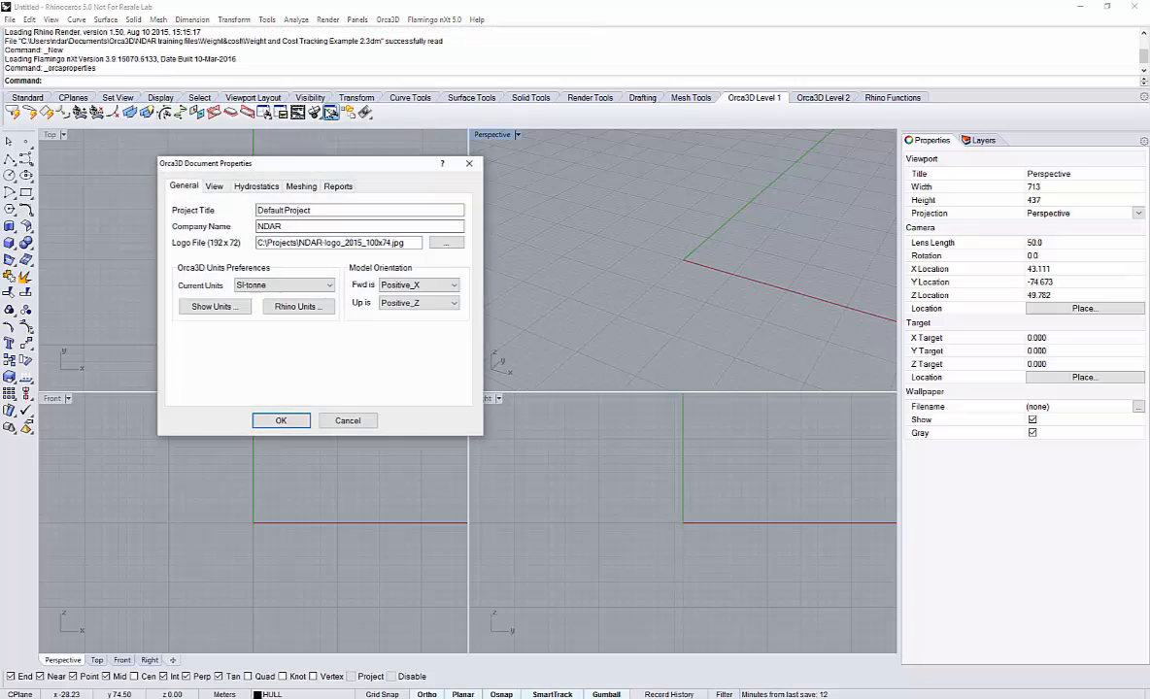
Set the current Orca3D units to SI-tonne in the document properties and dismiss the units notice.
drag(329, 168, 443, 202)
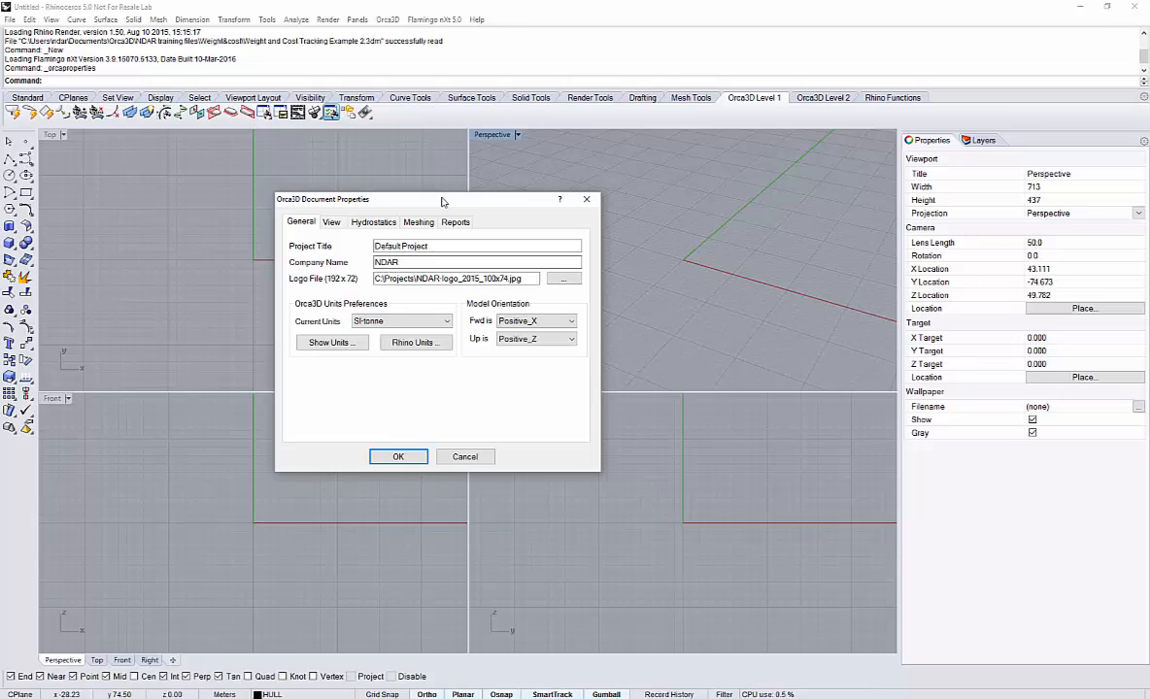
click(448, 322)
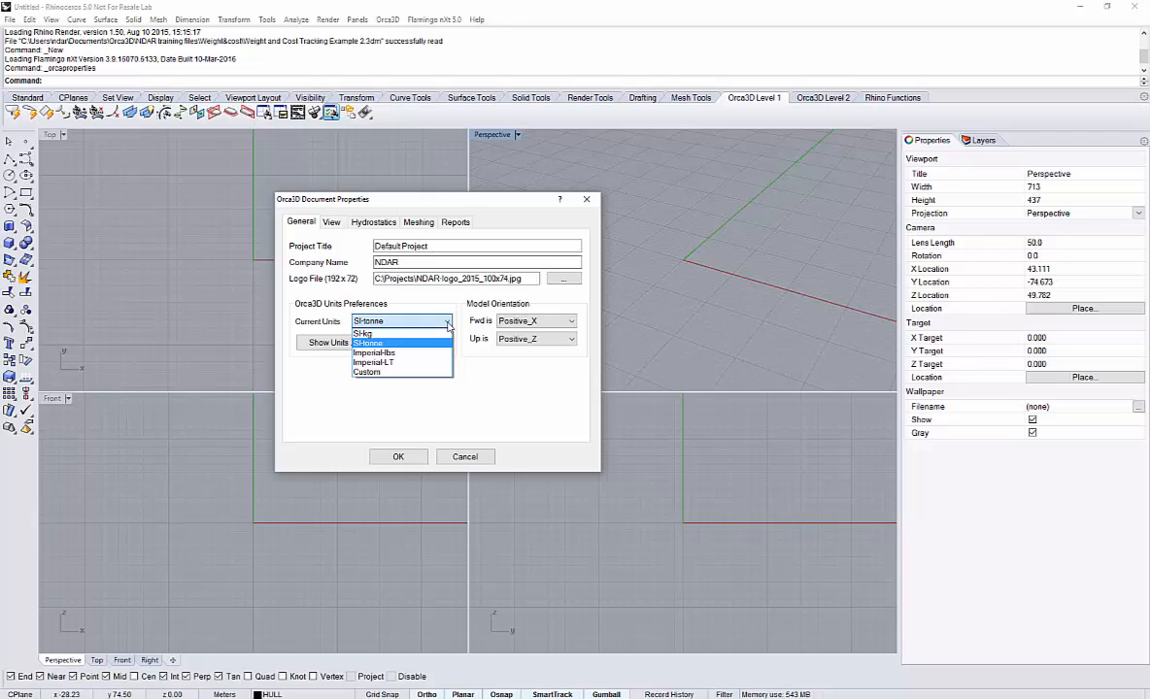
click(396, 345)
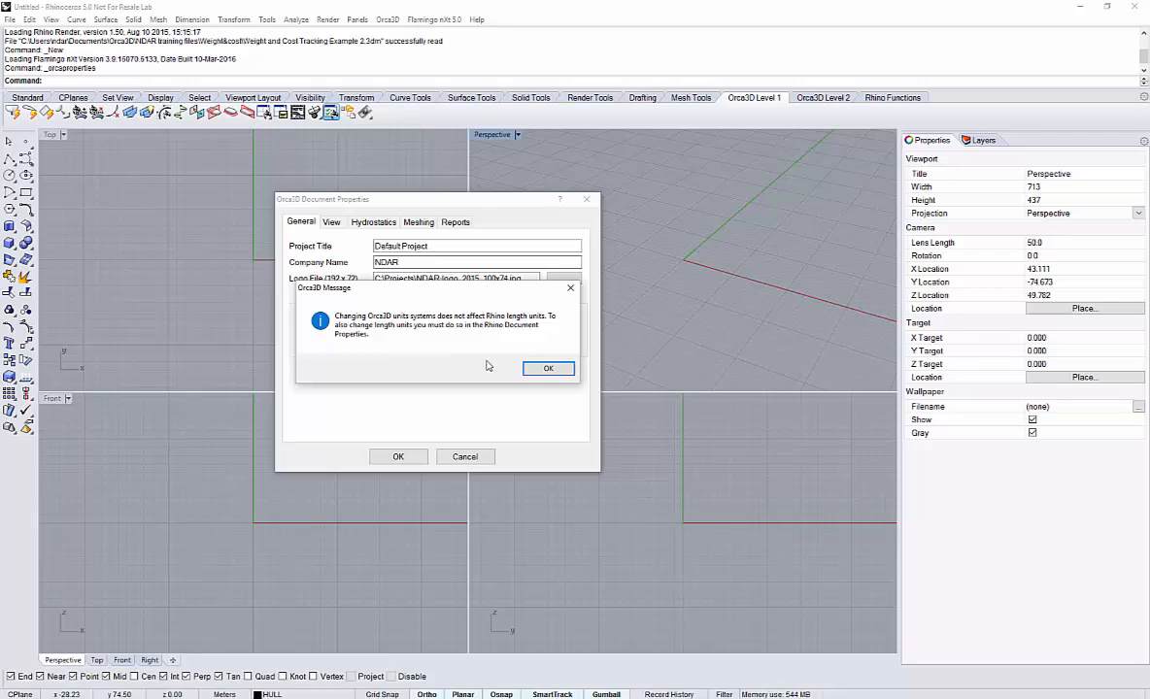
click(546, 368)
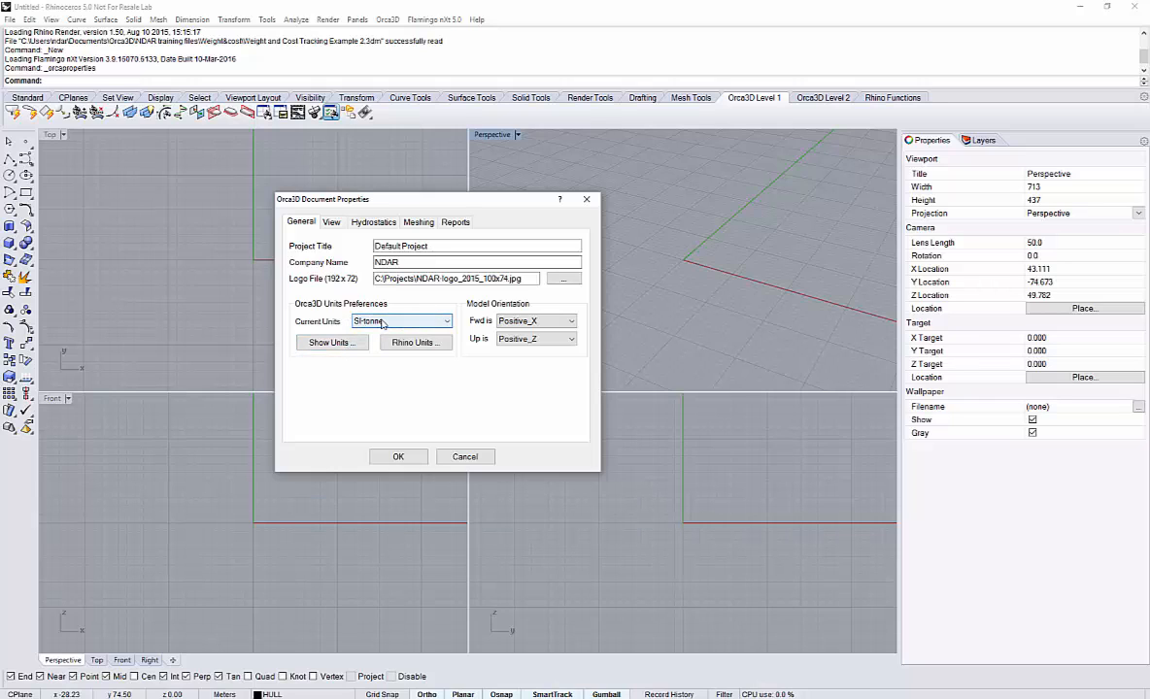
Examine the Custom units system in the Orca3D units preferences and close them without saving.
click(332, 343)
click(131, 62)
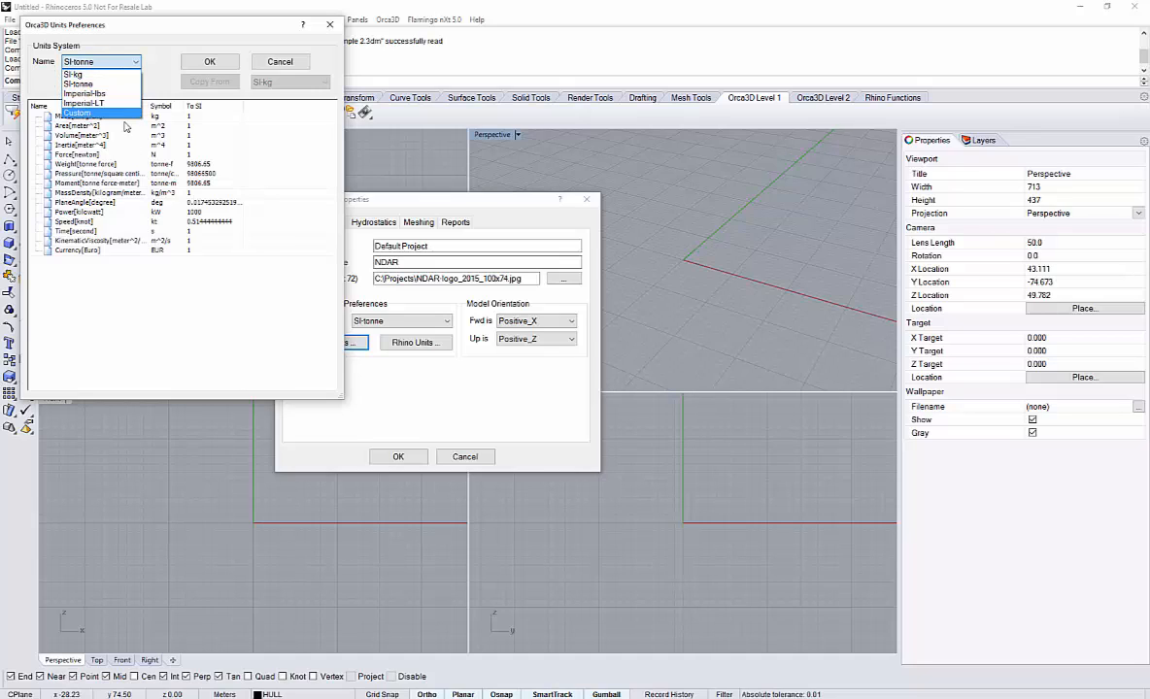
click(108, 112)
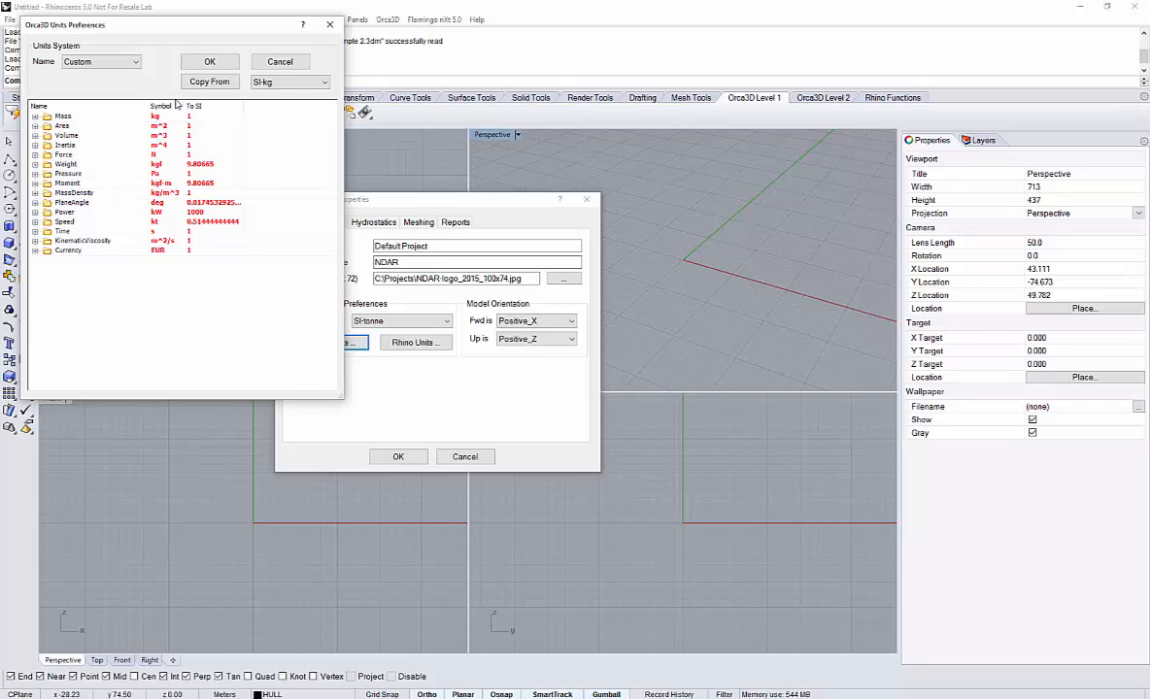
click(331, 25)
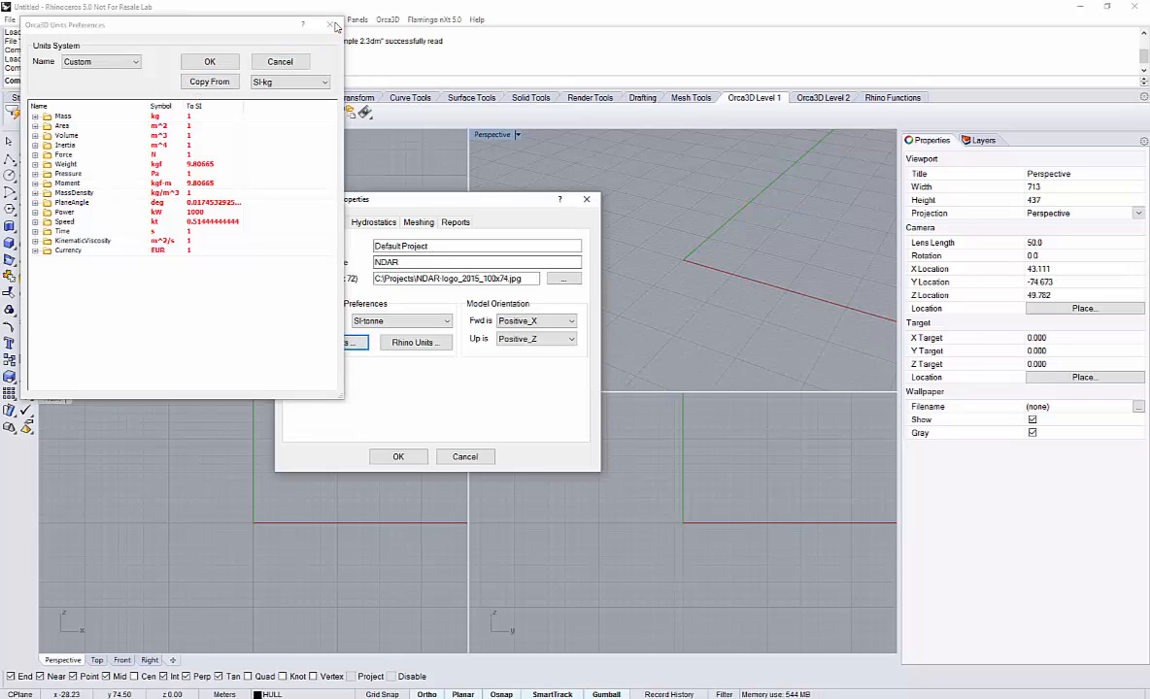
Set the Rhino model units to Meters and confirm the Rhino document properties.
click(416, 343)
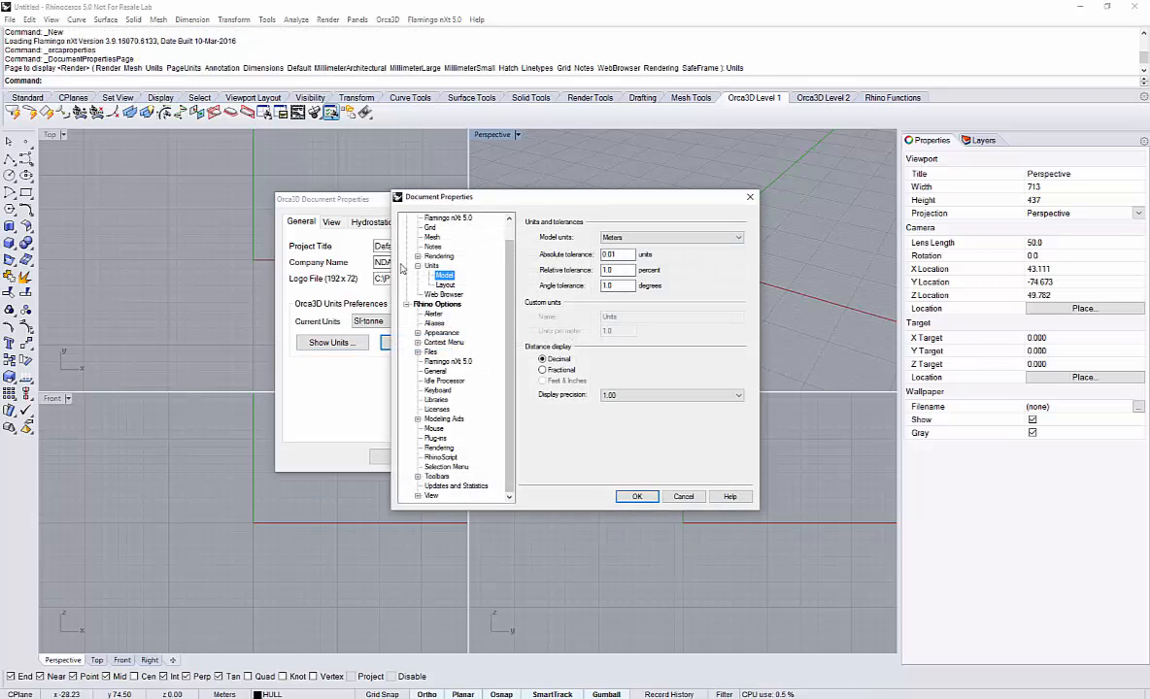
click(653, 239)
click(652, 249)
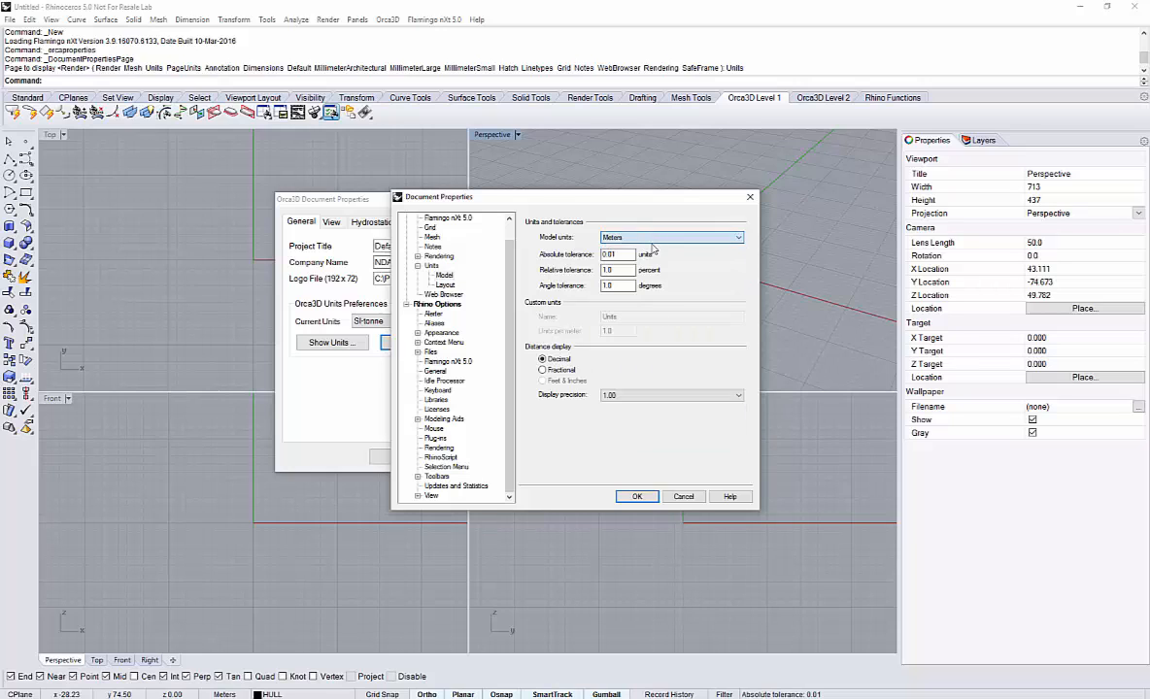
key(Return)
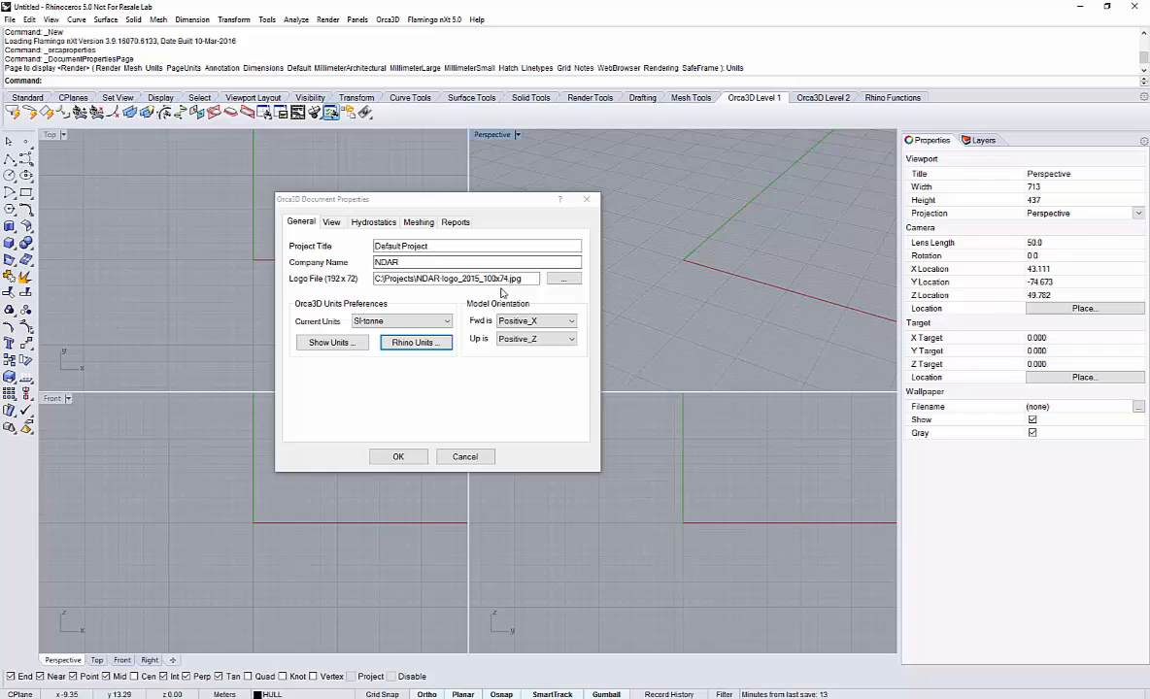
Review the forward orientation options and the View, Hydrostatics and Meshing settings, and accept the Orca3D document properties.
click(571, 321)
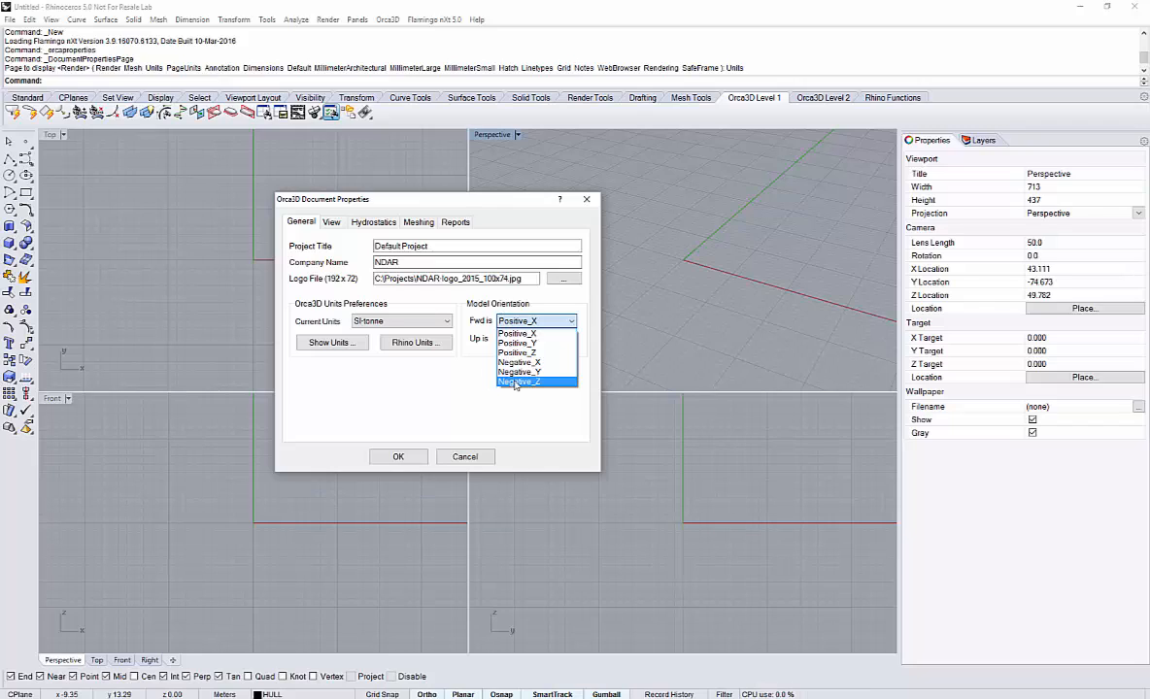
click(449, 385)
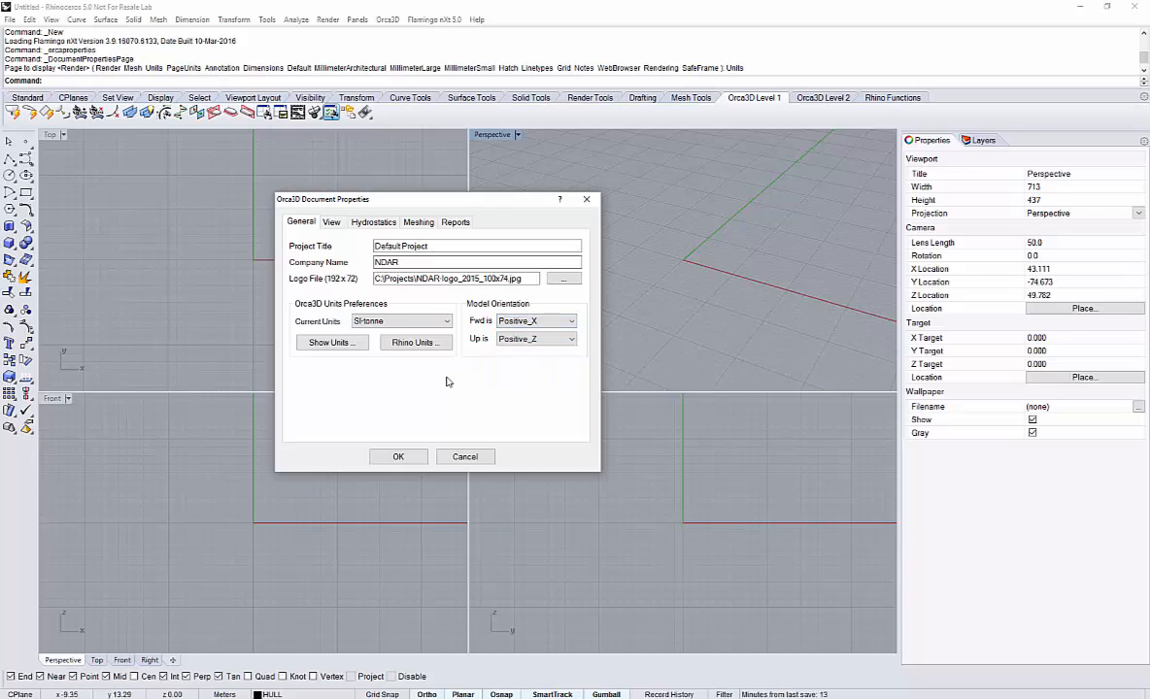
click(330, 223)
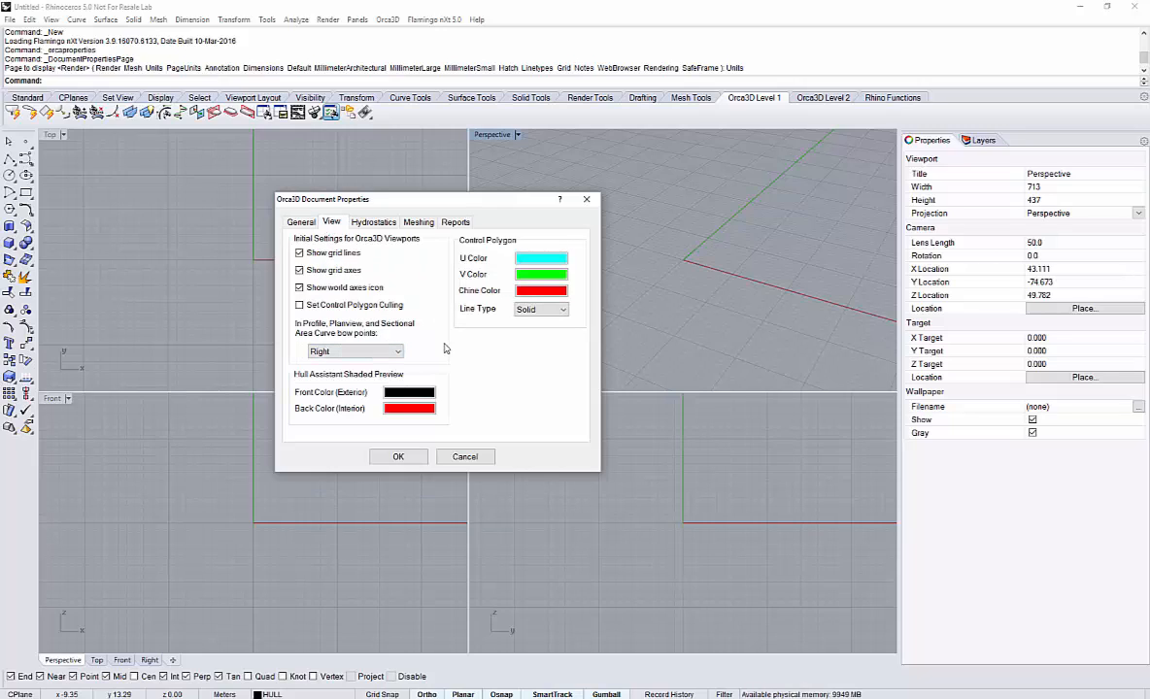
click(372, 224)
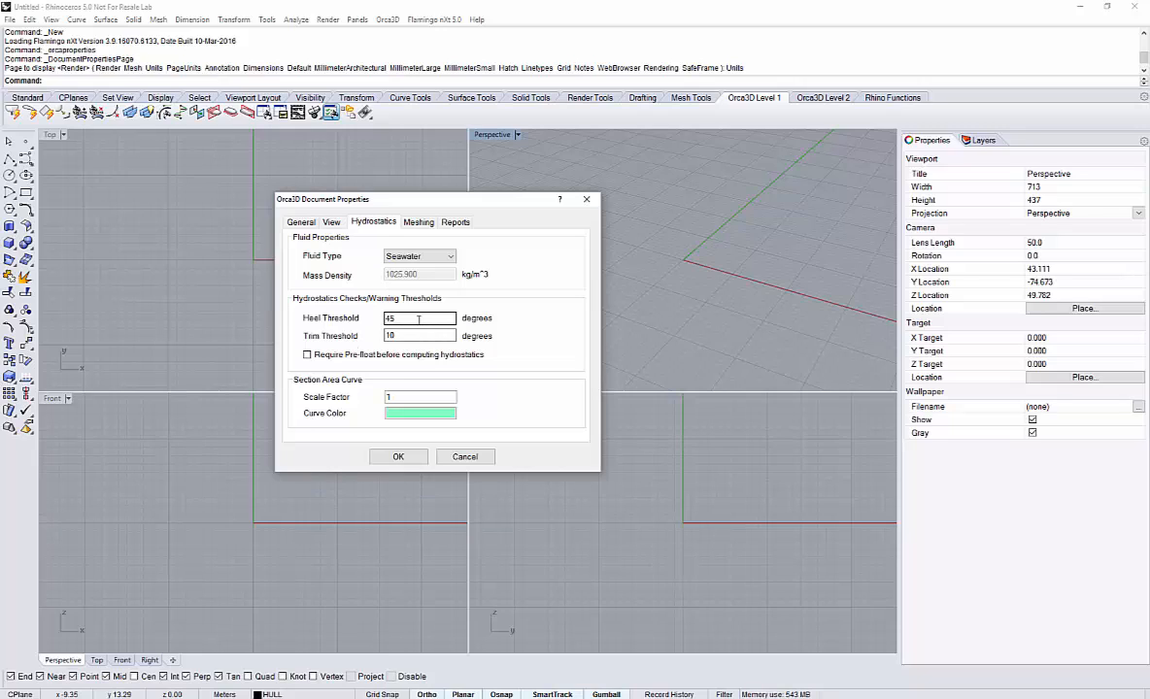
click(417, 221)
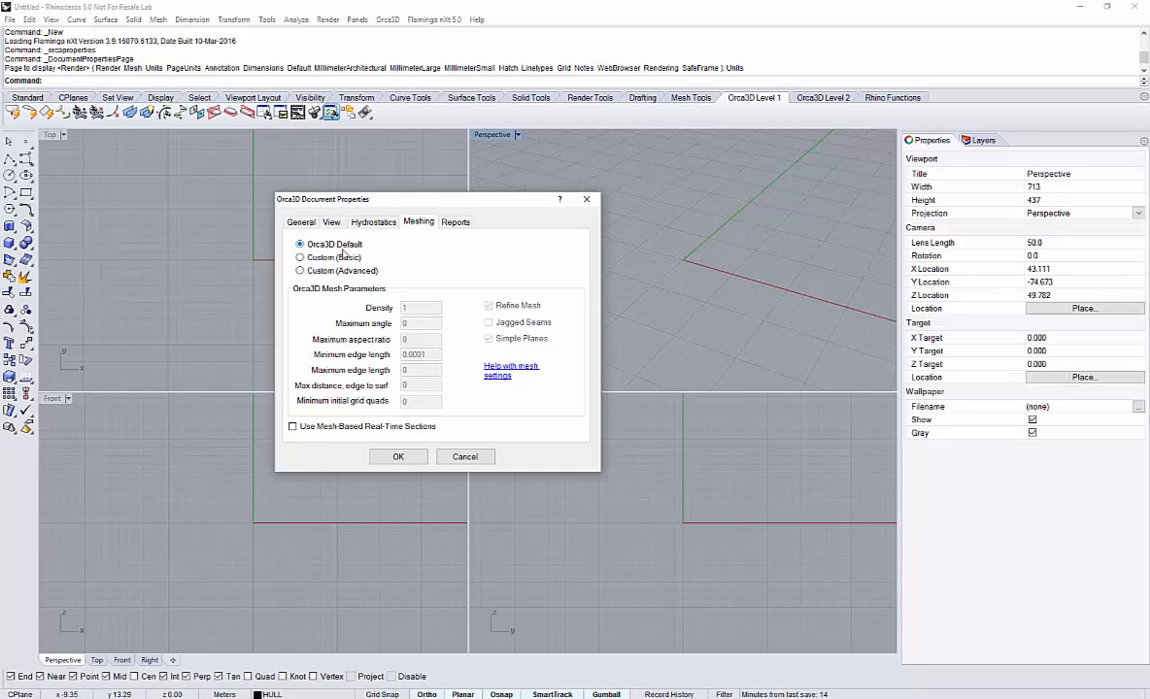
click(397, 458)
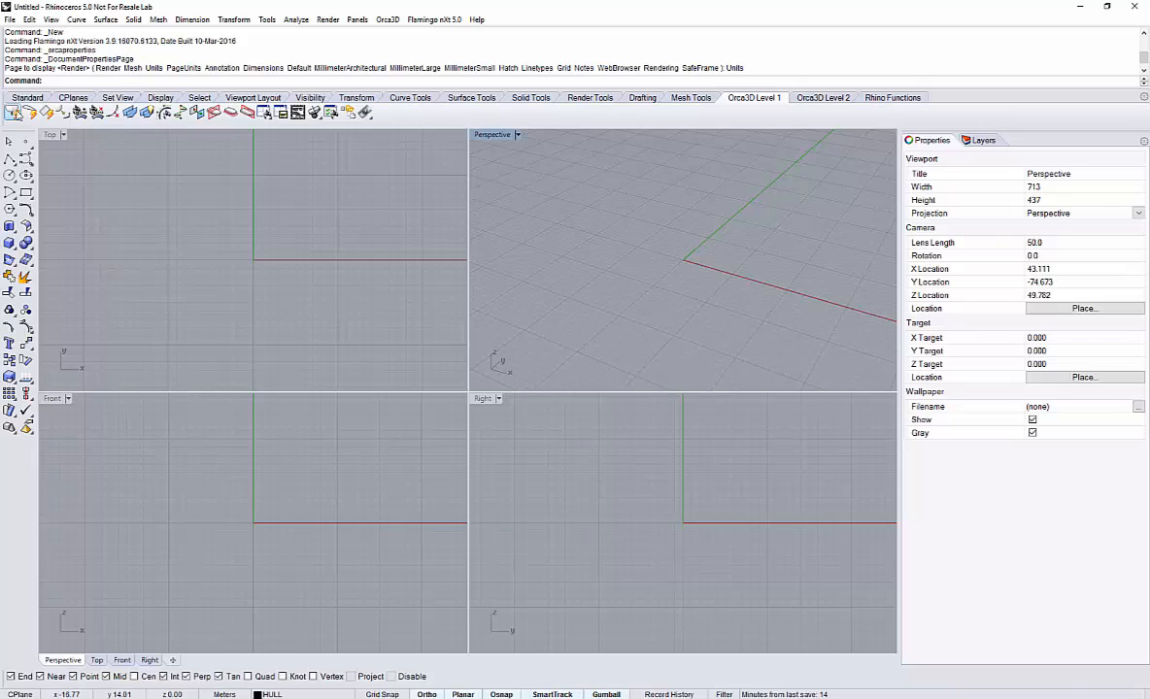
Open the 40' sailboat assistant from the SailboatAssistant group in the Orca3D Hull Assistant library.
click(15, 112)
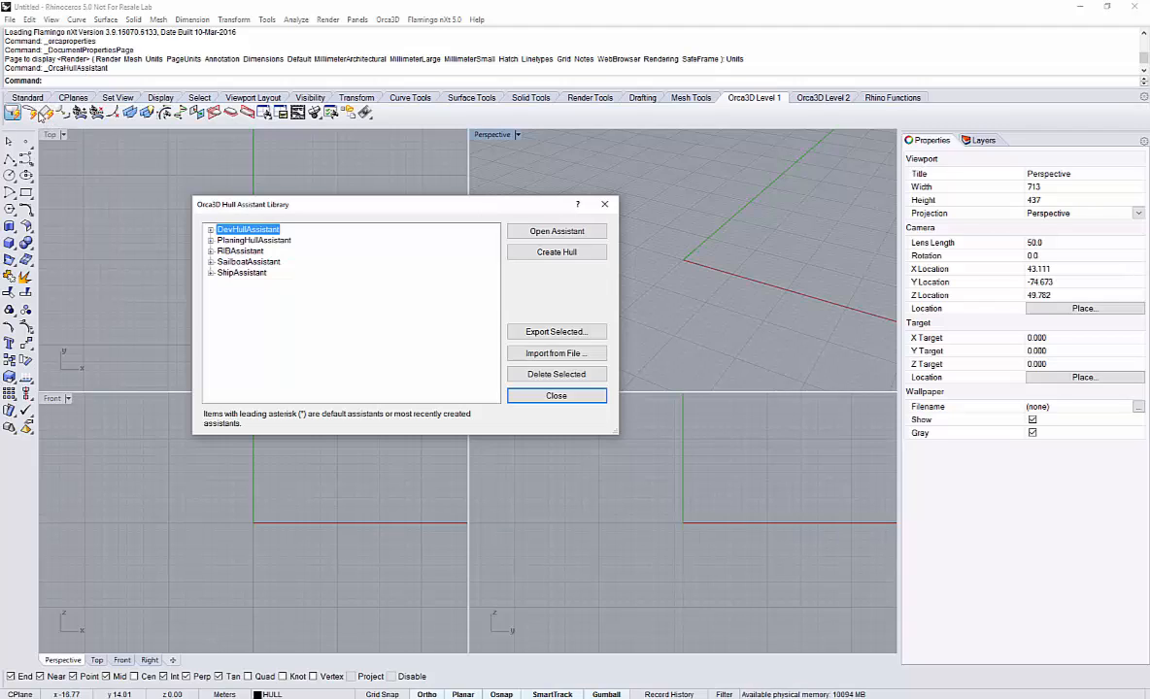
click(211, 263)
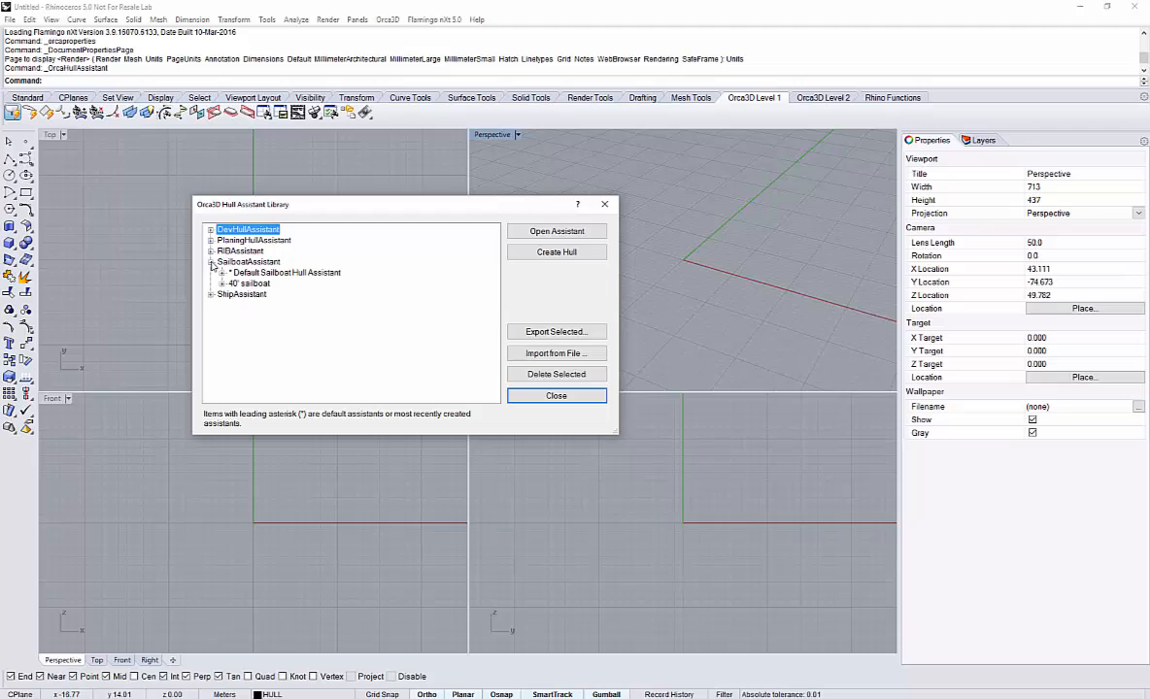
click(249, 262)
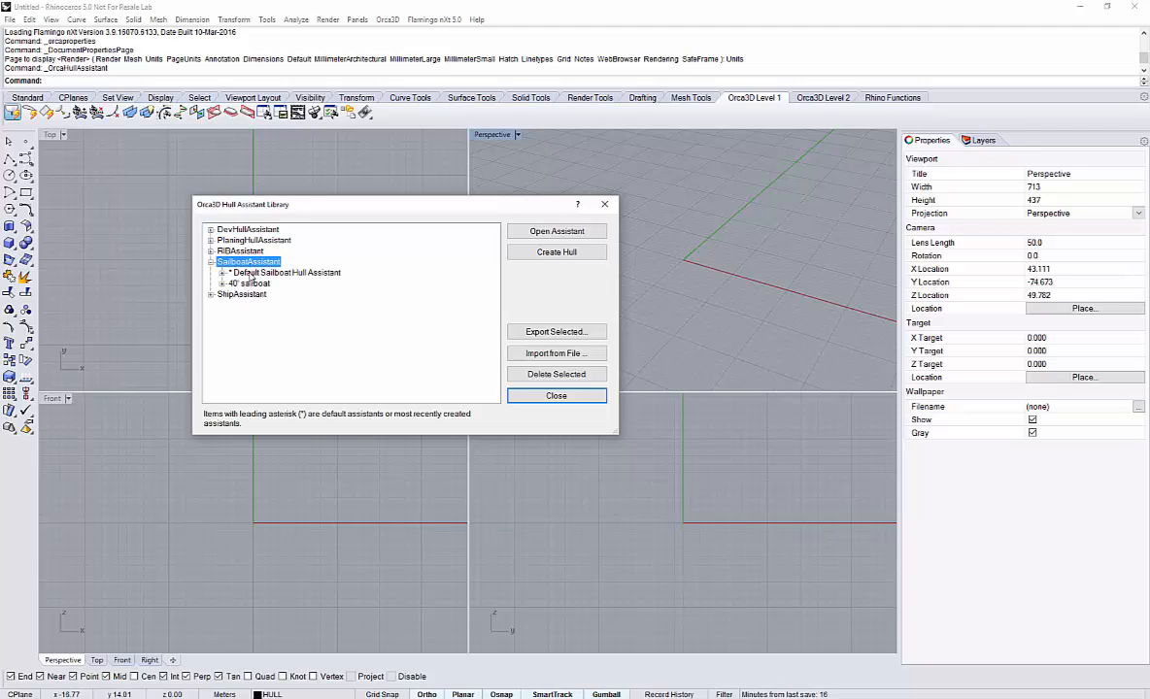
click(250, 283)
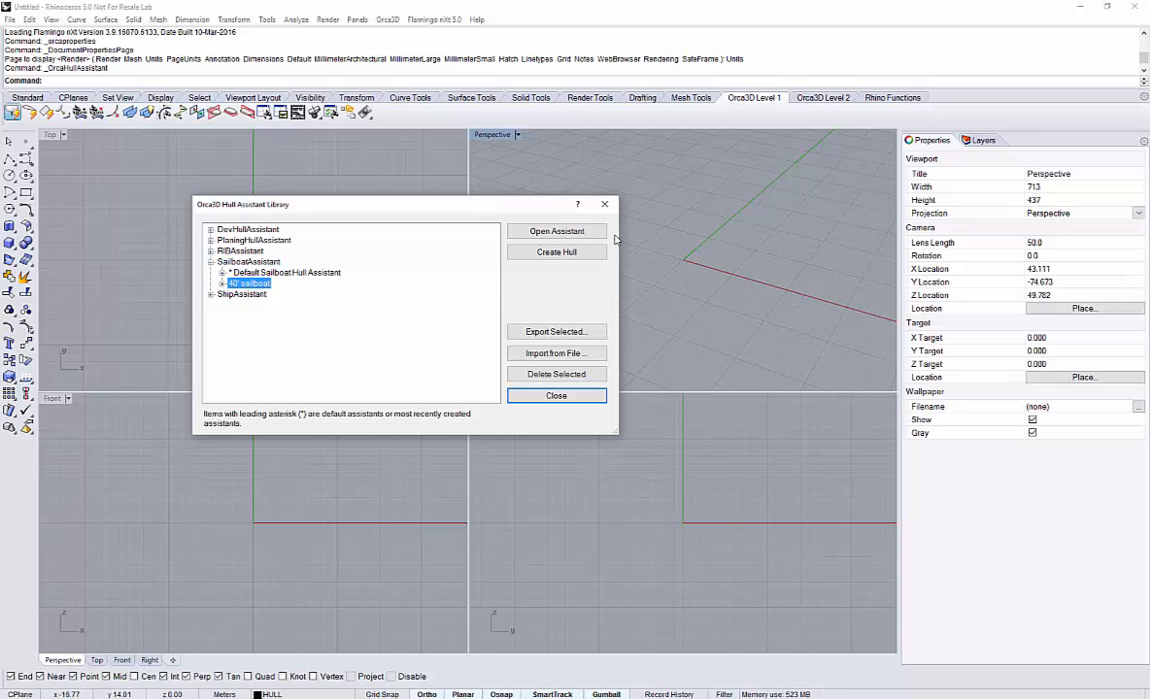
click(557, 231)
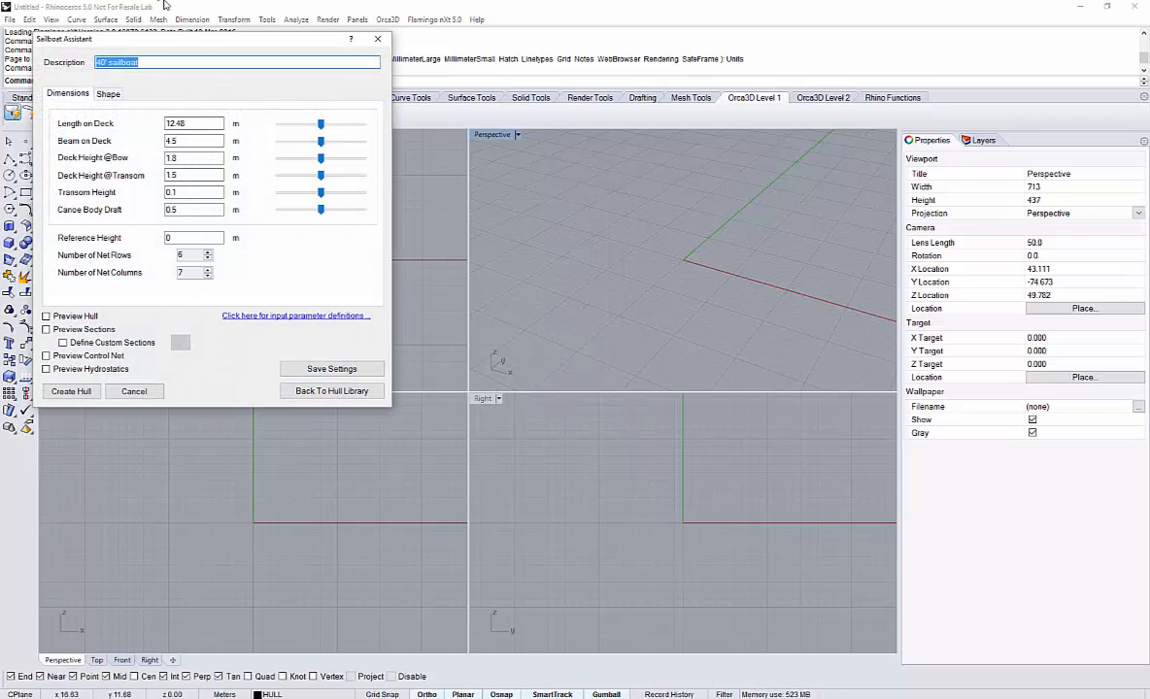
Turn on the hull, sections and hydrostatics previews for the sailboat, moving the dialogs clear of the hull views.
drag(184, 41, 853, 98)
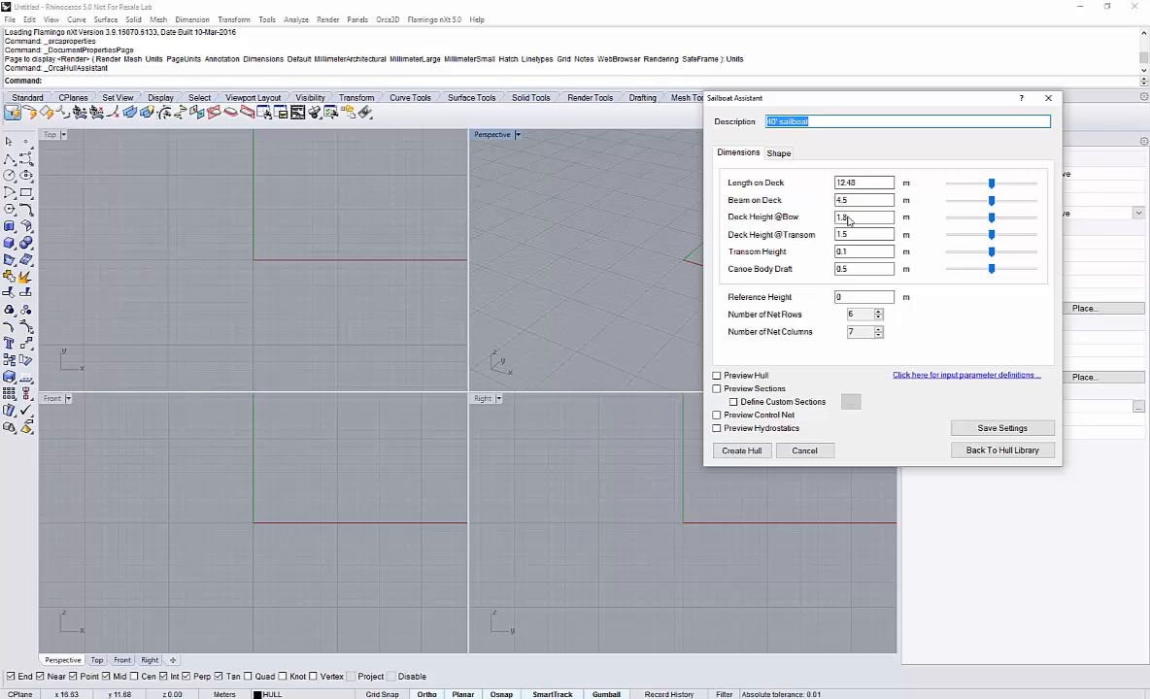
click(717, 376)
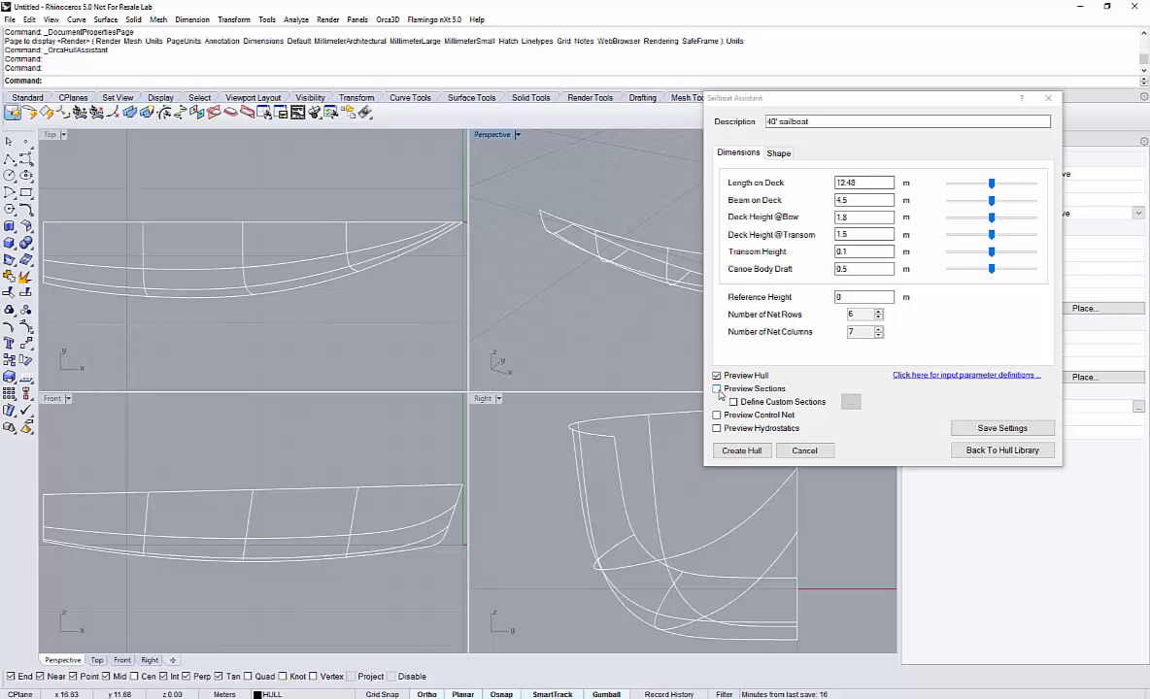
click(718, 388)
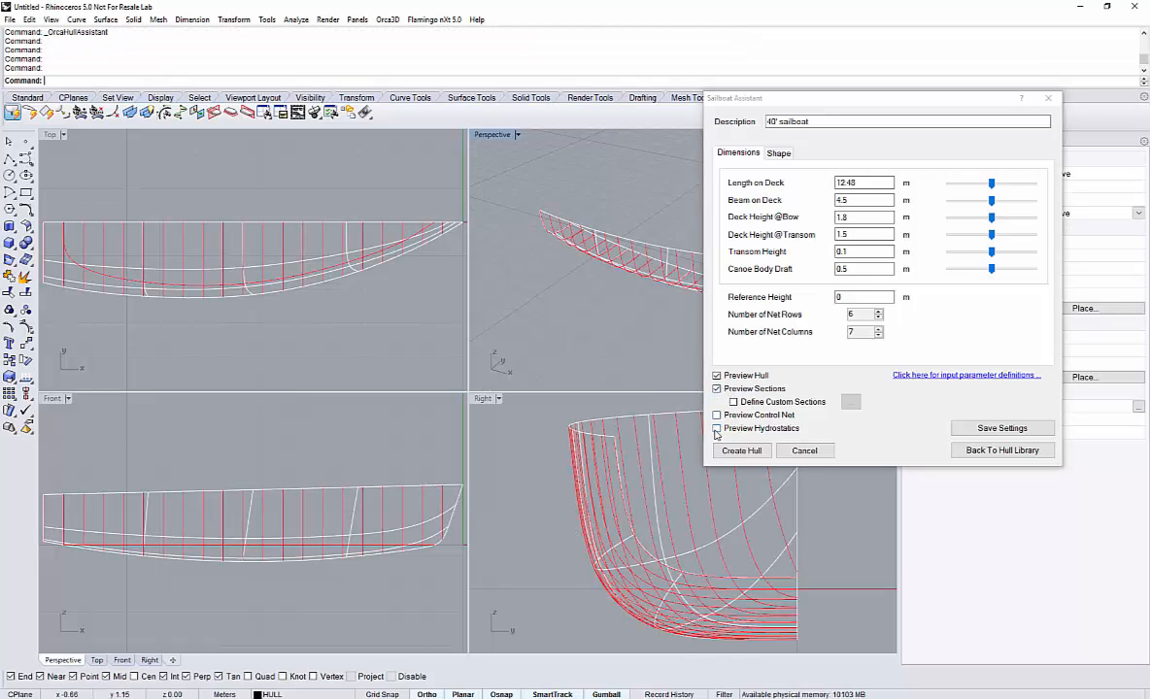
click(716, 432)
drag(241, 103, 231, 330)
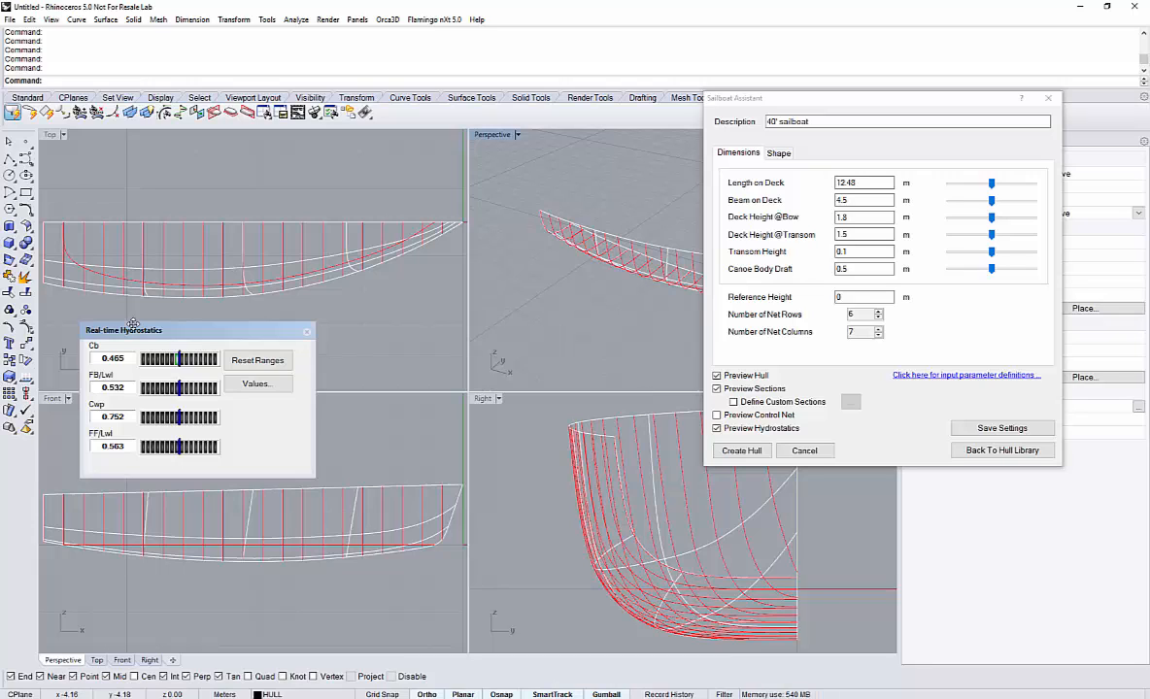
Replace Cwp and FF/Lwl with Displacement and Mt in the values displayed for real-time hydrostatics.
click(256, 385)
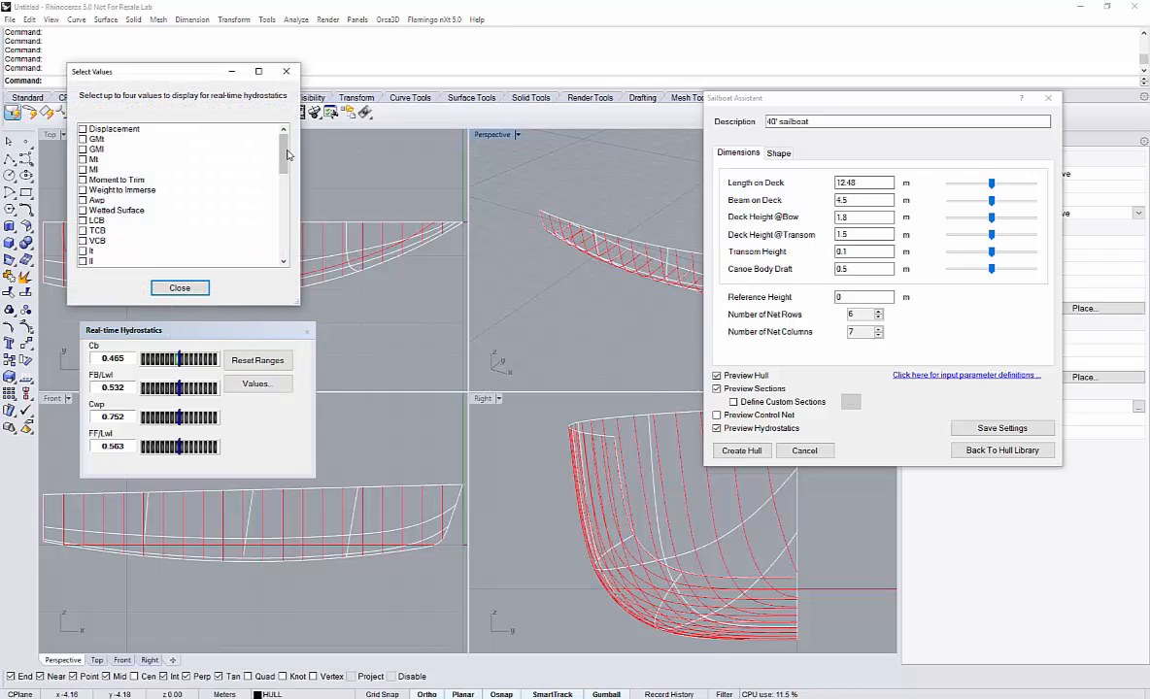
drag(282, 152, 280, 244)
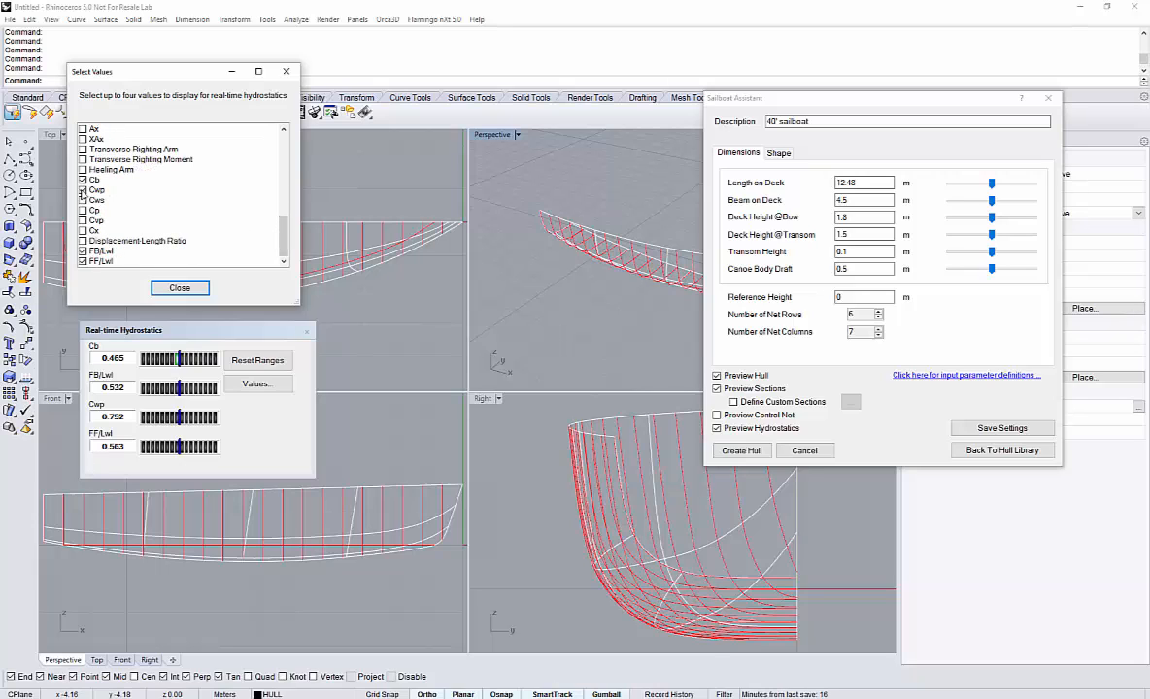
click(81, 192)
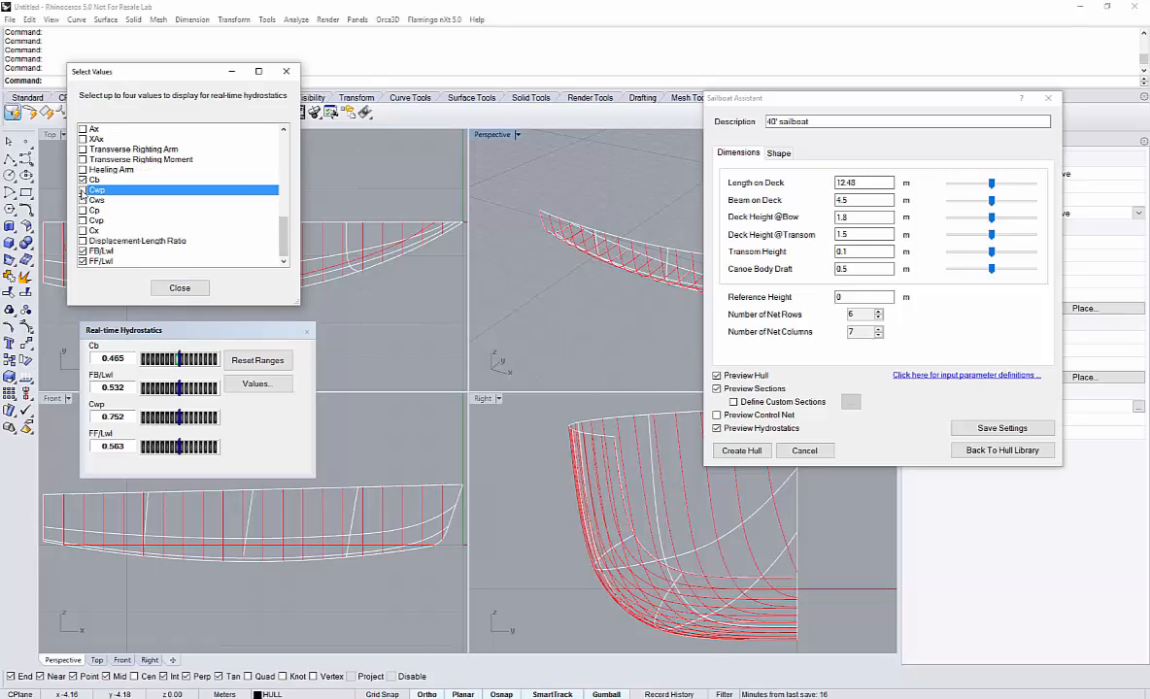
click(84, 262)
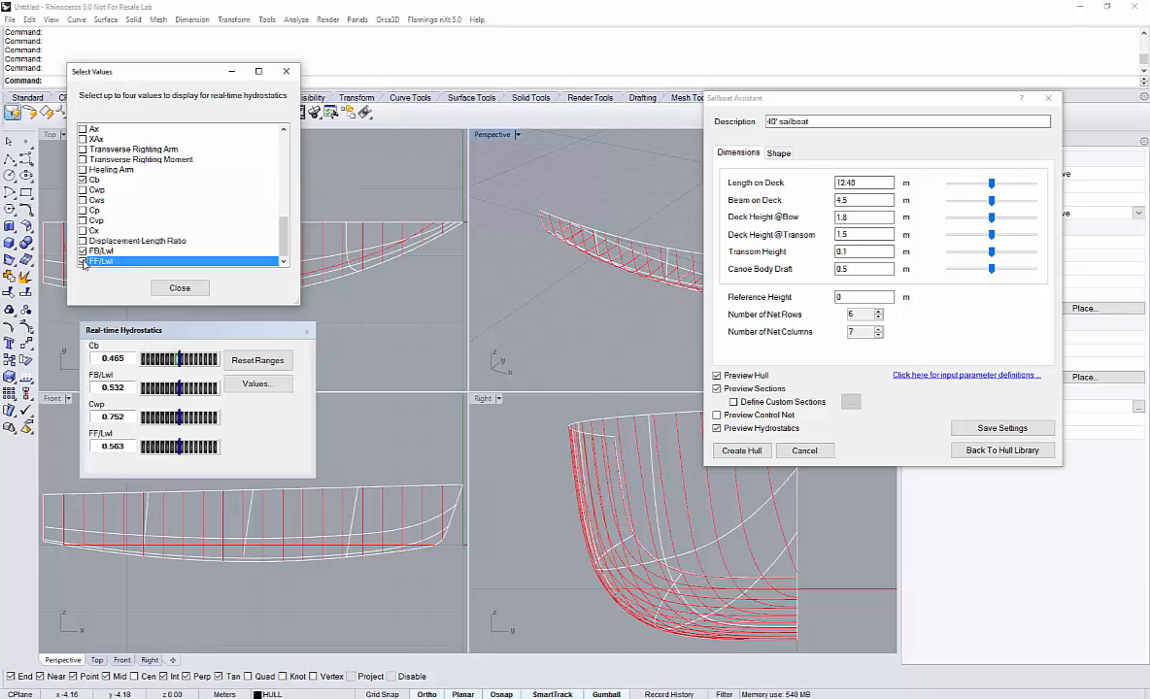
drag(284, 238, 291, 143)
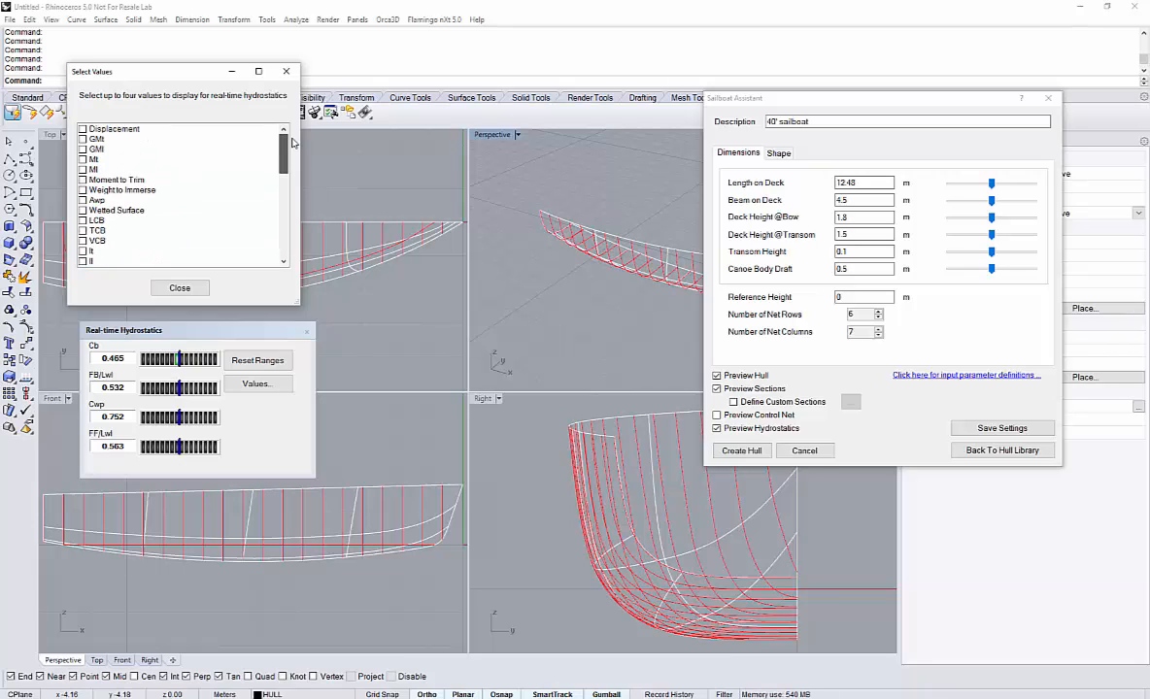
click(83, 128)
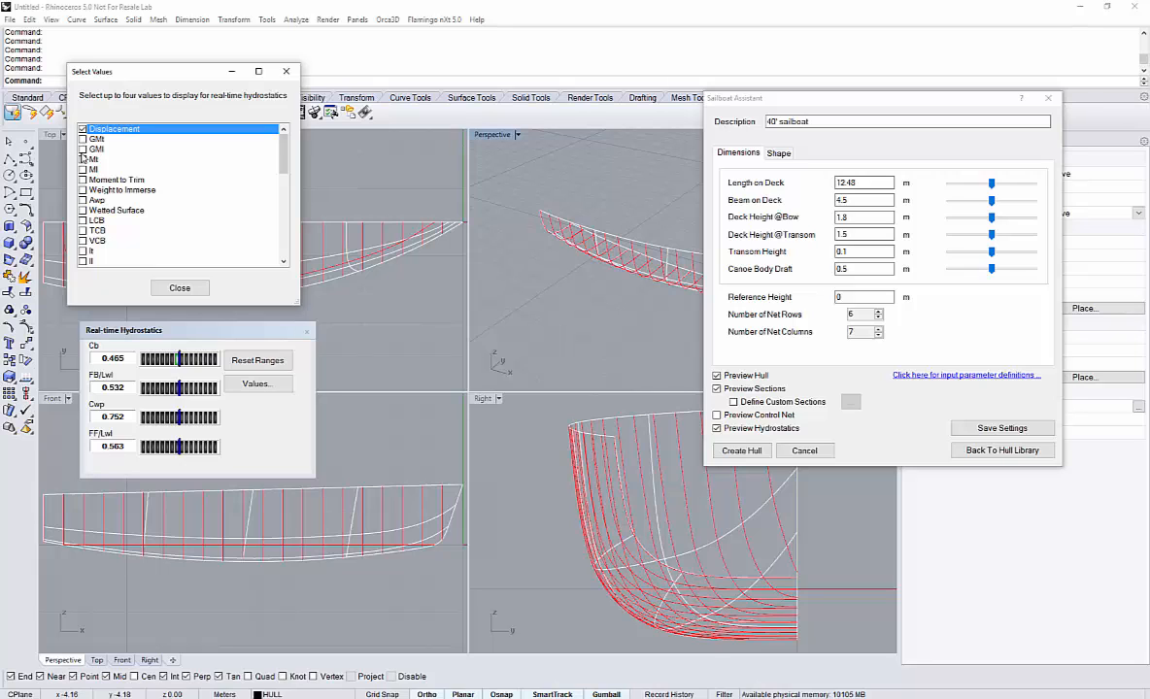
click(82, 159)
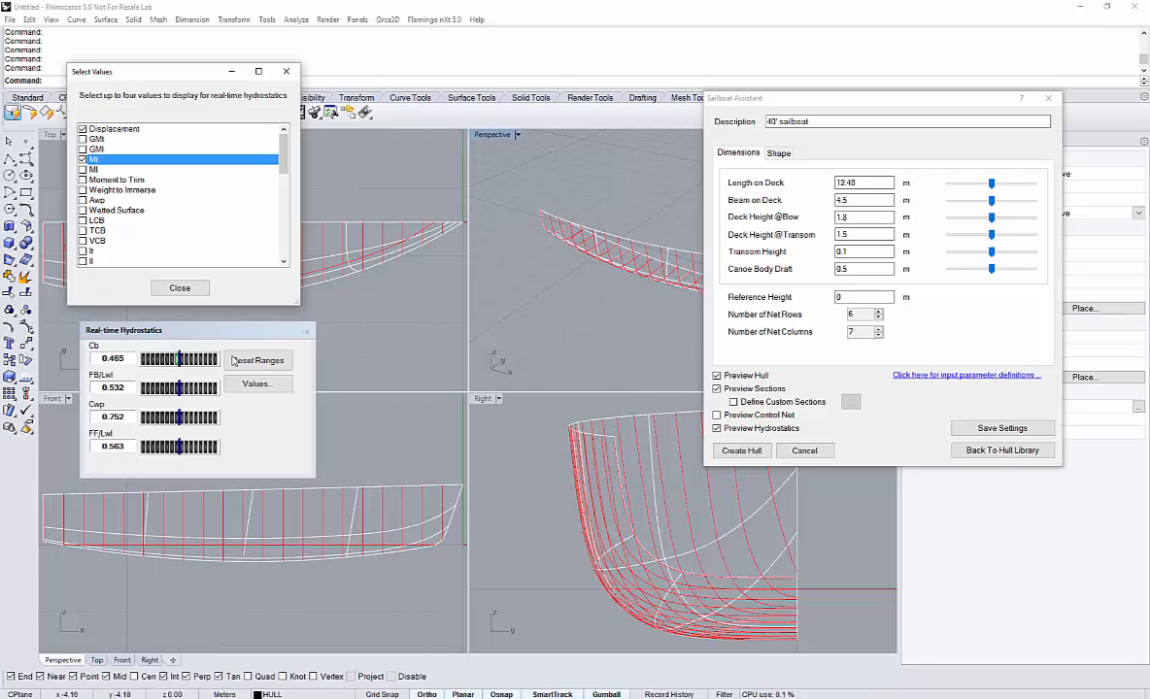
click(172, 289)
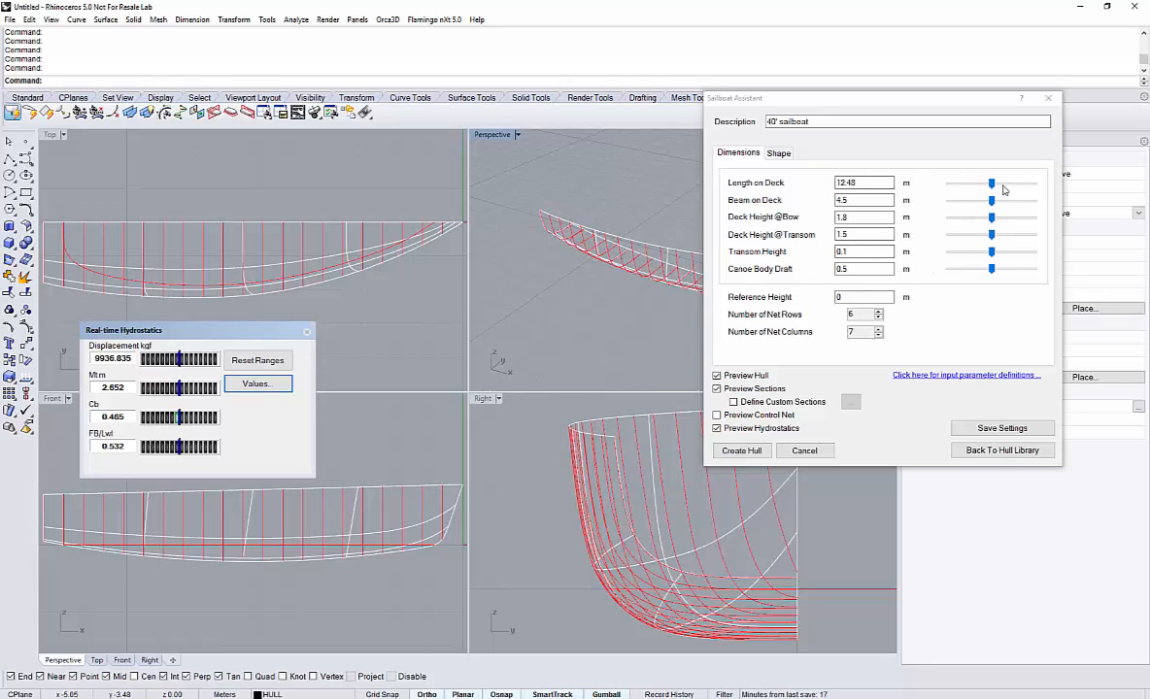
Set the sailboat hull's Length on Deck to 12 m.
drag(991, 183, 974, 182)
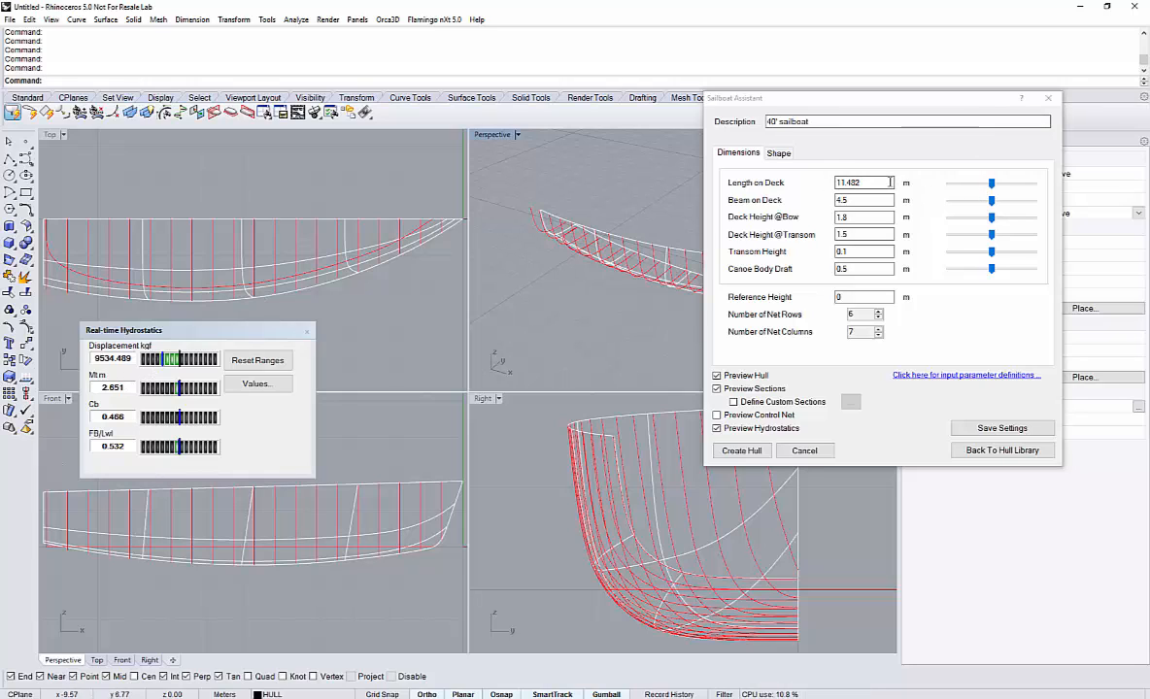
click(832, 181)
double_click(832, 182)
text(12)
key(Return)
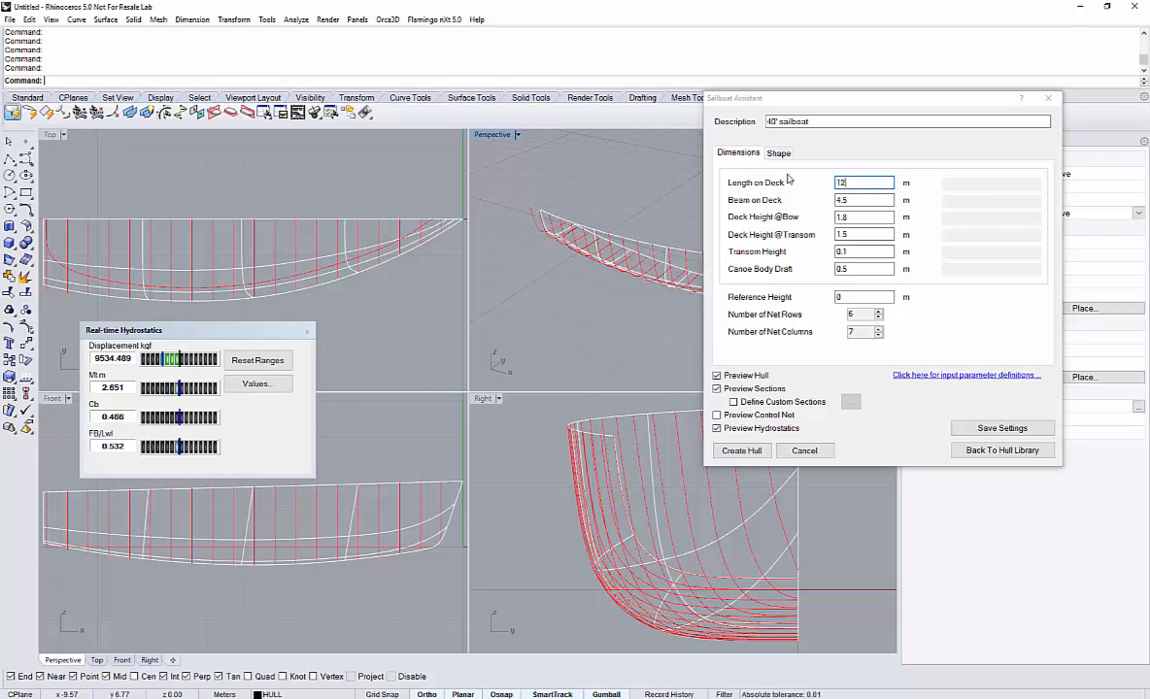
Set the sailboat hull's Bow Rake Angle to 15 degrees, Canoe Body Draft Position to 0.47 and Flare/Tumblehome to 0.1.
click(838, 216)
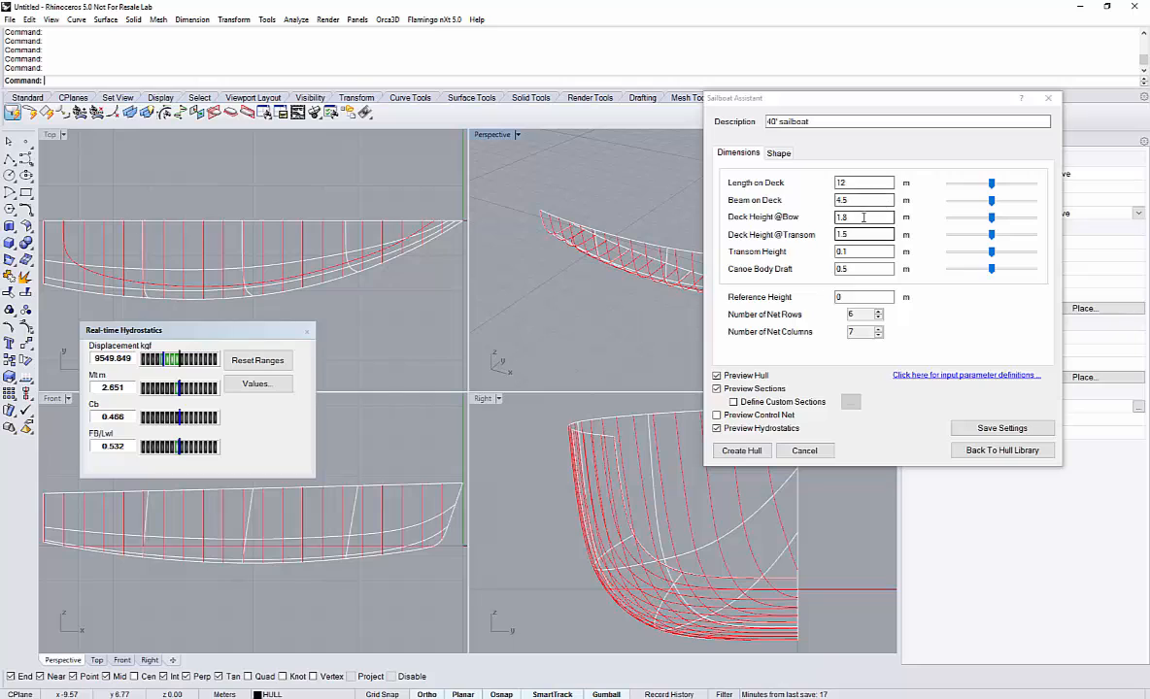
click(855, 252)
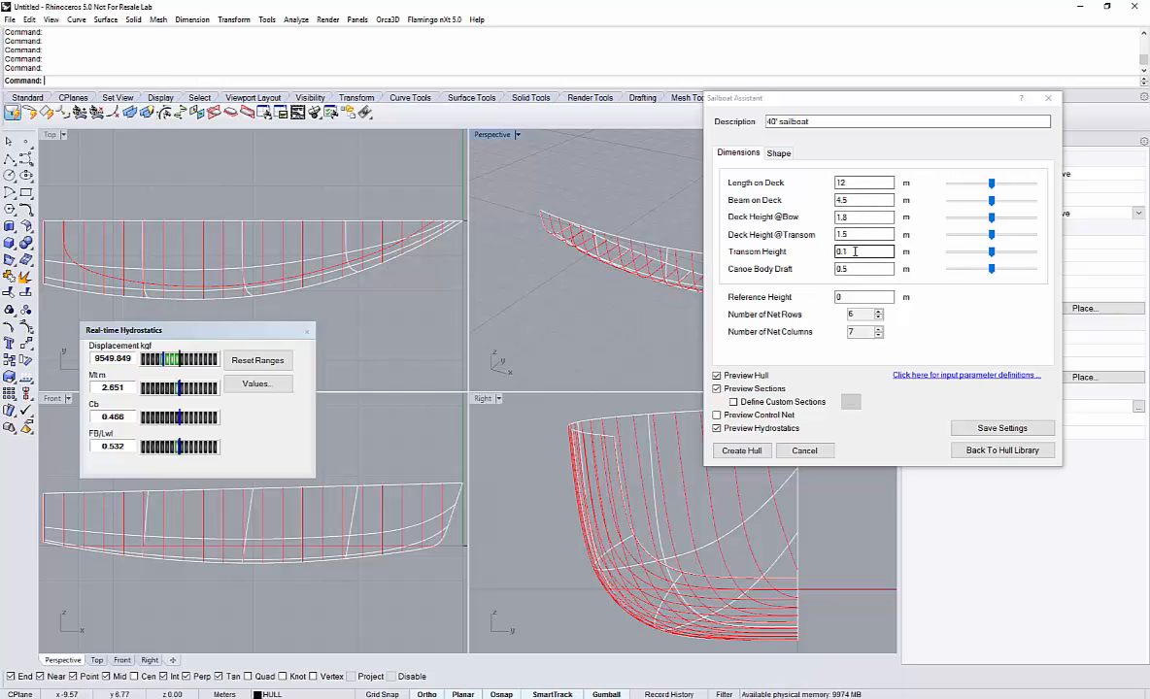
click(780, 155)
click(779, 154)
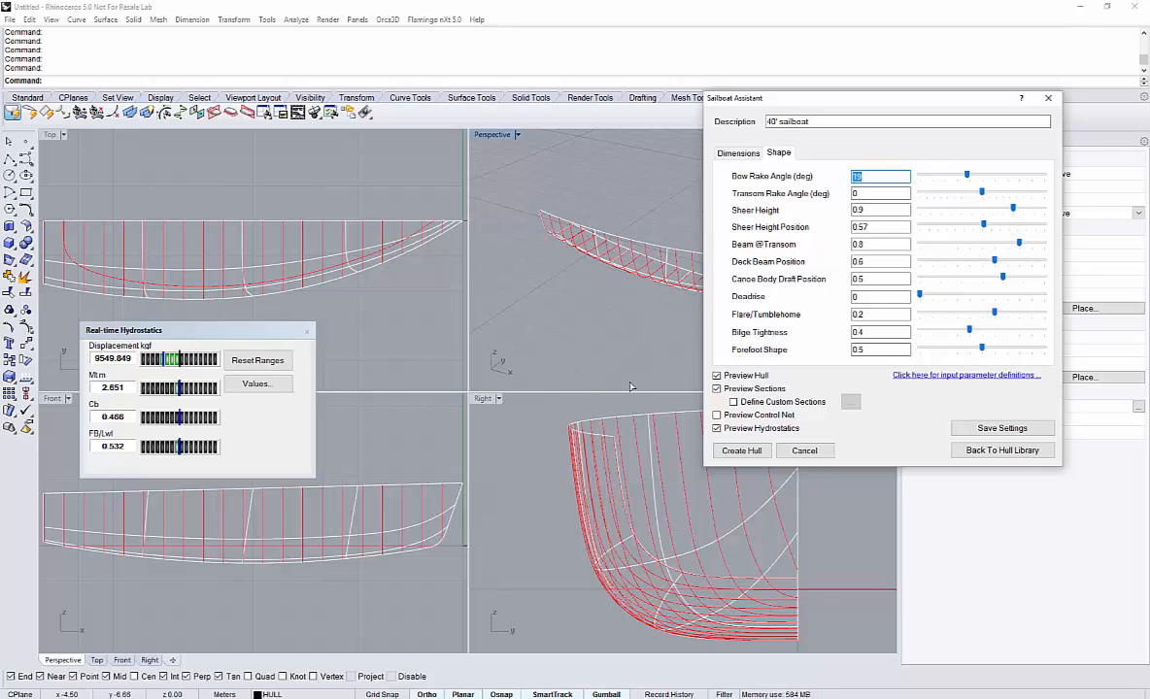
mouse_move(969, 179)
mouse_down()
mouse_move(1015, 177)
mouse_move(960, 189)
mouse_up()
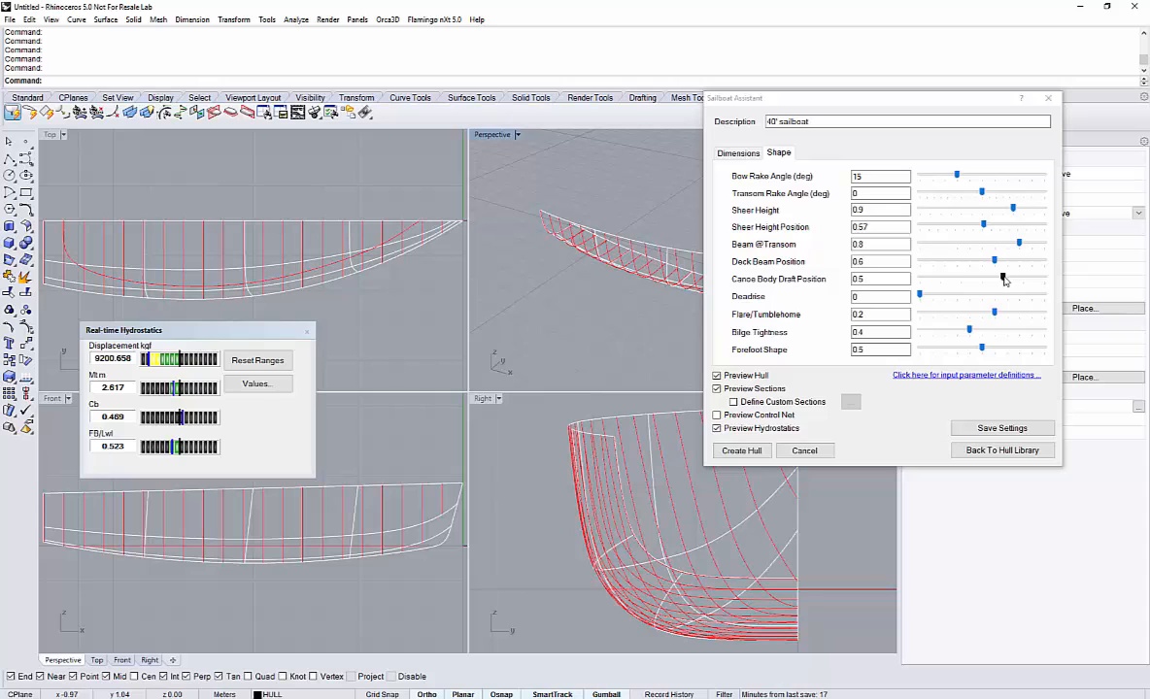
drag(1004, 281, 989, 281)
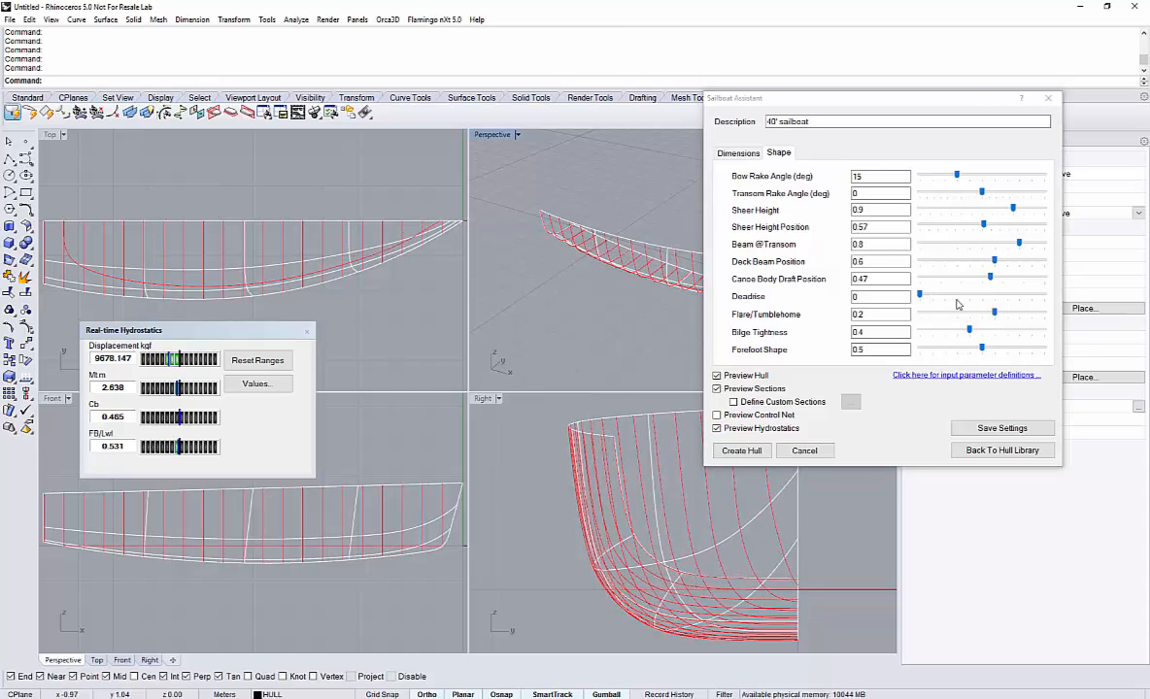
drag(994, 313, 988, 315)
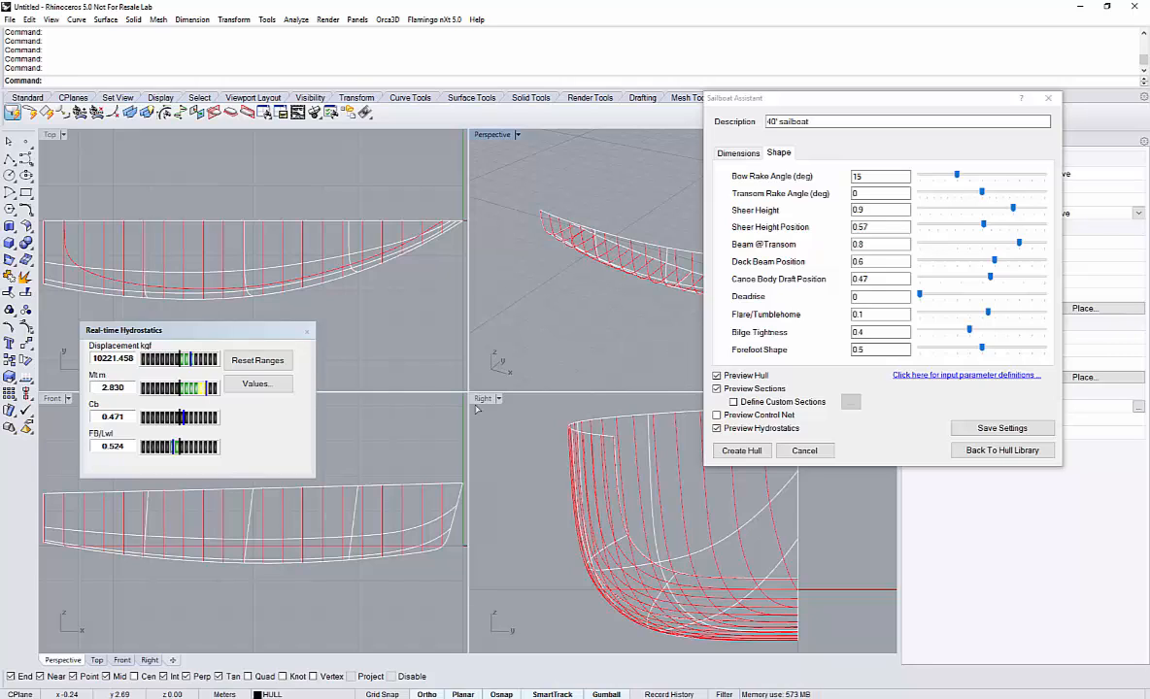
Create the hull, updating the assistant in the library and overwriting its saved settings.
click(741, 452)
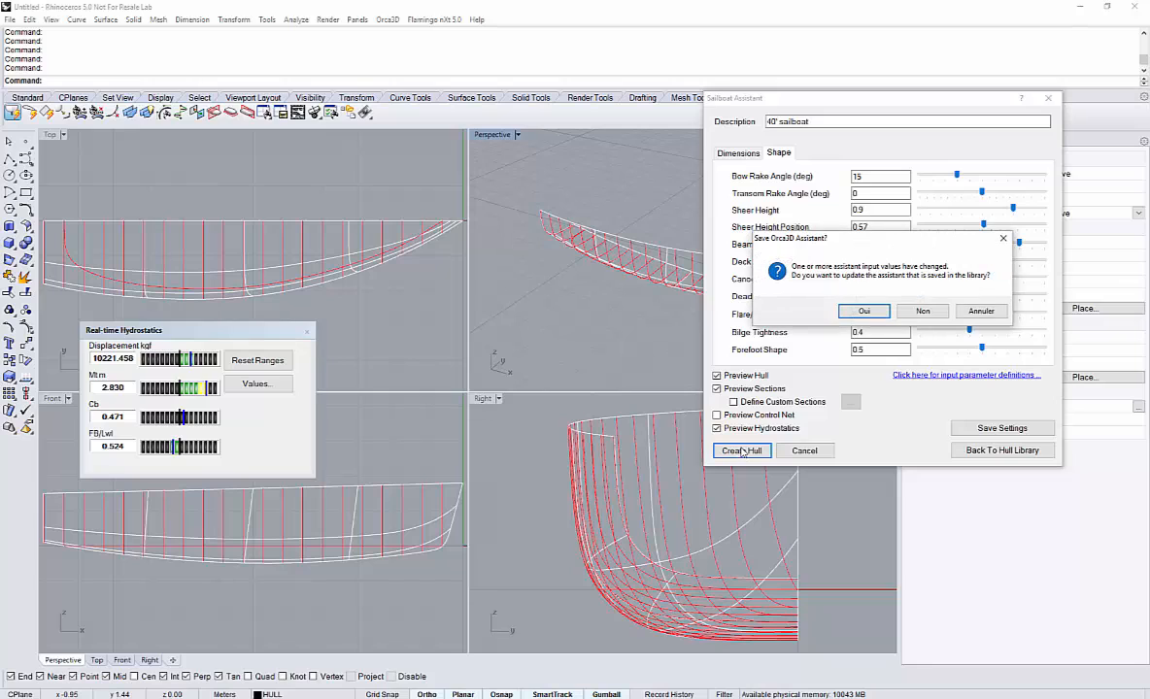
click(864, 312)
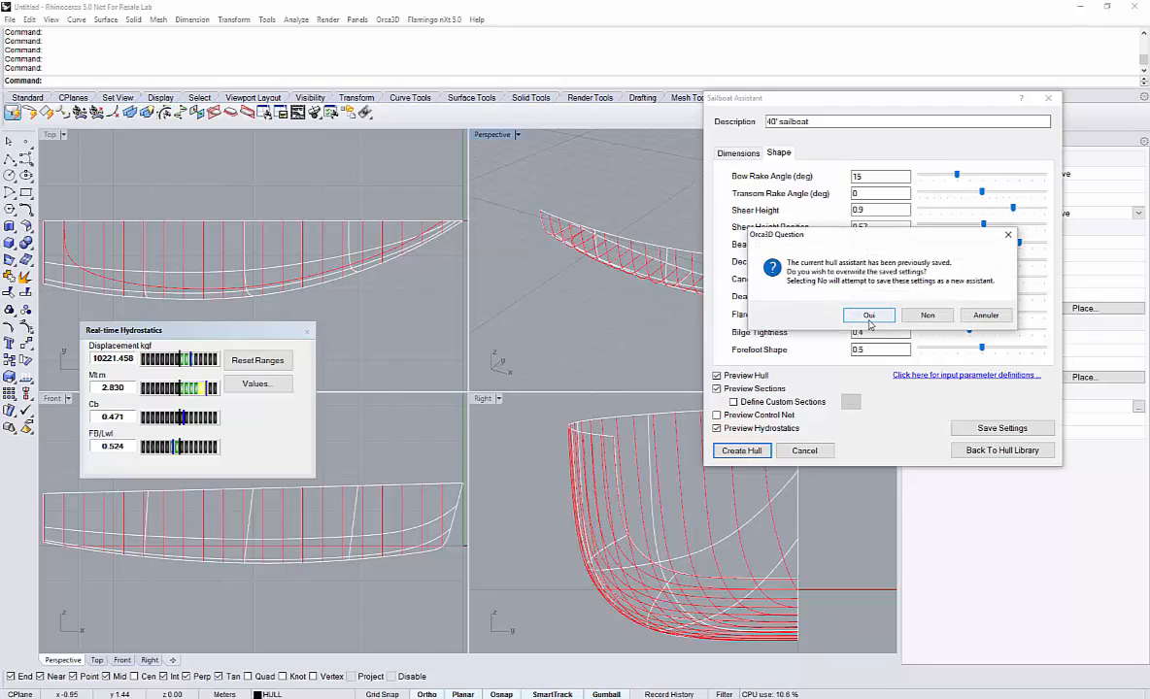
click(868, 315)
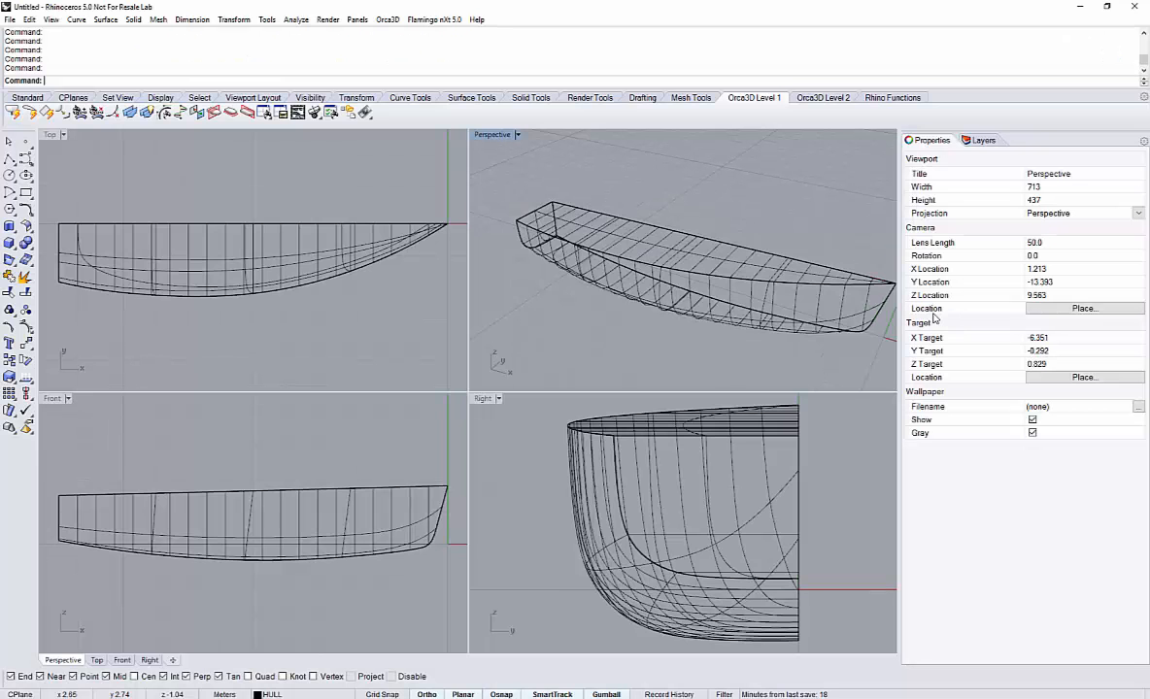
Maximize the Perspective viewport and set its display mode to Shaded.
double_click(490, 134)
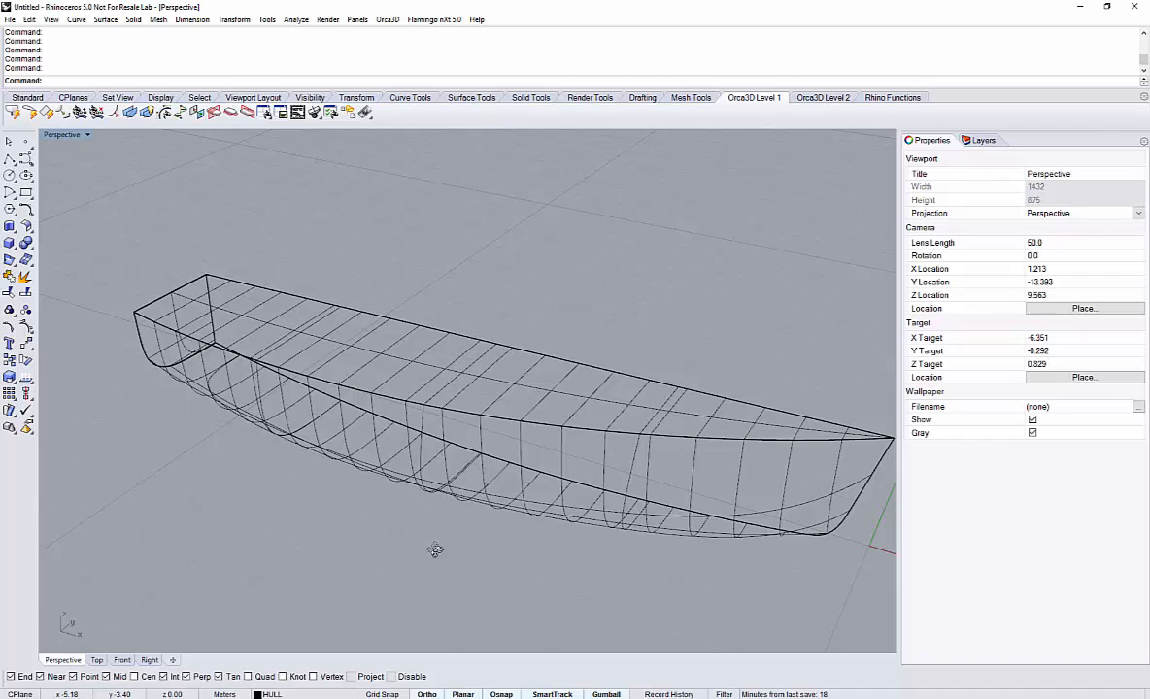
right_drag(403, 508, 407, 466)
click(78, 136)
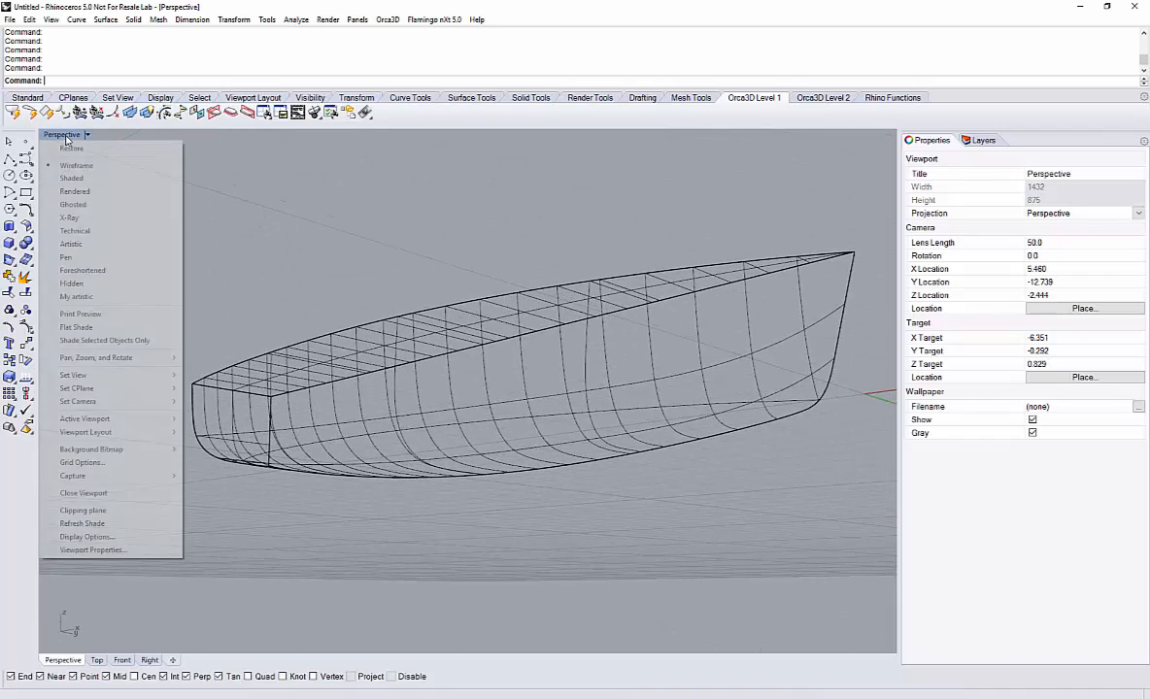
click(81, 179)
mouse_move(336, 300)
right_down()
mouse_move(410, 443)
mouse_move(642, 231)
right_up()
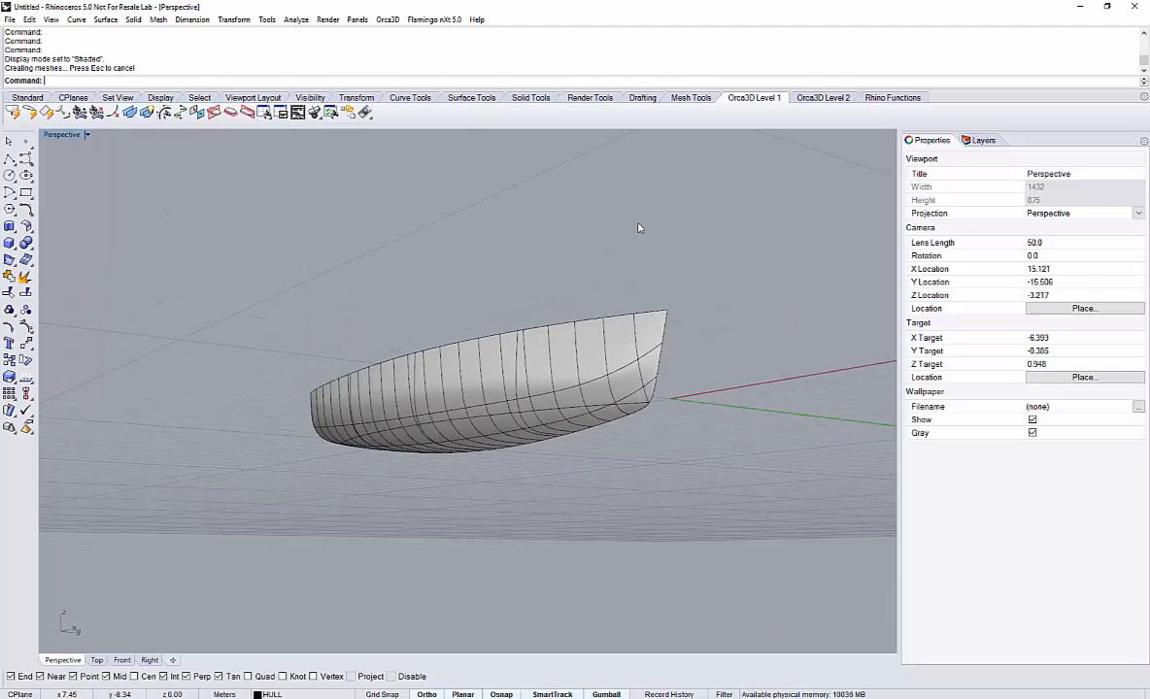
Hide the surface isocurves on the whole hull model, then deselect it.
drag(217, 476, 214, 479)
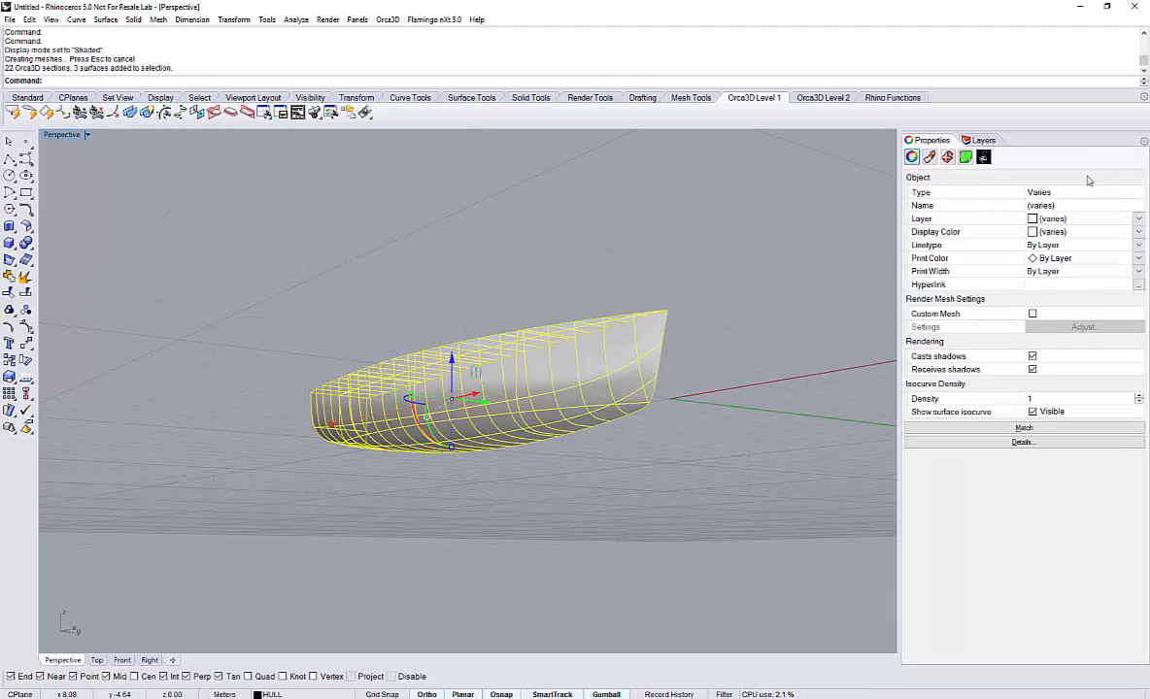
click(1033, 412)
click(724, 339)
right_drag(721, 341, 528, 442)
scroll(436, 430, up, 6)
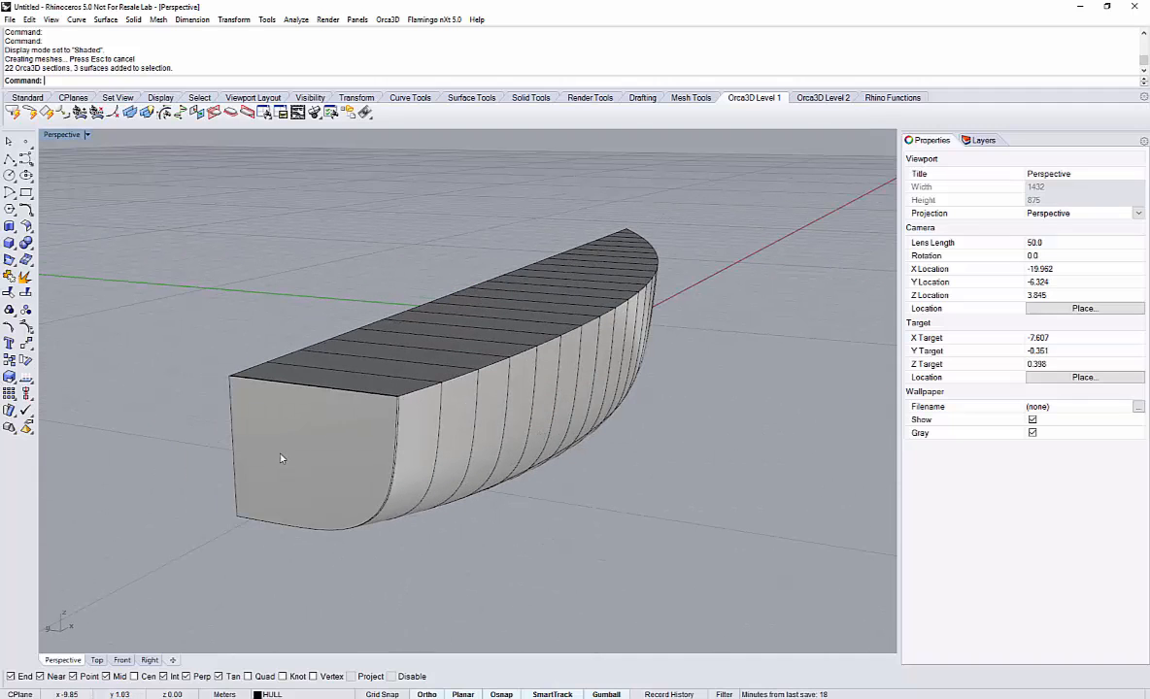
Restore the four-viewport layout and move the deck surface about 0.12 m up off the hull in the Front view.
right_drag(506, 478, 467, 367)
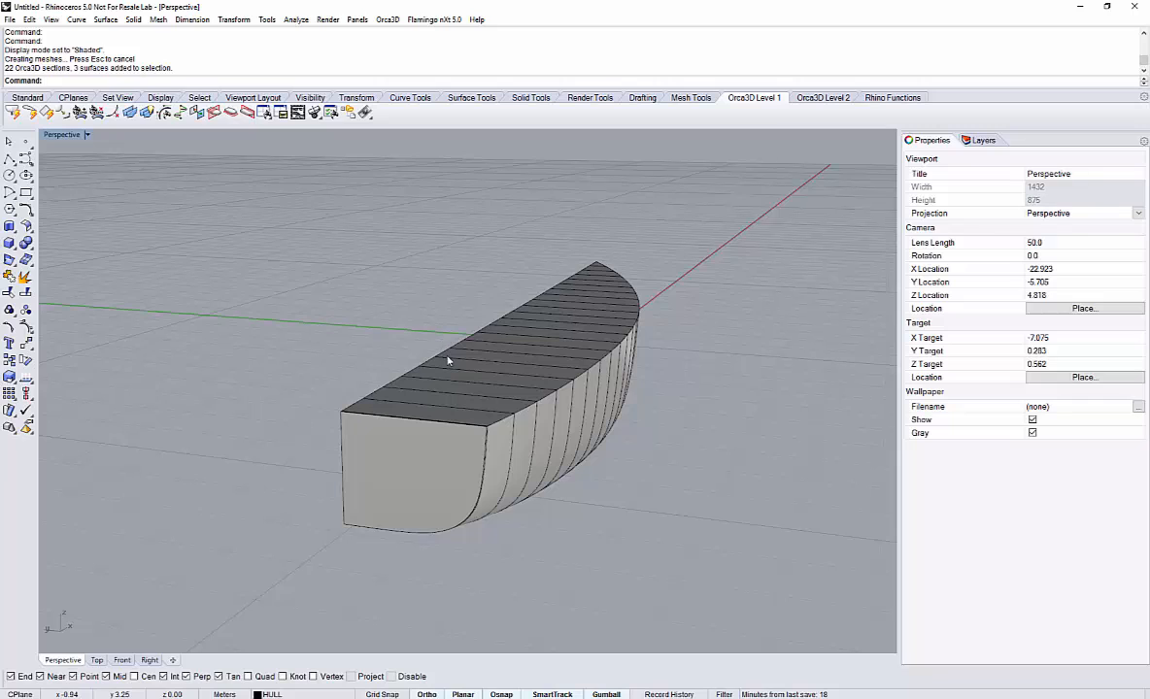
right_drag(448, 361, 603, 333)
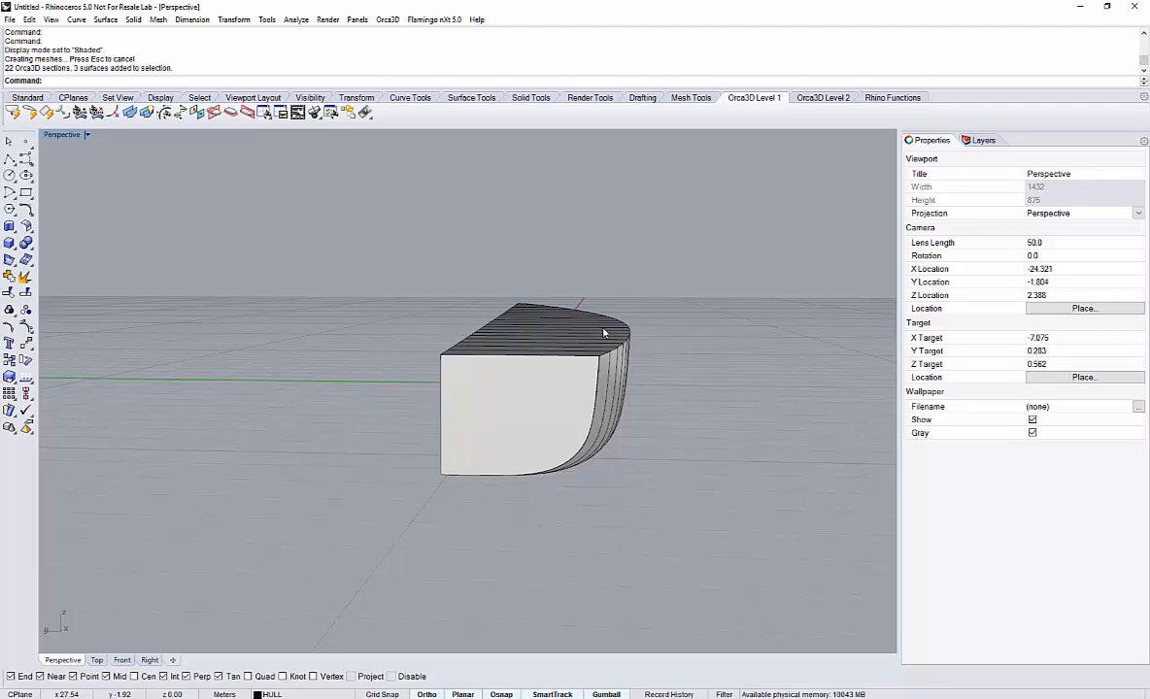
right_drag(603, 333, 510, 390)
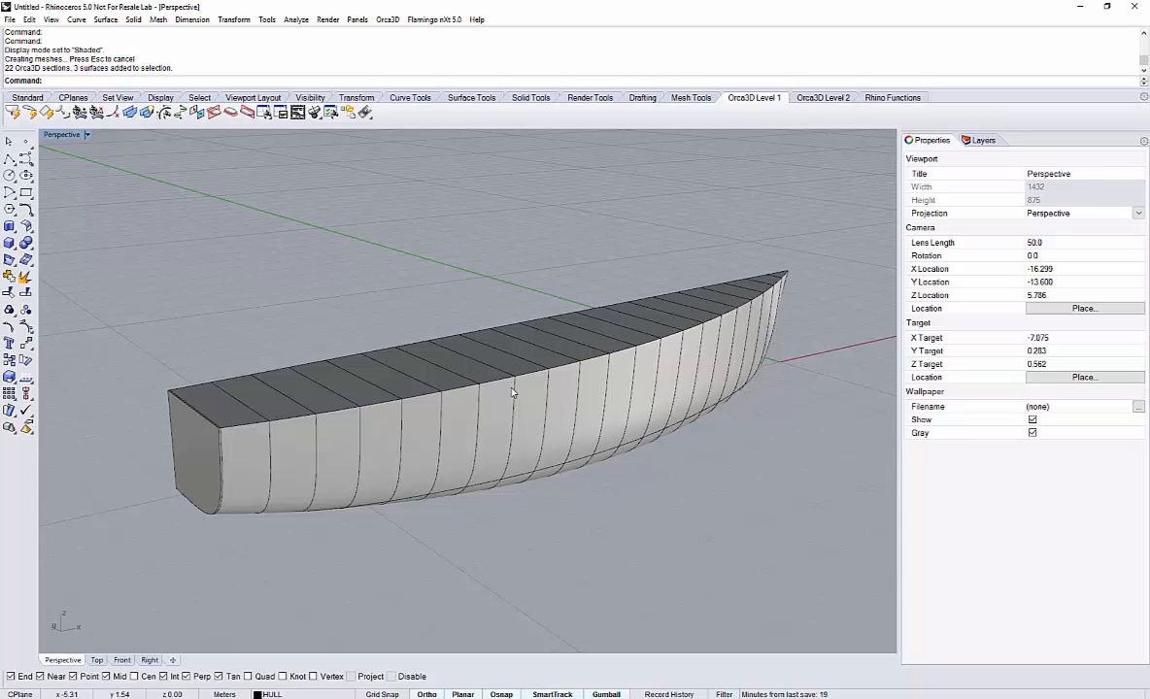
click(463, 369)
double_click(58, 137)
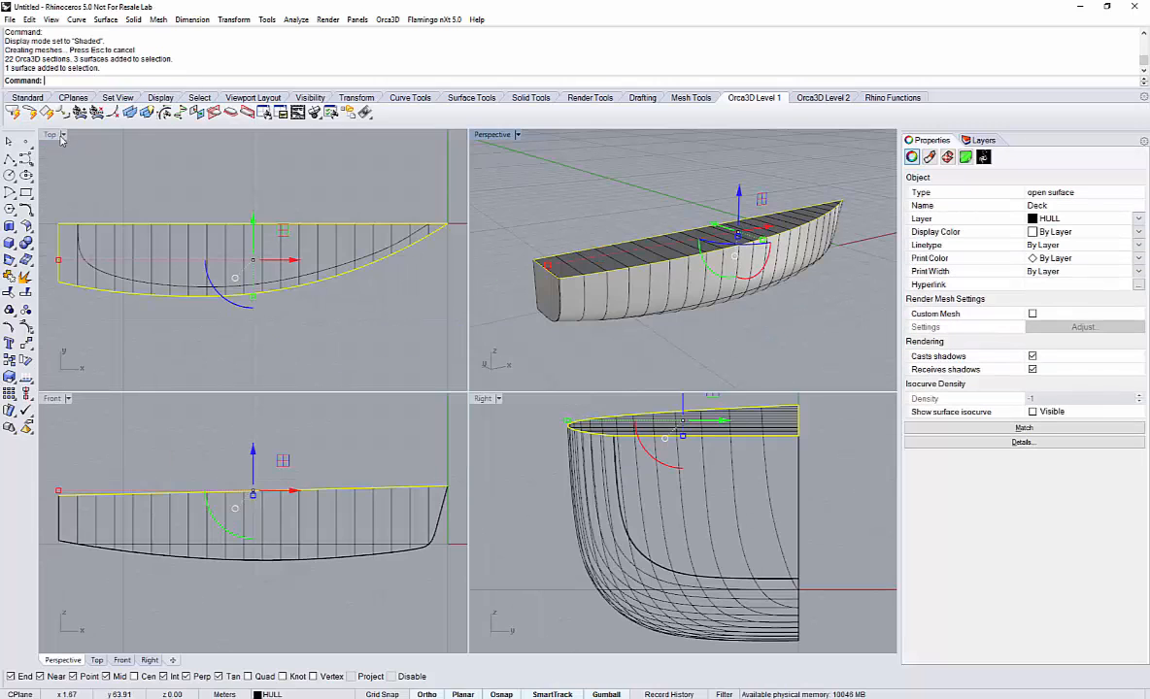
click(24, 345)
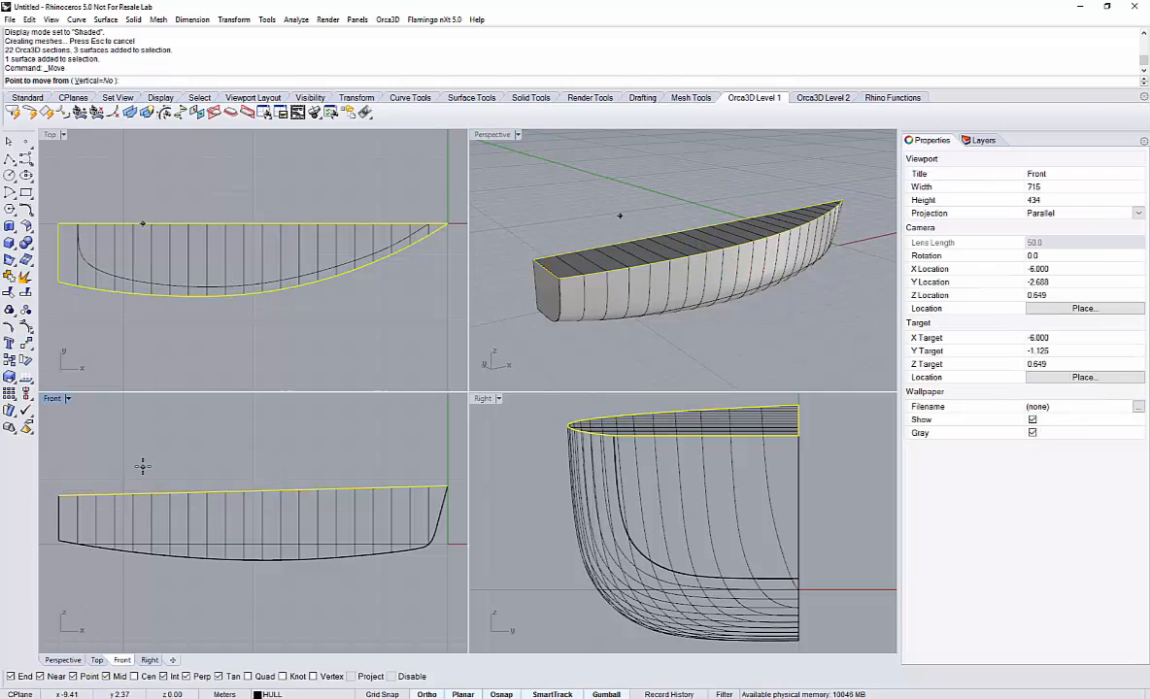
scroll(142, 467, up, 3)
click(143, 465)
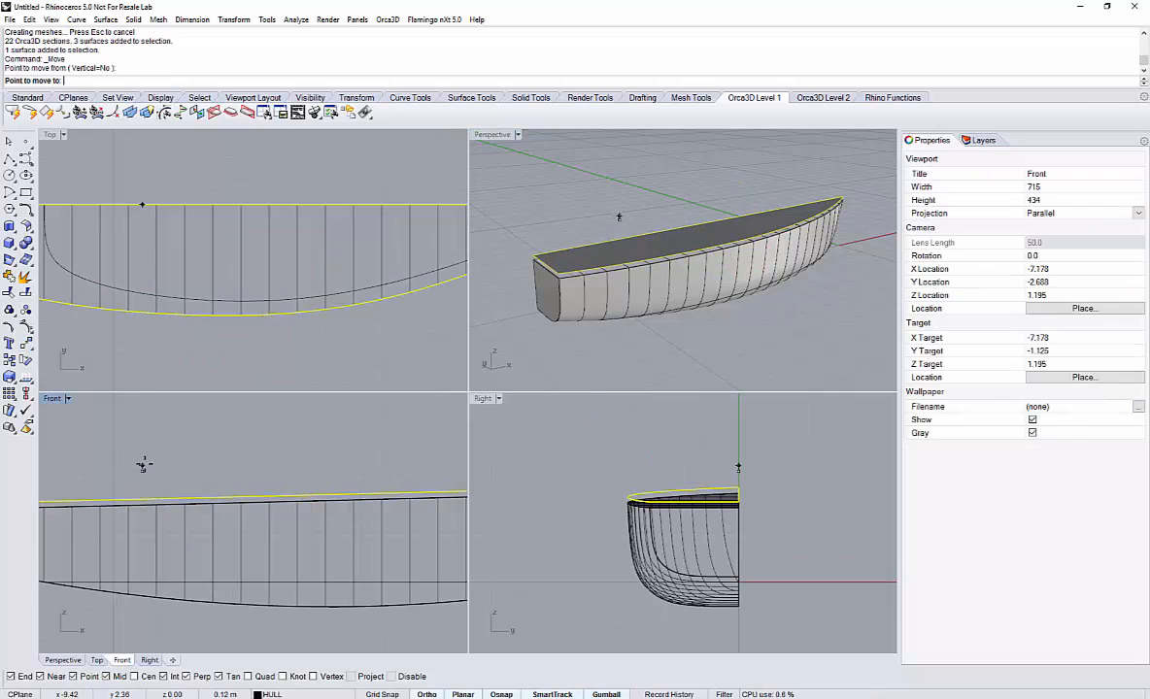
click(223, 503)
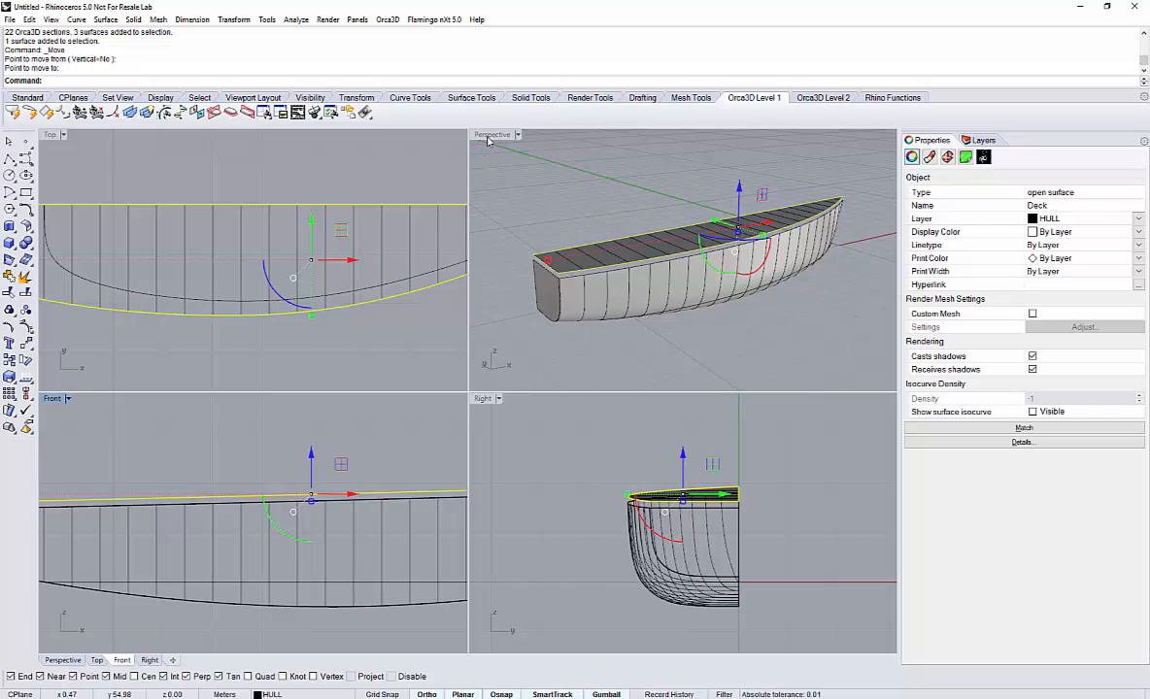
Maximize the Perspective viewport, examine the sections with the deck raised, and undo the deck move.
double_click(490, 135)
click(477, 236)
right_drag(488, 309, 522, 291)
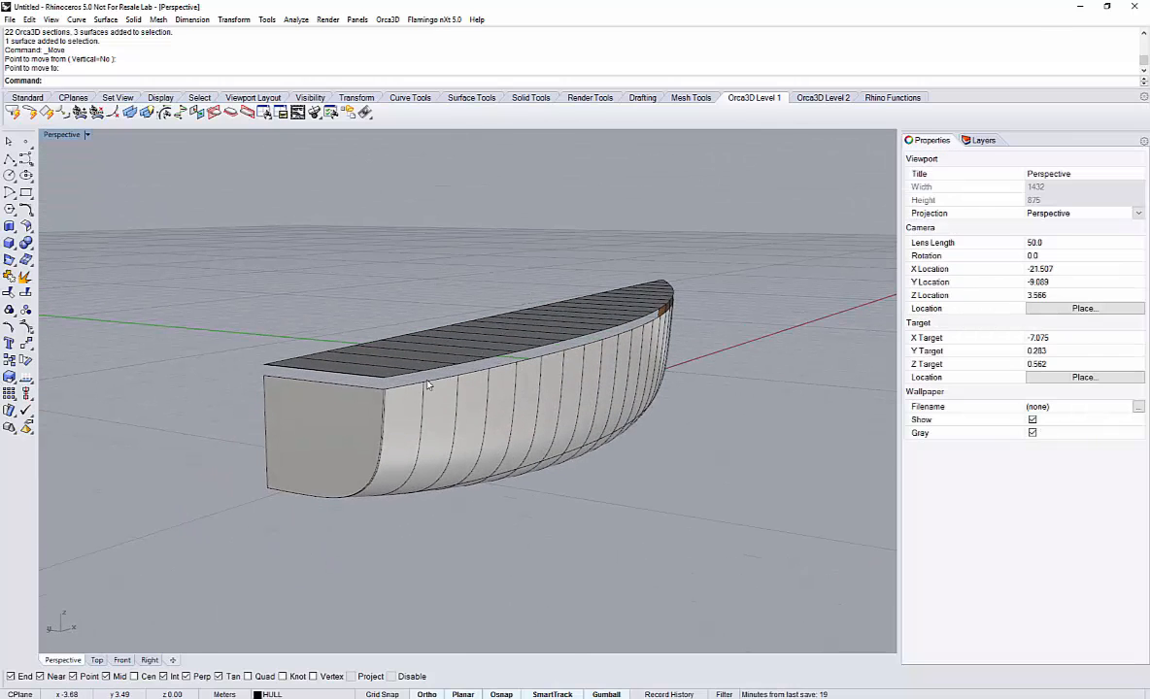
scroll(427, 386, up, 2)
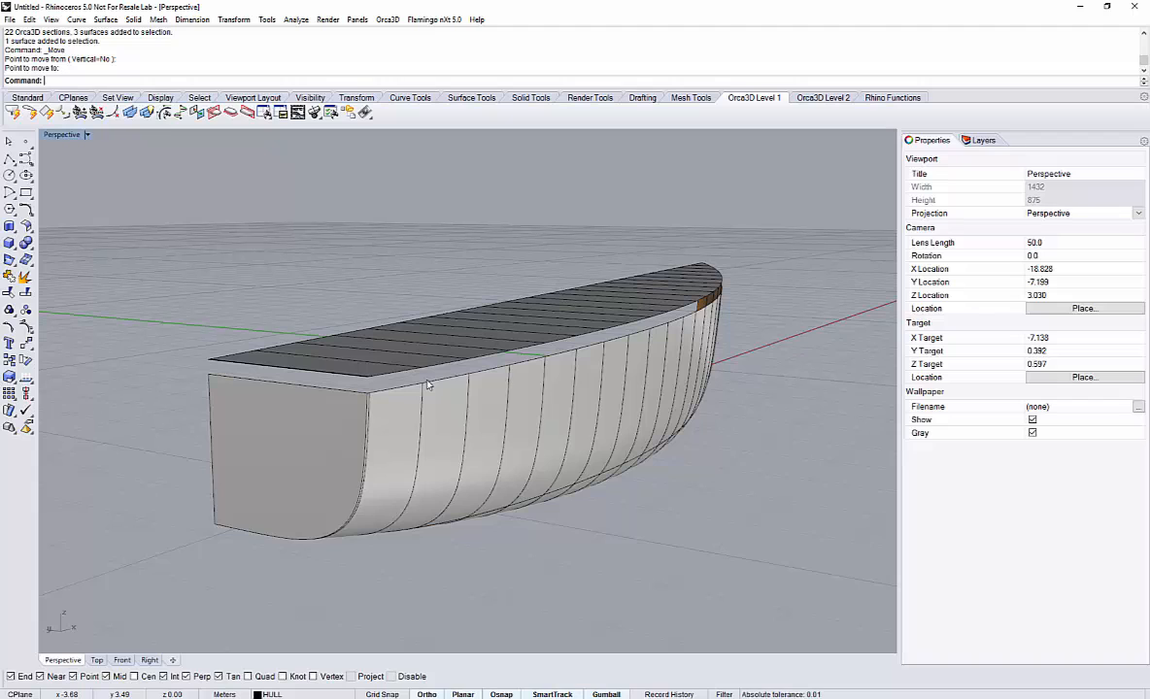
key(ctrl+z)
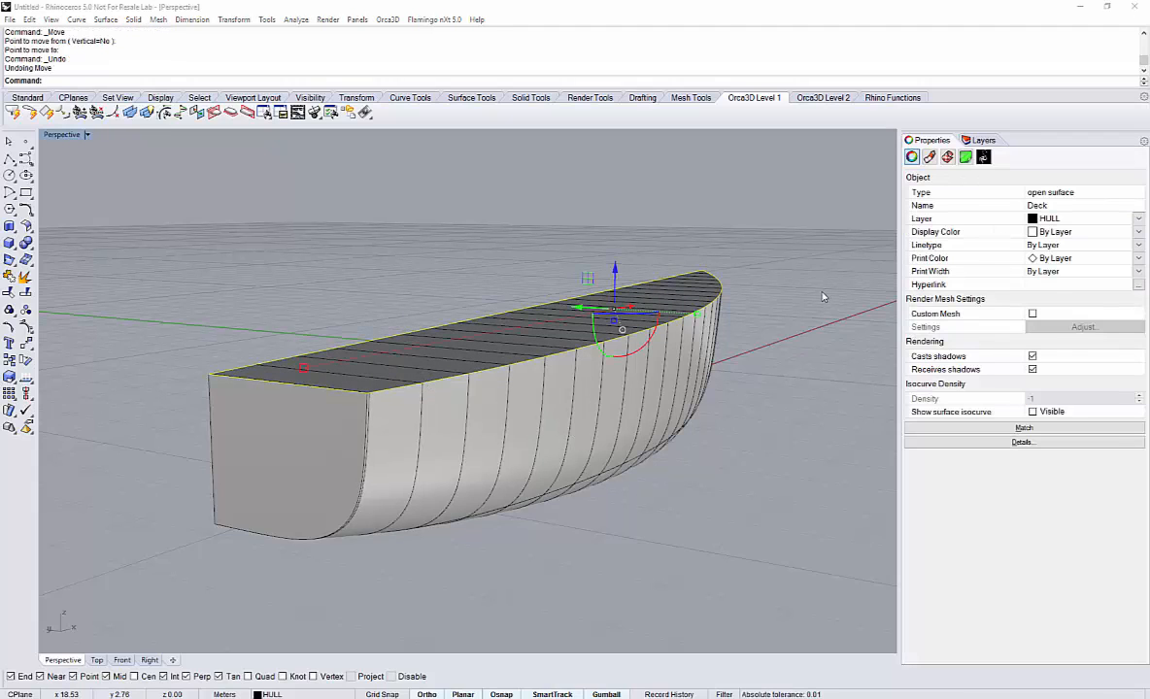
right_drag(759, 214, 503, 308)
key(Escape)
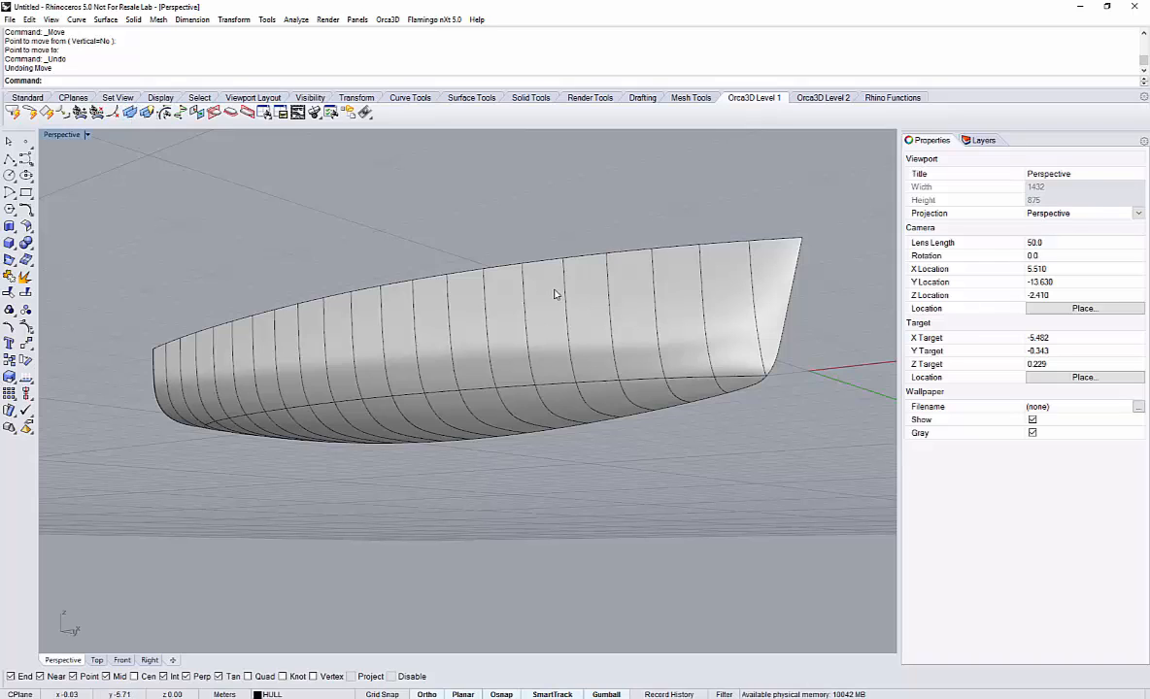
Open the Orca3D Add Sections settings for all the hull model's surfaces.
click(129, 113)
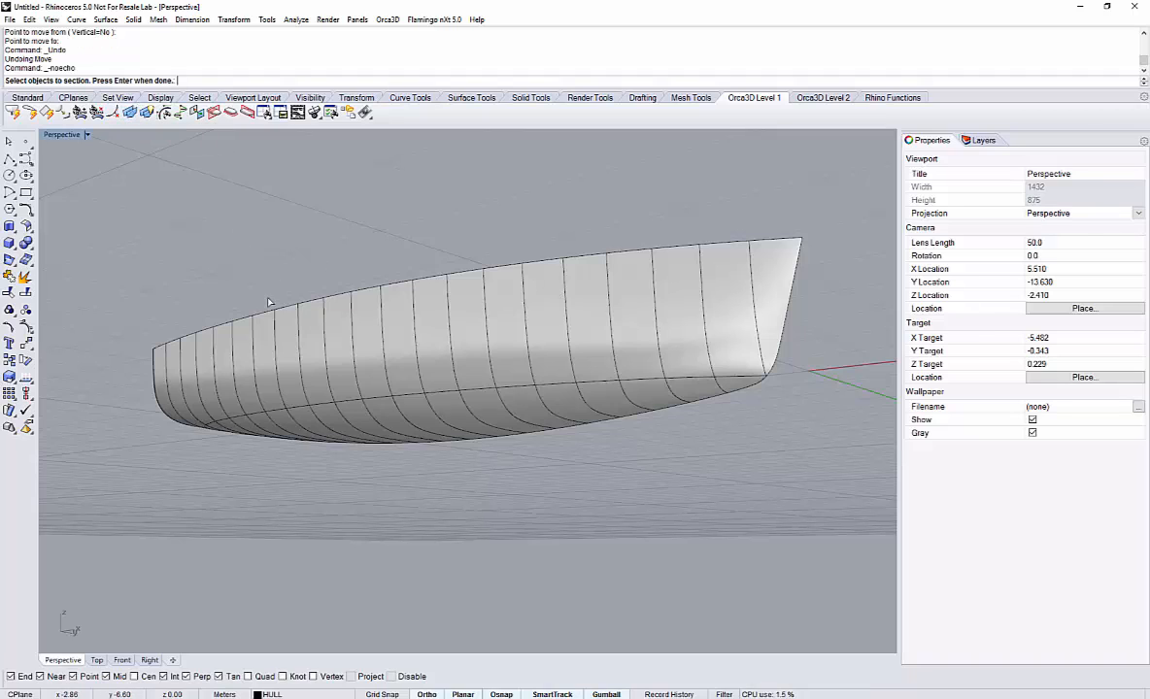
drag(105, 189, 887, 536)
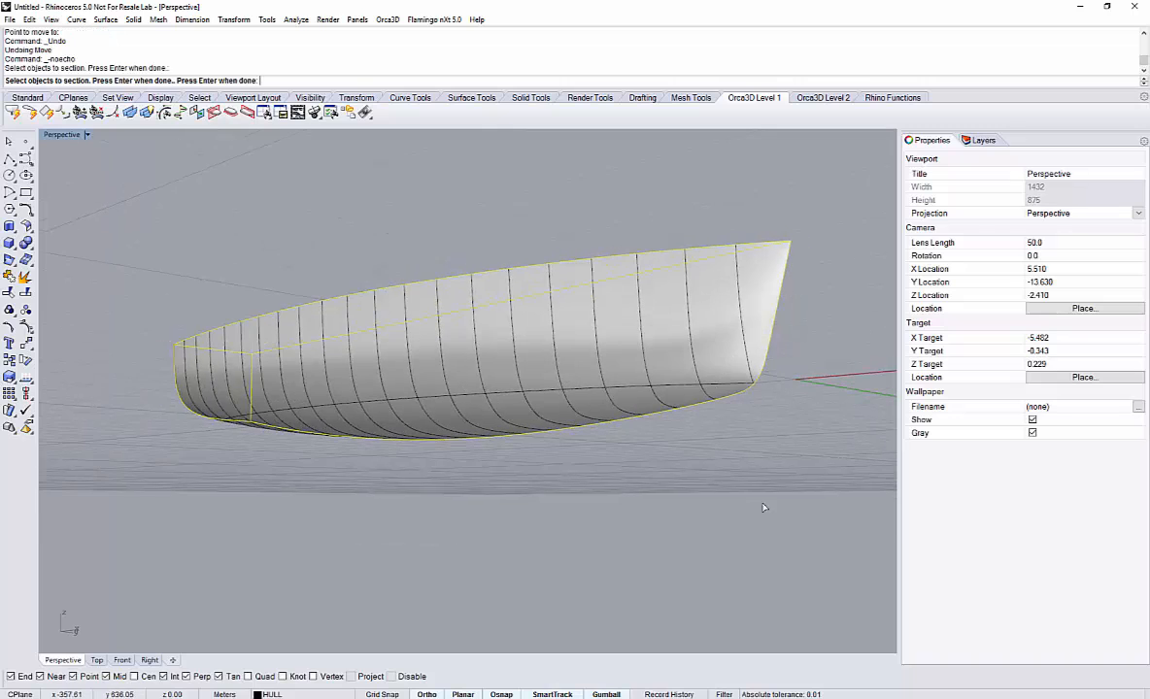
key(Return)
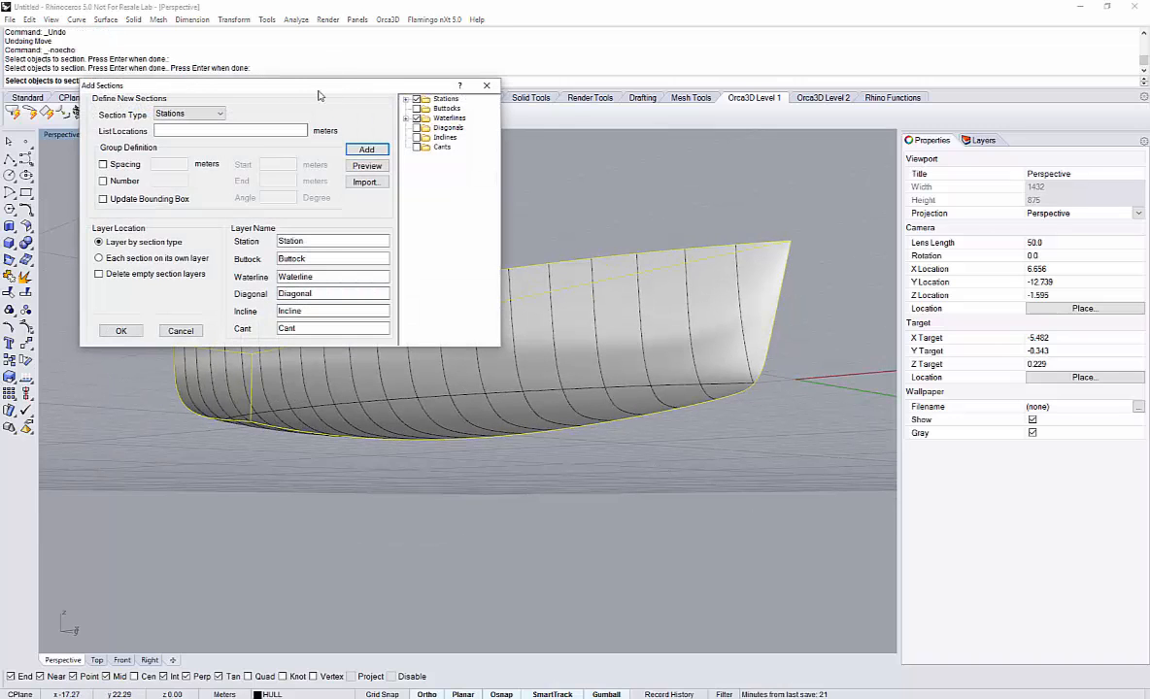
drag(321, 88, 442, 231)
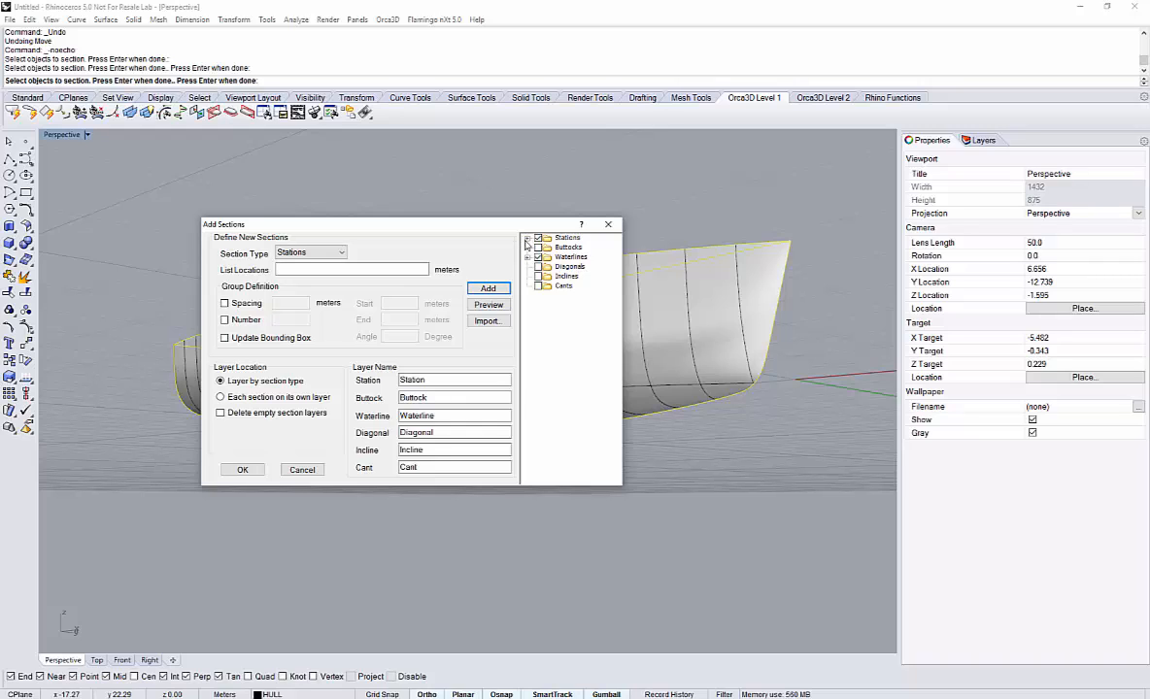
Remove all existing stations and waterlines from the section list.
click(526, 238)
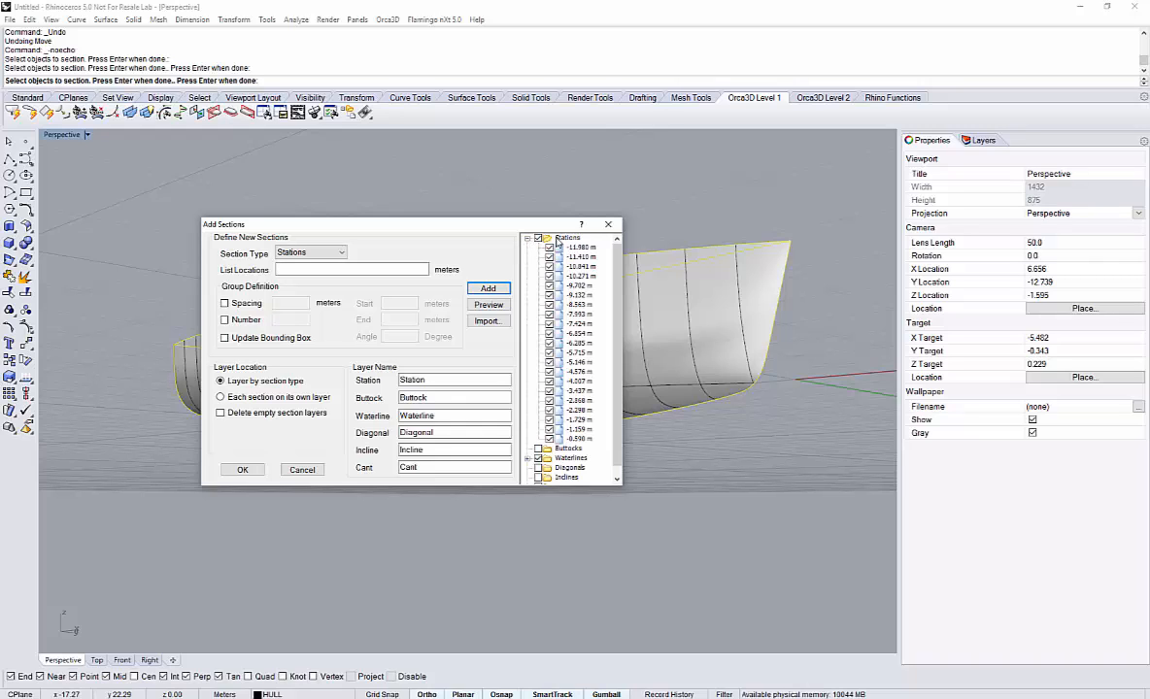
click(557, 243)
right_click(560, 240)
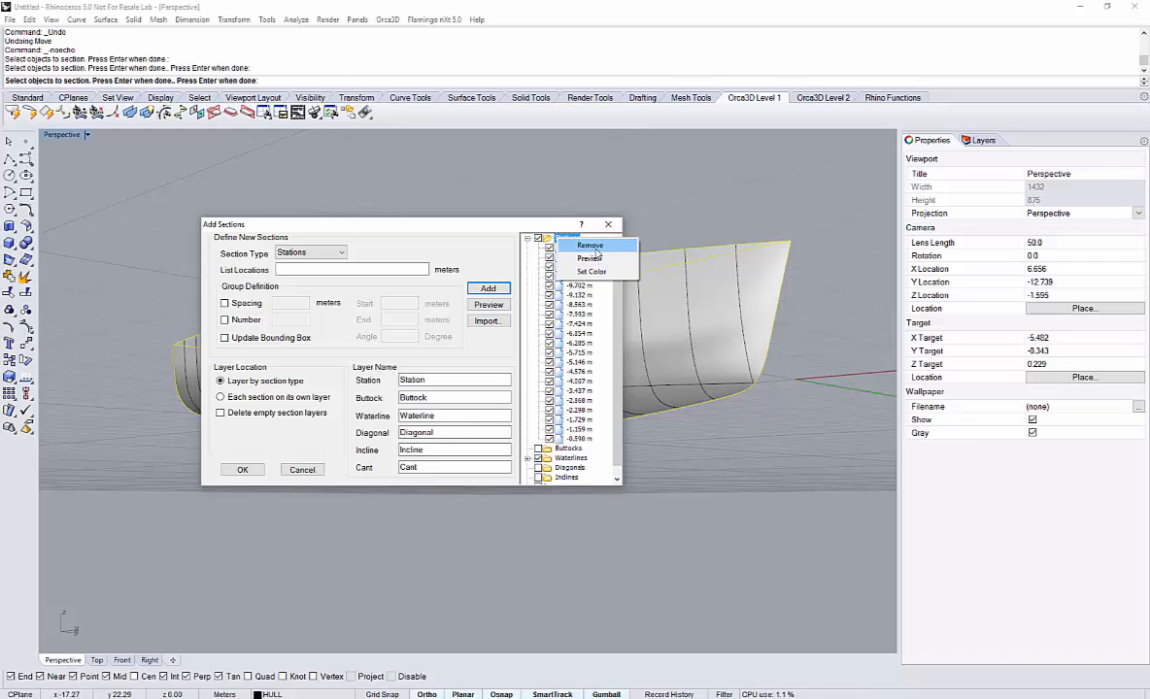
click(595, 248)
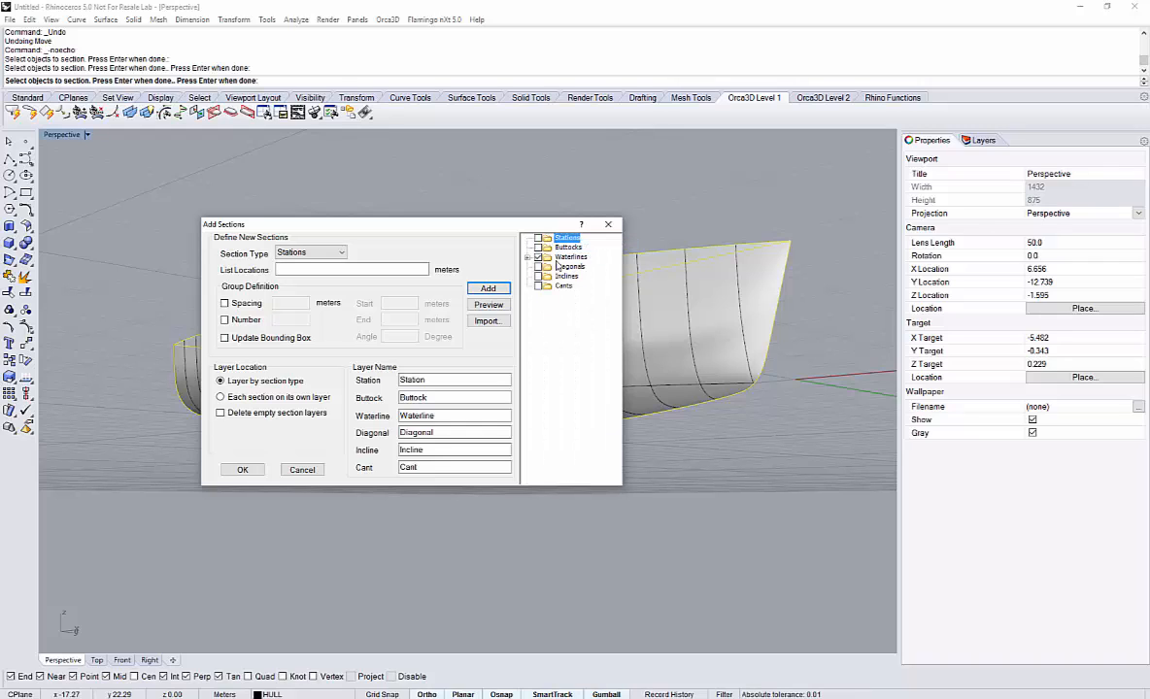
right_click(565, 257)
click(591, 264)
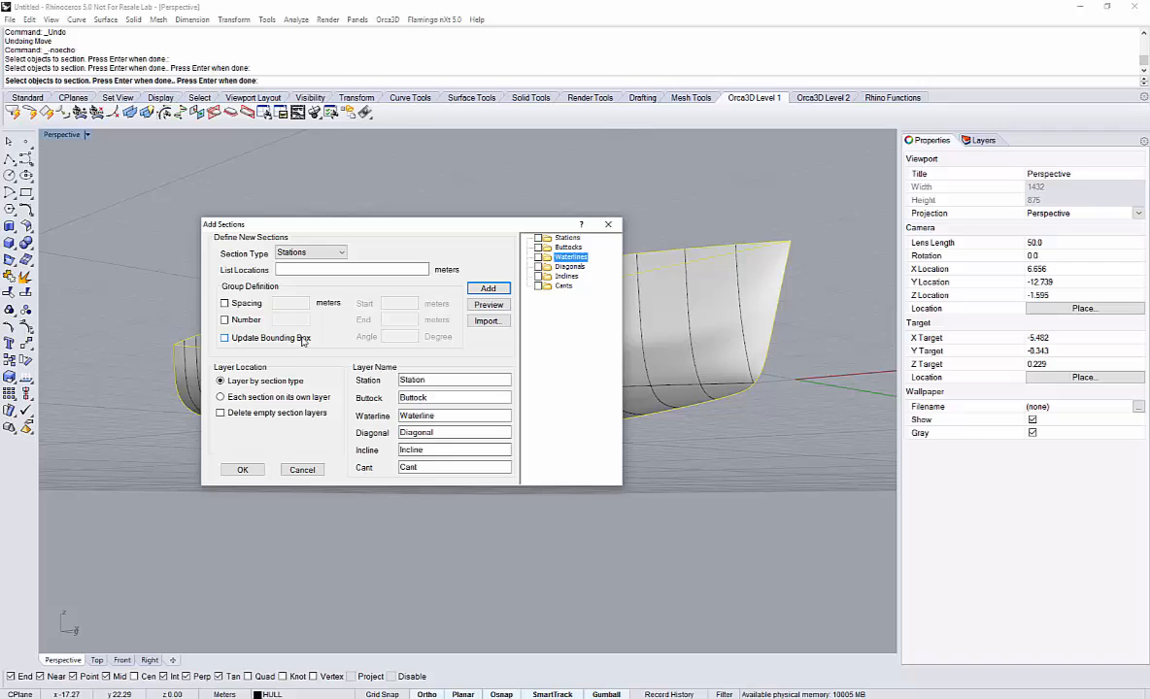
Add stations at 1 m spacing from -12 to 0 m, using the updated bounding box limits.
click(225, 303)
click(289, 304)
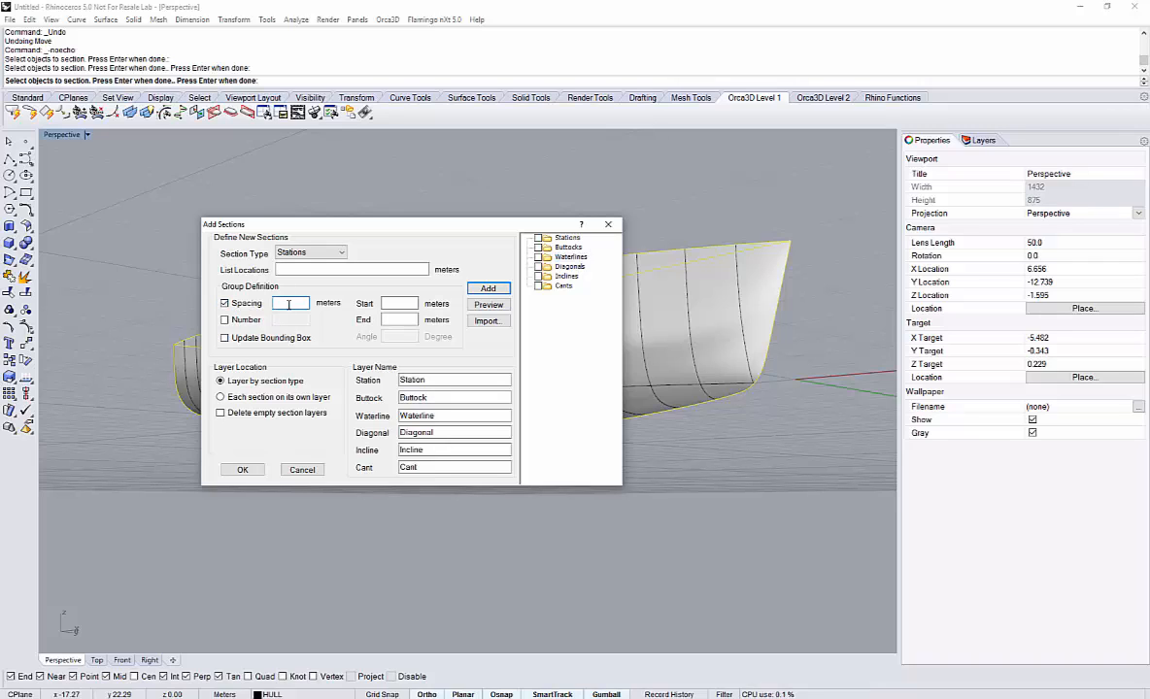
key(Tab)
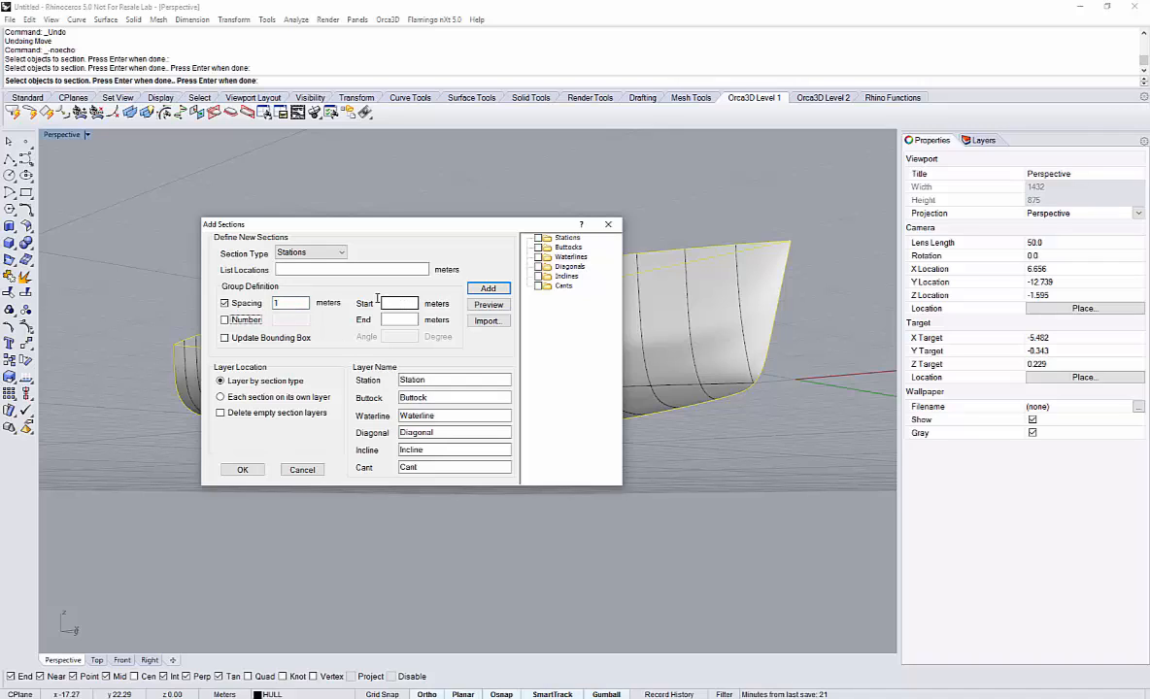
click(238, 339)
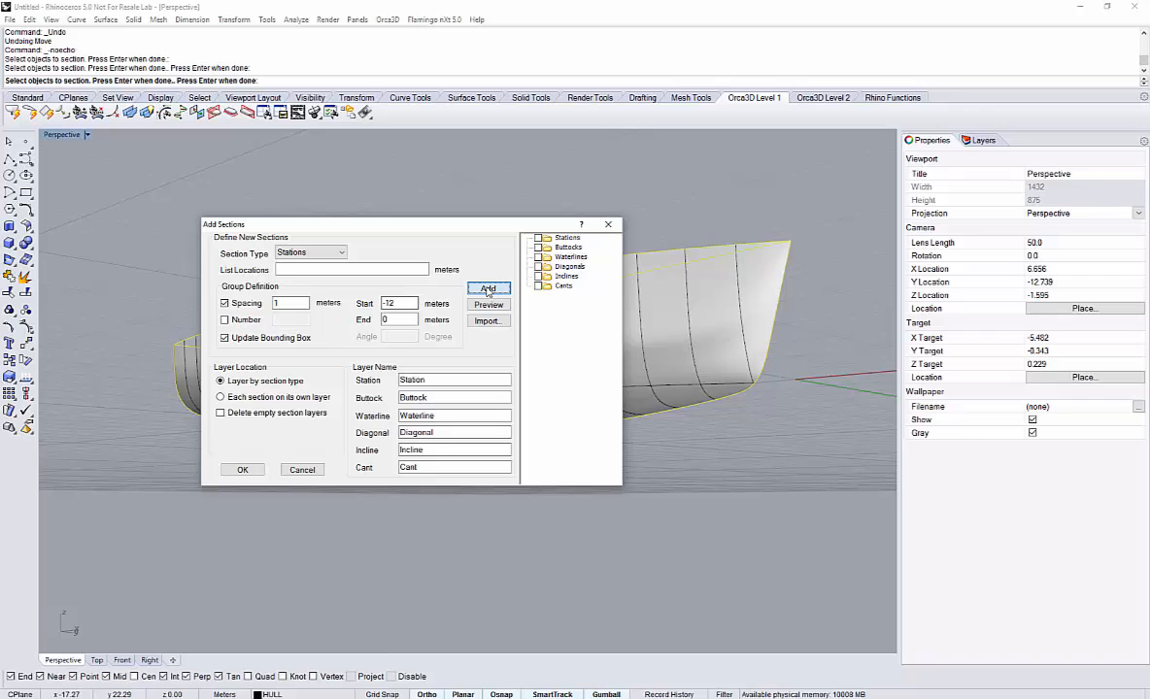
click(488, 289)
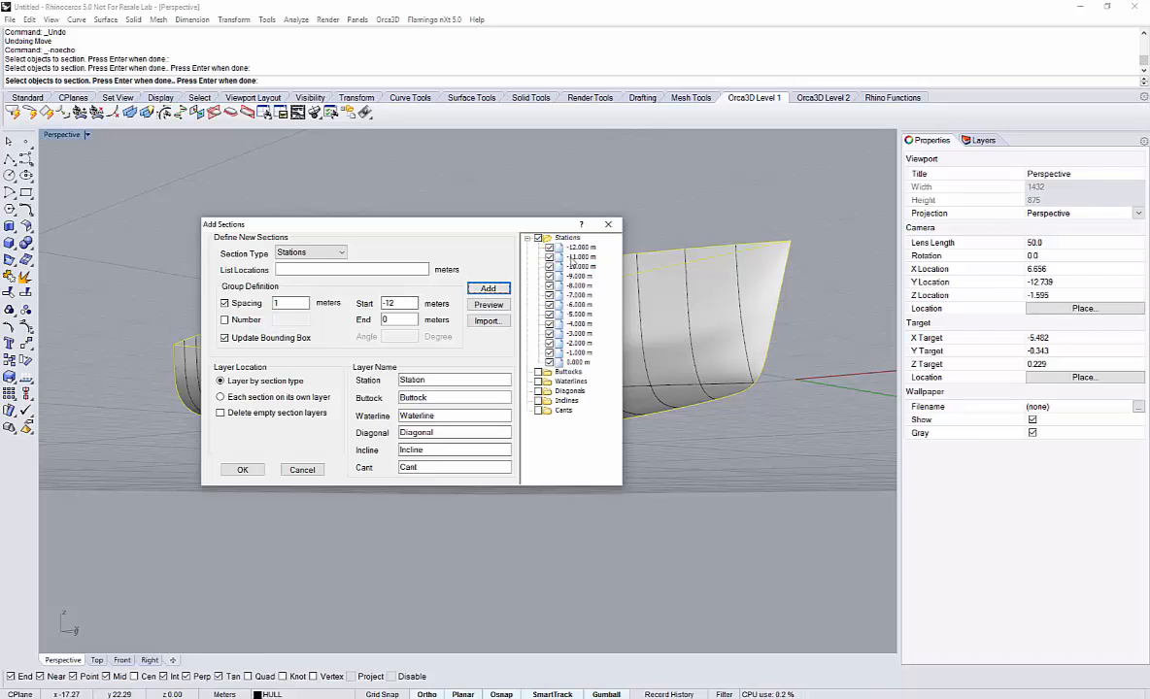
Set the color of the whole Stations group to Brown.
right_click(573, 238)
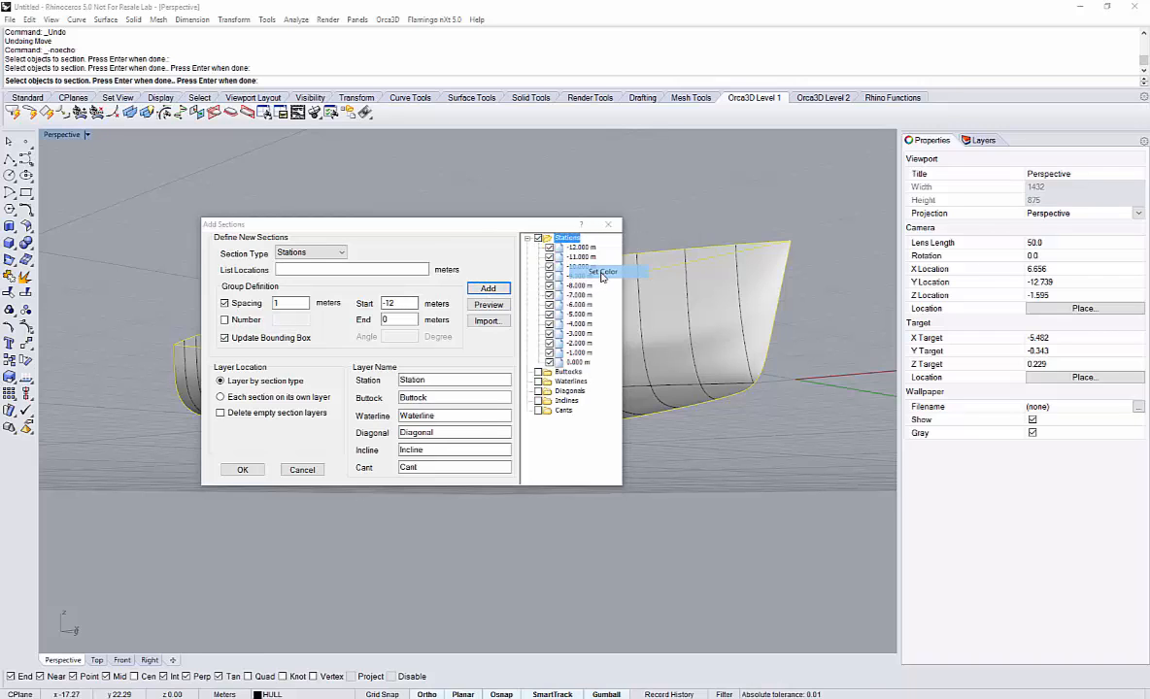
click(602, 271)
click(495, 325)
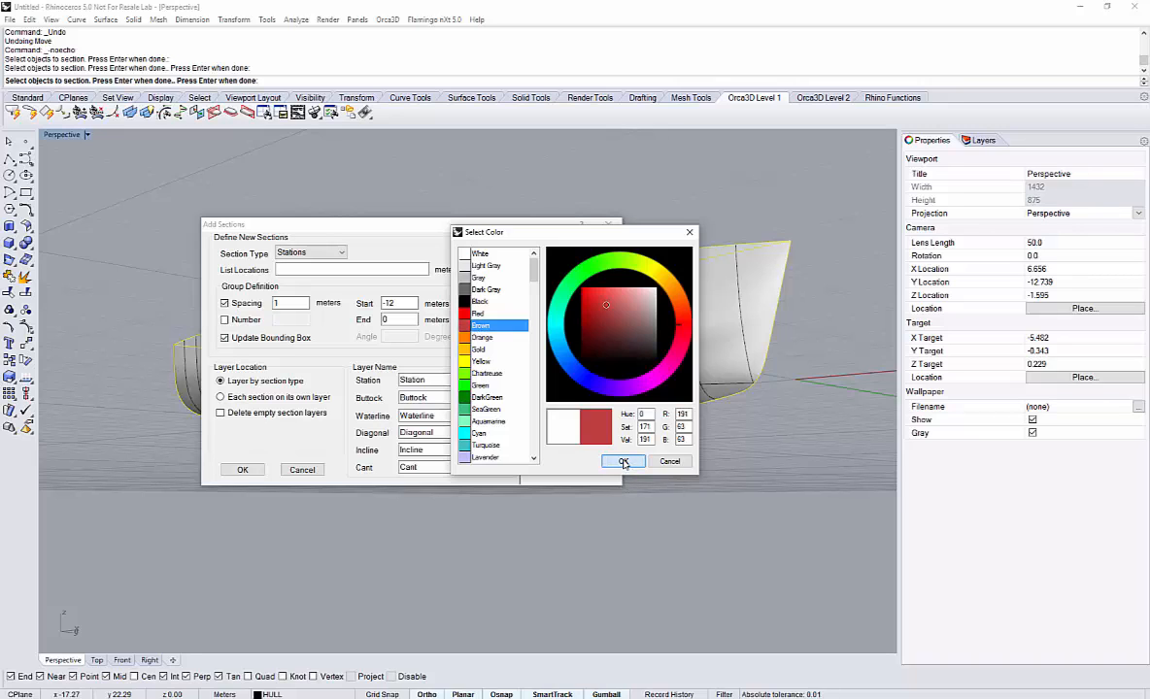
click(622, 461)
Add buttocks at 0.25 m spacing from -2.25 to -0.25 m.
click(311, 252)
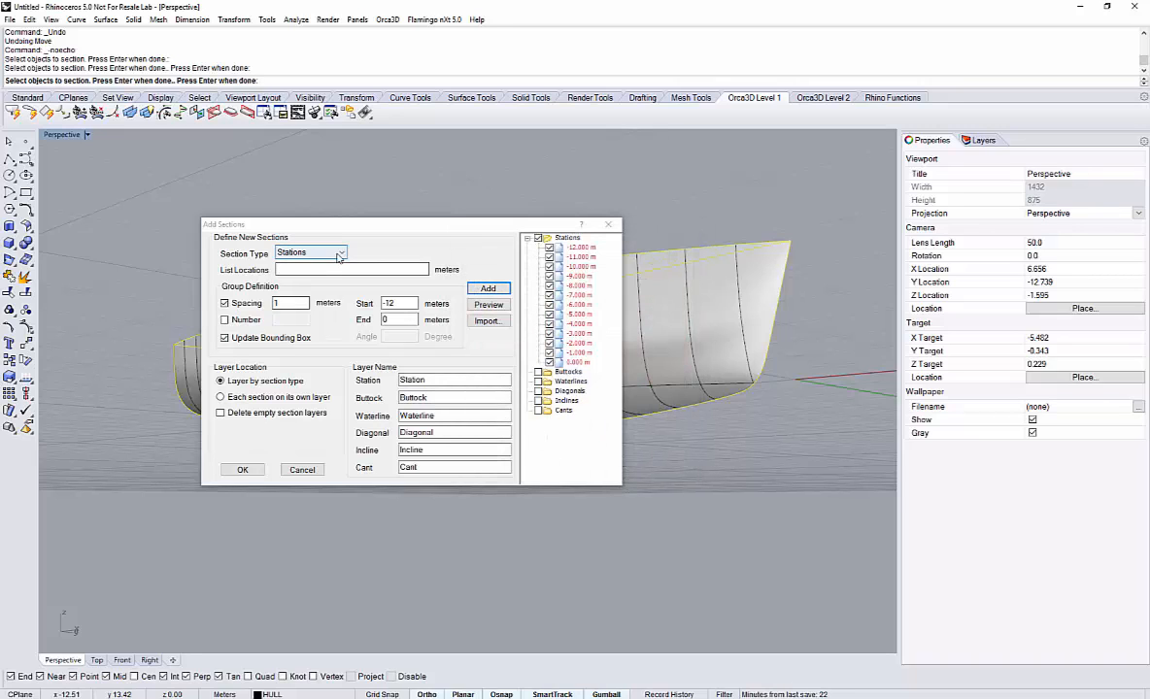
click(307, 276)
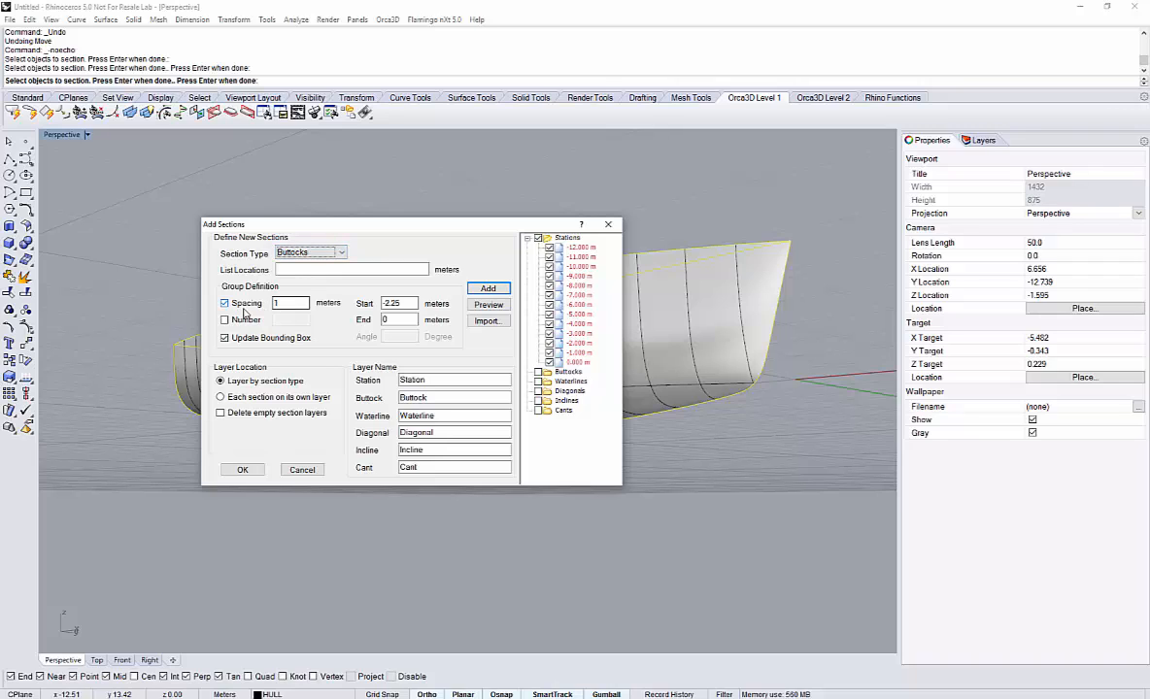
double_click(288, 304)
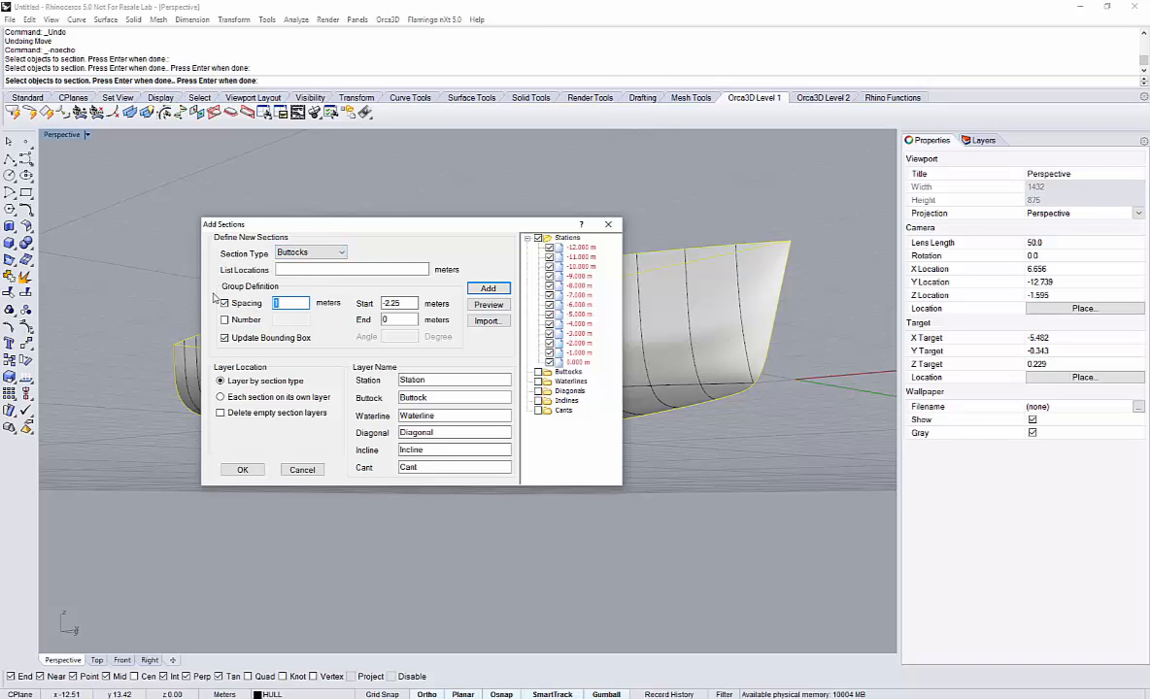
text(0.25)
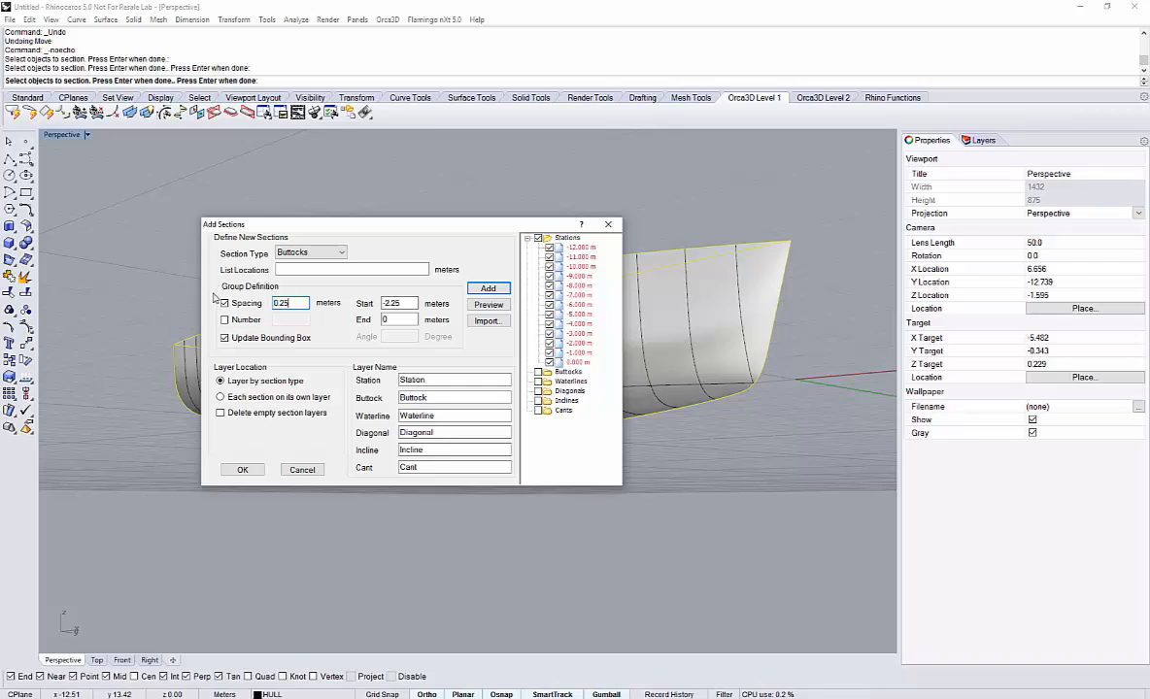
key(Tab)
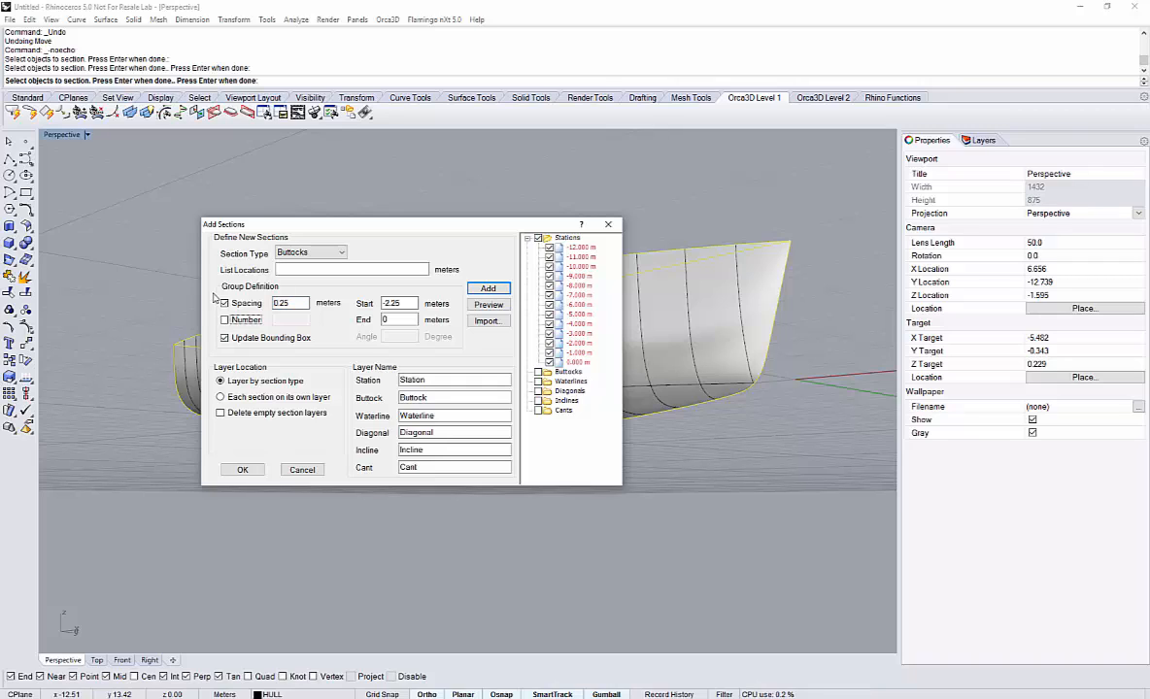
double_click(397, 318)
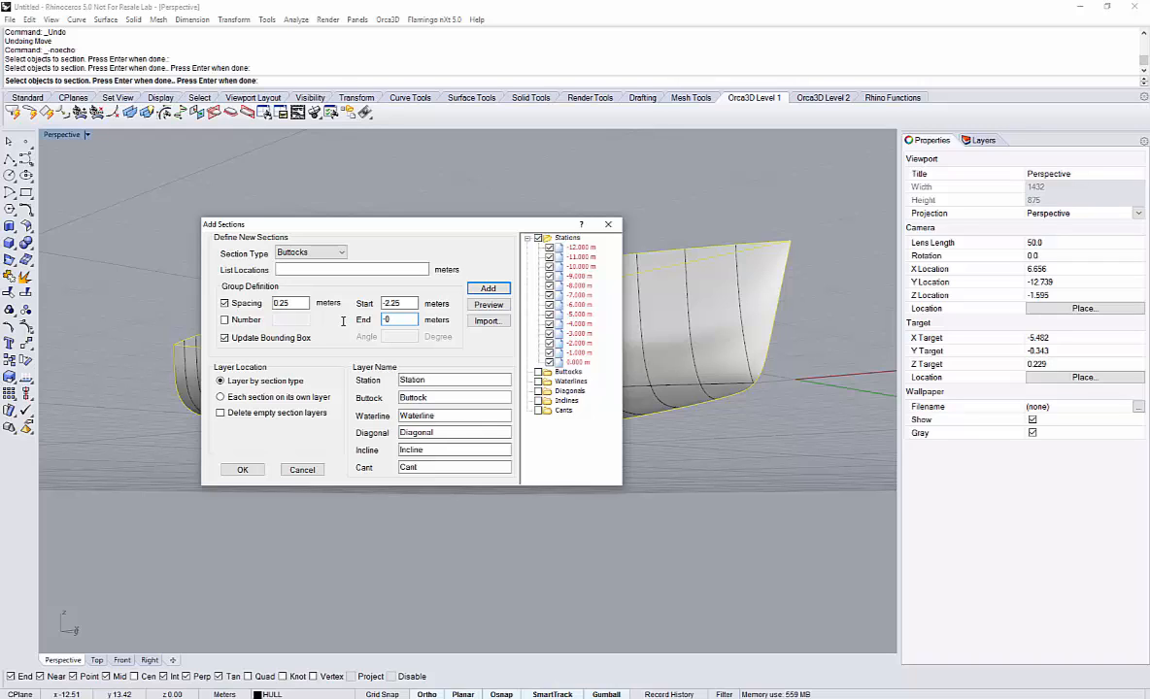
click(488, 288)
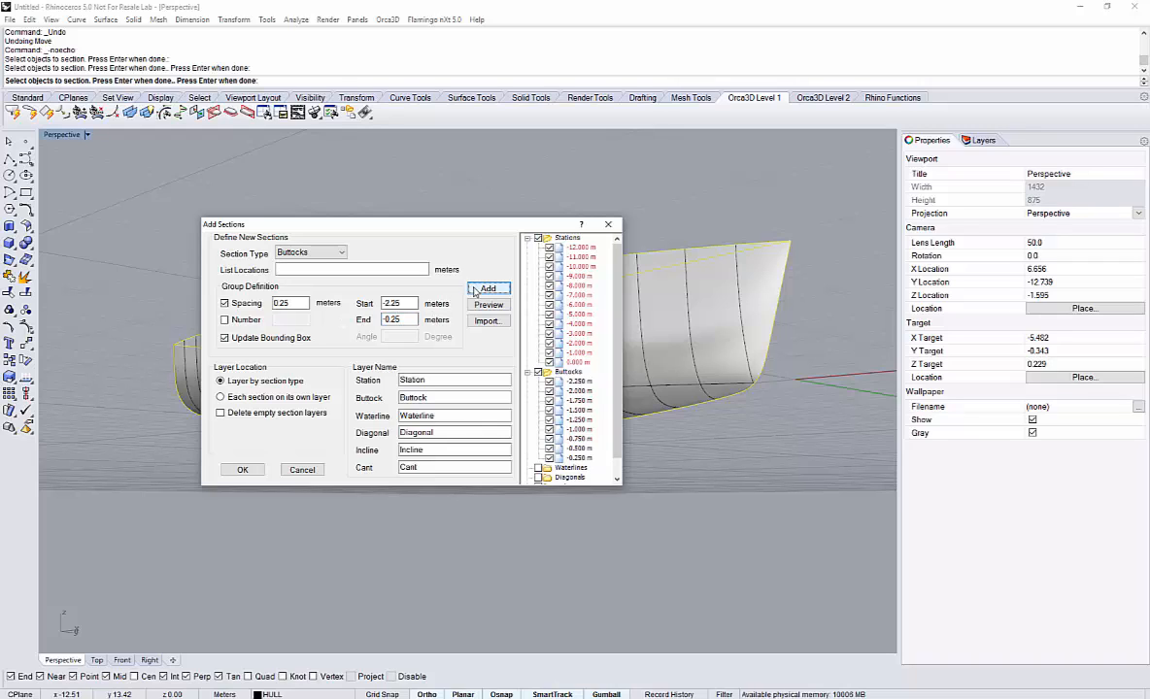
Set the color of the whole Buttocks group to Dark Blue.
right_click(533, 343)
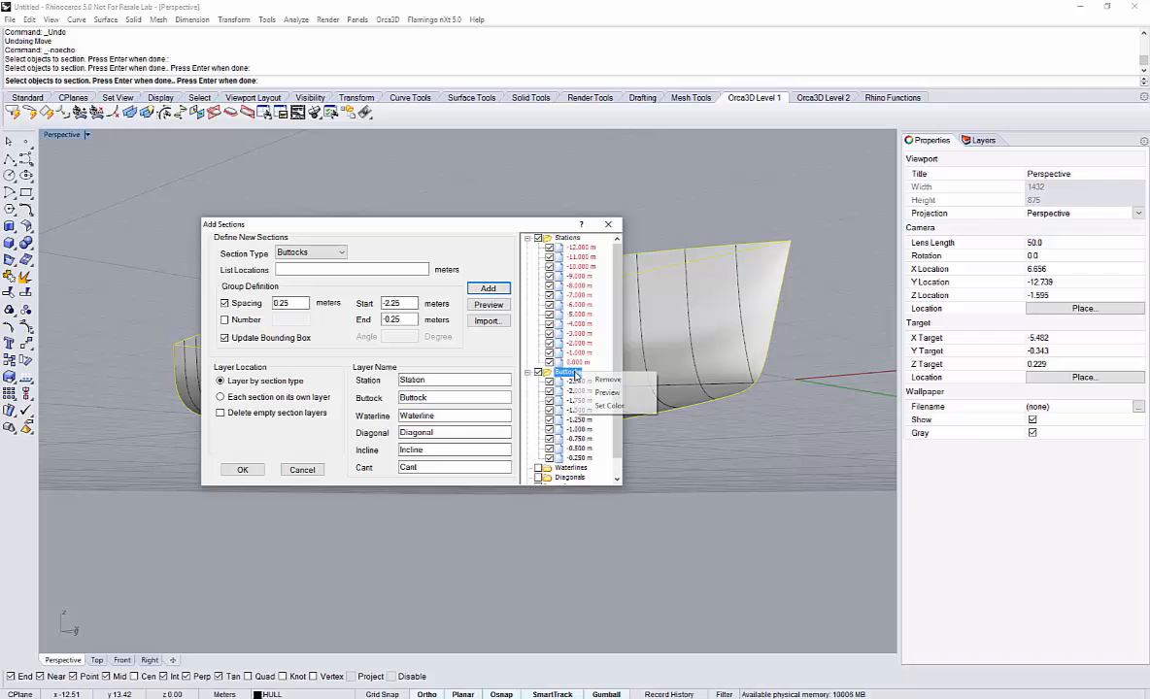
click(548, 378)
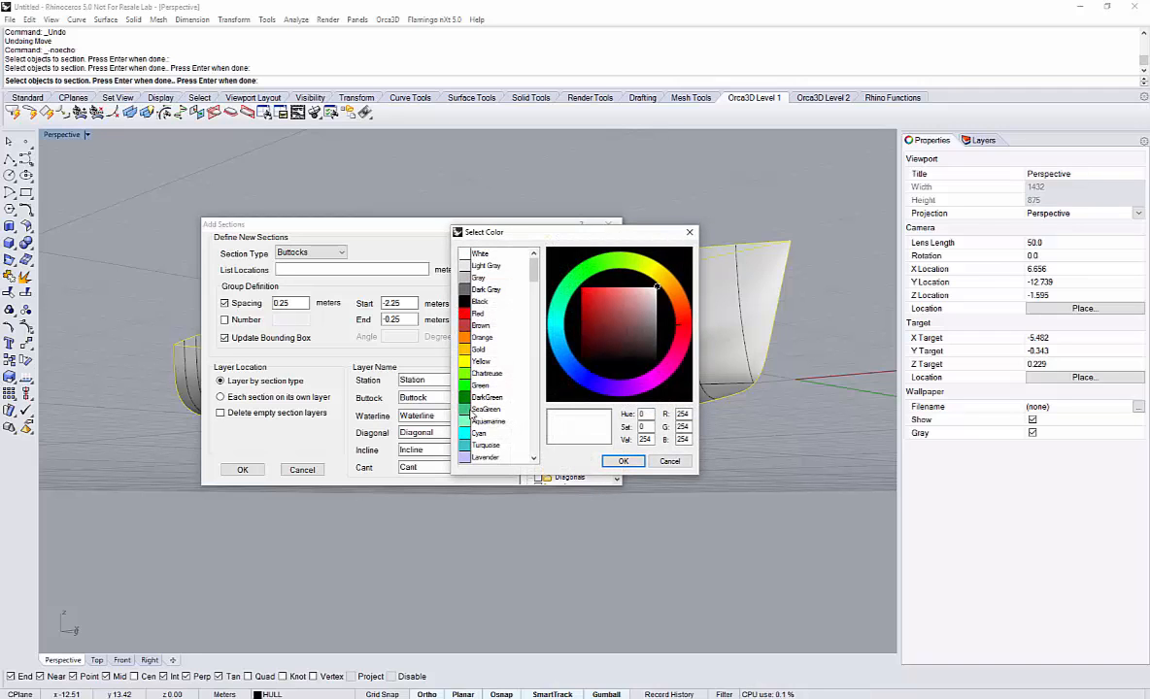
scroll(486, 403, down, 2)
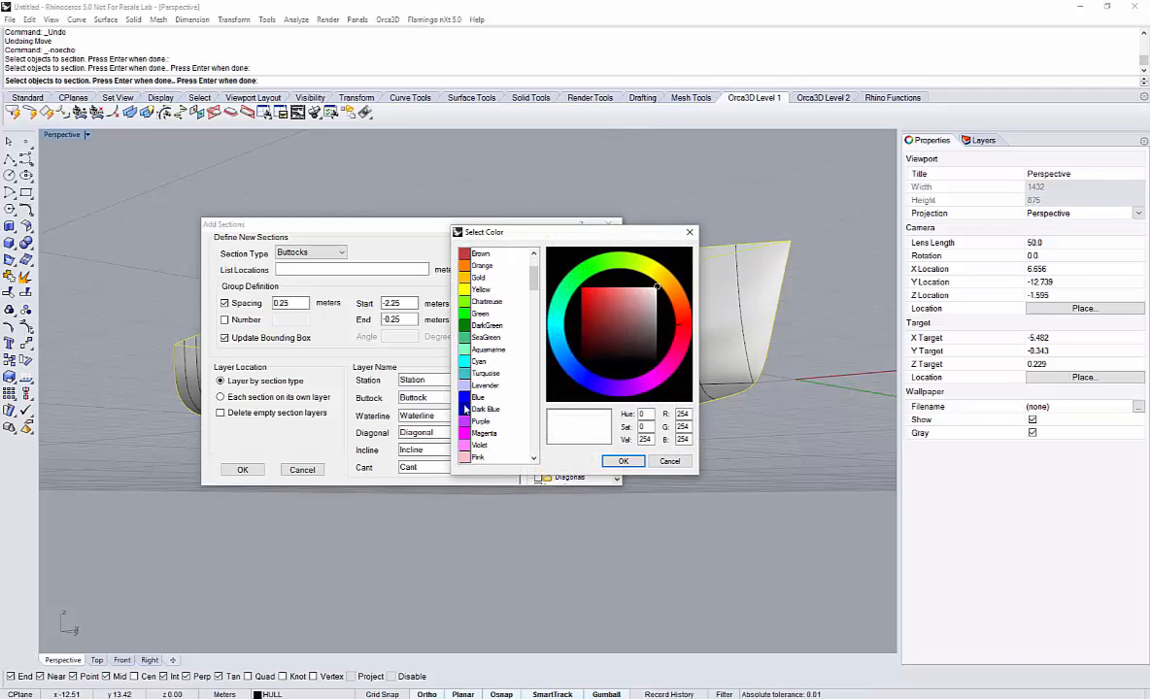
click(486, 409)
click(620, 462)
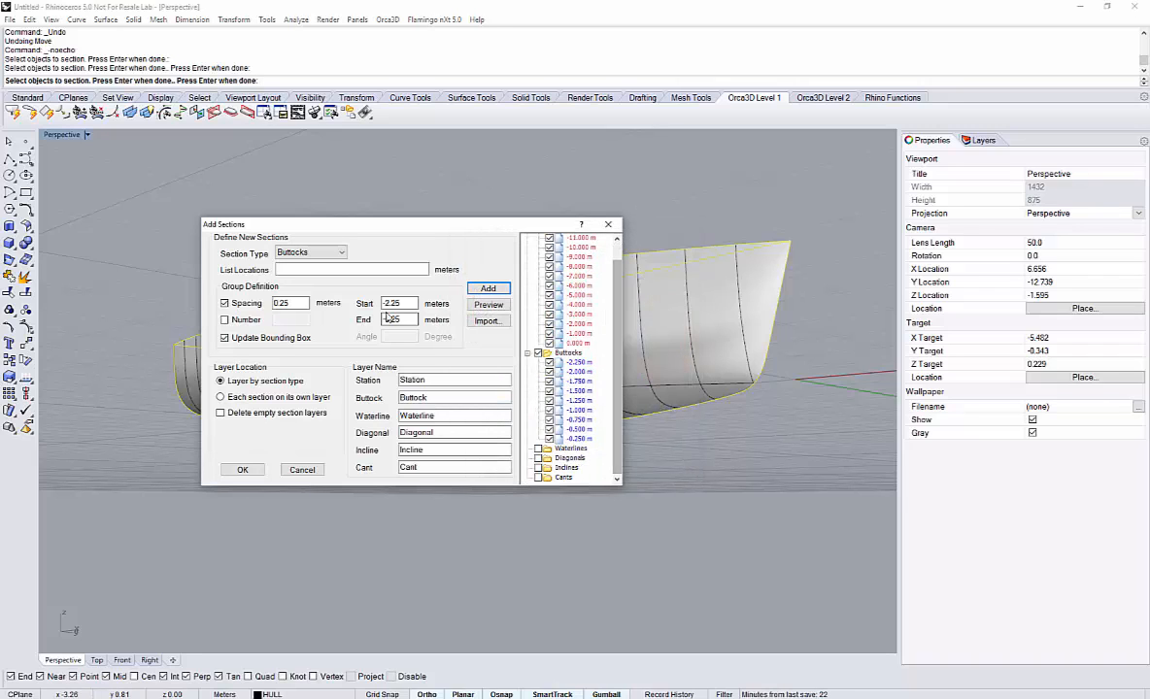
Add waterlines at 0.1 m spacing from -0.5 to 0 m.
click(572, 449)
click(311, 253)
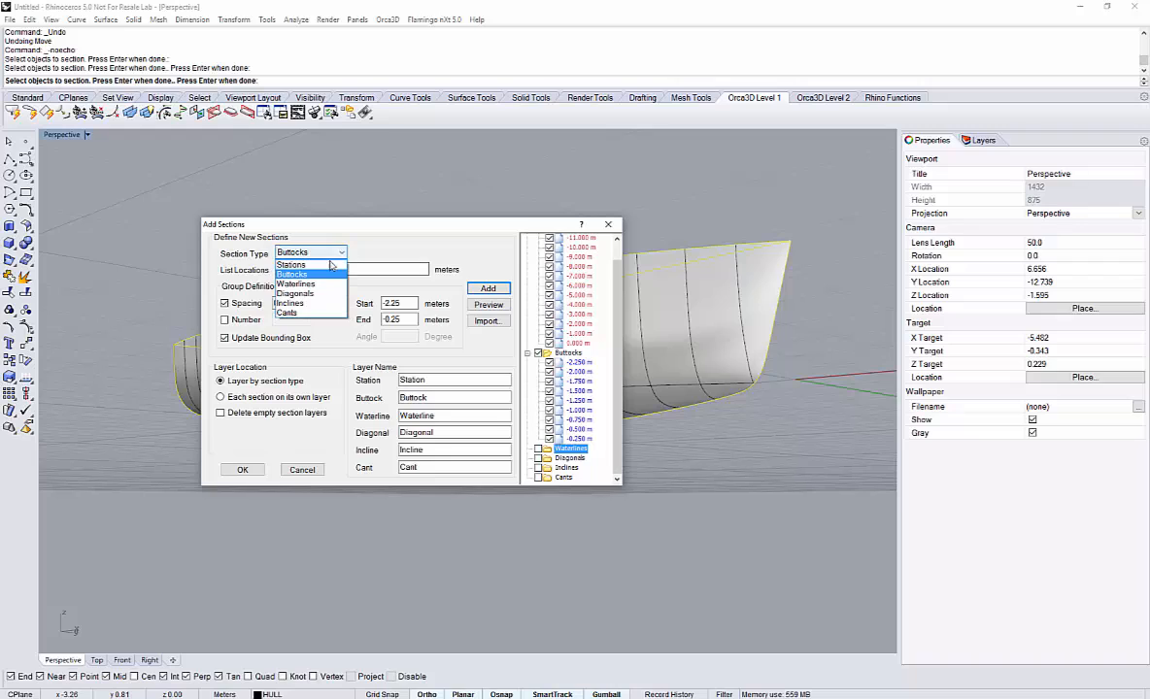
click(305, 281)
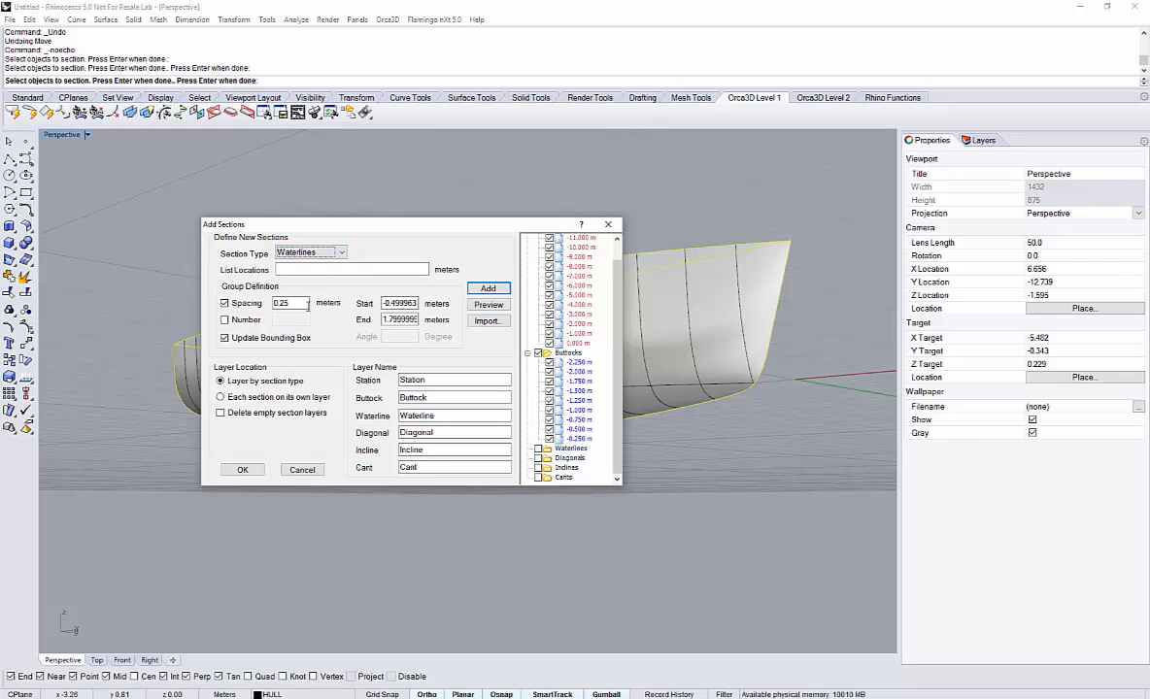
double_click(284, 303)
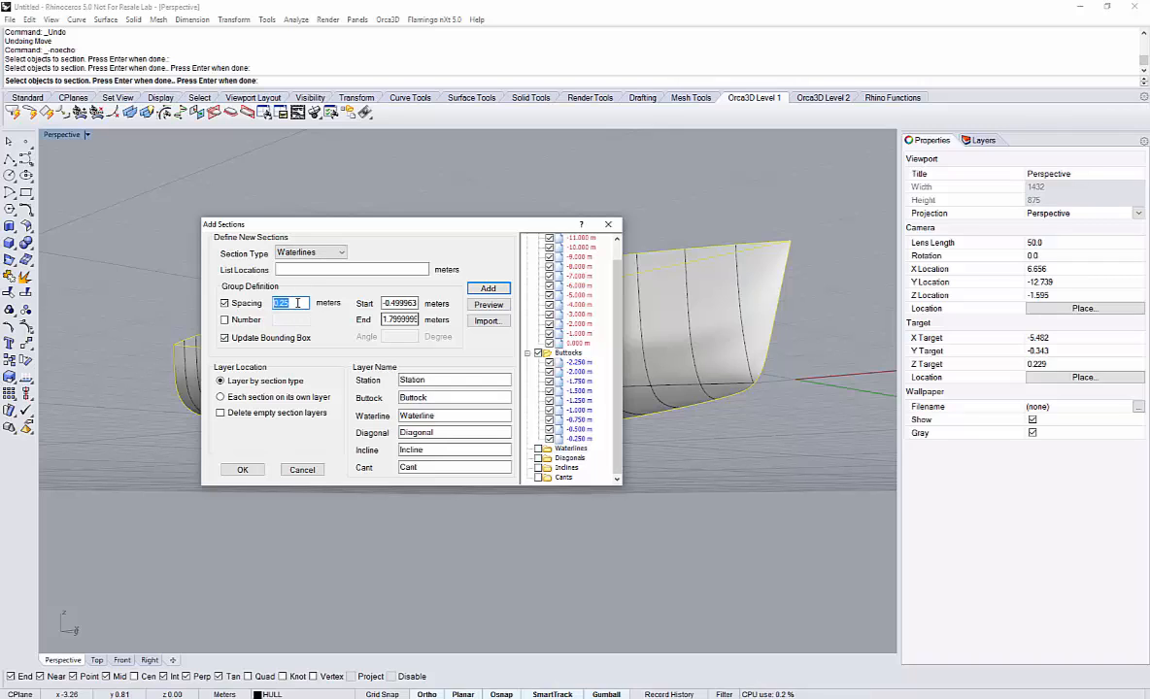
text(0.1)
key(Tab)
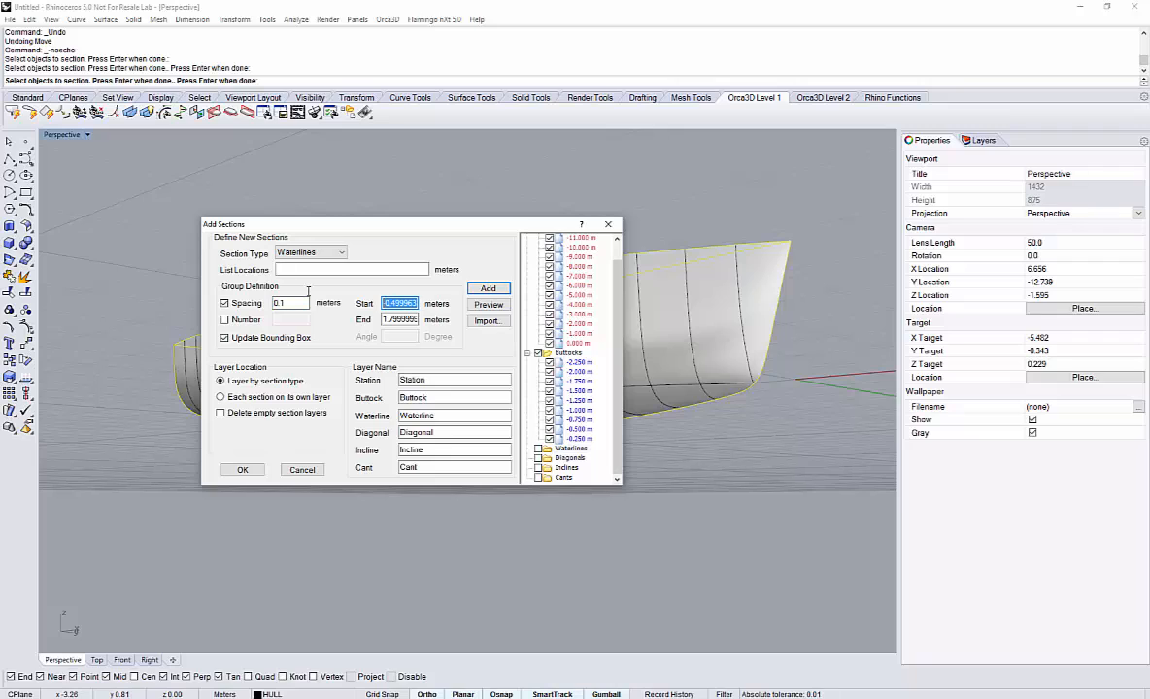
key(Left)
key(Right)
key(Right)
key(Right)
key(Delete)
key(Delete)
key(Delete)
key(Delete)
key(Delete)
key(Delete)
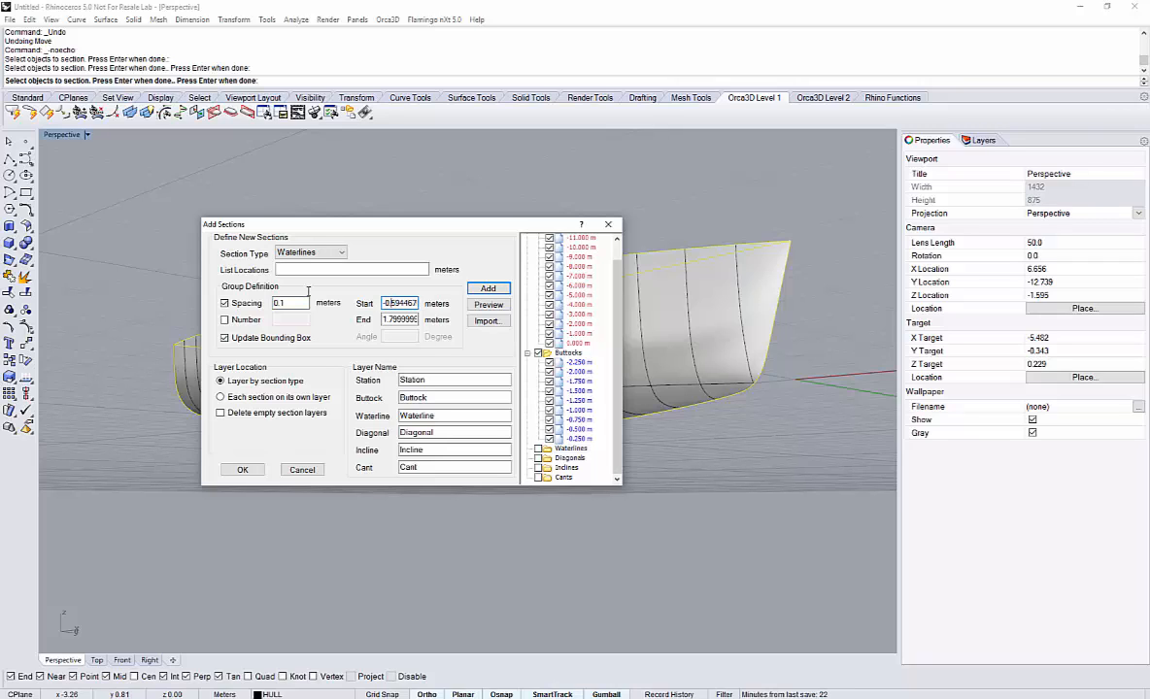
key(Delete)
key(Delete)
key(Delete)
key(Delete)
key(Delete)
key(Tab)
text(0)
key(Tab)
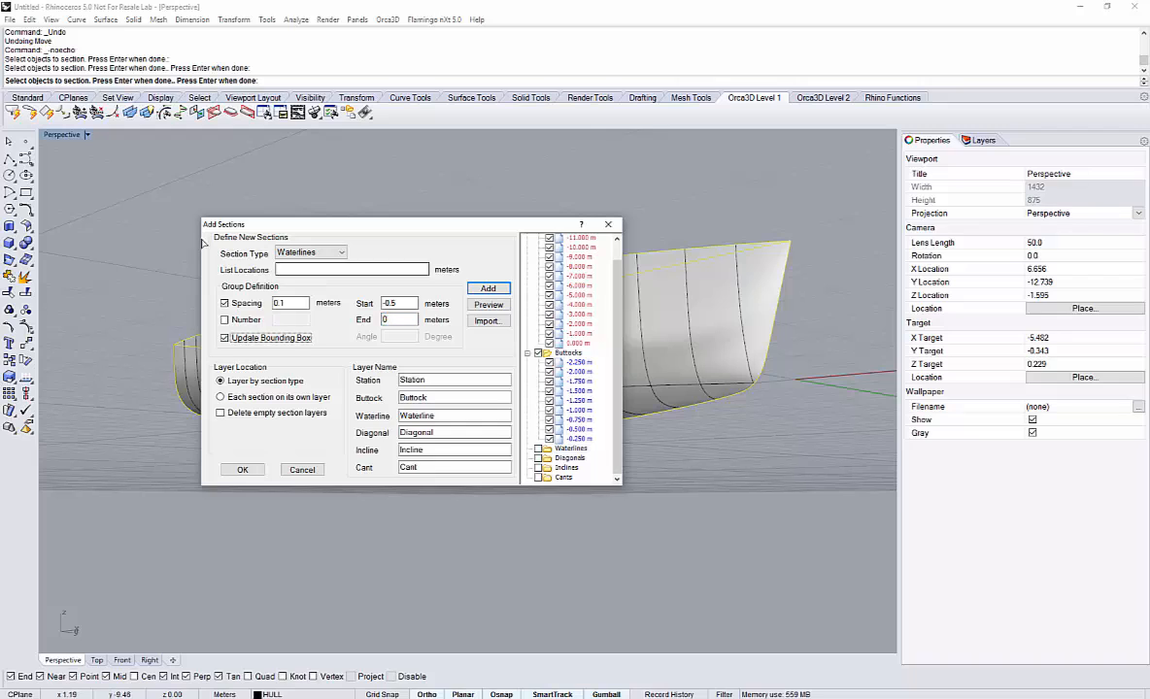
click(497, 282)
scroll(619, 397, down, 2)
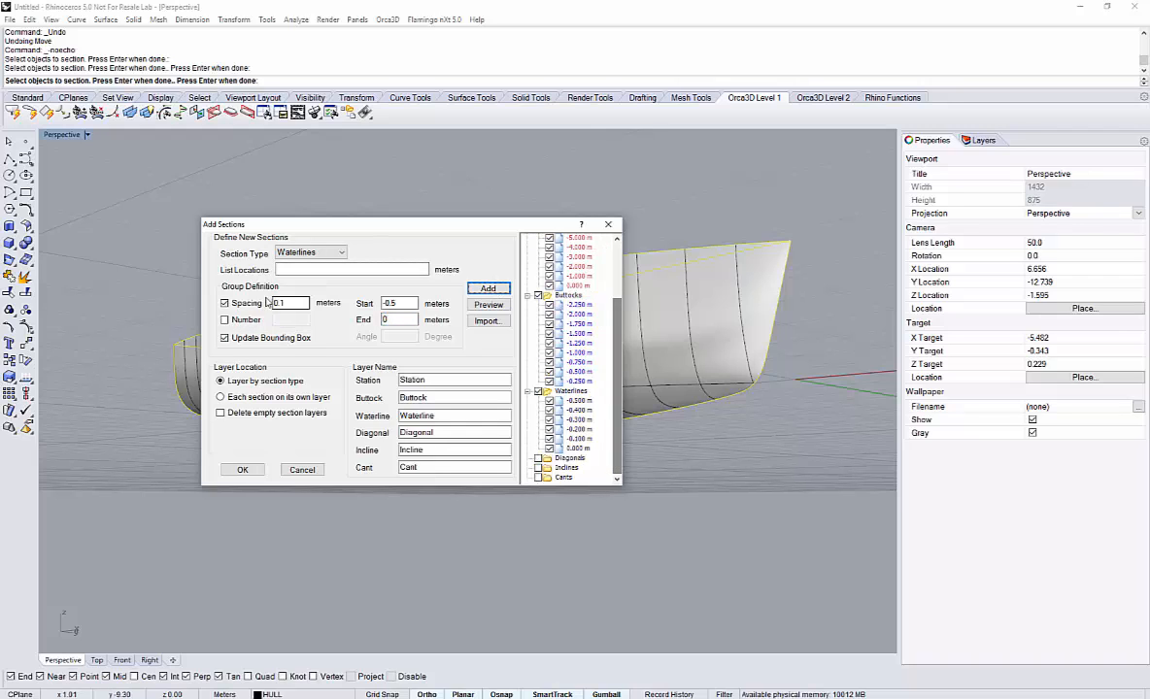
Add further waterlines at 0.25 m spacing from 0 to 1.75 m.
click(289, 303)
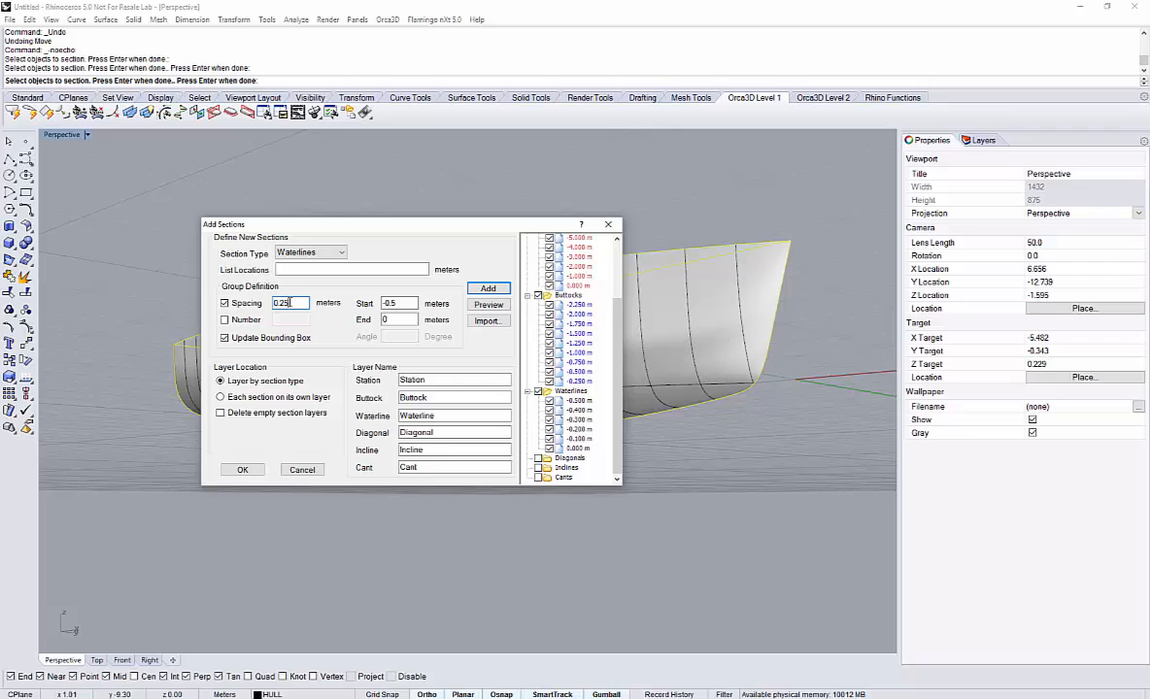
click(280, 338)
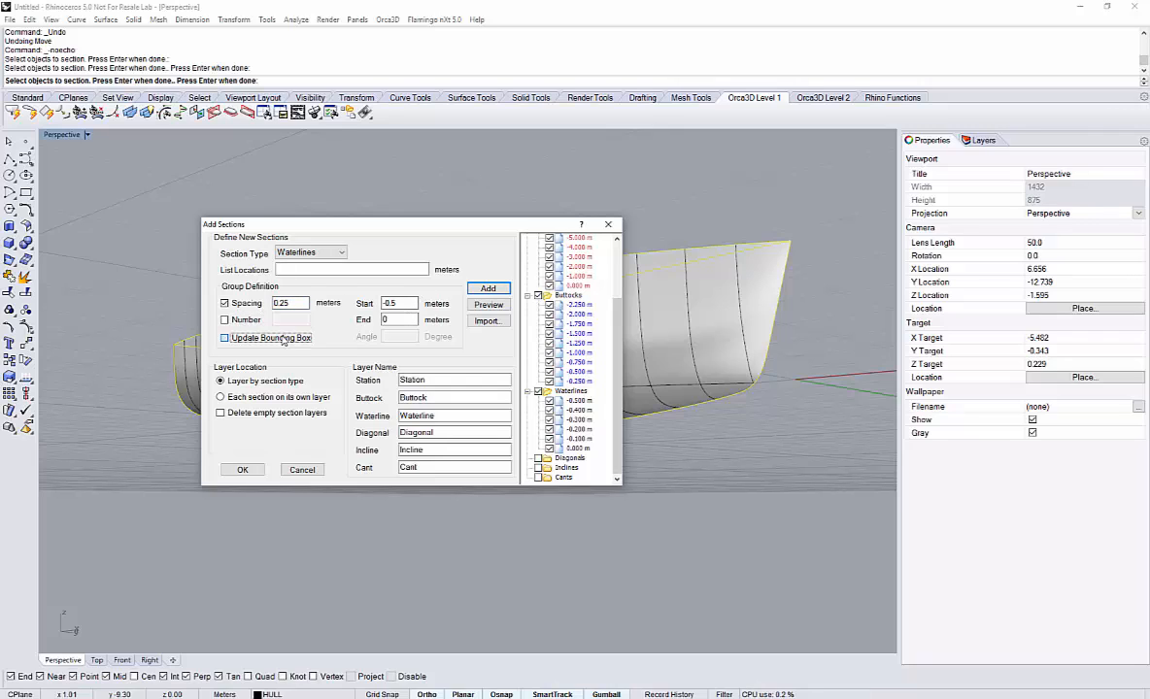
click(284, 338)
double_click(407, 304)
text(-0)
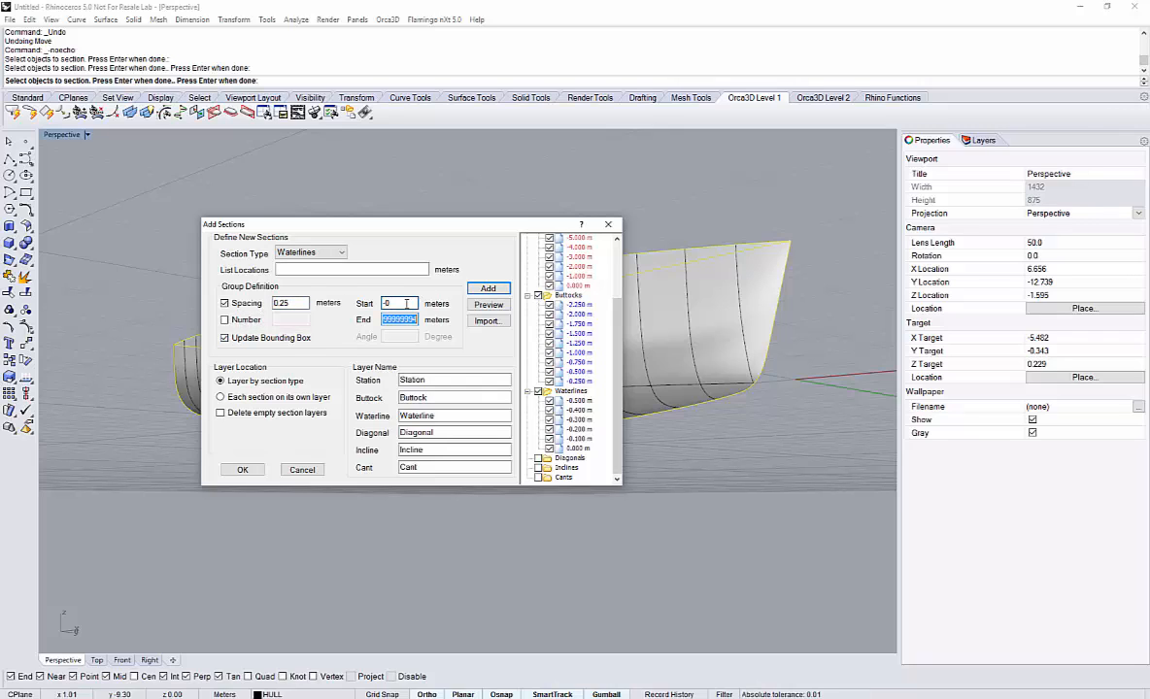
text(1.75)
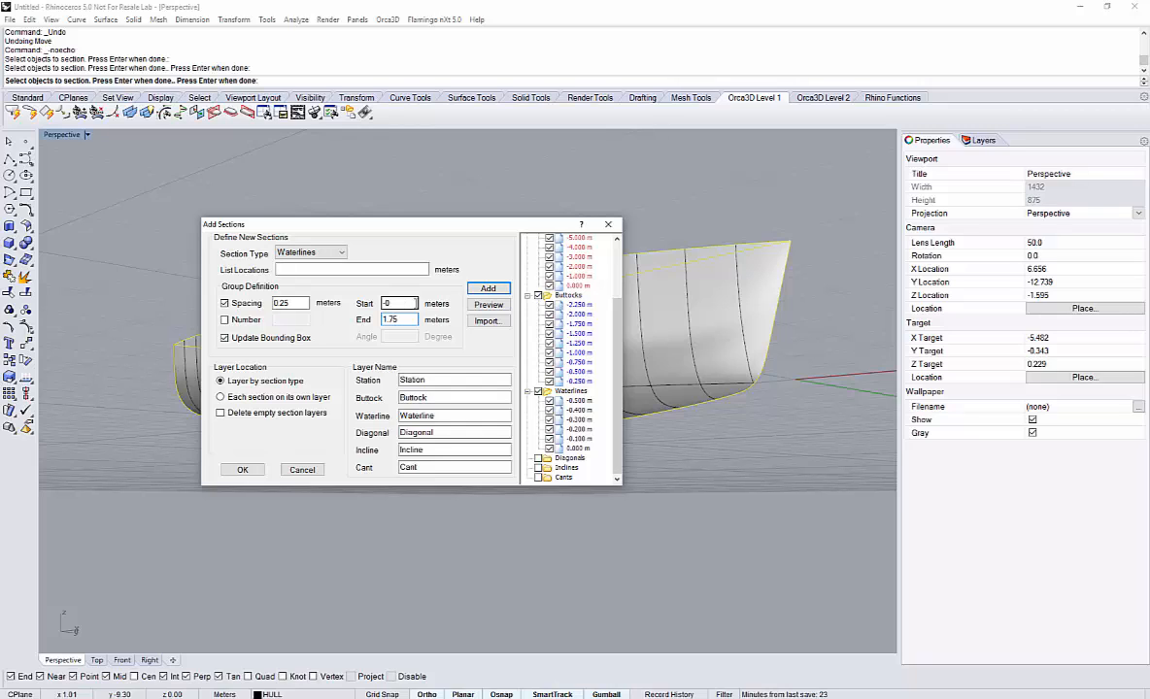
click(482, 291)
Set the color of the whole Waterlines group to DarkGreen.
drag(618, 346, 612, 470)
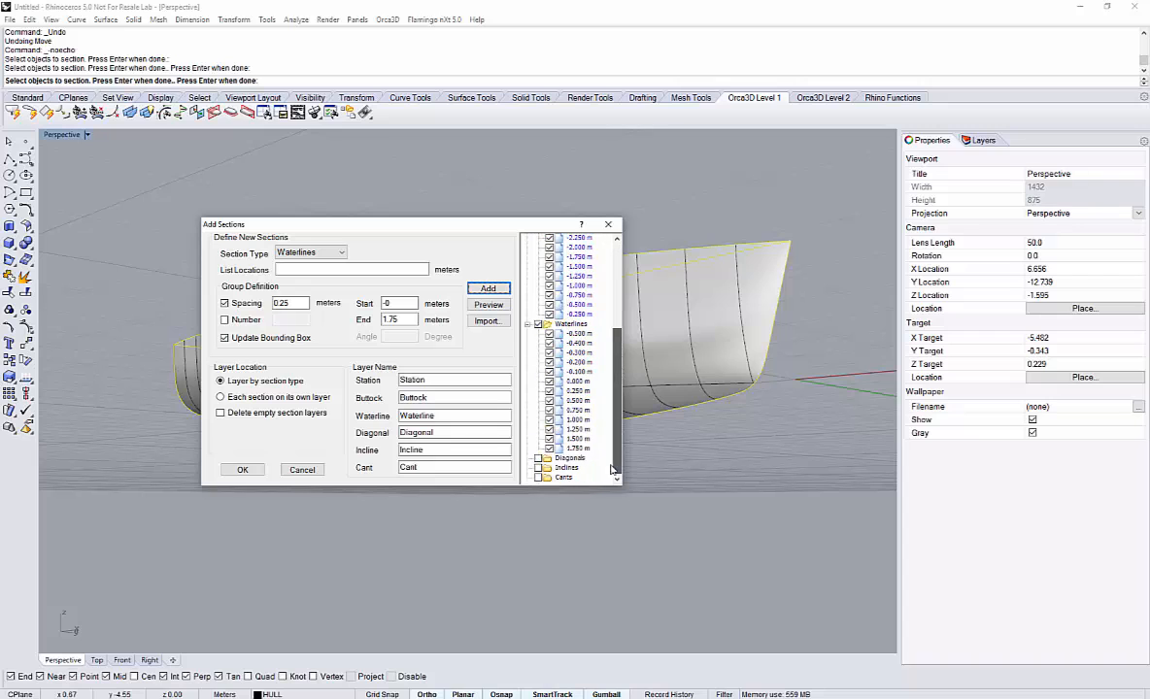
right_click(573, 325)
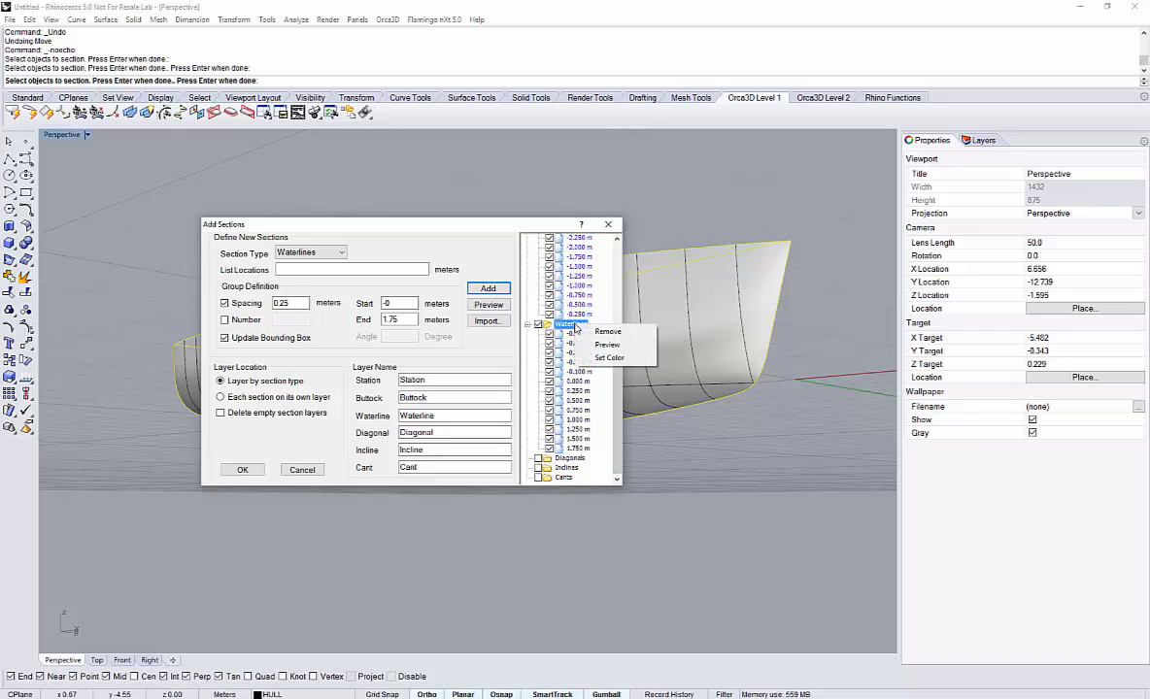
click(617, 358)
click(487, 397)
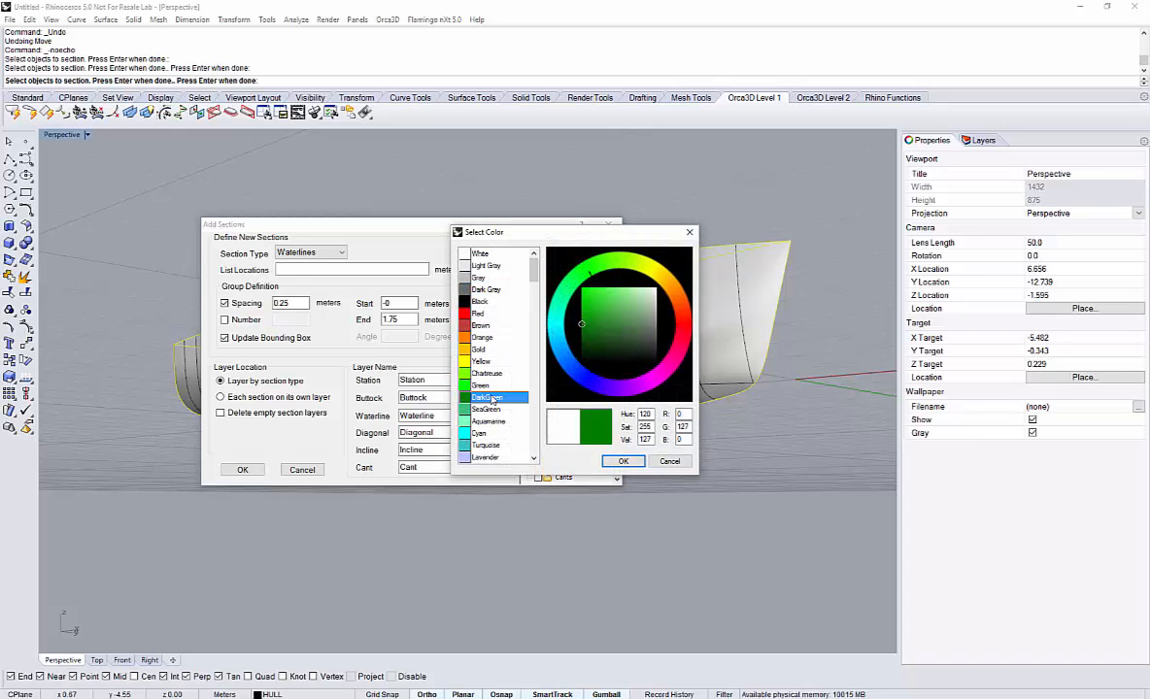
click(629, 463)
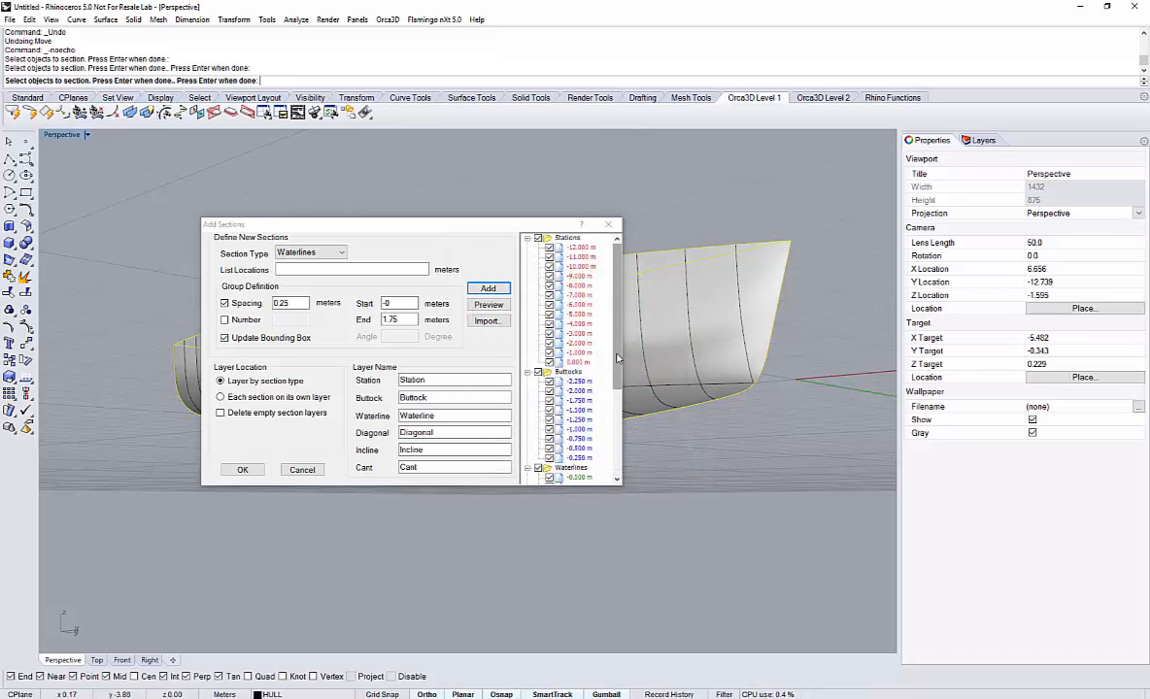
Set the color of the 0.000 m waterline to Red and apply all the defined sections to the hull.
drag(616, 359, 624, 456)
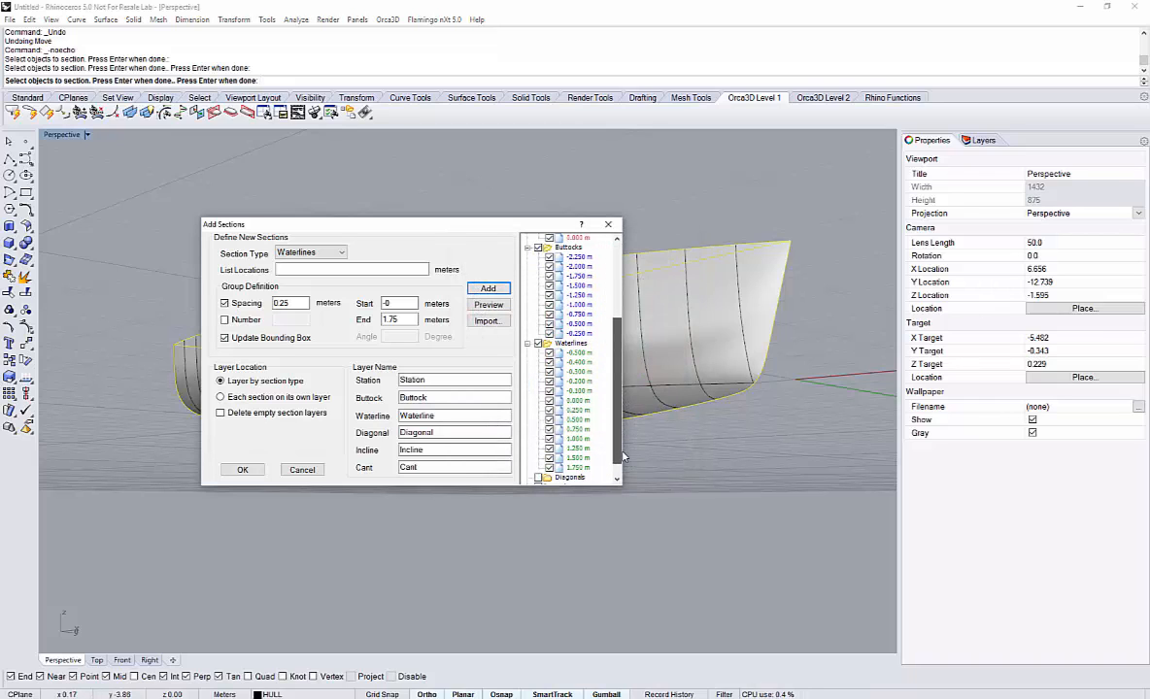
right_click(585, 405)
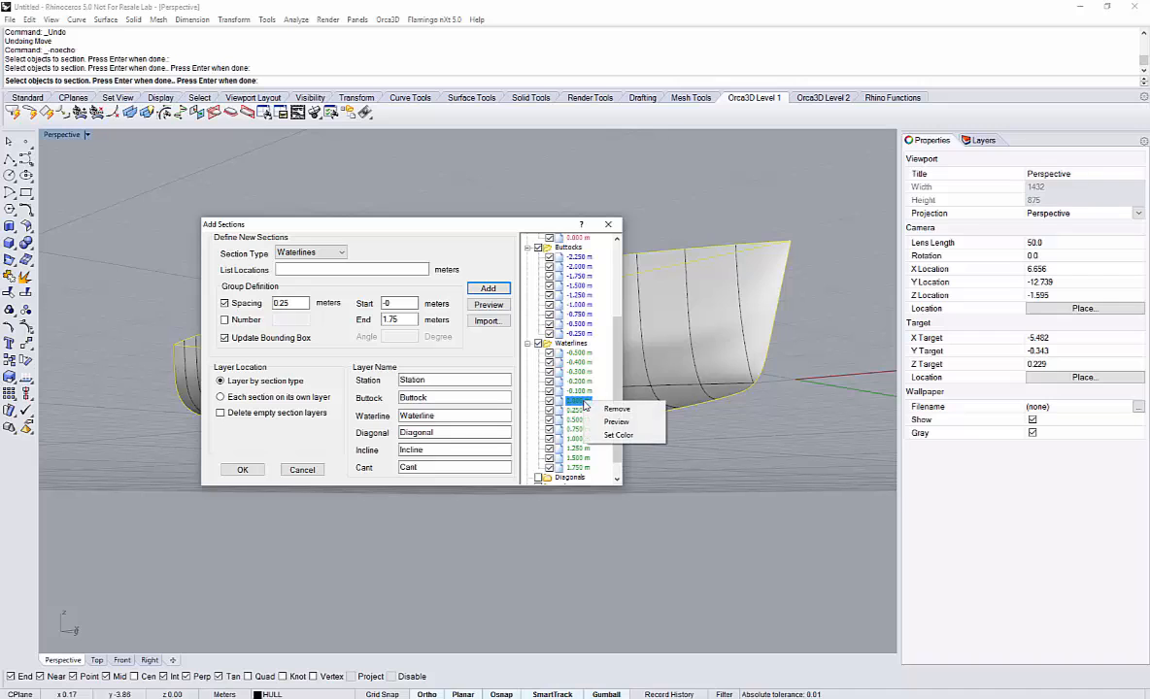
click(620, 435)
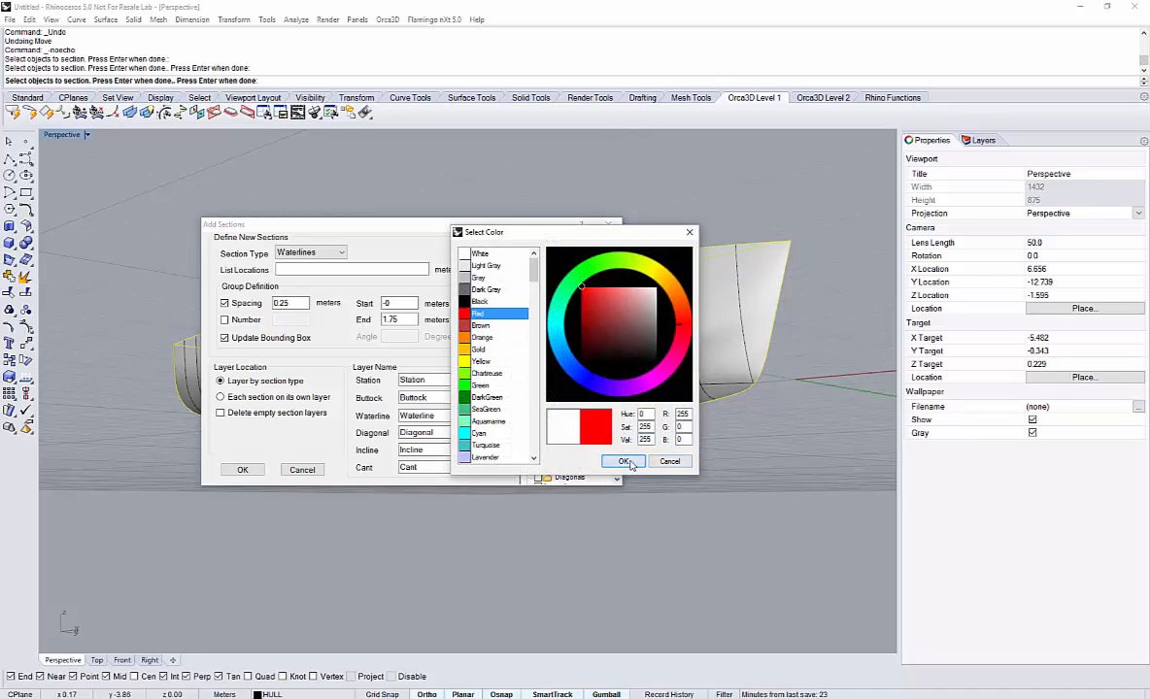
click(669, 461)
click(243, 469)
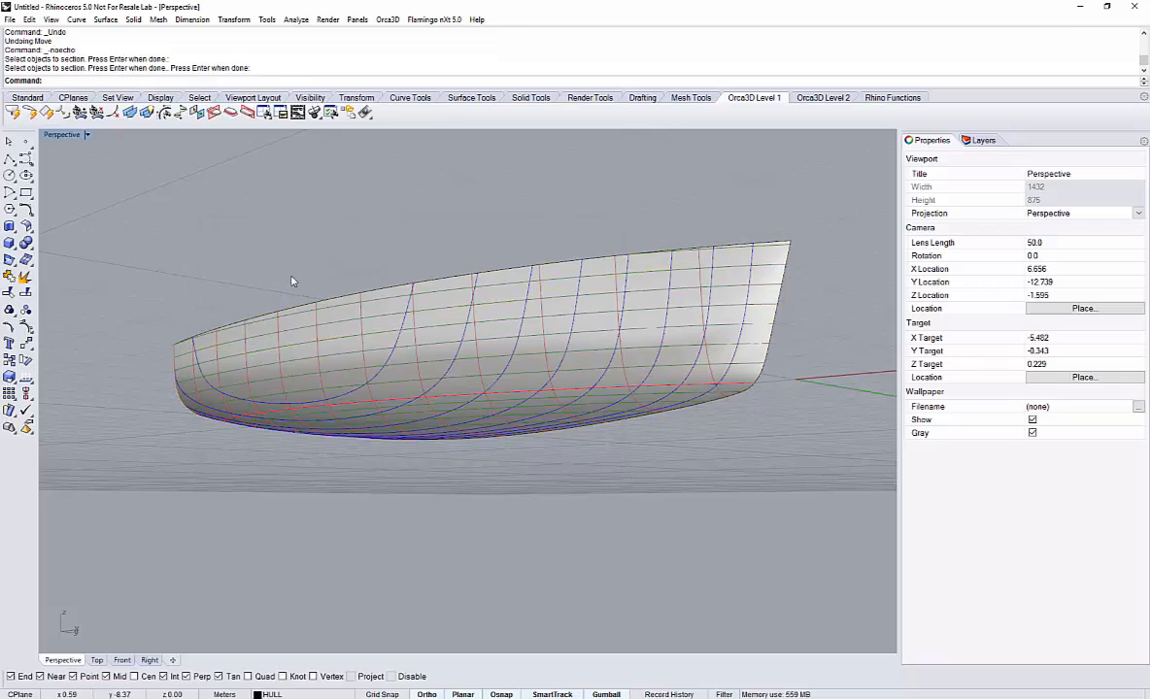
Start defining a design hydrostatics condition with the hull surfaces selected for the analysis.
right_drag(290, 283, 319, 412)
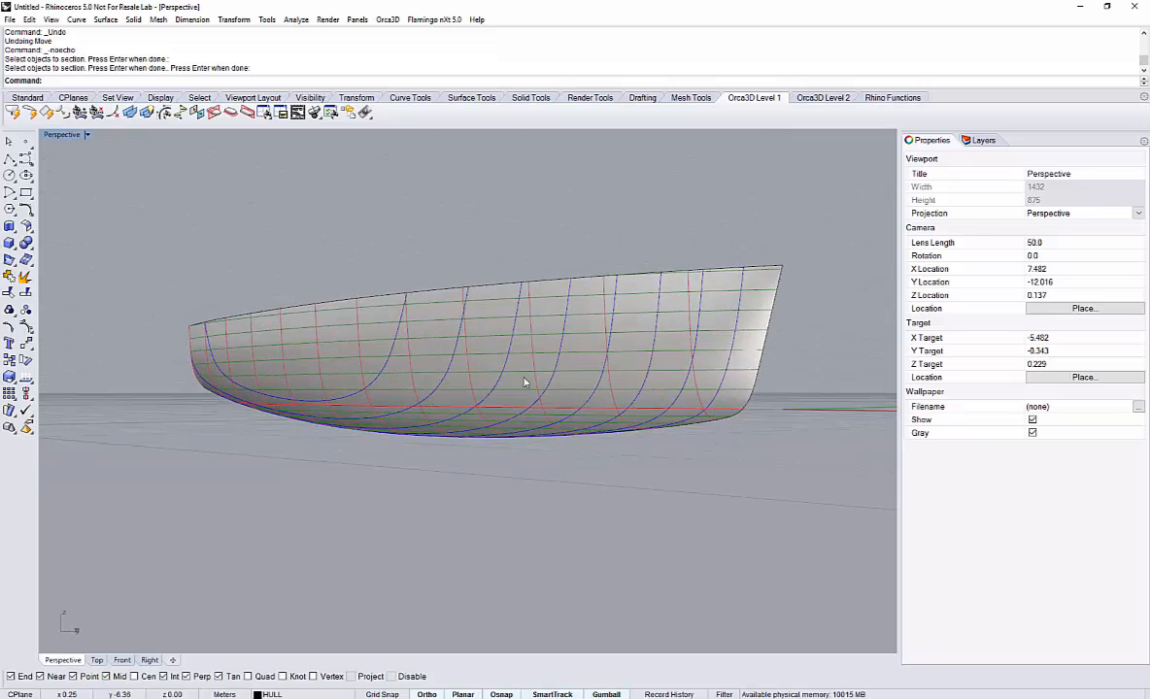
scroll(527, 383, up, 2)
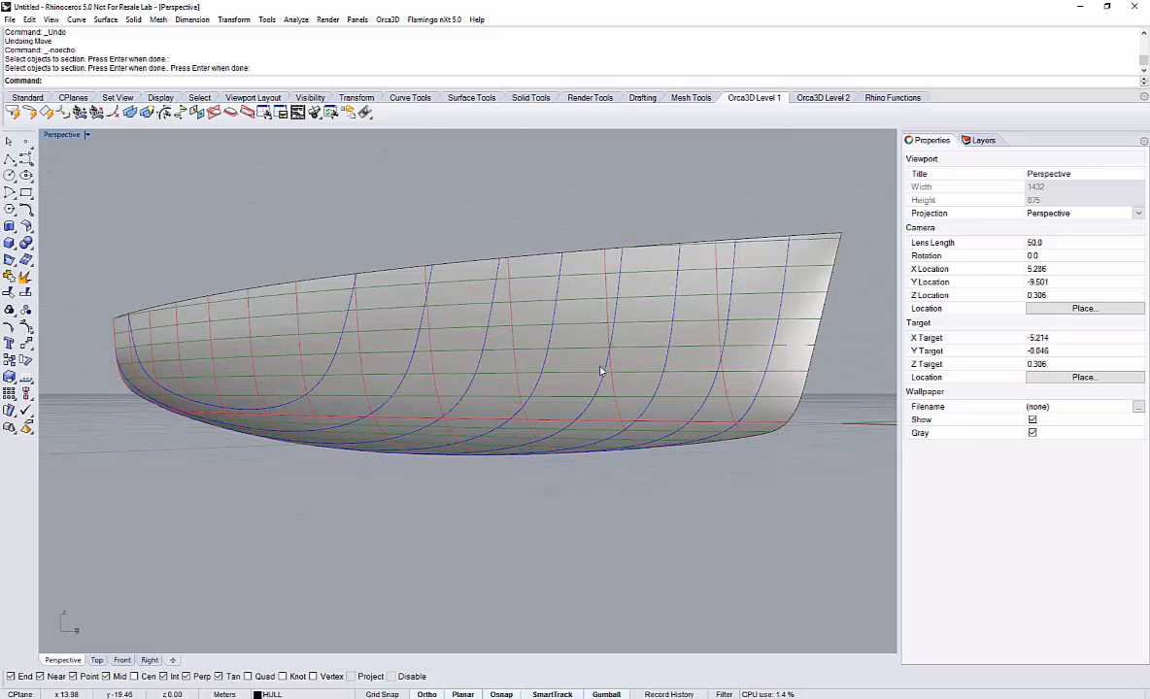
right_drag(490, 340, 515, 325)
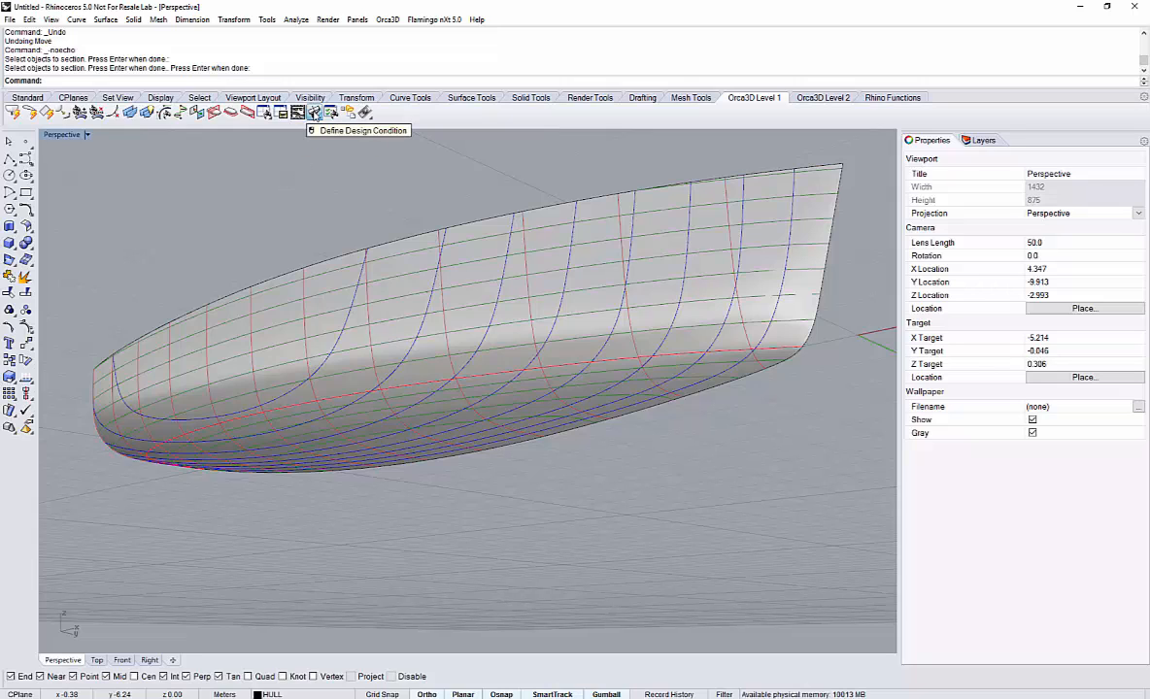
click(314, 113)
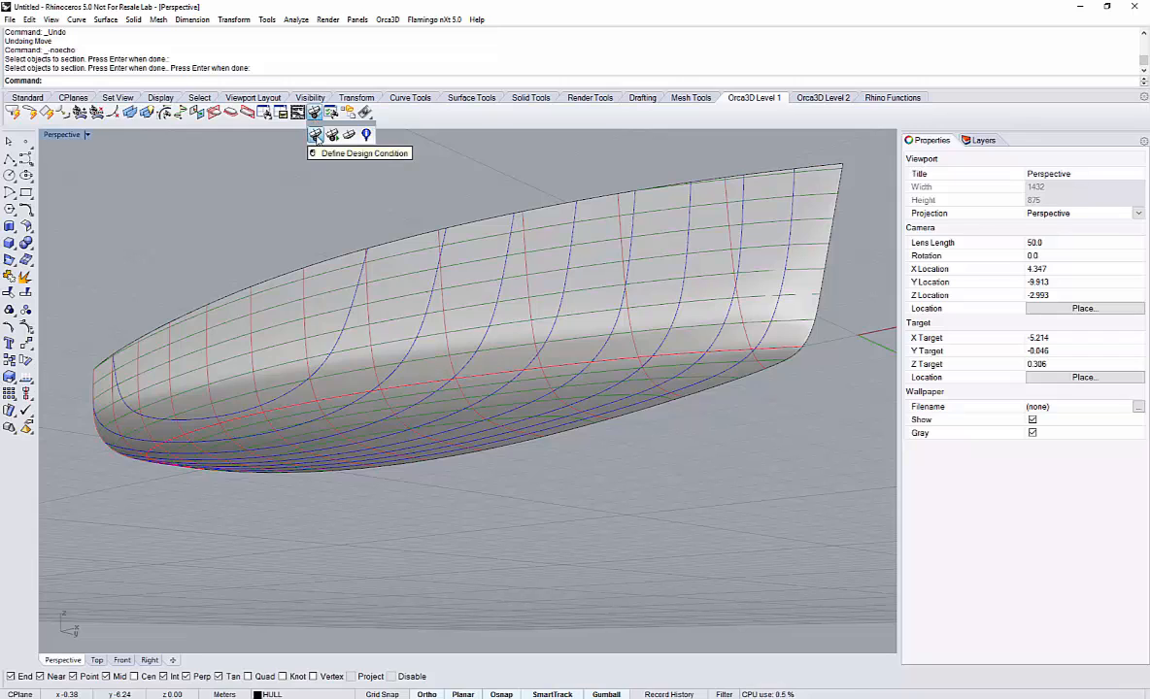
click(316, 136)
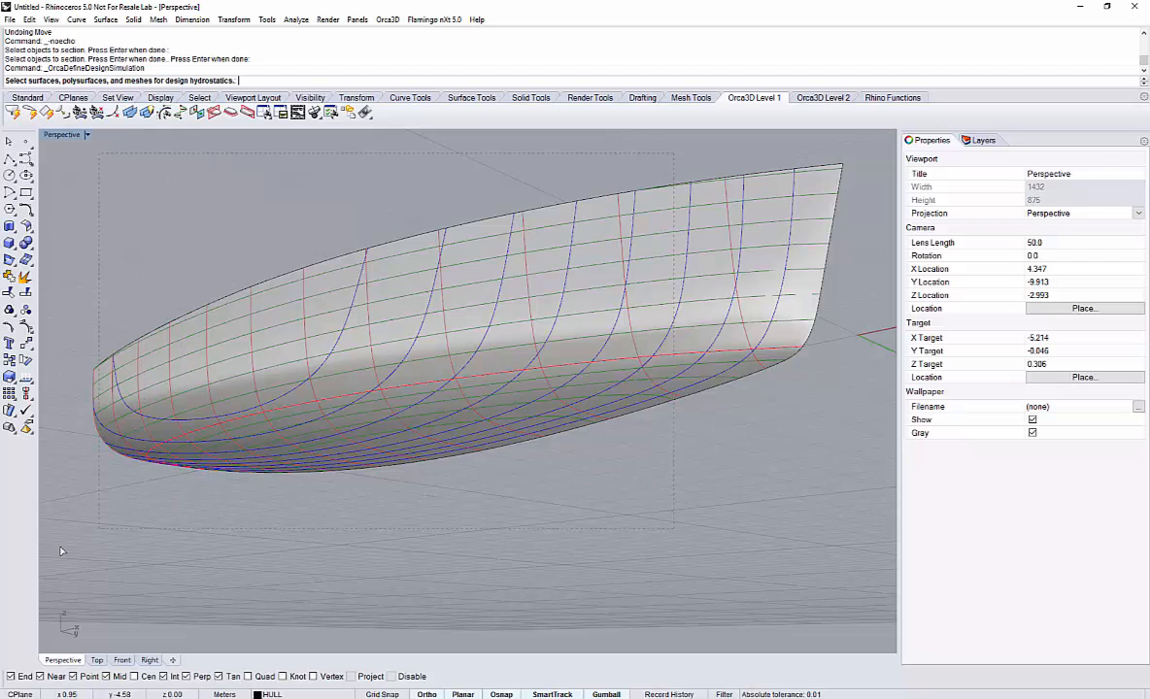
drag(60, 551, 62, 509)
right_click(123, 494)
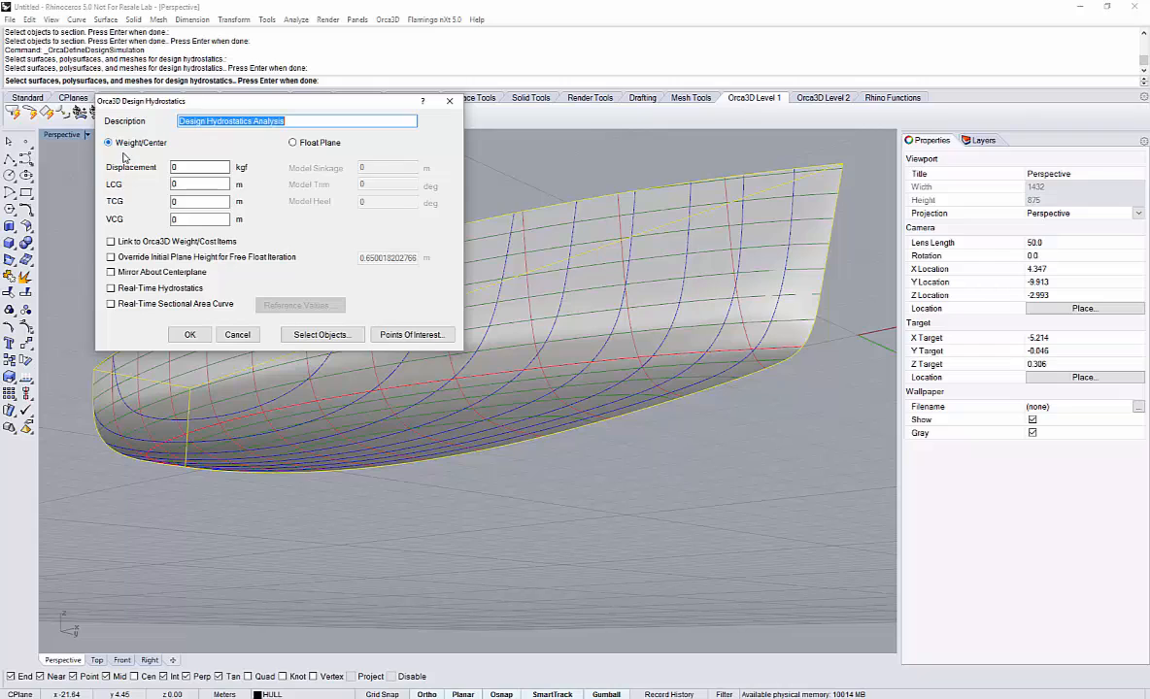
Base the design condition on Float Plane and enable Mirror About Centerplane, Real-Time Hydrostatics and Real-Time Sectional Area Curve.
click(309, 145)
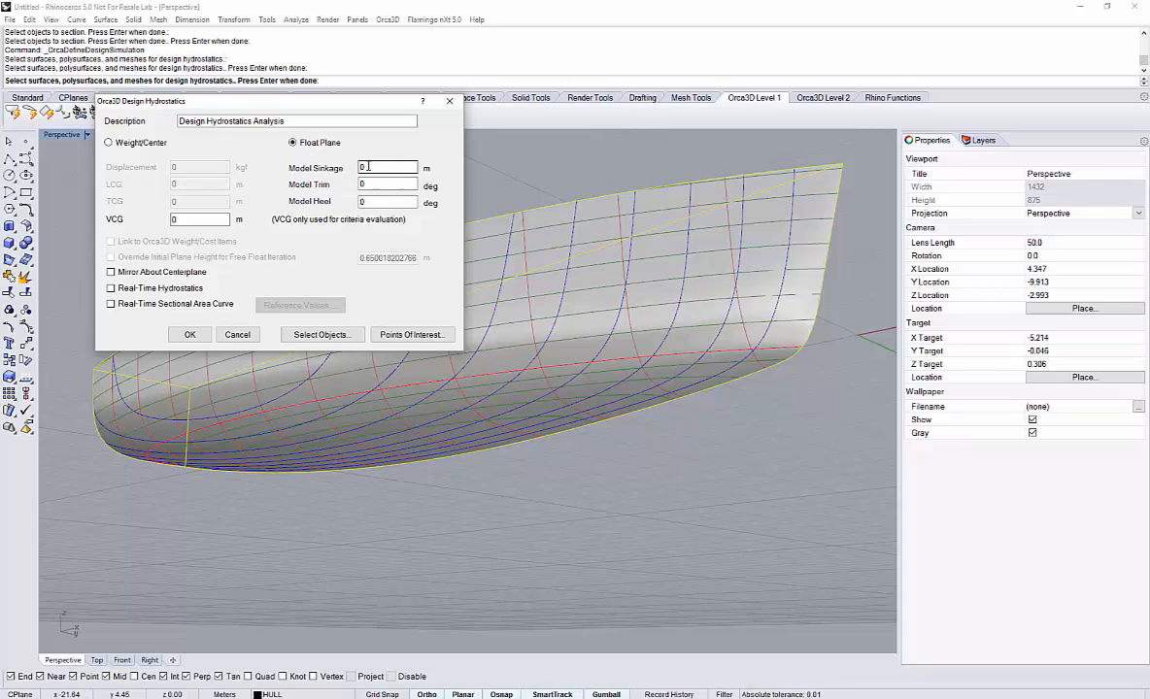
click(110, 272)
click(111, 288)
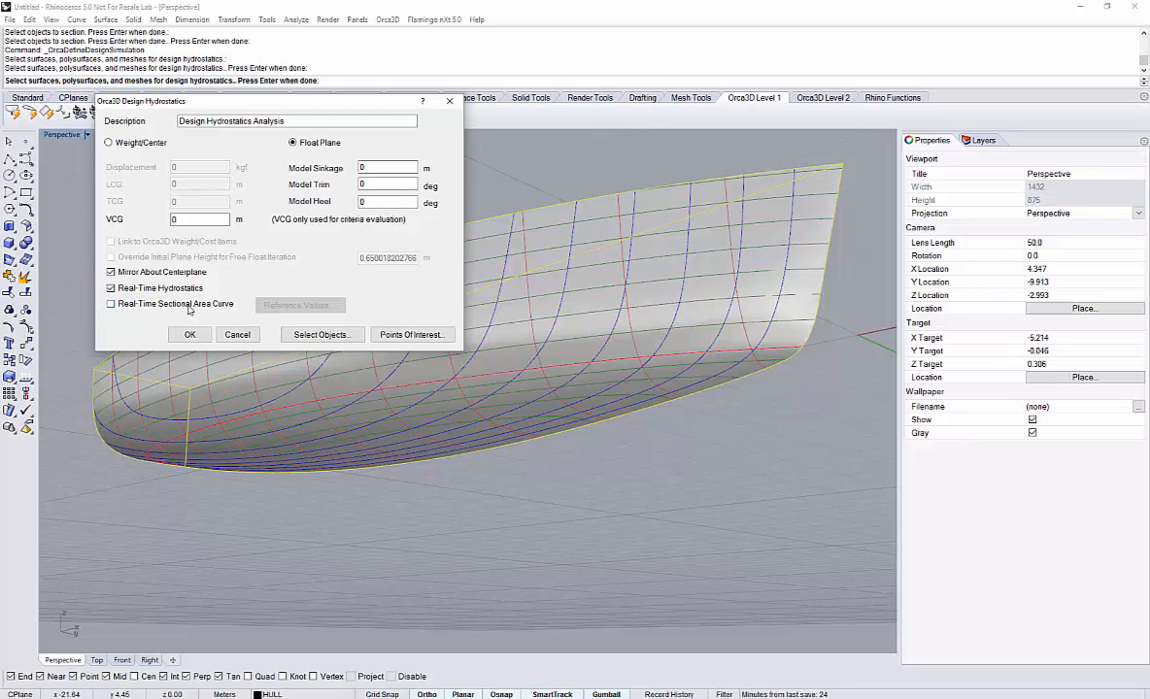
click(111, 304)
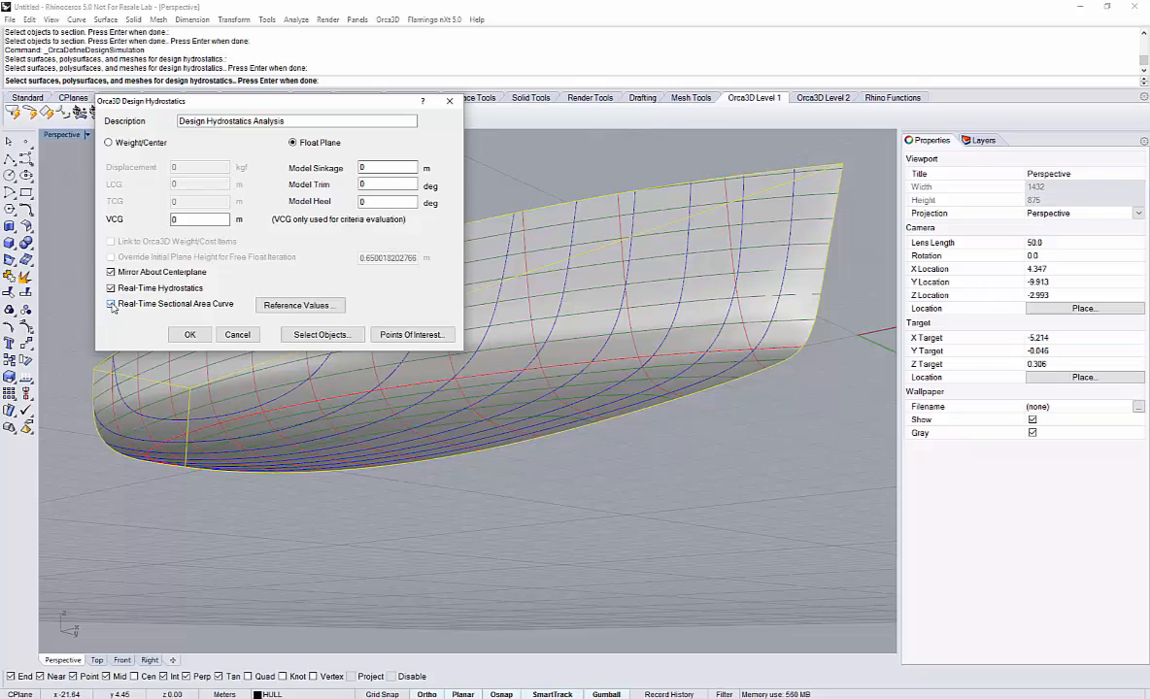
Try entering a reference sectional area of 2 m² at location 5 m, and discard the reference values.
click(303, 305)
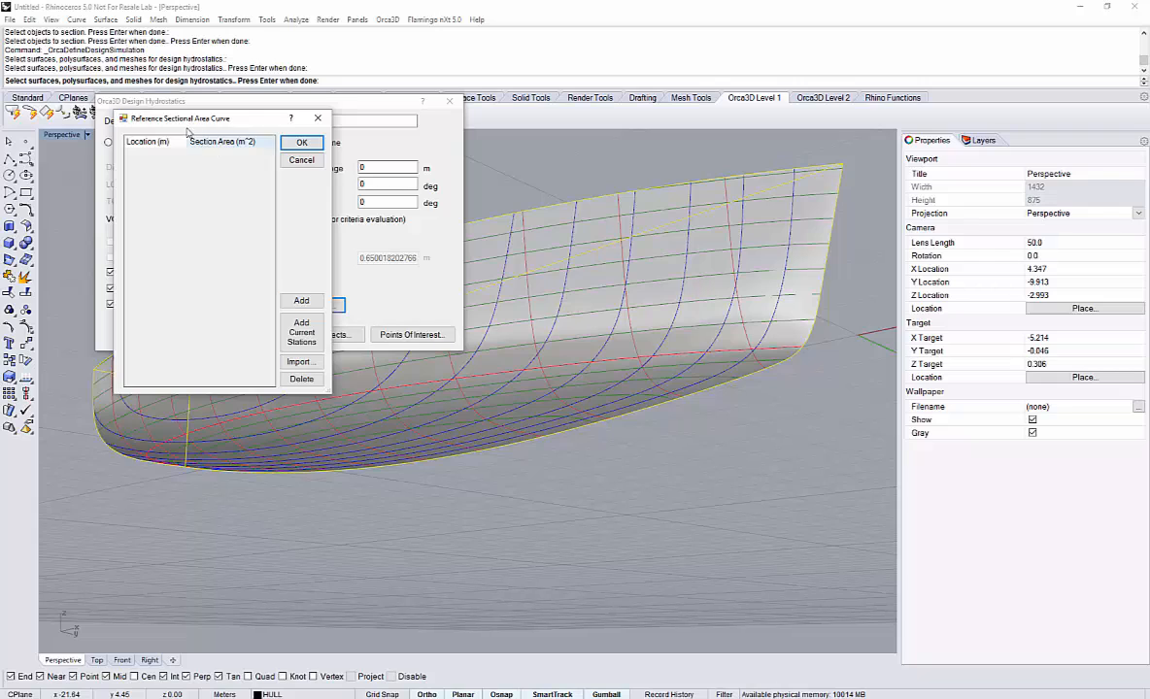
drag(188, 122, 222, 178)
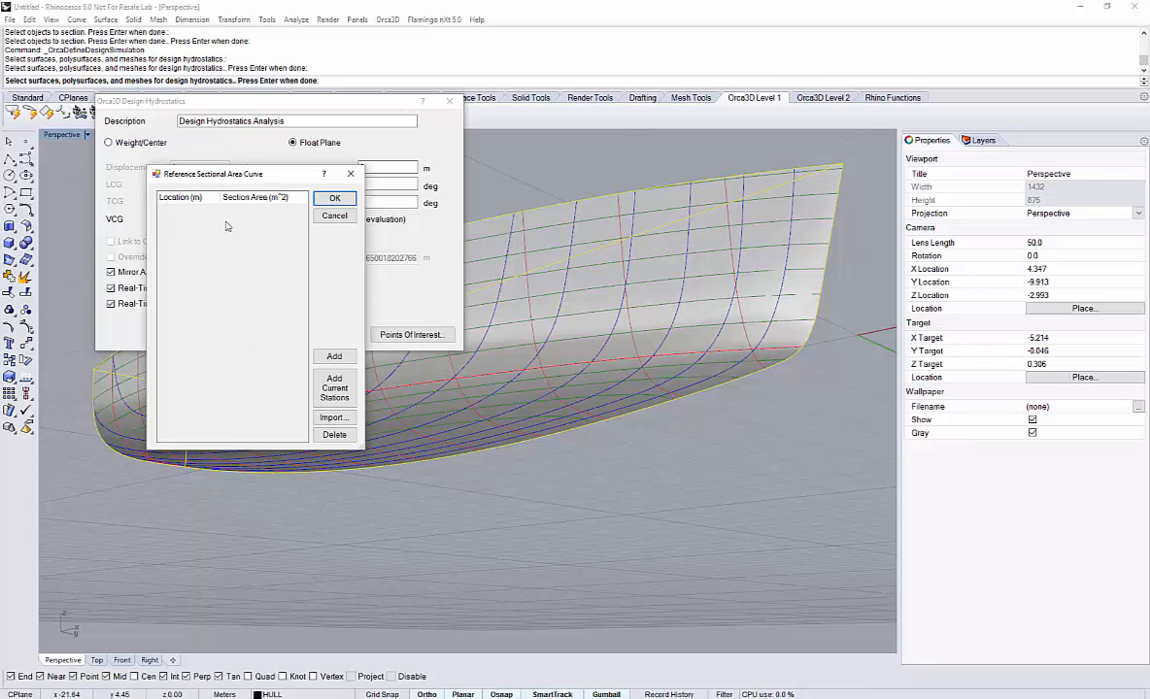
click(334, 356)
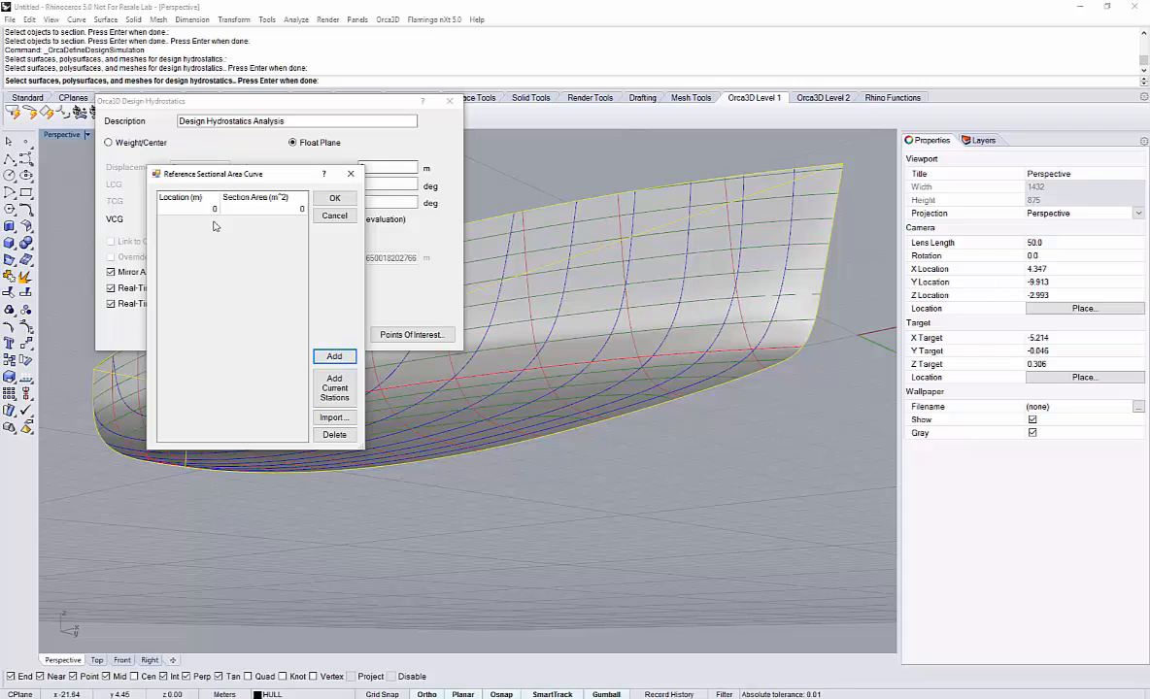
text(5)
key(Return)
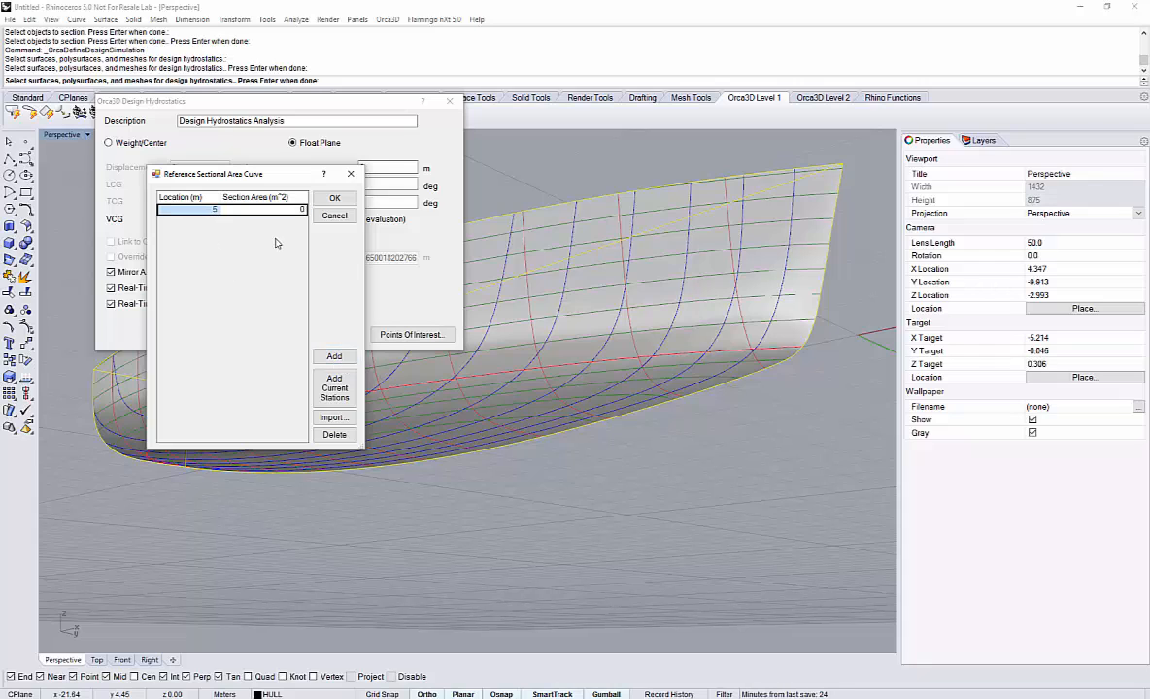
key(Tab)
text(2)
key(Return)
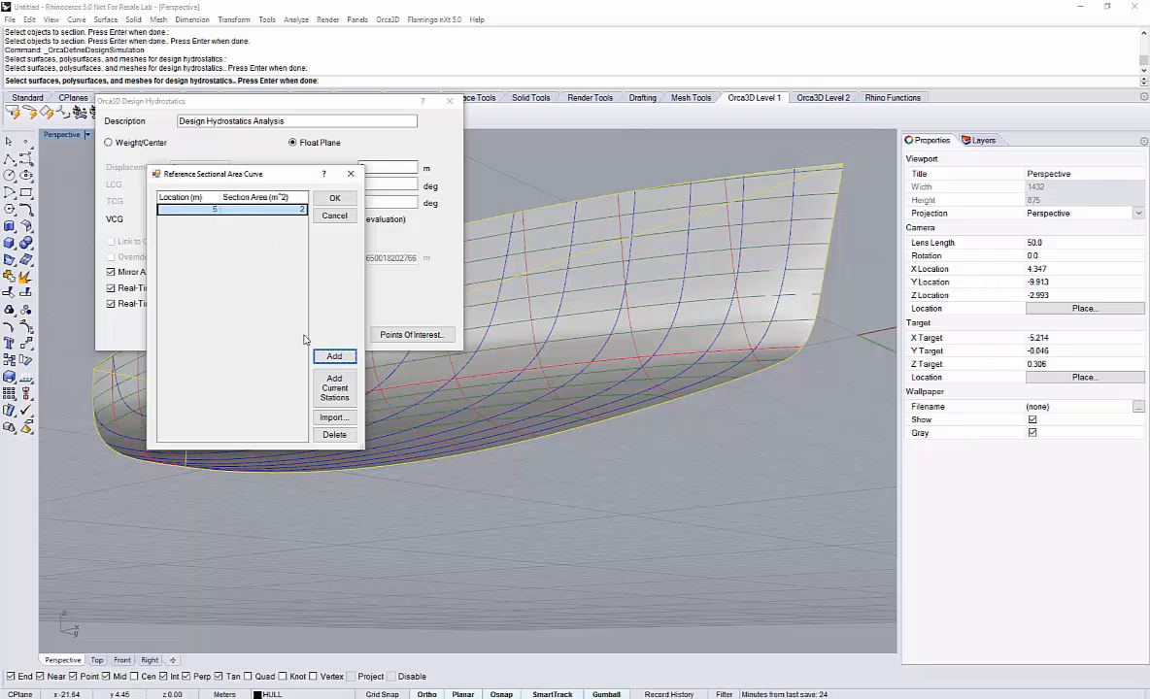
click(333, 416)
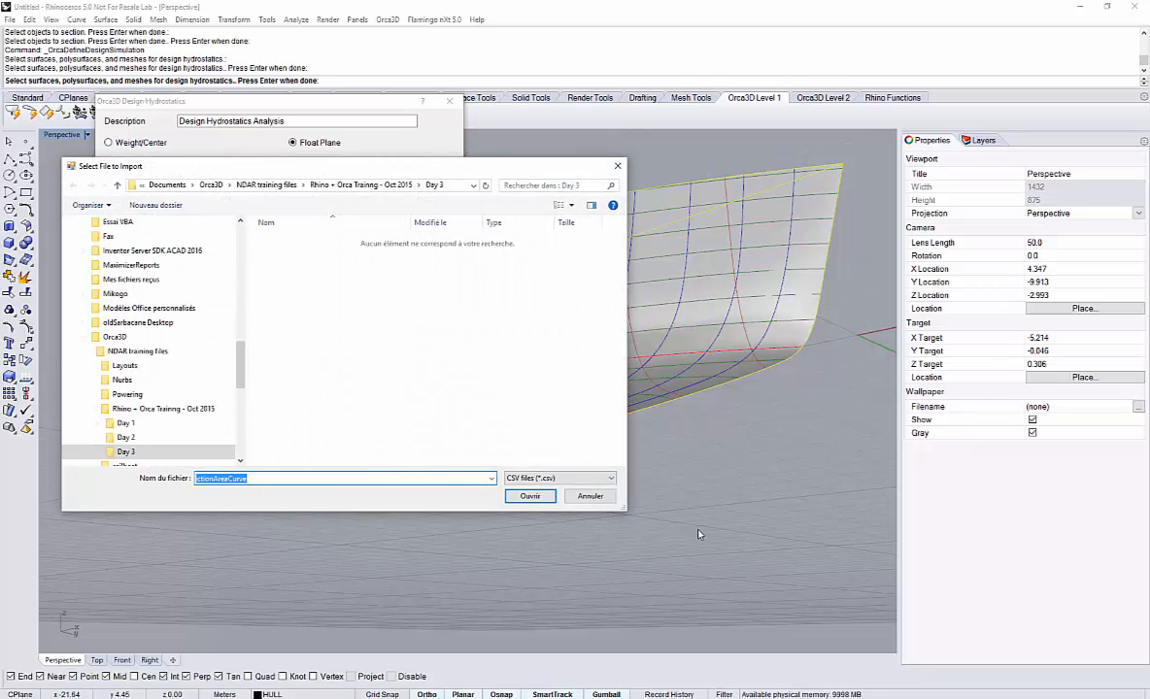
click(588, 496)
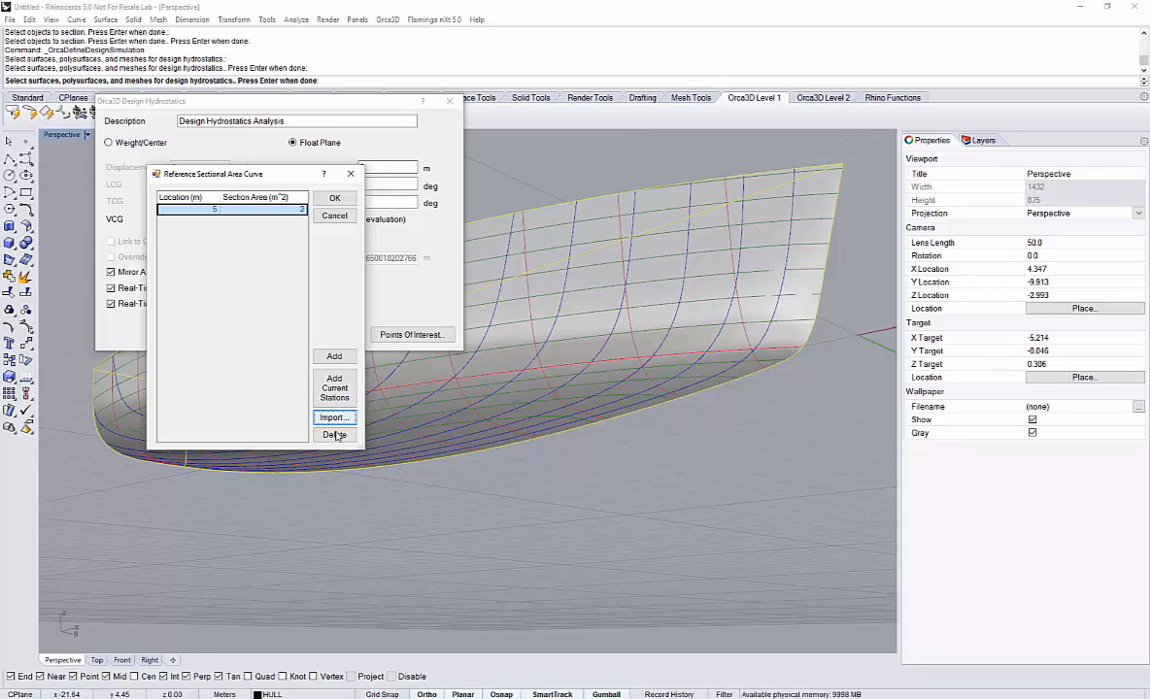
click(334, 215)
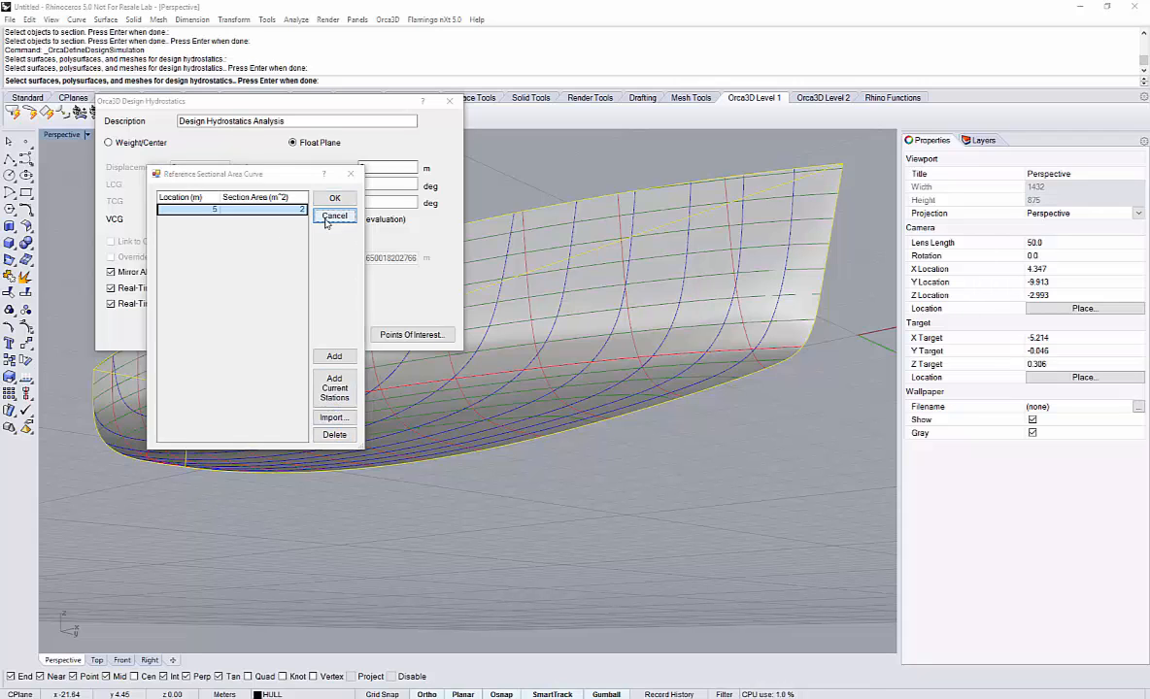
Apply the design hydrostatics settings and move the real-time section area curve window clear of the hull.
click(191, 332)
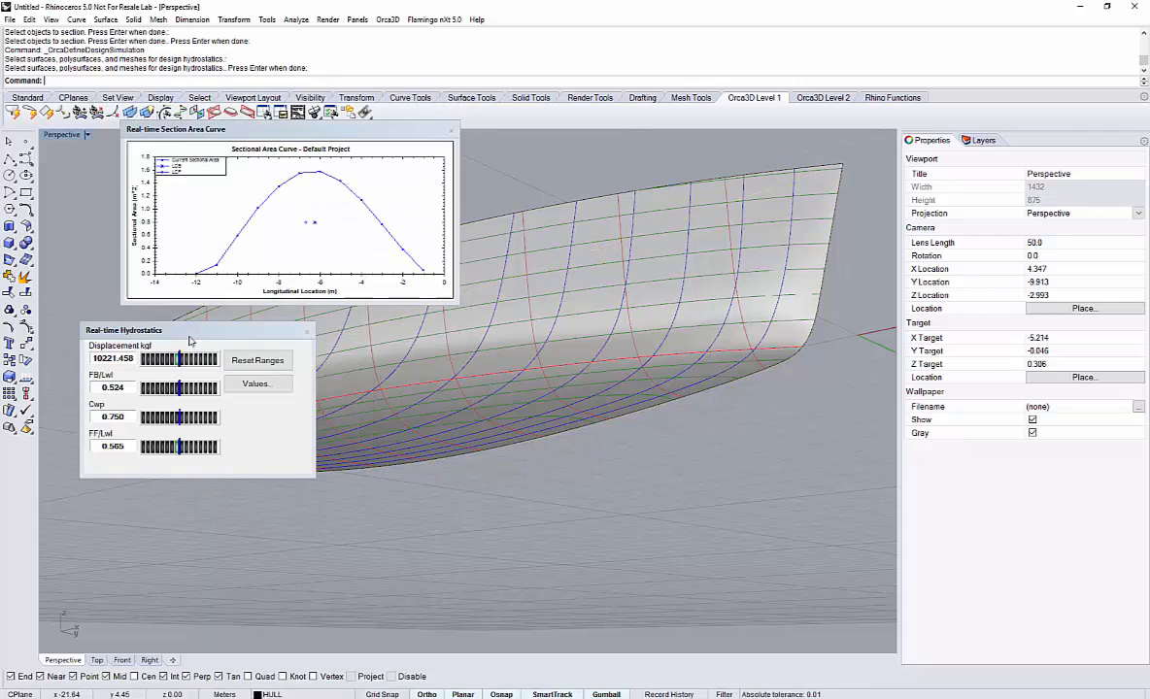
drag(314, 129, 244, 139)
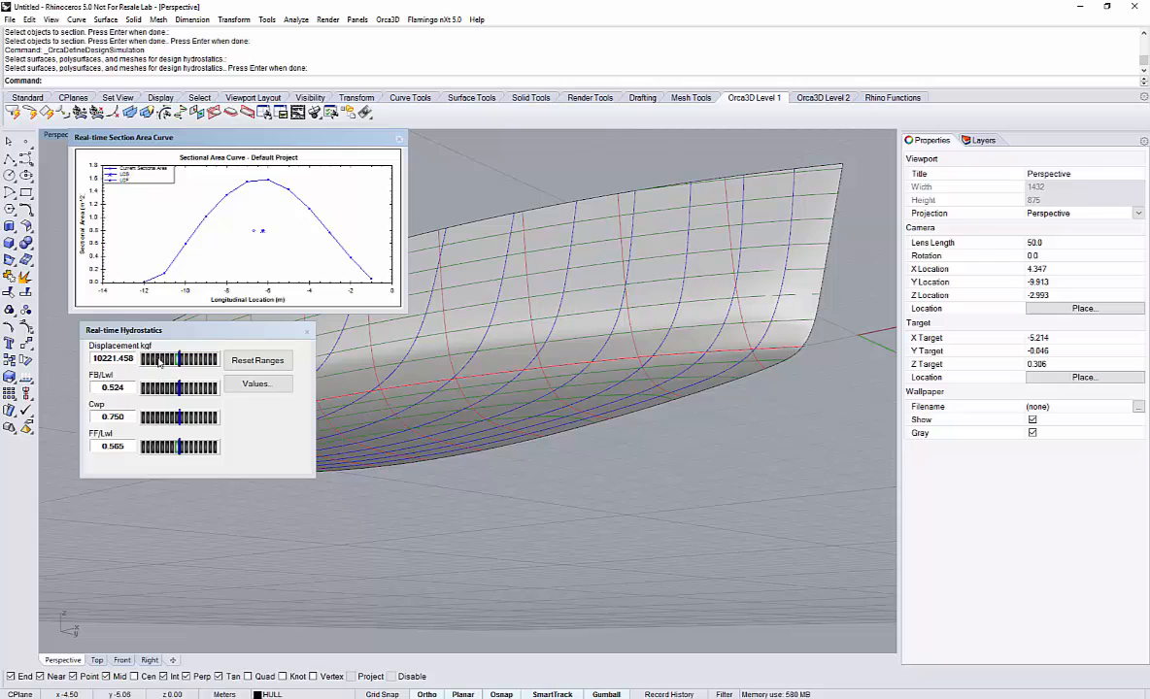
Turn on the Orca3D control points with their control net for the hull surface.
right_drag(661, 362, 534, 351)
click(521, 379)
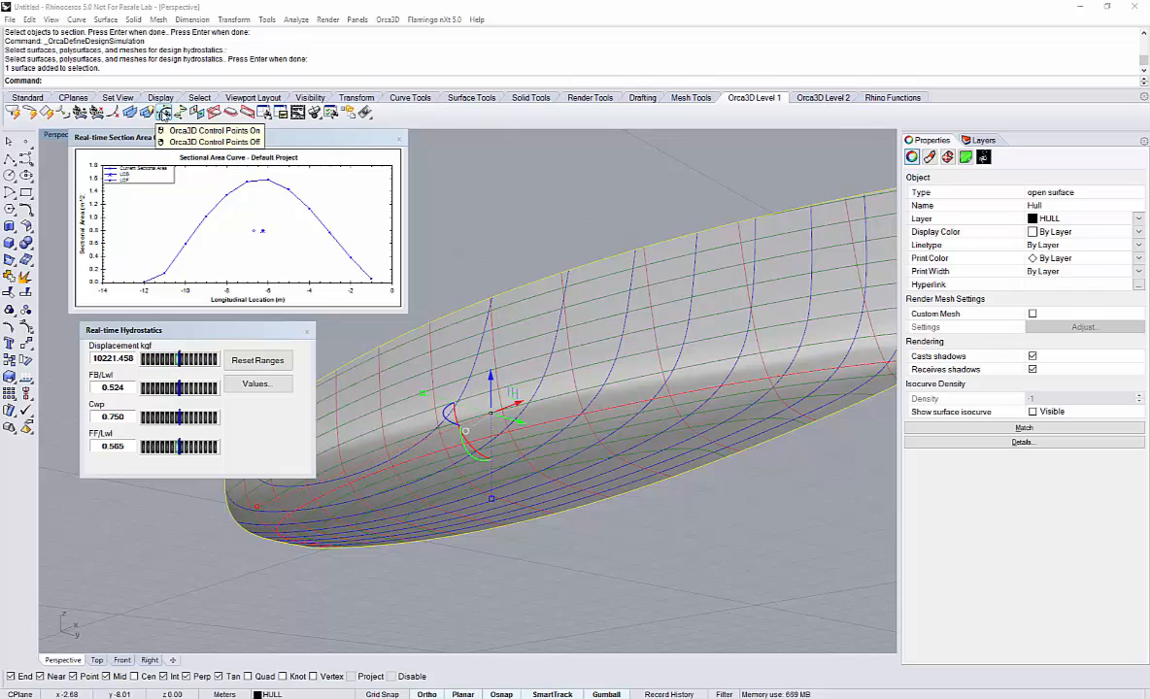
click(165, 113)
mouse_move(568, 492)
right_down()
mouse_move(605, 492)
mouse_move(587, 502)
right_up()
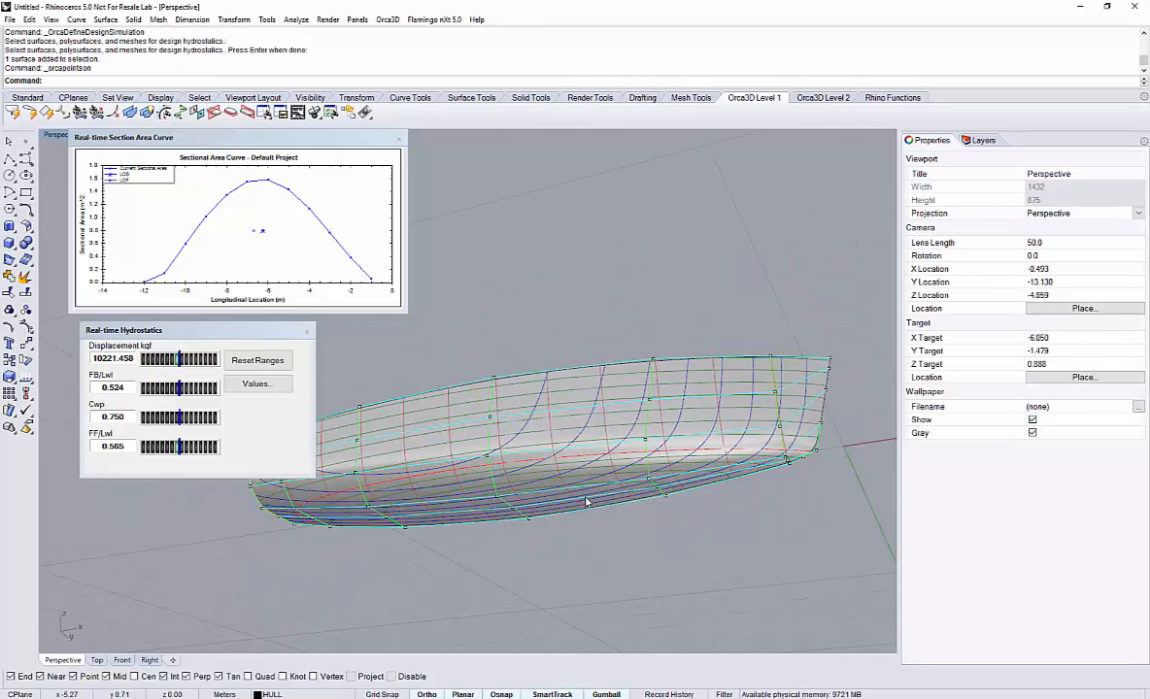
scroll(582, 497, up, 2)
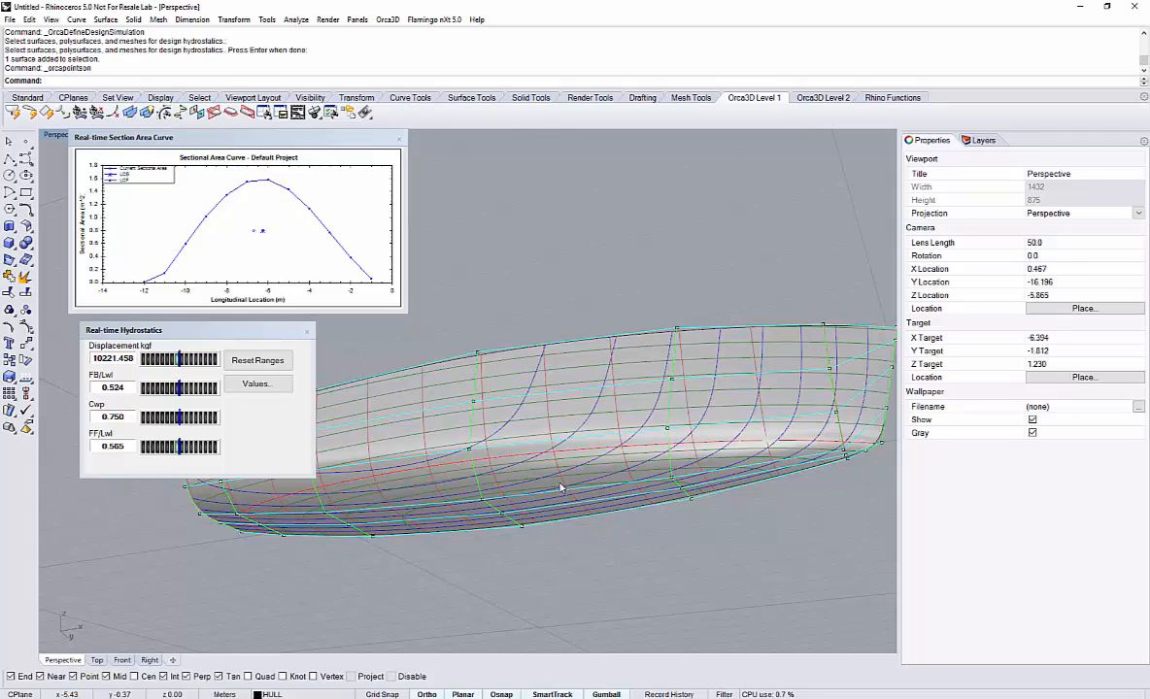
Display the hull's standard Rhino control points in place of the Orca3D ones.
click(26, 328)
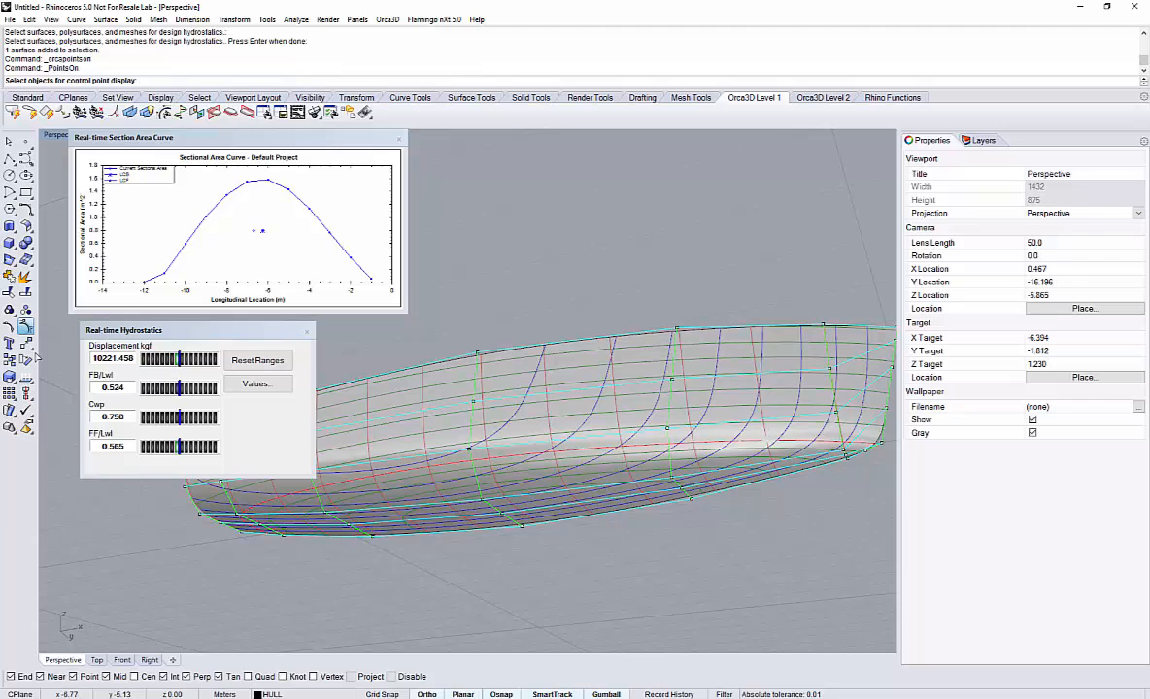
click(539, 415)
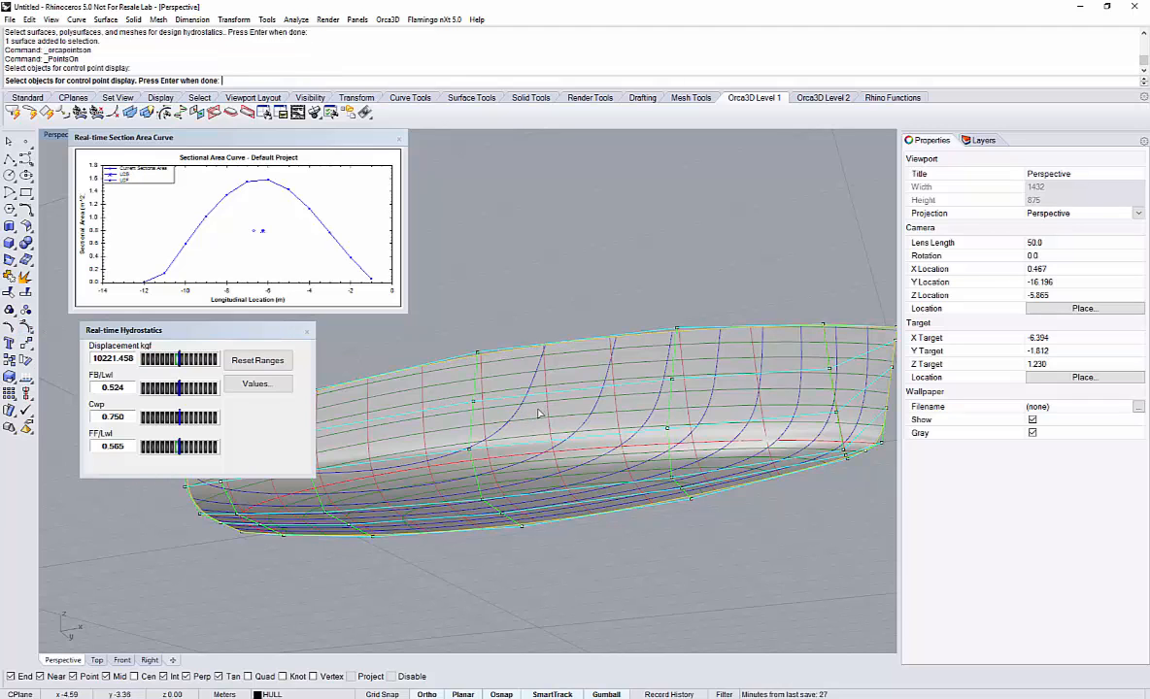
key(Return)
scroll(496, 503, up, 4)
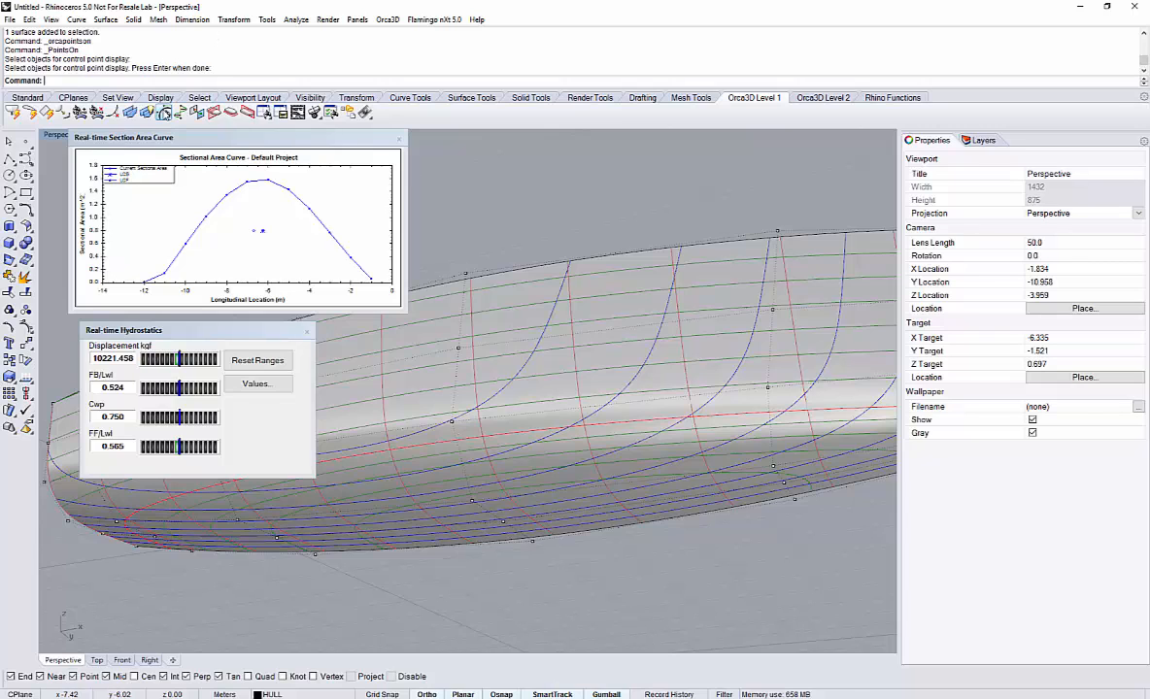
Switch the hull surface back to the Orca3D control point display.
click(164, 113)
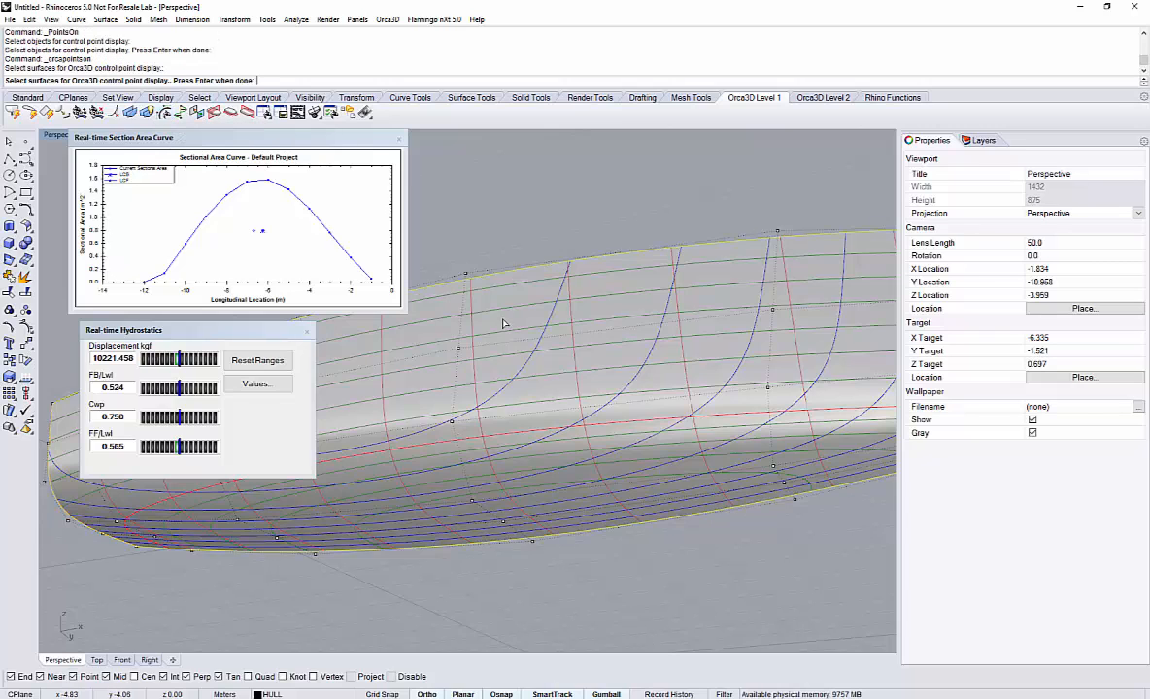
click(467, 299)
scroll(467, 299, down, 3)
scroll(522, 408, down, 1)
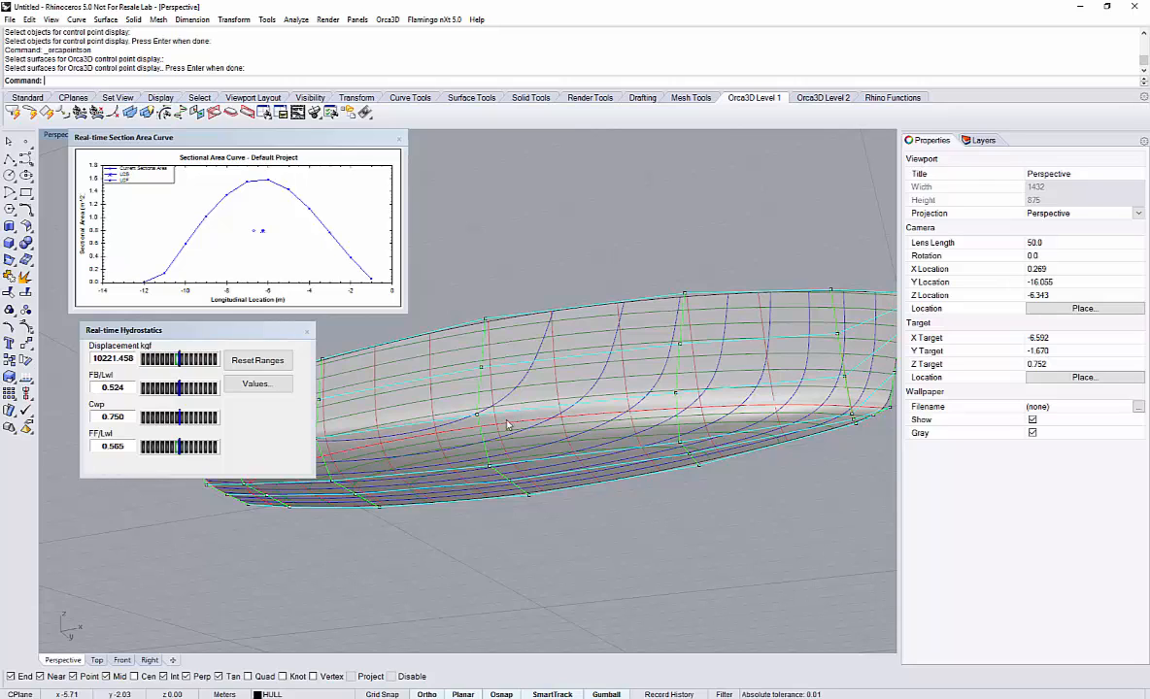
Try moving a single control point at the hull's aft bilge inboard along the transverse axis, and undo the move.
scroll(477, 406, up, 2)
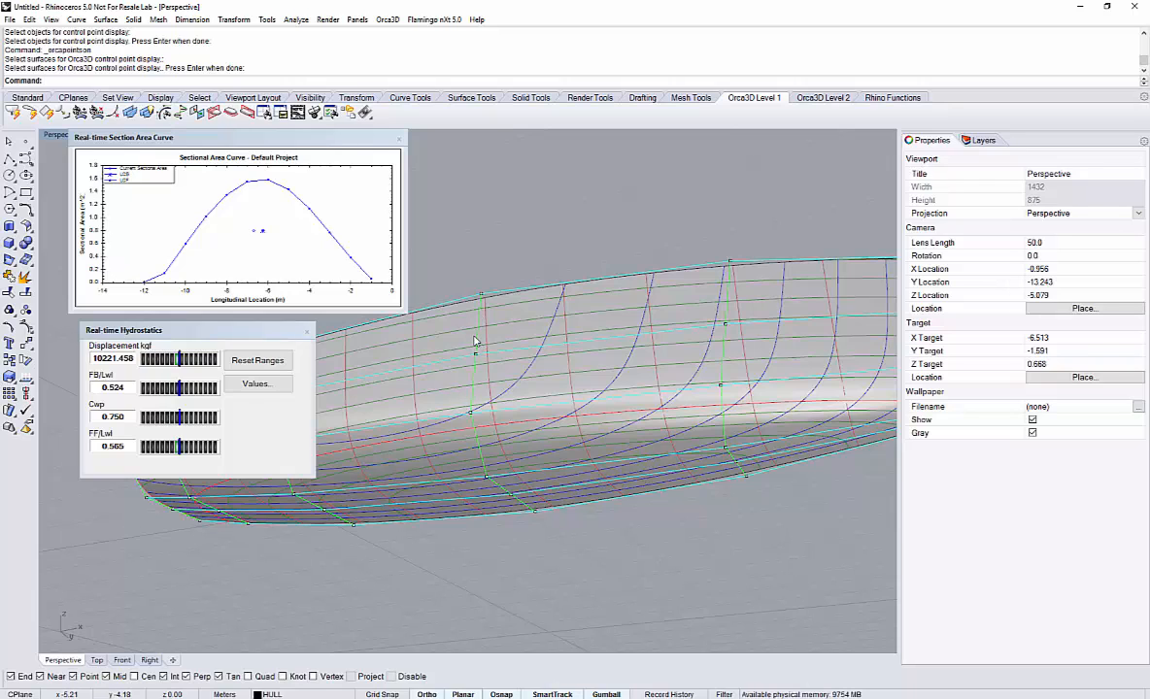
scroll(475, 341, up, 2)
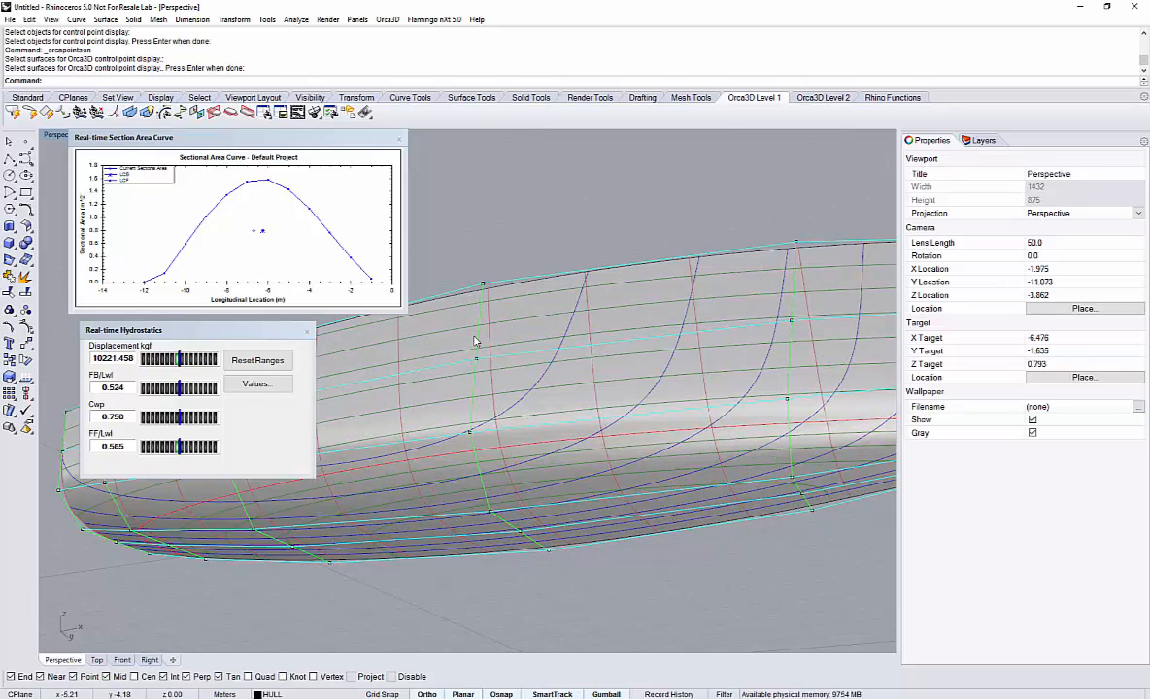
right_drag(499, 469, 442, 499)
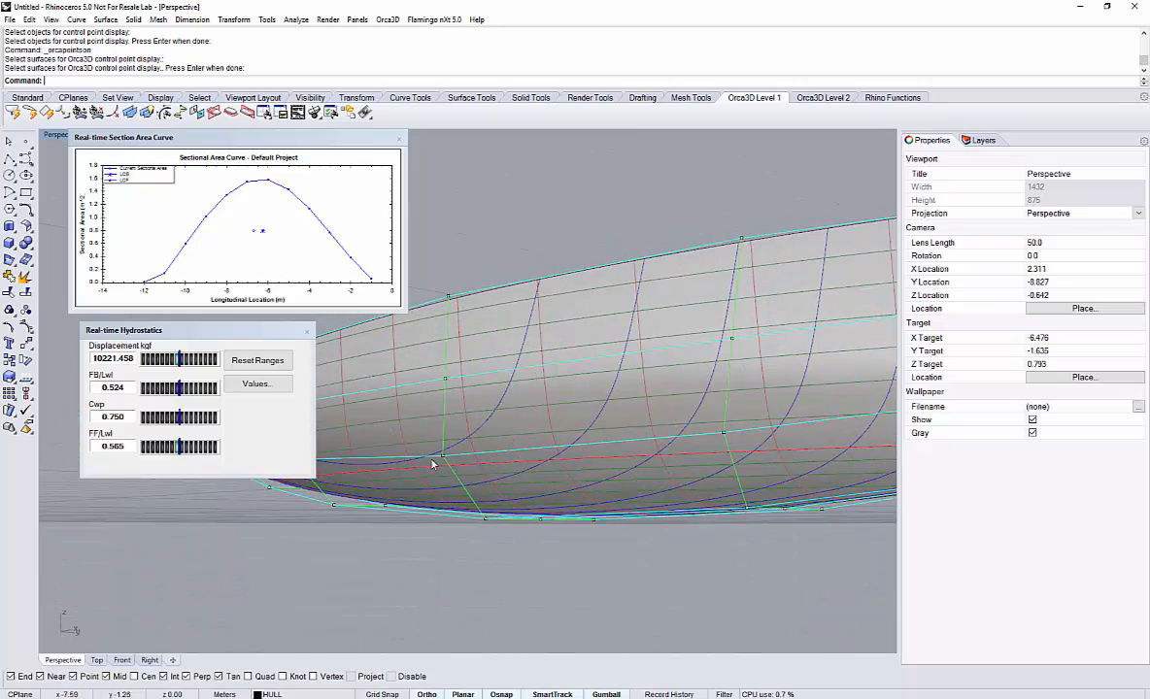
click(441, 455)
right_drag(440, 456, 437, 470)
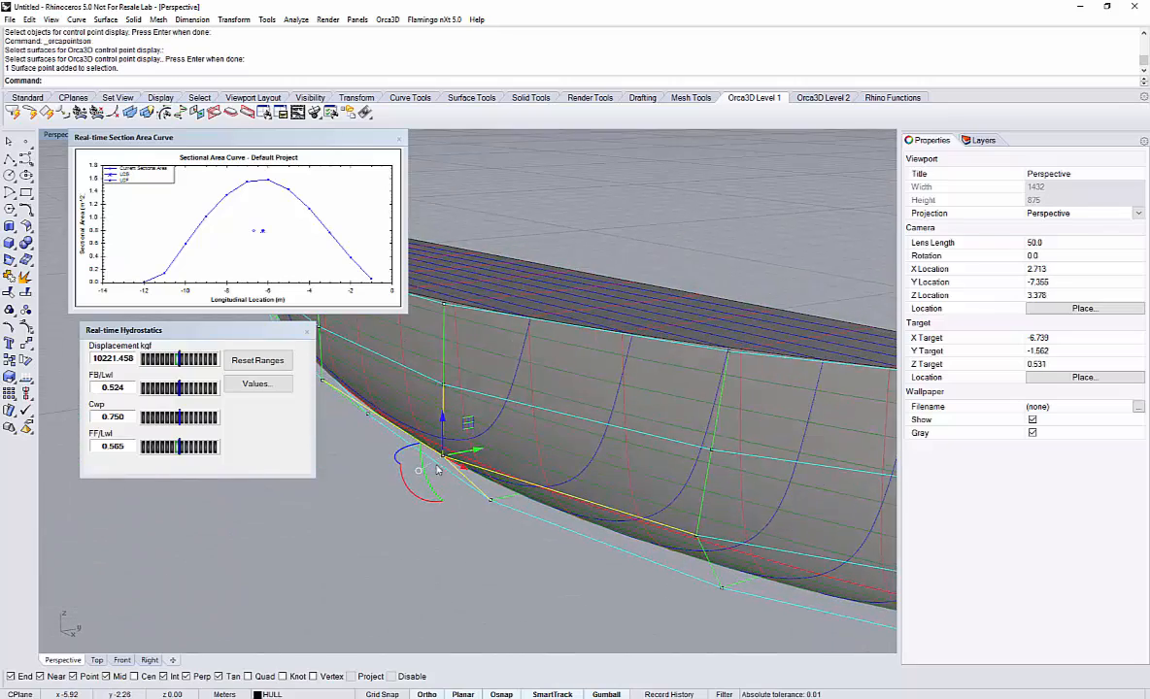
scroll(437, 470, up, 3)
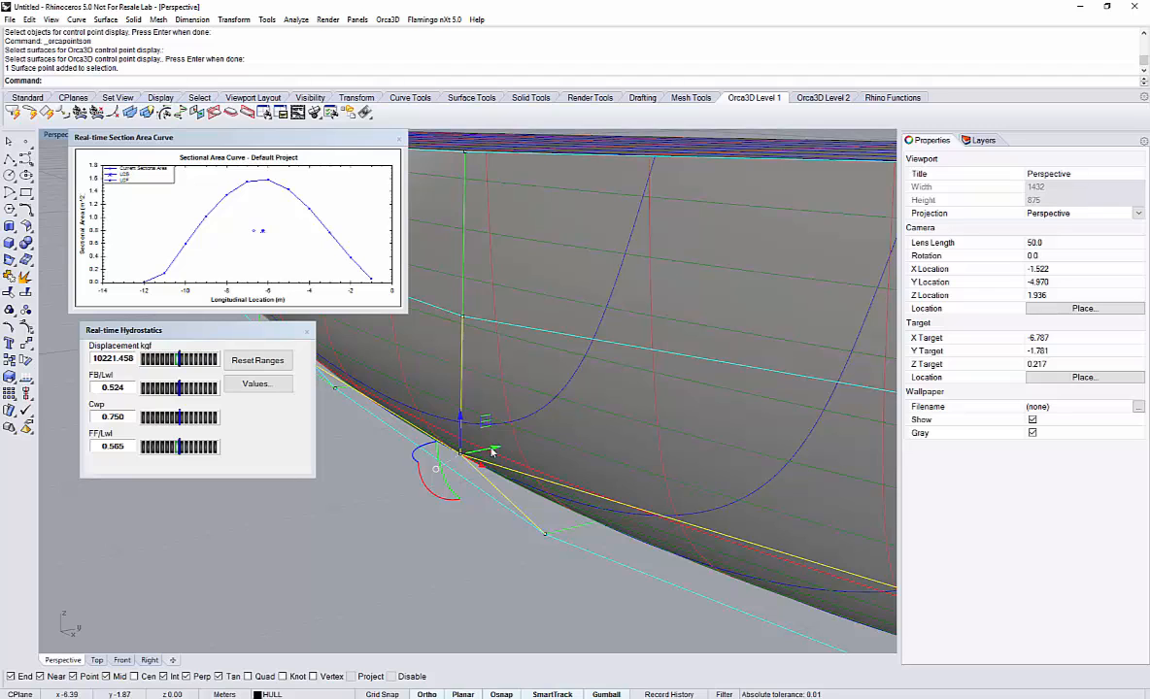
drag(492, 452, 564, 440)
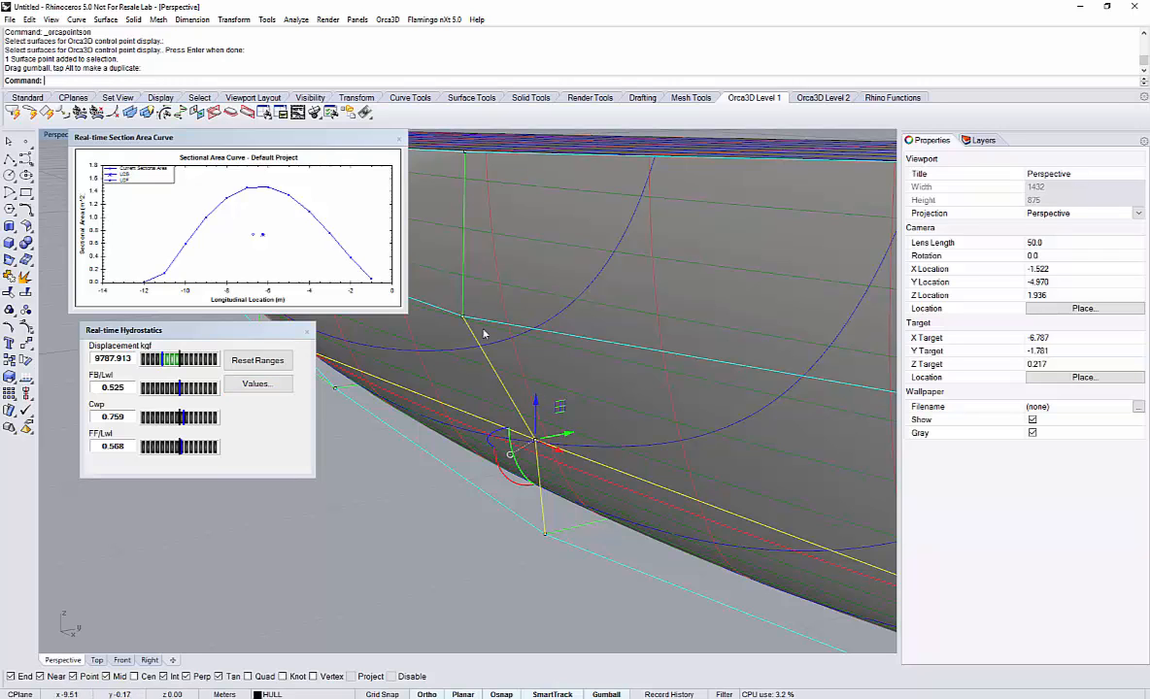
scroll(484, 333, down, 5)
right_drag(571, 468, 595, 410)
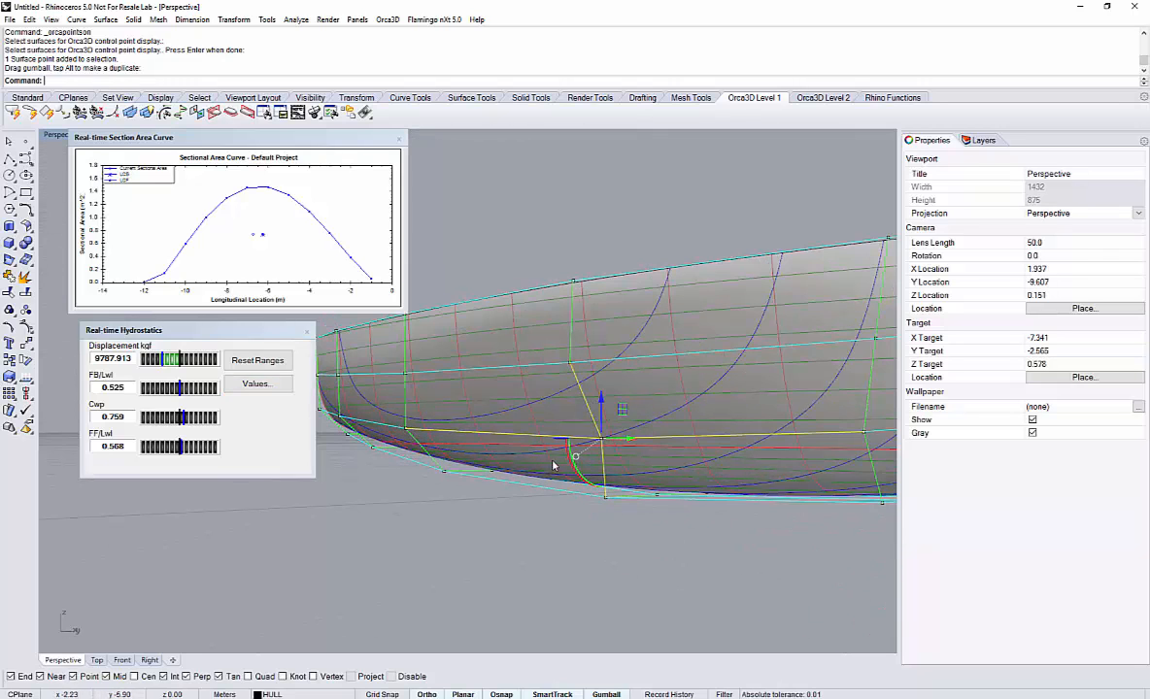
key(ctrl+z)
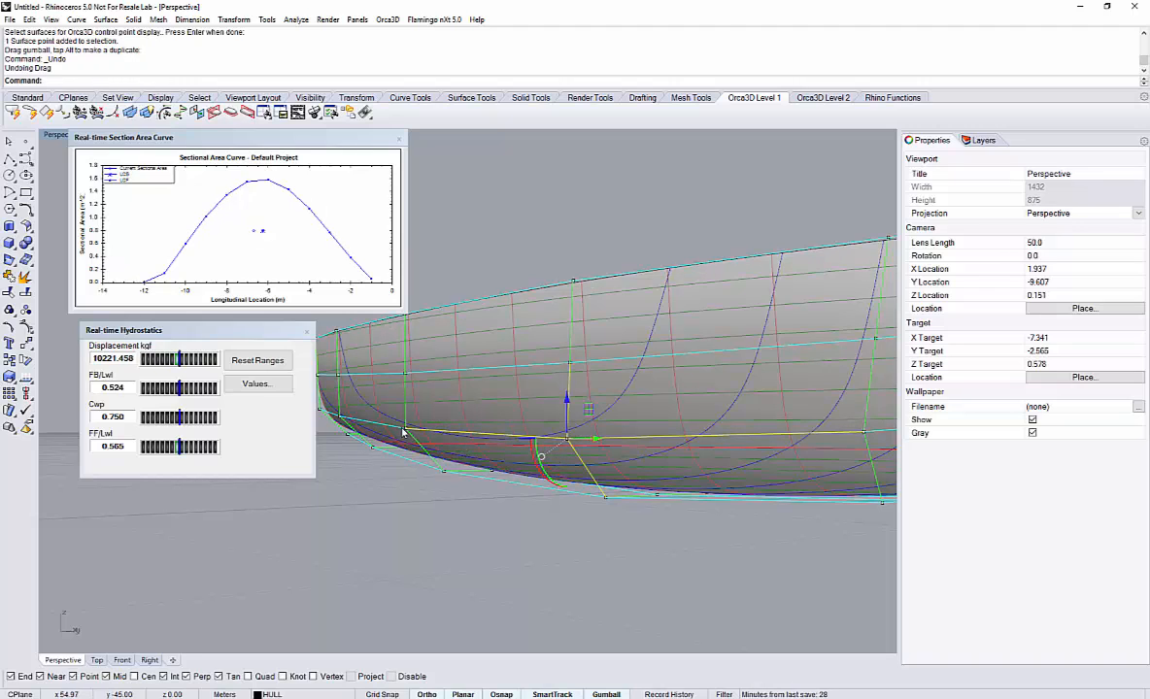
Select four neighbouring control points on the hull's aft bilge and bottom and align the gumball to the object.
click(404, 430)
shift+click(568, 440)
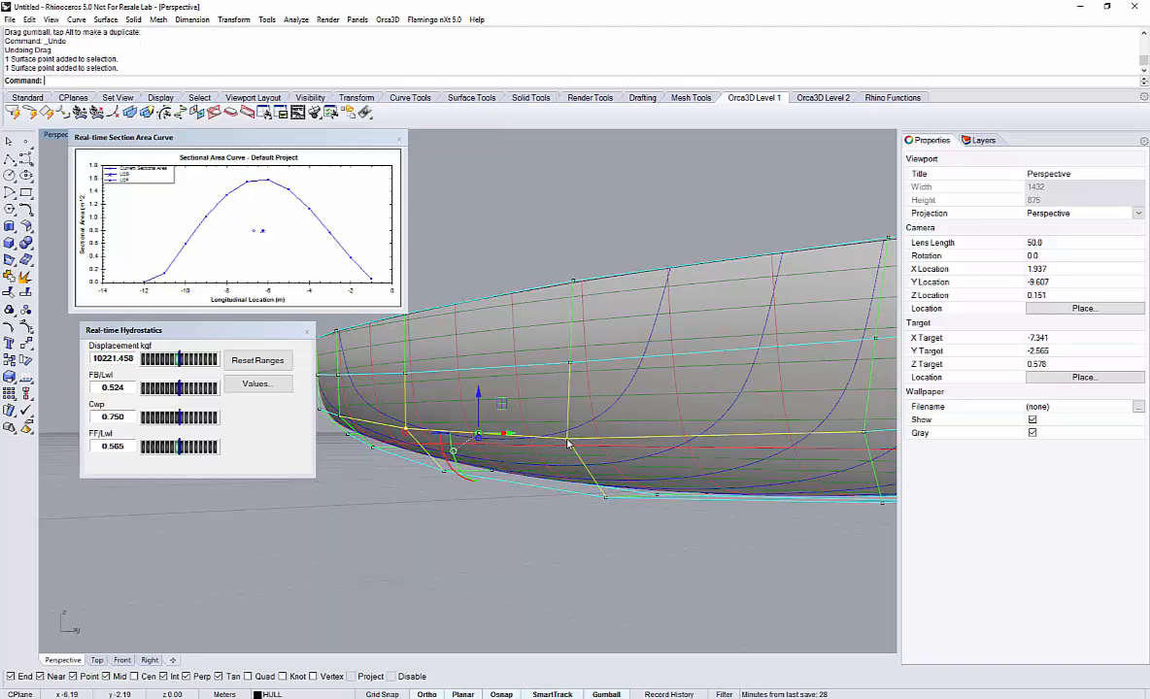
shift+click(447, 473)
shift+click(606, 498)
right_drag(567, 498, 532, 434)
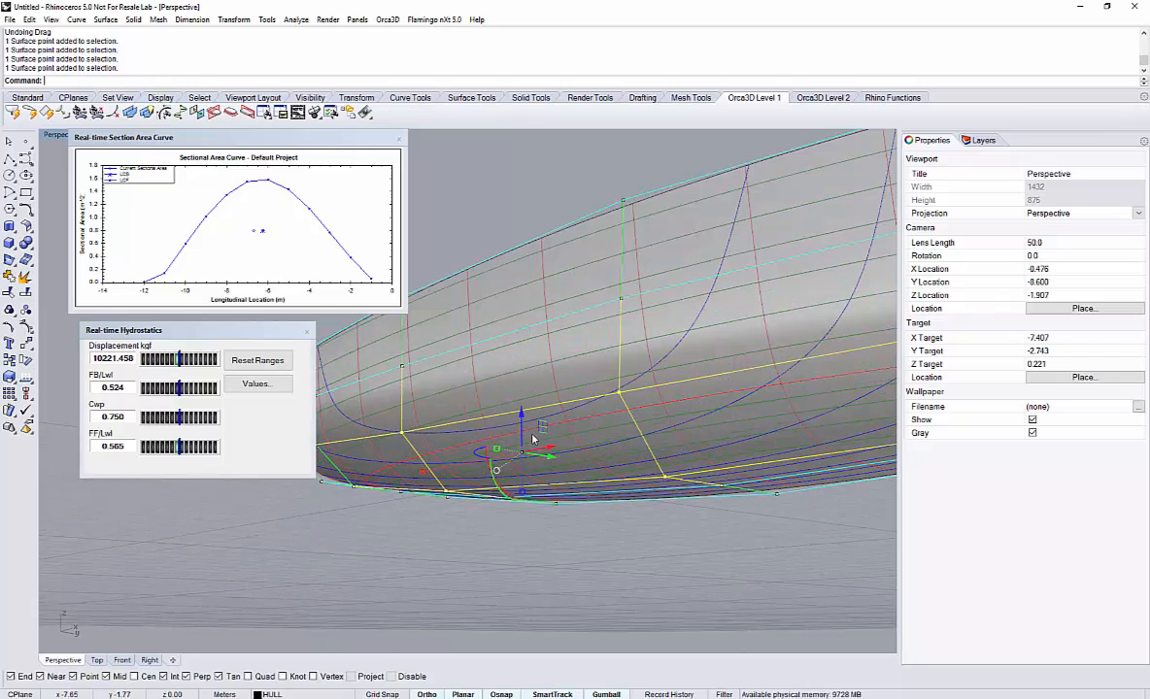
click(496, 470)
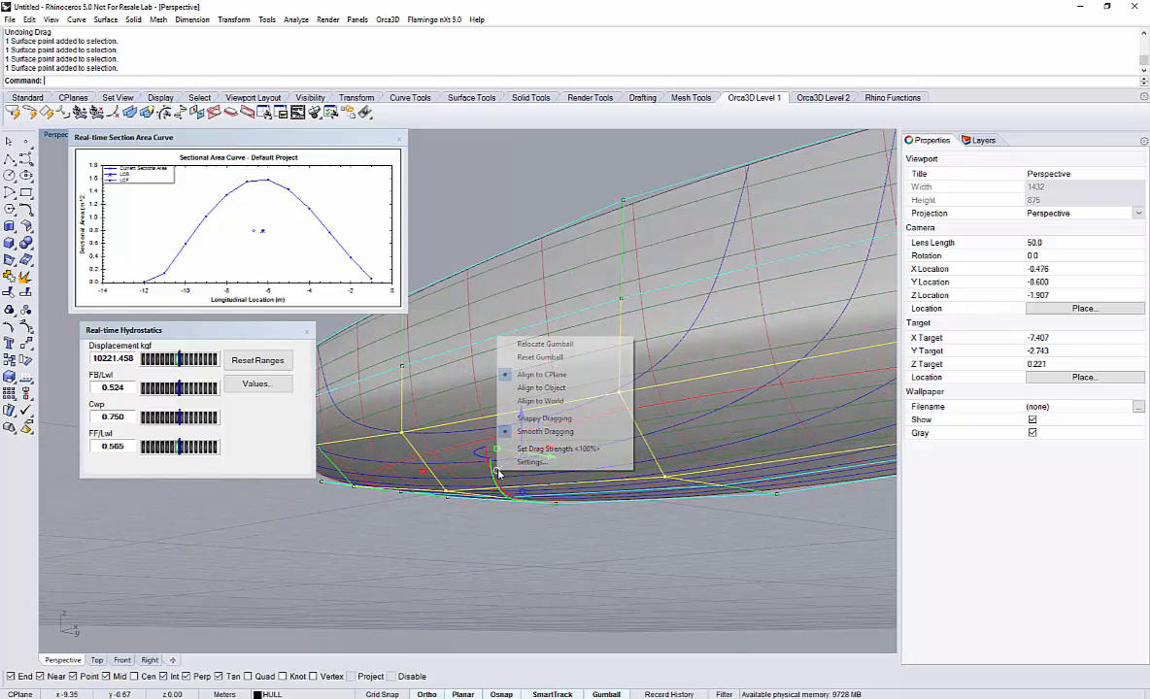
click(555, 389)
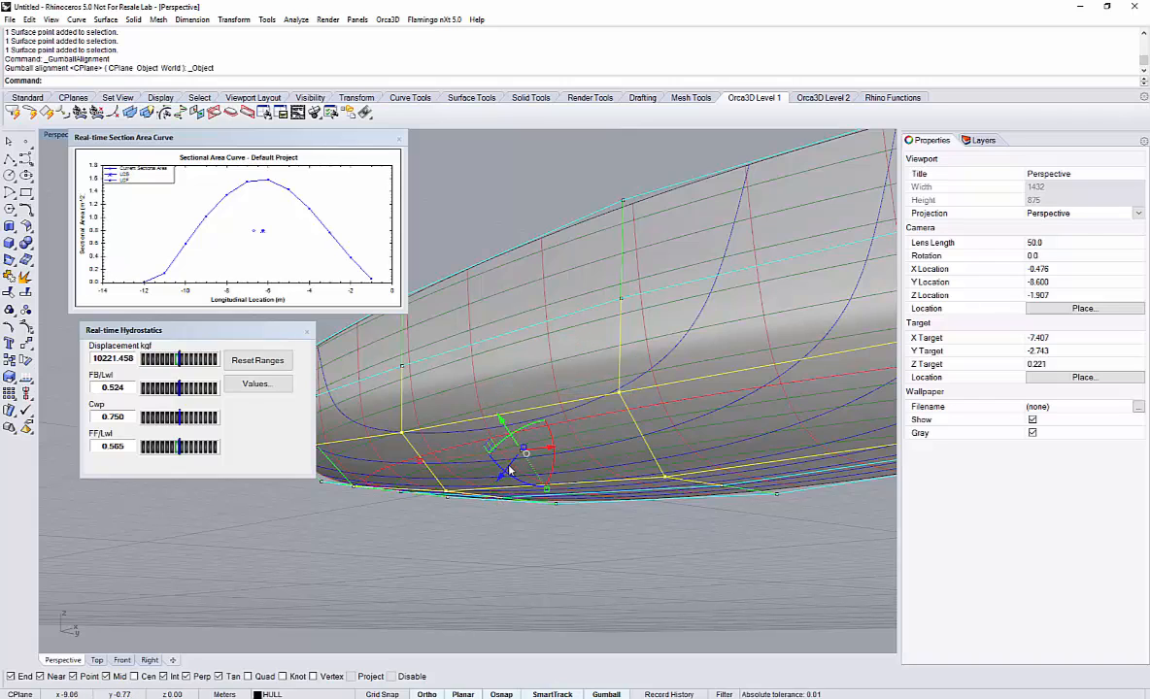
Try moving the four selected control points inward together along the object-aligned gumball axis, and undo the move.
drag(509, 470, 509, 457)
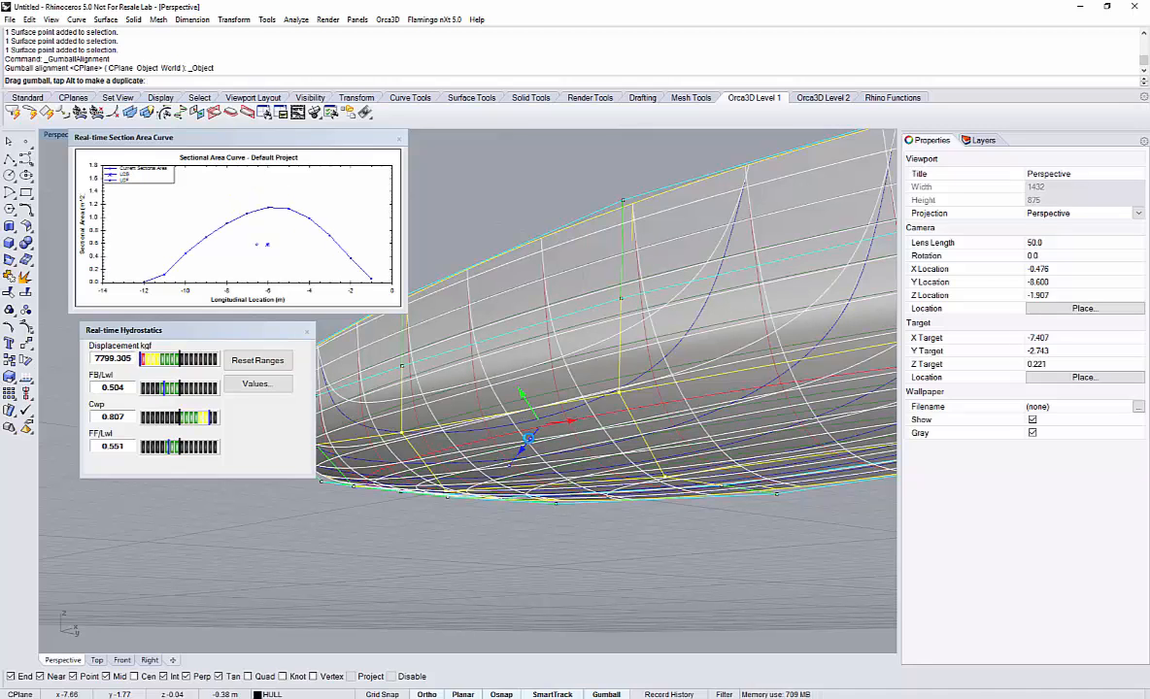
drag(530, 442, 531, 443)
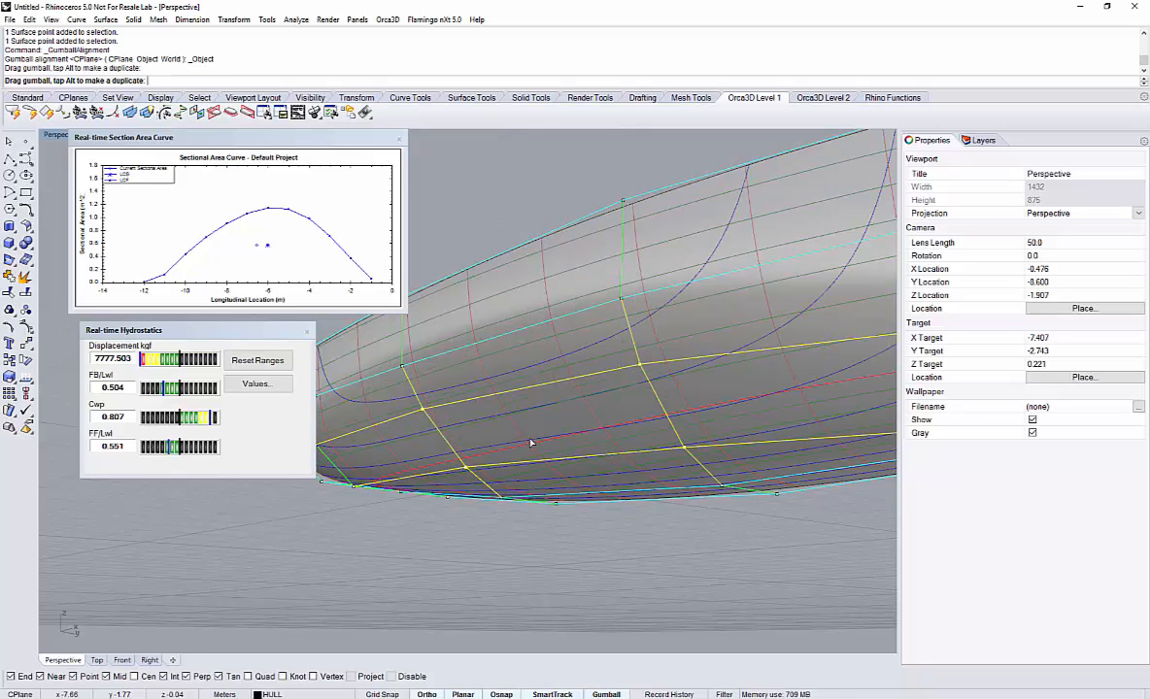
right_drag(530, 443, 484, 476)
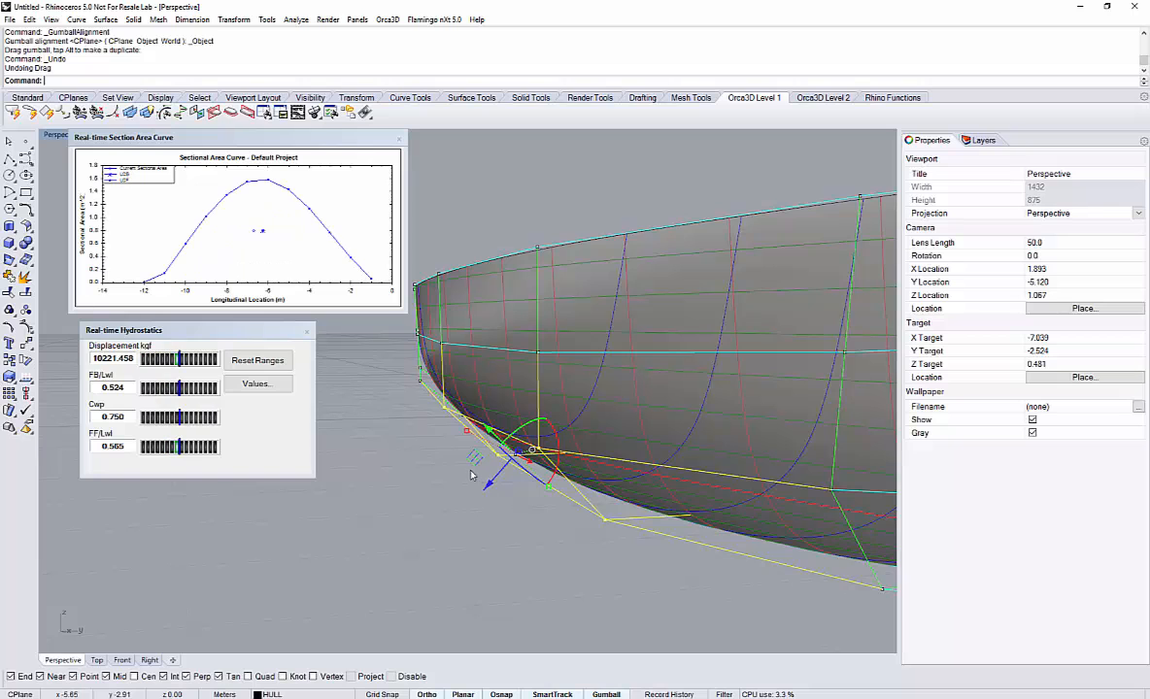
key(Escape)
Delete two batches of section curves from the hull, including most of the red station curves.
scroll(365, 470, down, 5)
right_drag(374, 490, 493, 433)
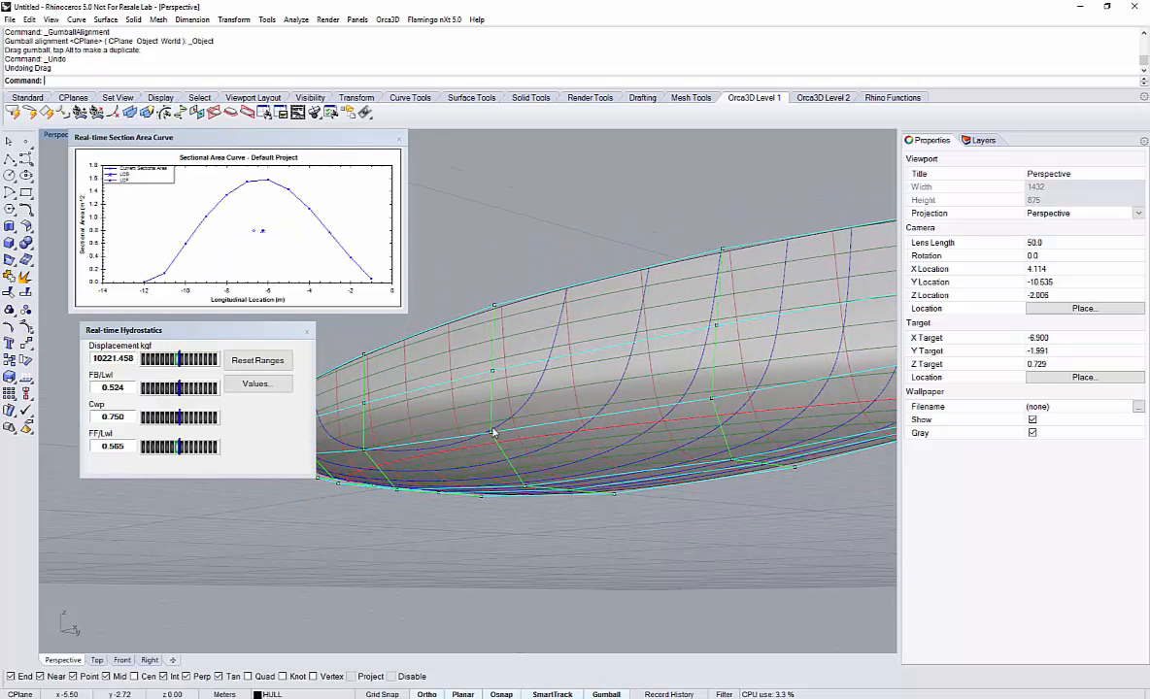
scroll(493, 433, down, 6)
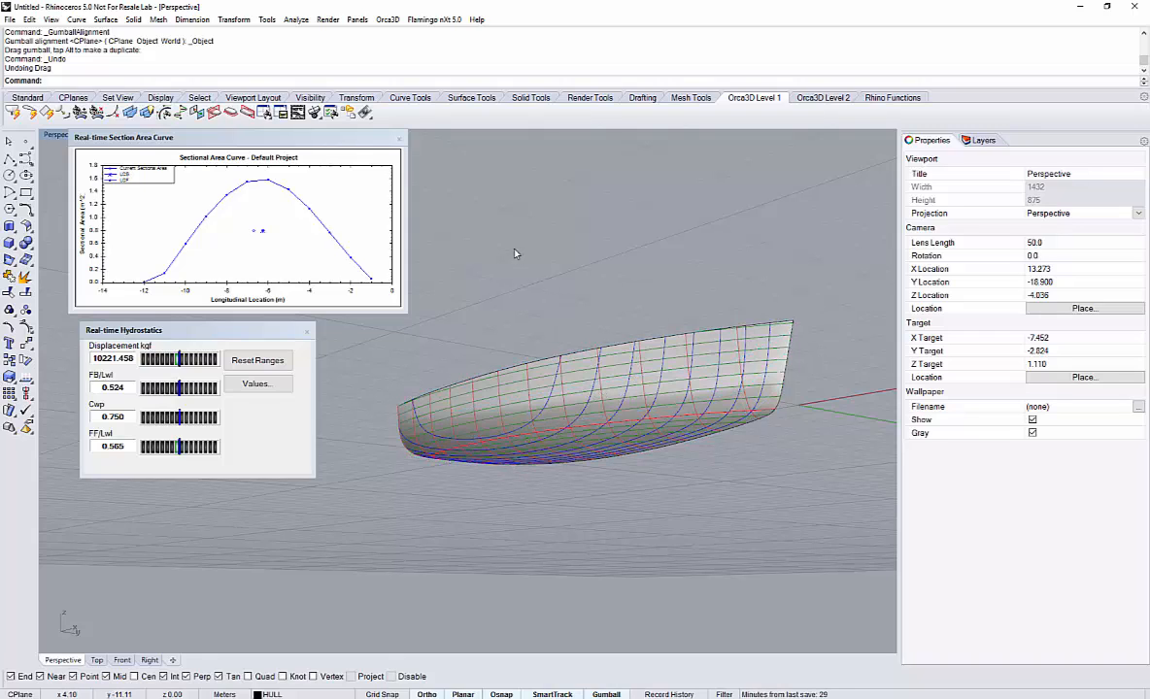
drag(476, 277, 830, 472)
key(Delete)
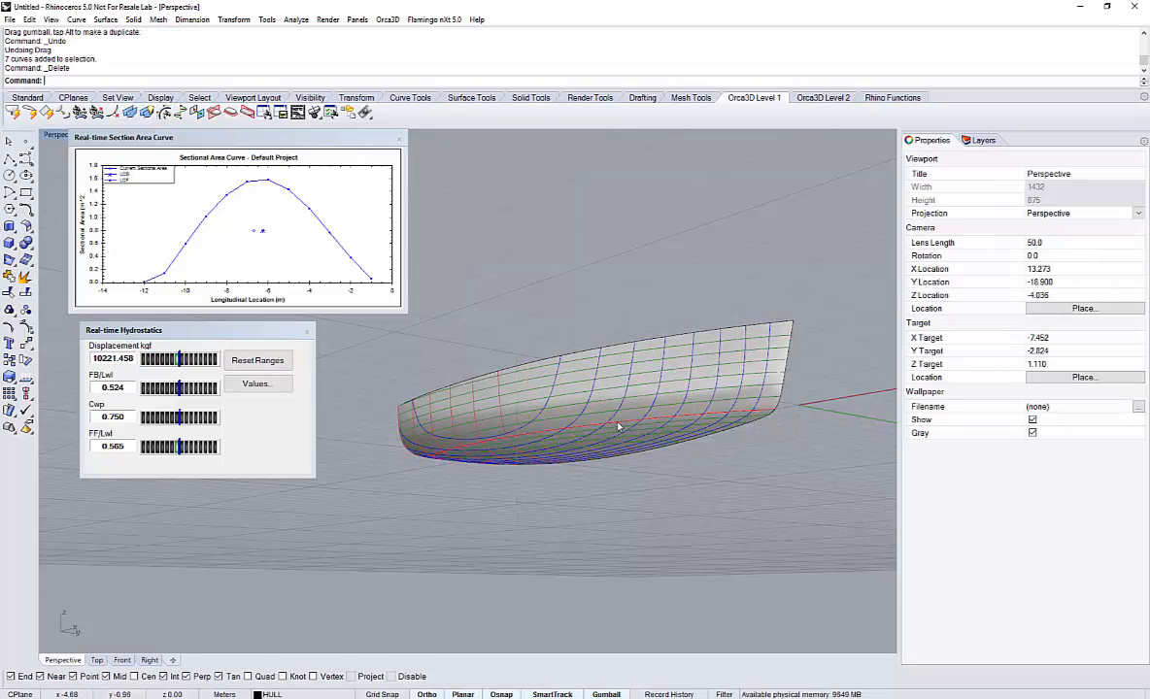
right_drag(836, 521, 777, 505)
drag(777, 505, 772, 491)
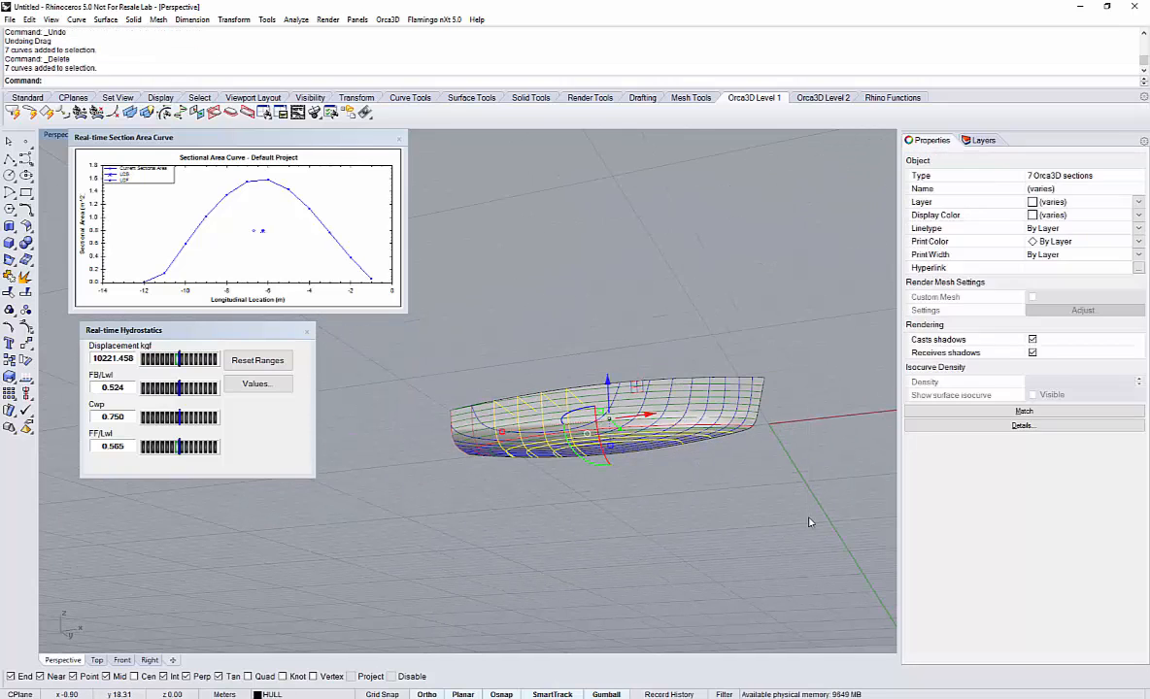
key(Delete)
Recompute the Orca3D sections to regenerate the deleted curves on the hull.
right_drag(770, 488, 588, 388)
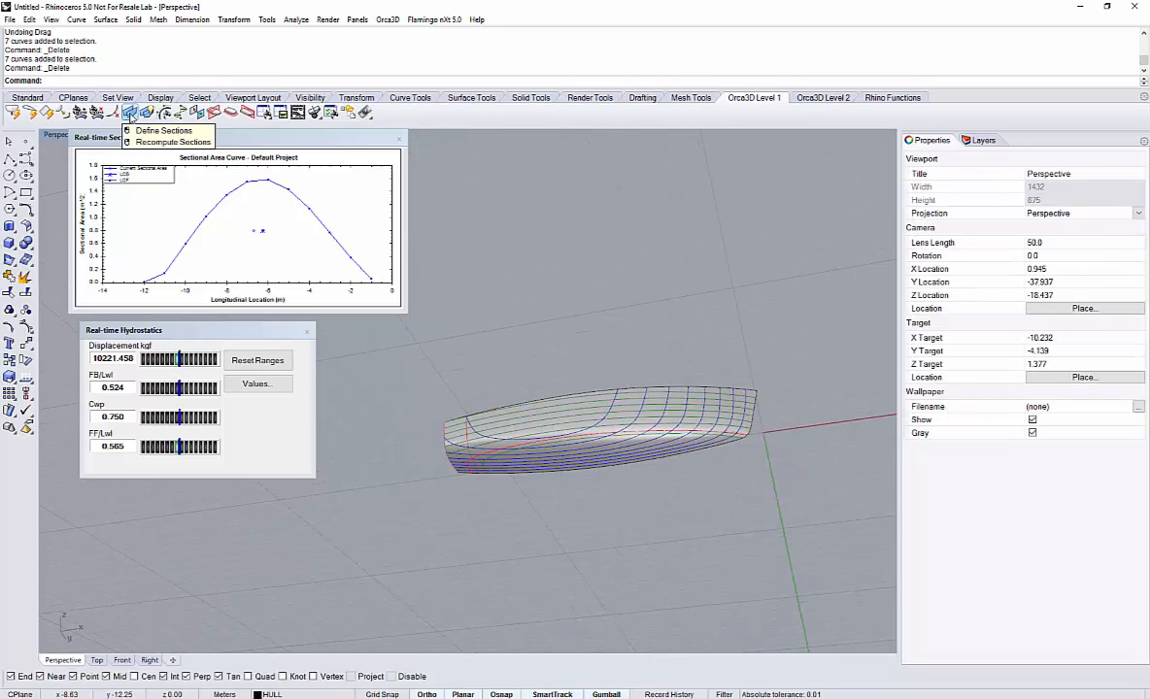
click(129, 114)
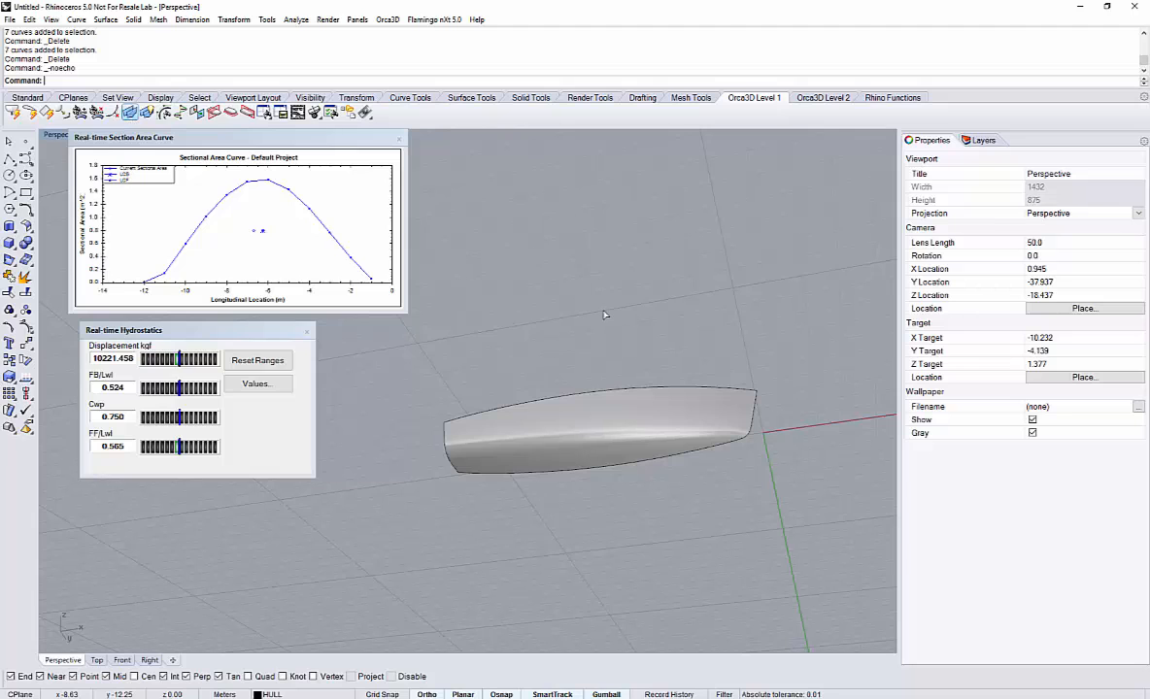
scroll(555, 409, up, 4)
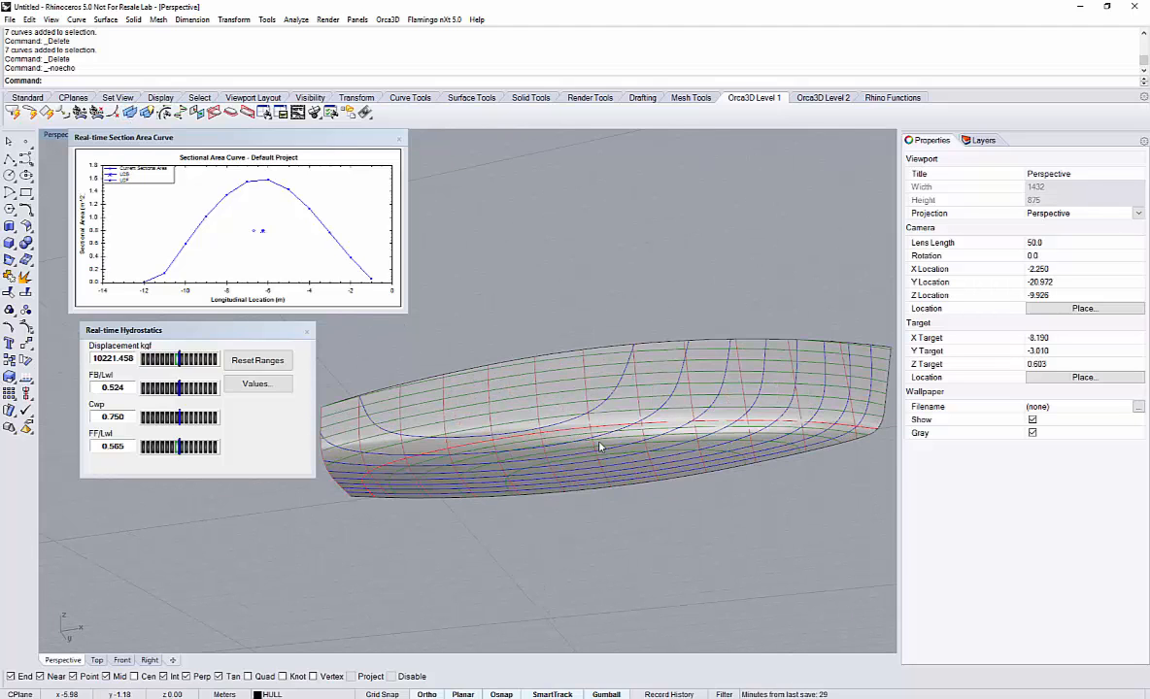
Select the red waterline section at 0.000 m on the hull and examine its object properties.
right_drag(555, 409, 387, 339)
scroll(403, 416, up, 5)
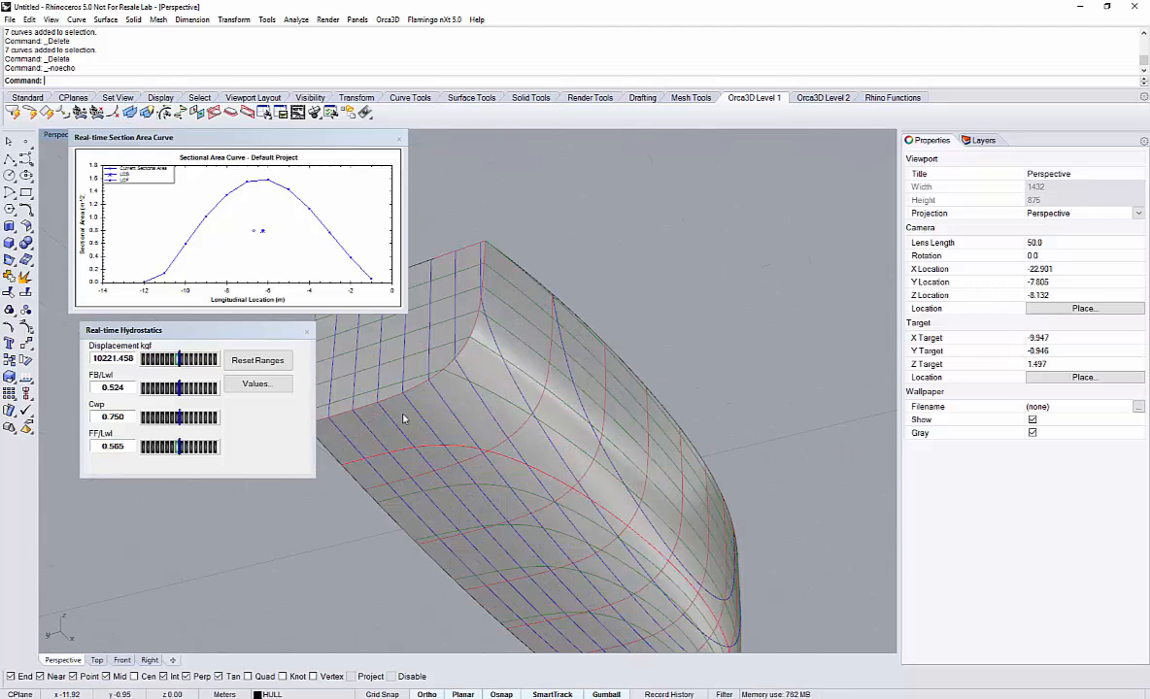
click(455, 448)
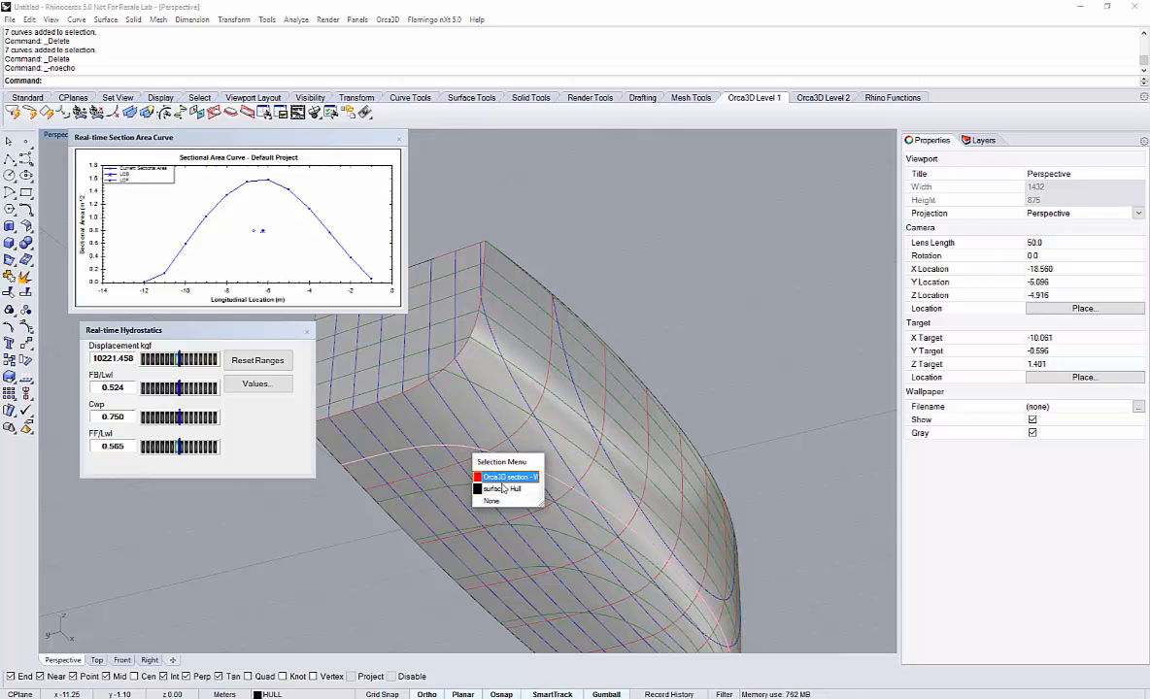
click(504, 475)
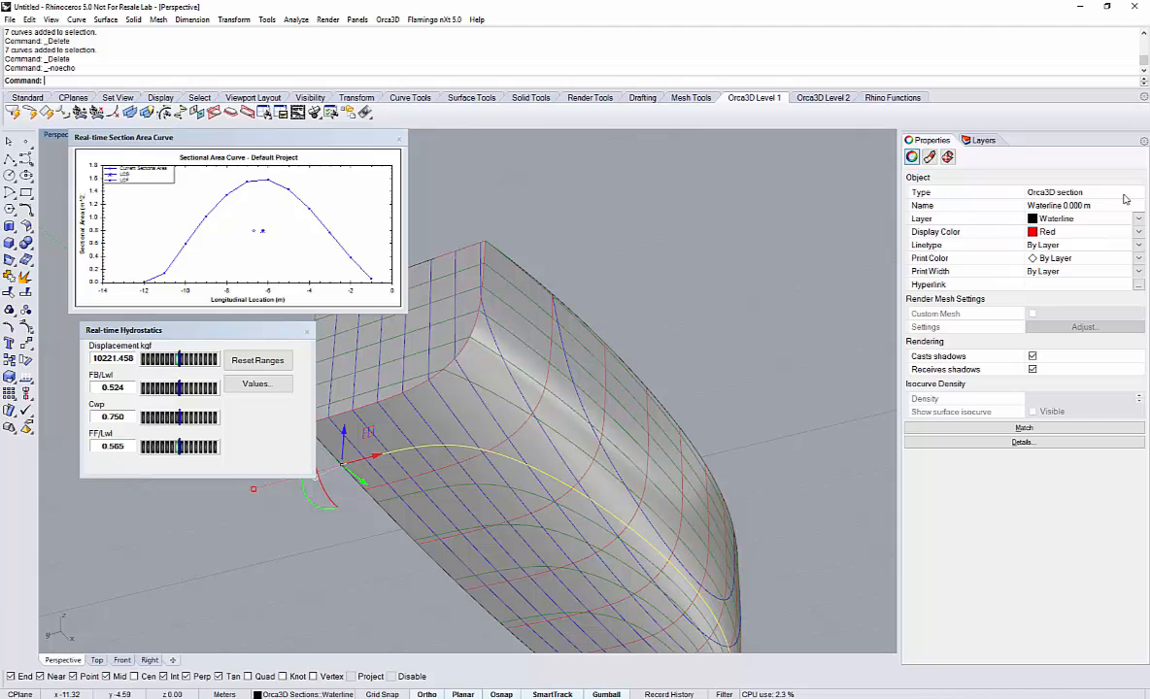
key(Escape)
Close the real-time section area curve and real-time hydrostatics windows.
right_drag(738, 408, 431, 169)
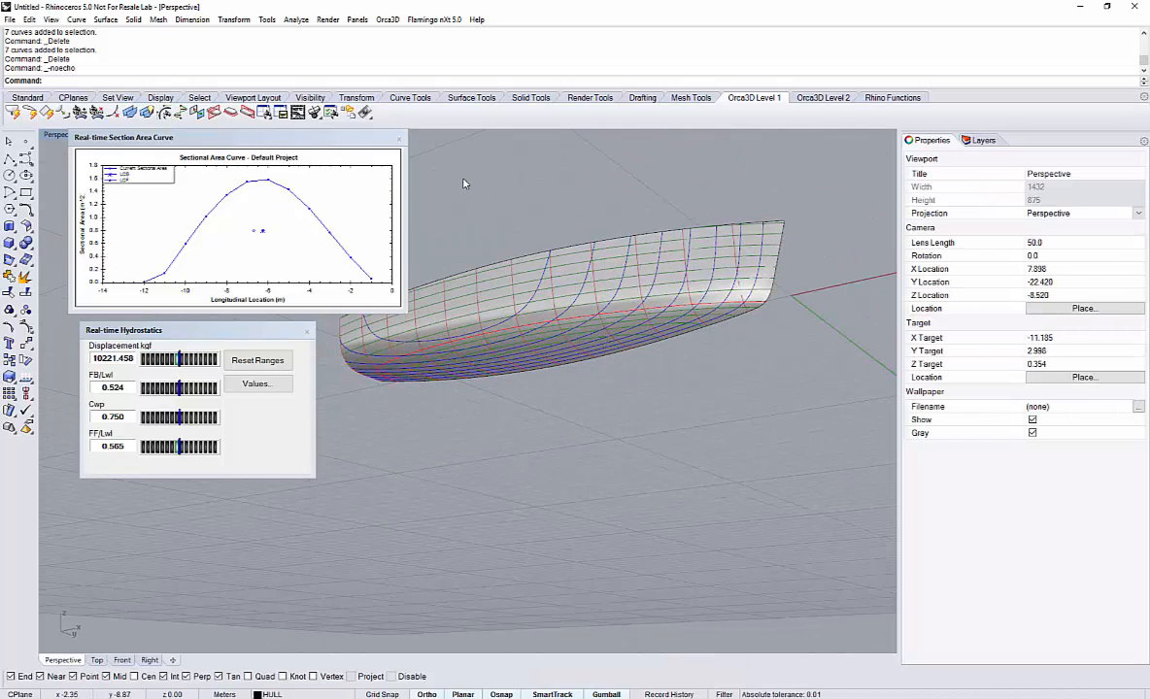
right_drag(486, 242, 500, 383)
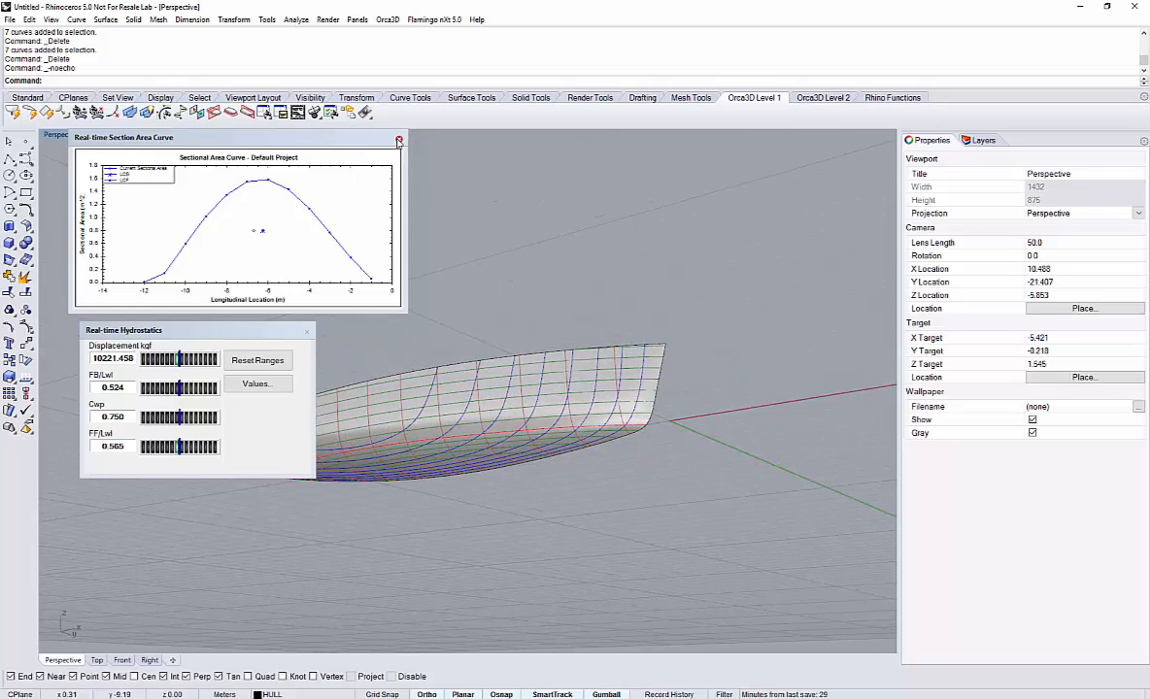
click(398, 139)
click(308, 332)
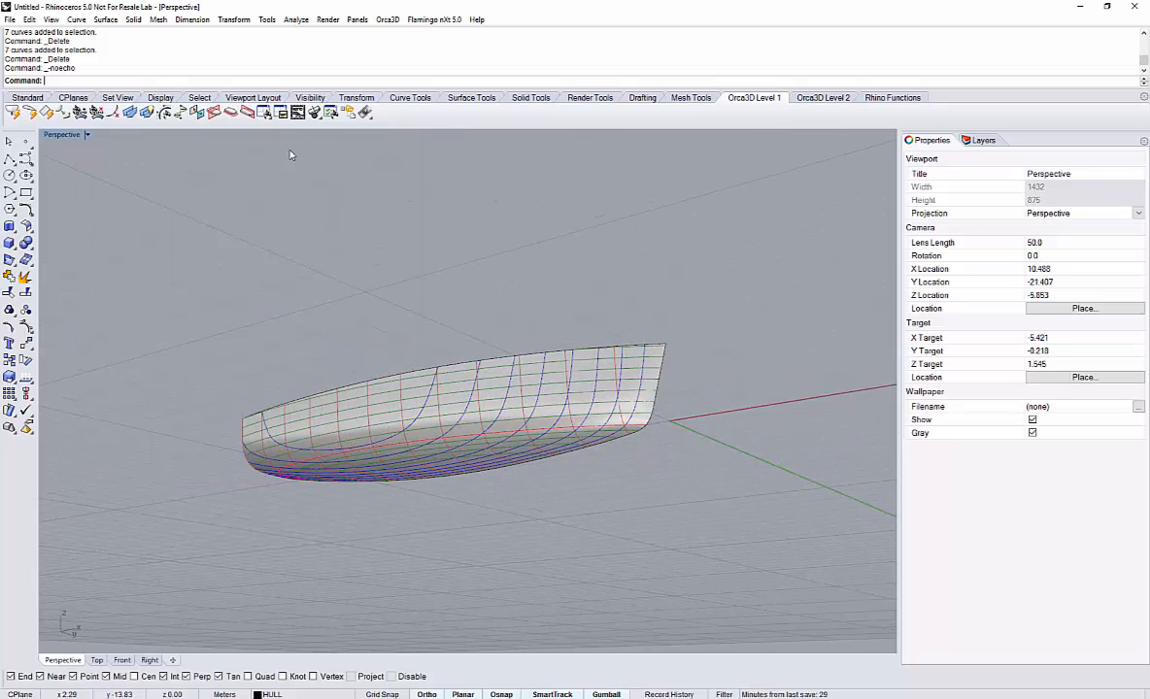
Disable Real-Time Hydrostatics and Real-Time Sectional Area Curve in the design hydrostatics settings.
click(315, 113)
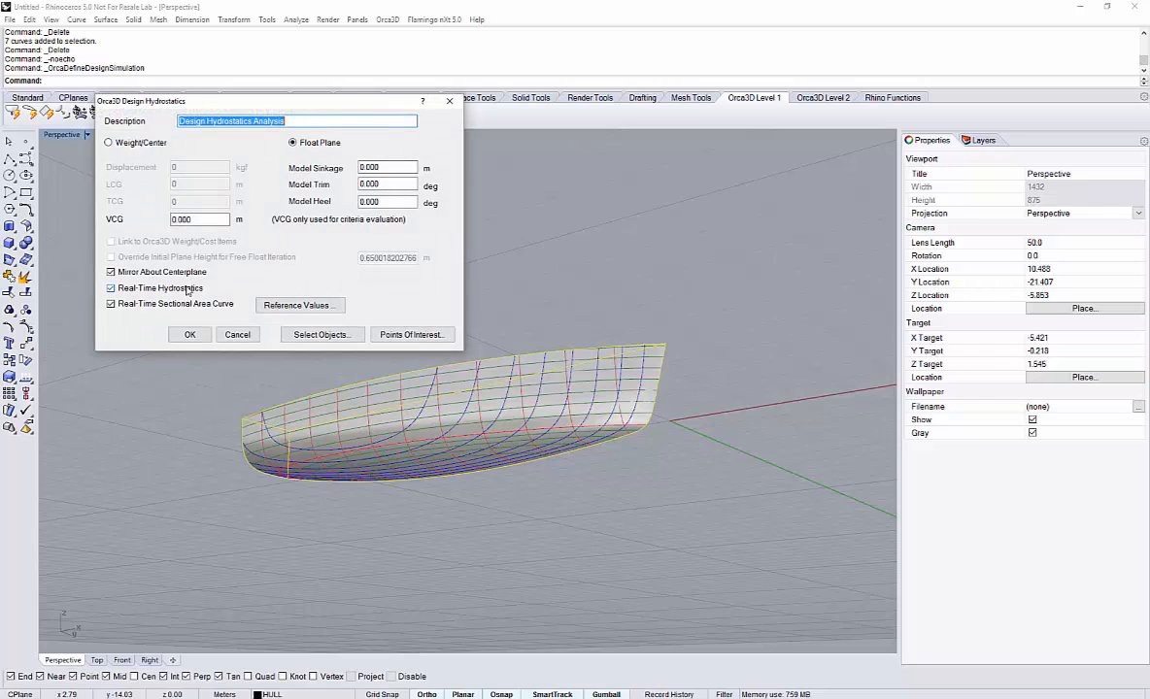
click(111, 289)
click(111, 304)
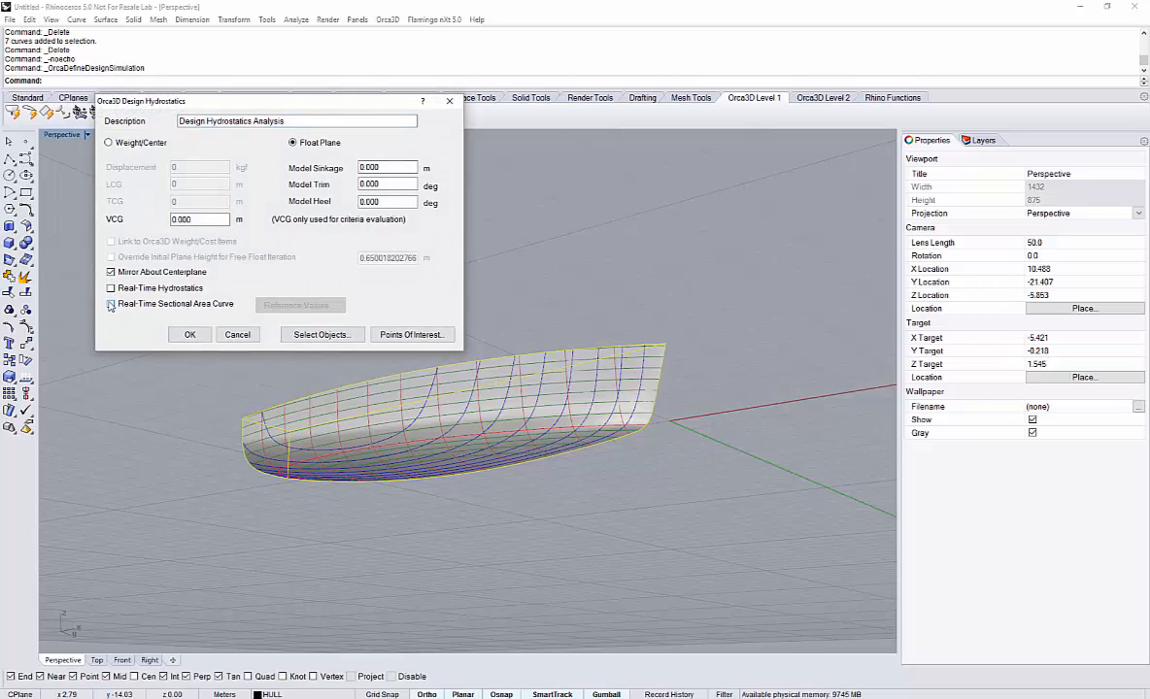
click(181, 334)
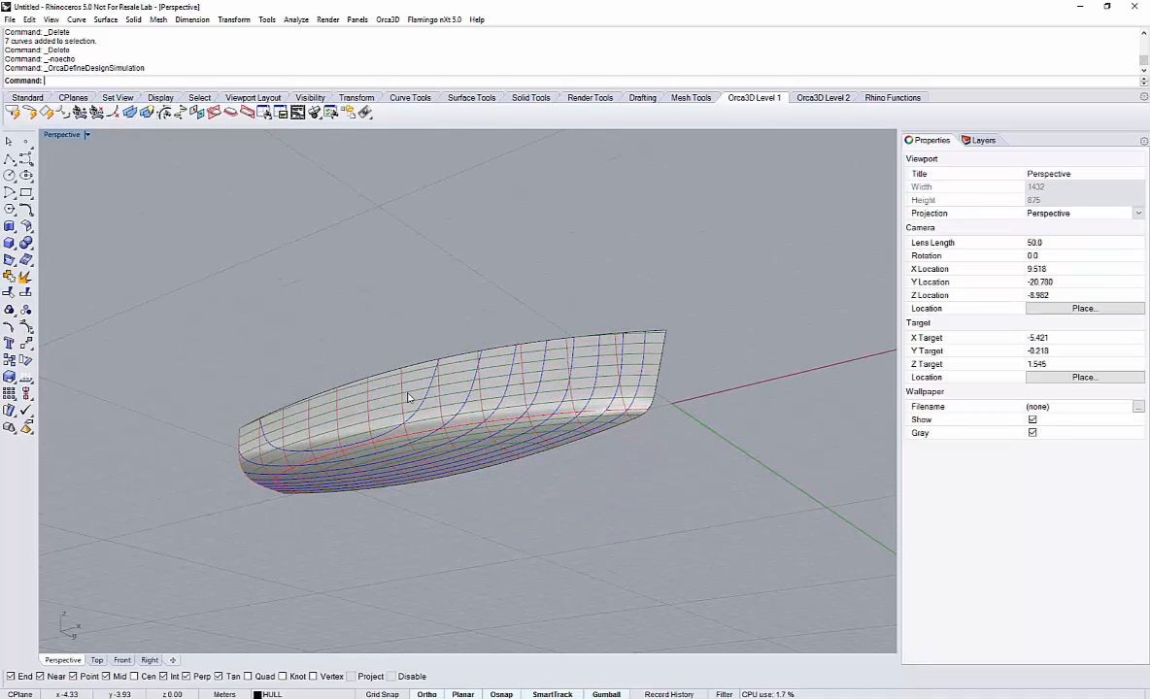
Turn on the Orca3D control points for the hull surface.
scroll(406, 398, up, 4)
scroll(418, 428, up, 5)
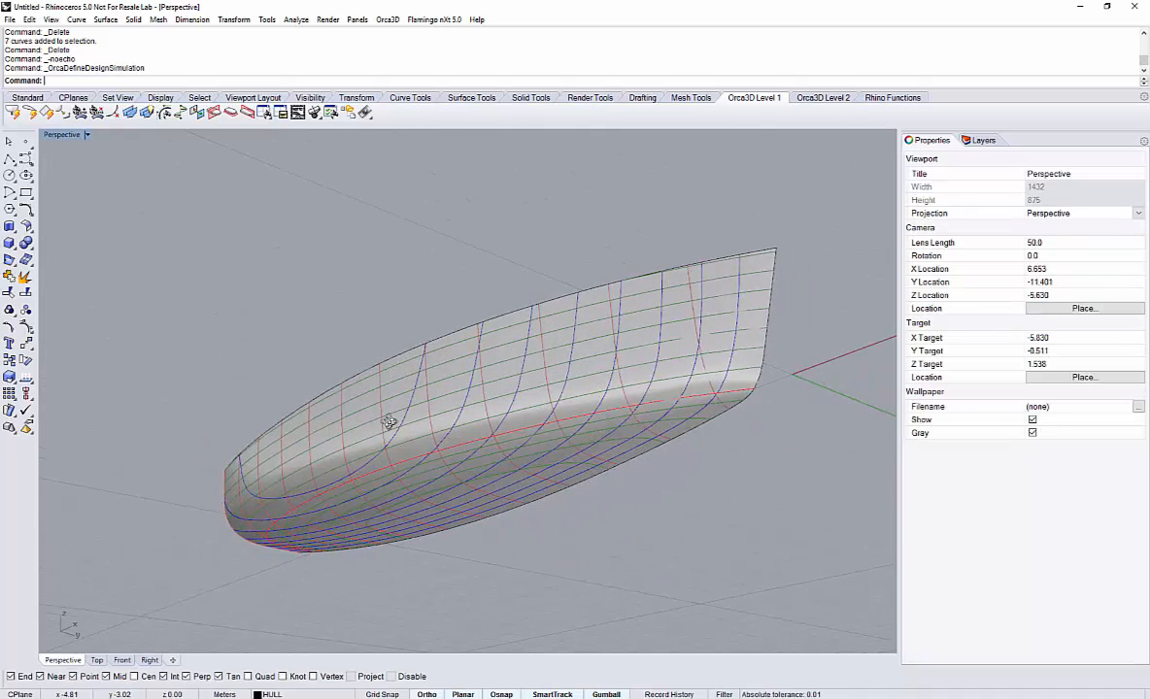
click(408, 433)
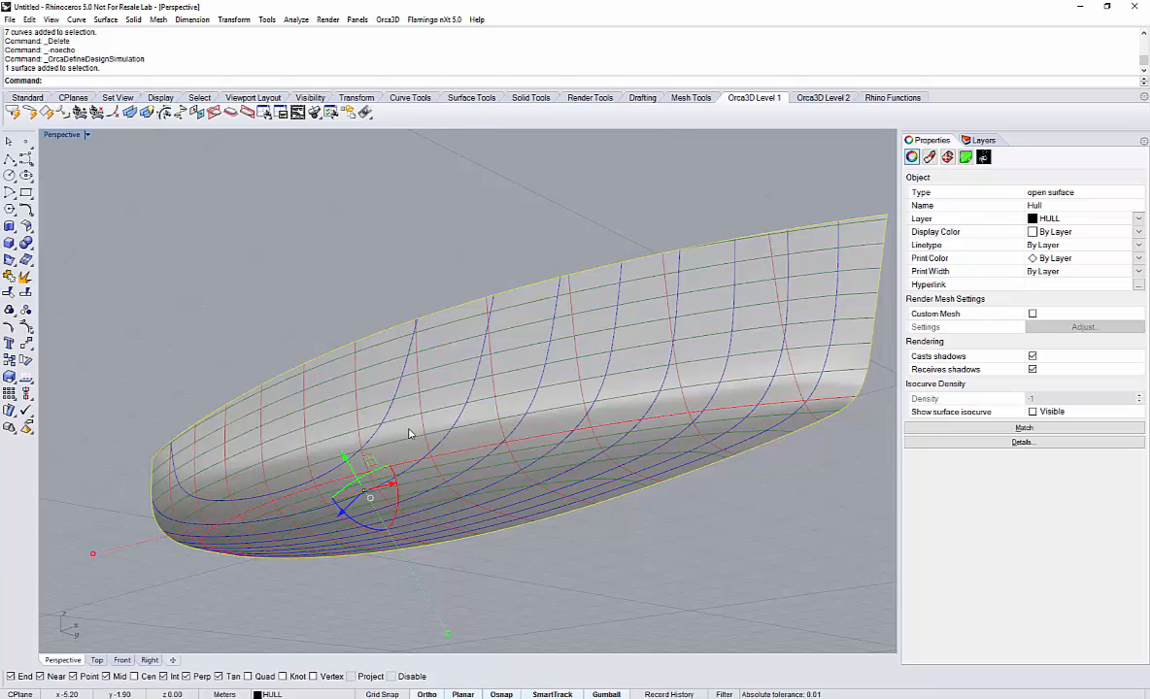
click(165, 112)
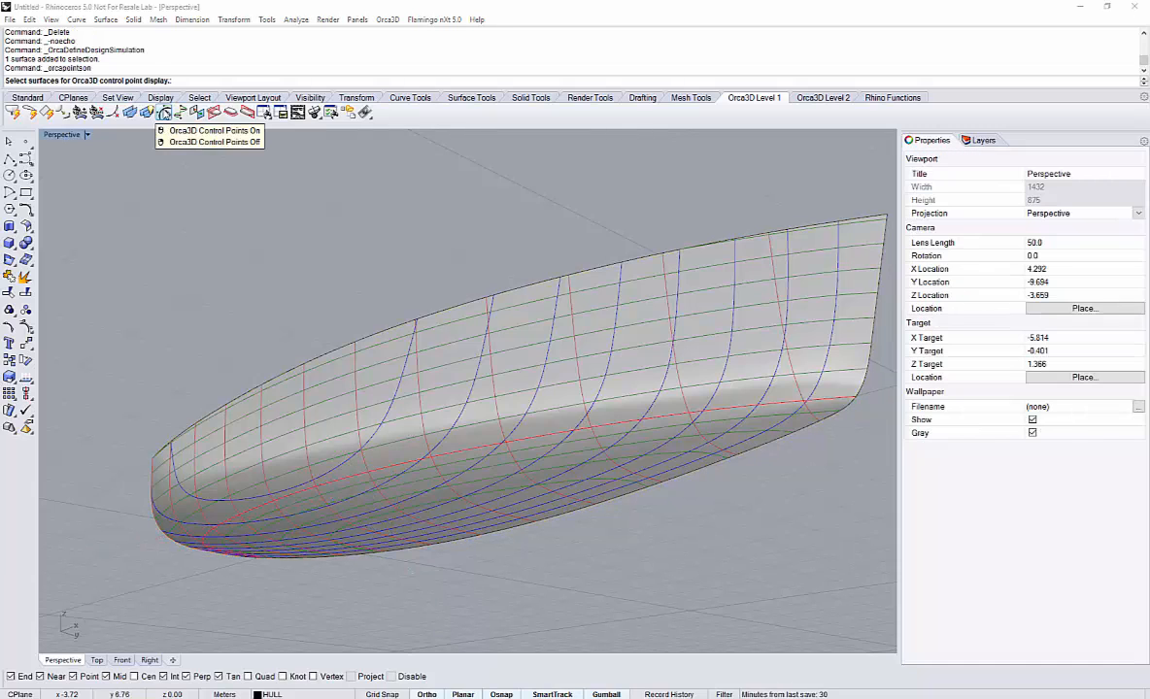
click(165, 112)
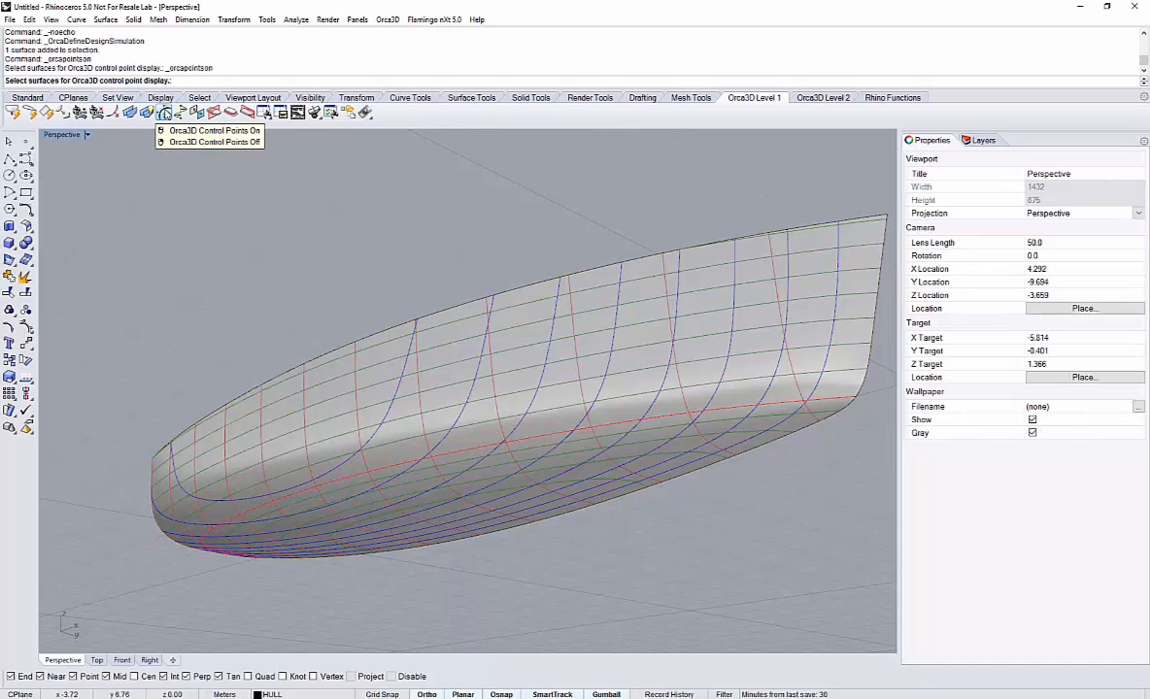
click(453, 377)
key(Return)
mouse_move(453, 377)
right_down()
mouse_move(478, 352)
mouse_move(446, 377)
right_up()
scroll(334, 503, up, 2)
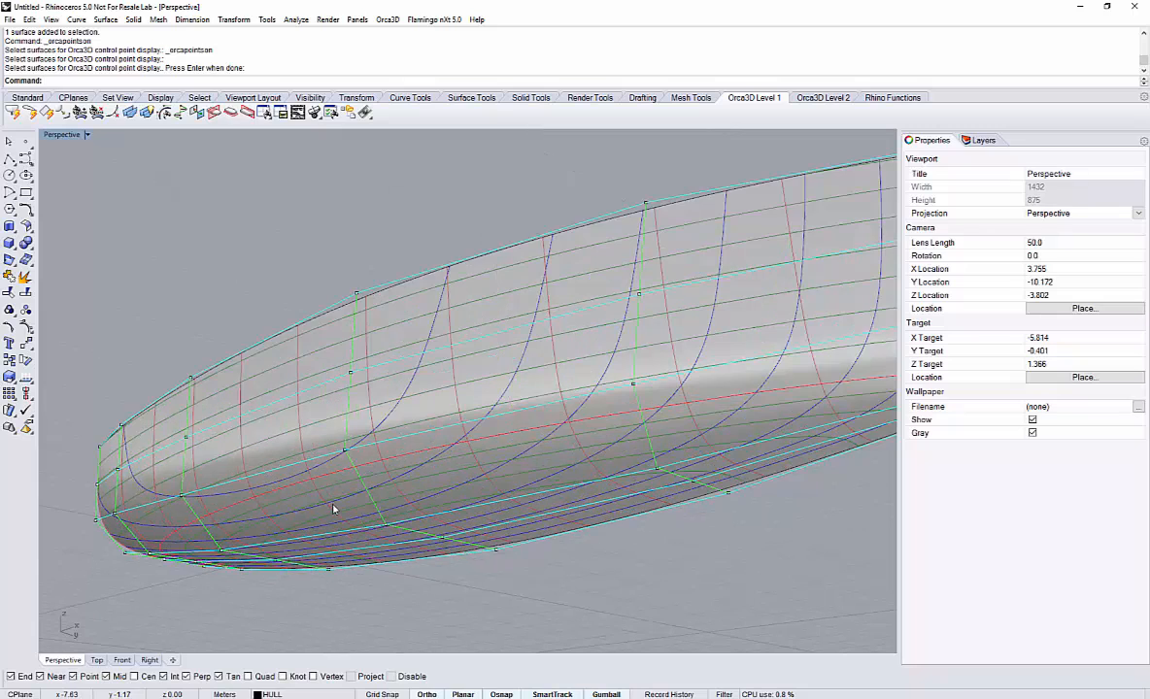
Turn off the gumball, move the control point near the aft end of the waterline slightly, and hide the control points.
click(345, 450)
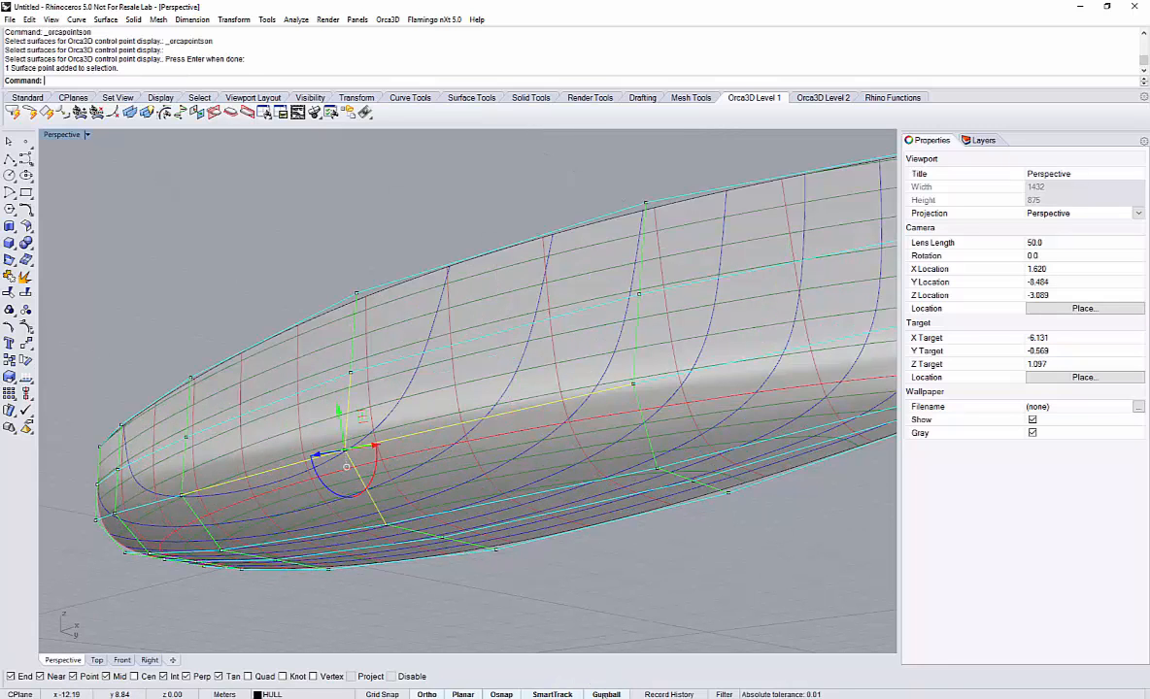
click(606, 693)
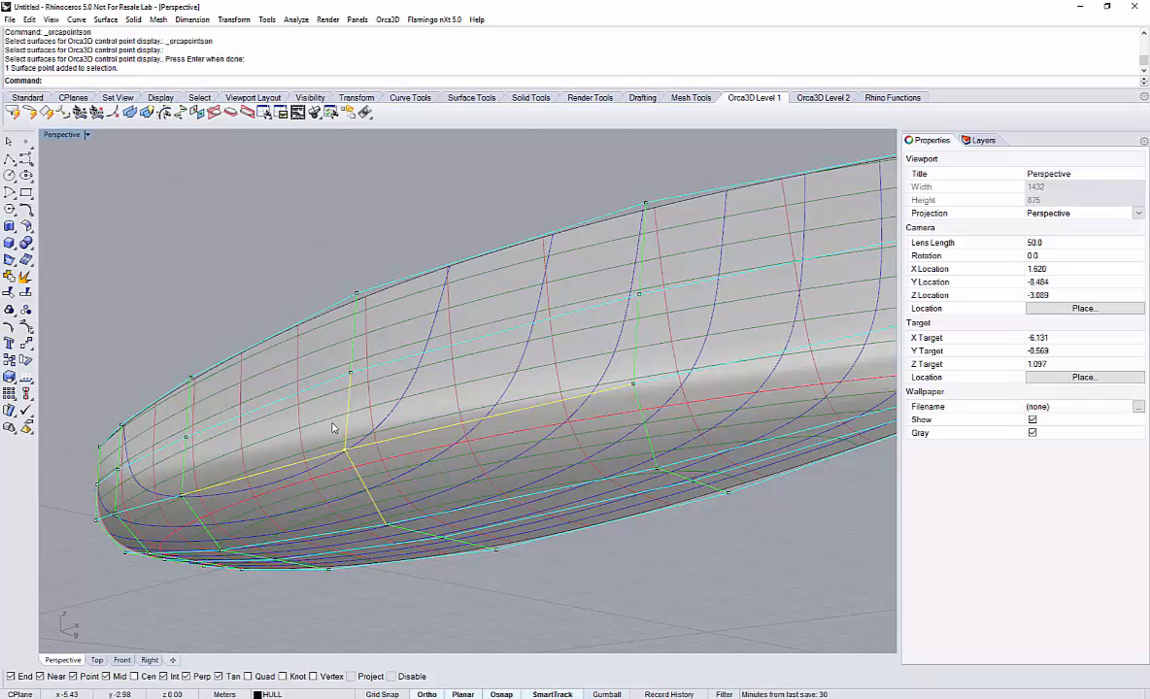
mouse_move(344, 452)
mouse_down()
mouse_move(270, 416)
mouse_move(326, 423)
mouse_move(348, 450)
mouse_up()
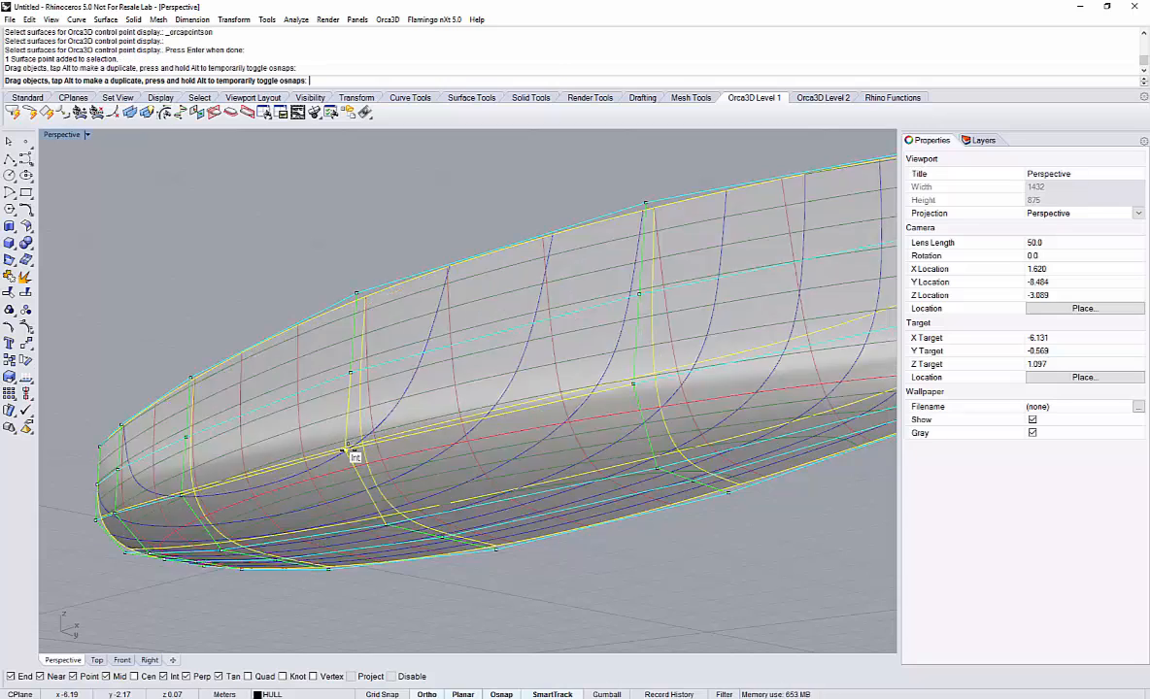
right_drag(539, 416, 519, 381)
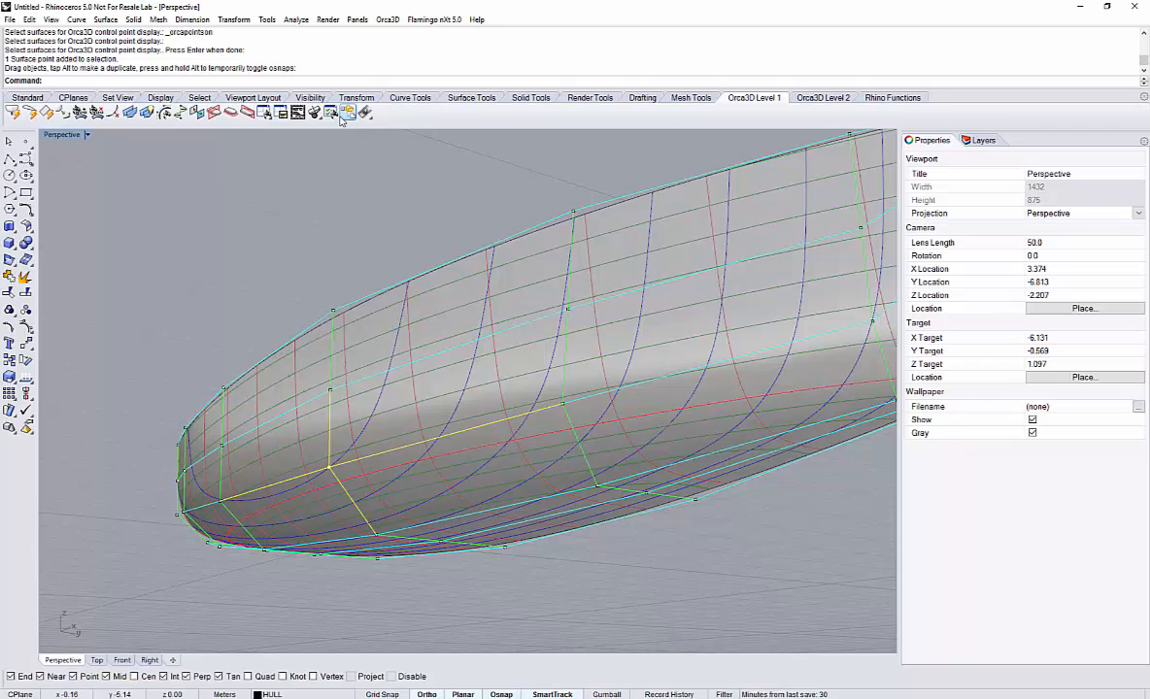
key(Escape)
key(Escape)
Open Orca3D Move as a floating window and turn the hull's Orca3D control points back on.
click(196, 112)
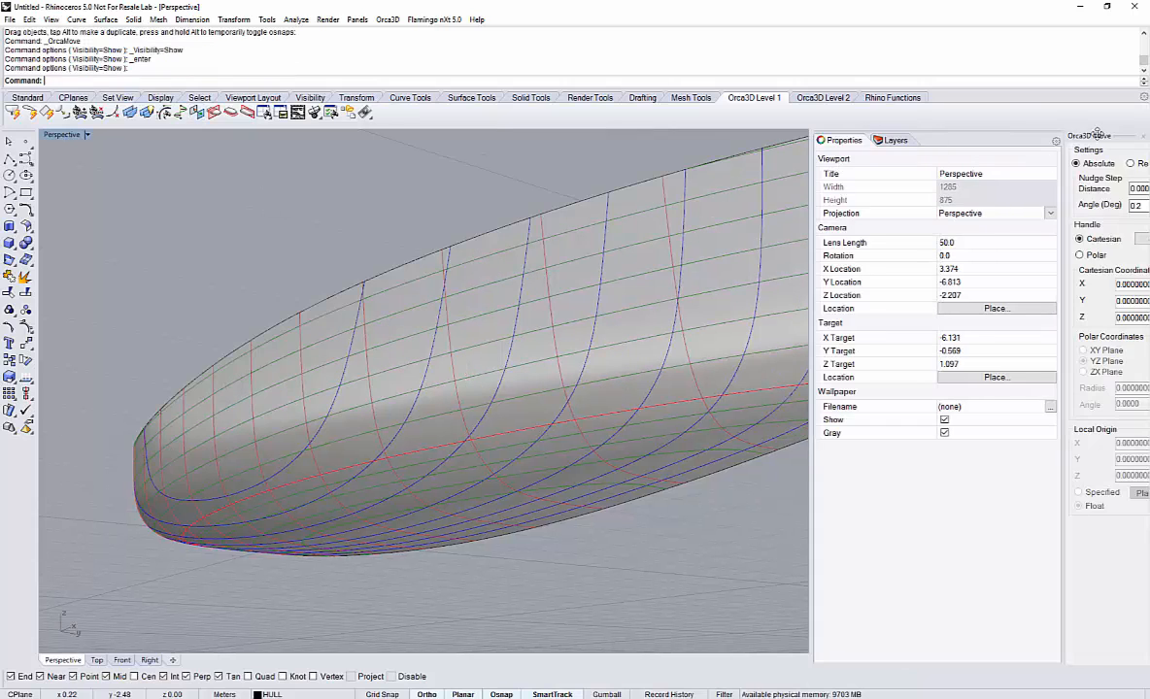
drag(853, 167, 680, 183)
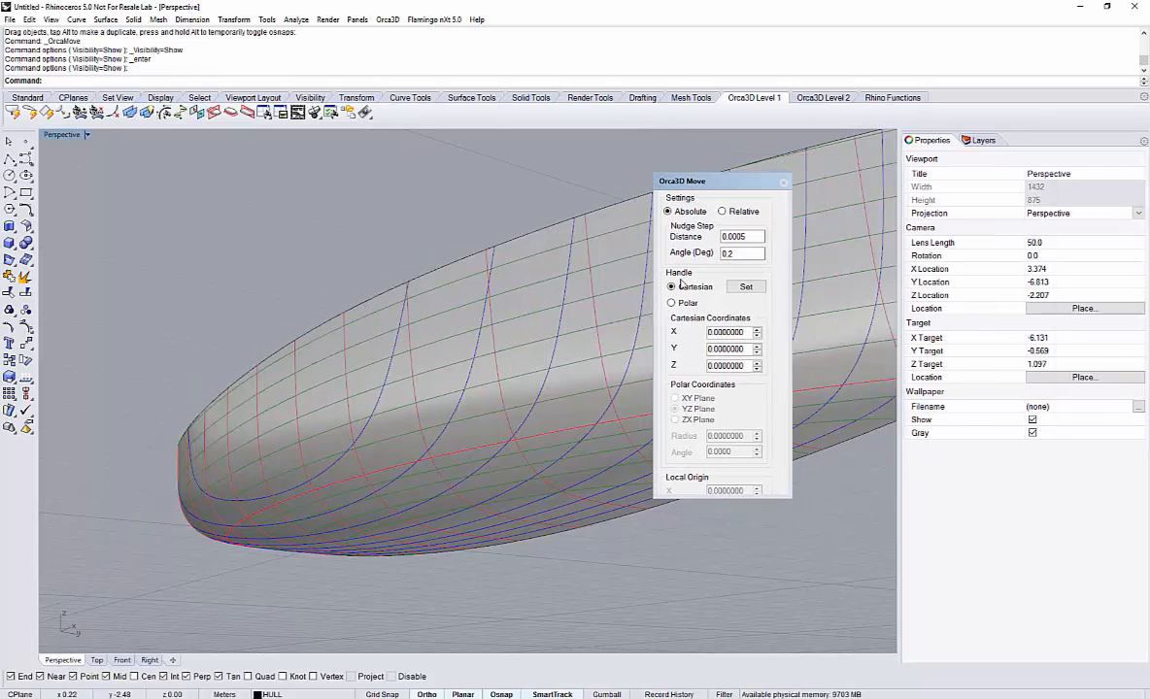
click(578, 316)
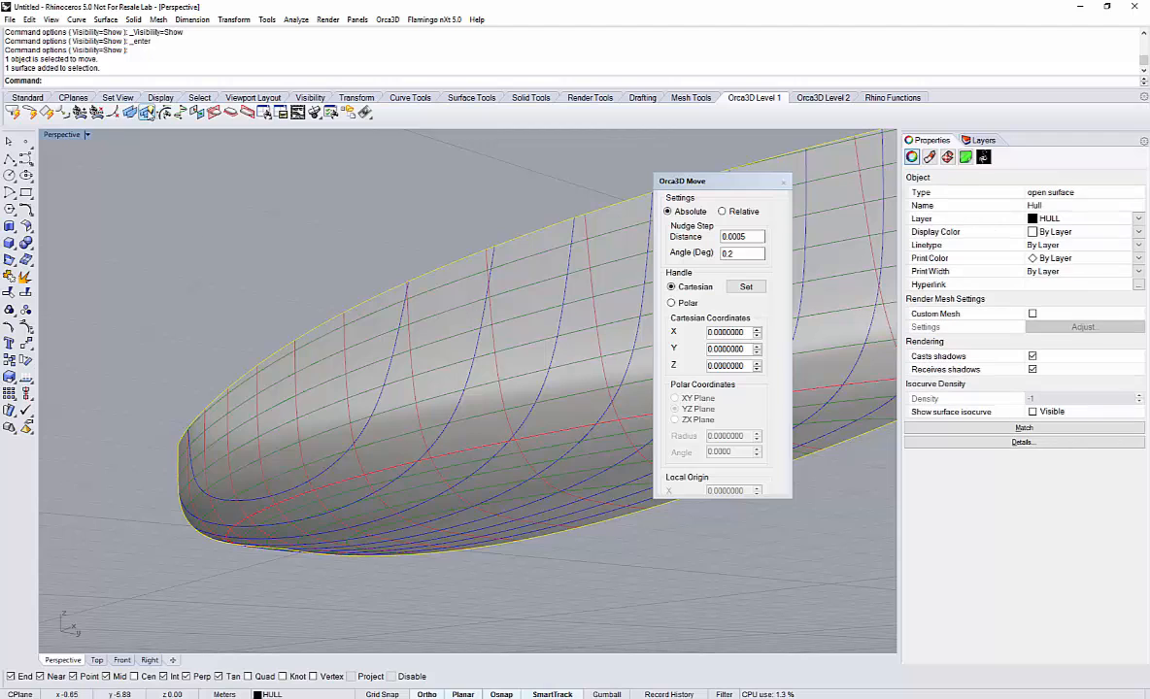
click(164, 113)
Select the control point near the aft end of the waterline and examine its coordinates and nudge step distance.
click(330, 468)
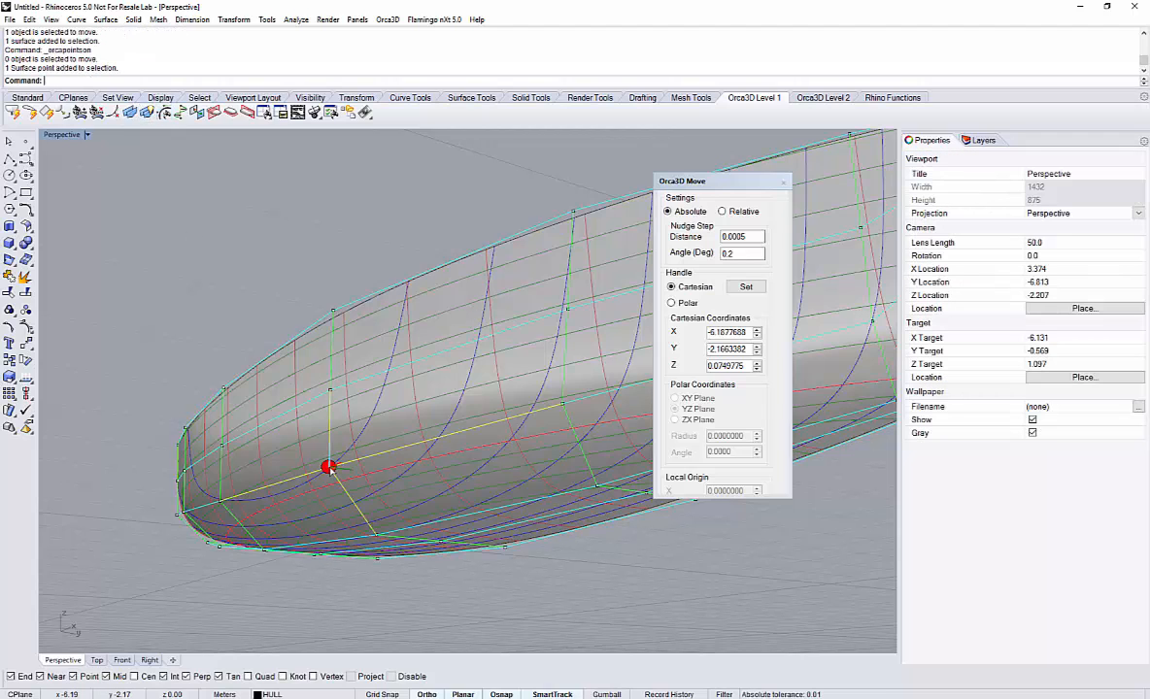
click(743, 240)
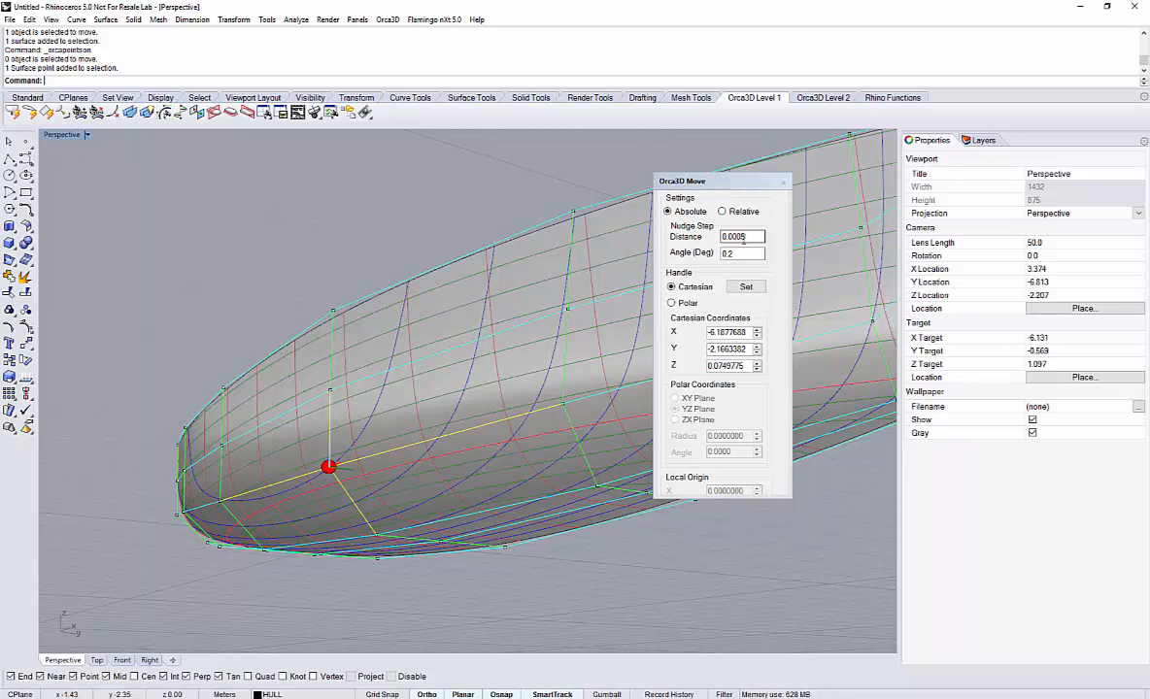
click(339, 265)
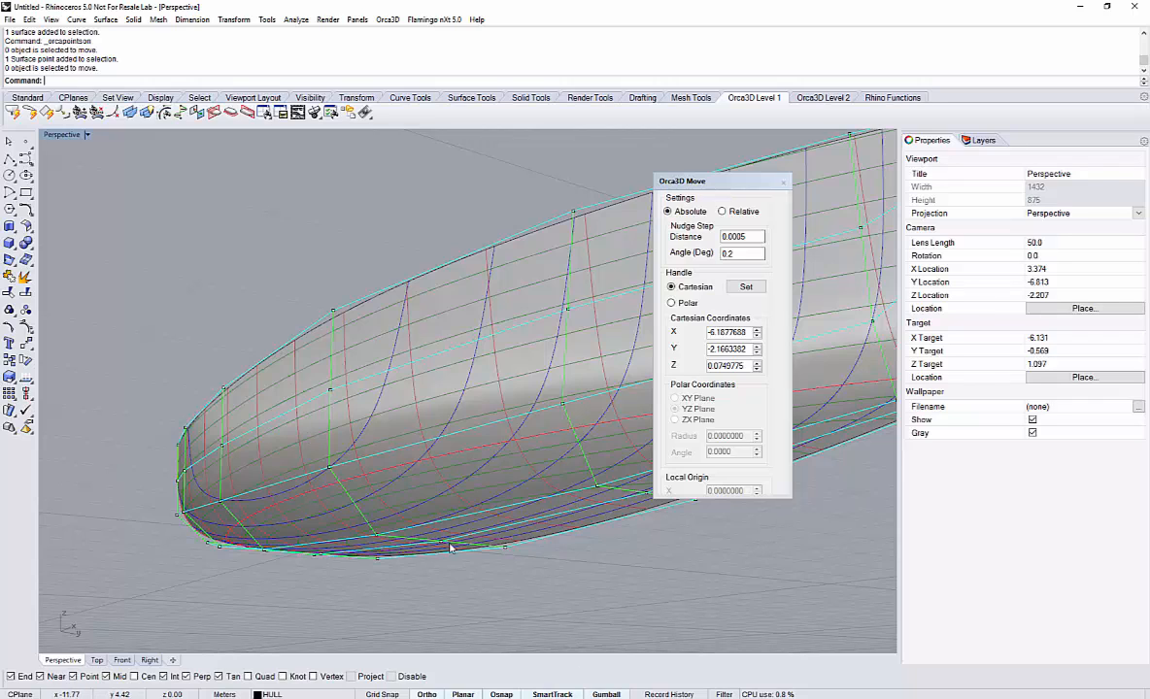
Reselect the aft control point near the waterline with the gumball on and view it up close from the side.
right_drag(479, 573, 424, 543)
click(340, 490)
right_drag(356, 496, 339, 504)
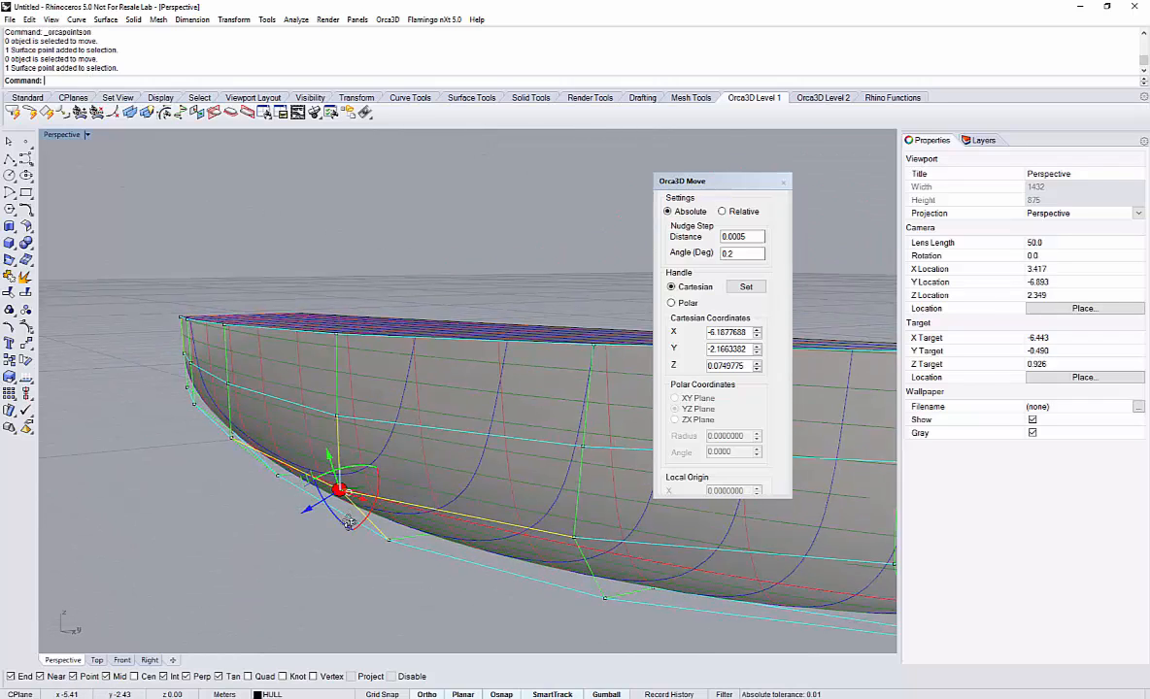
scroll(338, 504, up, 5)
scroll(338, 502, up, 3)
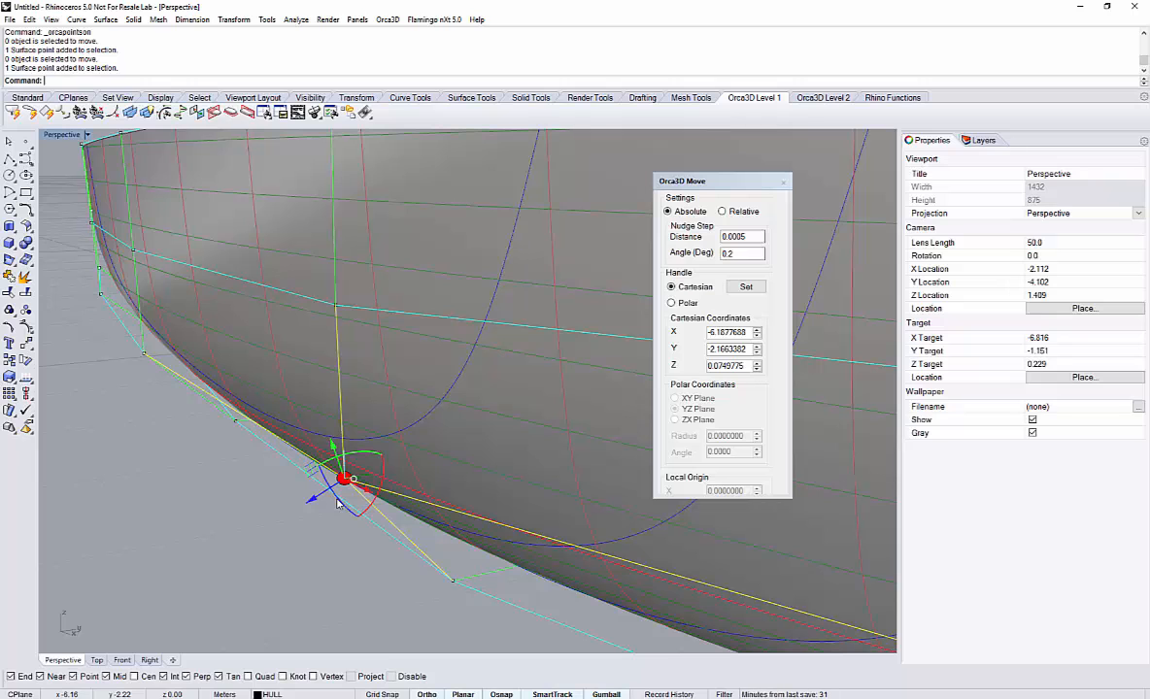
right_drag(340, 503, 367, 506)
scroll(314, 480, up, 3)
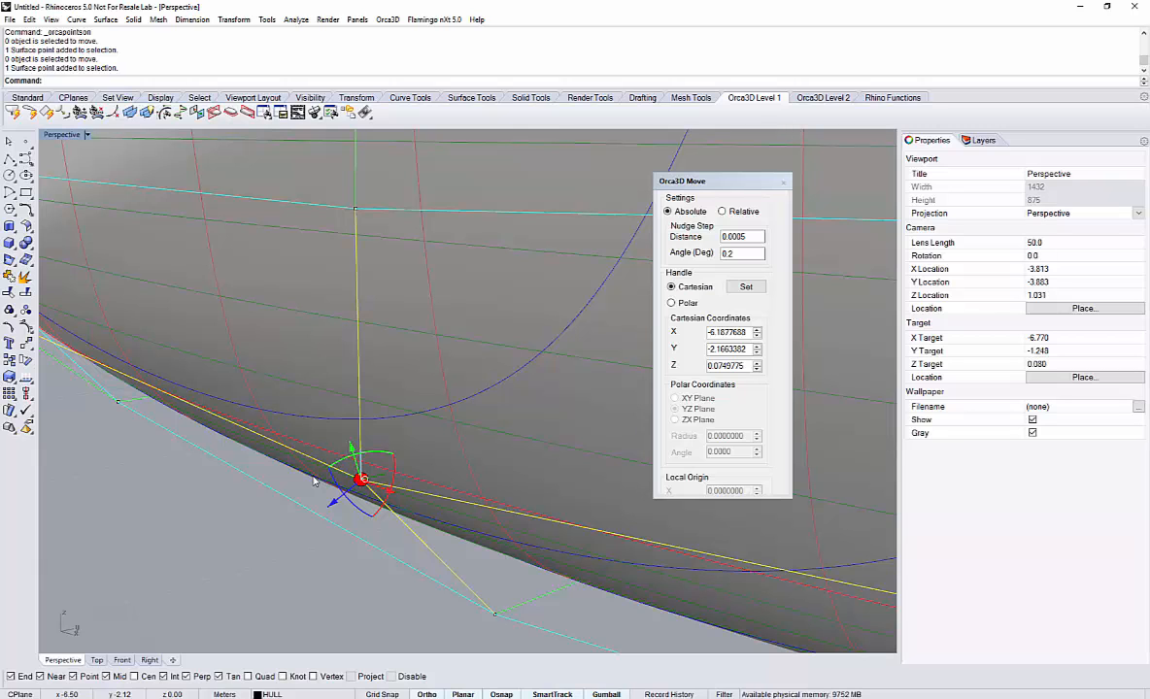
right_drag(365, 479, 410, 457)
Align the gumball of the selected control point to the CPlane.
click(359, 483)
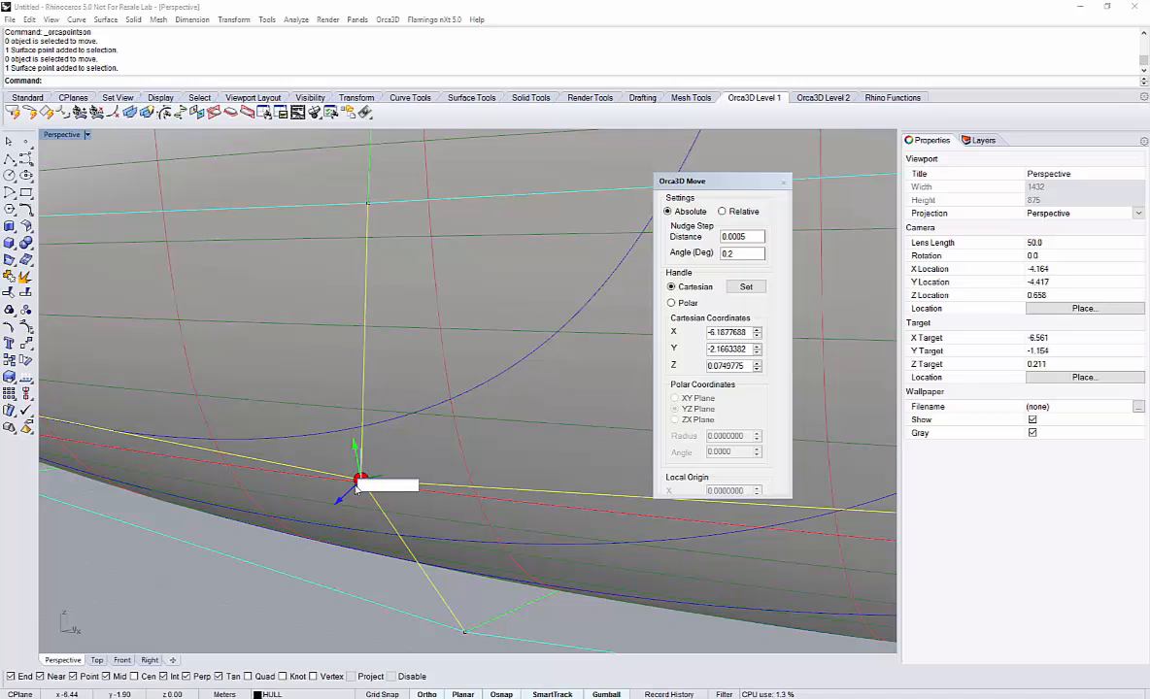
click(377, 505)
right_drag(356, 493, 412, 478)
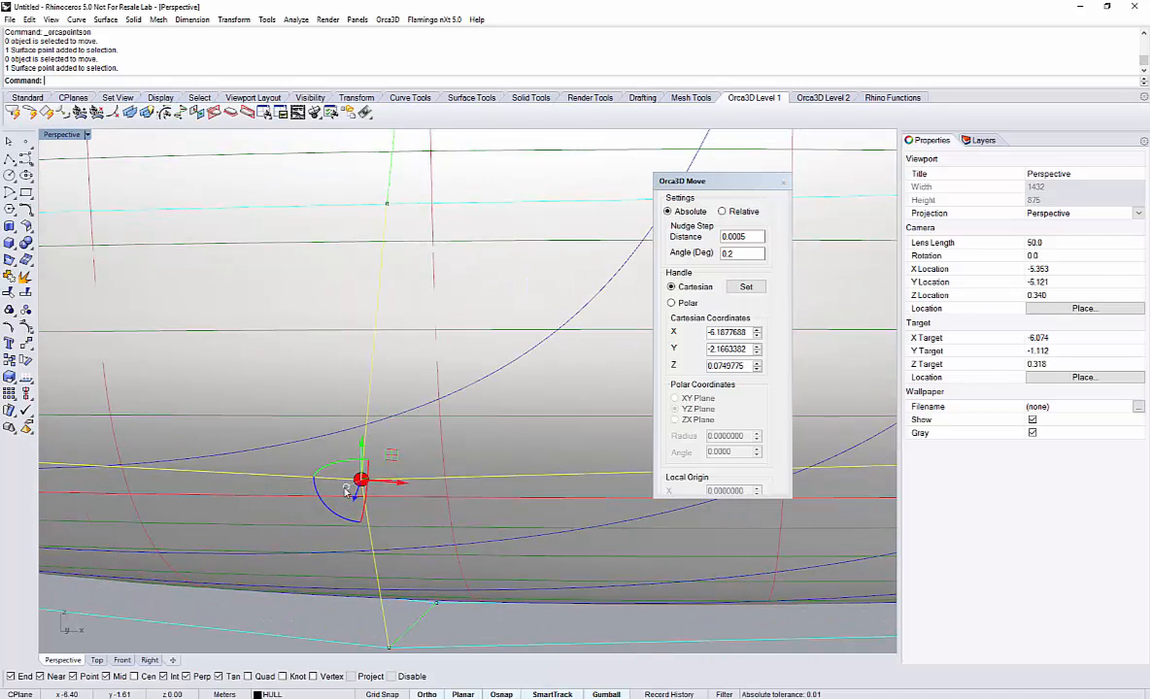
right_click(347, 491)
key(Escape)
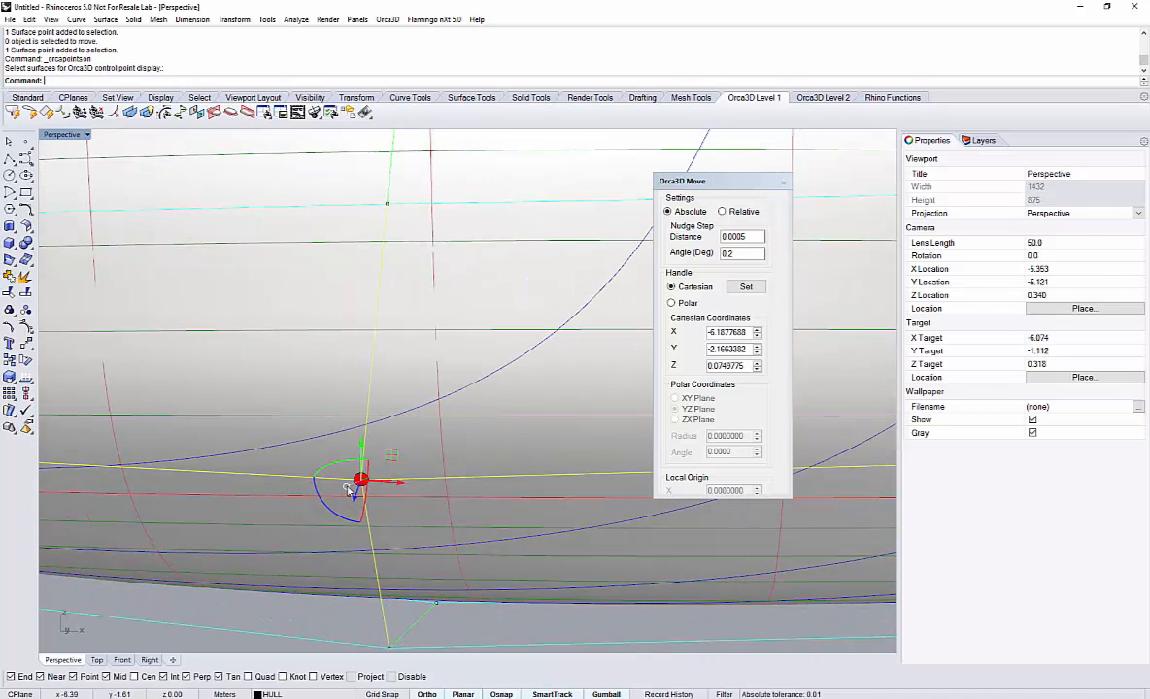
click(347, 486)
click(393, 392)
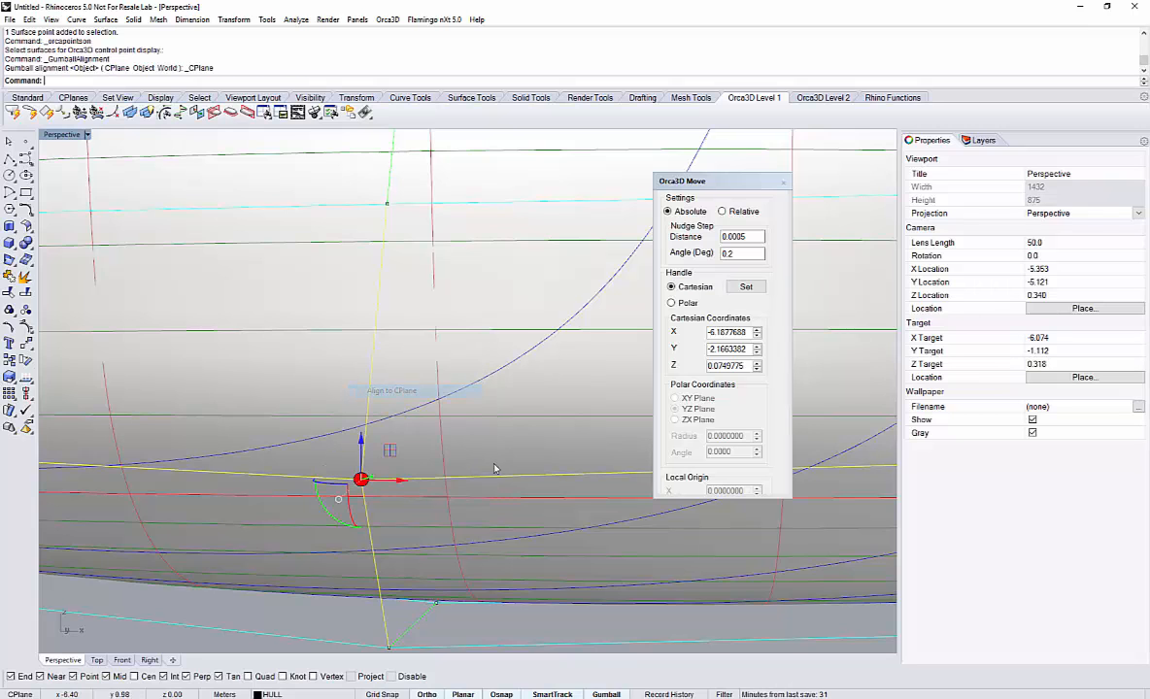
Try moving the aft control point along the gumball axes, and undo both moves.
right_drag(495, 464, 382, 480)
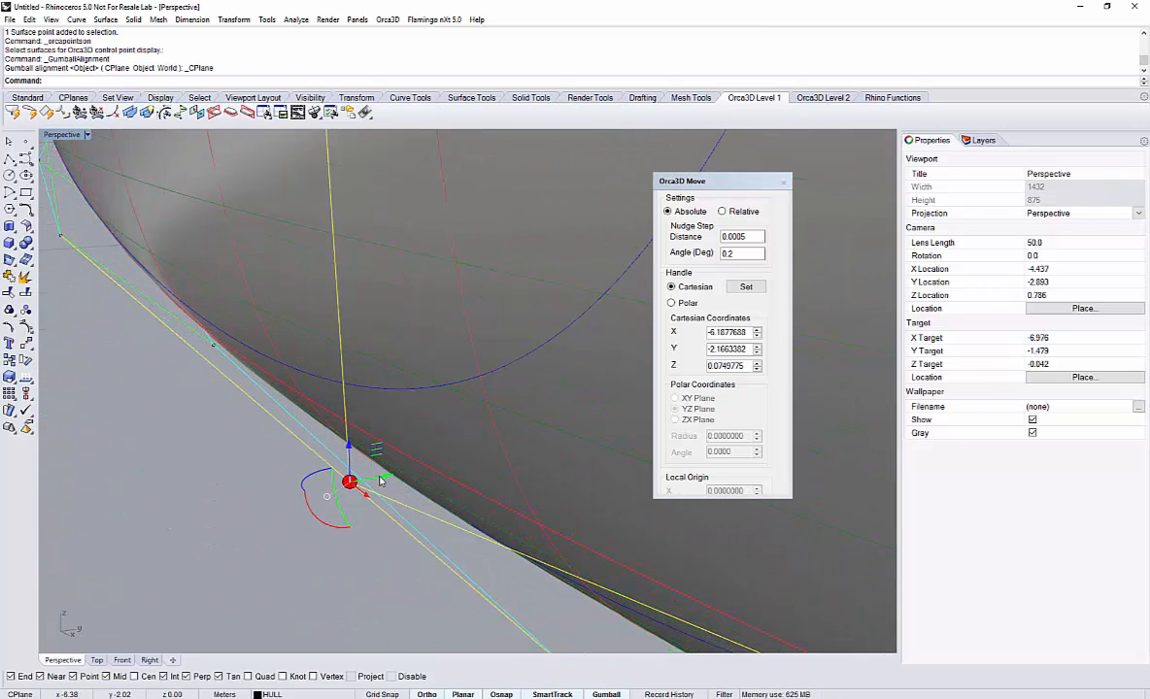
mouse_move(382, 480)
mouse_down()
mouse_move(310, 483)
mouse_move(294, 496)
mouse_move(327, 488)
mouse_move(302, 457)
mouse_move(298, 408)
mouse_up()
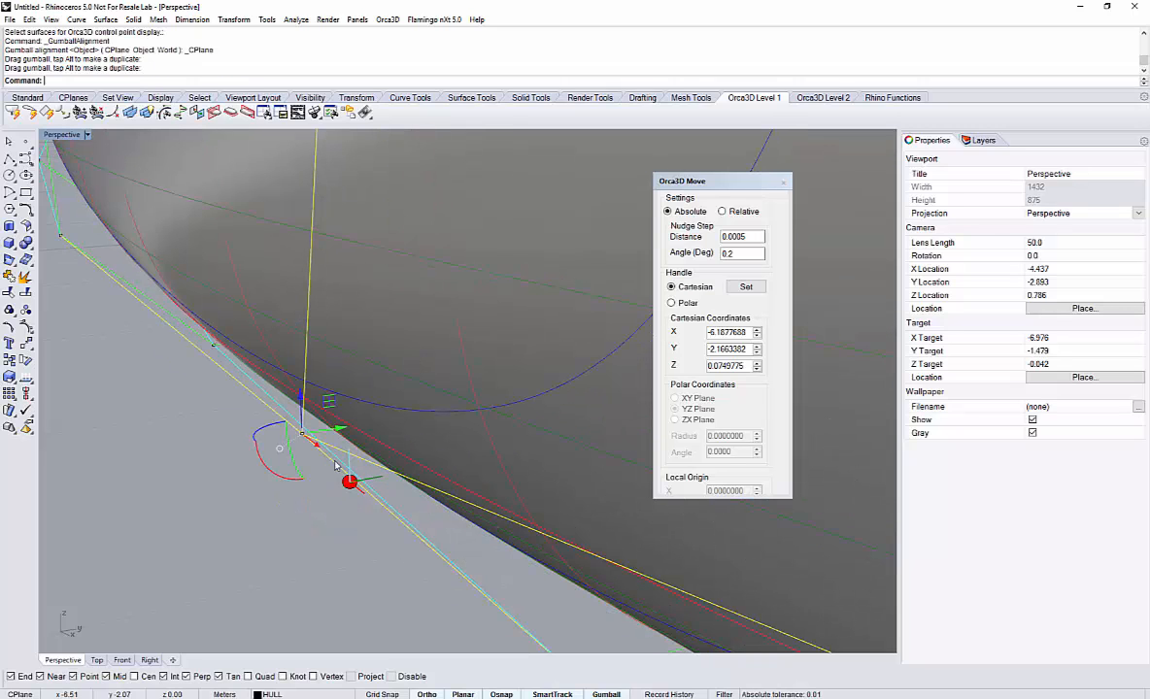
key(ctrl+z)
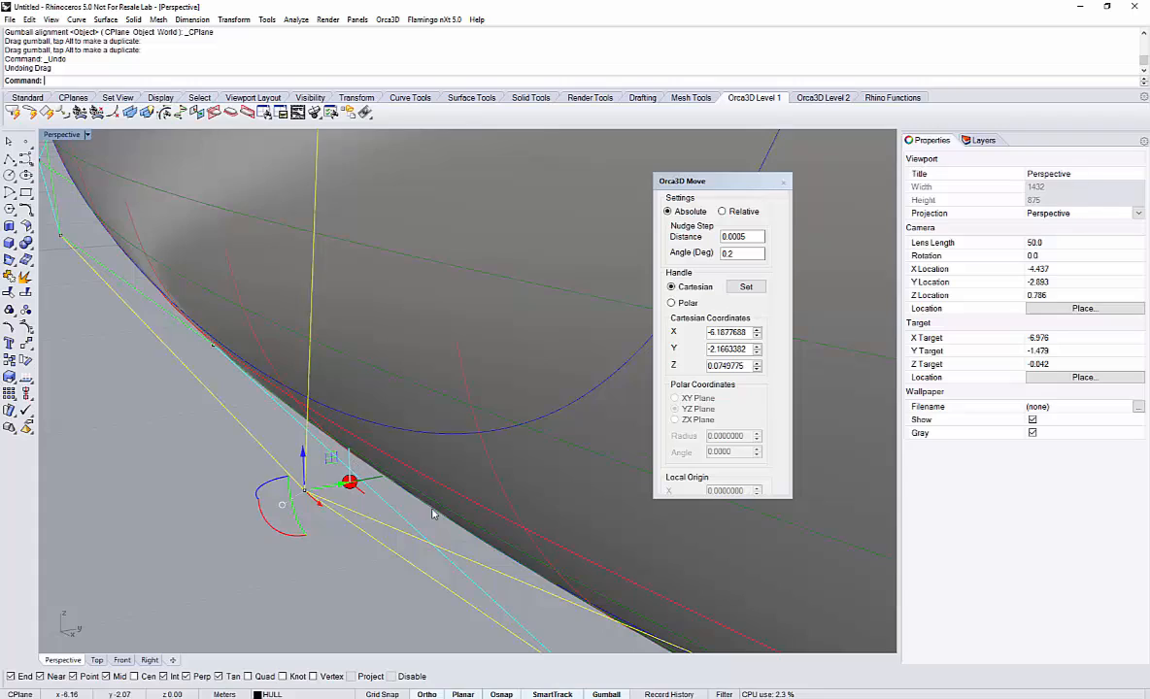
right_drag(328, 510, 385, 539)
key(ctrl+z)
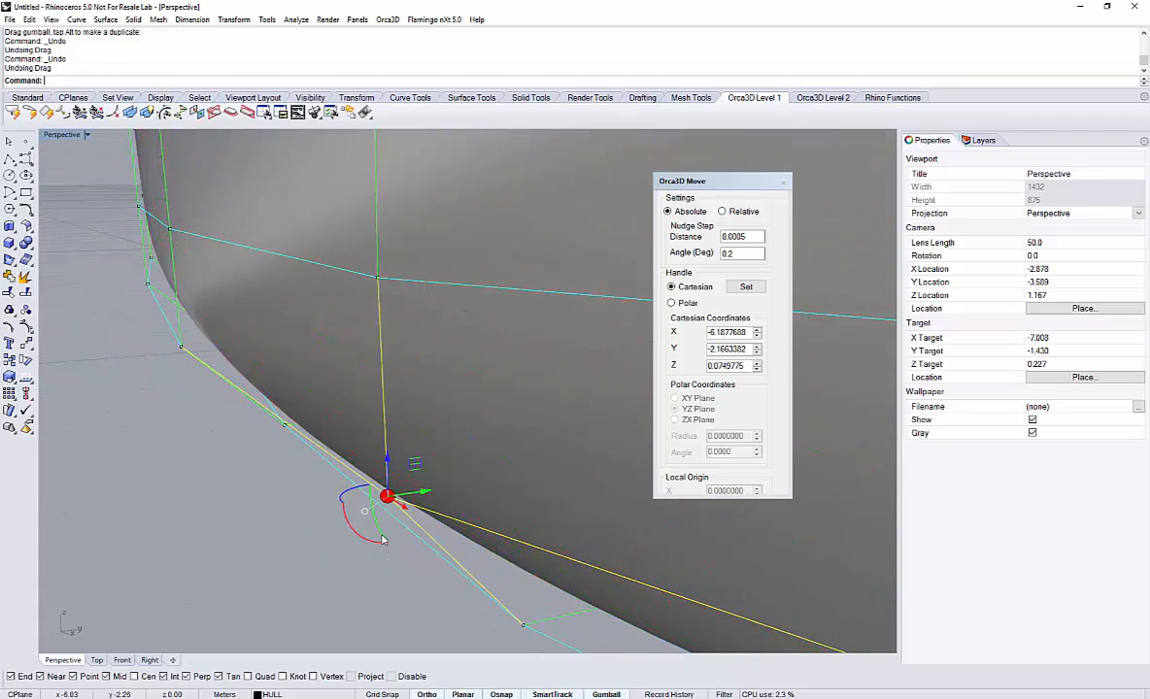
Hide the hull's control points and close the Orca3D Move window.
key(Escape)
right_drag(348, 491, 394, 422)
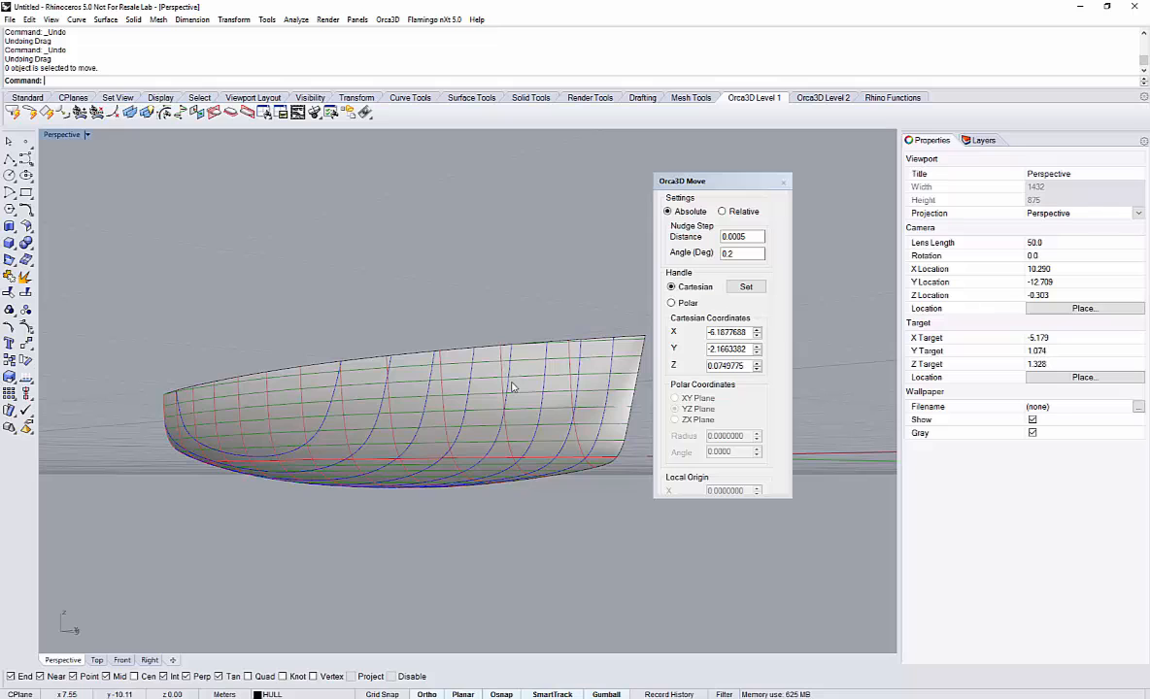
click(783, 183)
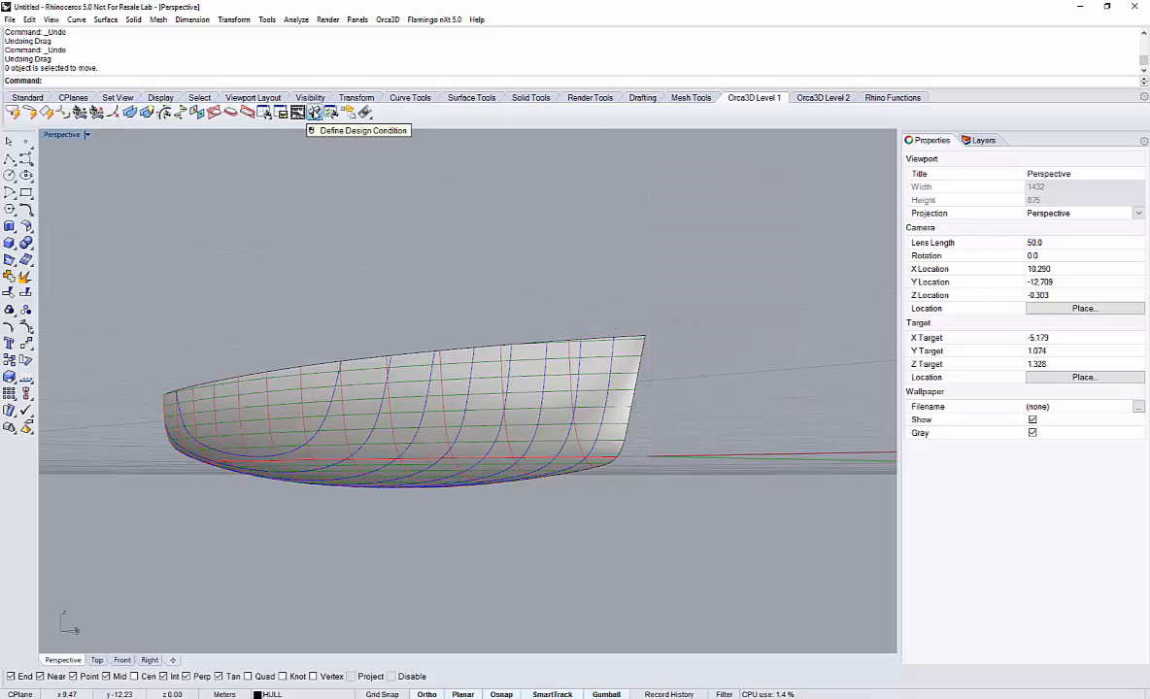
Start an Orca3D hydrostatics and stability analysis on the whole hull.
click(314, 111)
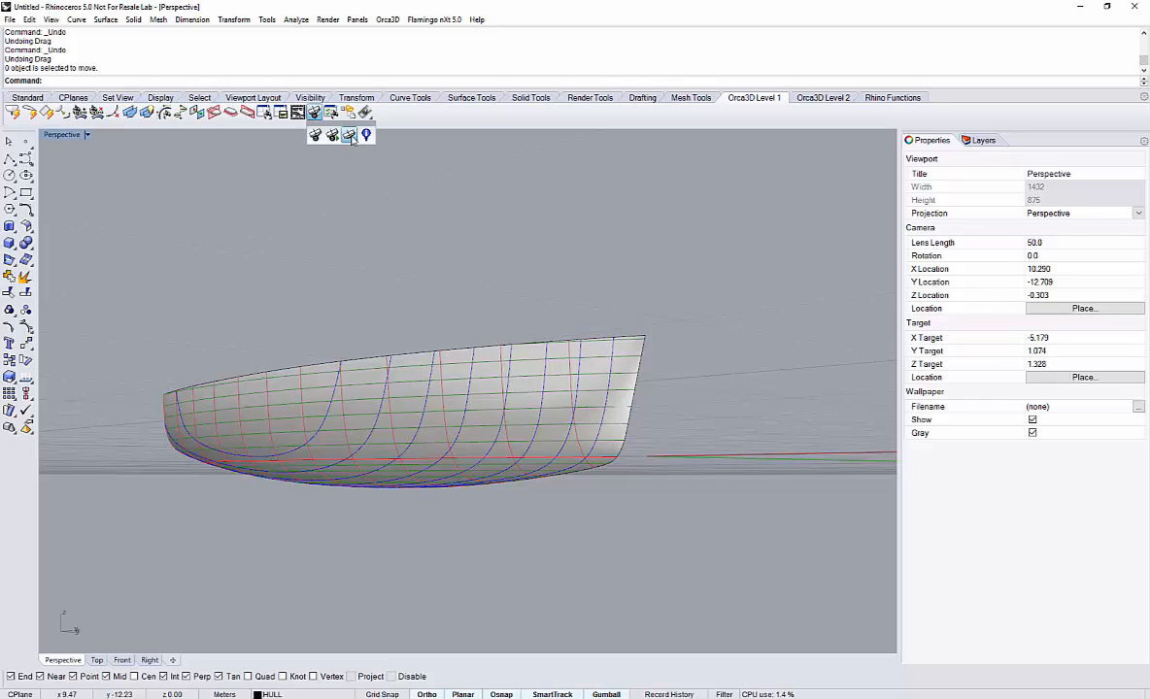
click(350, 136)
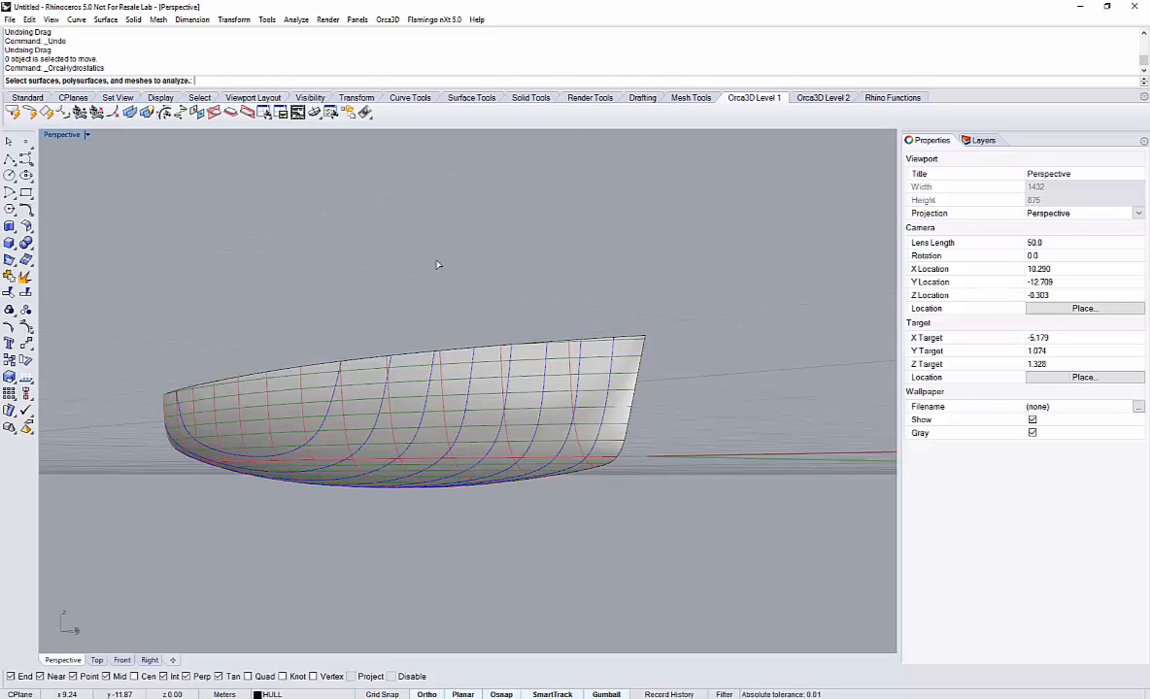
drag(97, 293, 739, 520)
key(Return)
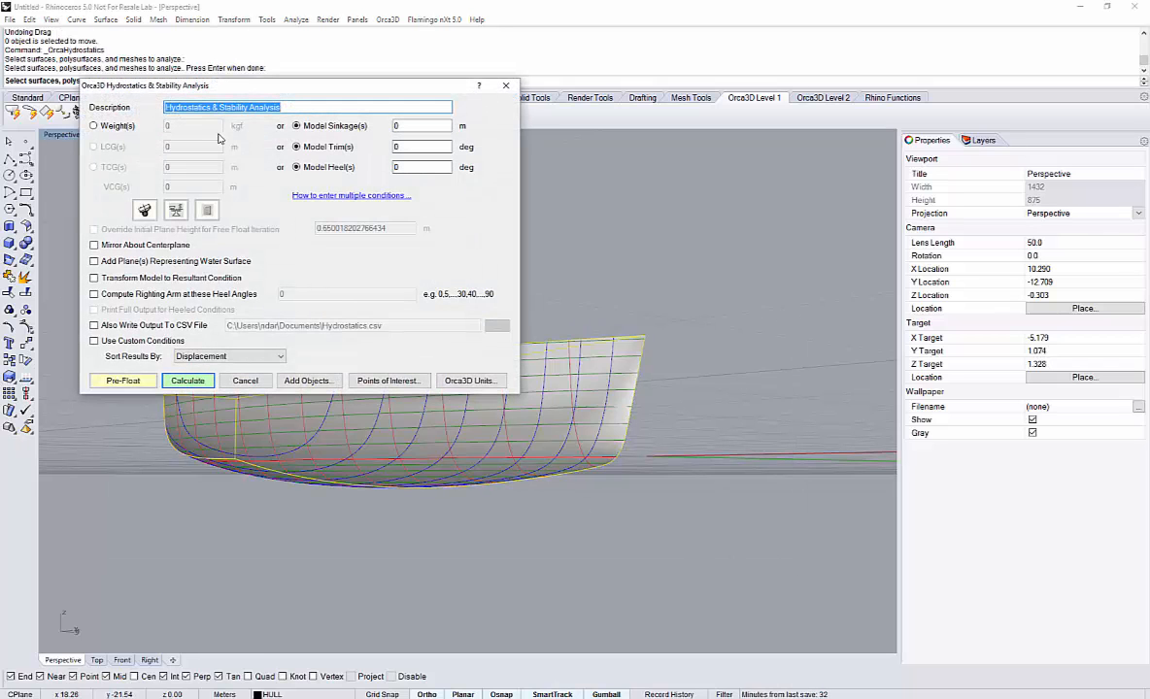
Set the analysis to mirror about the centerplane and add planes representing the water surface.
drag(243, 91, 337, 128)
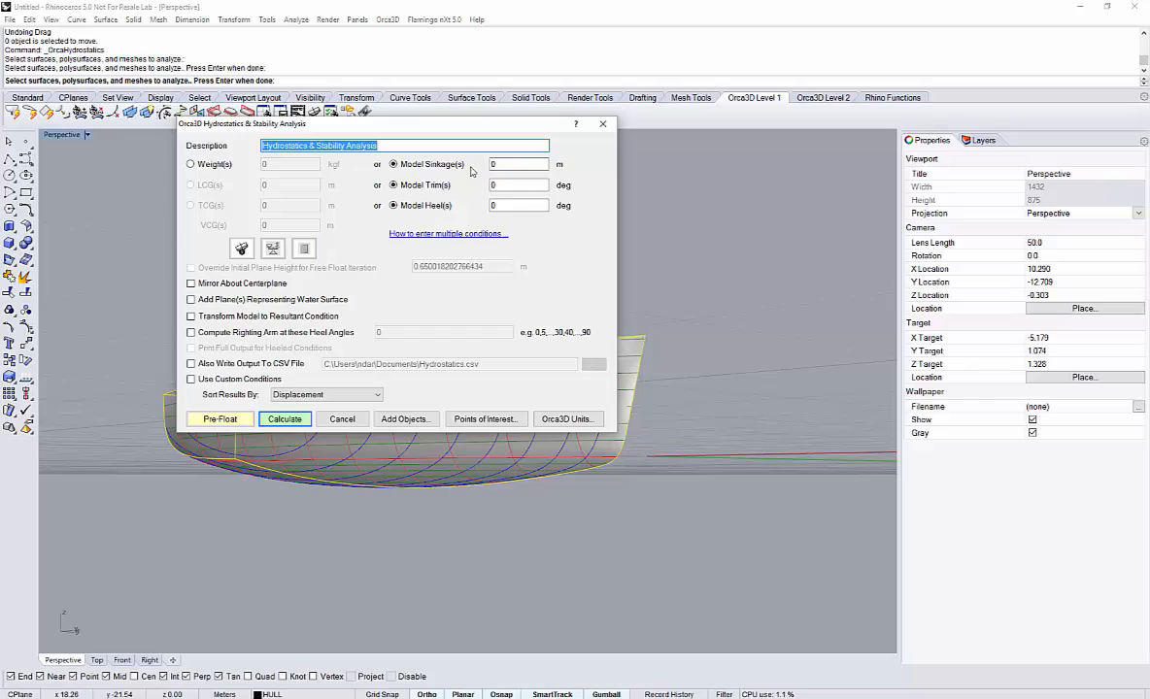
click(191, 282)
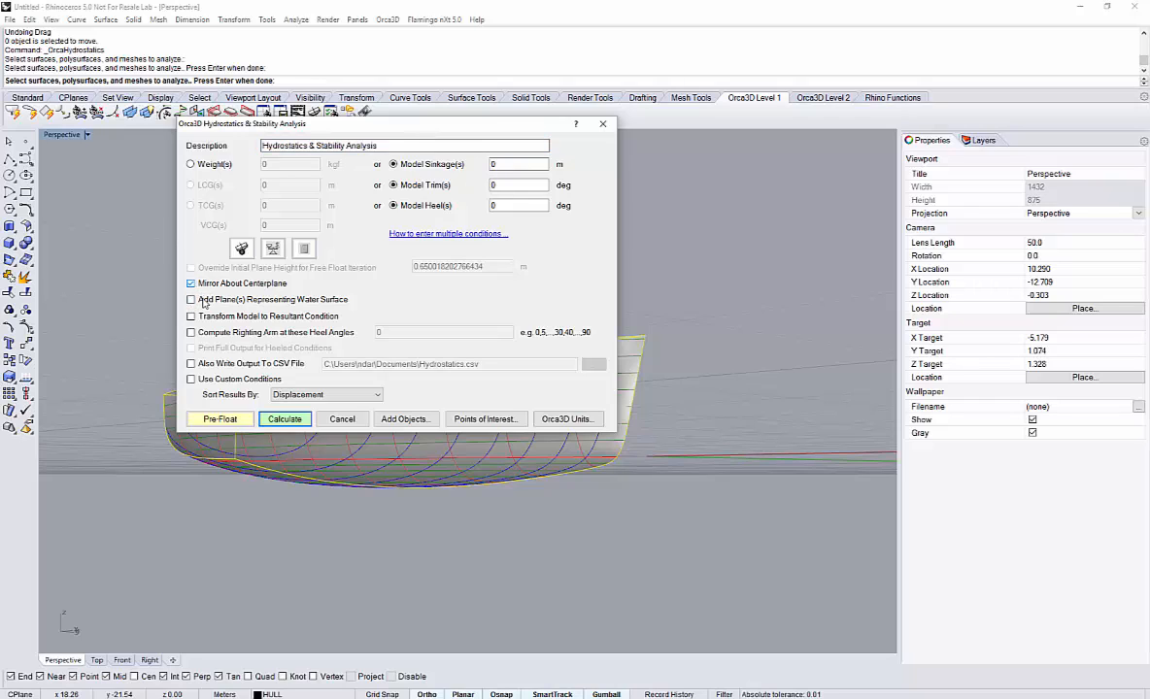
click(191, 300)
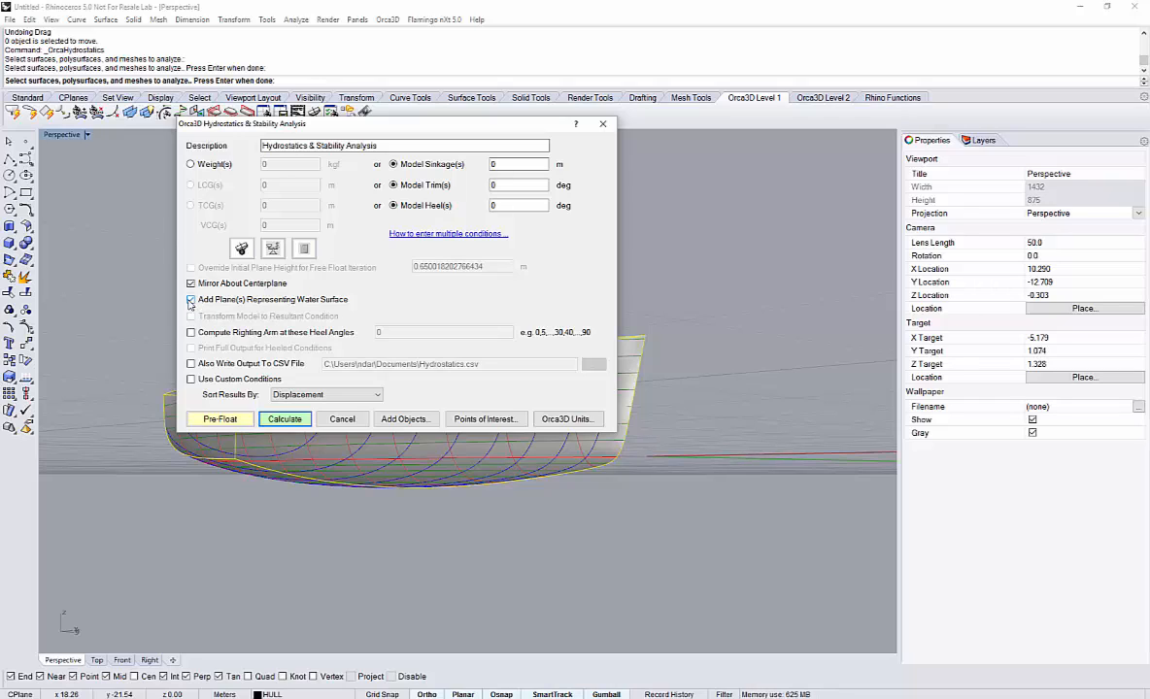
Enter model sinkages of -0.1, 0 and 0.1 m for the analysis.
click(496, 164)
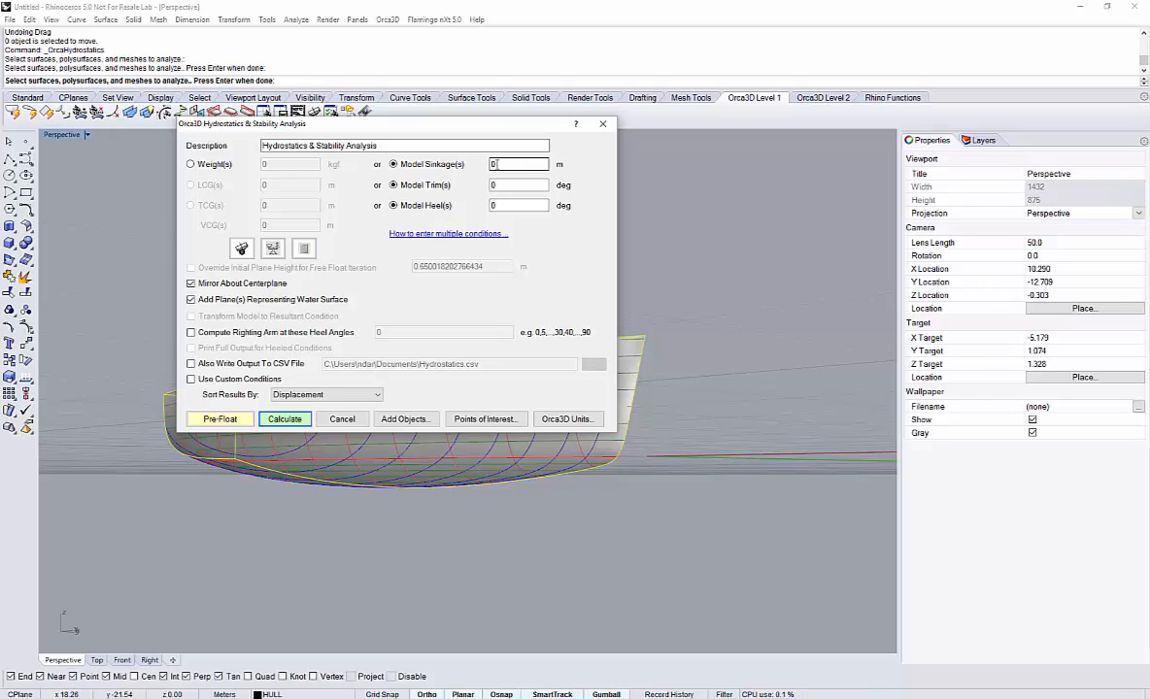
drag(497, 164, 453, 163)
text(-1)
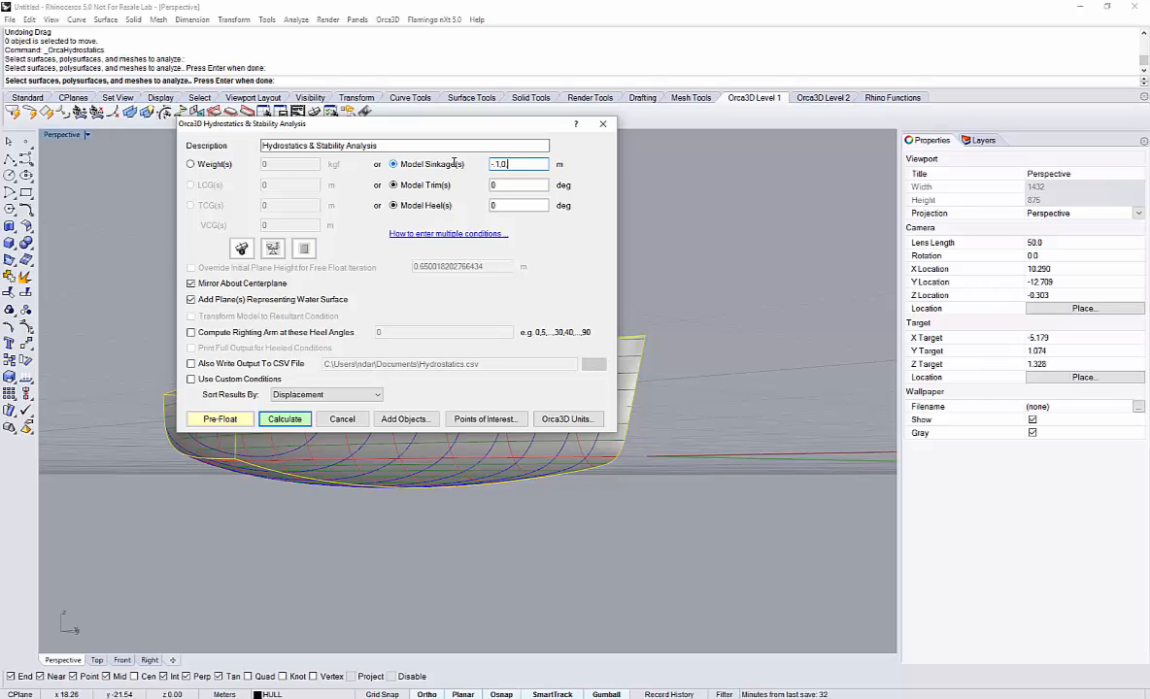
text(.1)
Run all the Pre-Float checks and calculate the hydrostatics for the hull.
click(217, 420)
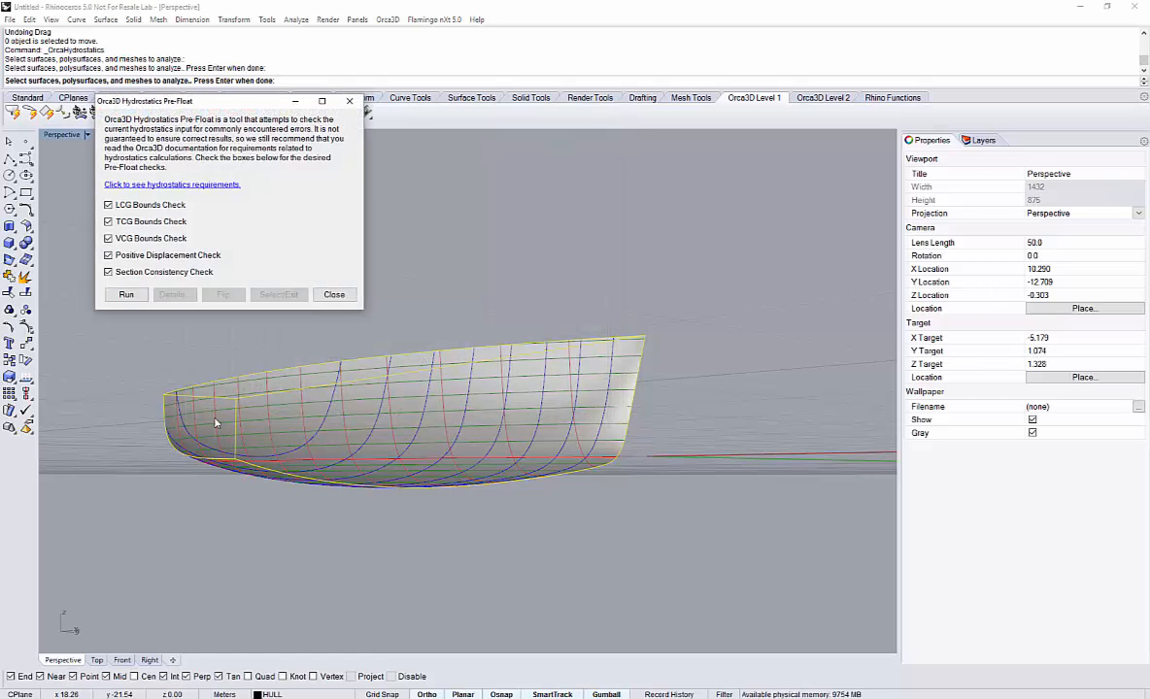
click(128, 294)
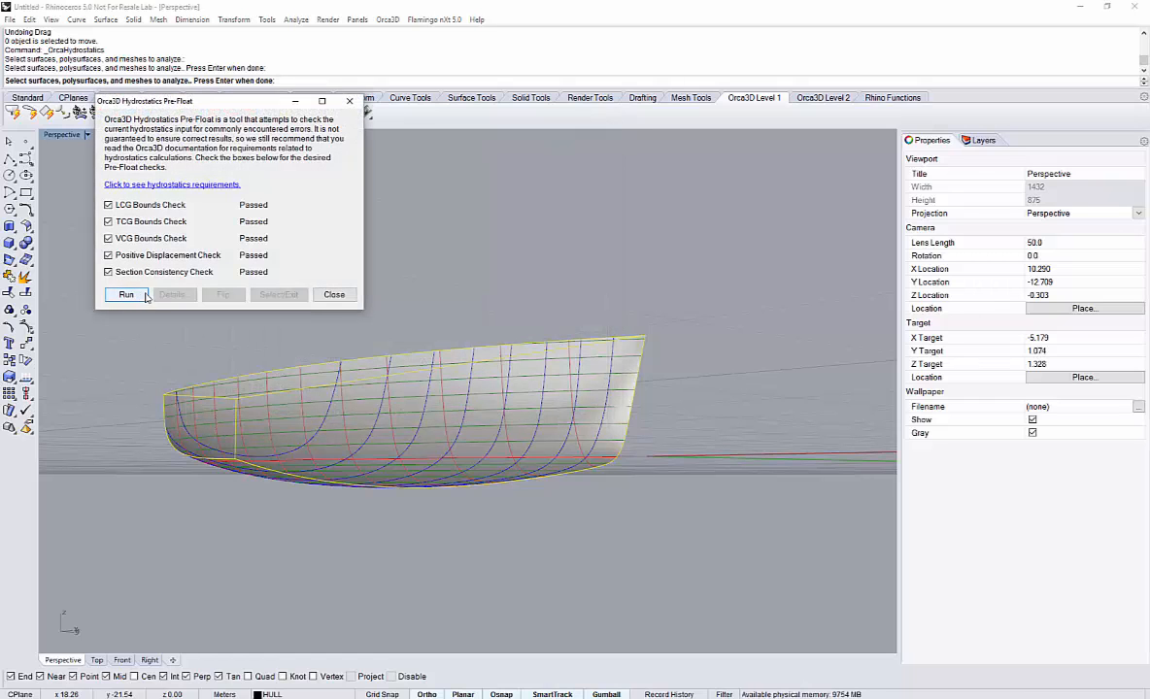
click(346, 300)
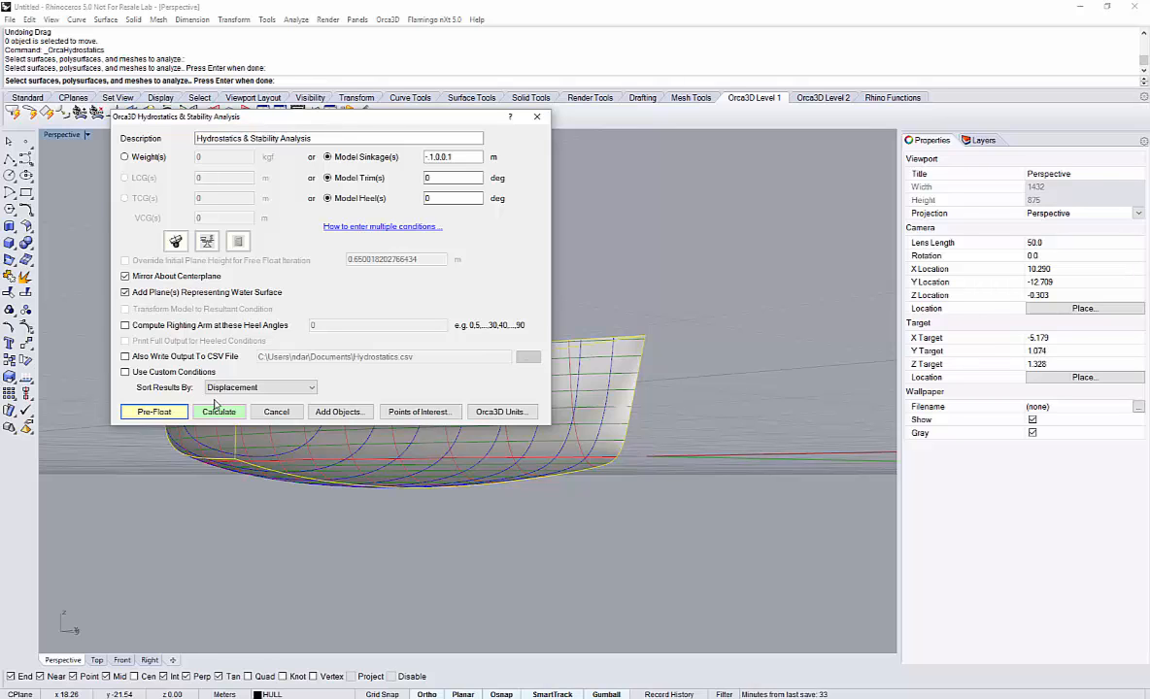
click(217, 413)
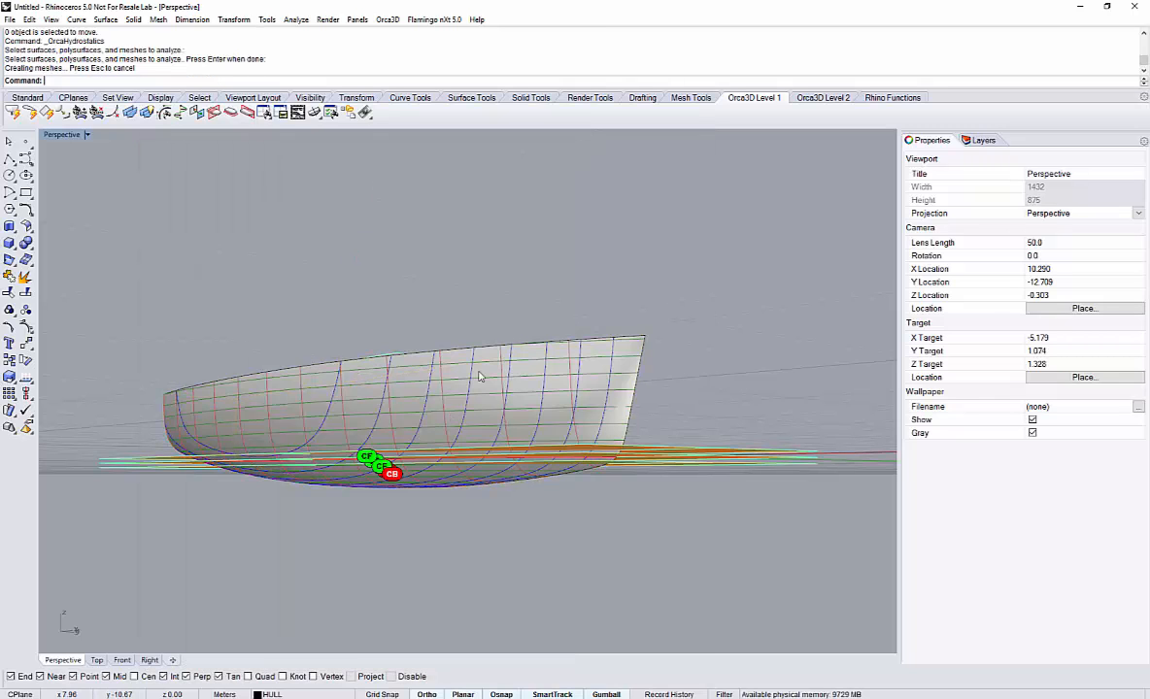
right_drag(528, 406, 573, 432)
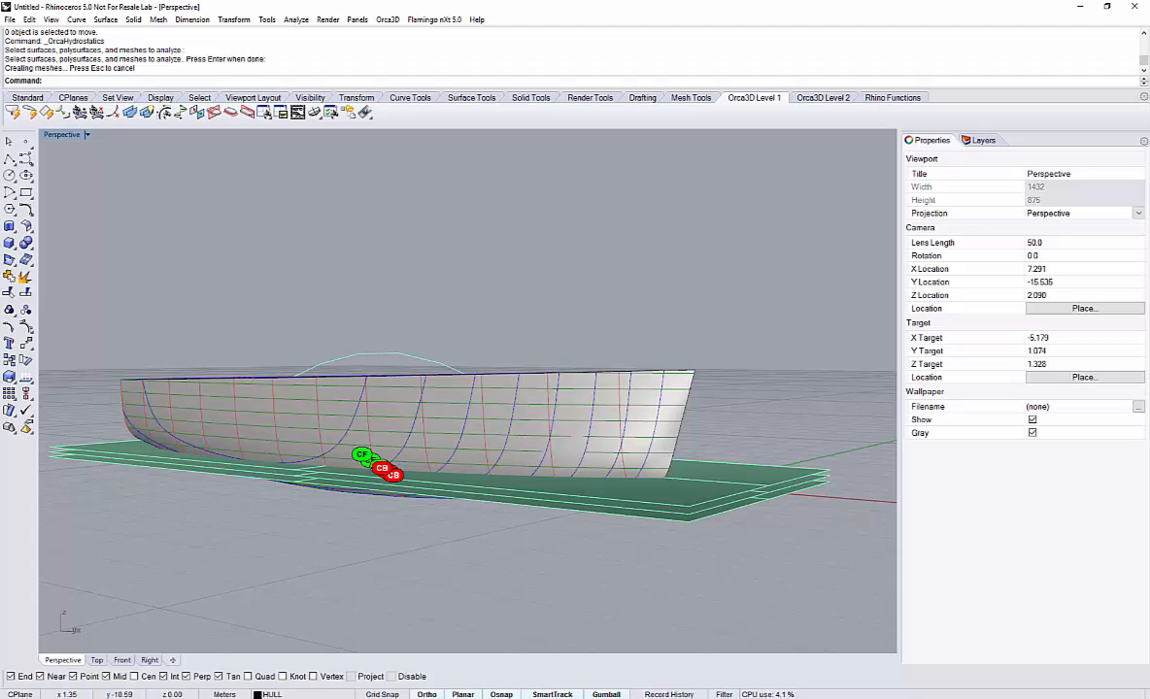
Maximize the Hydrostatics & Stability Results report and examine its condition summary and curves of form.
mouse_move(205, 697)
click(266, 668)
drag(405, 152, 356, 53)
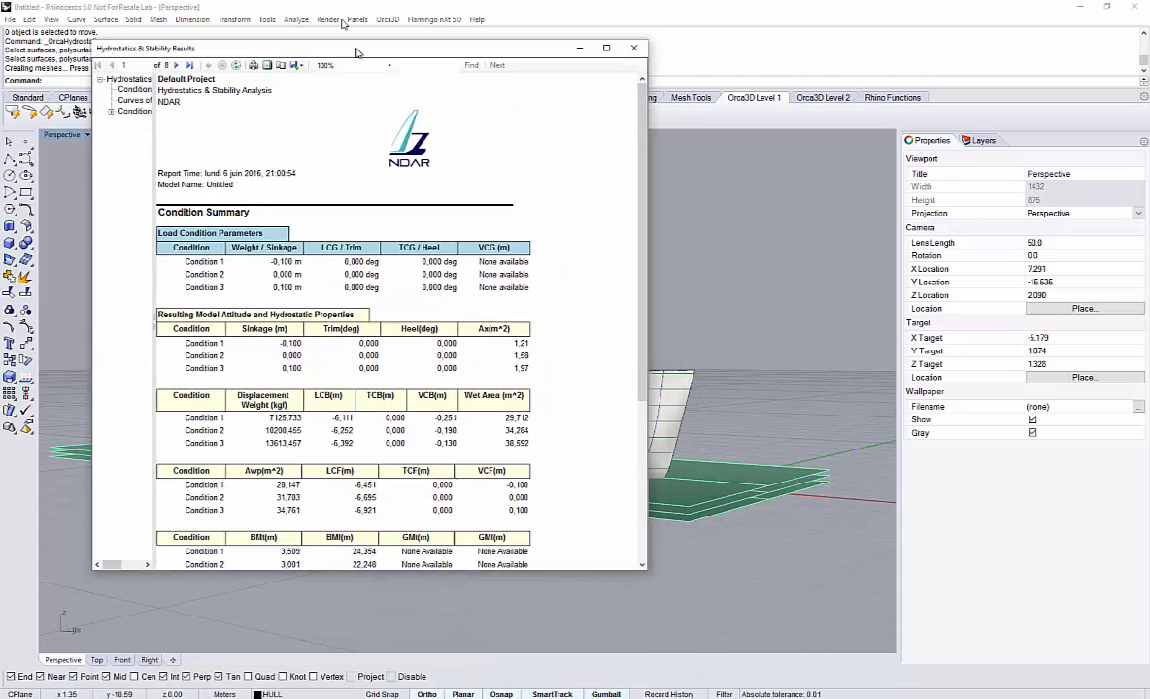
double_click(356, 53)
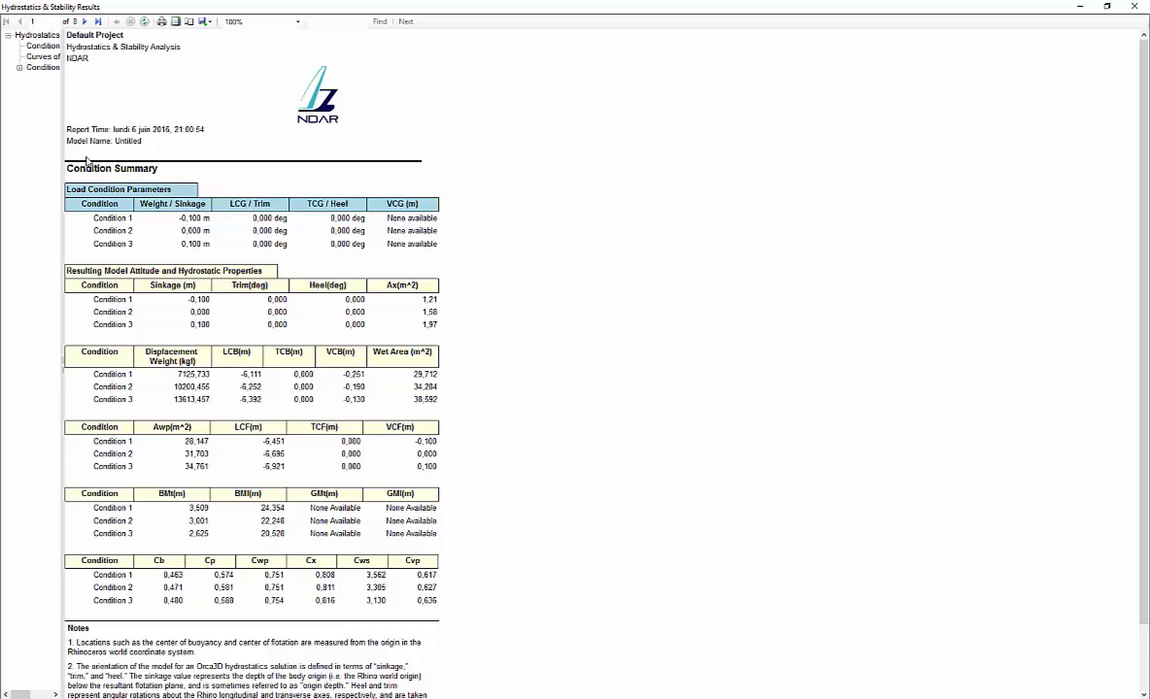
click(39, 57)
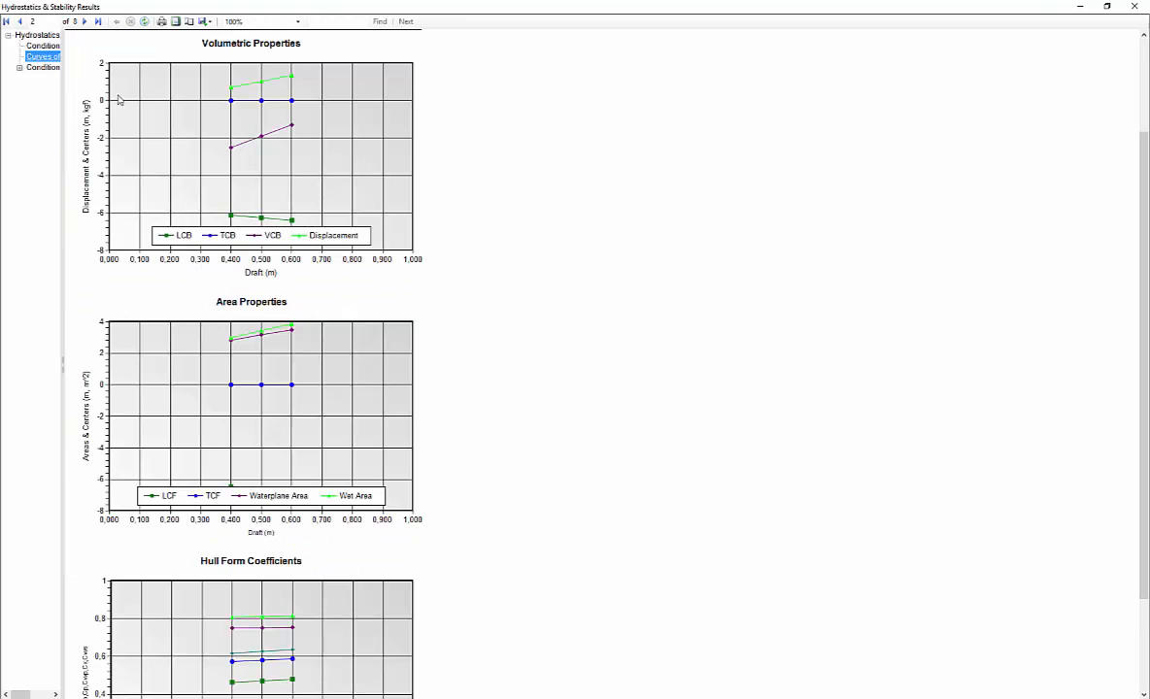
scroll(436, 228, down, 5)
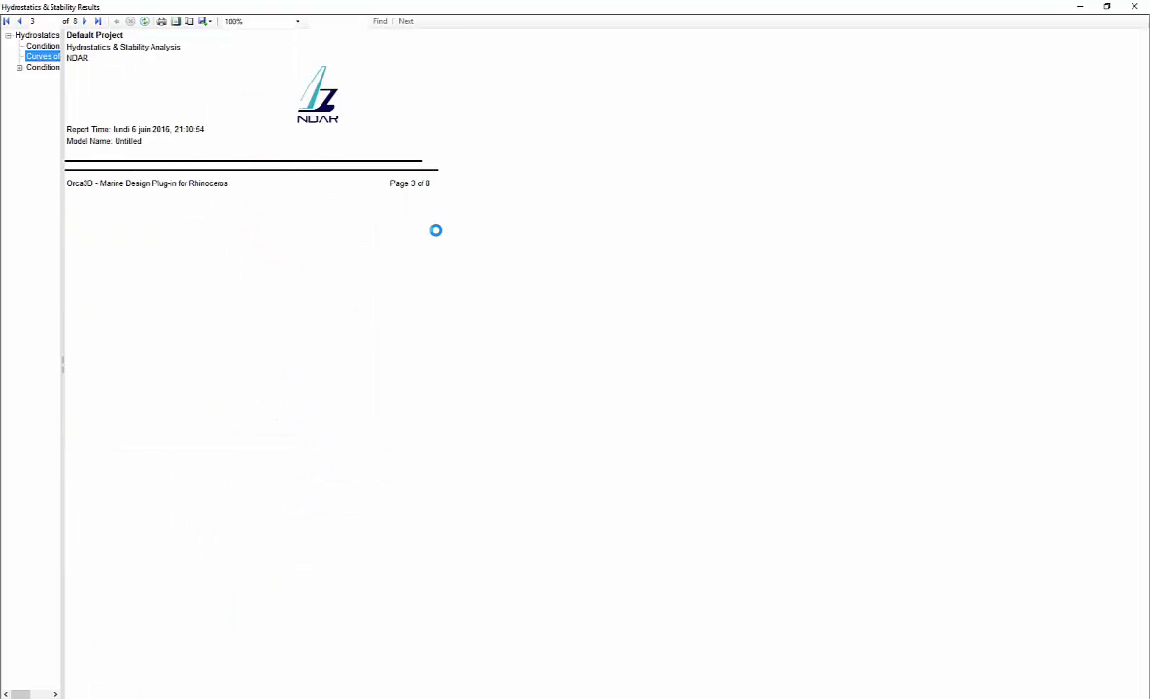
scroll(436, 234, up, 2)
Examine the condition details for Condition 1 and the station data for Condition 2 in the report.
click(19, 67)
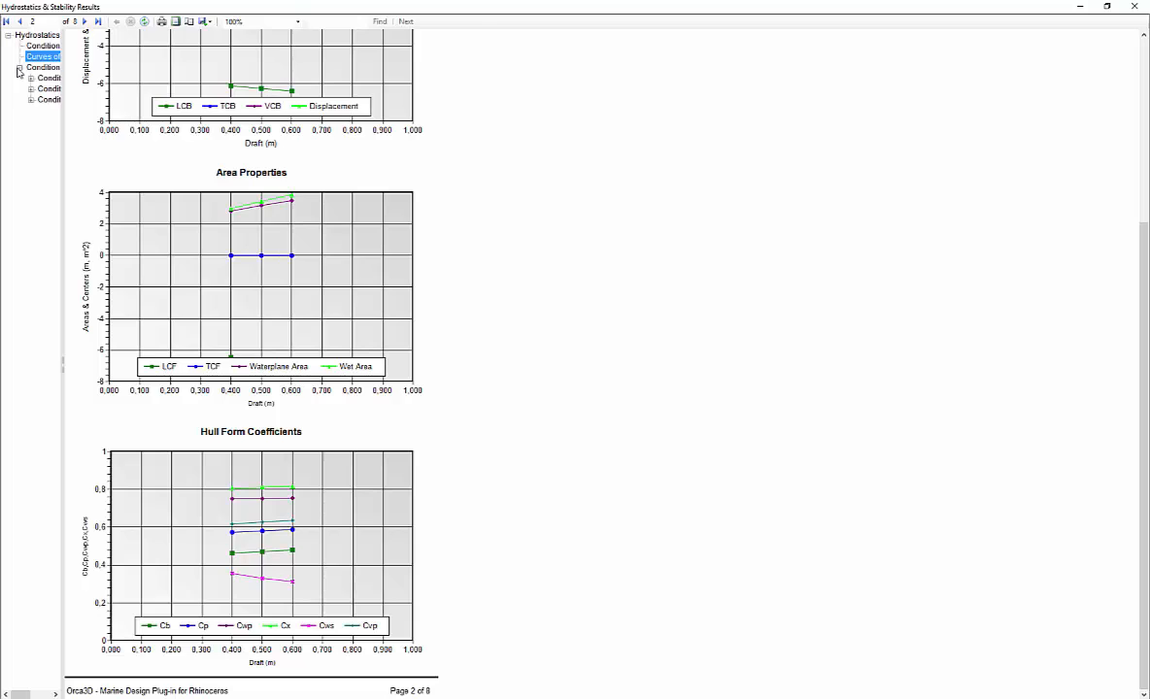
click(48, 78)
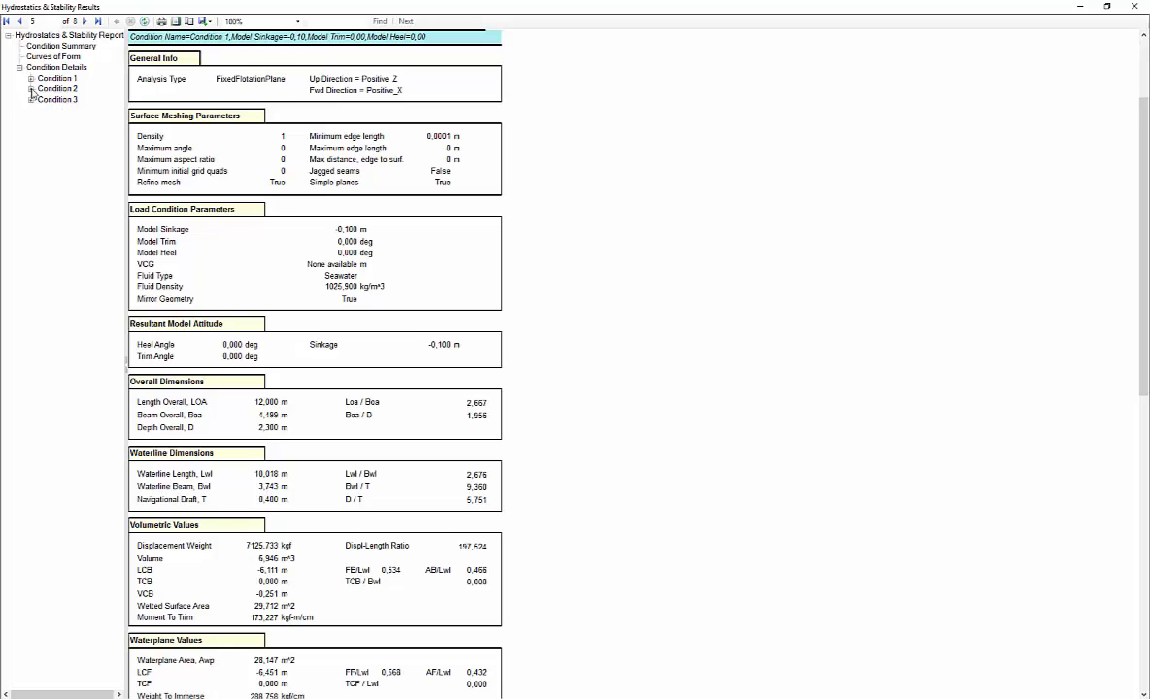
click(31, 89)
click(82, 99)
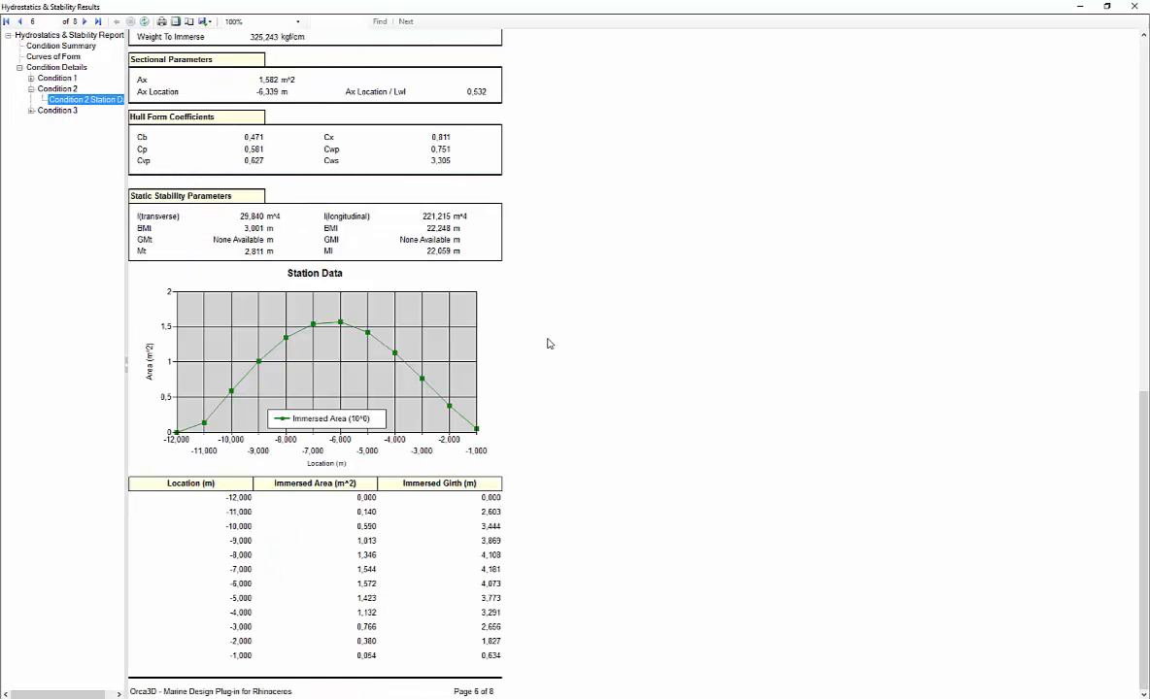
scroll(505, 319, up, 4)
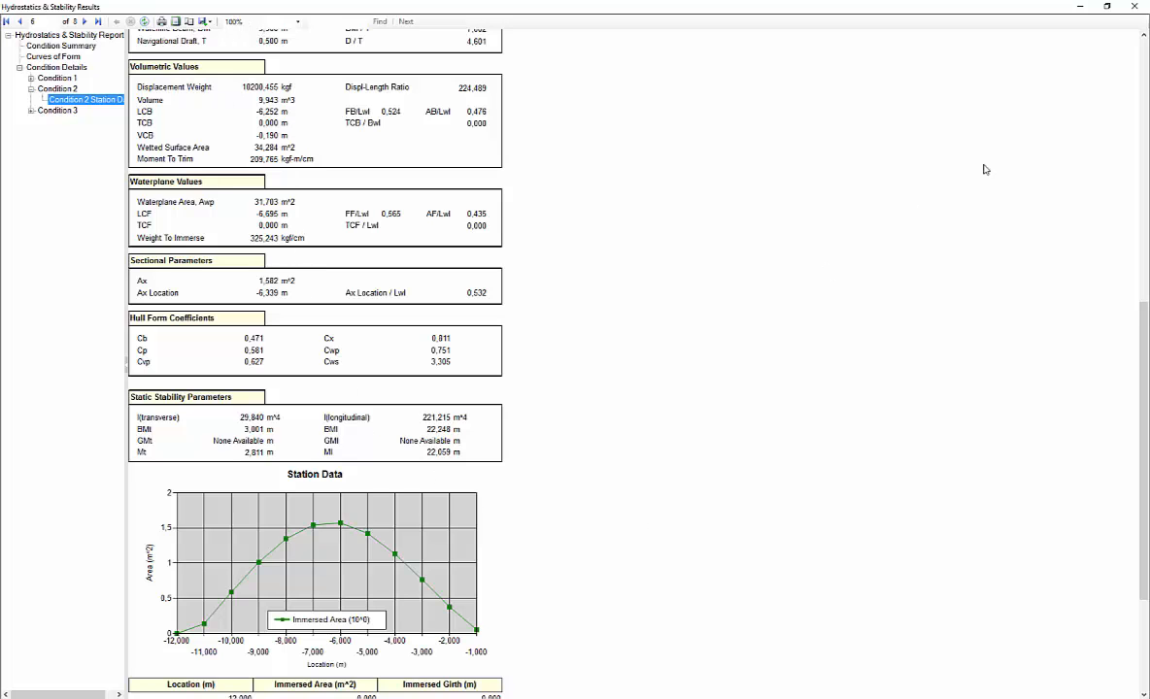
Close the report and delete the water planes, curves and text dots created by the analysis.
click(1134, 12)
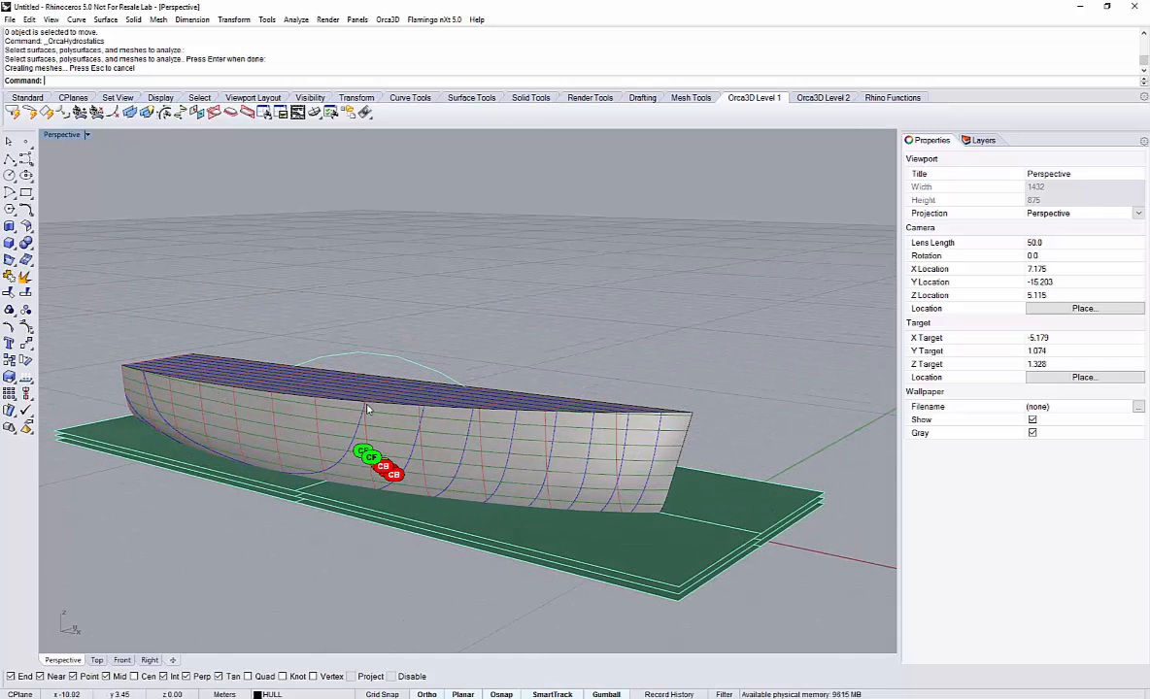
drag(787, 595, 697, 539)
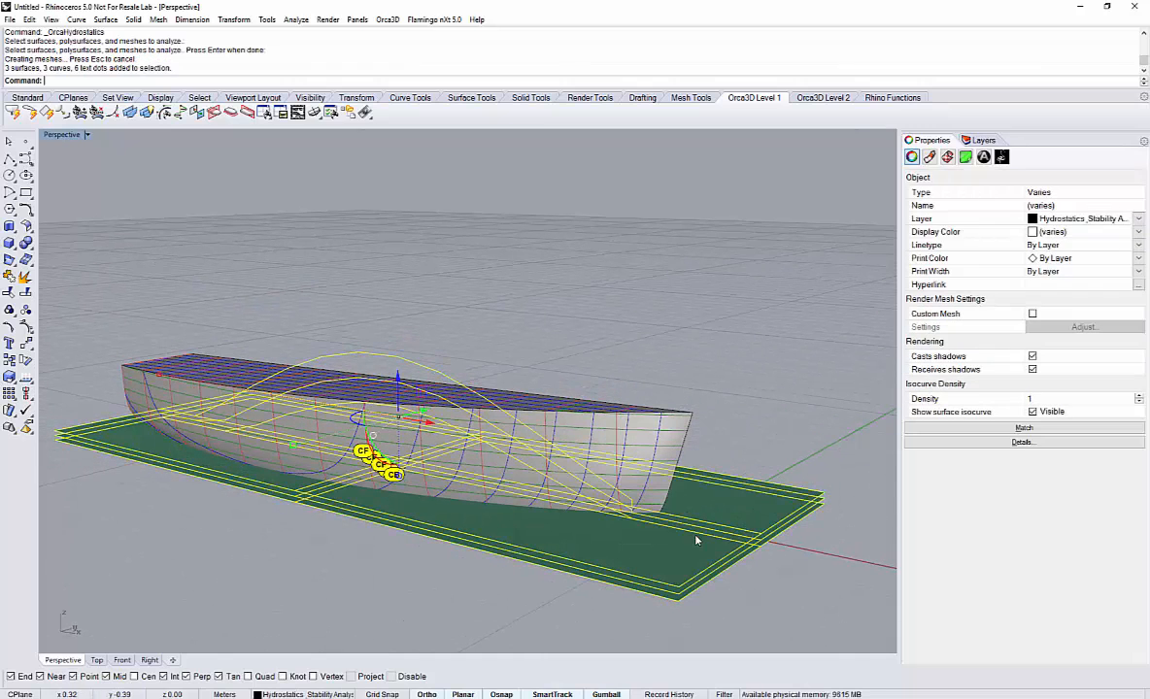
key(Delete)
Start another hydrostatics and stability analysis on the whole hull and enable custom conditions.
right_click(483, 88)
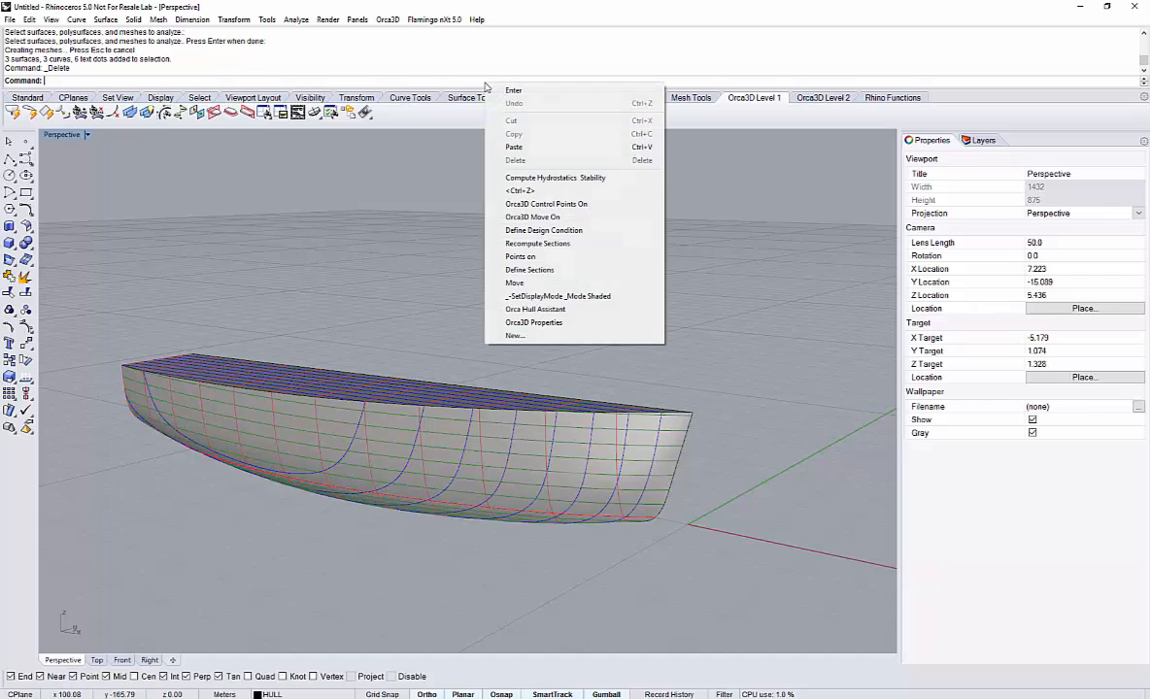
click(581, 181)
key(ctrl+a)
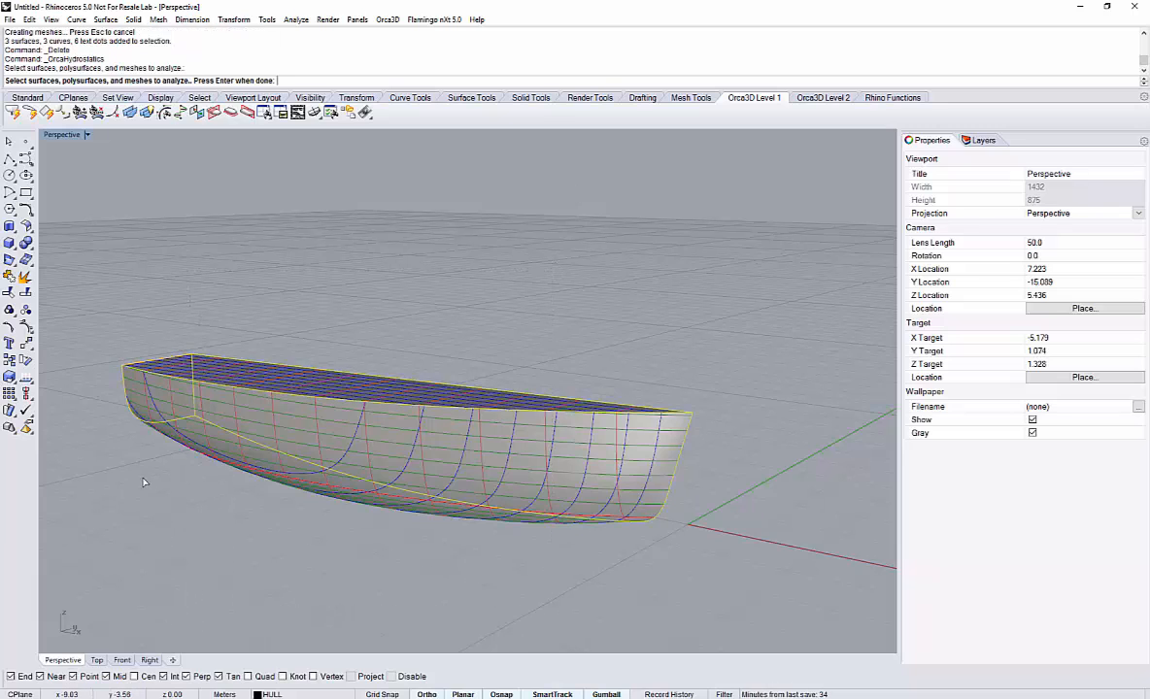
key(Return)
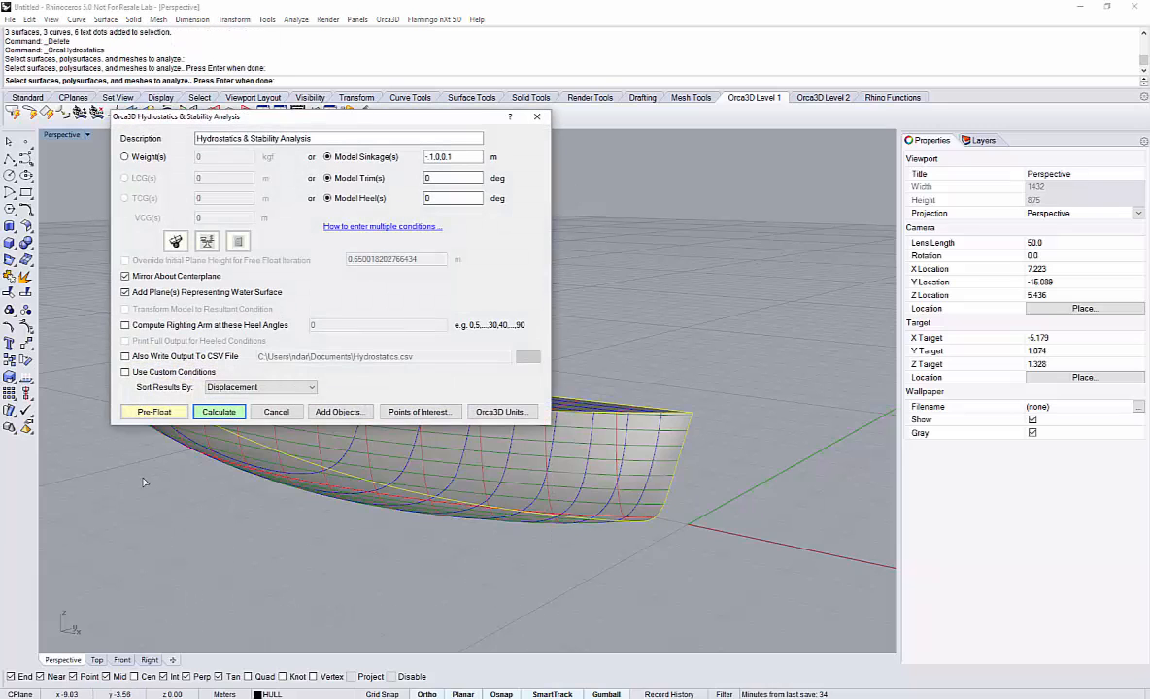
click(124, 372)
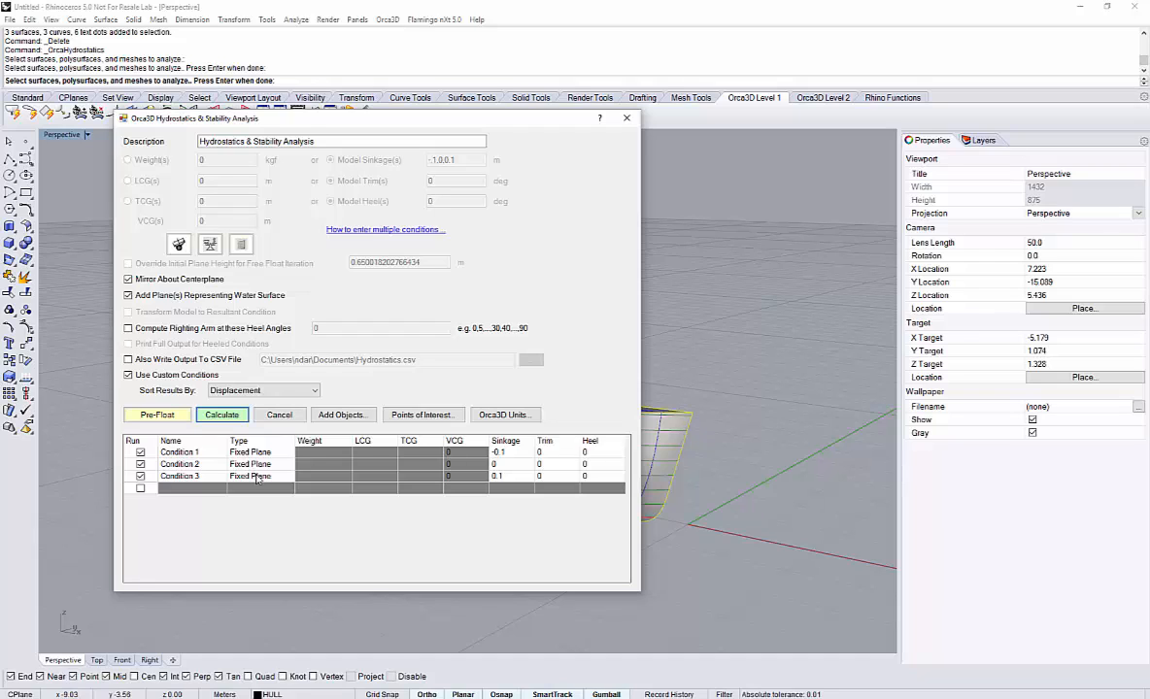
Change the type of Condition 3 to Free Float.
click(278, 477)
click(278, 476)
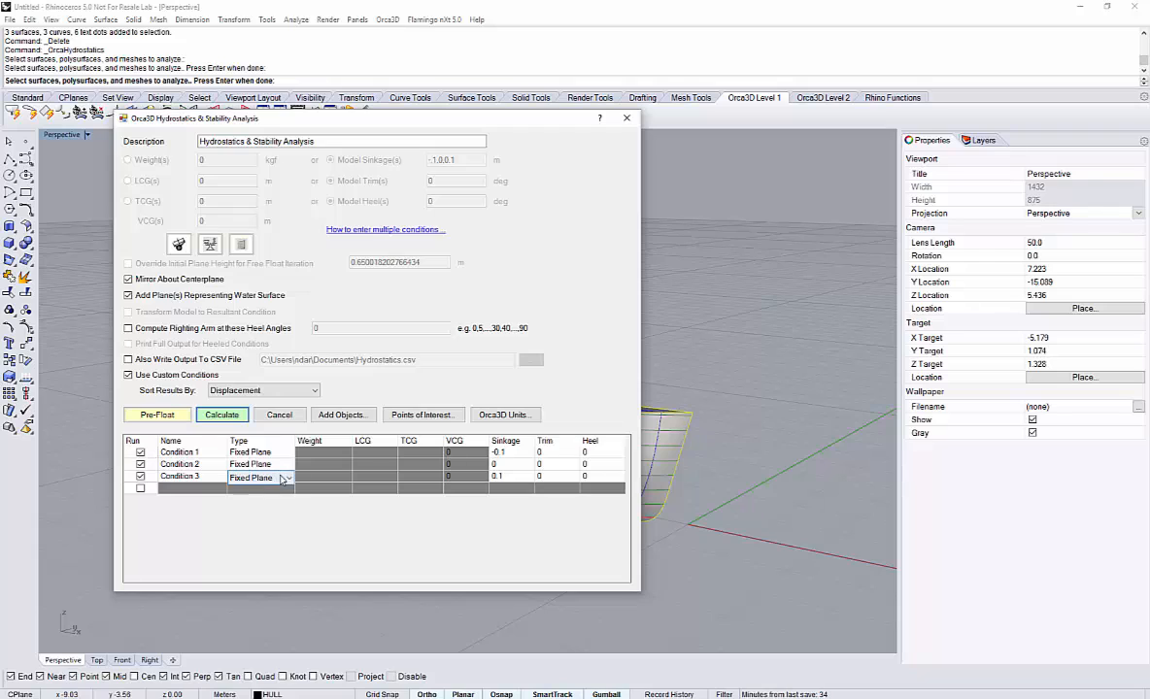
click(276, 477)
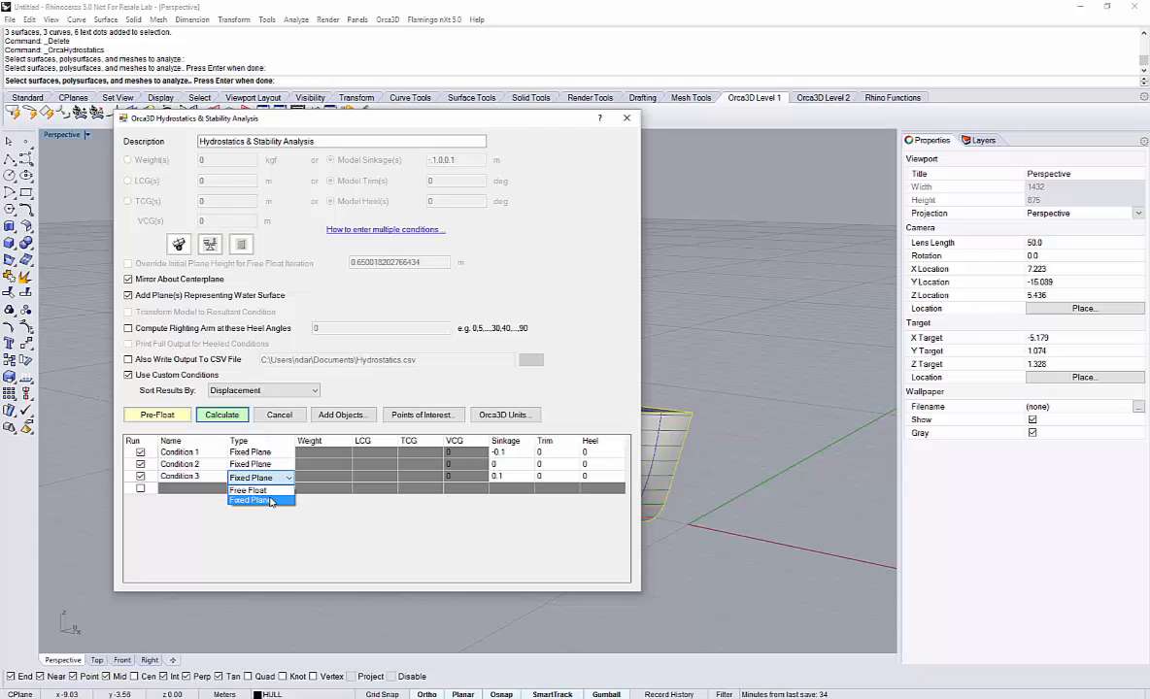
click(248, 491)
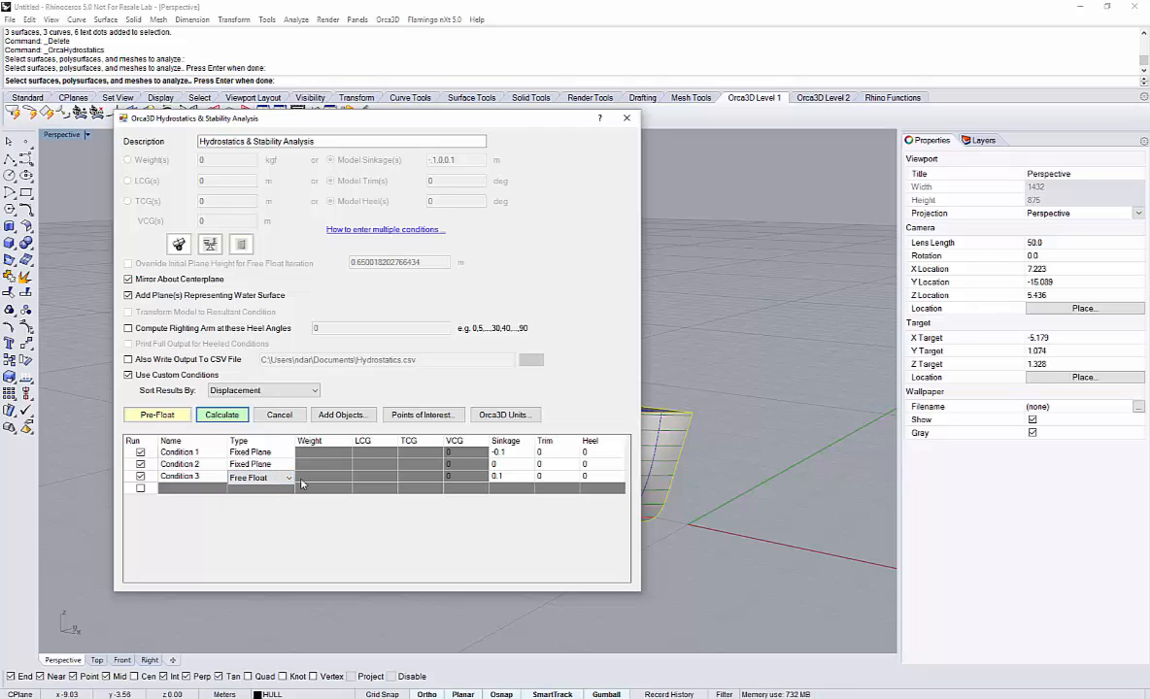
Give Condition 3 a weight of 9000 kgf, an LCG of -6 m and a TCG of 0.
click(305, 478)
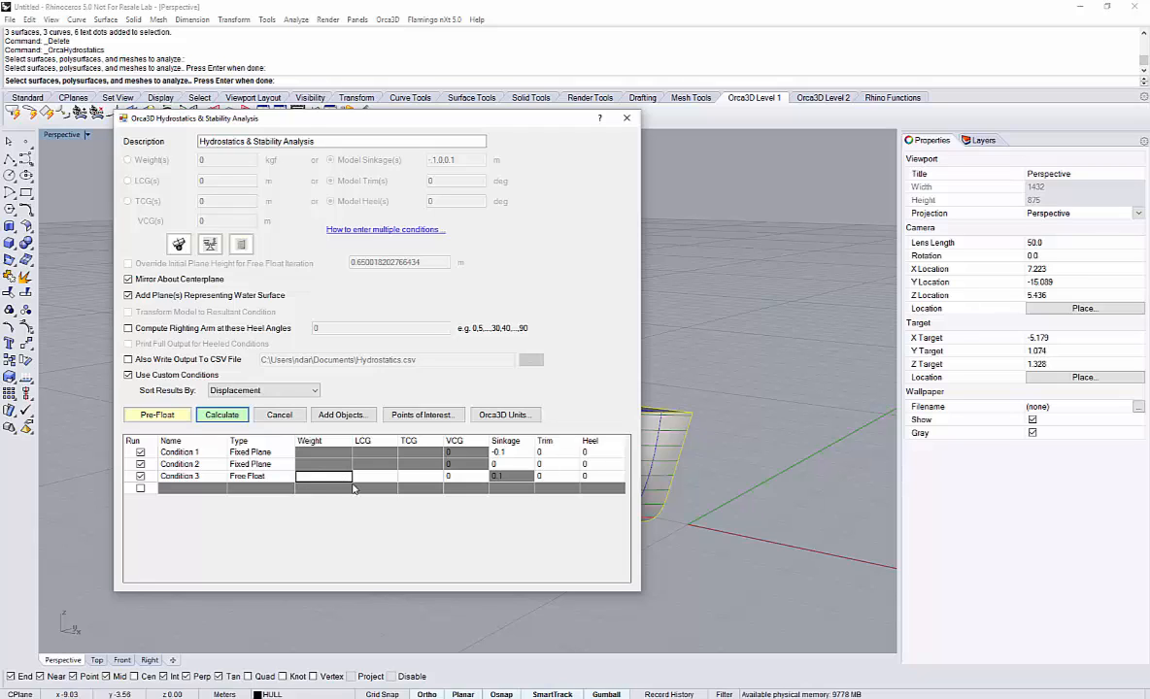
text(9000)
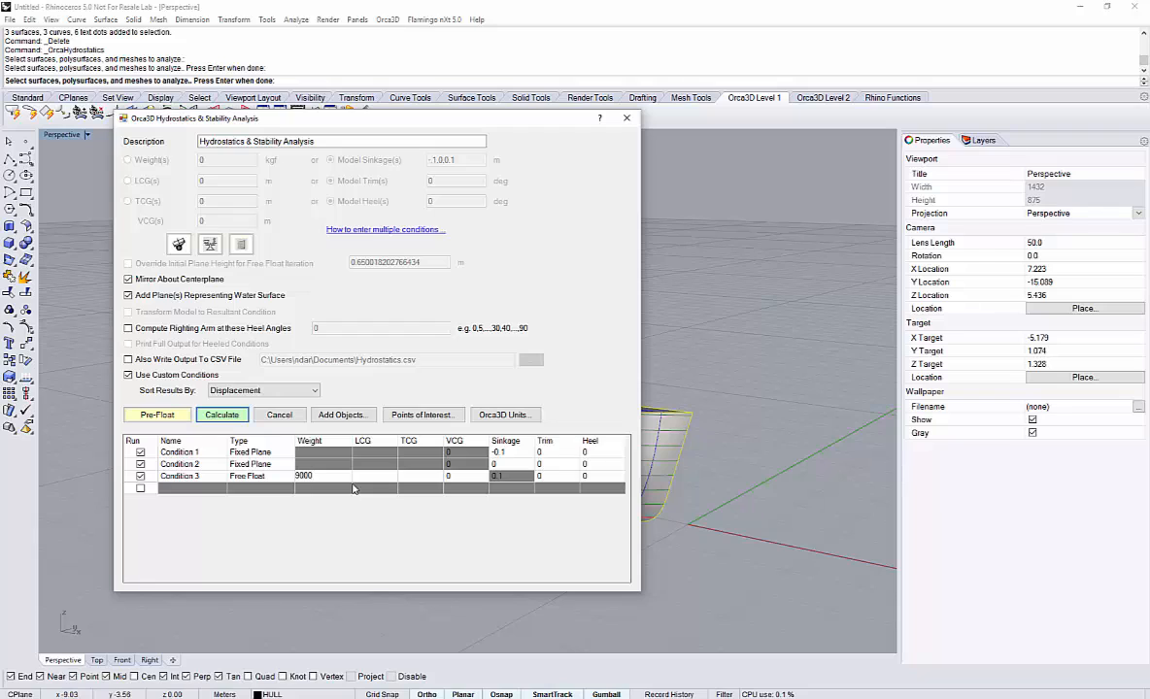
key(Tab)
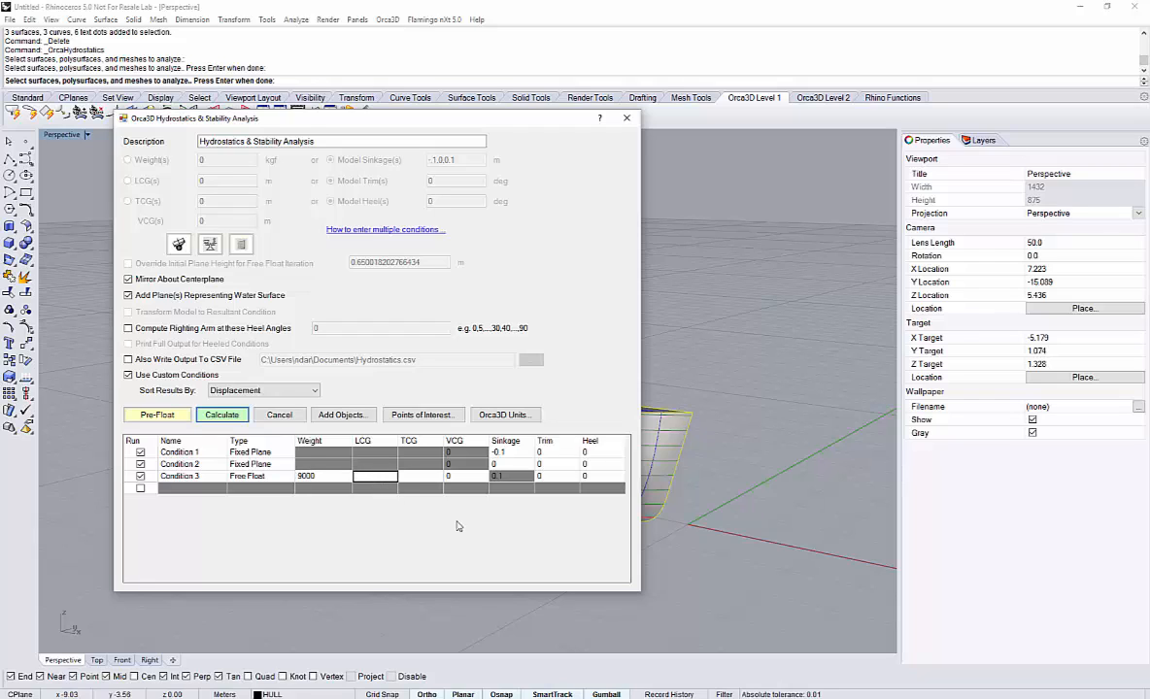
text(-6)
key(Tab)
text(0)
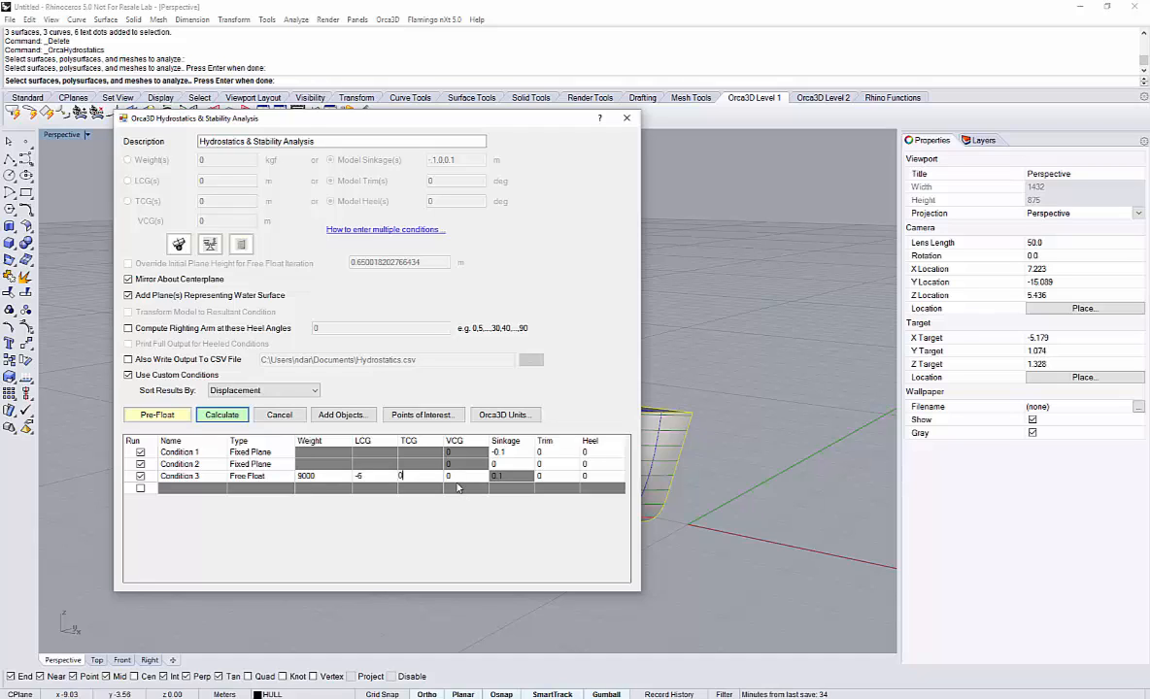
key(Tab)
Clear the trim and heel values of Condition 3.
click(548, 476)
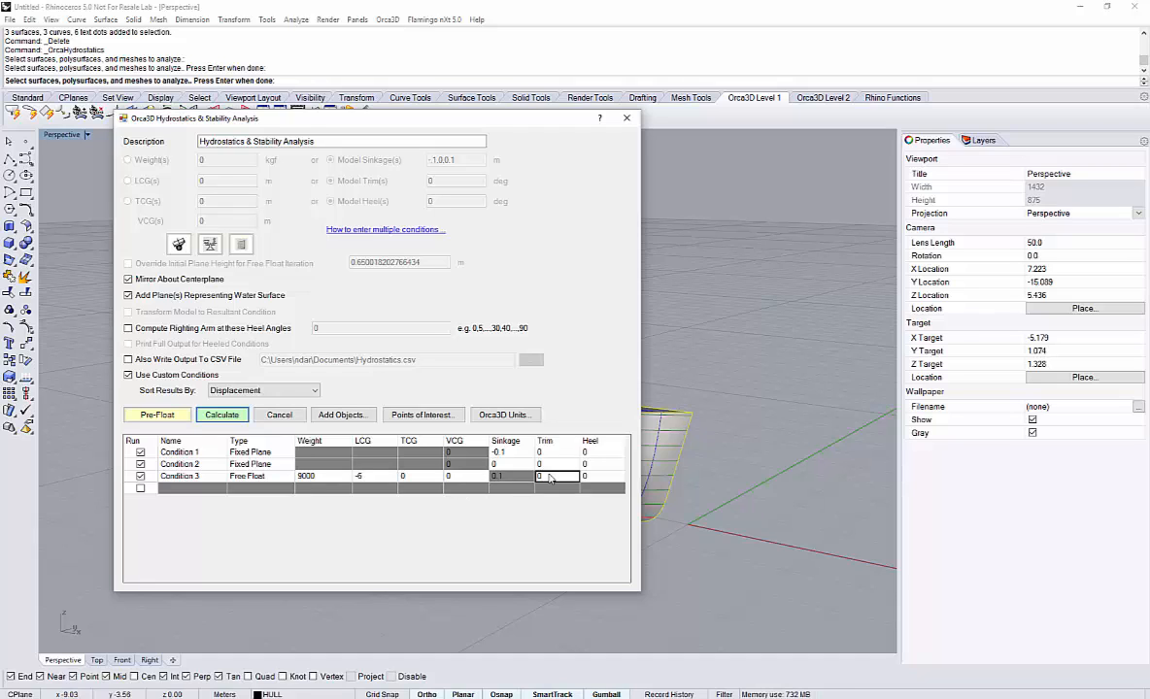
double_click(590, 477)
key(BackSpace)
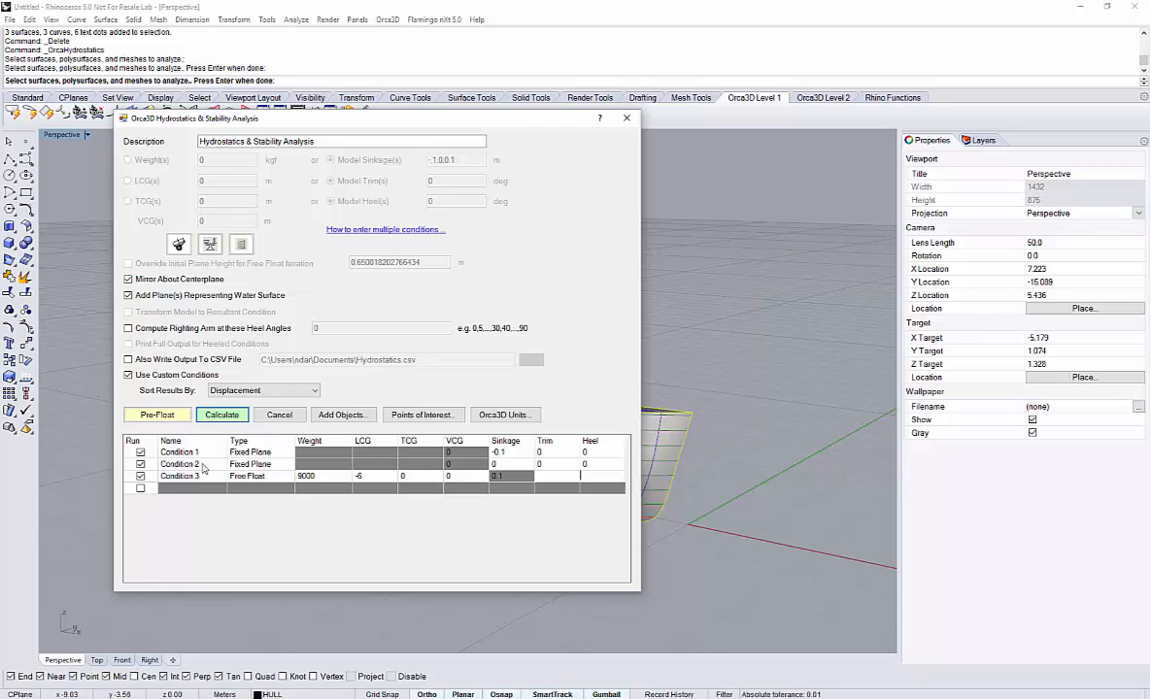
Rename Condition 2 to DWL and exclude Condition 1 and Condition 3 from the run.
click(140, 452)
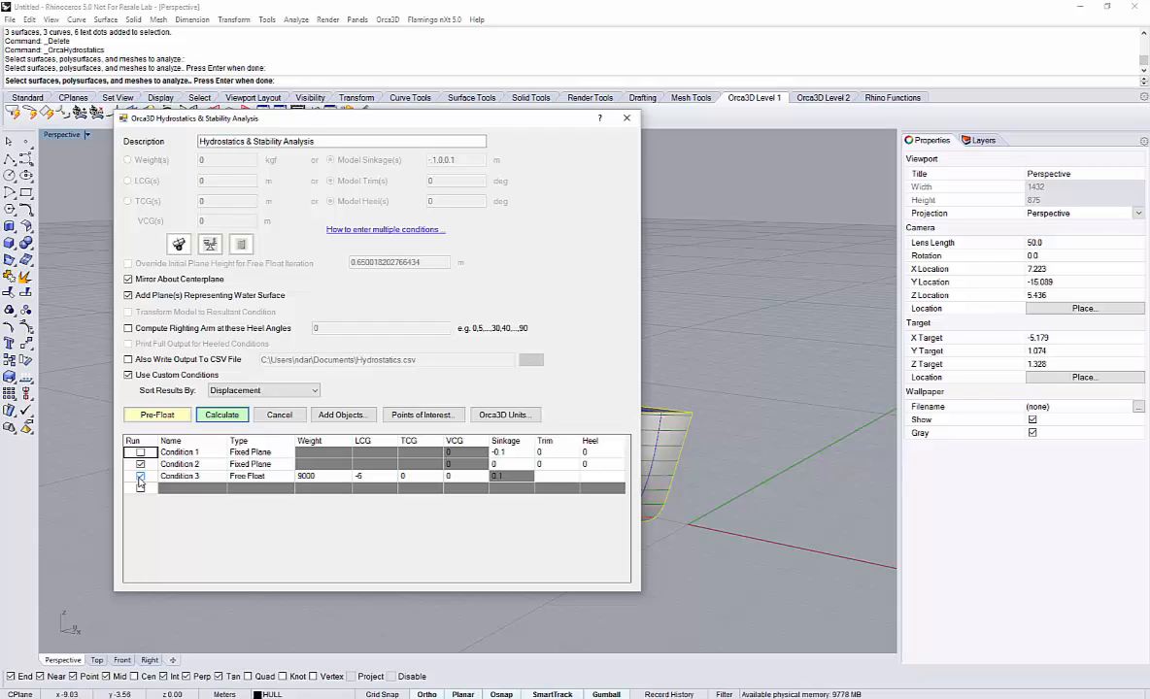
click(194, 464)
click(206, 466)
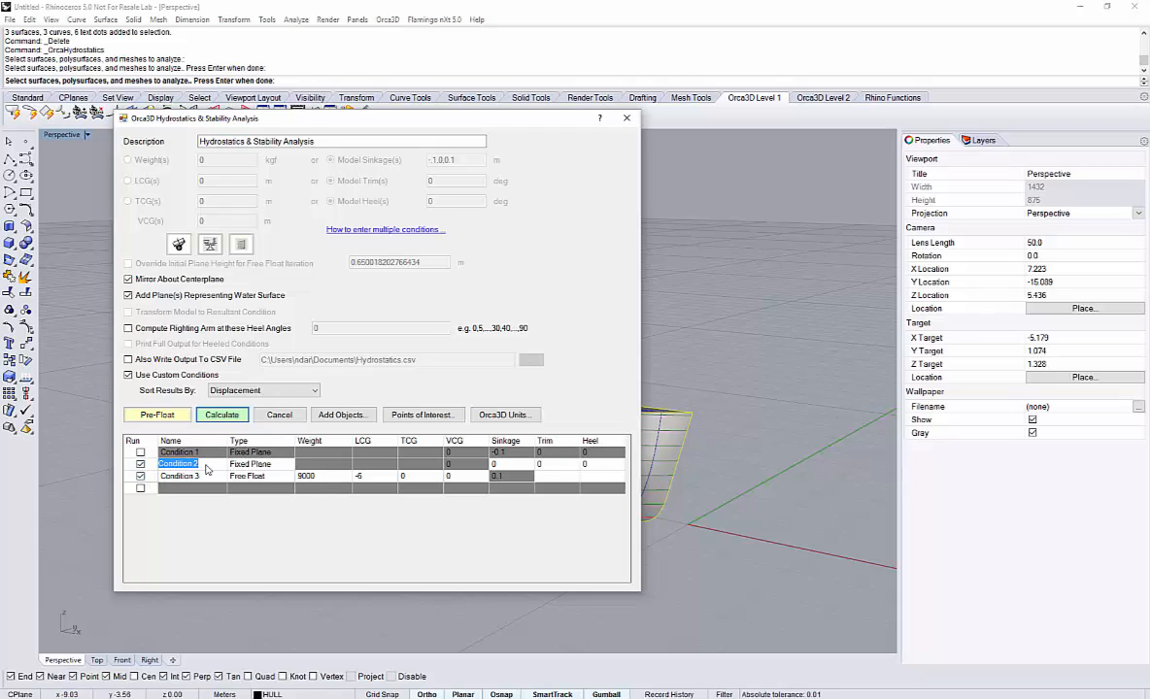
text(DWL)
click(201, 455)
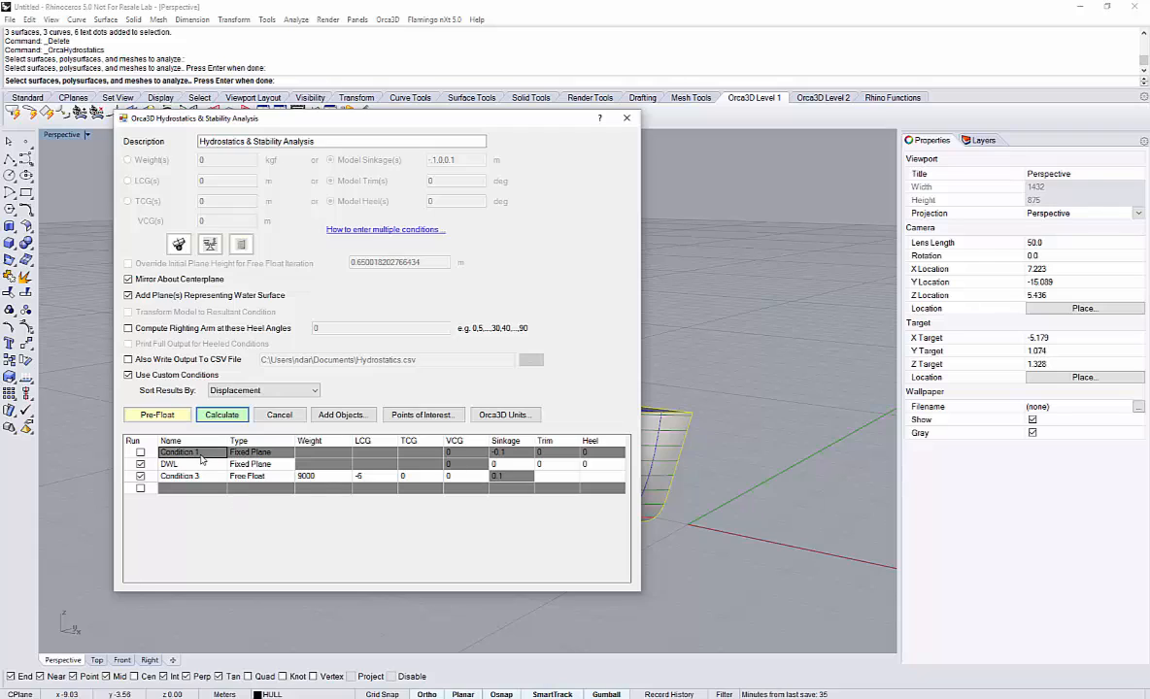
click(141, 476)
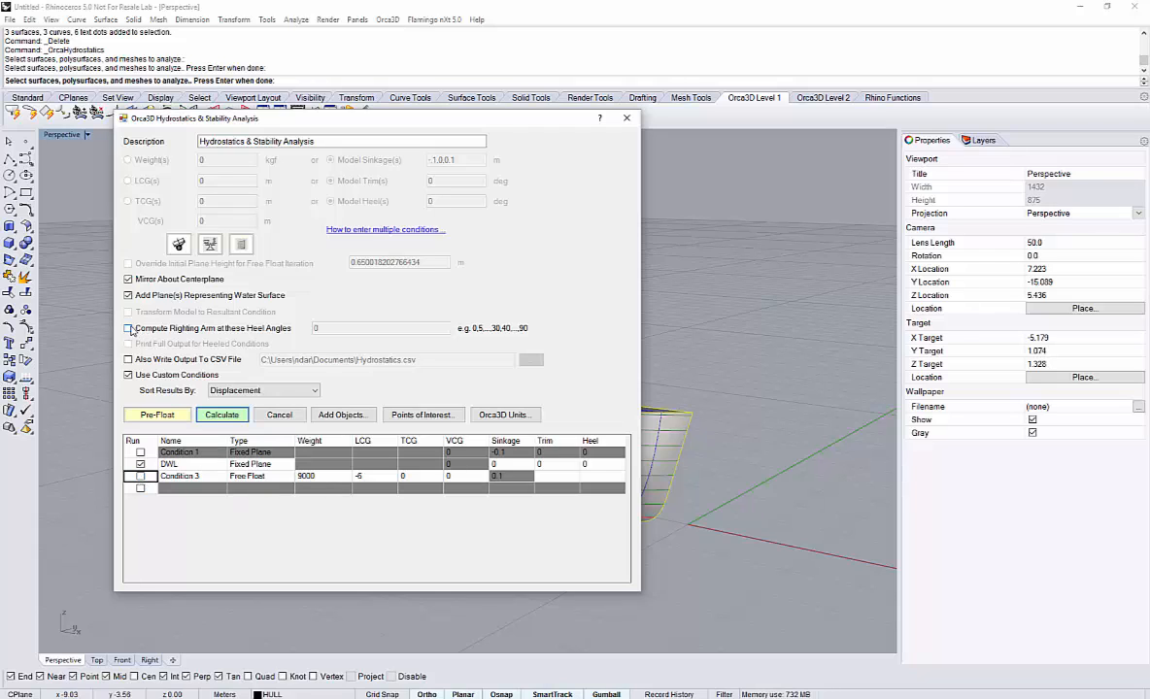
Enable the righting arm computation at heel angles 0,5,...,30,40,...,180.
click(129, 329)
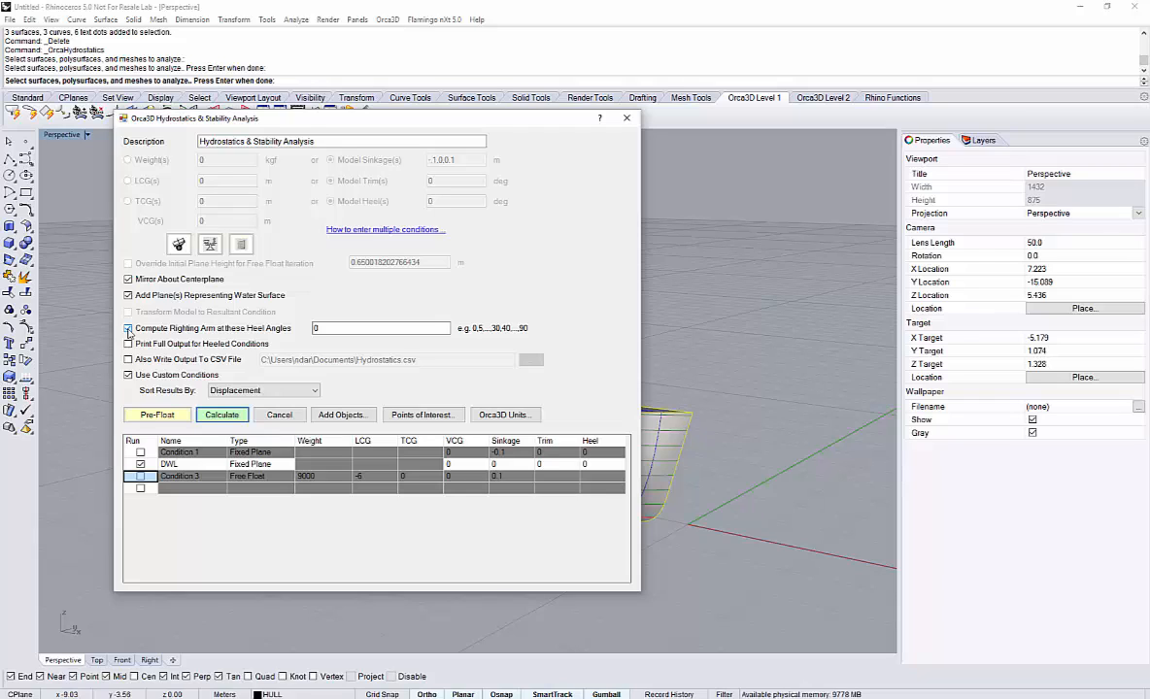
click(334, 328)
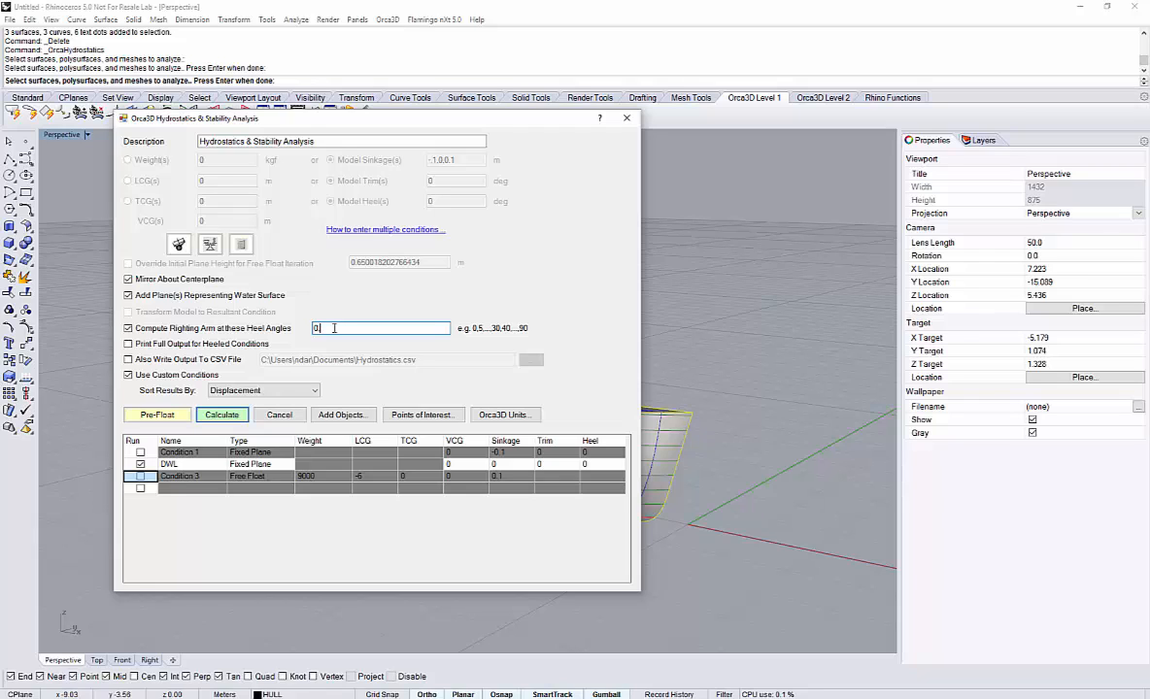
text(.5,)
text(...30)
text(,1)
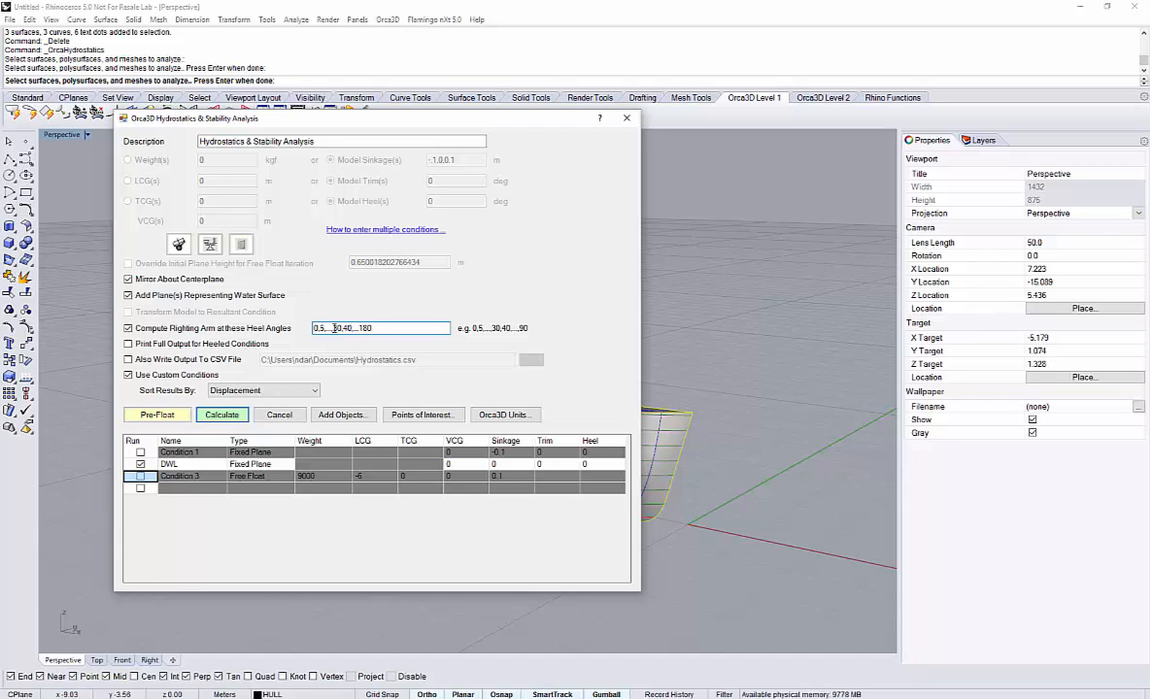
key(BackSpace)
key(BackSpace)
key(BackSpace)
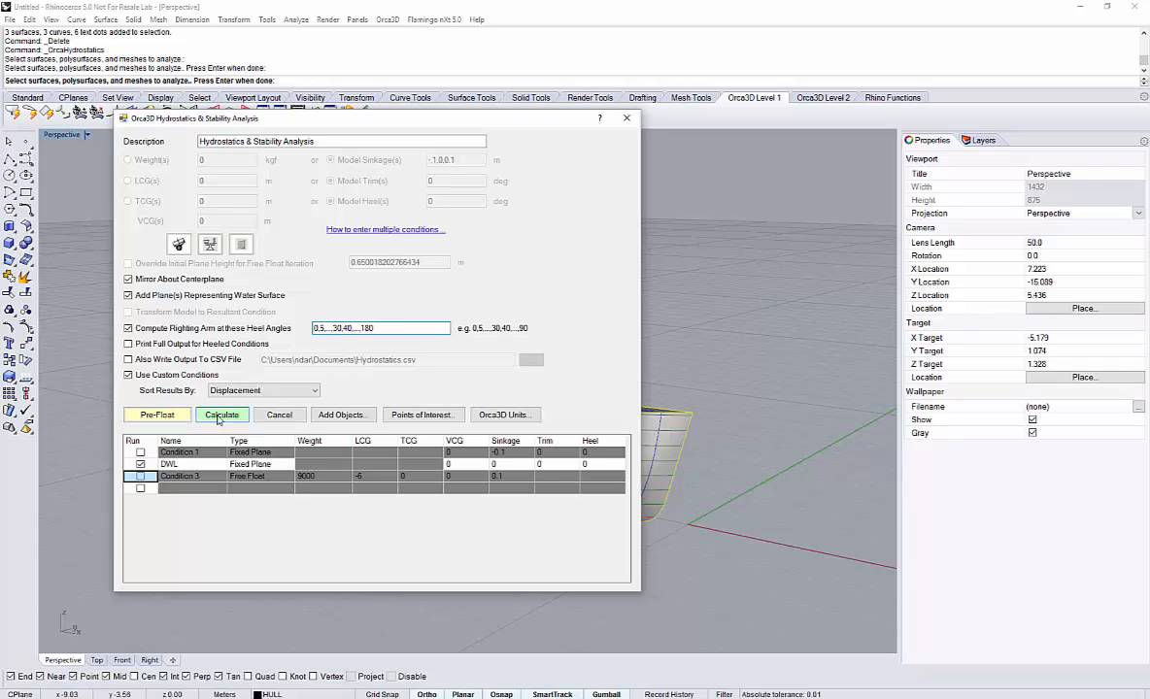
Review the available Pre-Float checks for the current hydrostatics input and return to the analysis settings.
click(160, 416)
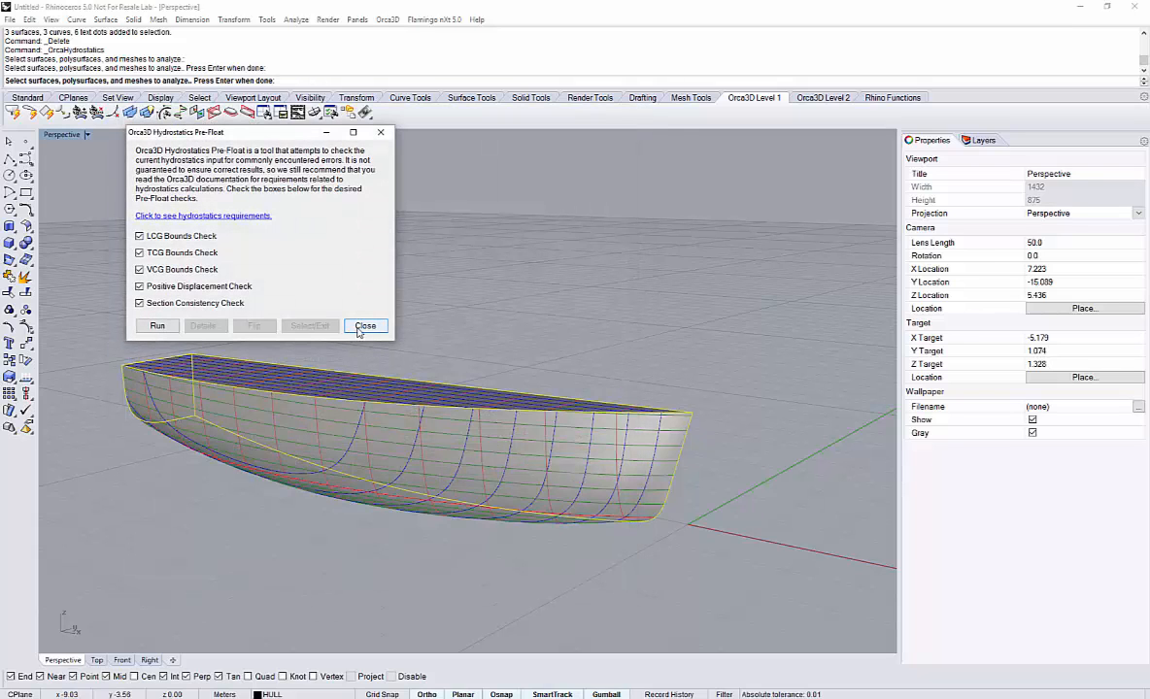
click(157, 325)
click(365, 326)
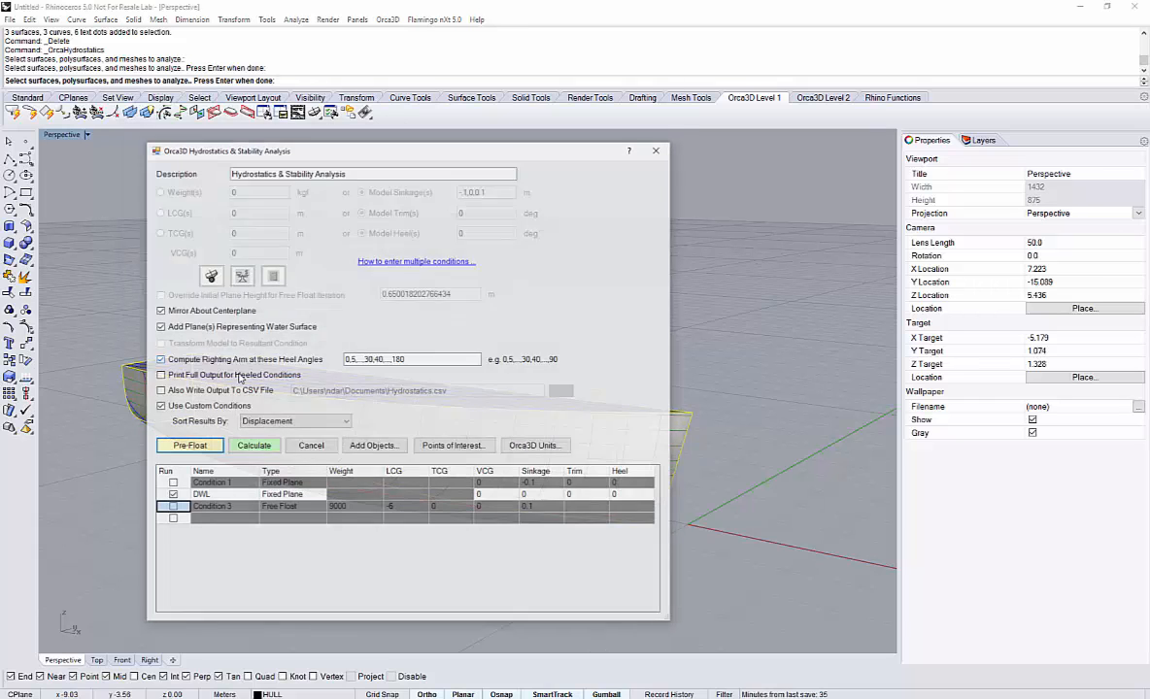
Calculate the hydrostatics and righting arms for the DWL condition and inspect the heeled water planes around the hull.
click(250, 447)
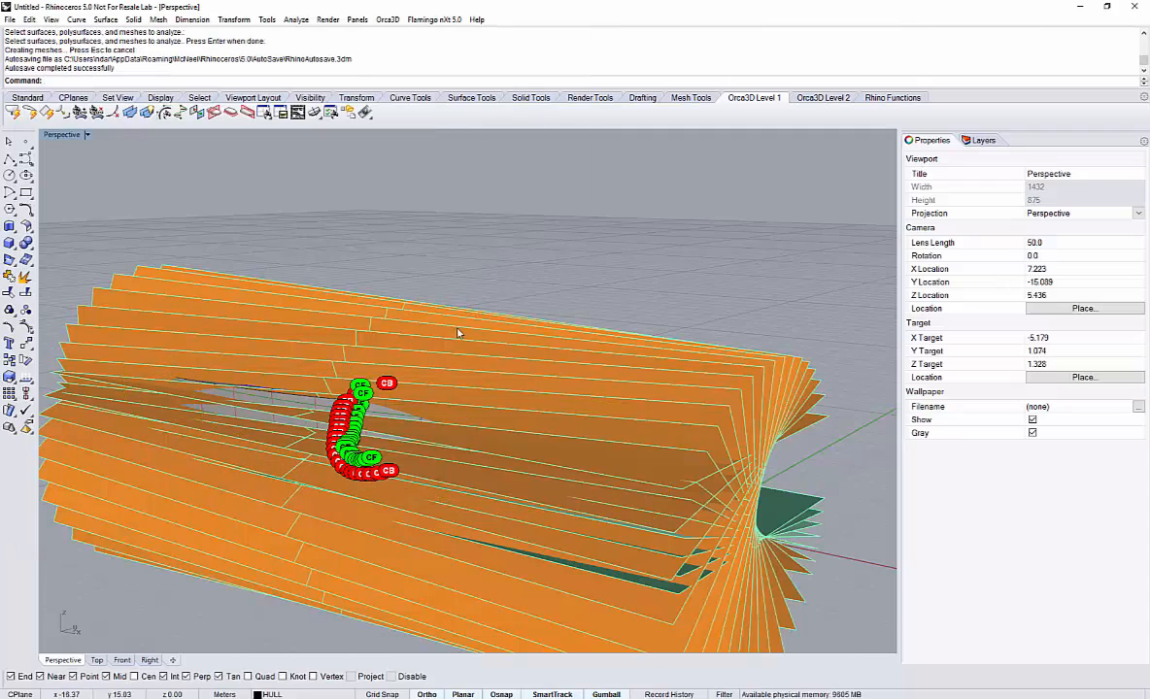
right_drag(456, 329, 449, 320)
scroll(450, 320, down, 6)
right_drag(483, 409, 430, 406)
scroll(442, 427, up, 4)
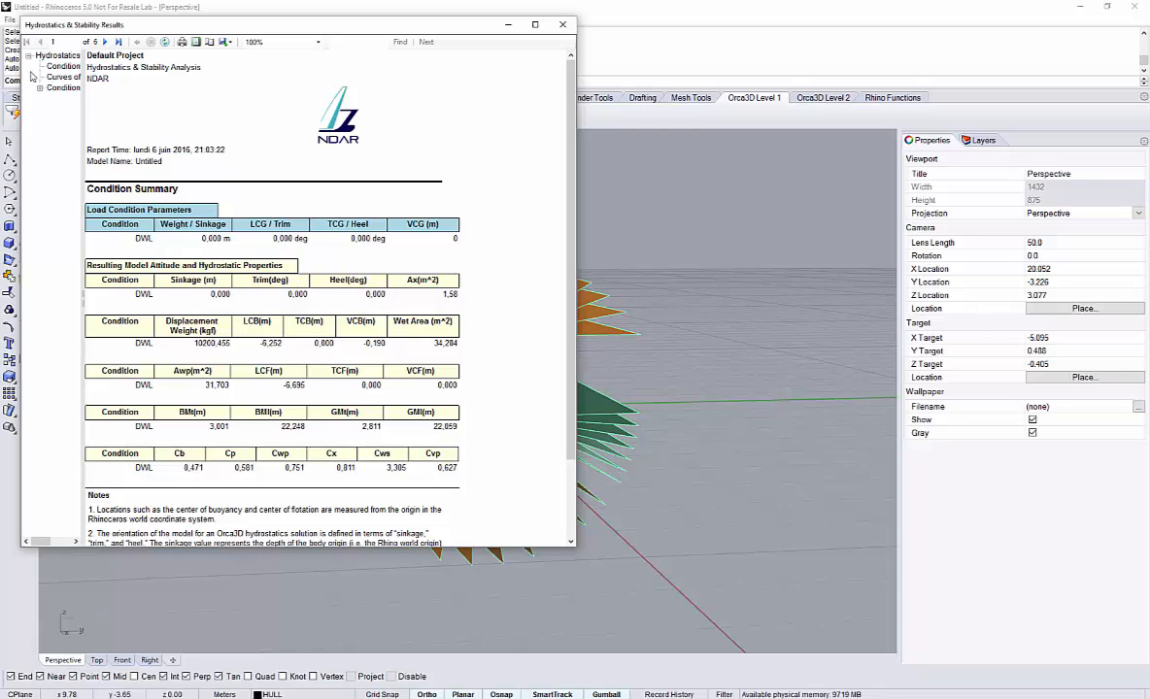
Review the hydrostatics and stability report from the condition summary to the stability curve and righting-arm table, and close it.
click(63, 66)
scroll(333, 281, down, 10)
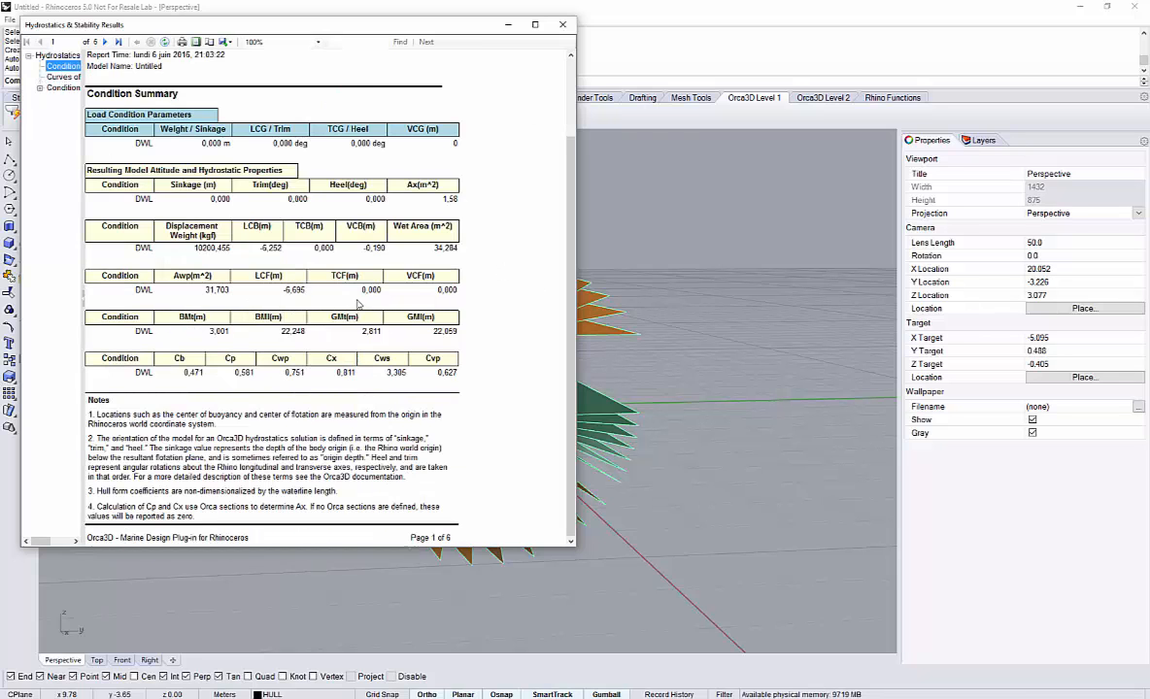
scroll(365, 332, down, 15)
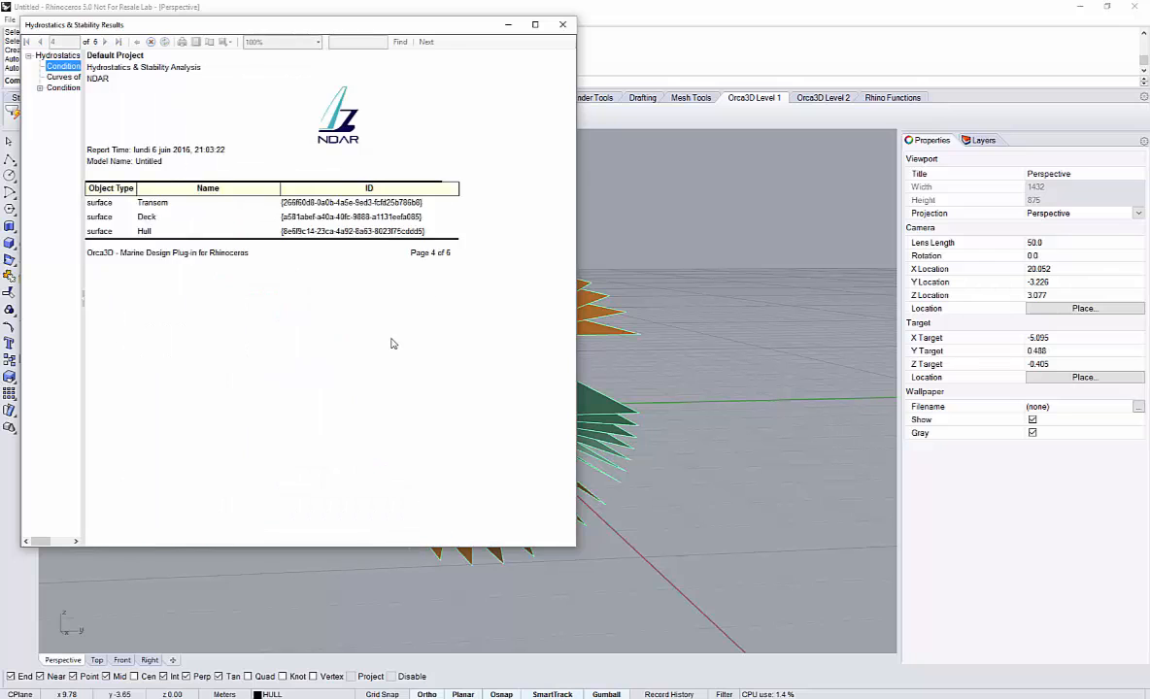
scroll(394, 340, down, 15)
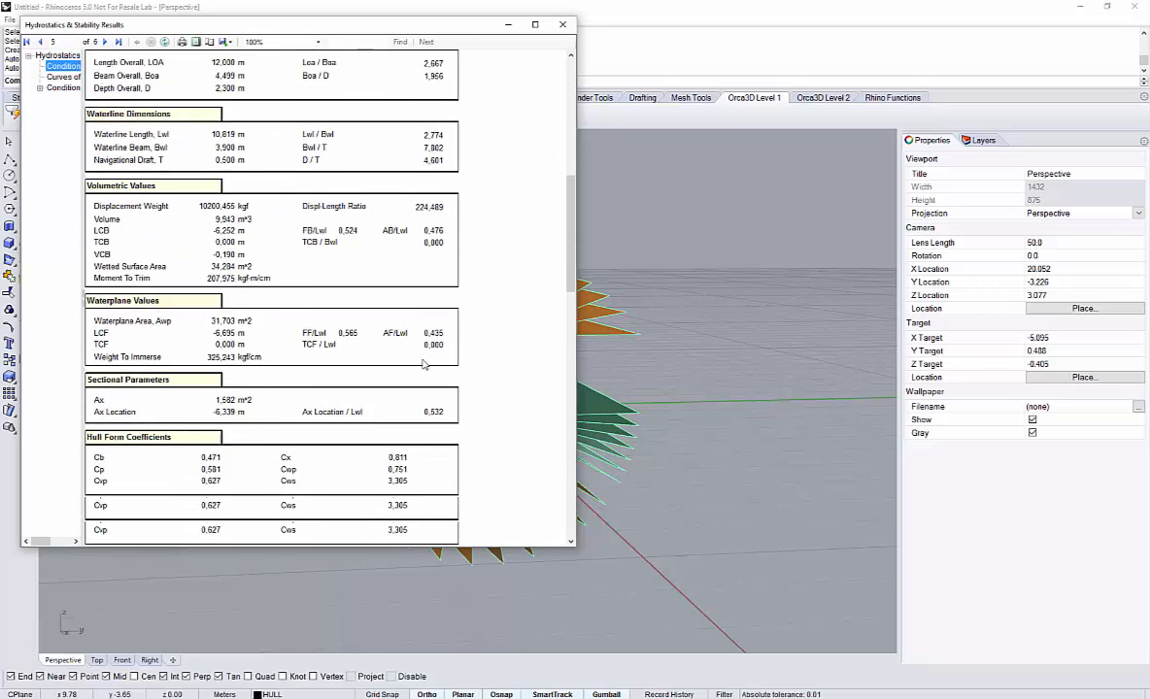
scroll(424, 365, down, 4)
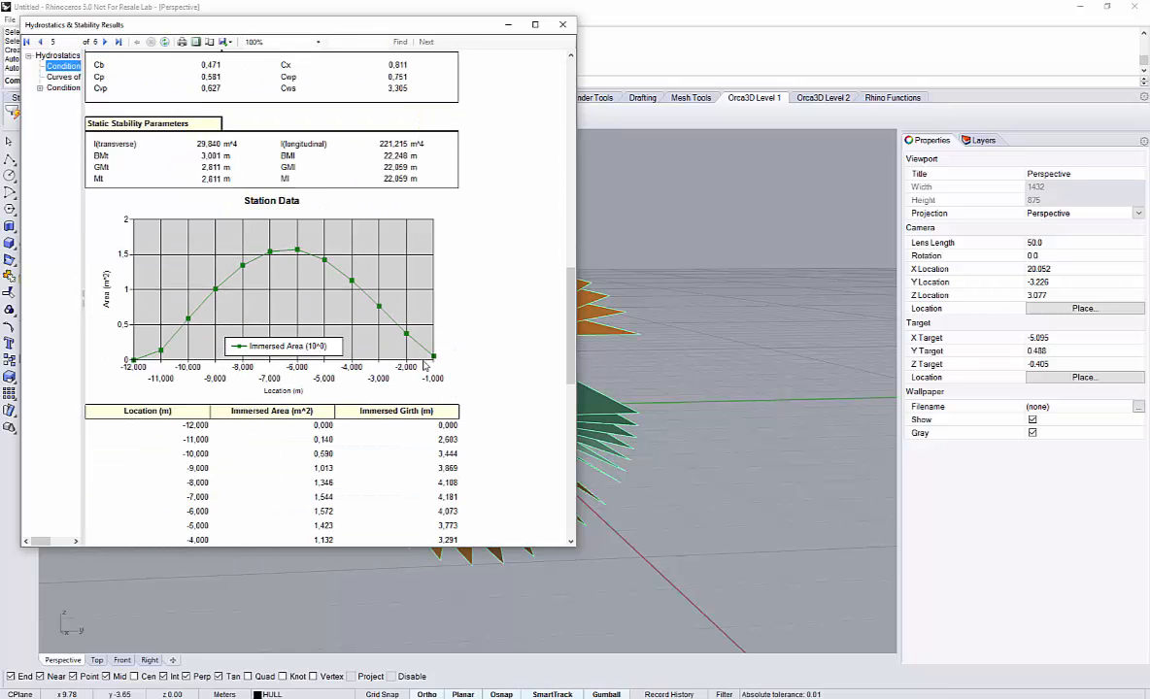
scroll(426, 366, down, 5)
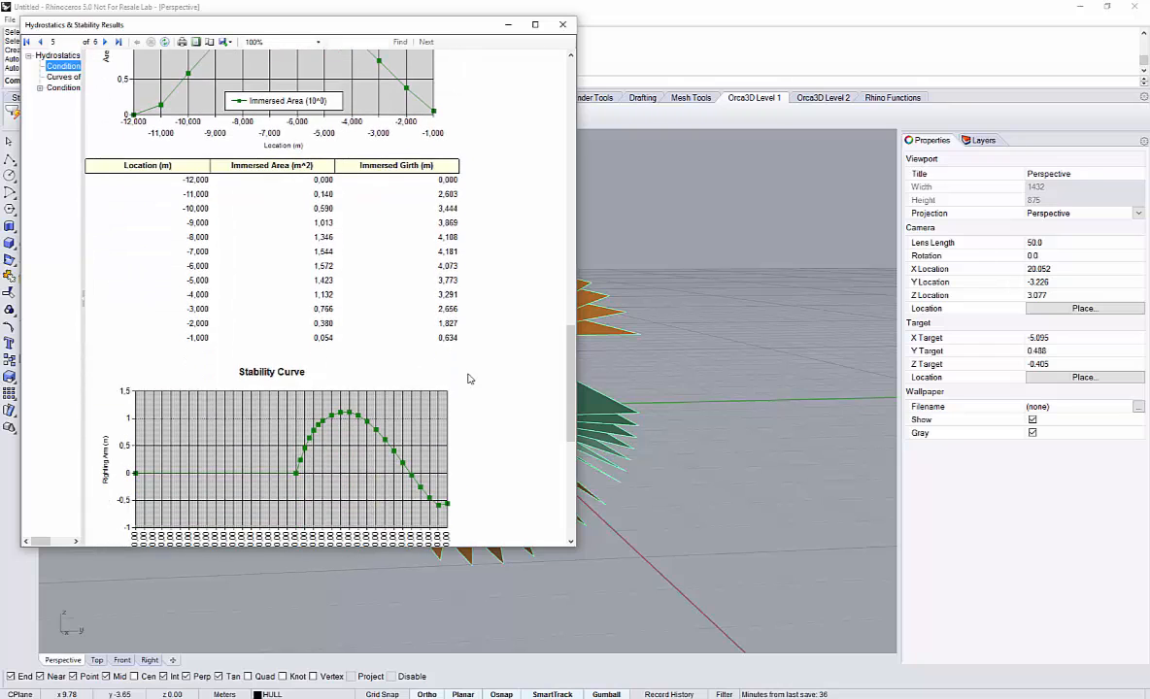
scroll(469, 379, down, 1)
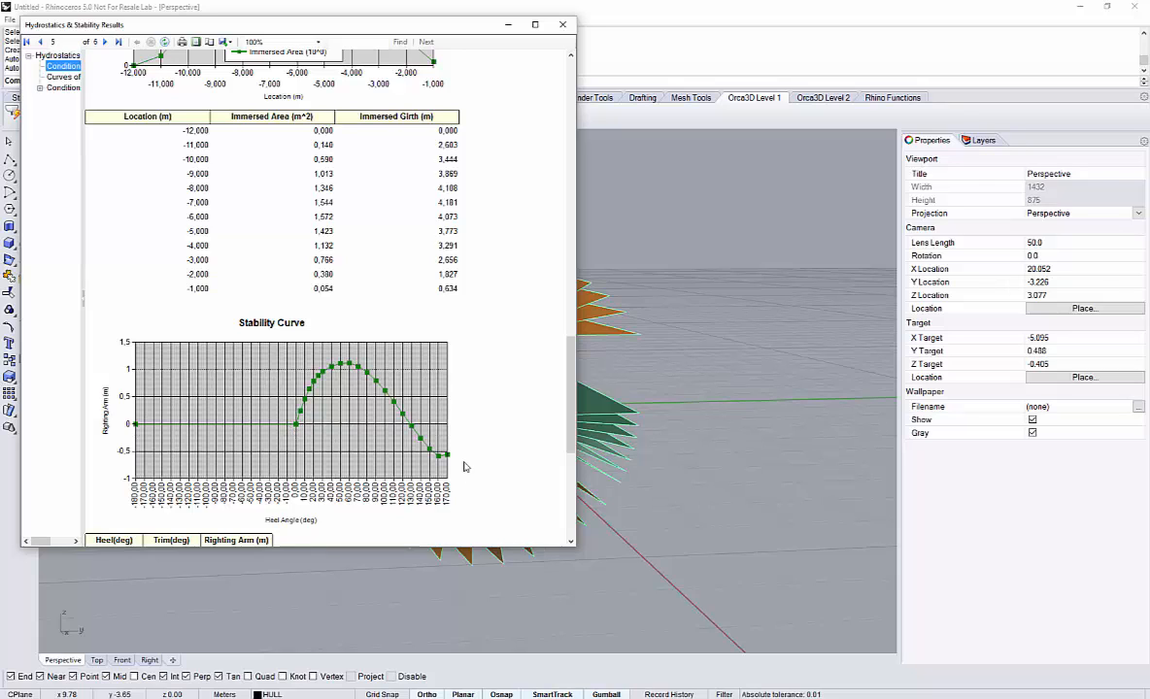
drag(570, 447, 575, 525)
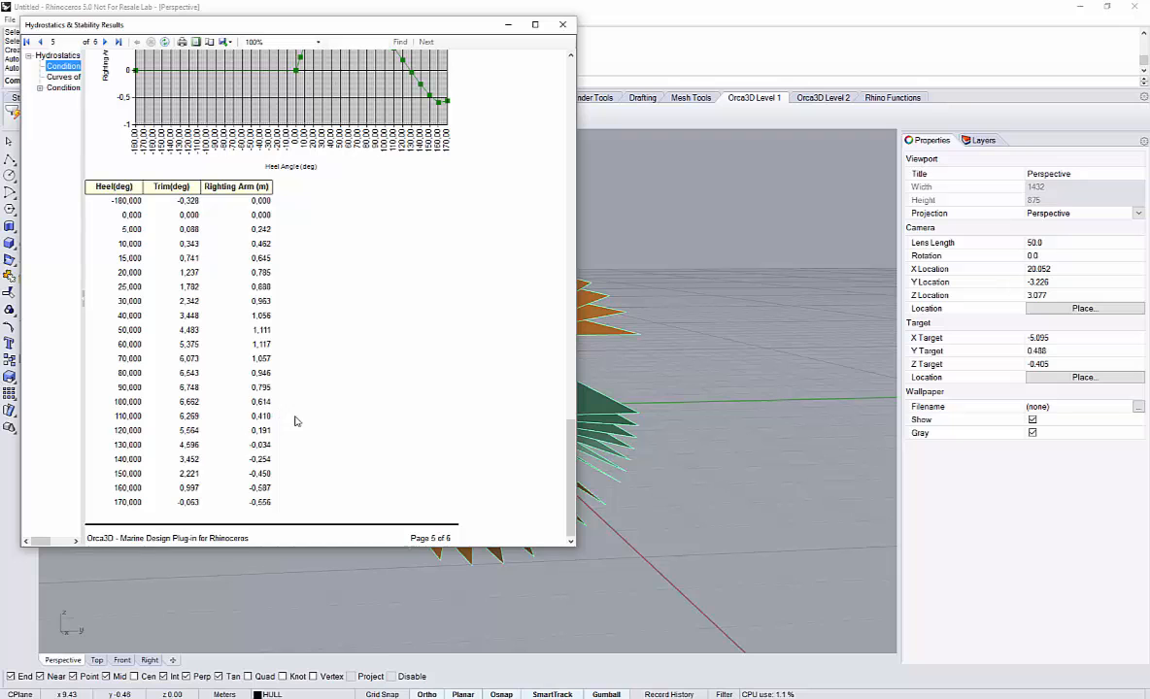
click(563, 24)
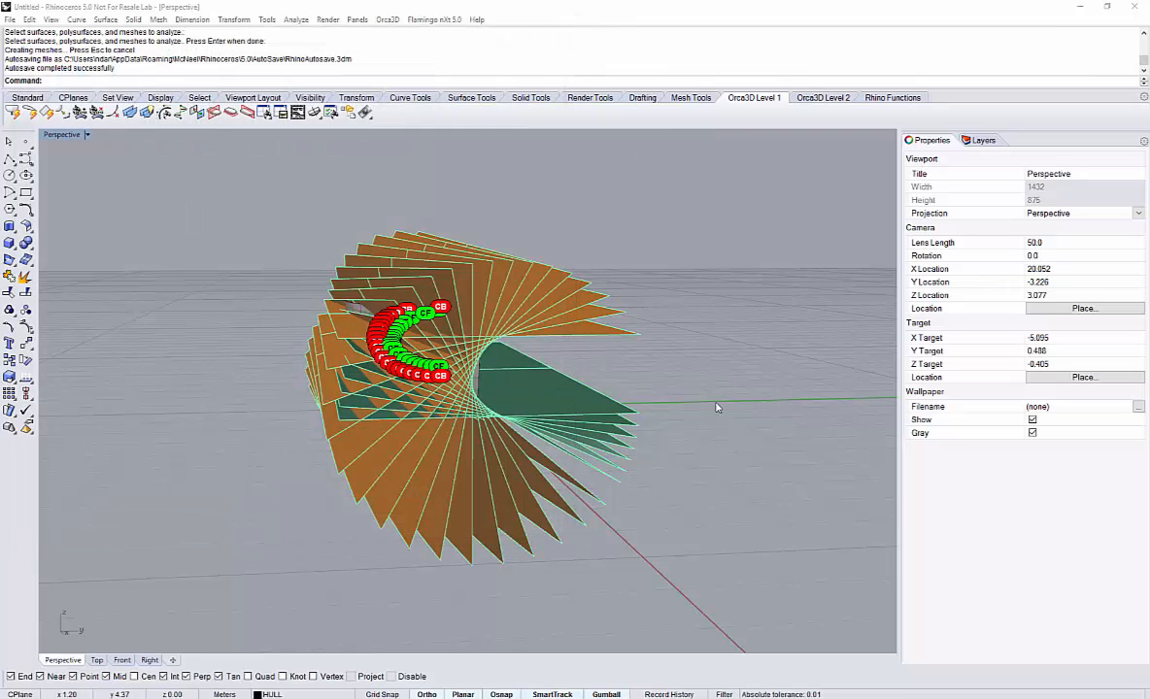
mouse_move(646, 403)
right_down()
mouse_move(634, 385)
mouse_move(634, 396)
right_up()
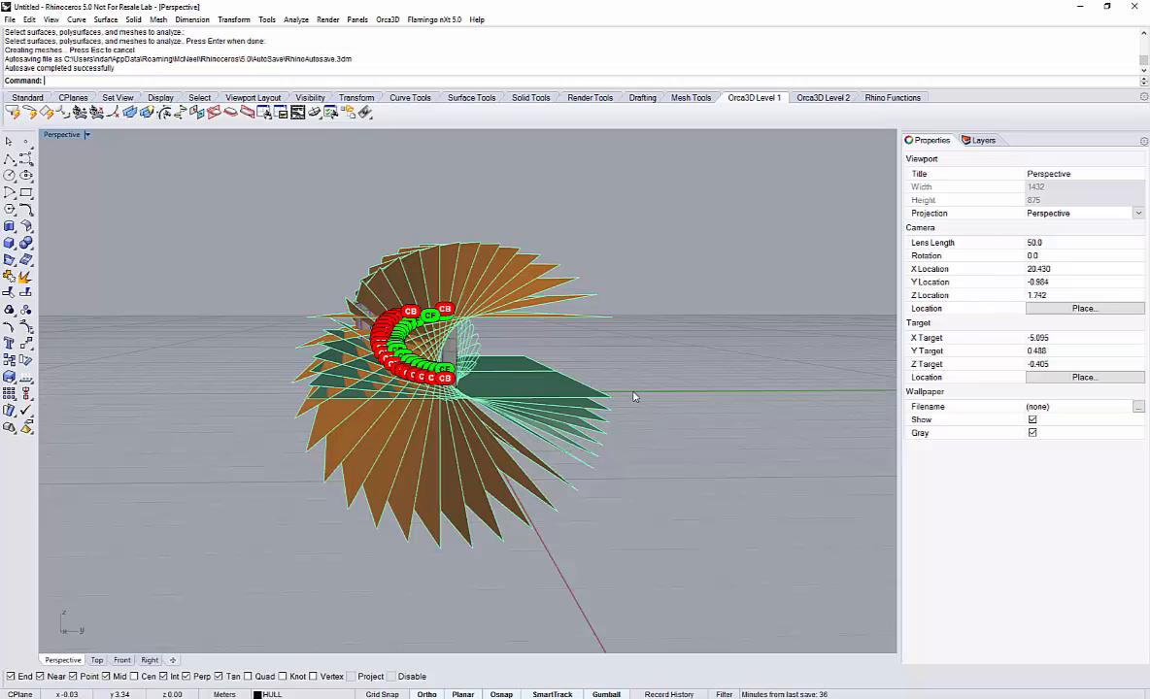
Show the Orca3D Tree in place of the docked Properties and Layers panel and widen its name column.
click(984, 141)
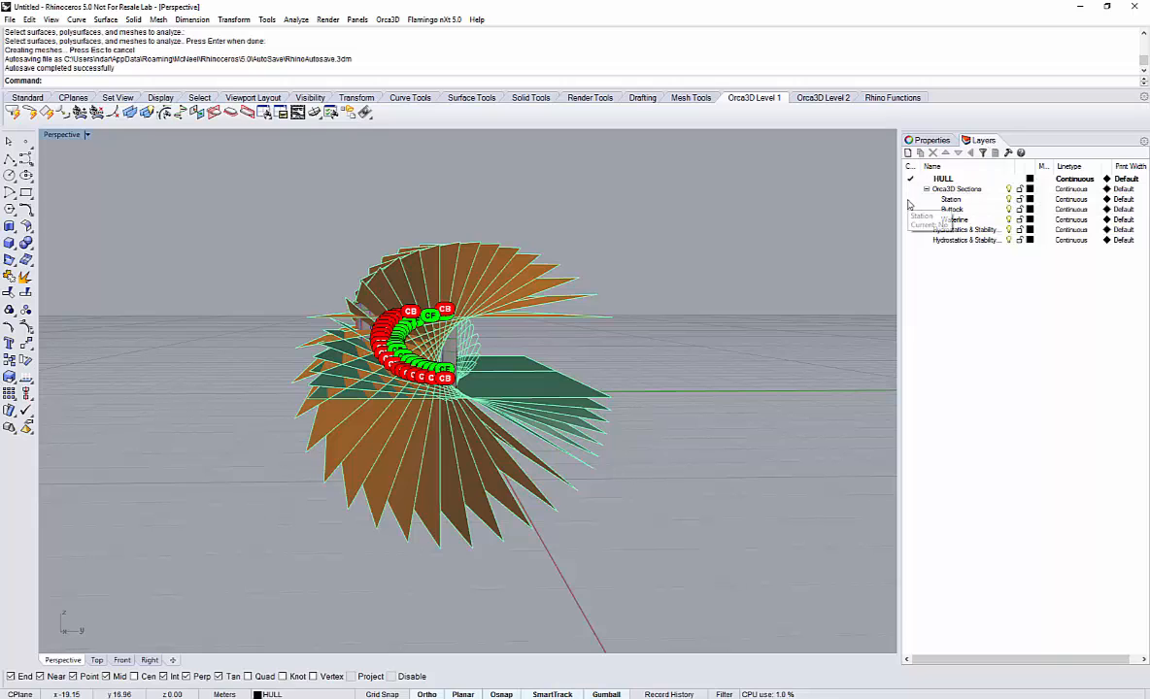
click(347, 113)
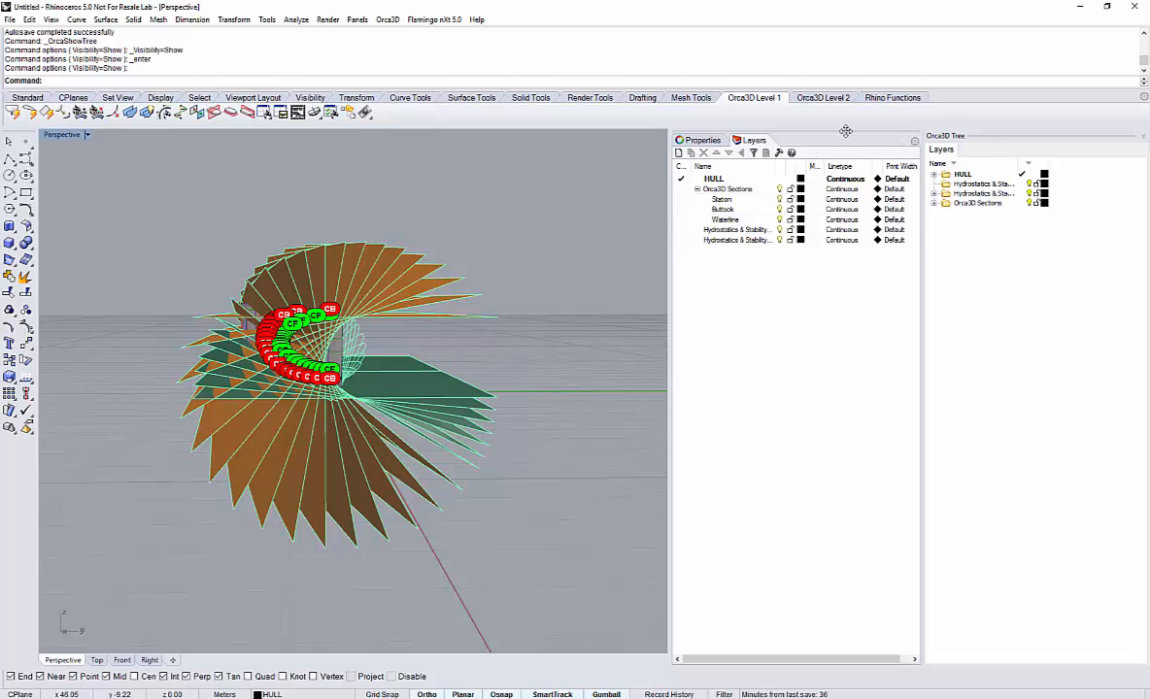
drag(833, 133, 839, 109)
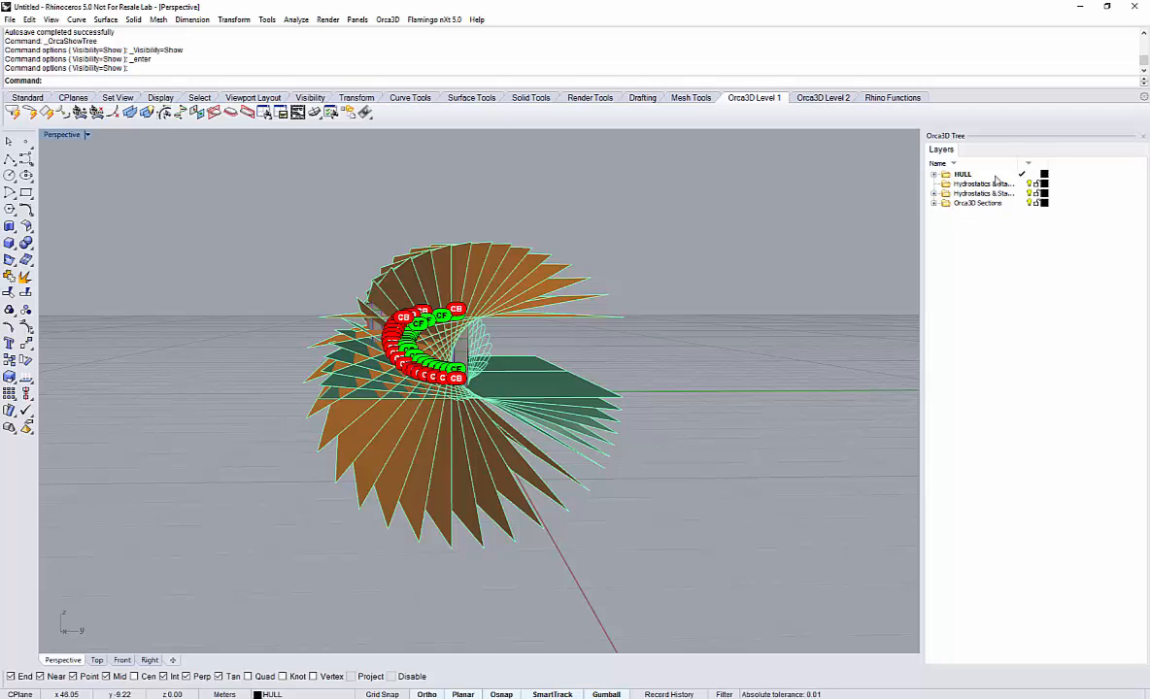
drag(1018, 164, 1038, 164)
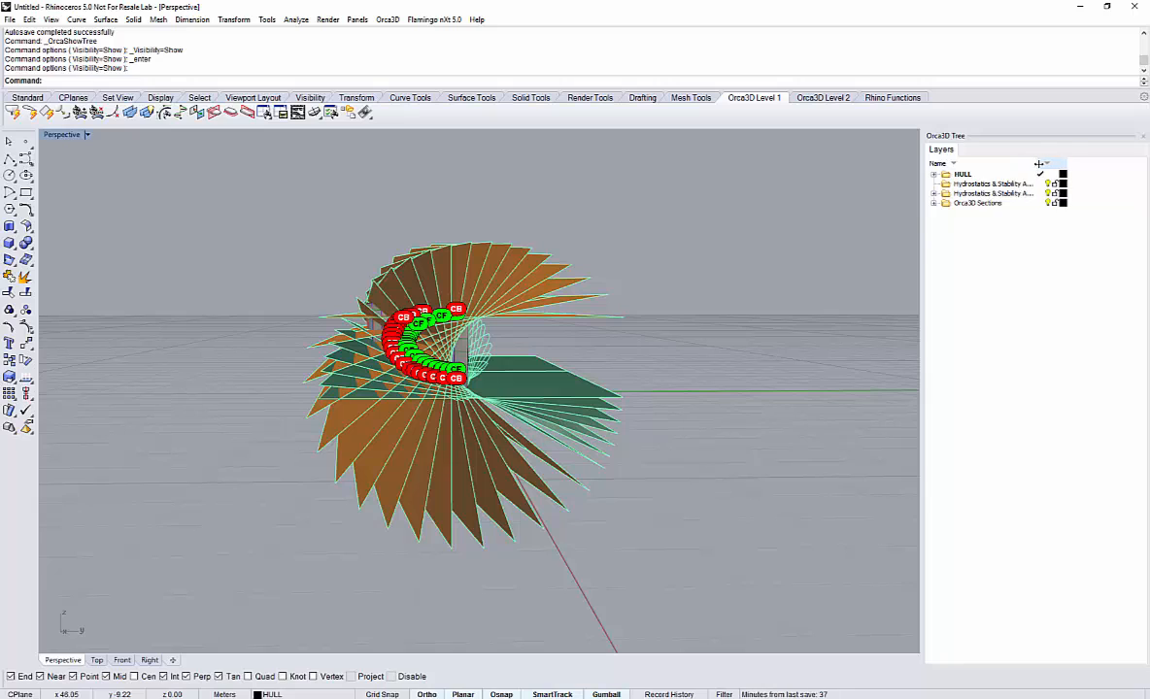
Inspect the Hydrostatics & Stability results, the Orca3D Sections group and its Buttock entries in the Orca3D Tree.
click(933, 196)
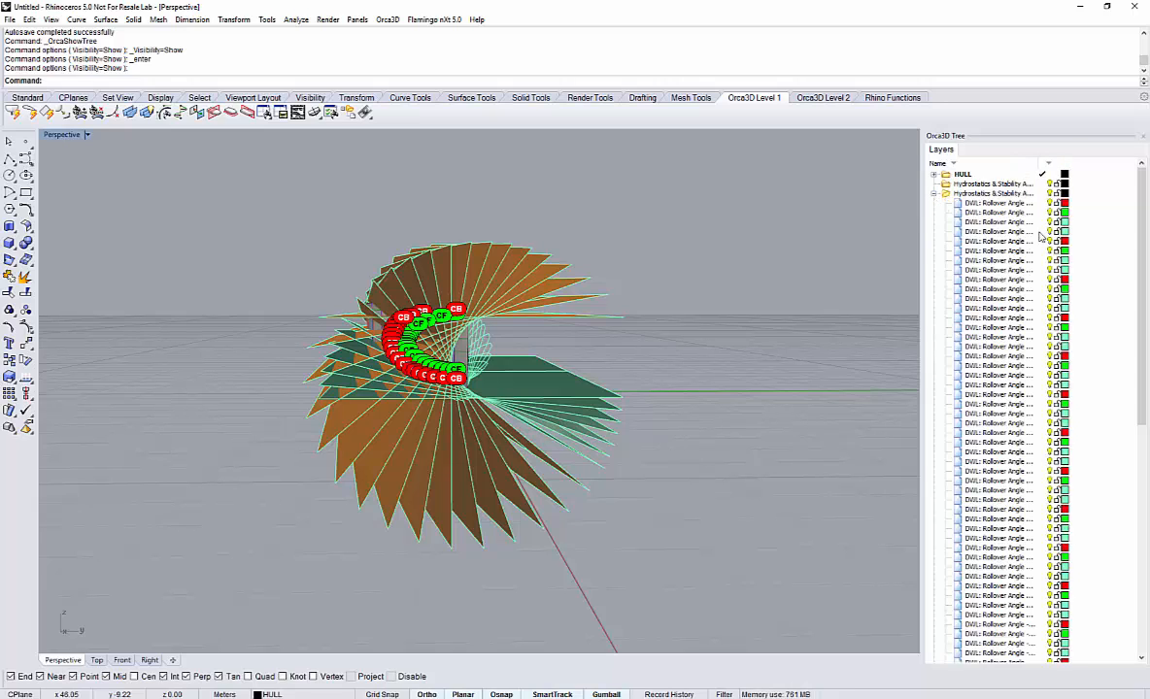
click(933, 193)
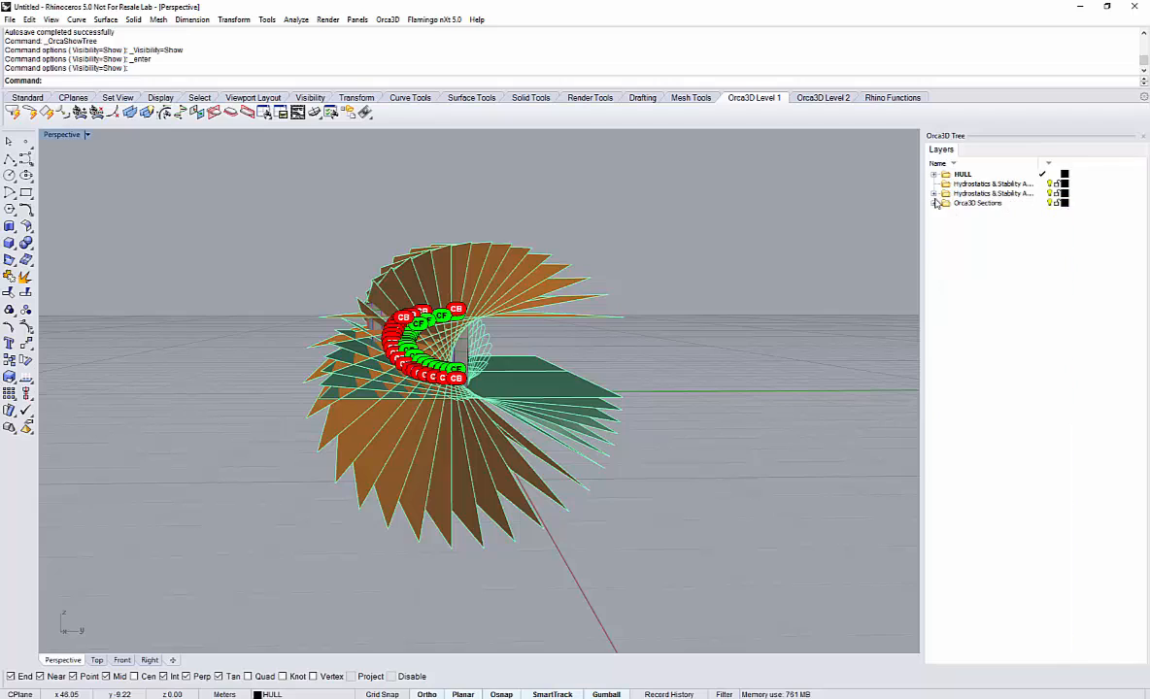
click(934, 203)
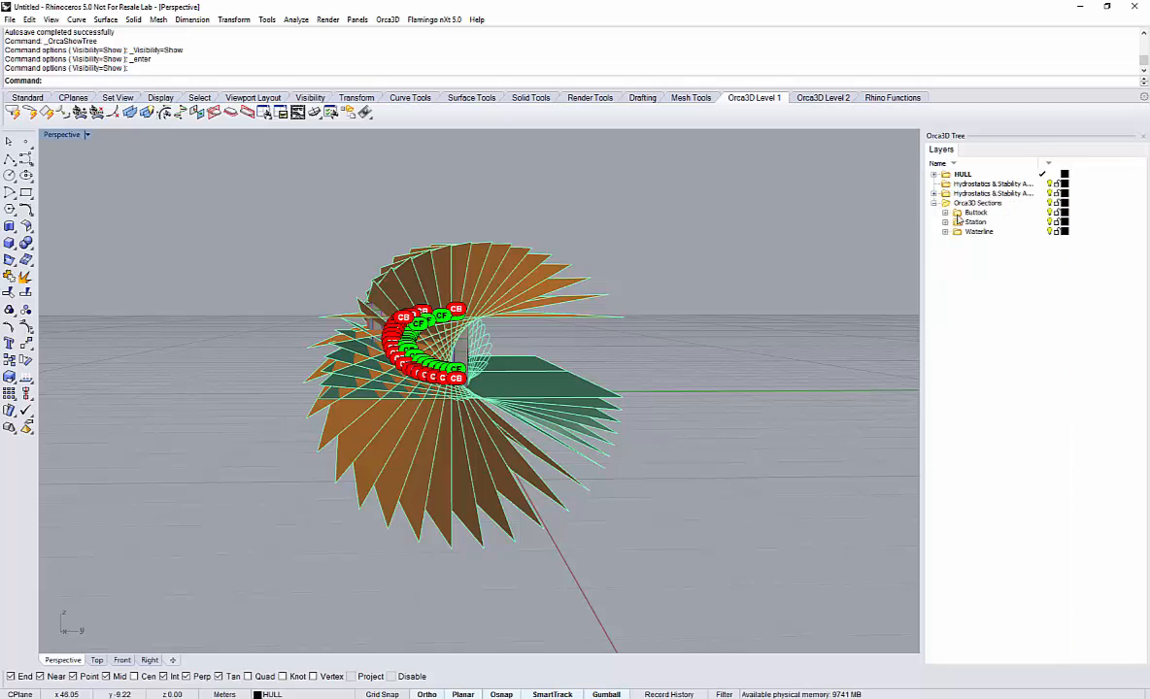
click(945, 212)
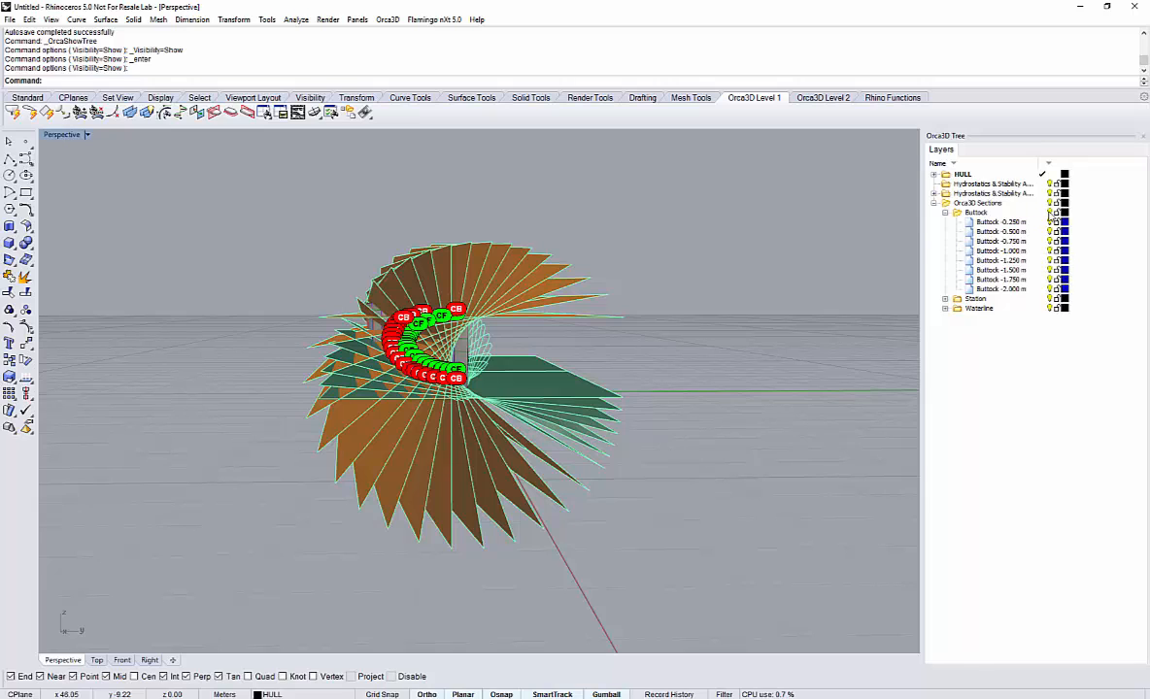
Widen the tree's name column and hide the DWL rollover results for angles 0, 10, 15, 100 to 170 and -180.
click(933, 193)
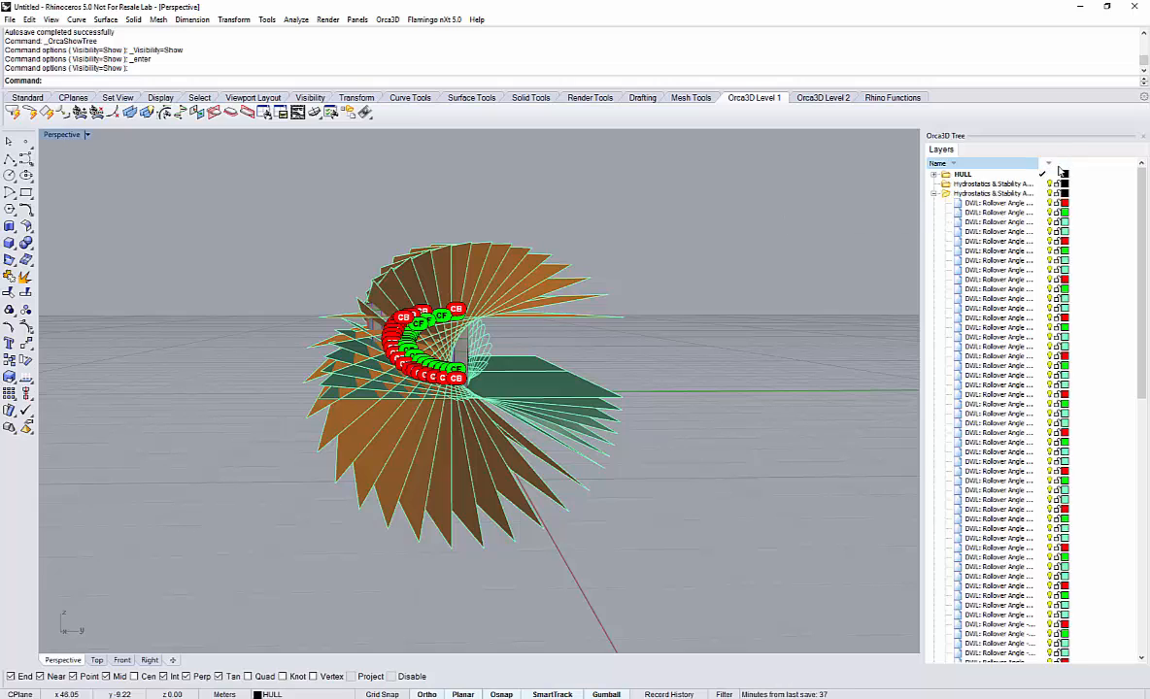
drag(1039, 163, 1081, 573)
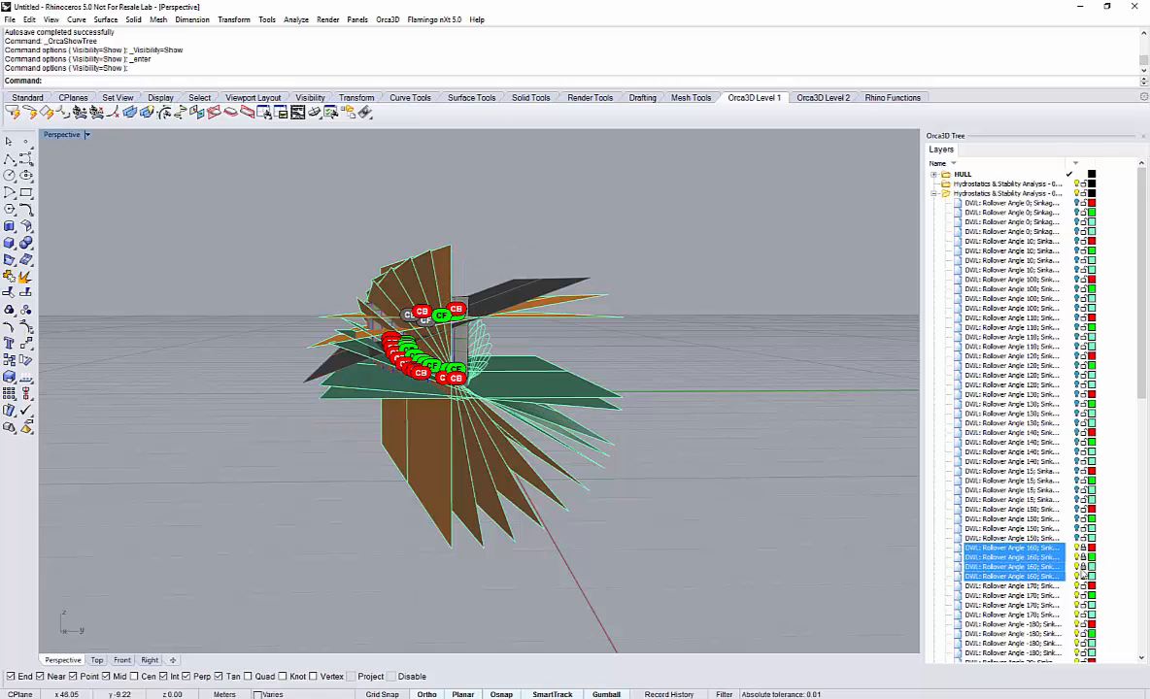
scroll(1082, 587, down, 3)
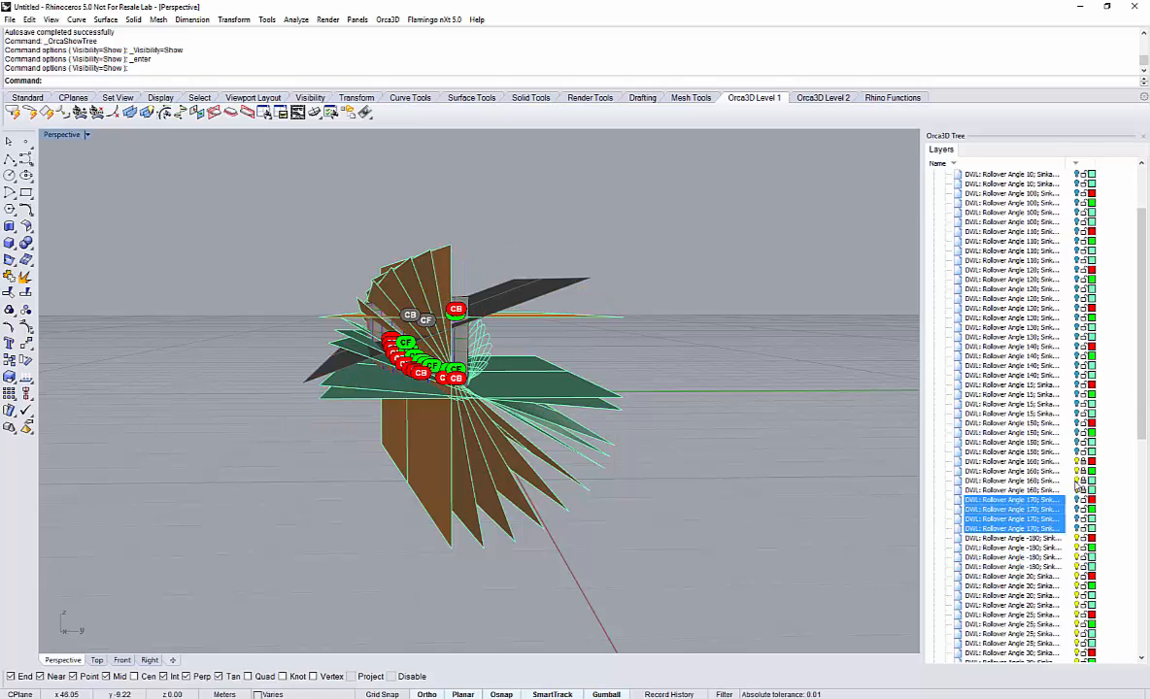
click(1075, 556)
scroll(1077, 593, down, 3)
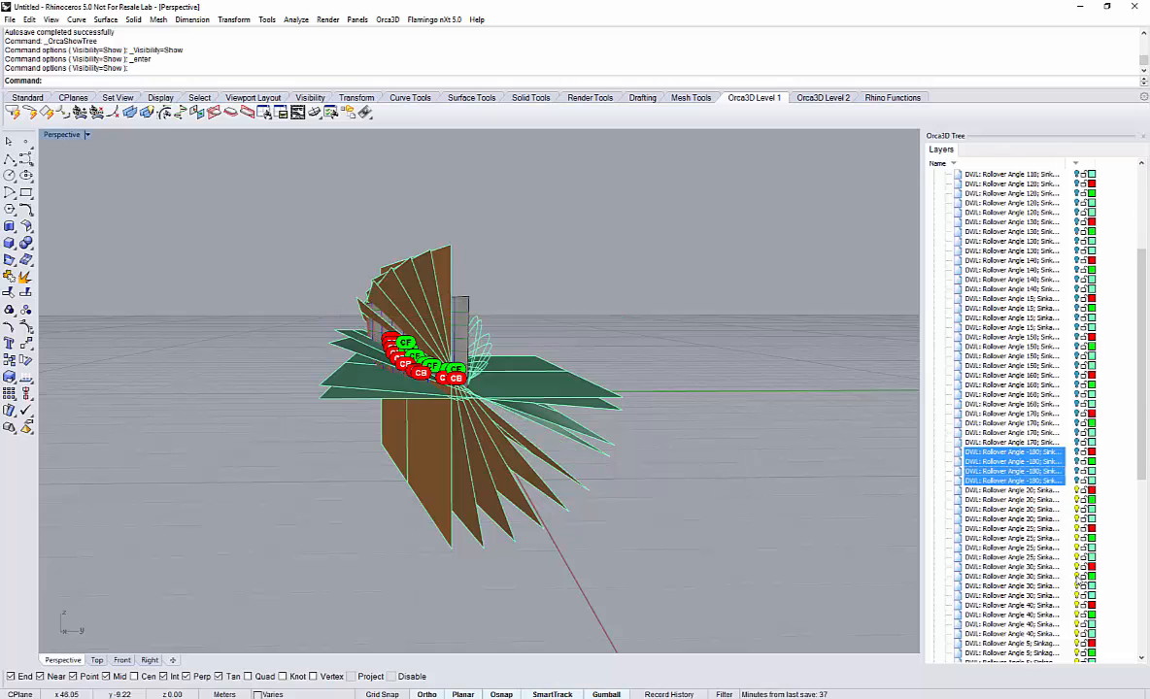
Hide the DWL rollover results for angles 5, 25, 30, 40, 50 and 60 in the Orca3D Tree.
click(1075, 580)
click(1076, 556)
click(1077, 615)
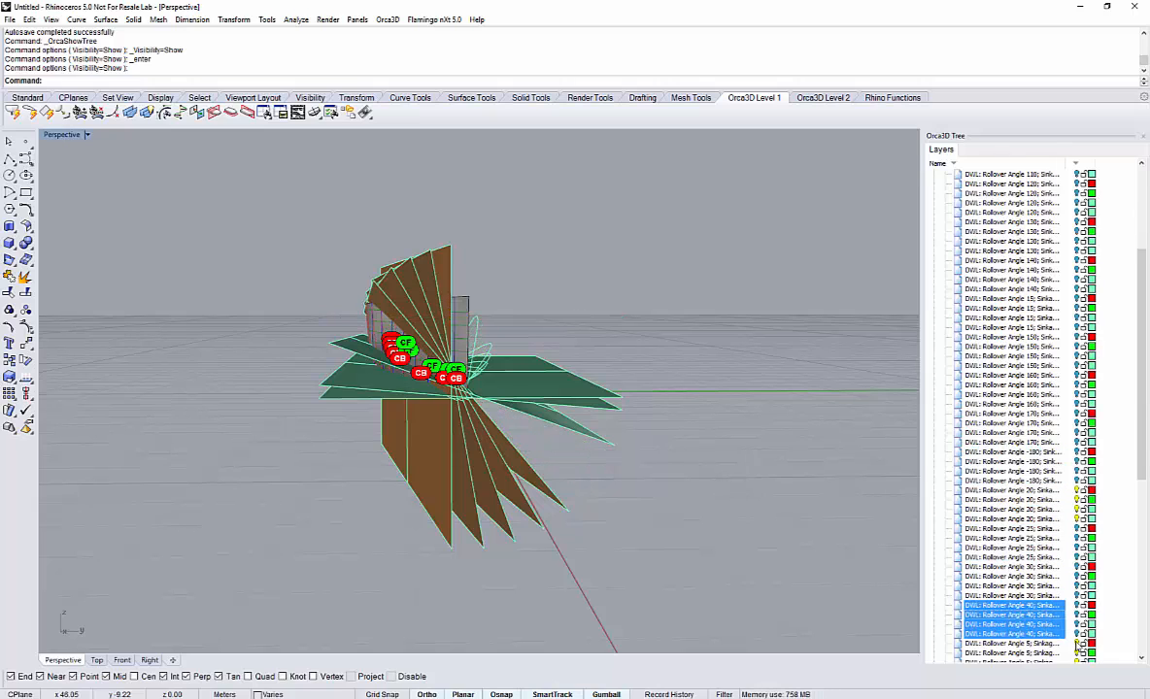
click(1072, 642)
scroll(1049, 565, down, 5)
click(1073, 554)
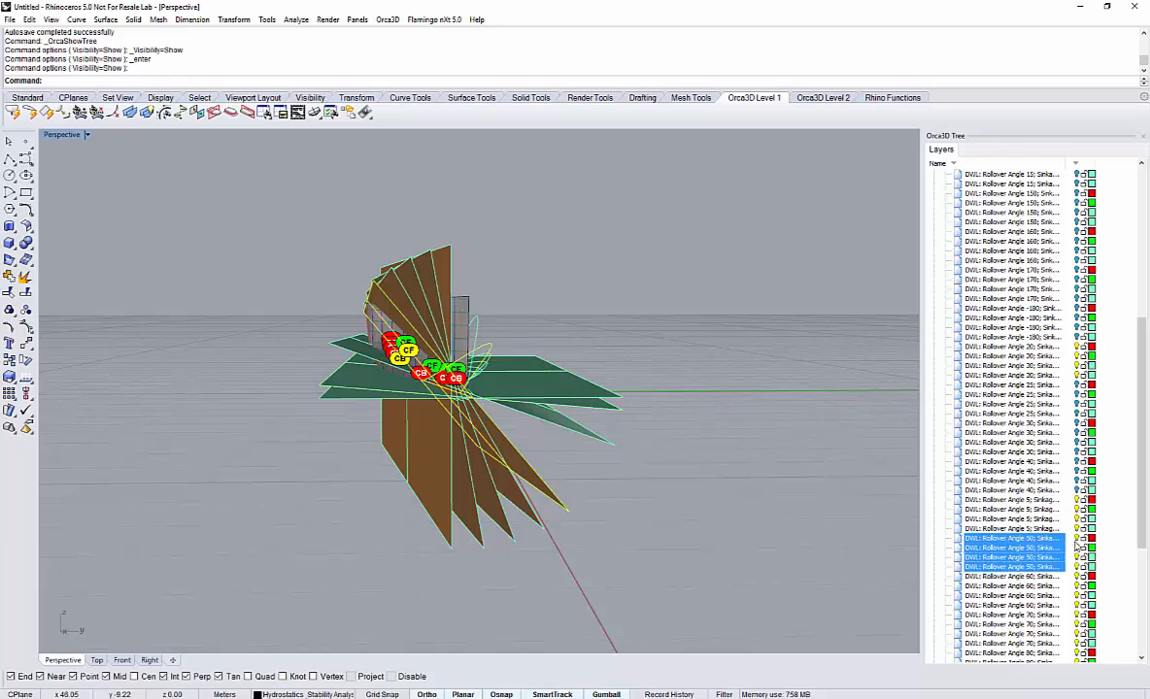
click(1074, 550)
click(1075, 520)
click(1075, 598)
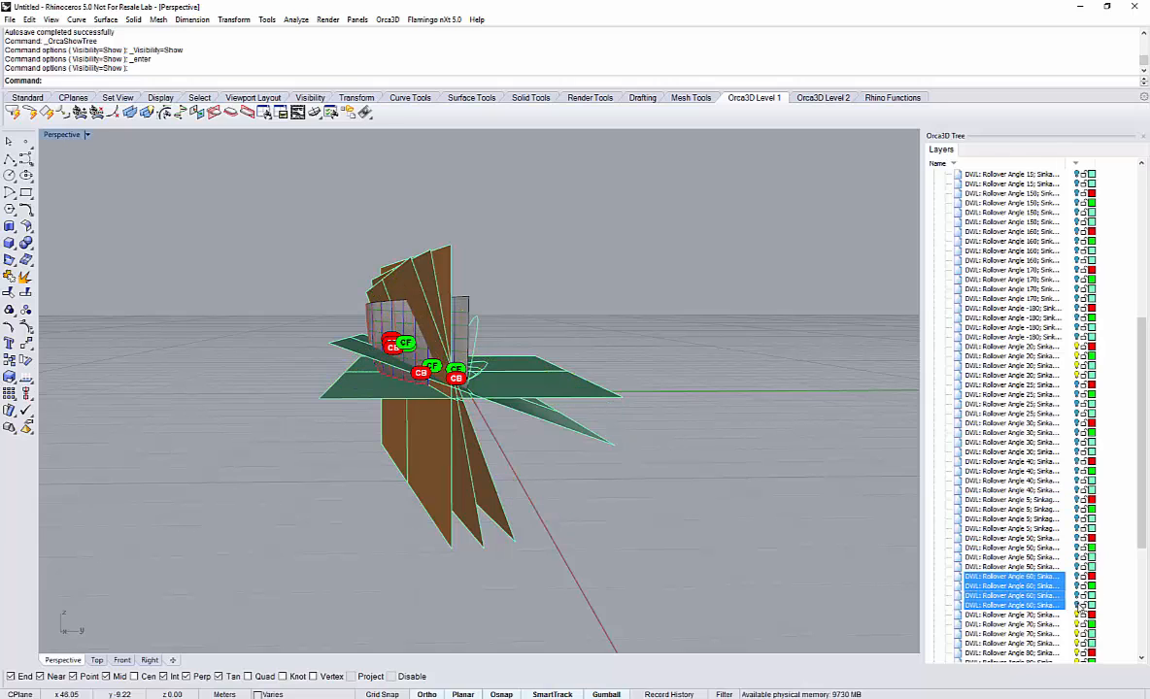
Hide the DWL rollover results for angles 70, 80 and 90 and the Sinkage 0, Trim 0, Heel 0 results.
click(1076, 630)
scroll(1086, 604, down, 4)
click(1077, 569)
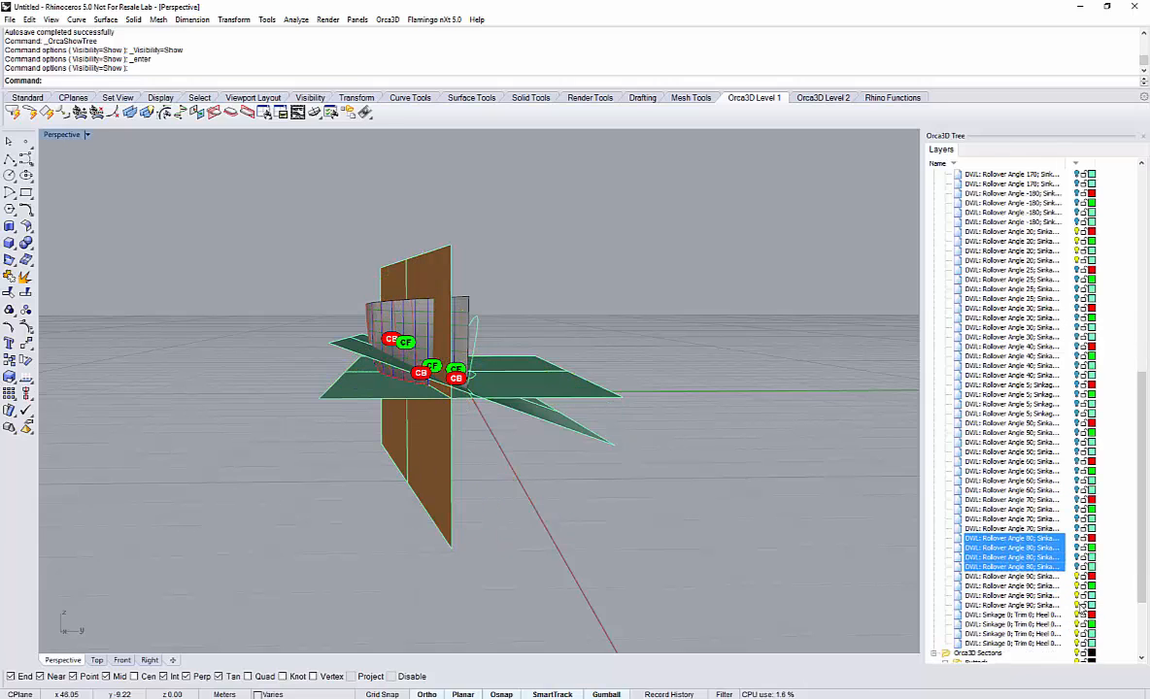
click(1076, 599)
click(1076, 599)
click(1076, 618)
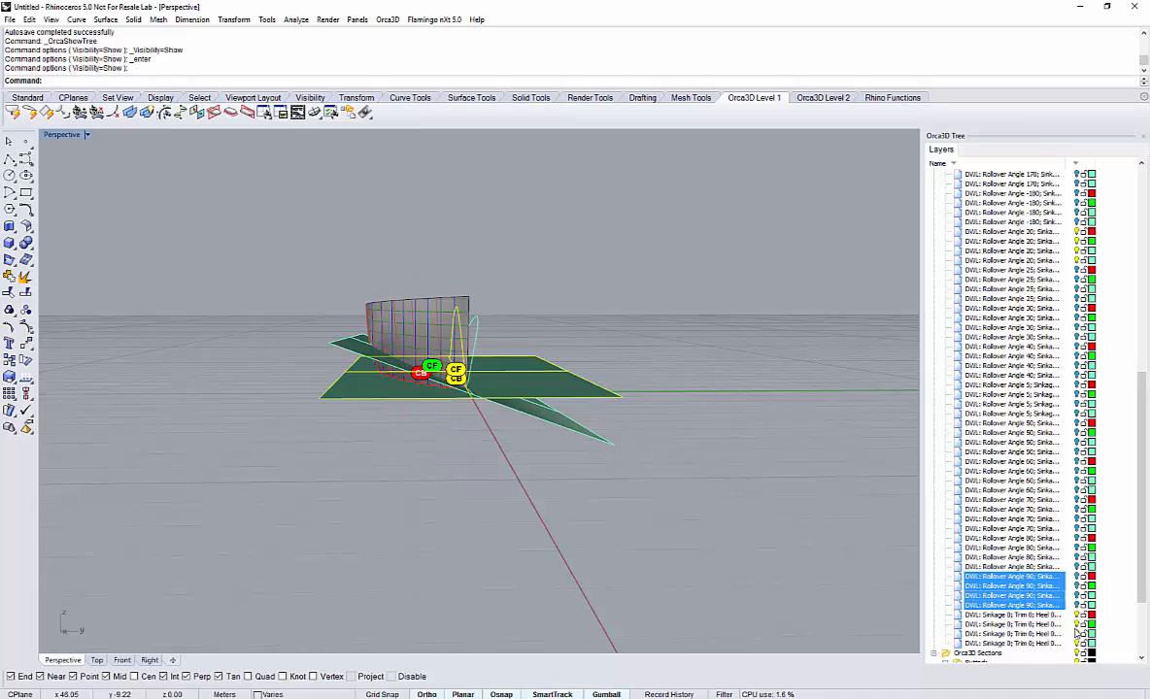
Delete the remaining rollover angle 20 result group, including its tilted plane, curve and CB and CF markers.
right_drag(806, 501, 598, 351)
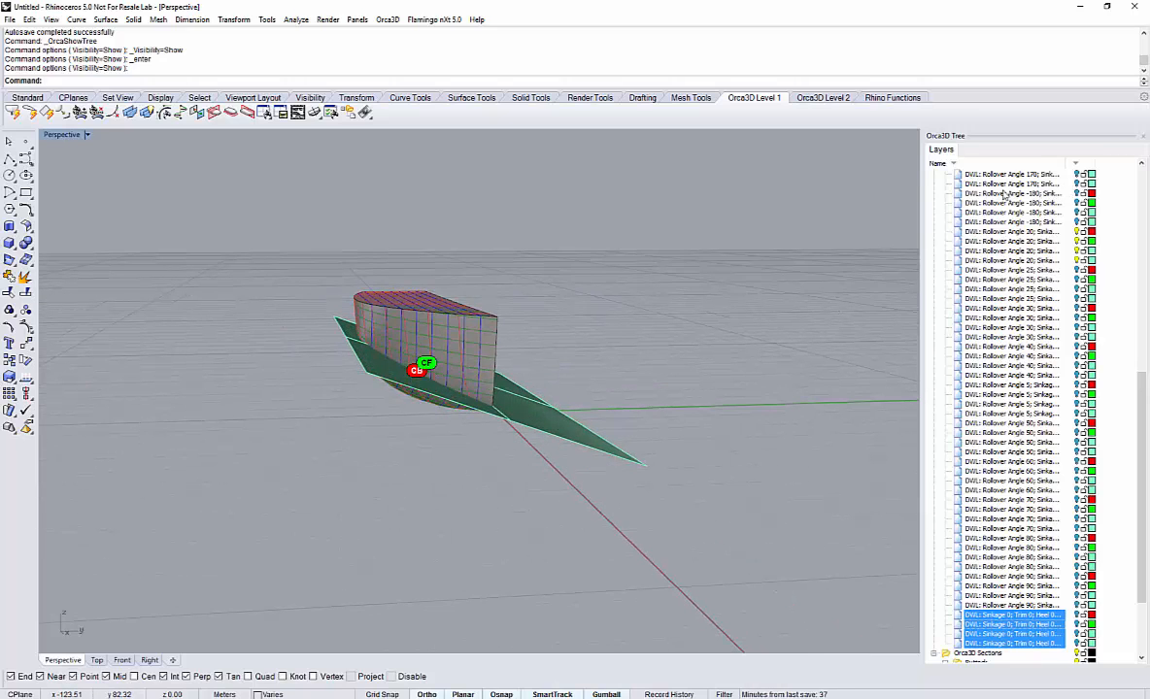
right_drag(547, 360, 622, 403)
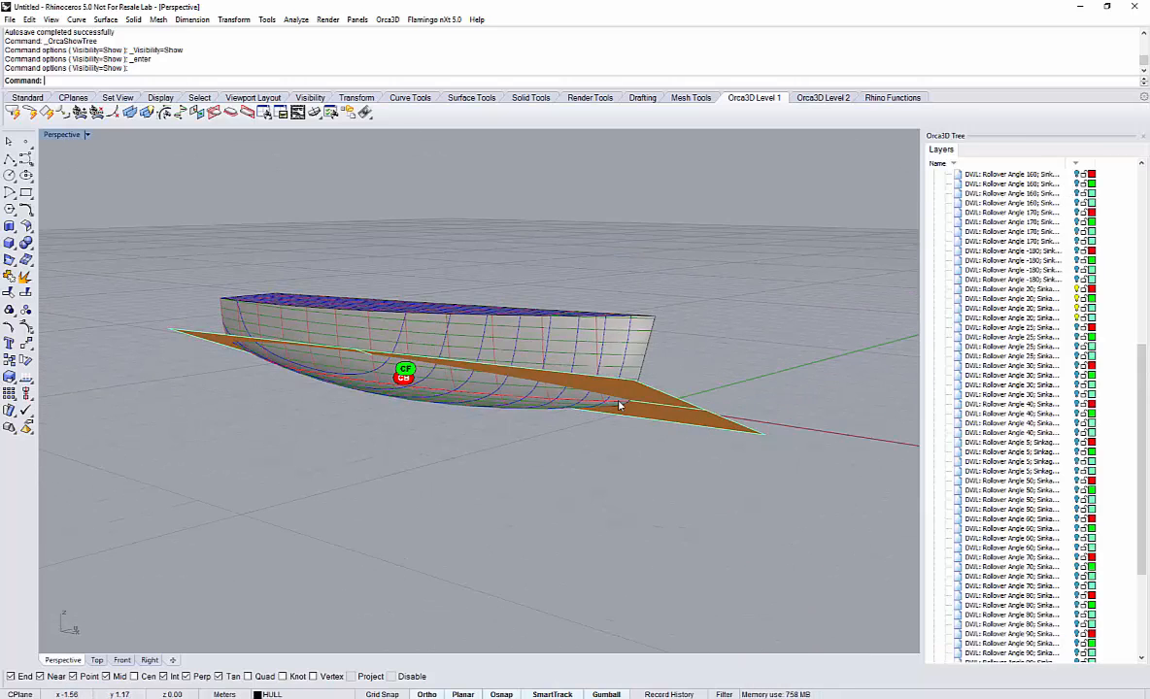
click(678, 399)
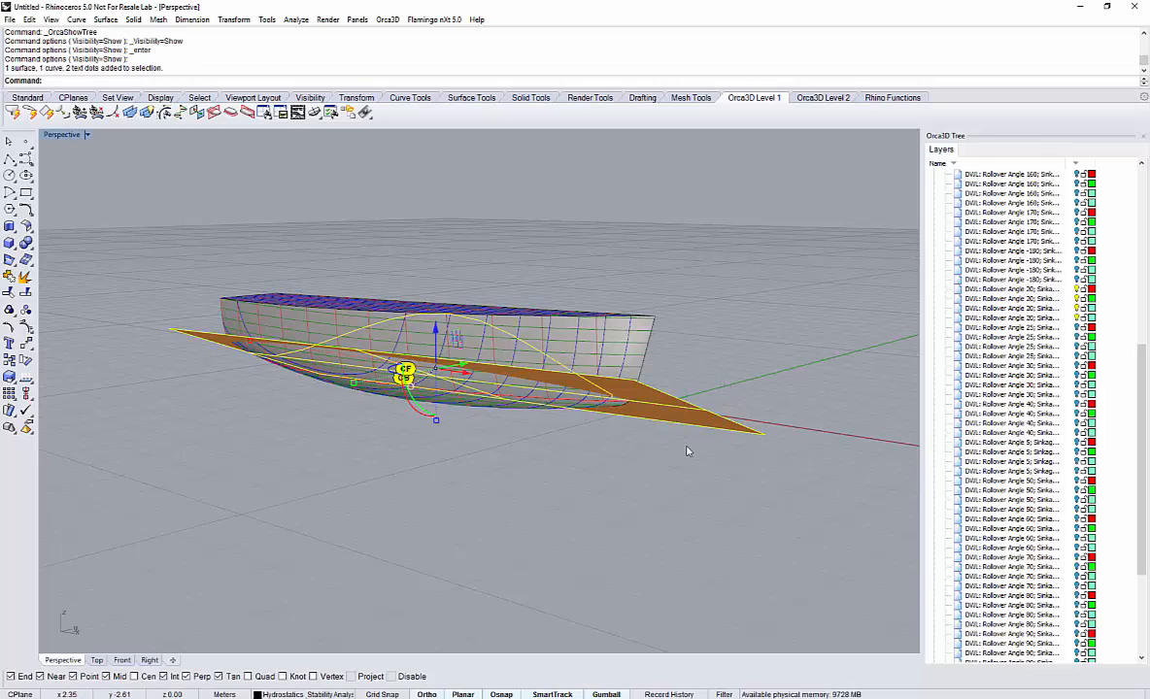
key(Delete)
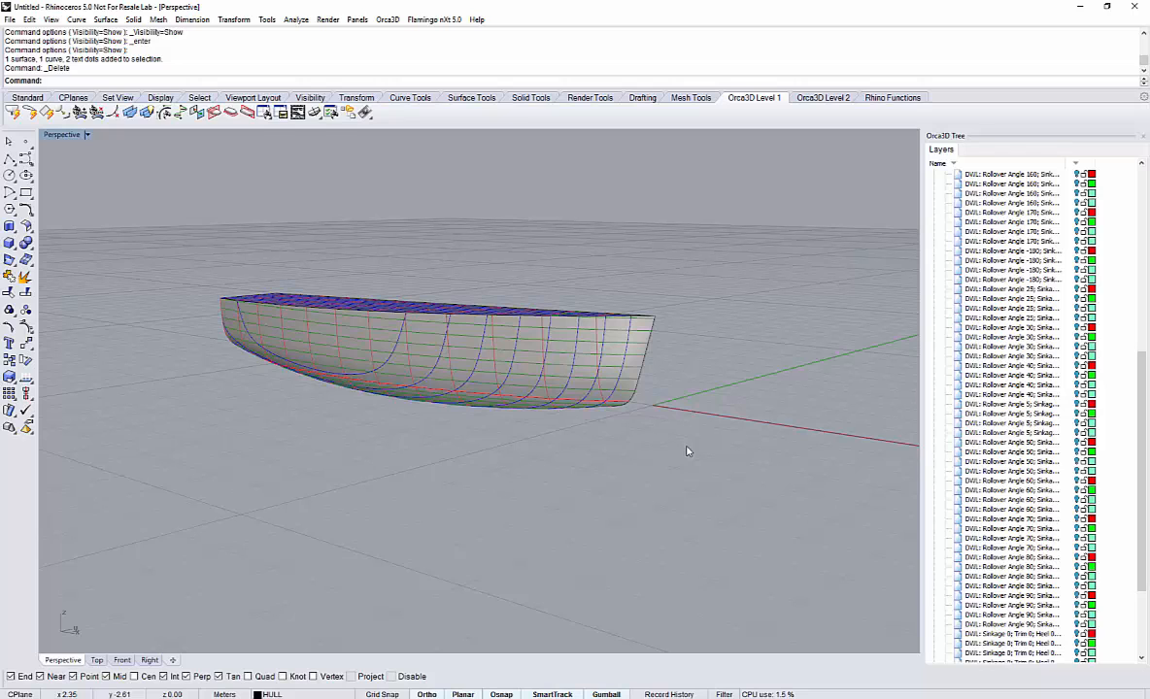
Start an Orca3D lines drawing of the hull and enable the use of curve display colors.
right_drag(672, 428, 524, 305)
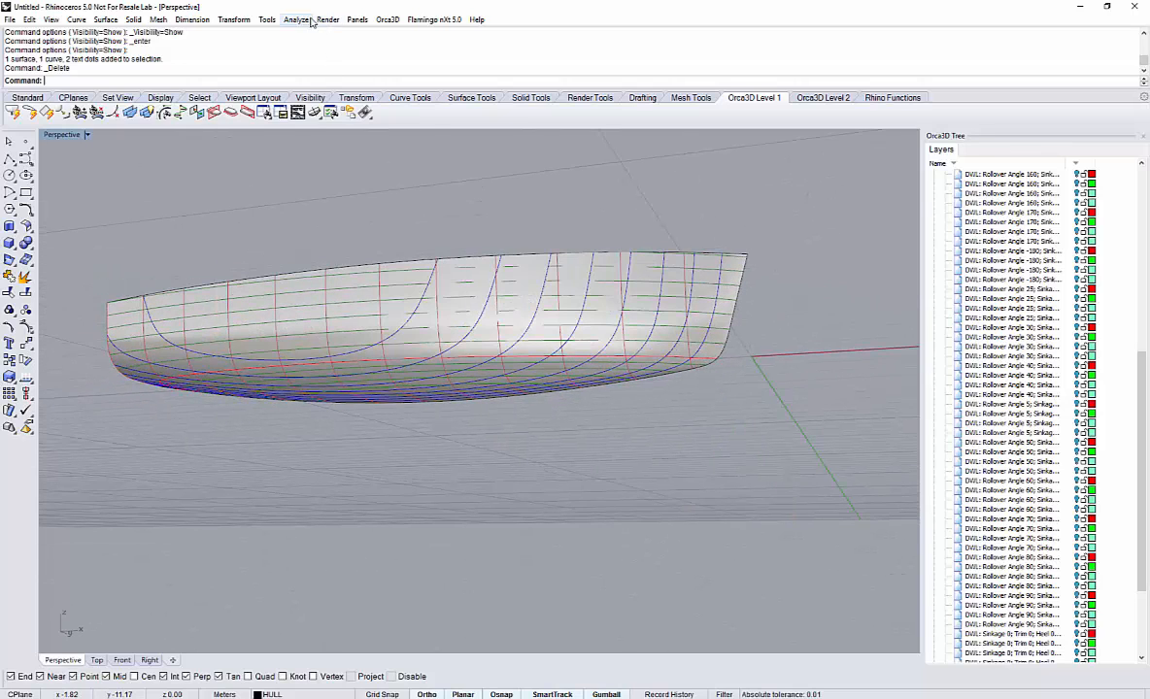
click(386, 19)
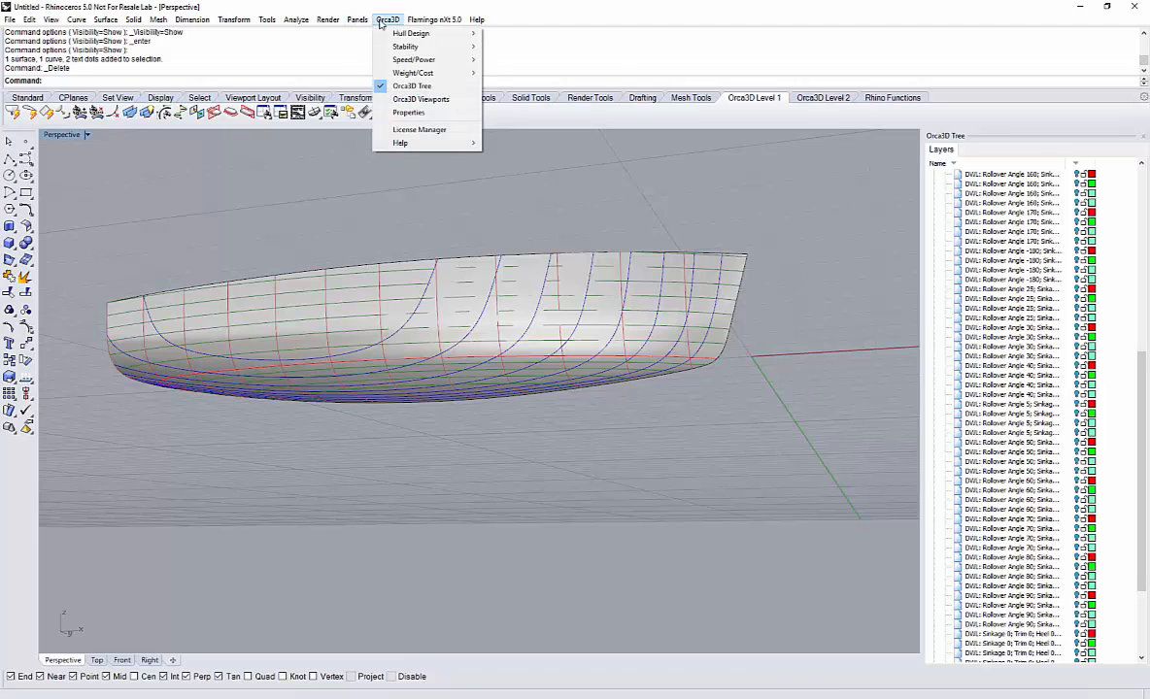
mouse_move(404, 35)
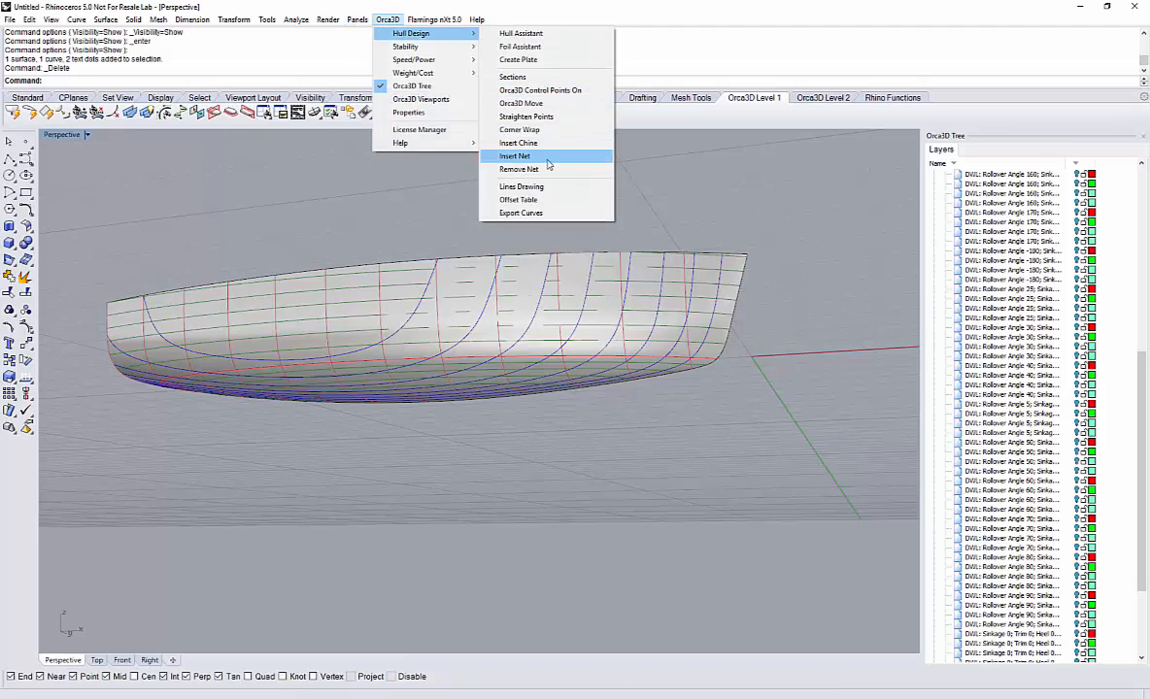
click(541, 189)
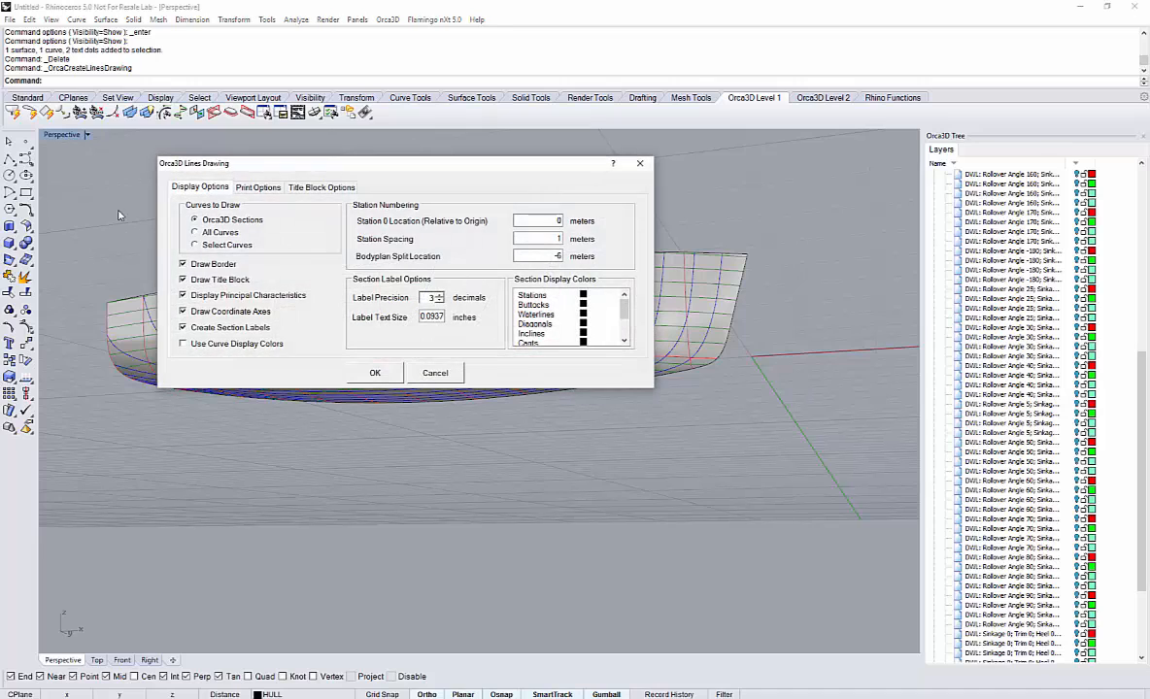
drag(281, 169, 439, 182)
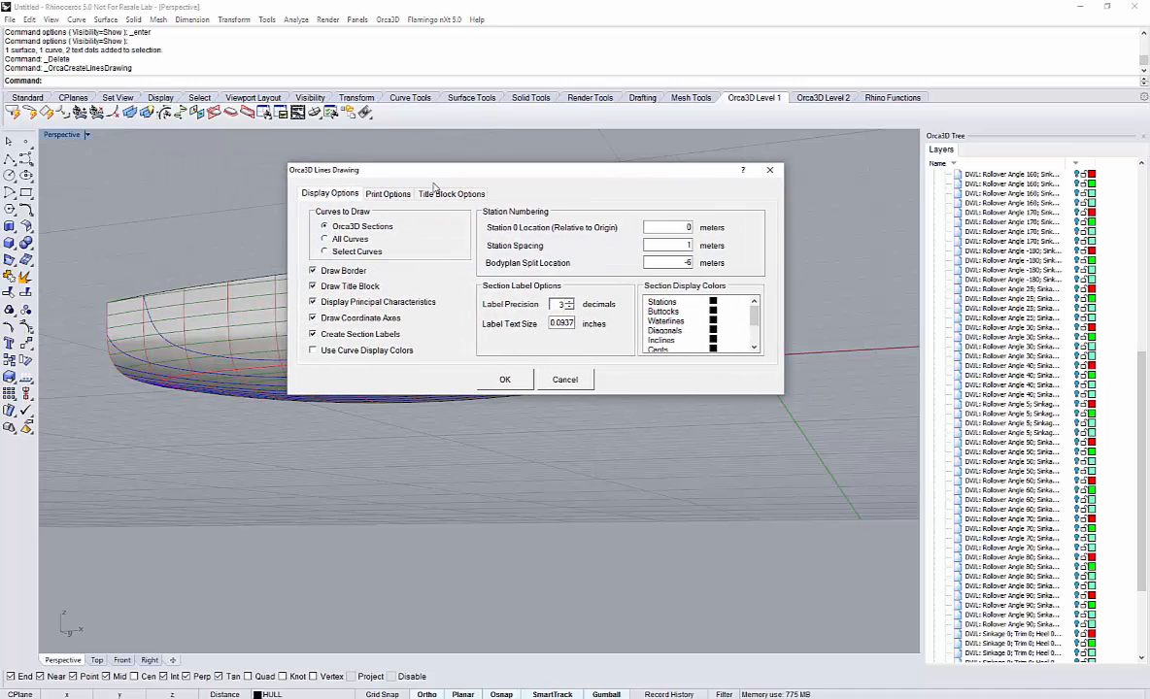
click(313, 351)
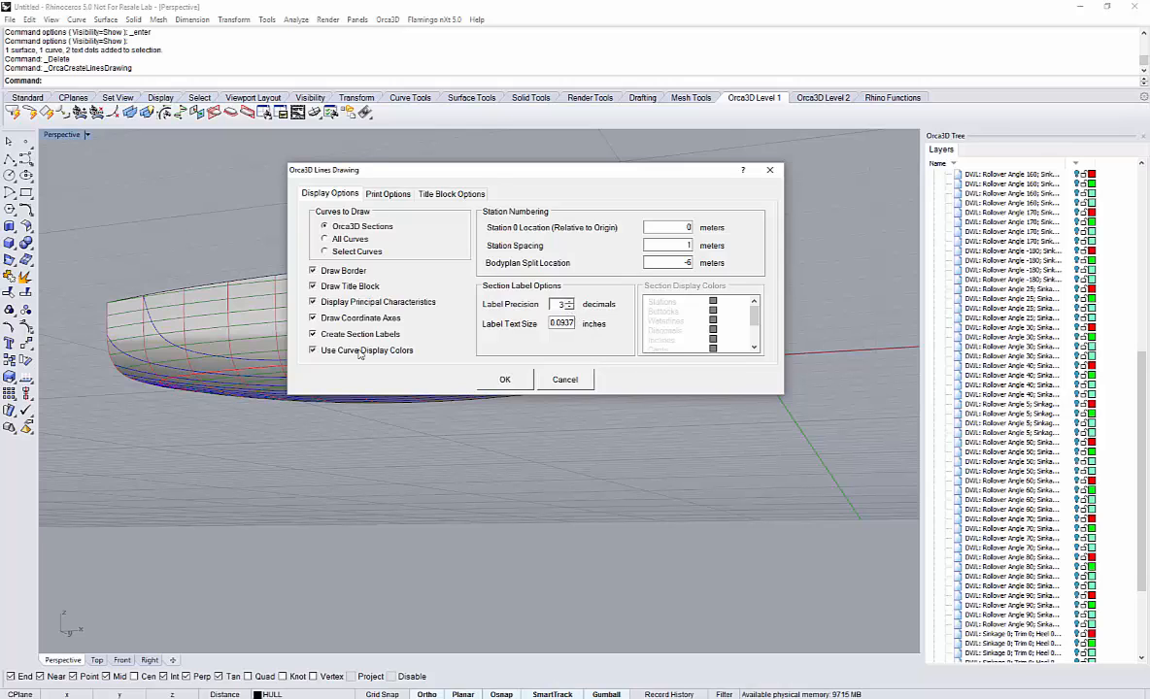
Set the lines drawing's printer to PDFCreator and its page units to meters.
click(381, 195)
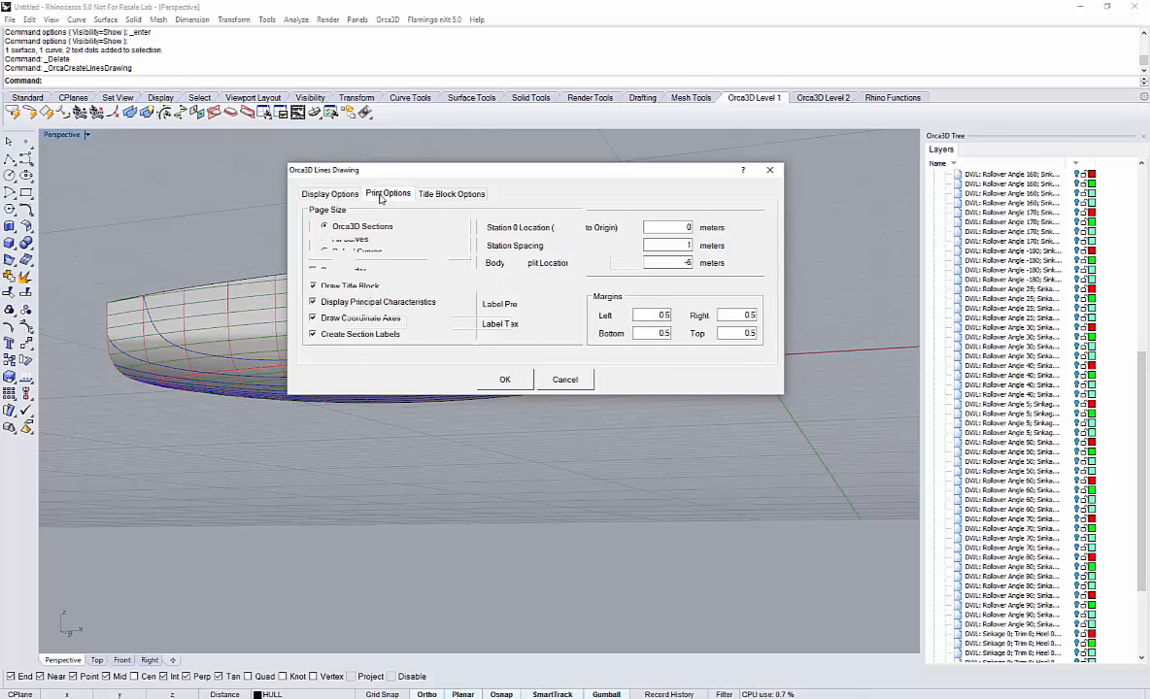
click(442, 227)
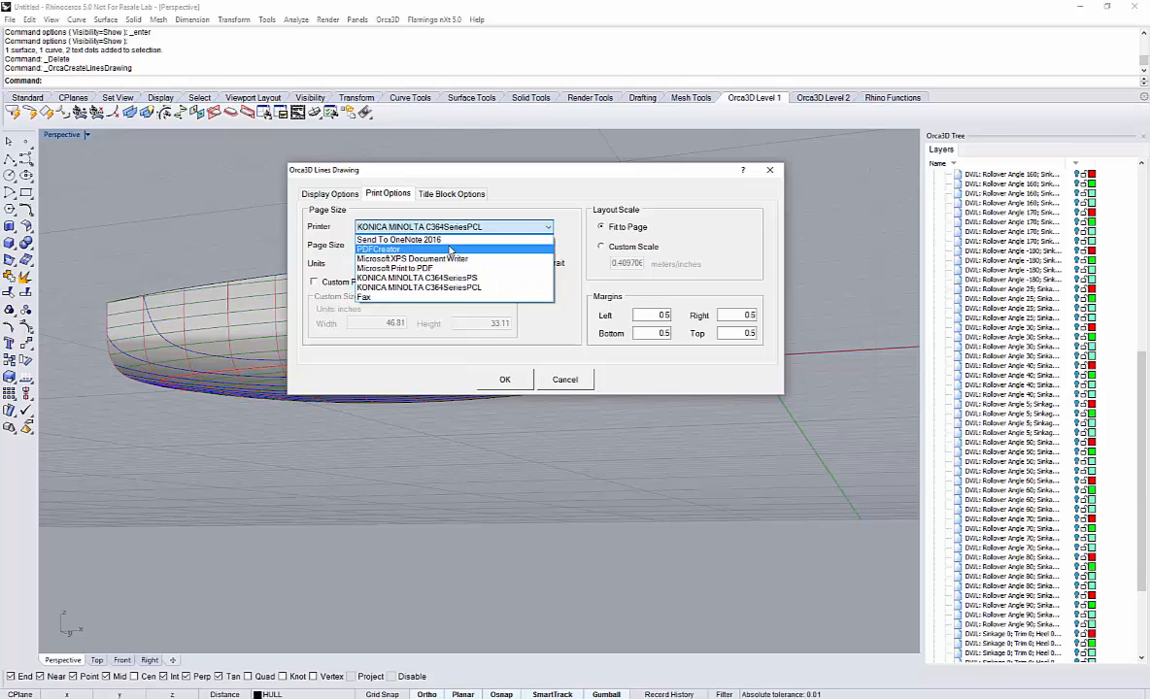
click(445, 250)
click(416, 261)
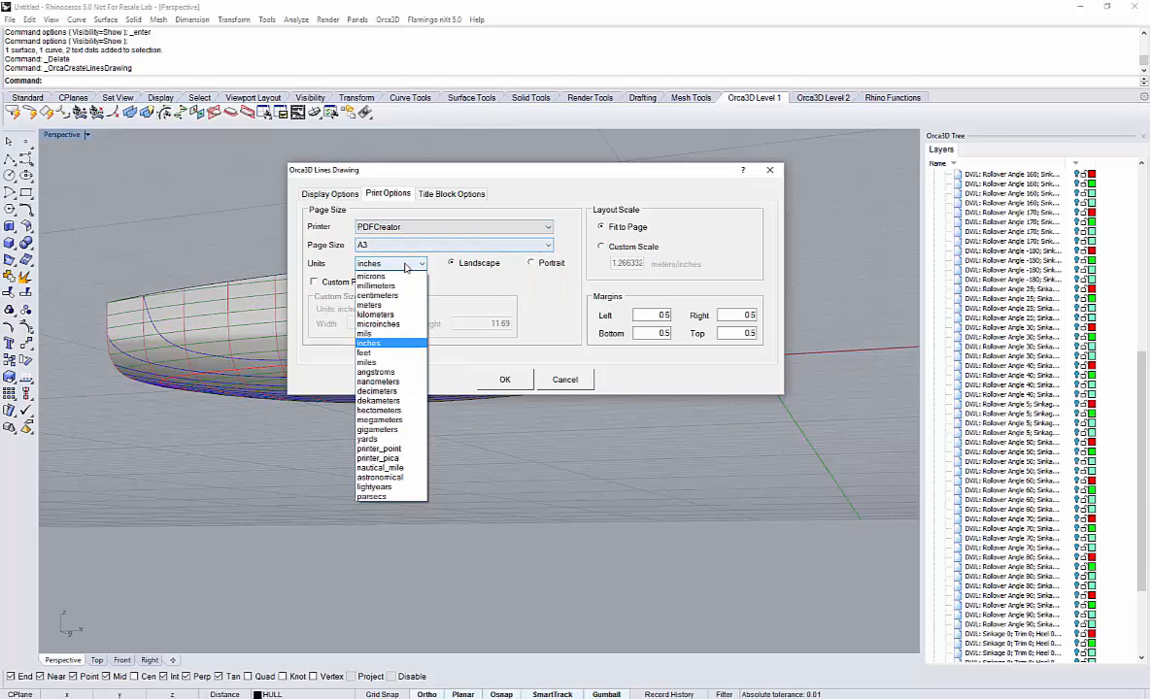
click(374, 305)
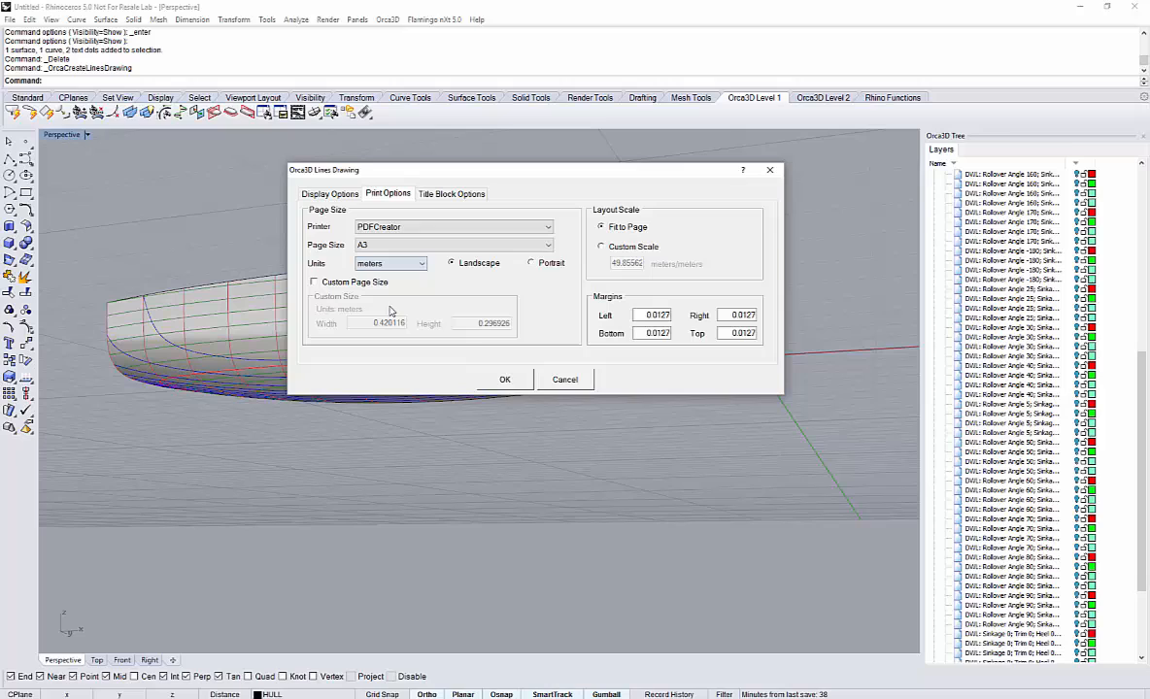
Set the lines drawing's layout to a custom scale of 50 meters/meters.
click(619, 248)
drag(640, 263, 575, 260)
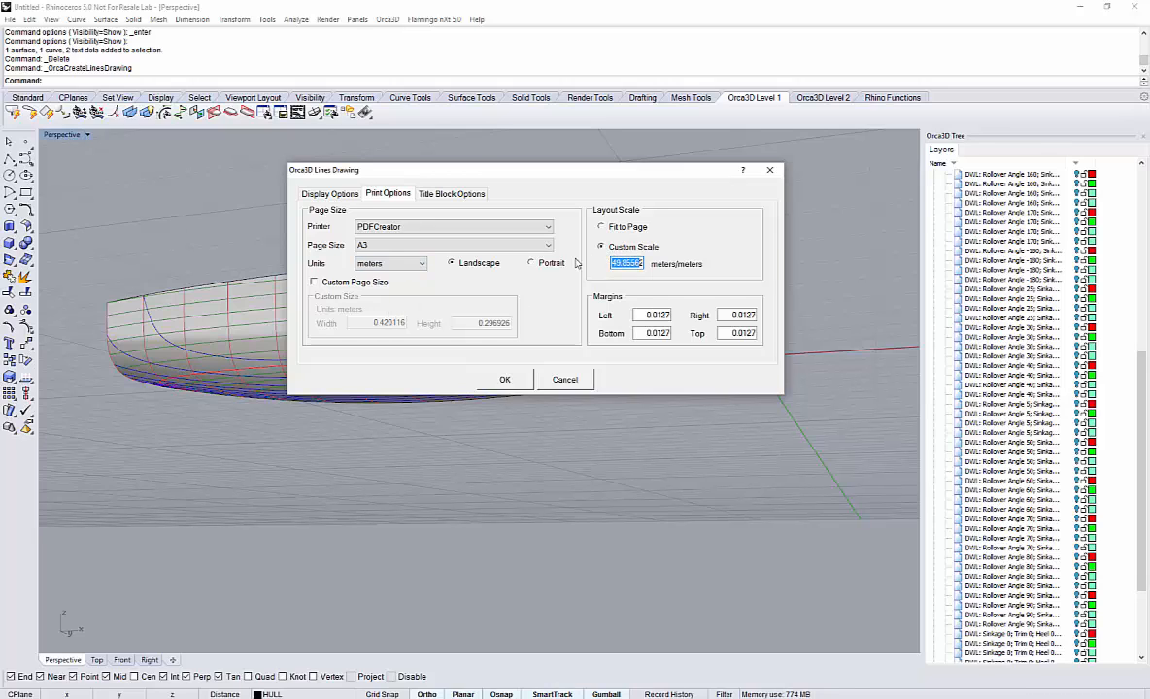
text(5026491)
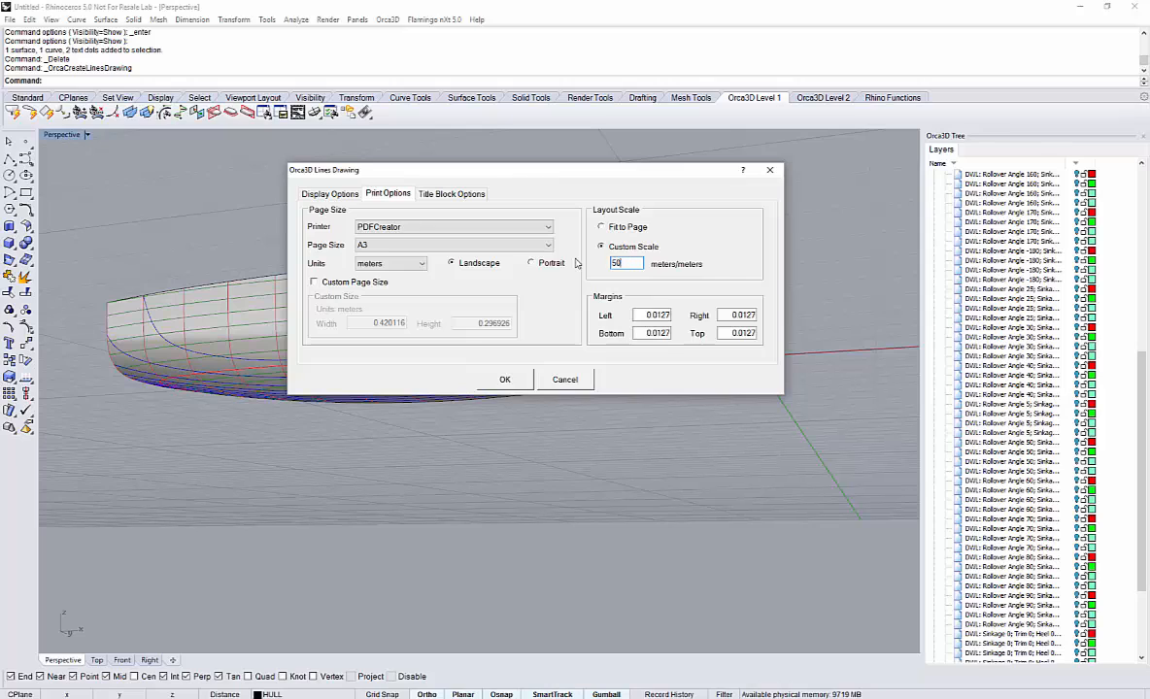
key(Tab)
Fill in the title block with the author's initials and "Copyright" as the Bottom Left text, and generate the lines drawing.
click(440, 190)
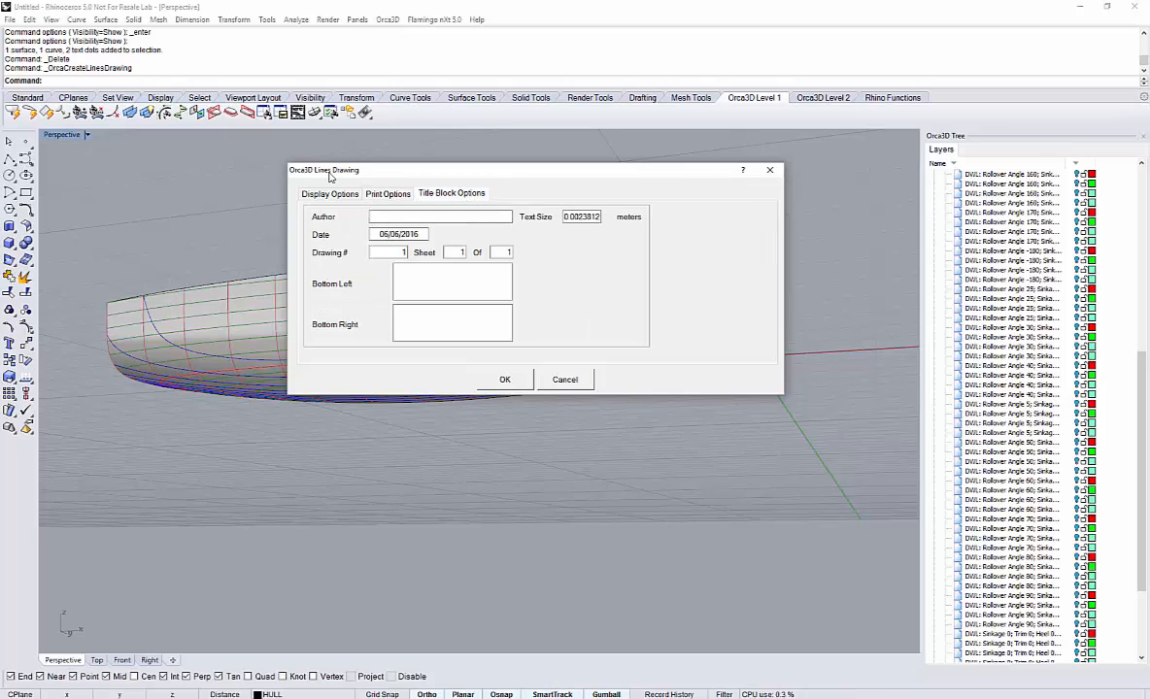
click(403, 217)
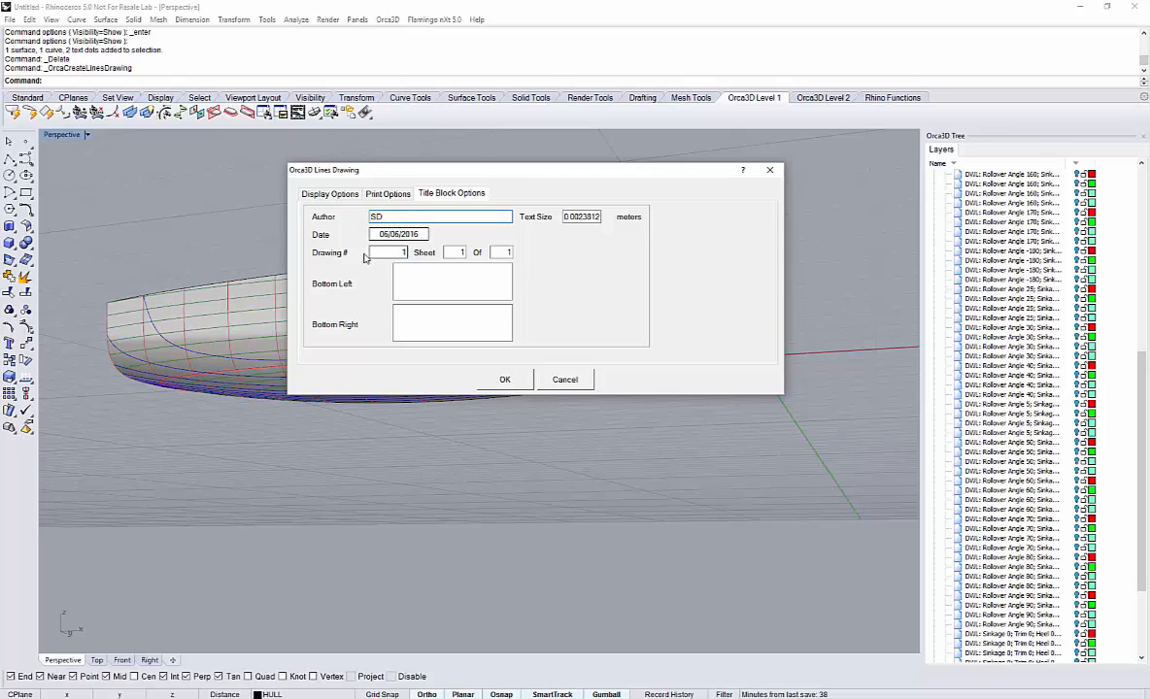
click(437, 283)
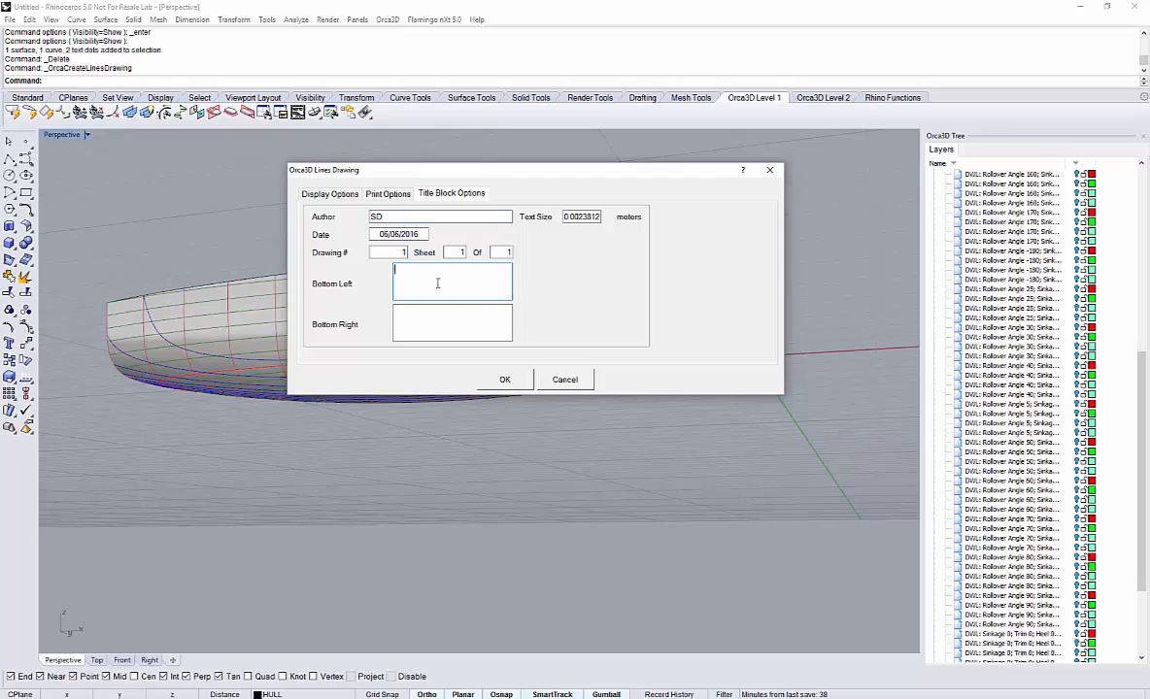
text(Copyright)
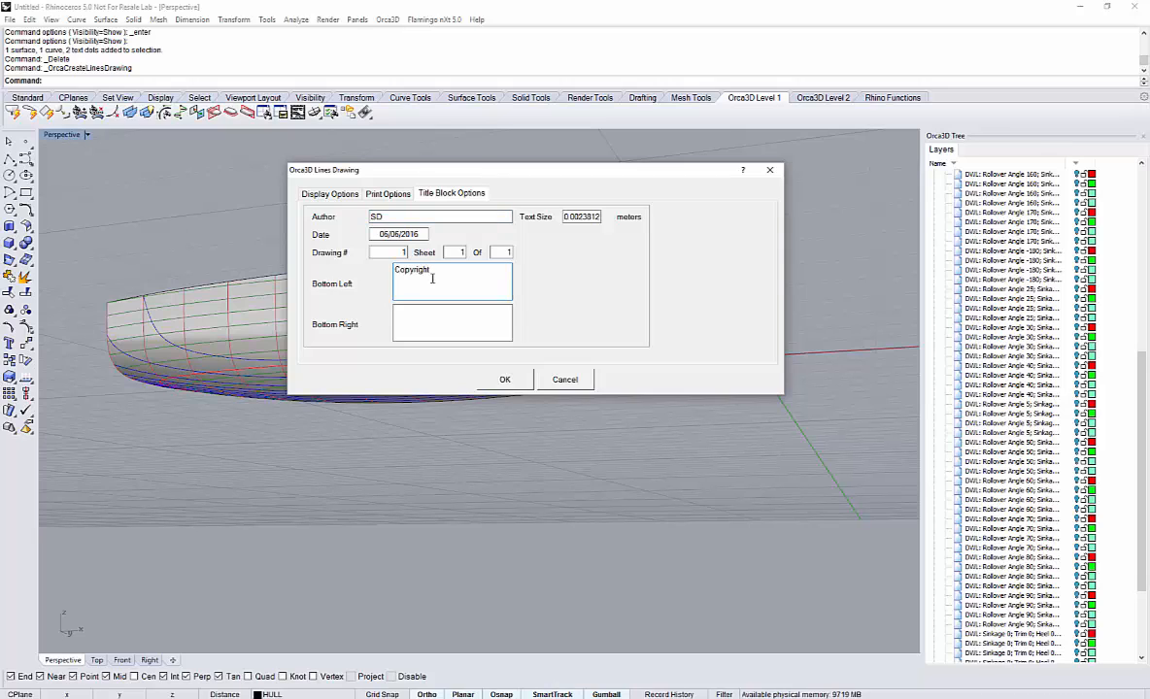
click(330, 194)
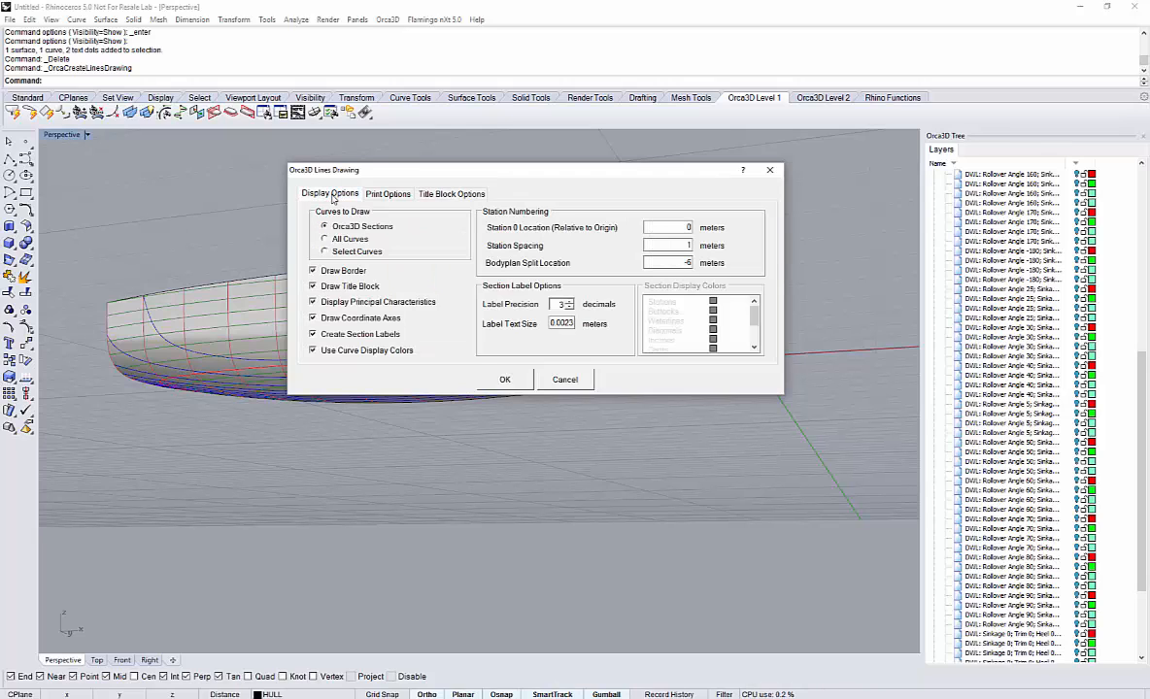
click(511, 383)
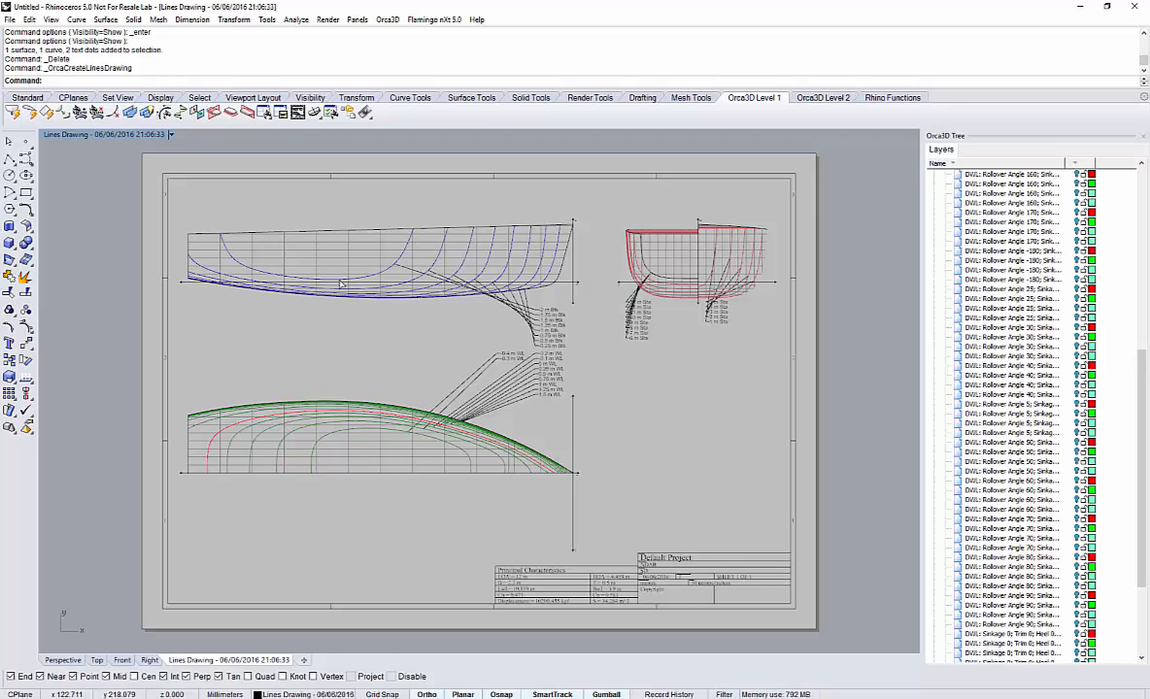
Examine the principal characteristics table and title block on the lines drawing sheet, and return to the full sheet.
scroll(596, 625, up, 3)
scroll(570, 600, up, 1)
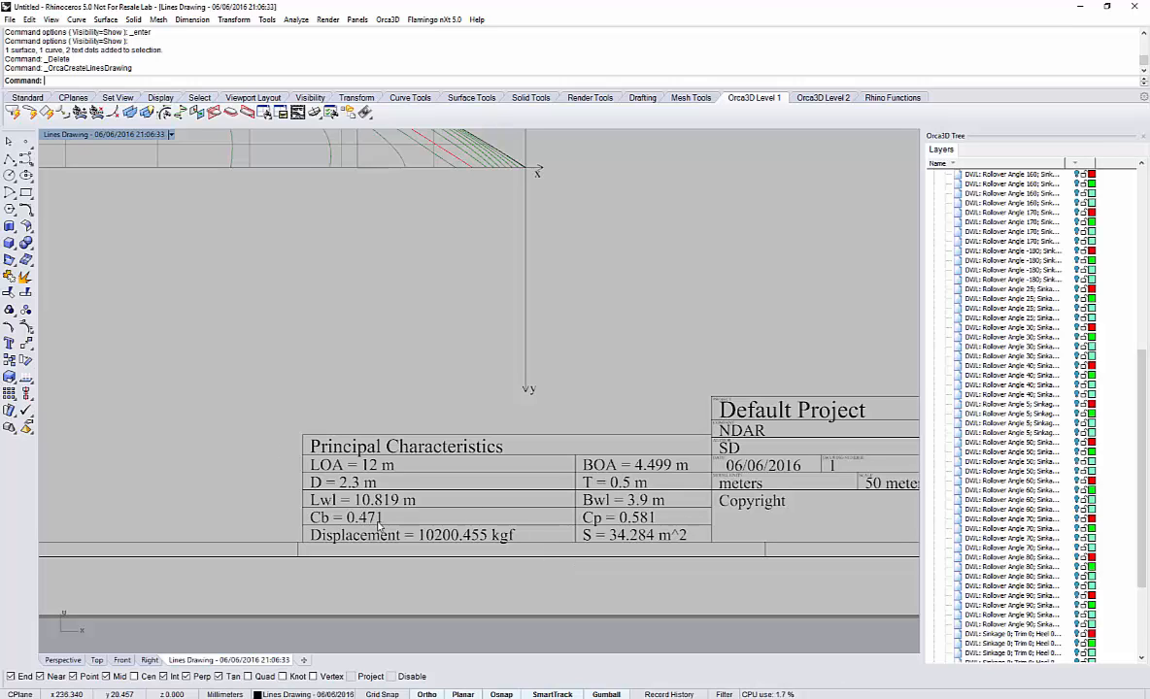
scroll(282, 417, down, 2)
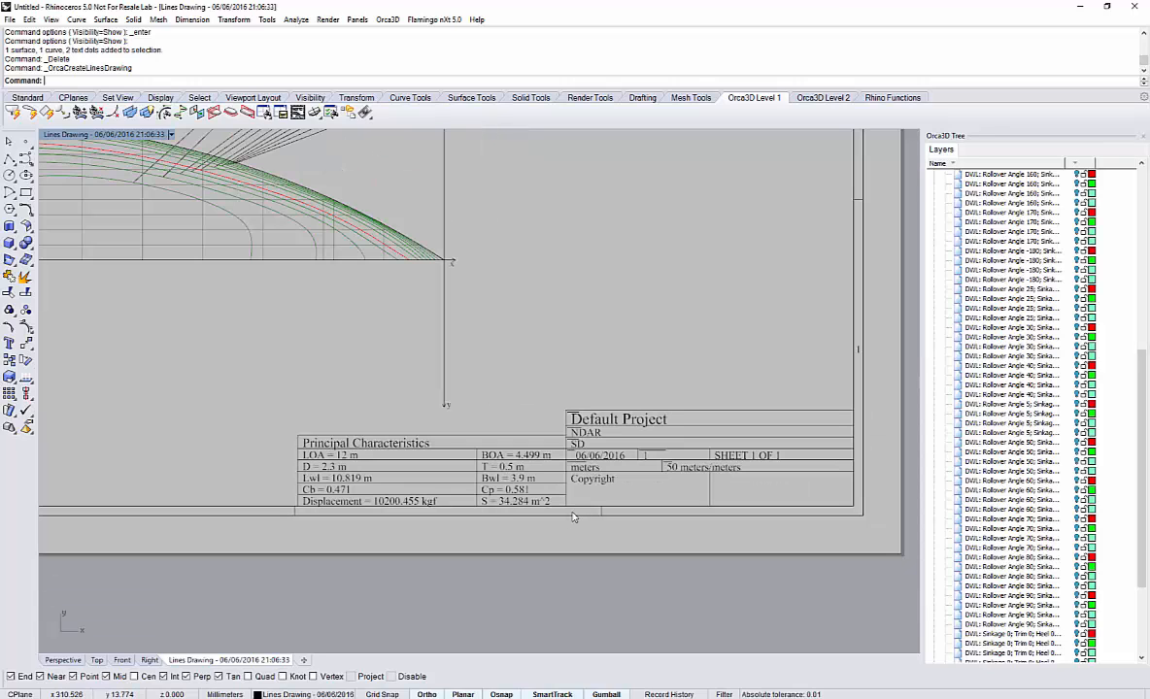
text(z)
key(Return)
text(e)
key(Return)
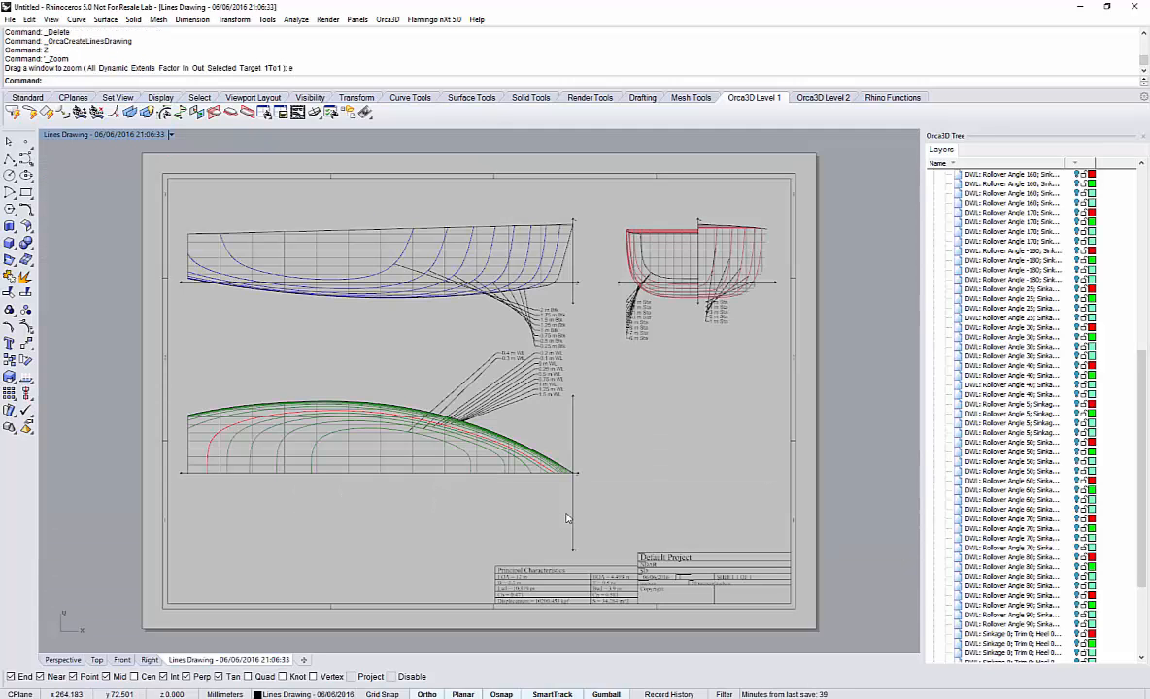
Create an Excel offset table from Orca3D curves only, review it, and close the workbook without saving.
click(387, 20)
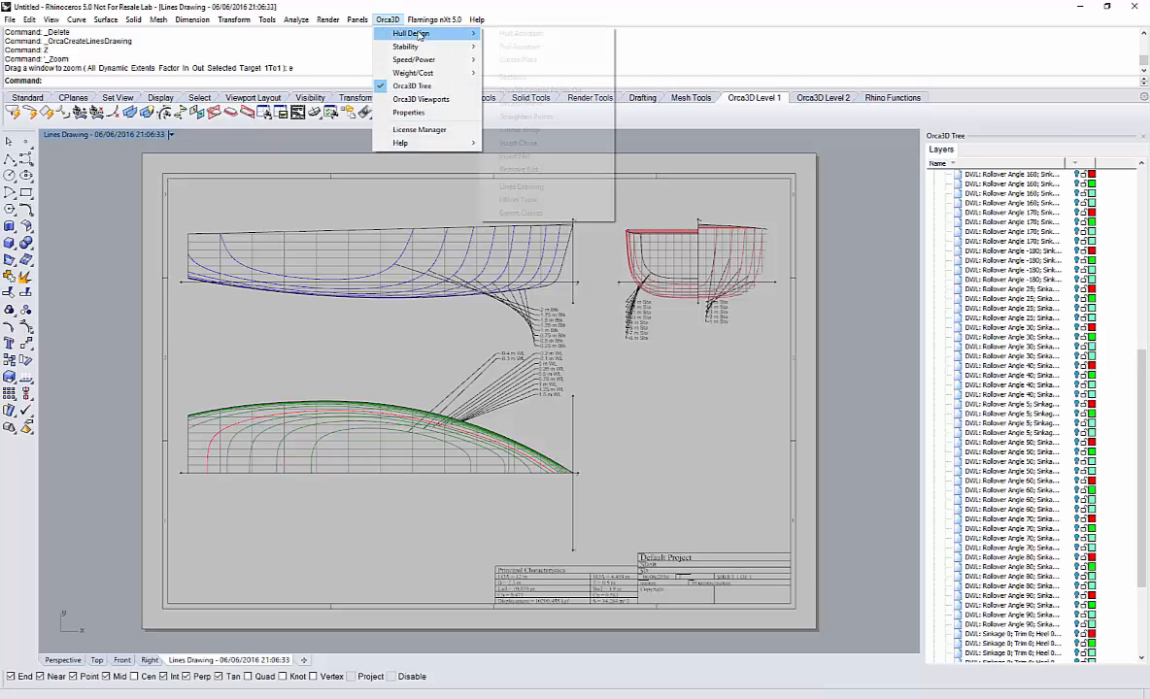
mouse_move(418, 33)
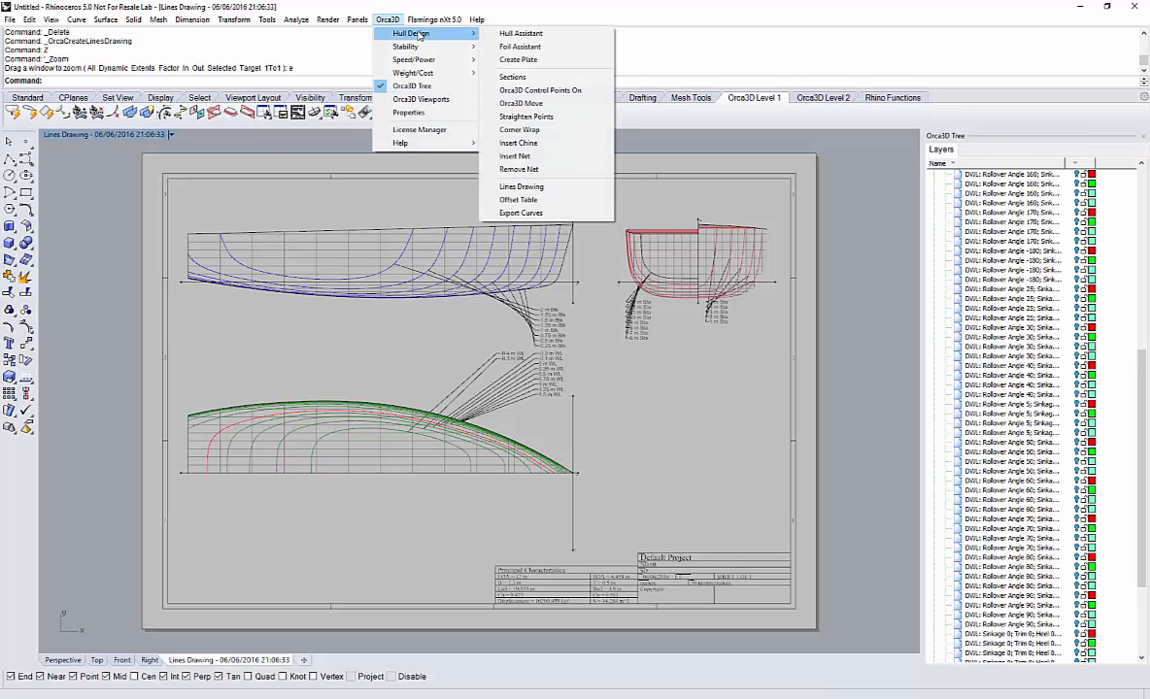
click(545, 200)
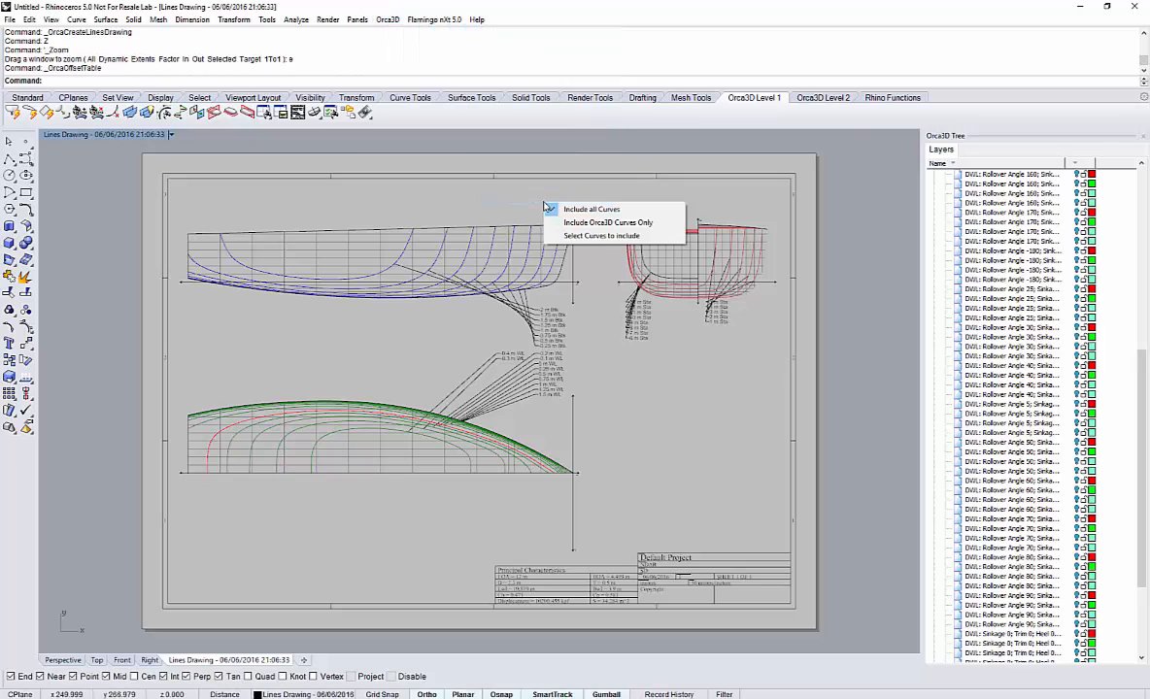
click(600, 226)
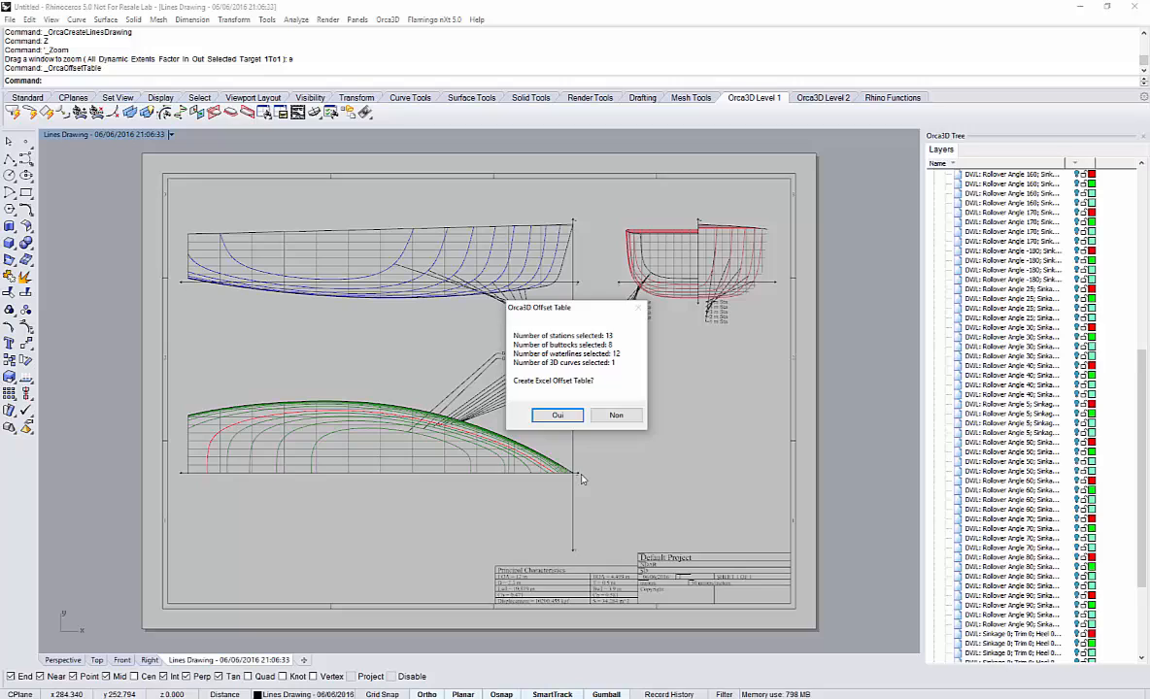
click(559, 417)
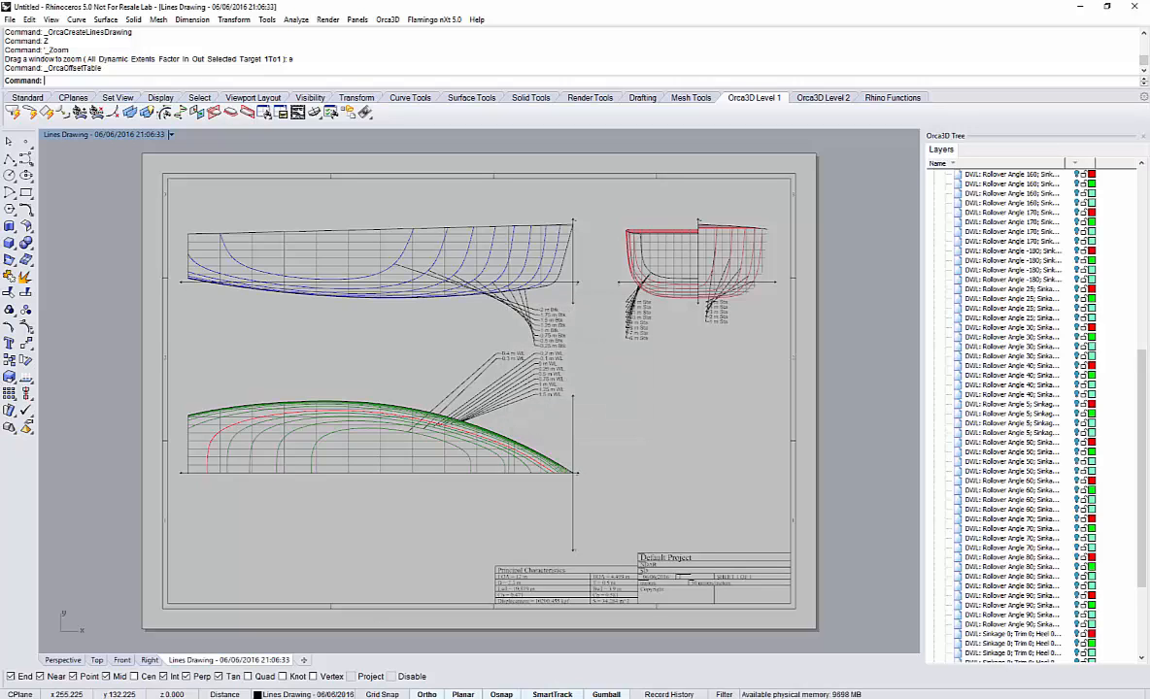
click(594, 393)
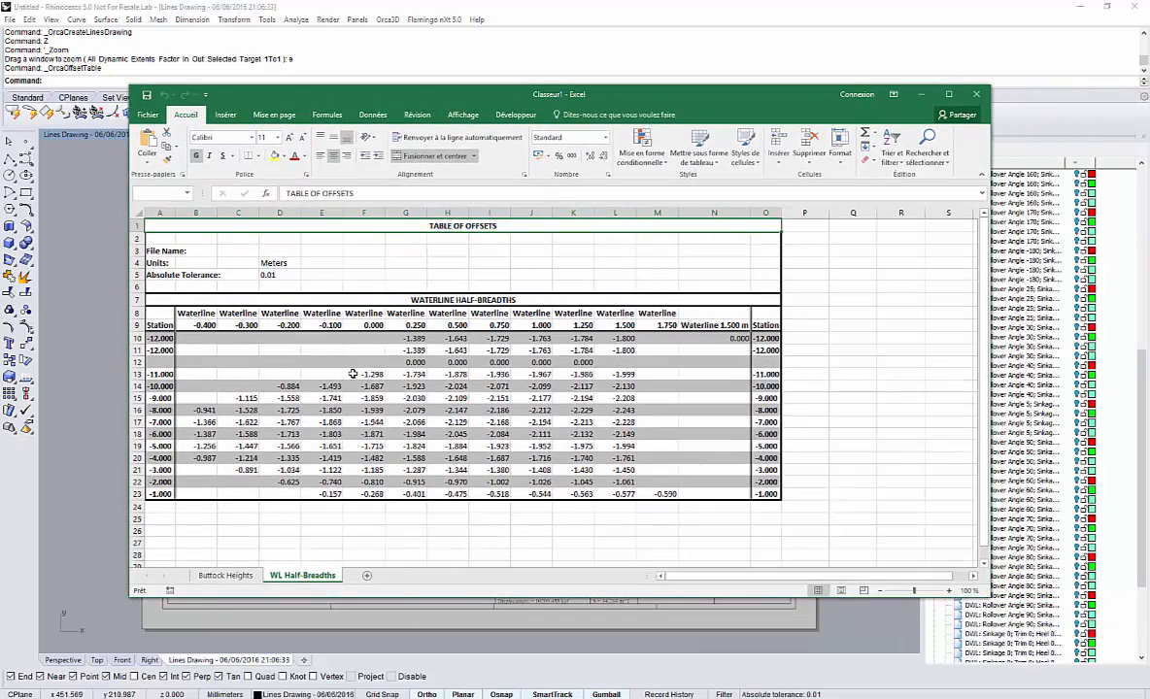
click(975, 96)
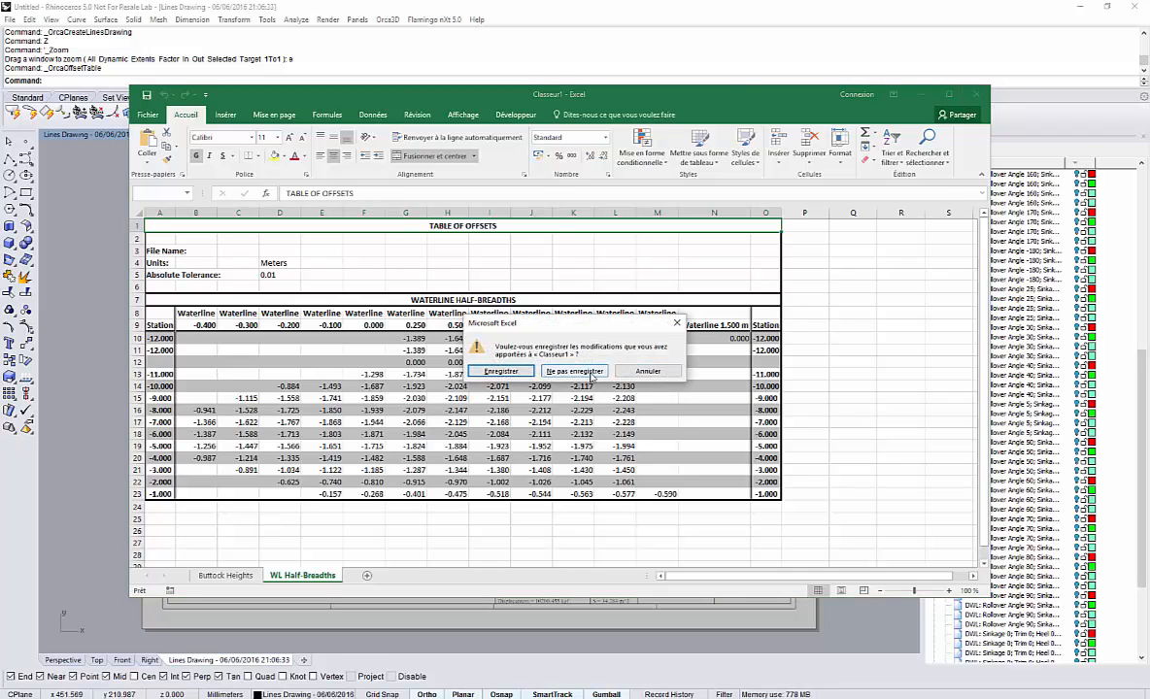
click(589, 373)
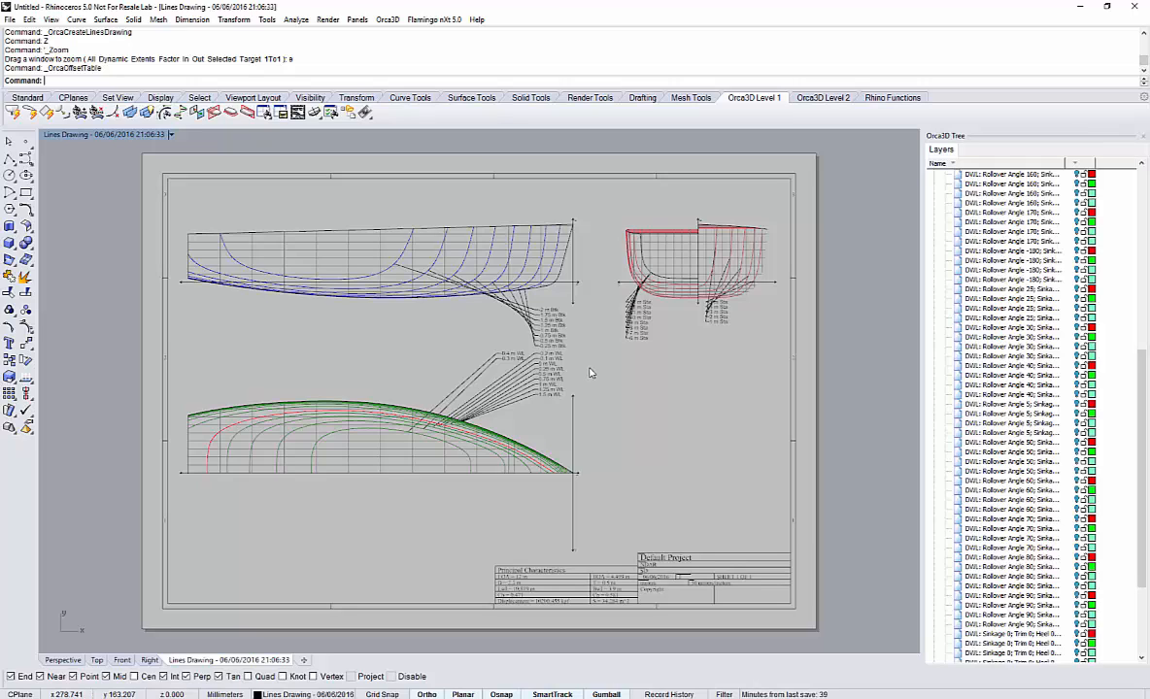
Open the recent Stability model R50.3dm, discarding the changes to the untitled model.
click(9, 20)
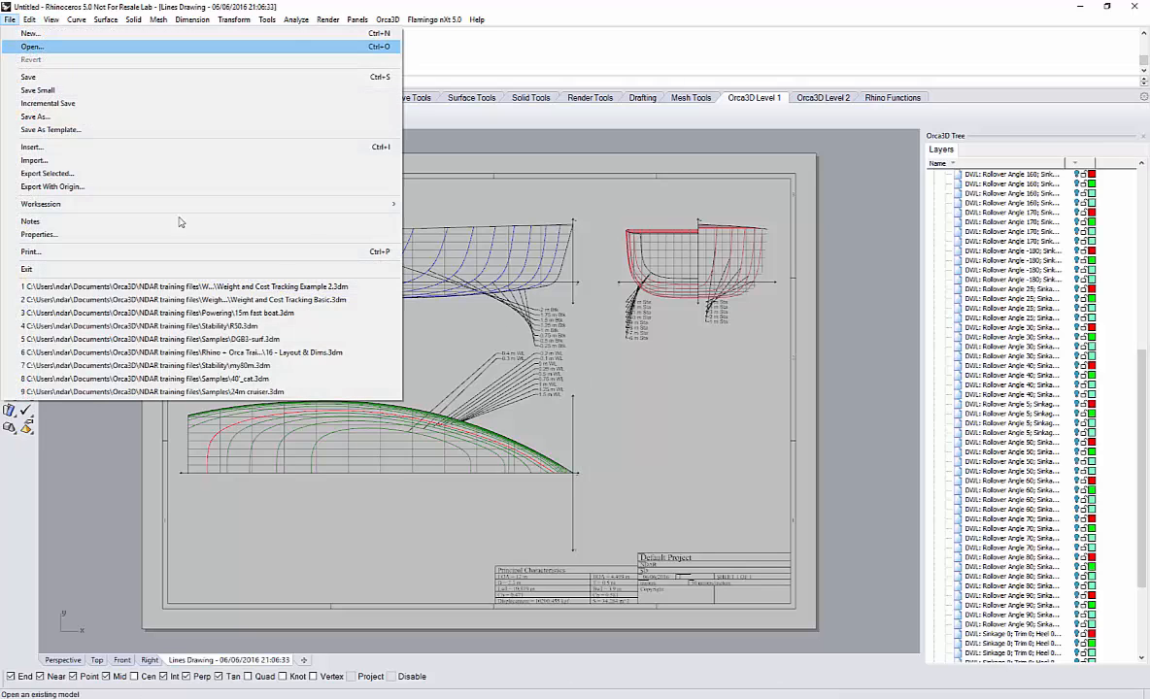
click(277, 328)
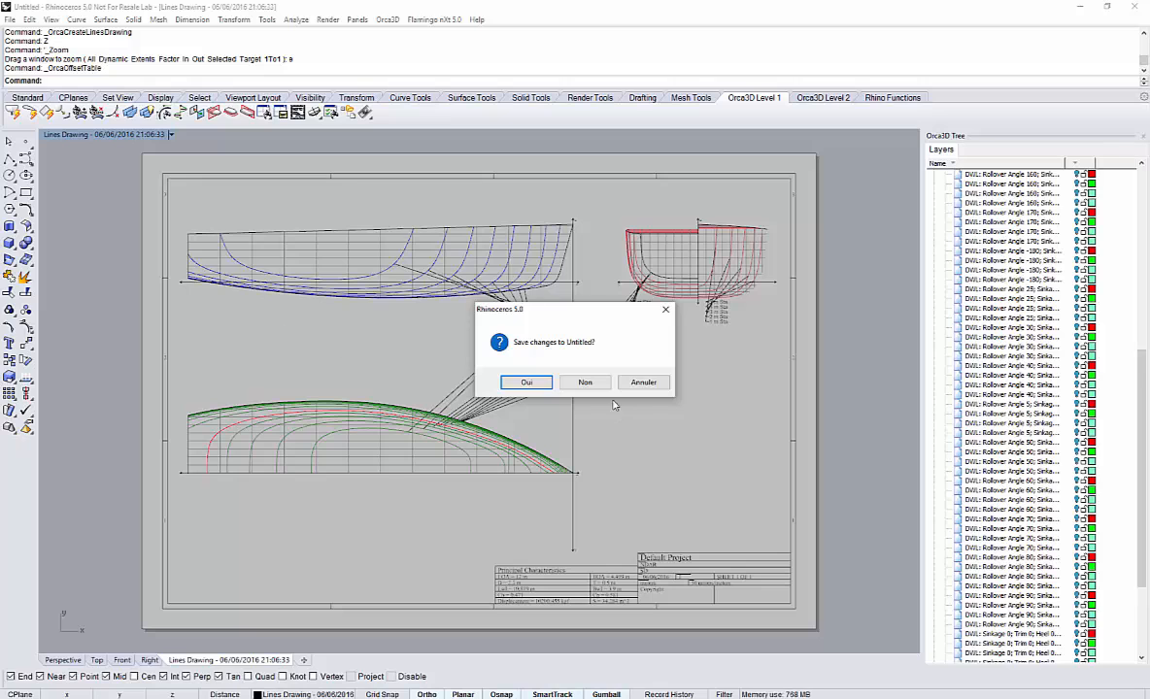
click(594, 384)
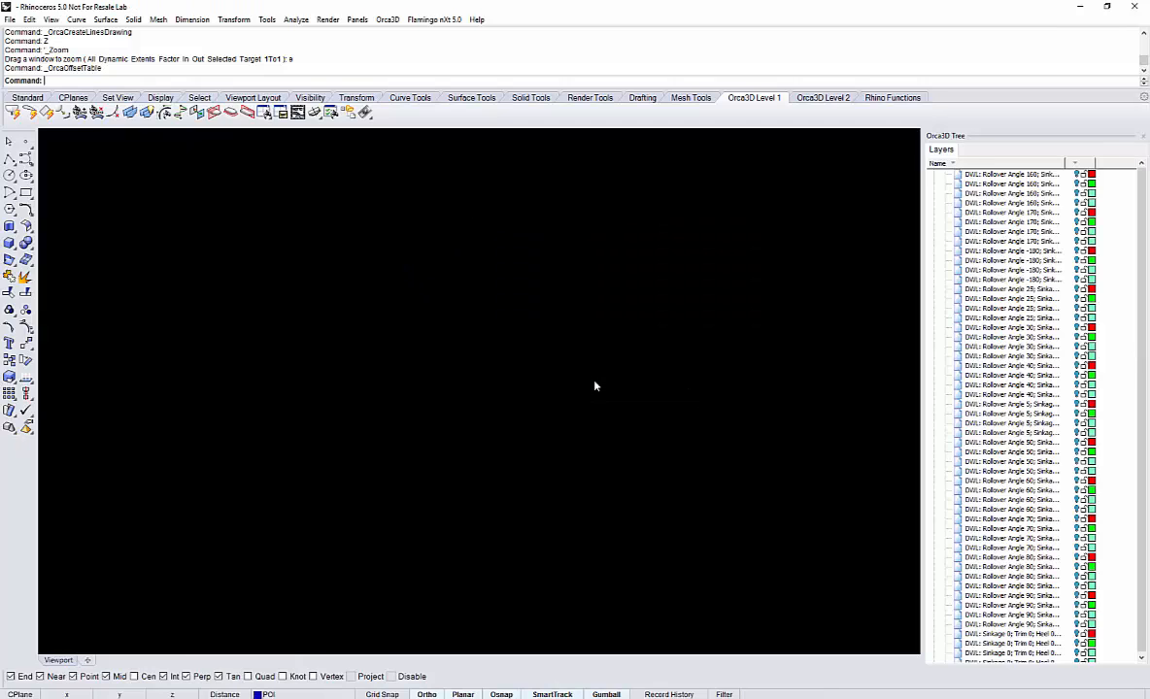
Select the R50 boat's hull and superstructure polysurface.
right_drag(525, 378, 410, 410)
scroll(298, 406, up, 4)
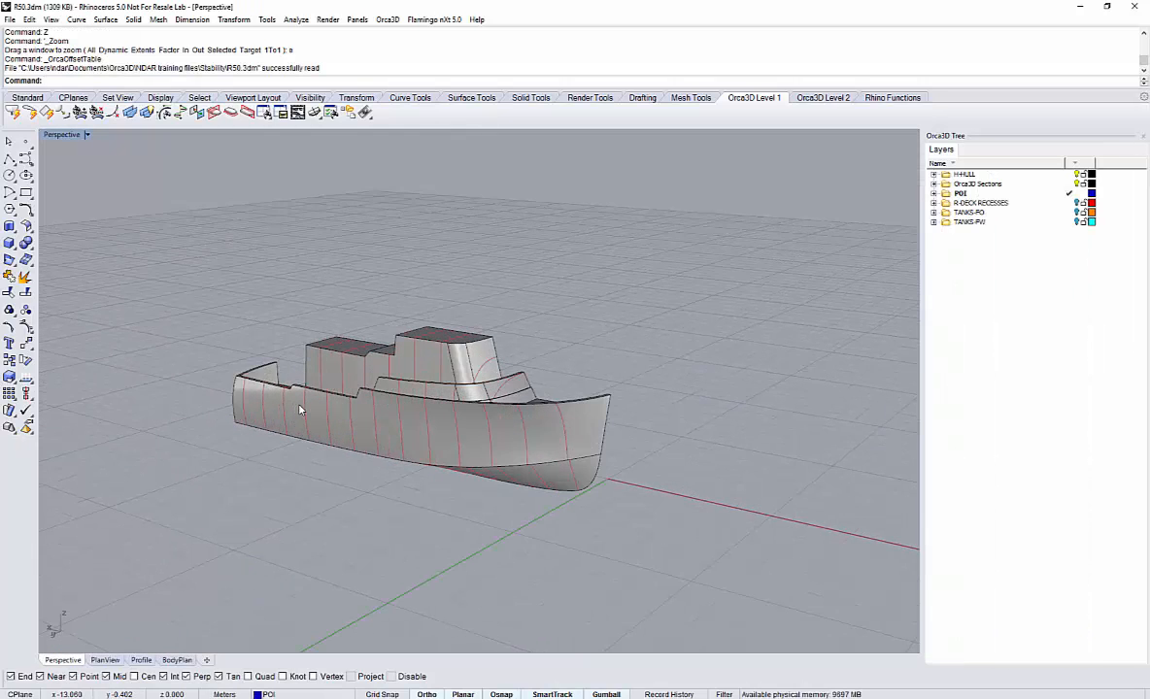
scroll(279, 425, up, 2)
right_drag(339, 427, 380, 451)
click(400, 436)
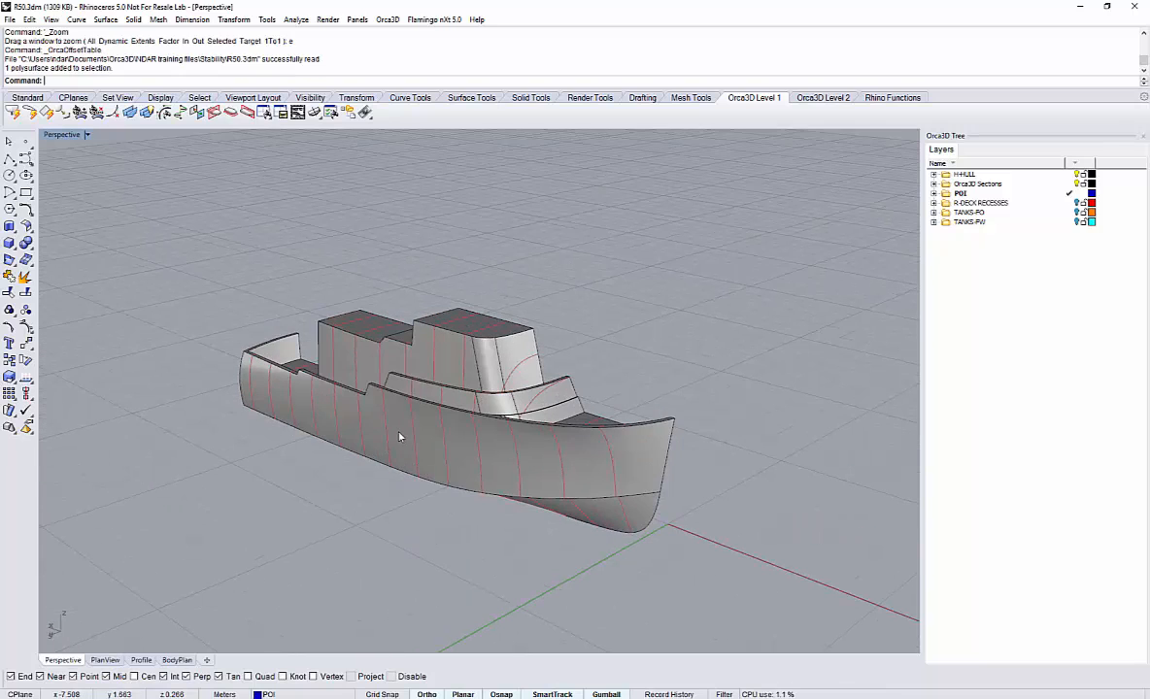
click(598, 248)
click(504, 452)
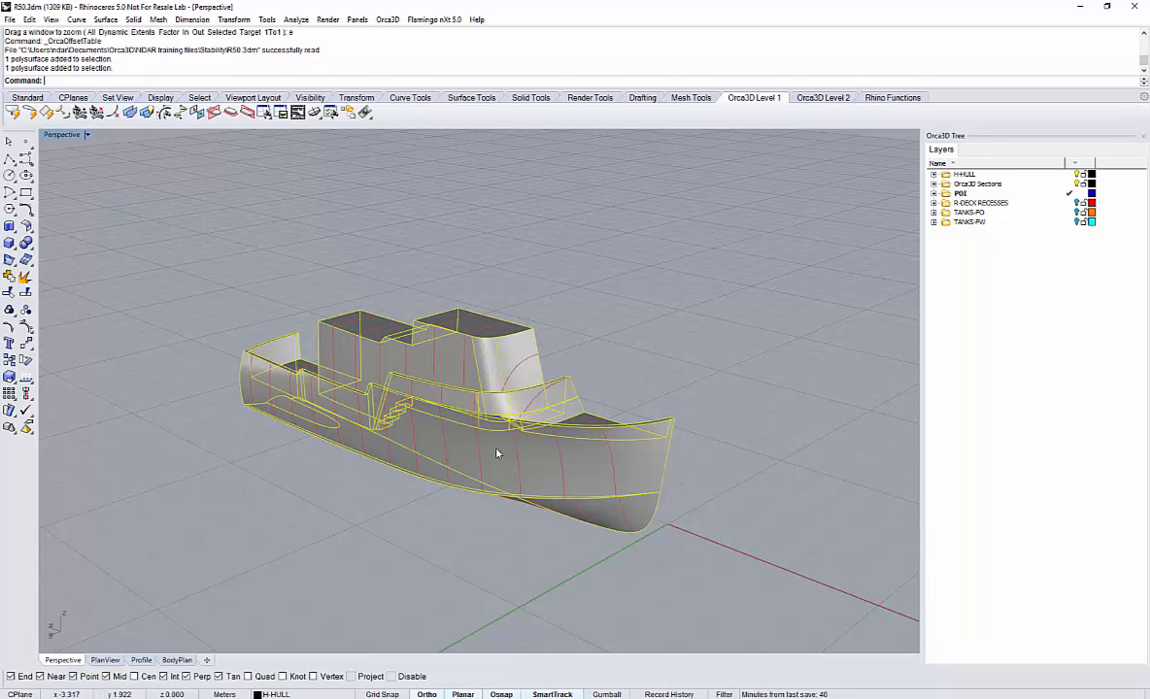
Clear the boat selection and start Orca3D's Compute Stability Criteria evaluation for the R50 hull.
scroll(292, 423, up, 5)
click(239, 247)
right_drag(551, 355, 512, 347)
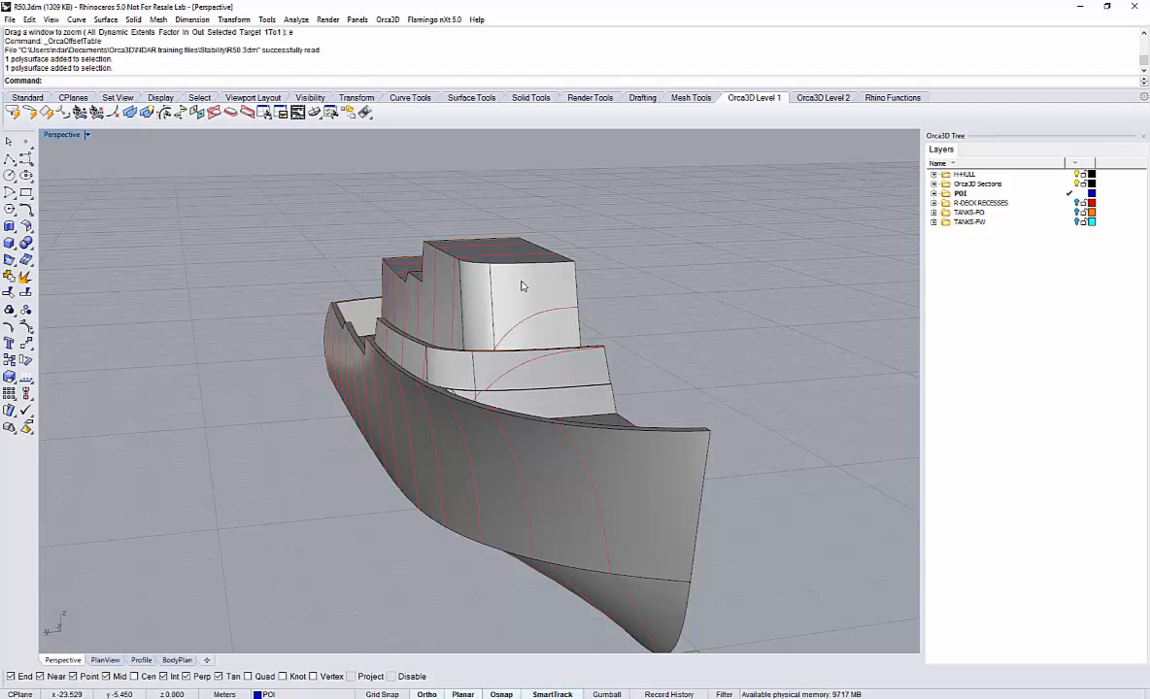
right_drag(522, 286, 587, 251)
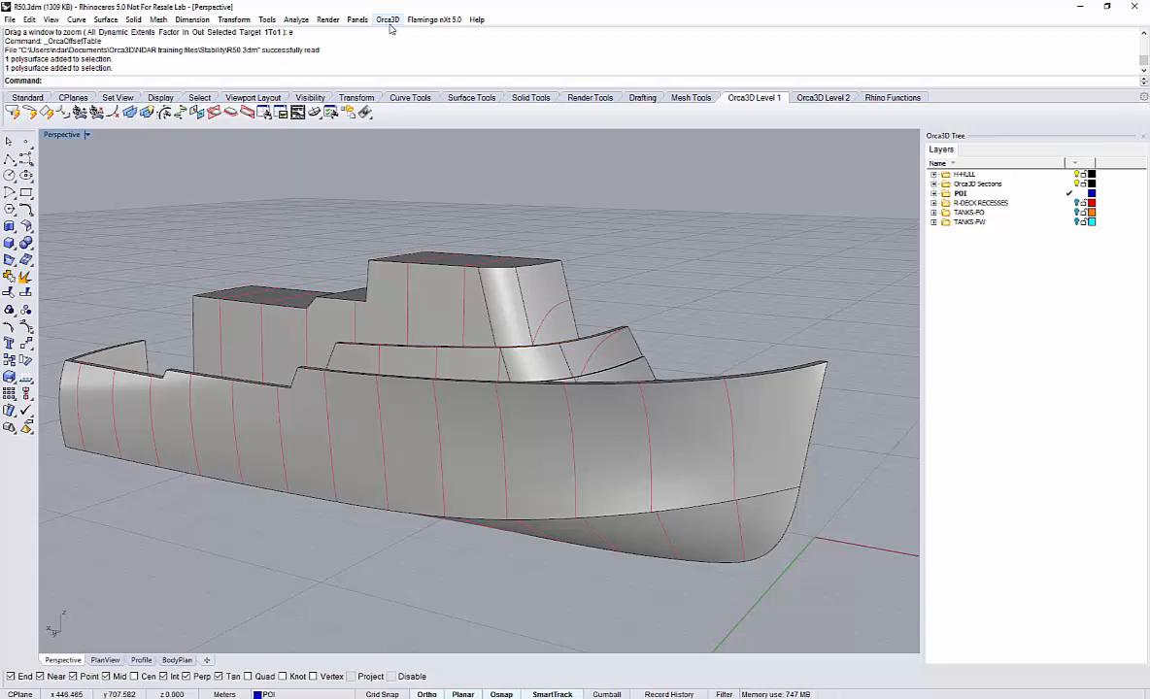
click(389, 22)
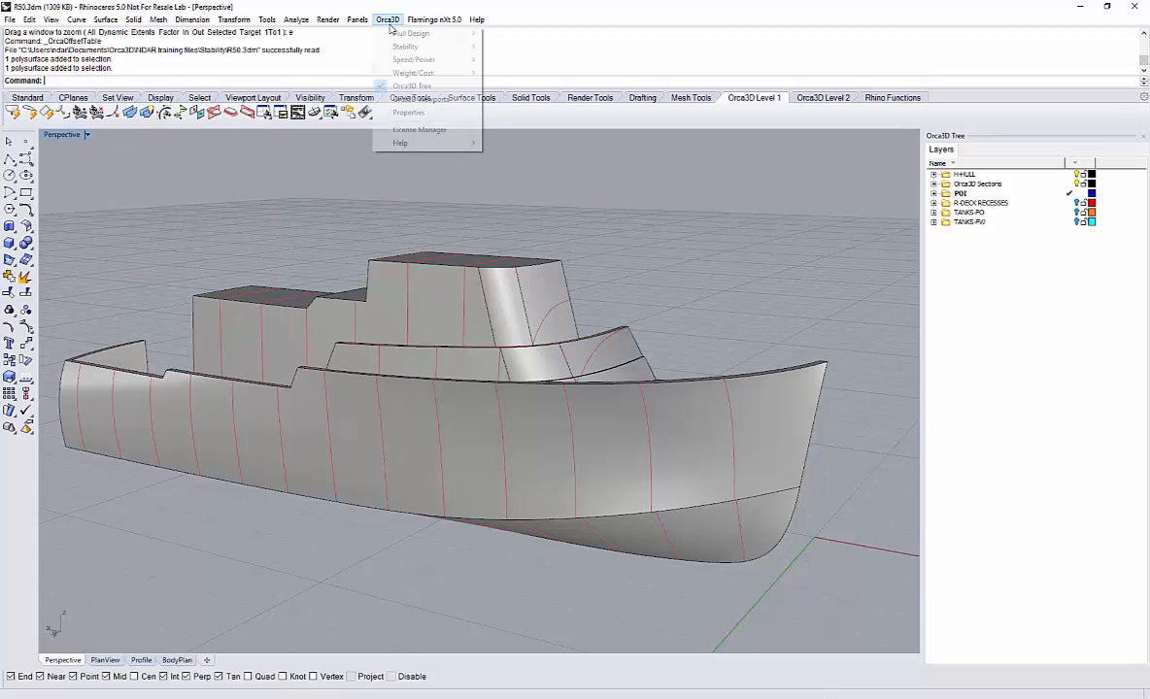
mouse_move(440, 40)
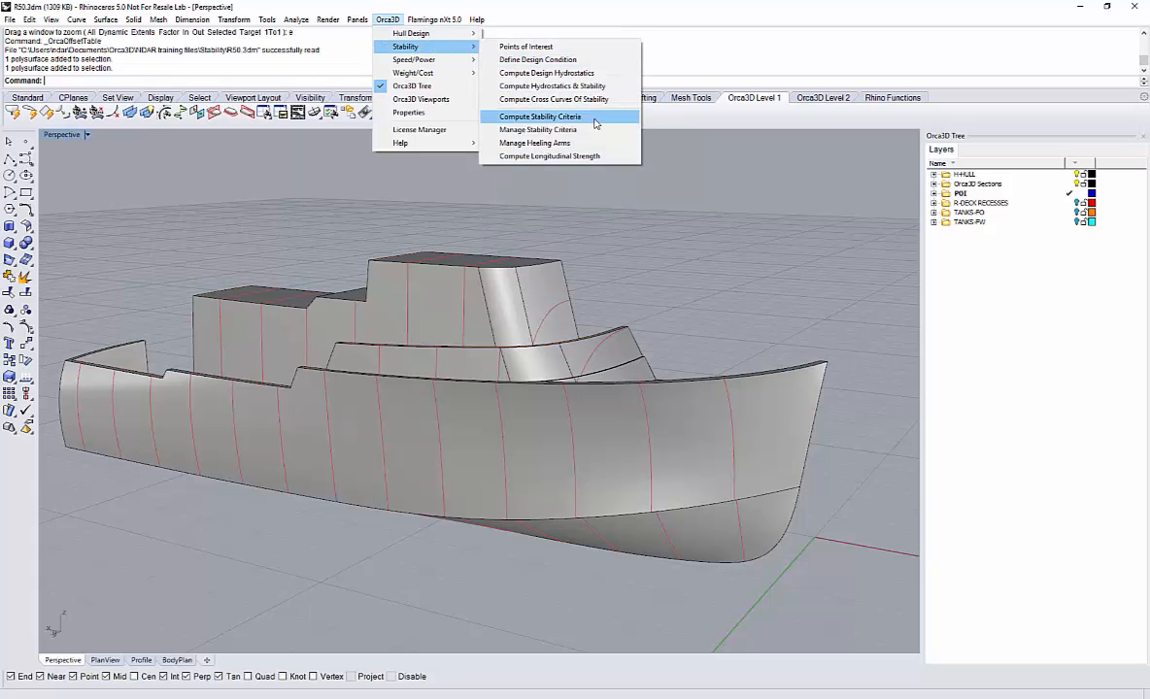
click(547, 117)
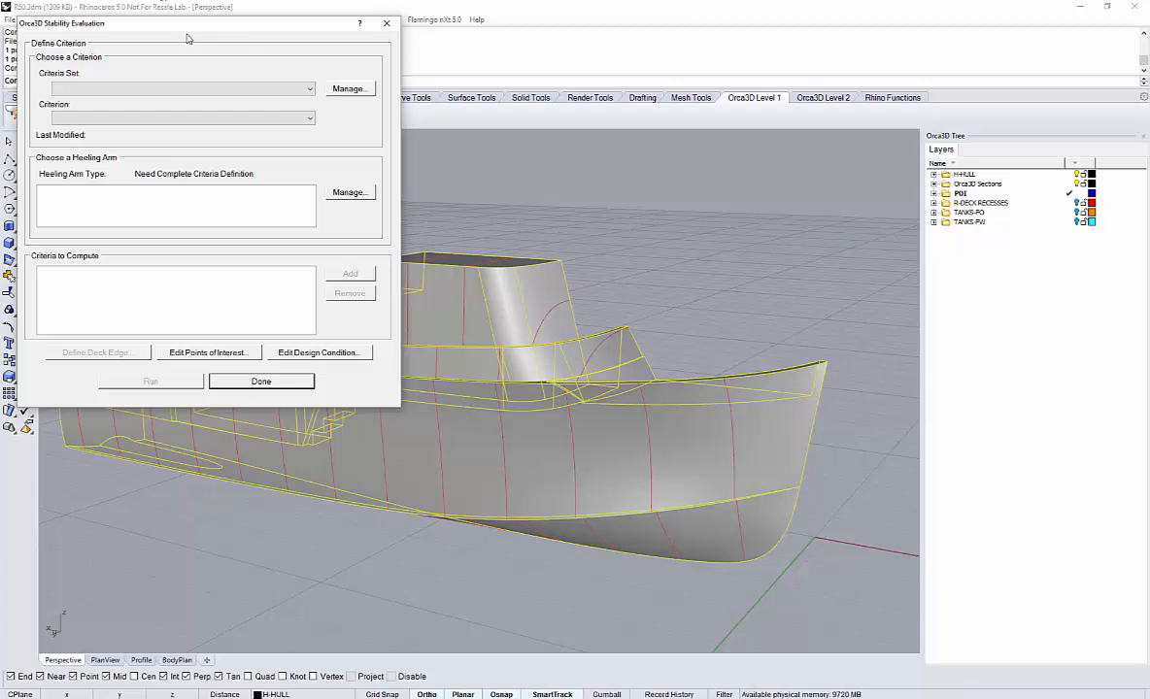
drag(188, 24, 325, 155)
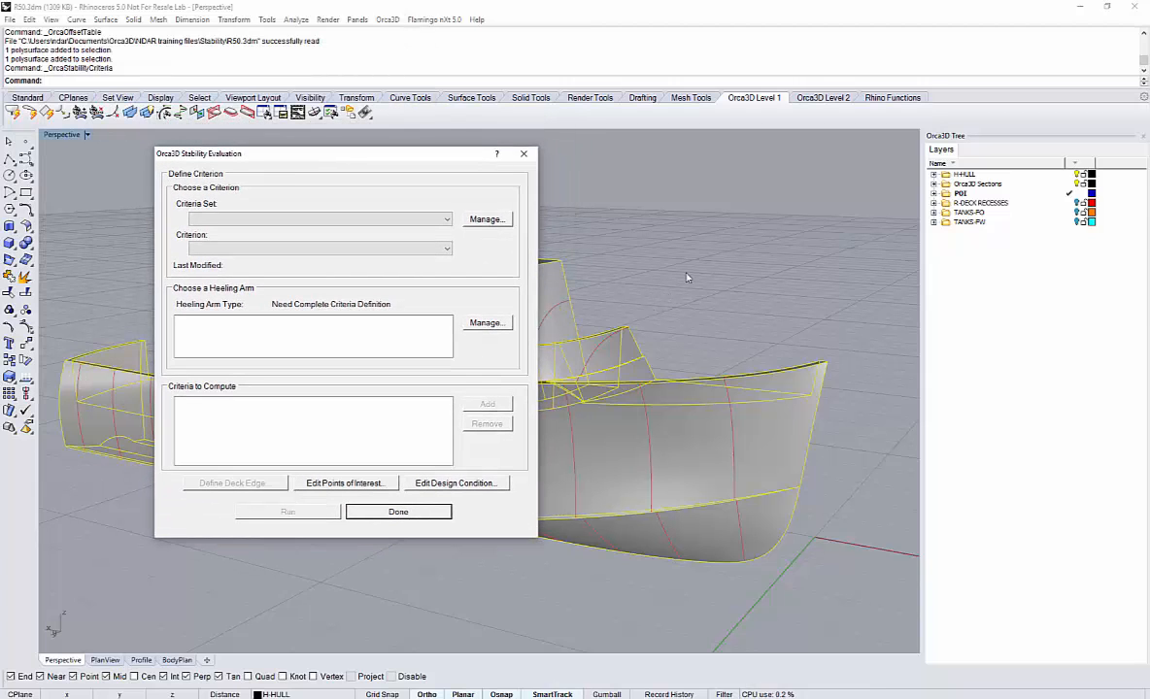
Open the Loa/17 flood height limit of criterion 6.1.2 DFD Height H/17, in the ISO12217-1 SD criteria set, for editing.
click(478, 226)
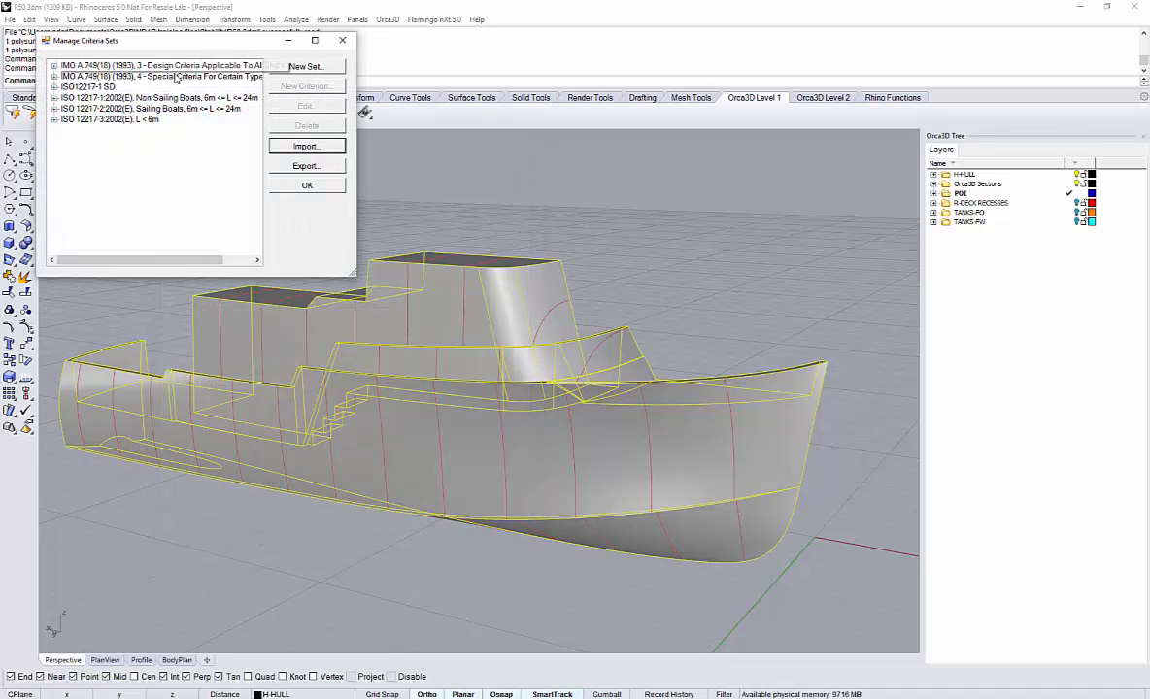
click(54, 86)
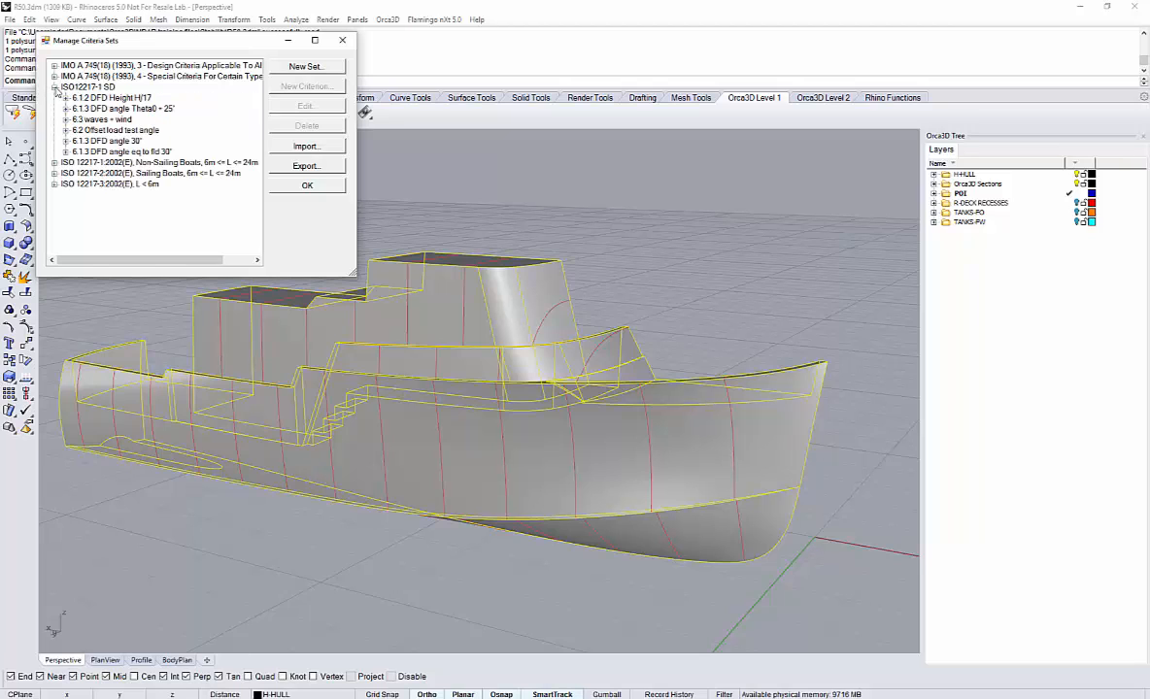
click(94, 99)
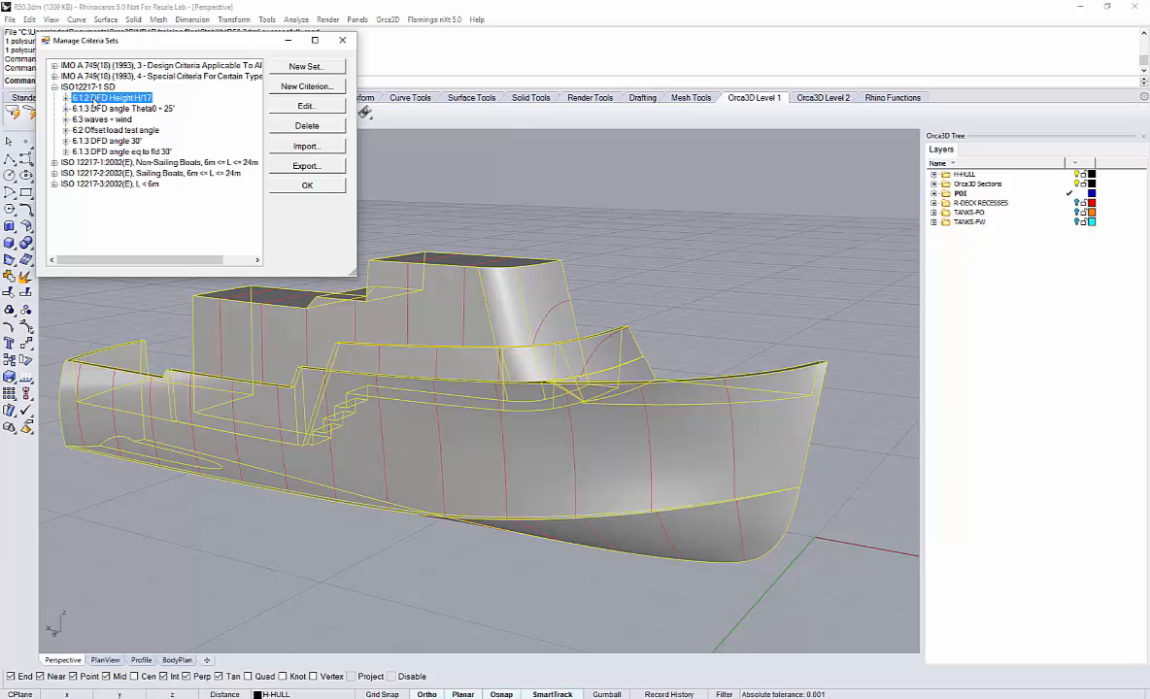
click(278, 106)
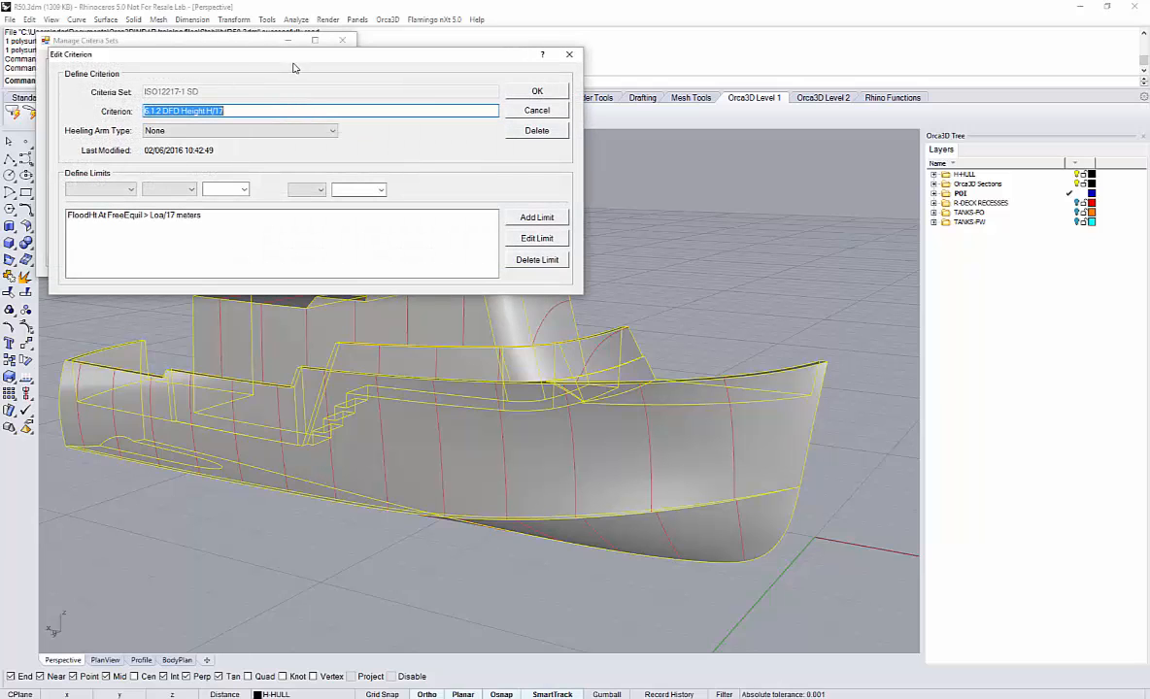
drag(298, 61, 469, 181)
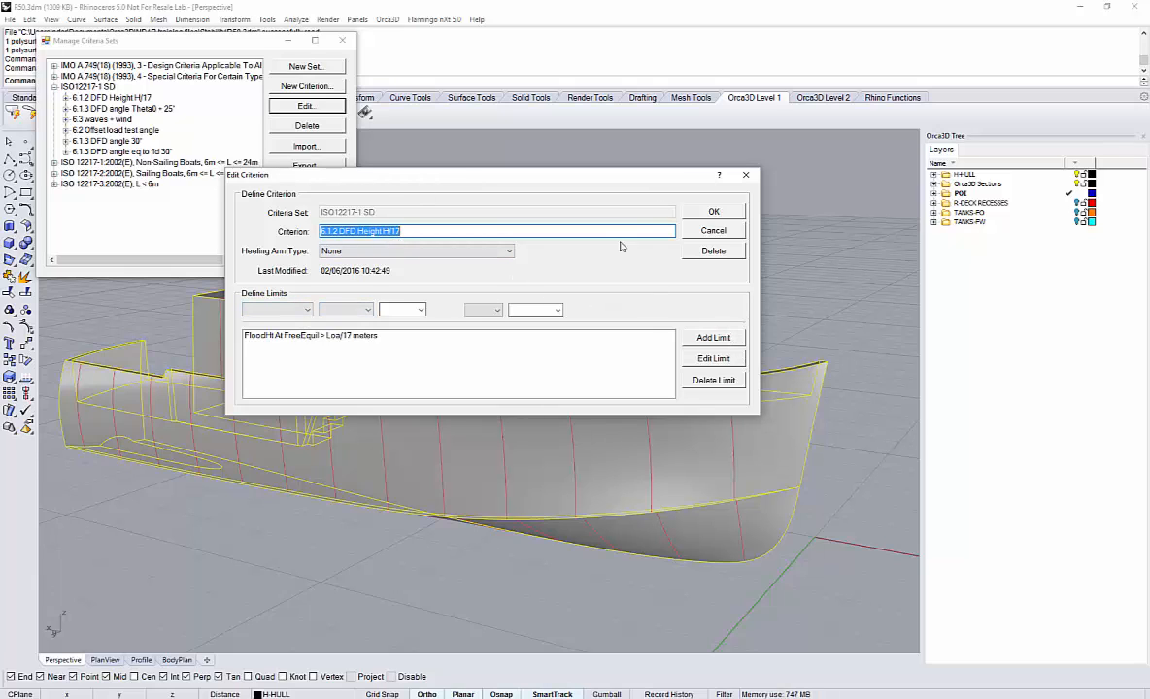
click(443, 351)
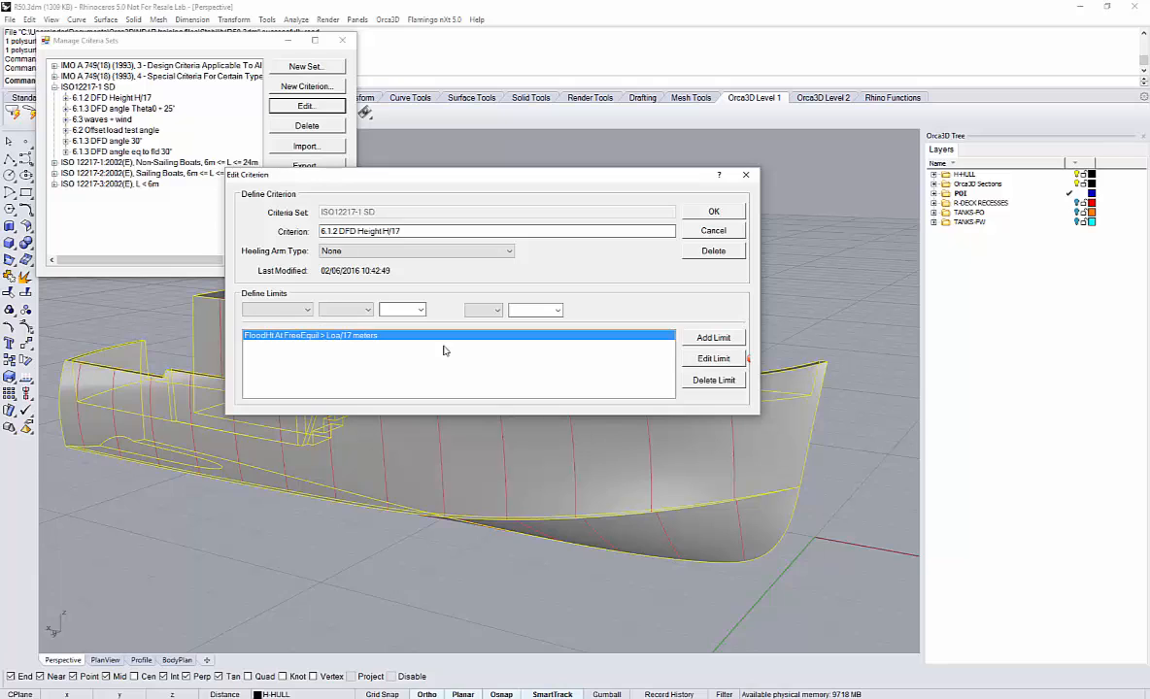
click(704, 358)
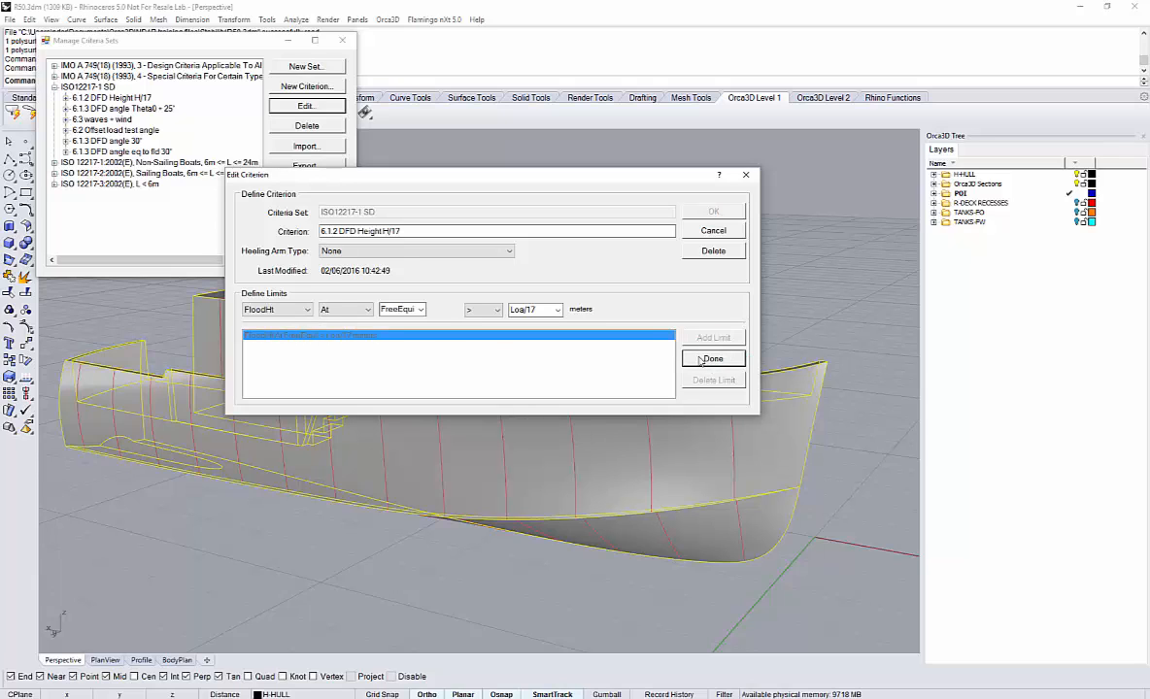
Examine the available choices for the limit's quantity, range type, heel condition, comparison operator and limiting value.
click(307, 310)
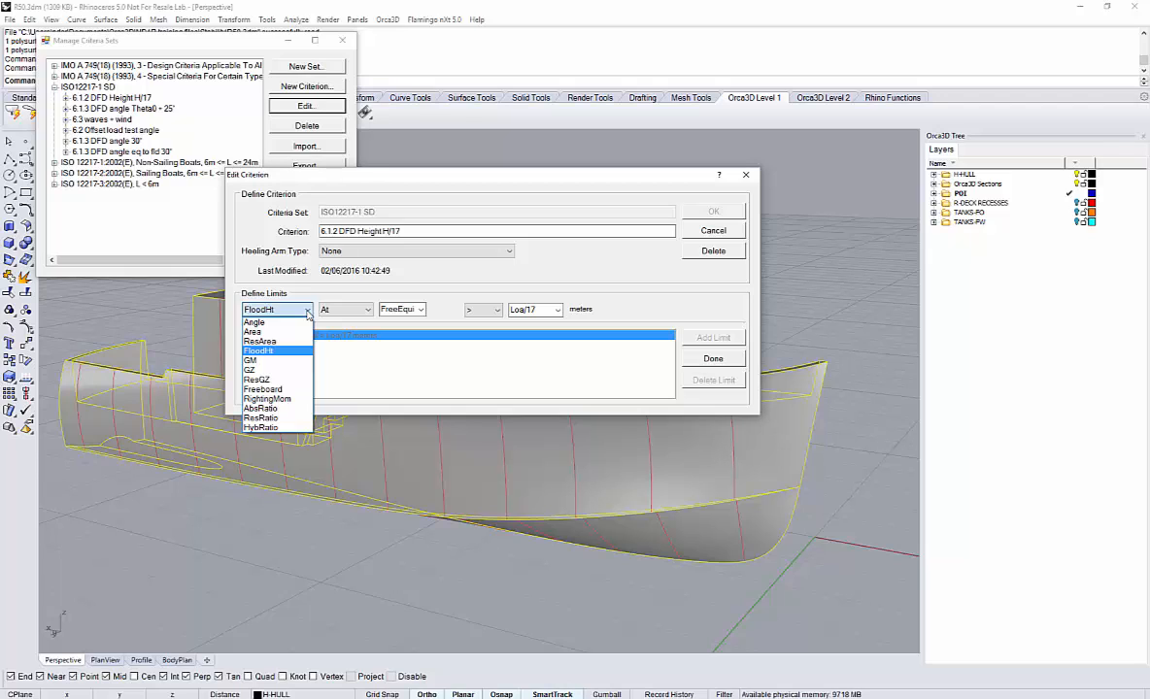
click(368, 314)
click(369, 311)
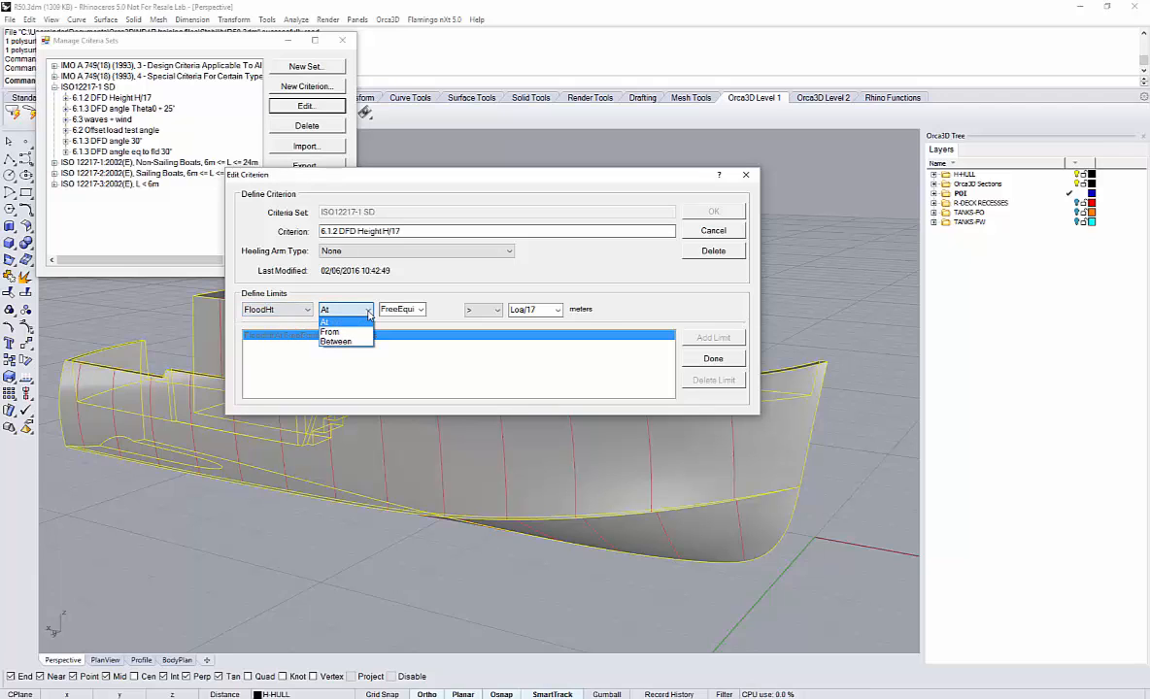
click(419, 310)
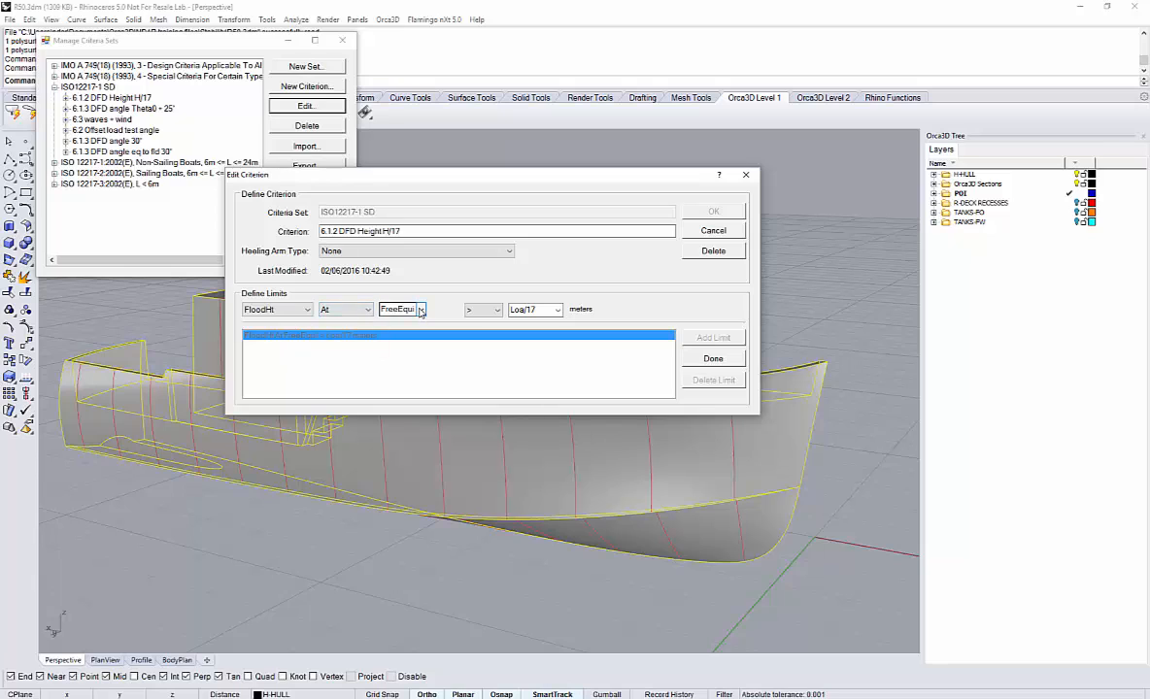
click(421, 311)
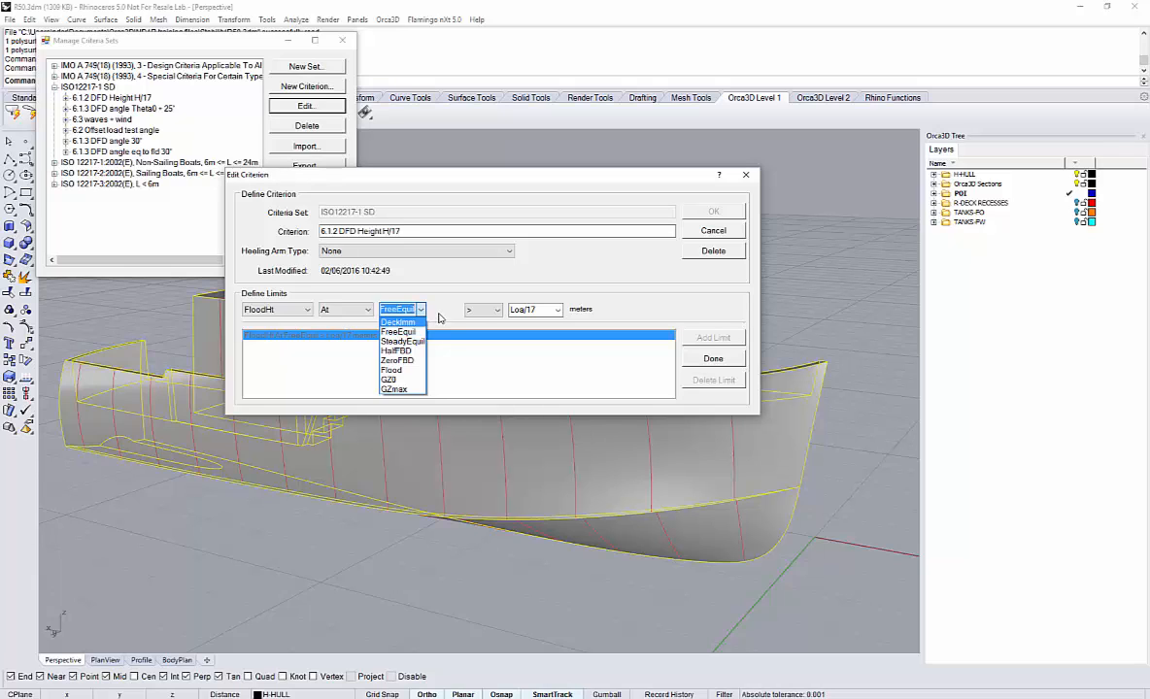
click(479, 312)
click(497, 309)
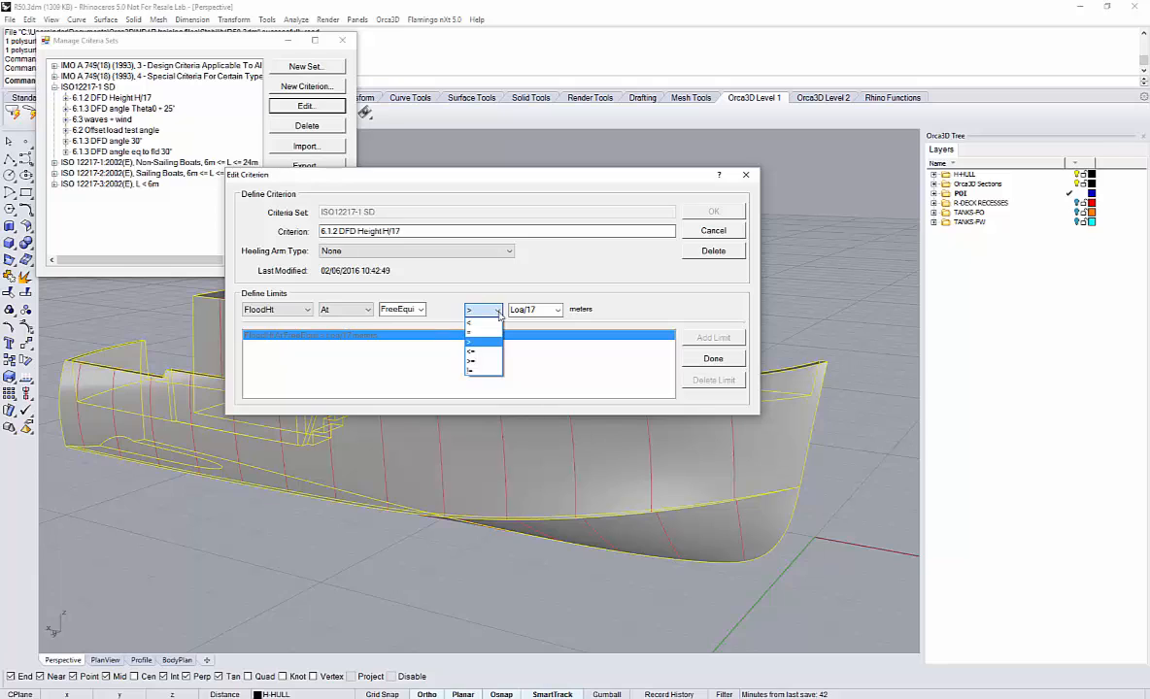
click(557, 309)
click(556, 309)
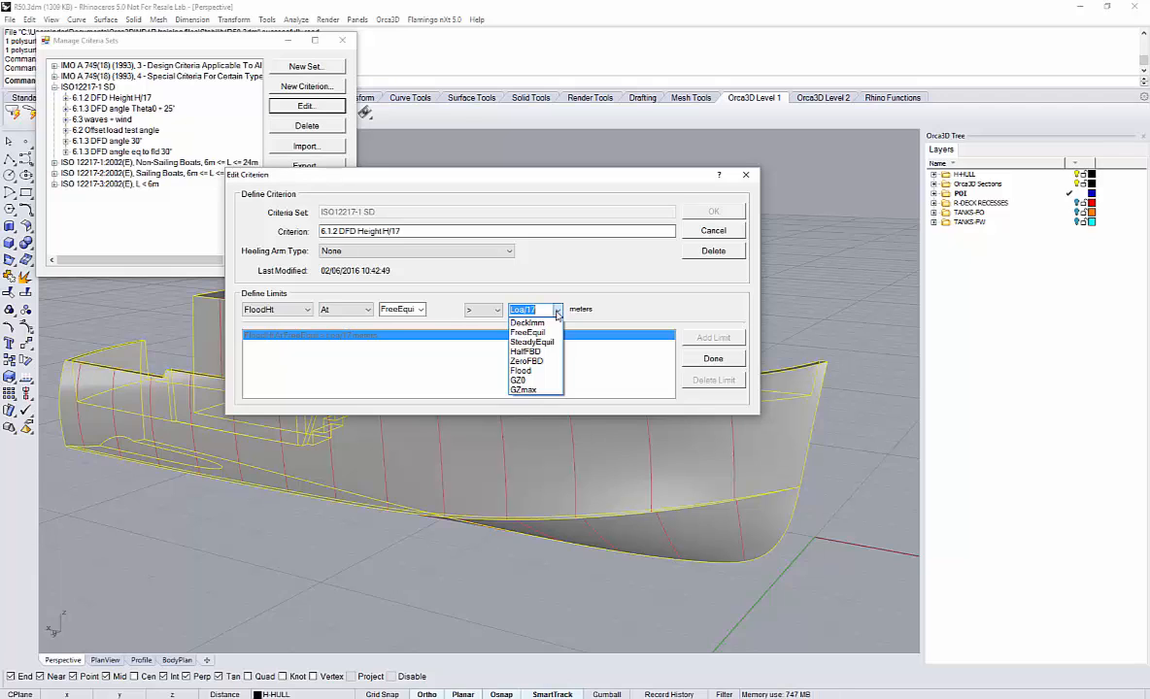
click(544, 311)
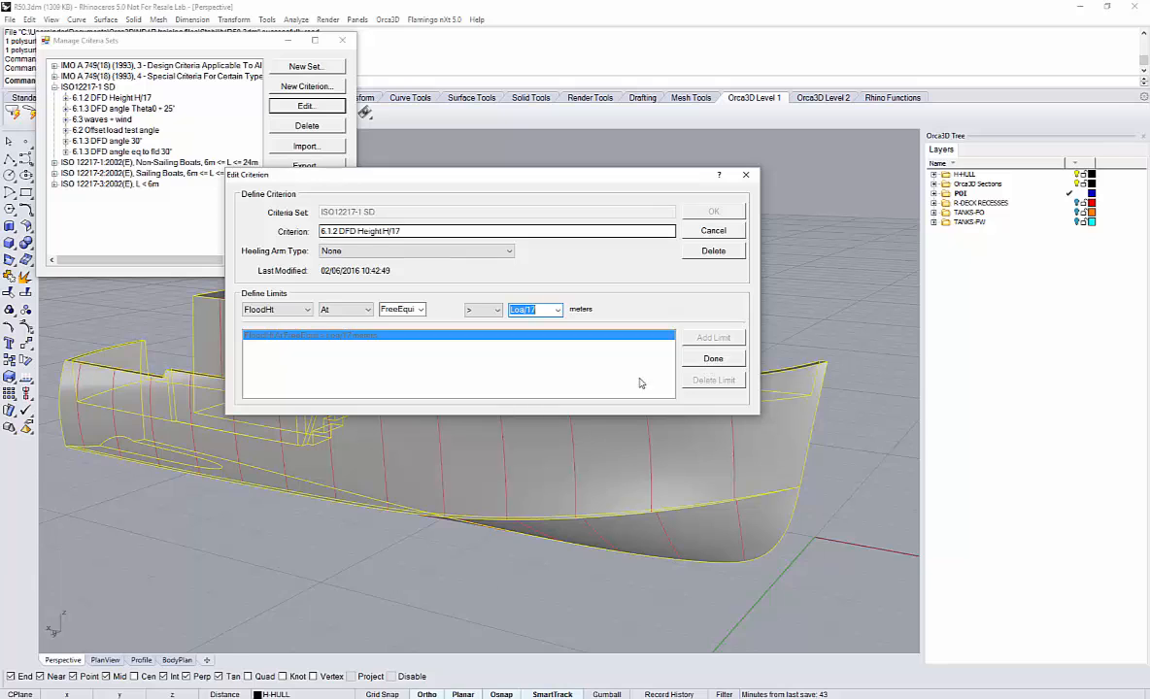
Finish the limit edit with its definition kept, accept the criterion, and return to the stability evaluation.
click(726, 359)
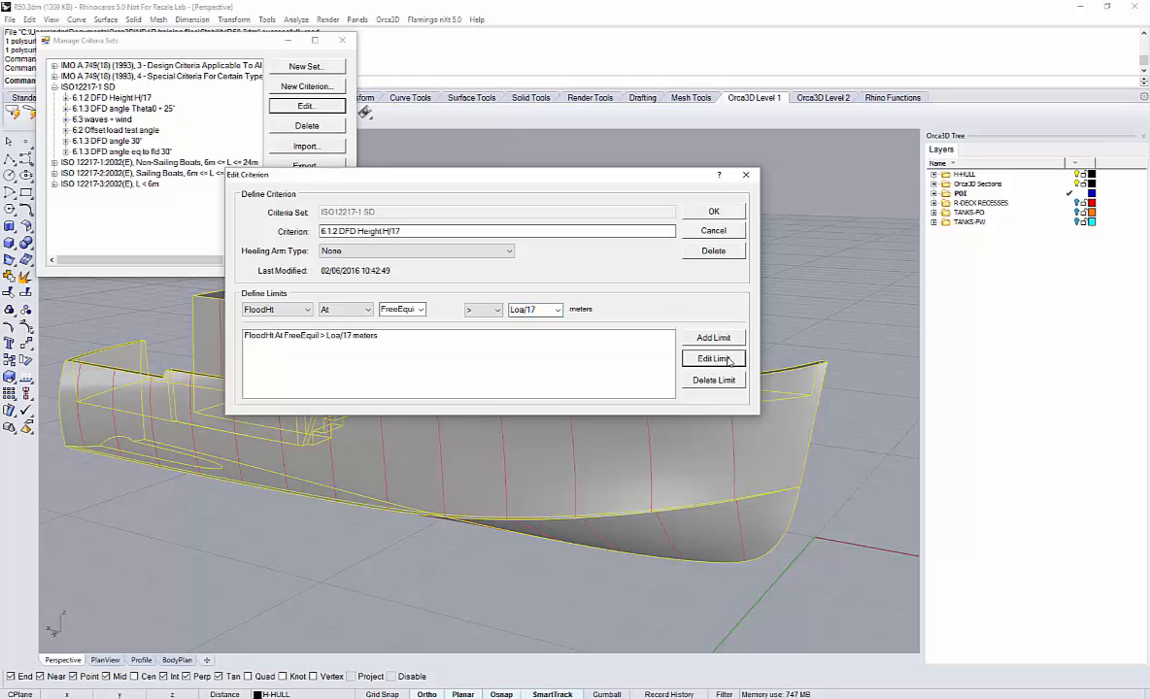
click(709, 212)
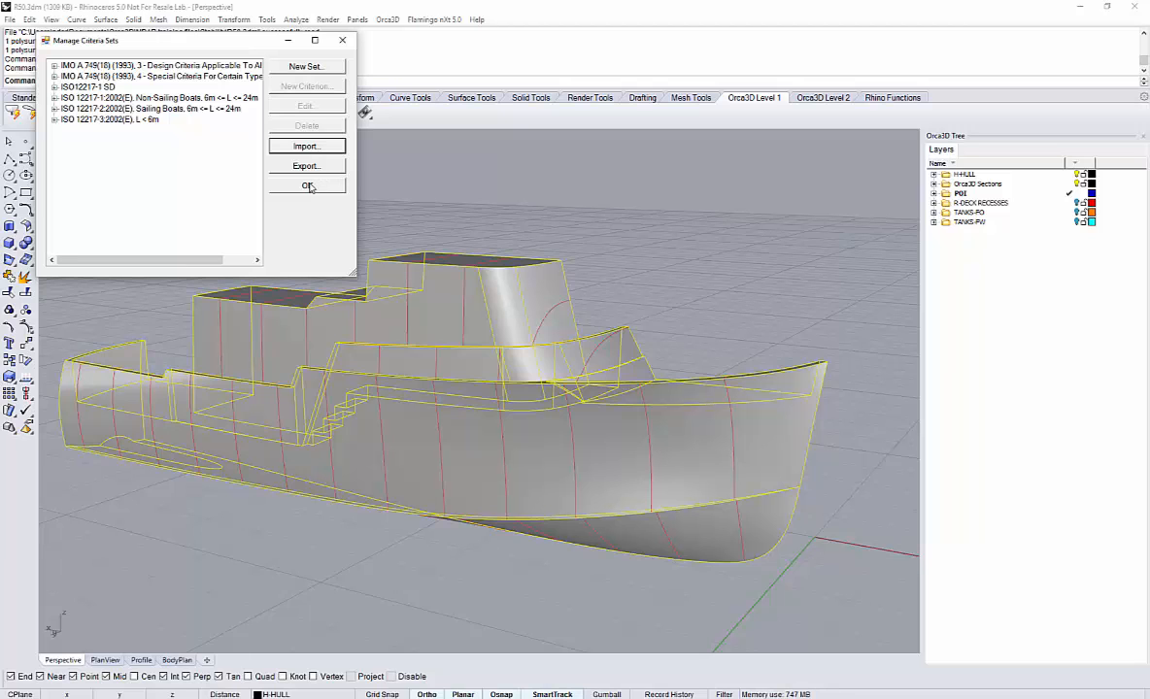
click(309, 184)
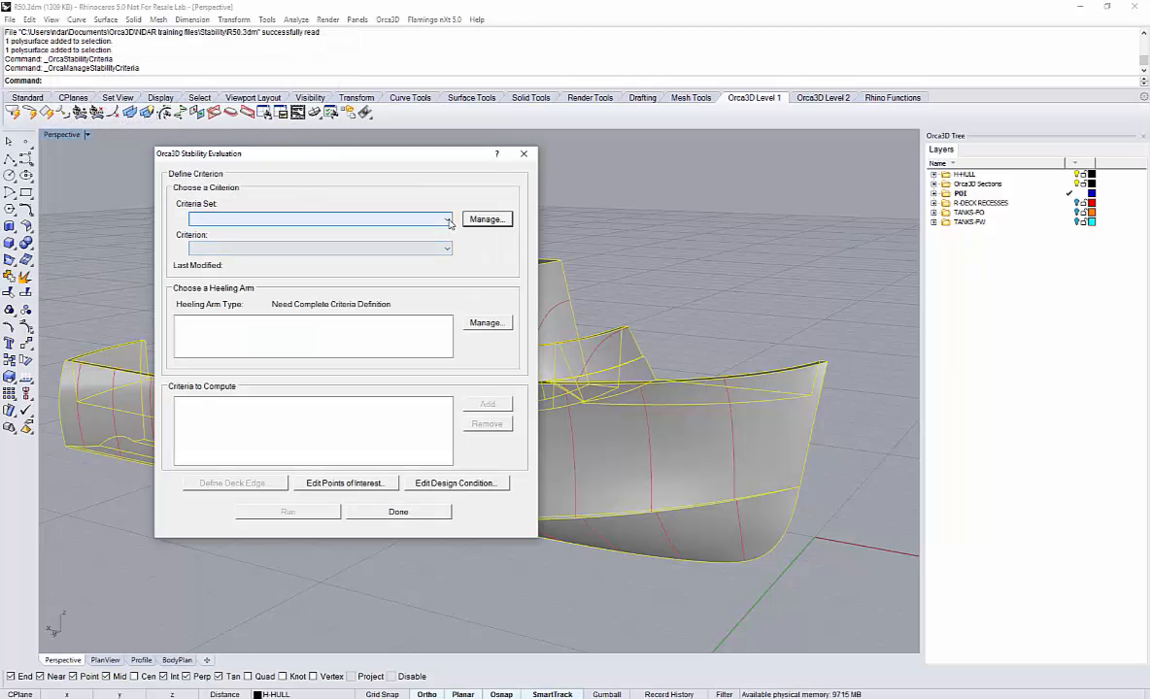
Add criterion 6.1.2 DFD Height H/17 from the ISO12217-1 SD set to the criteria to compute.
click(448, 220)
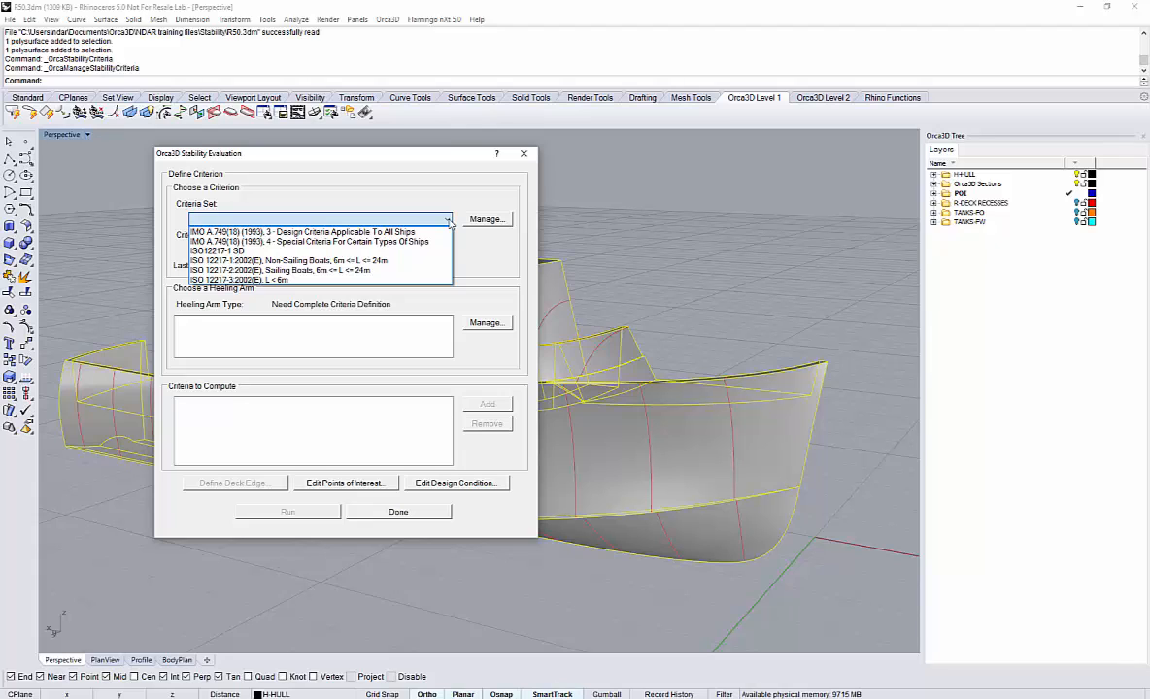
click(428, 251)
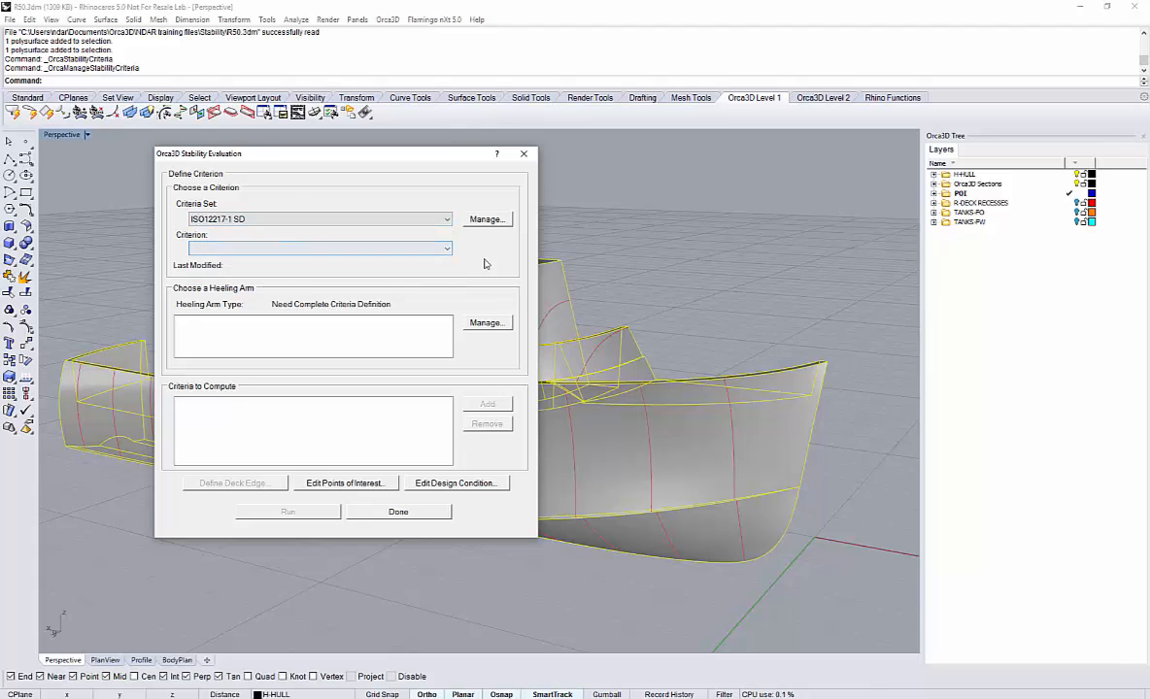
click(448, 249)
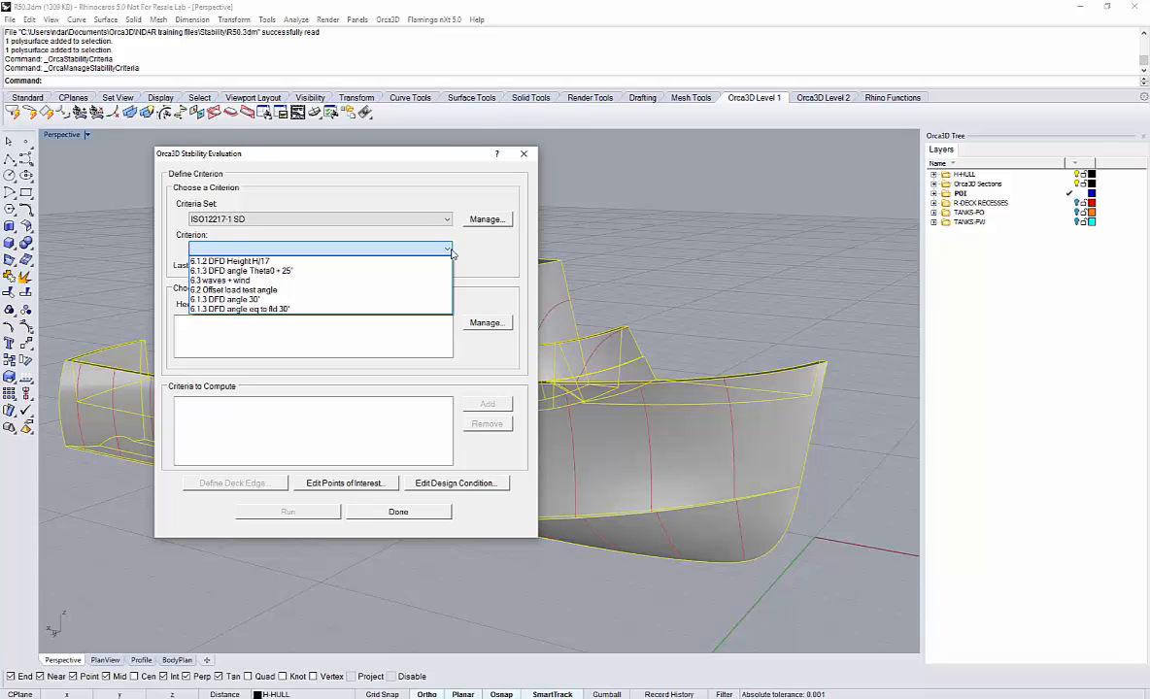
click(254, 262)
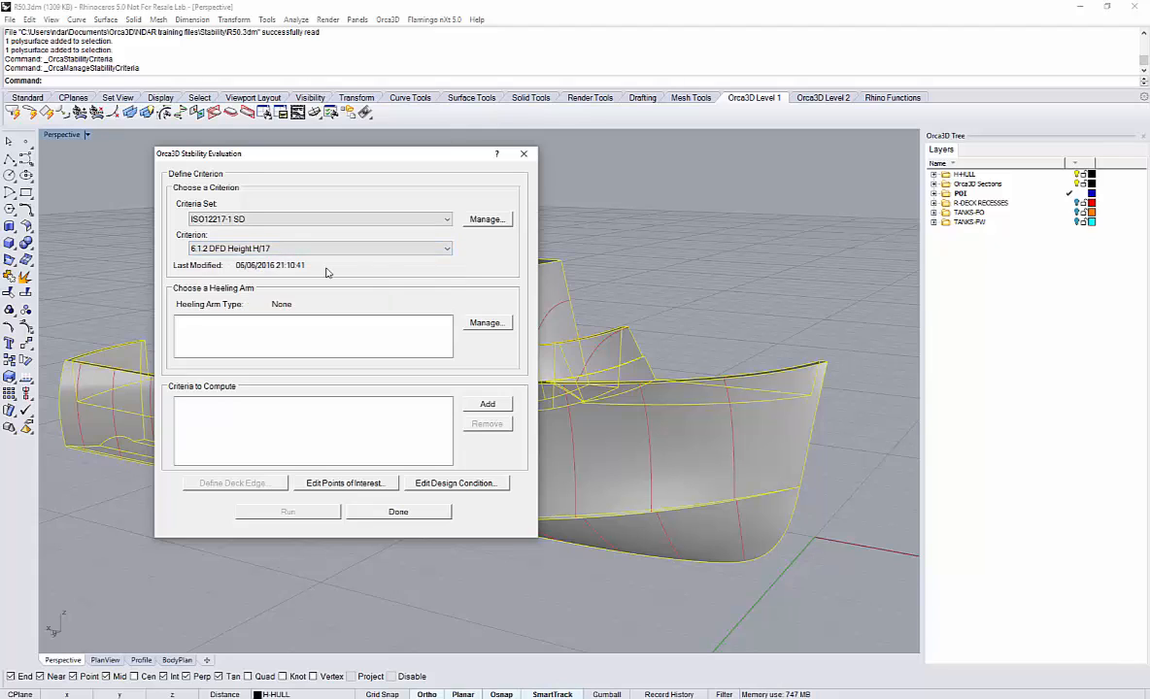
click(487, 404)
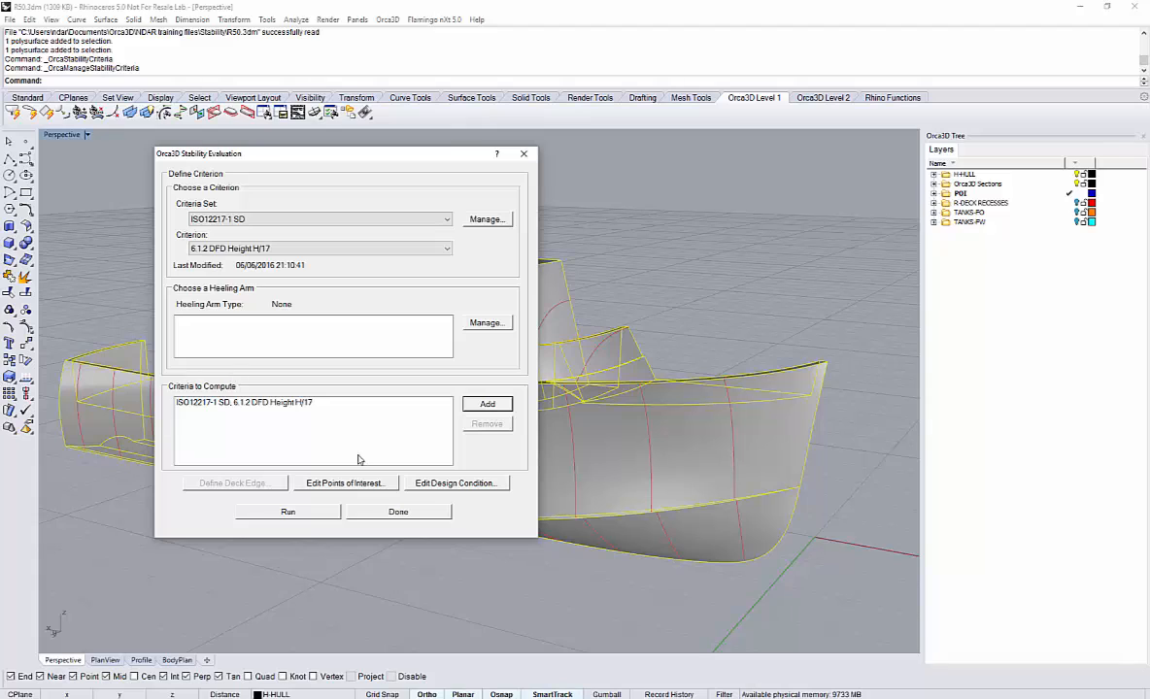
Choose criterion 6.2 Offset load test angle and assign it the Pax crowding heeling arm.
click(393, 249)
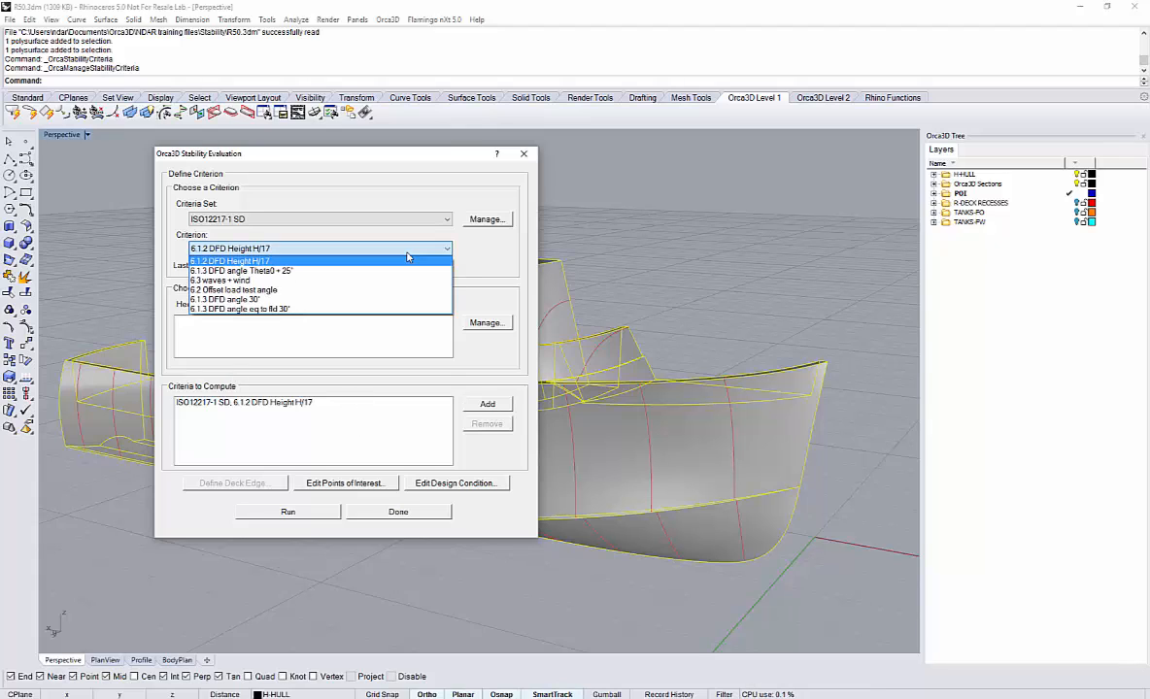
click(291, 290)
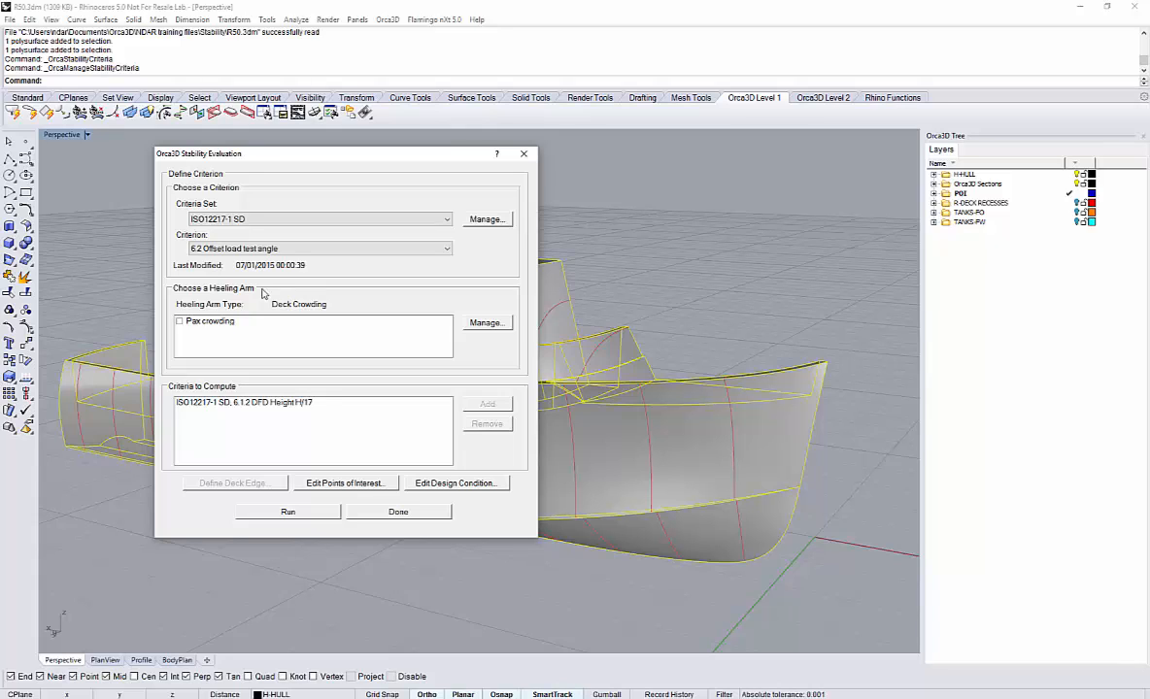
click(178, 322)
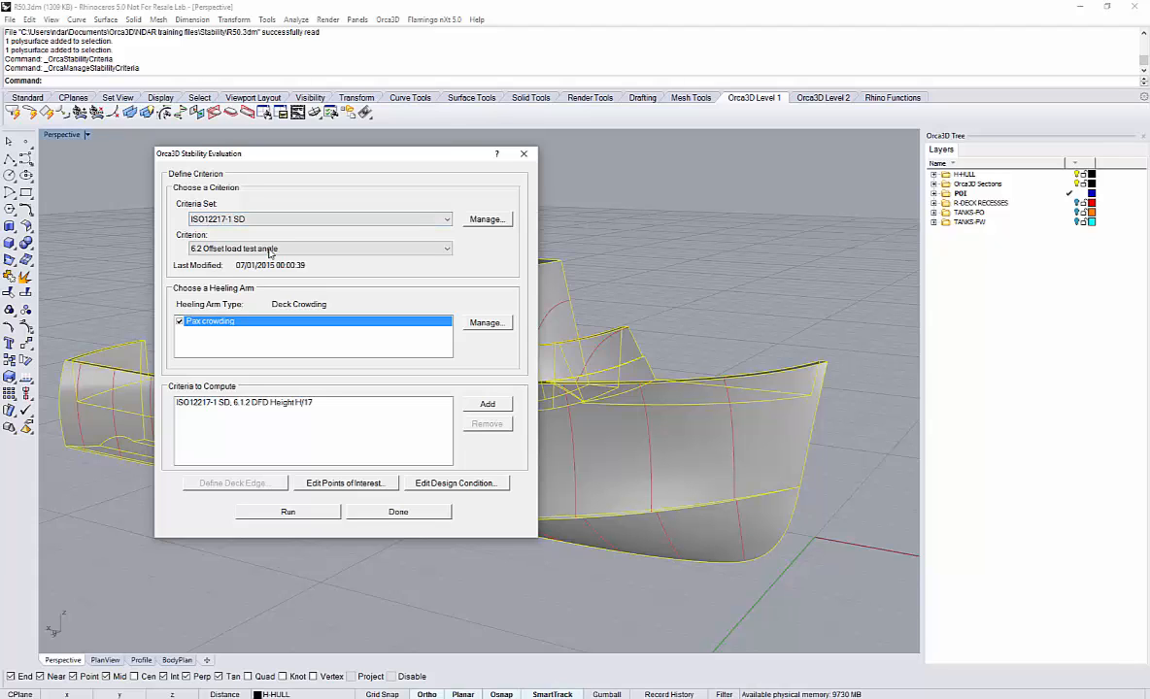
Examine the inputs for each heeling arm type, from wind to custom, without defining a new arm, and return to the evaluation.
click(488, 322)
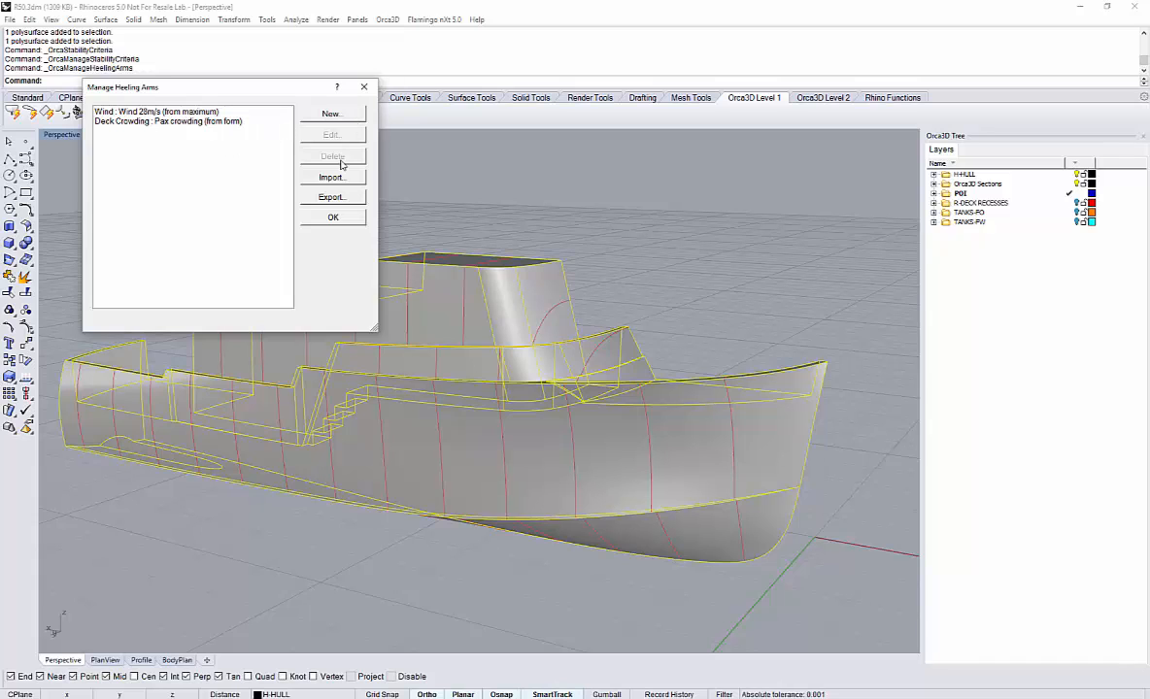
click(330, 113)
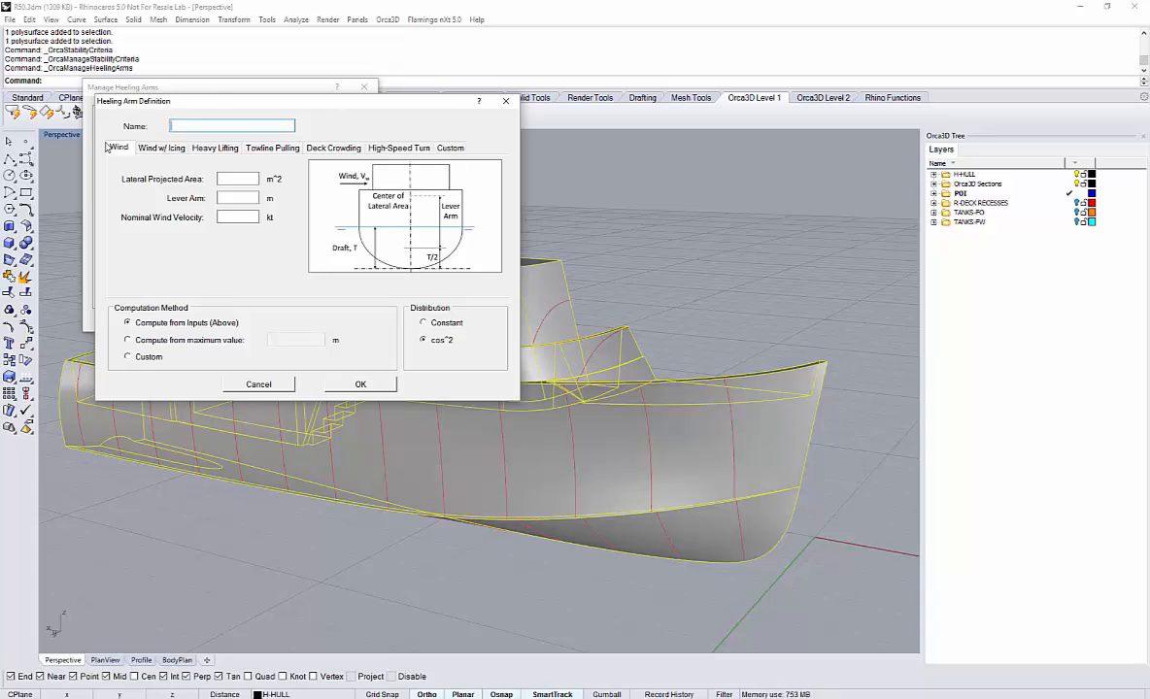
click(161, 148)
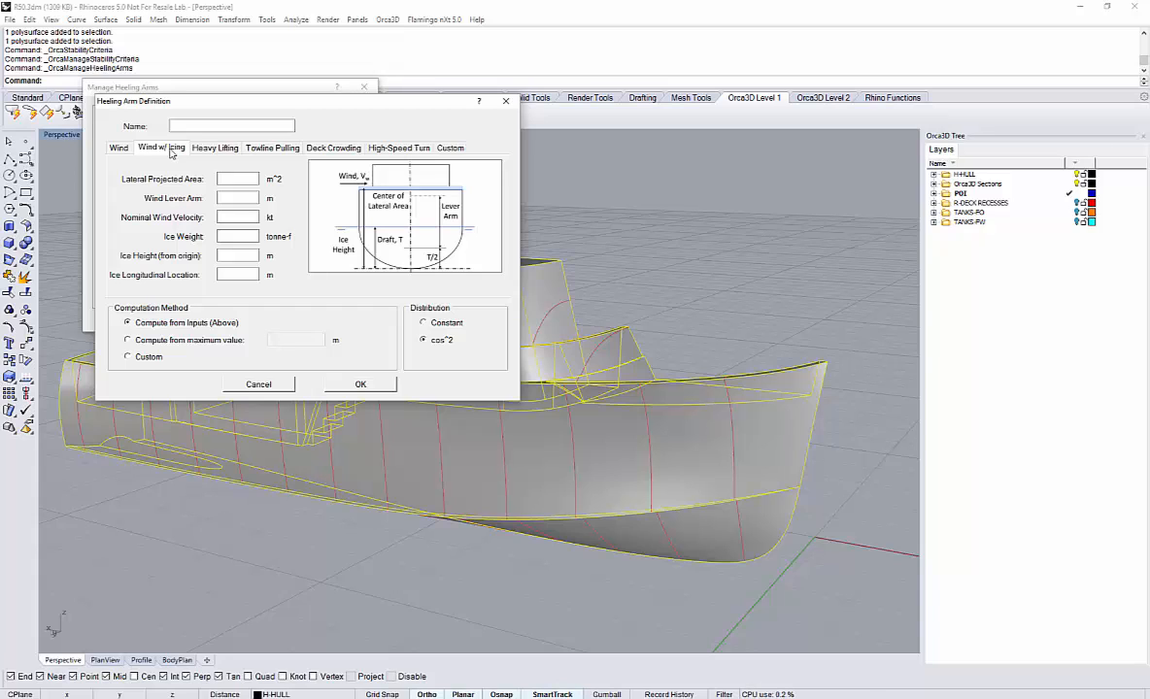
click(206, 142)
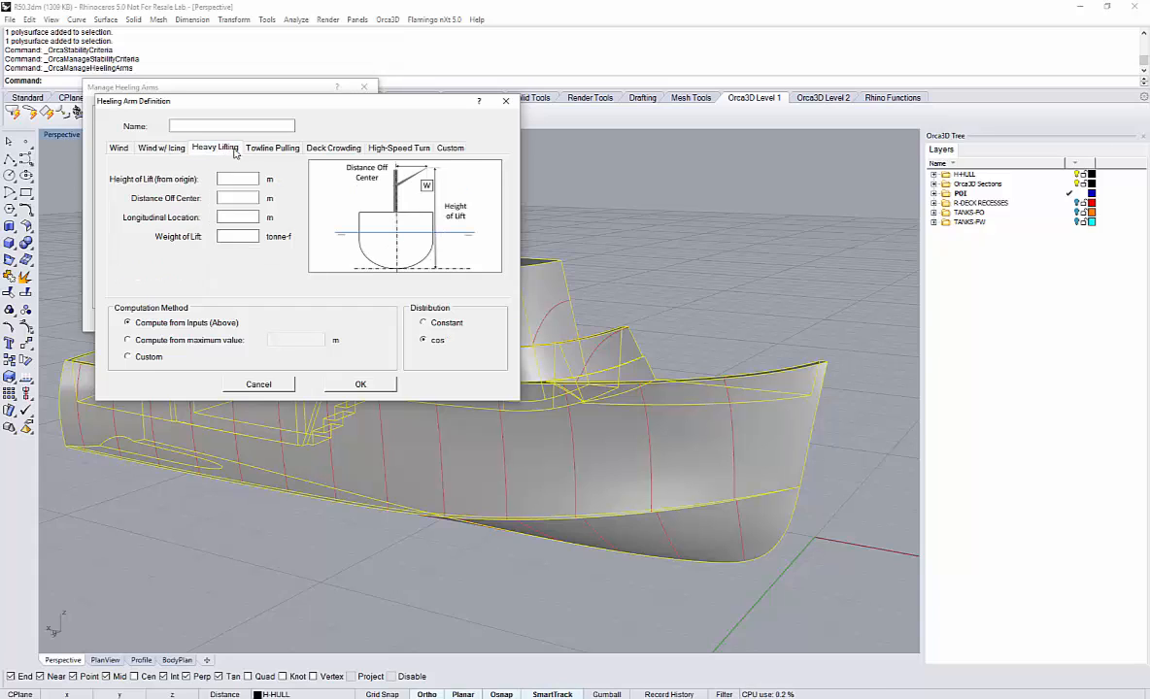
click(282, 152)
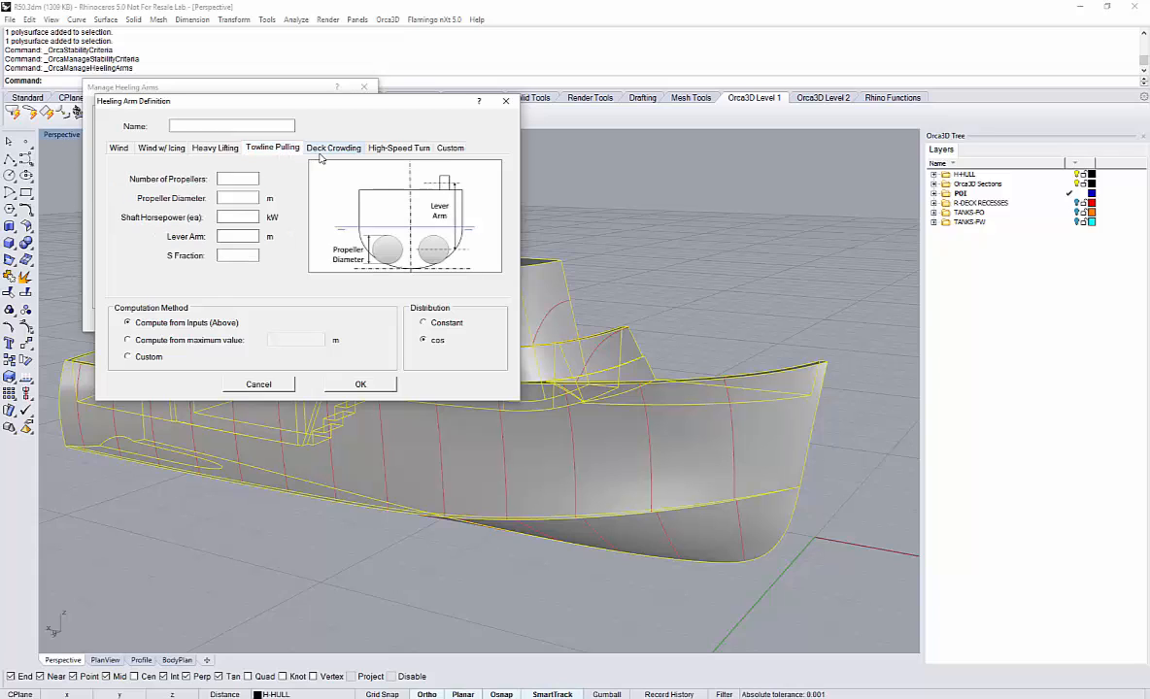
click(323, 152)
click(384, 148)
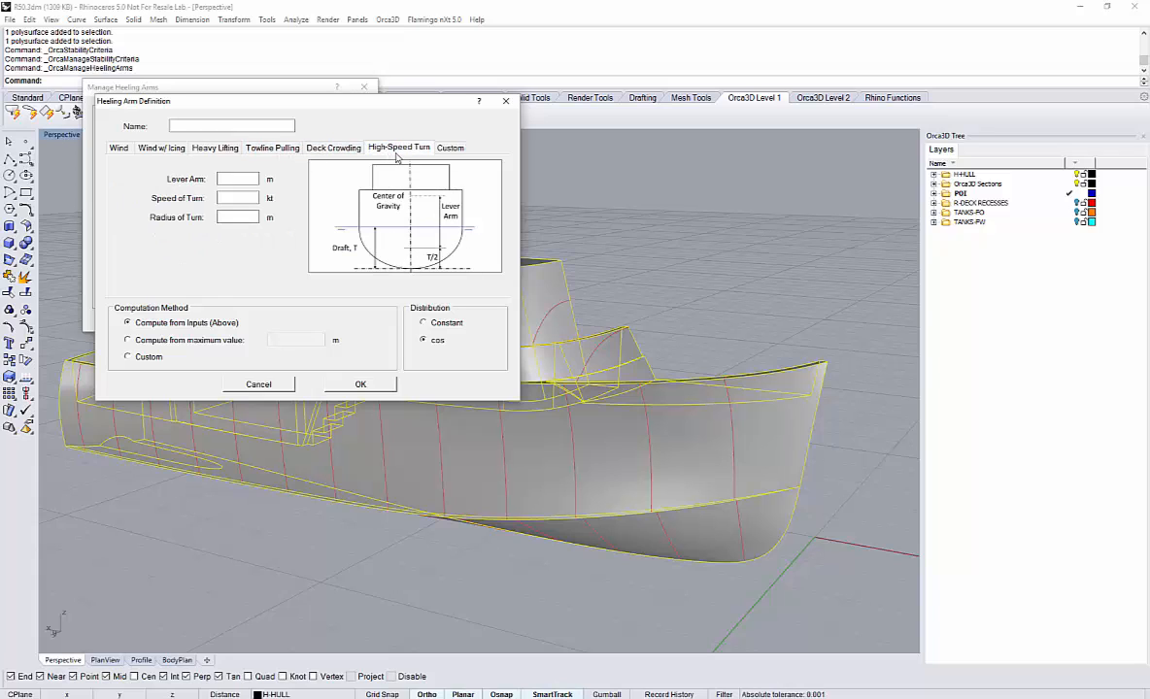
click(457, 151)
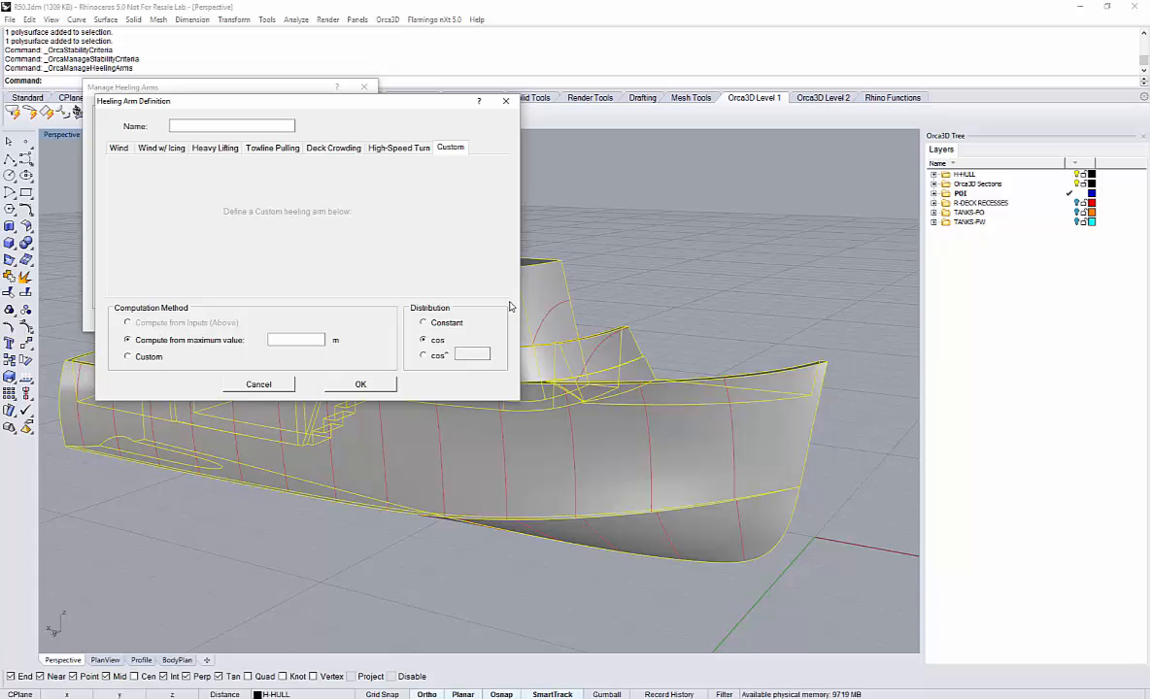
click(262, 386)
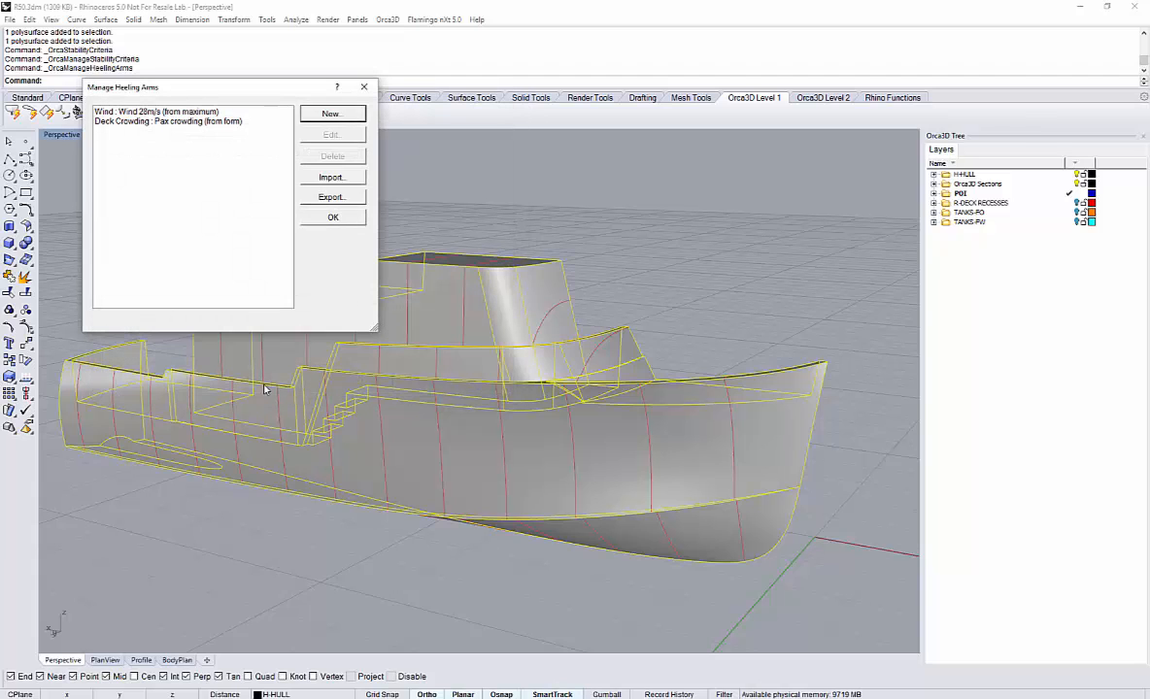
click(115, 111)
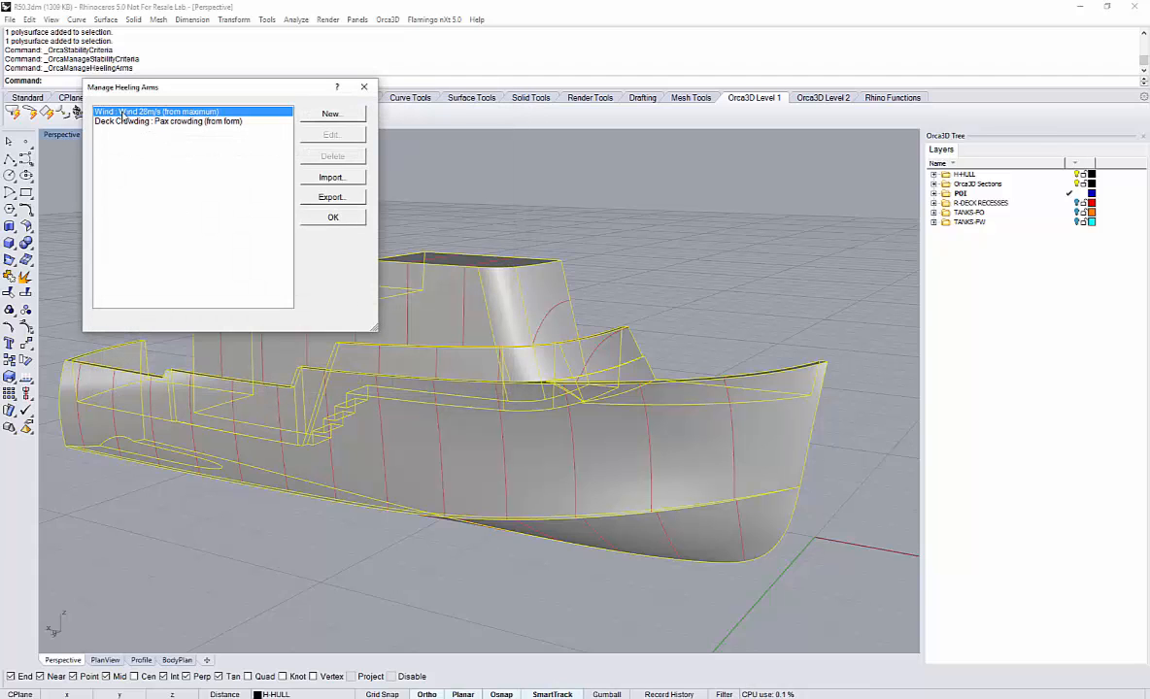
click(333, 217)
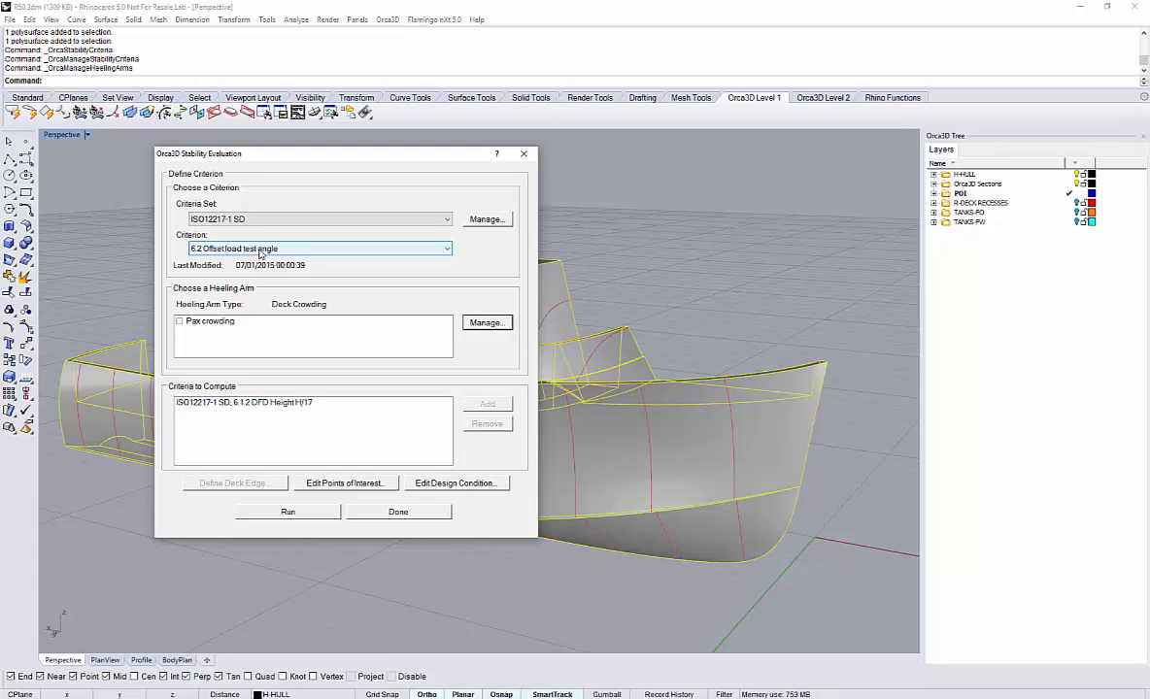
Assign the Pax crowding heeling arm to criterion 6.2 Offset load test angle and add it to the criteria to compute.
click(179, 322)
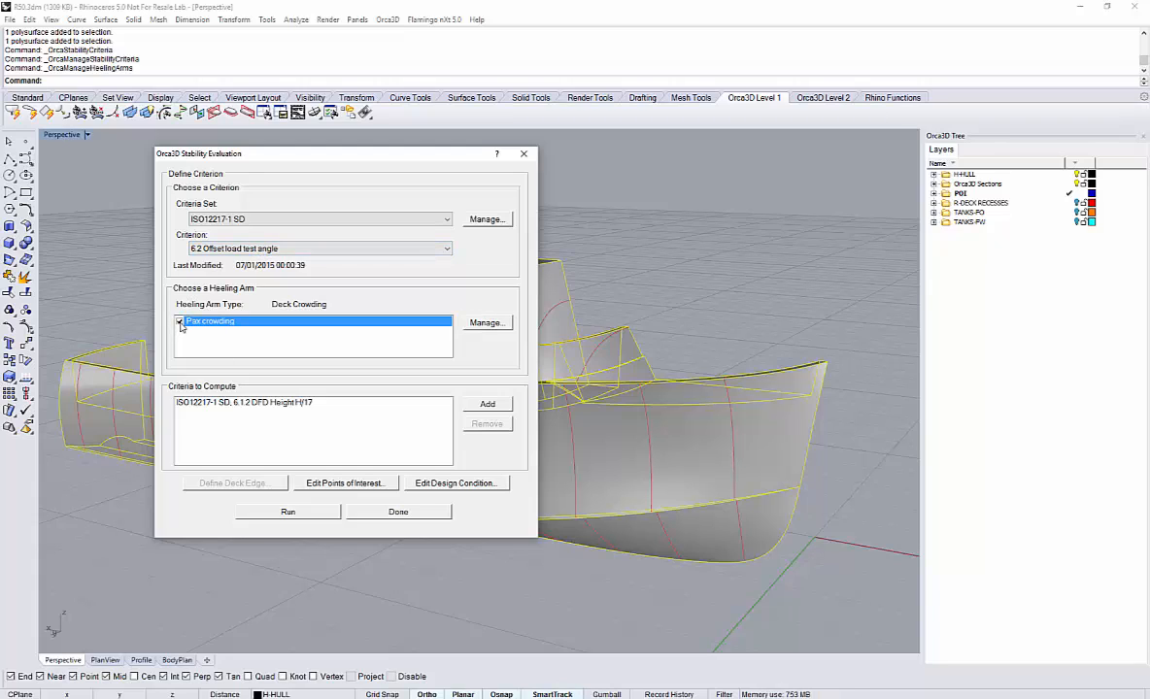
click(487, 404)
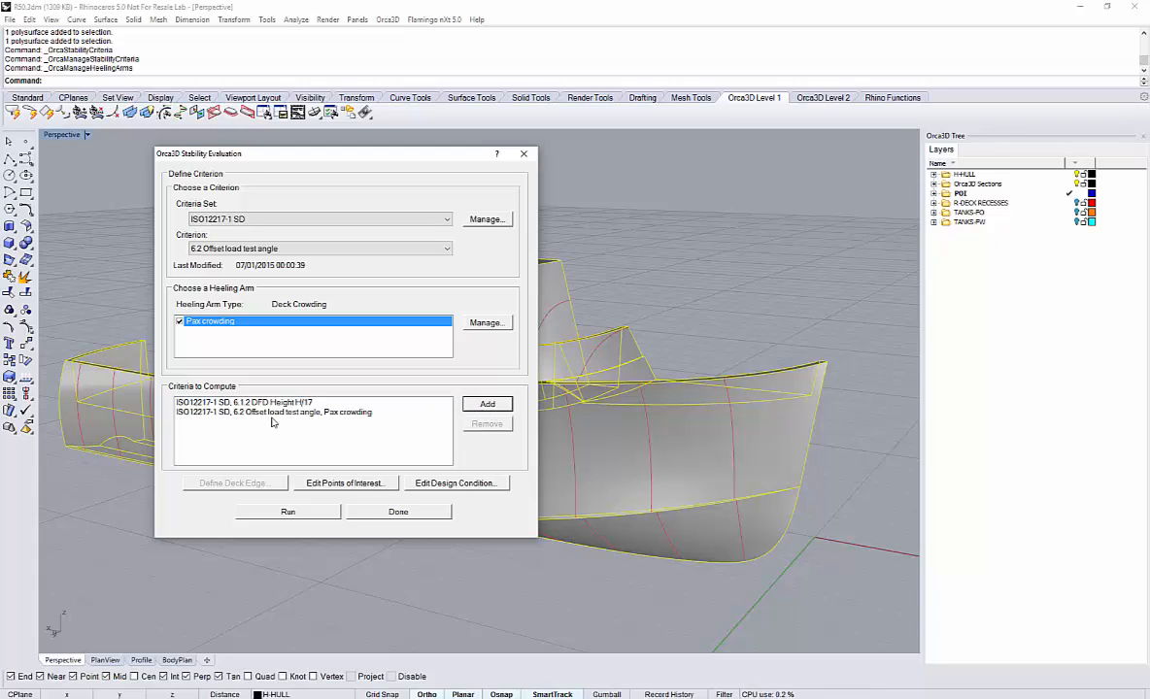
drag(349, 152, 749, 99)
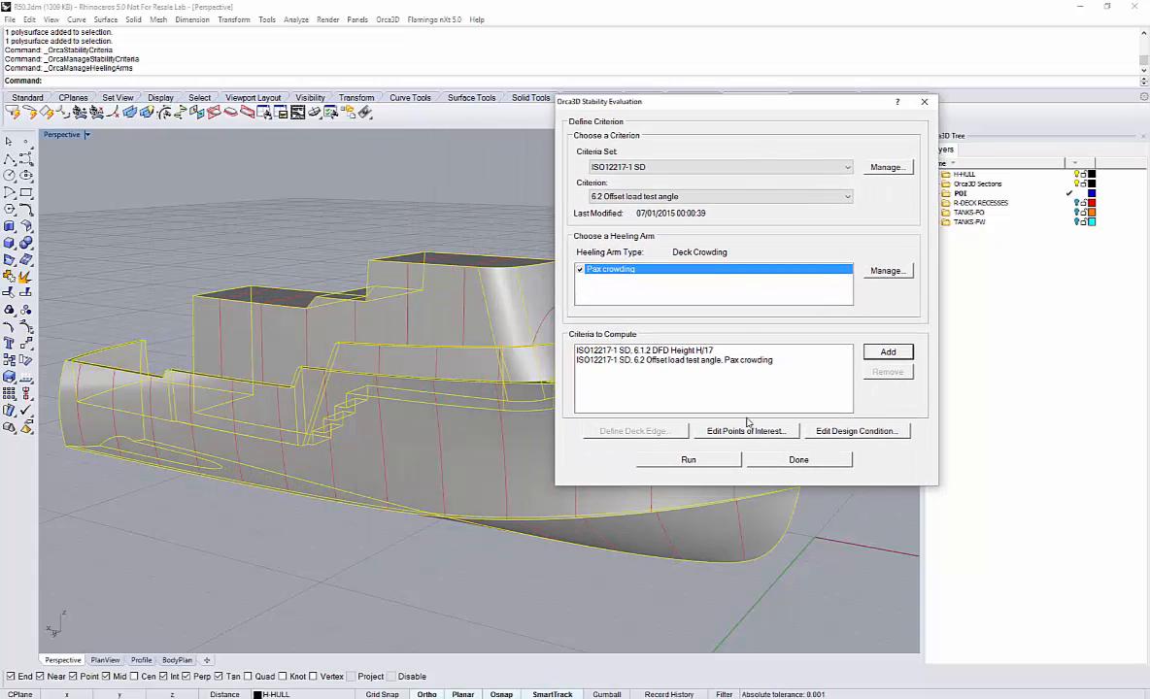
Review the downflooding points of interest and the design condition's weight and center inputs, accepting both unchanged.
click(747, 432)
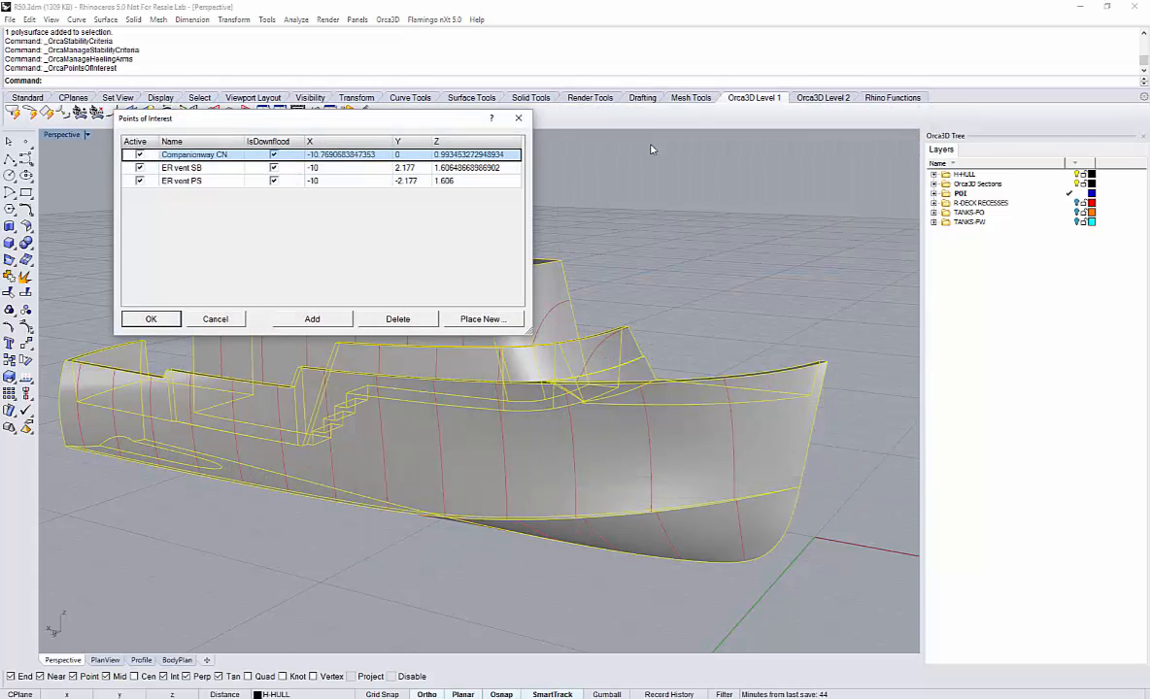
drag(306, 120, 604, 191)
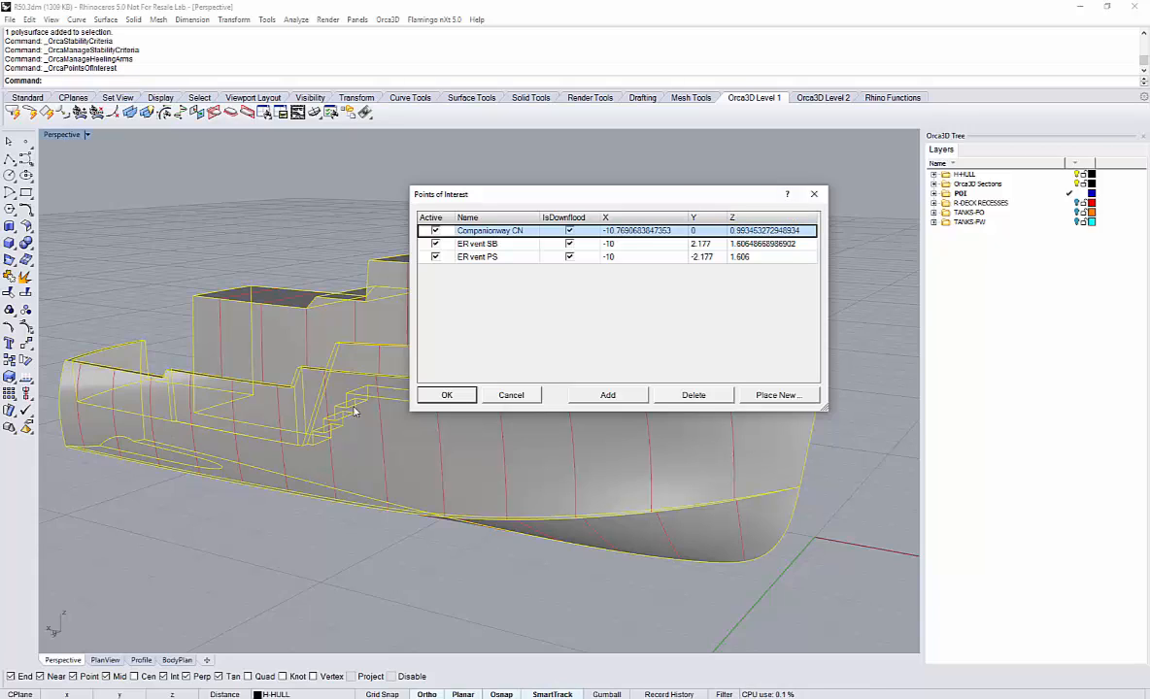
click(446, 396)
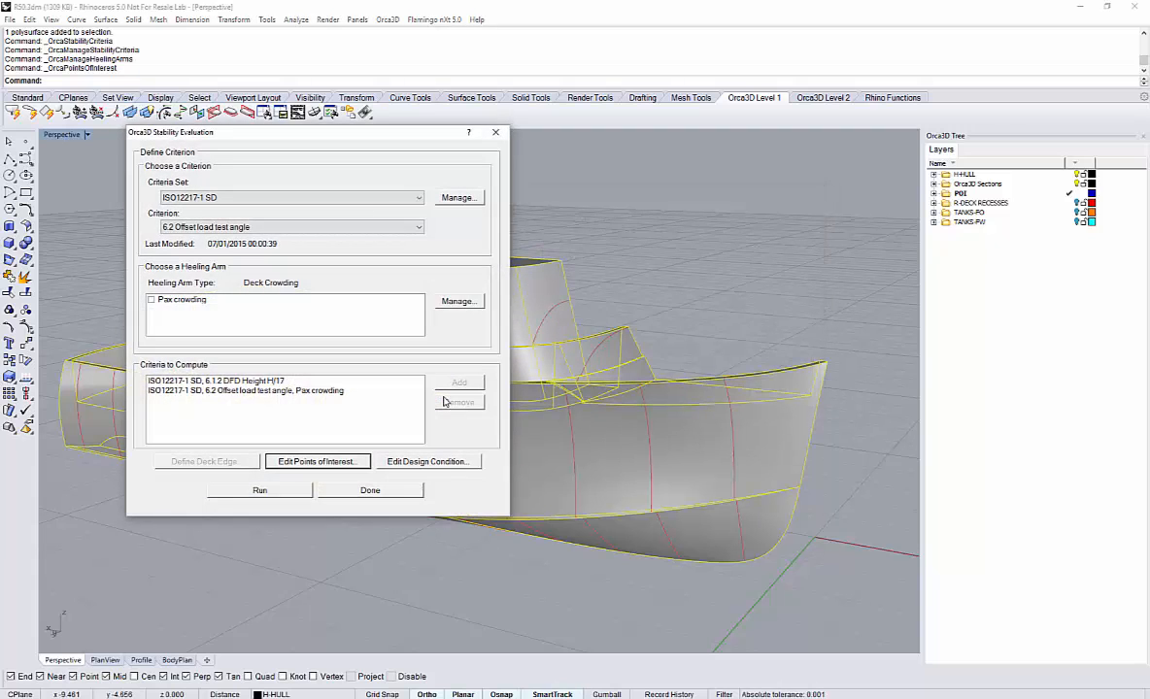
click(420, 463)
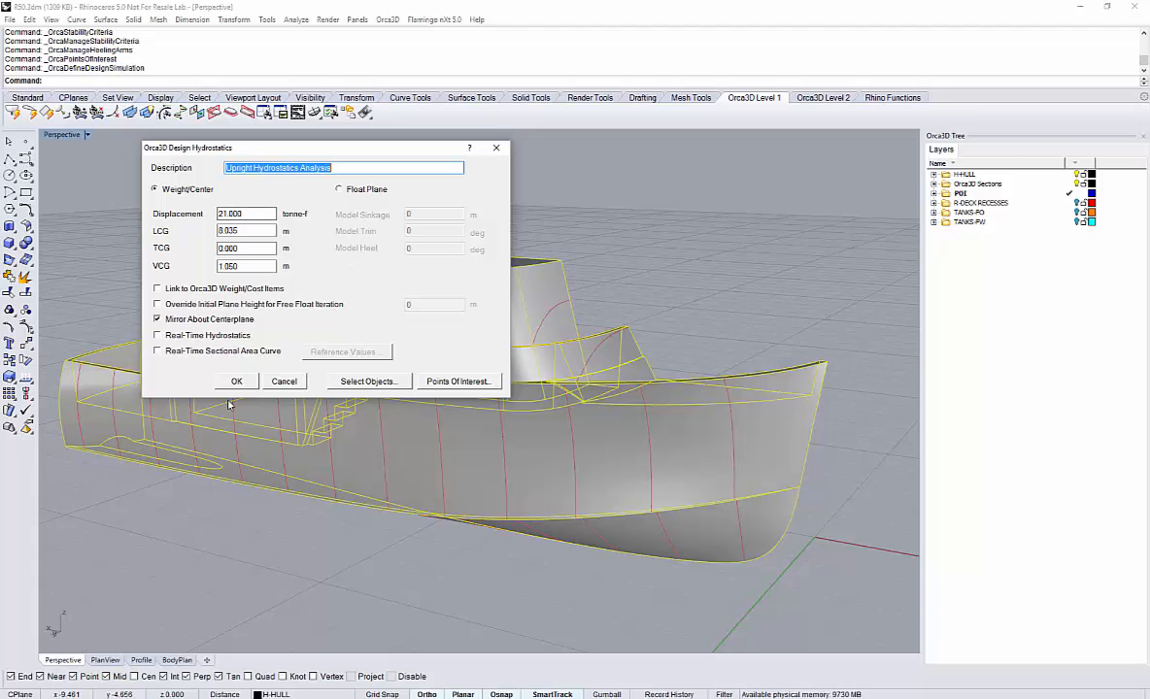
click(235, 382)
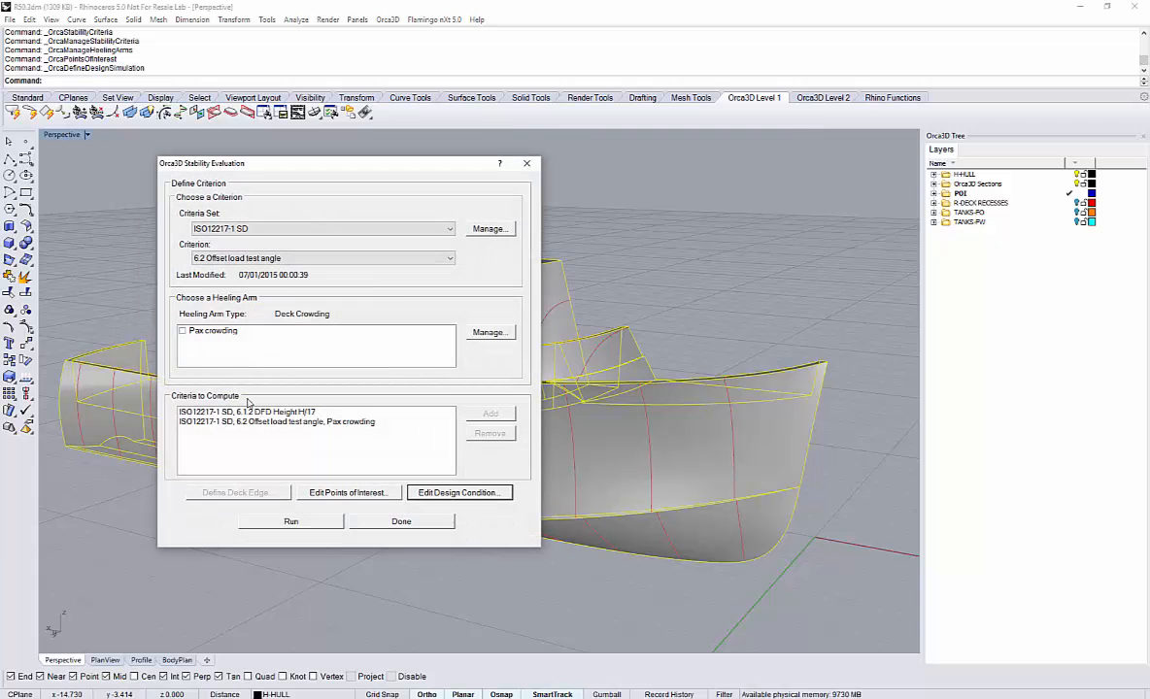
Run the stability evaluation, examine the ISO12217-1 SD criteria results in the report, and close the report.
click(293, 522)
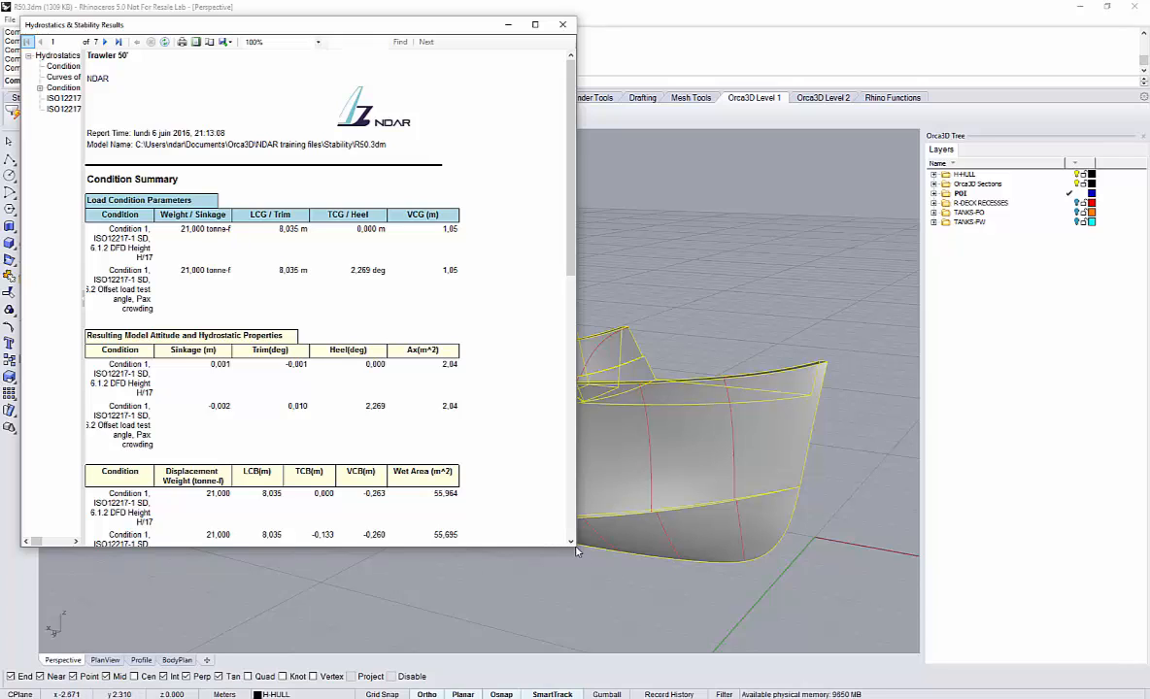
drag(575, 547, 642, 642)
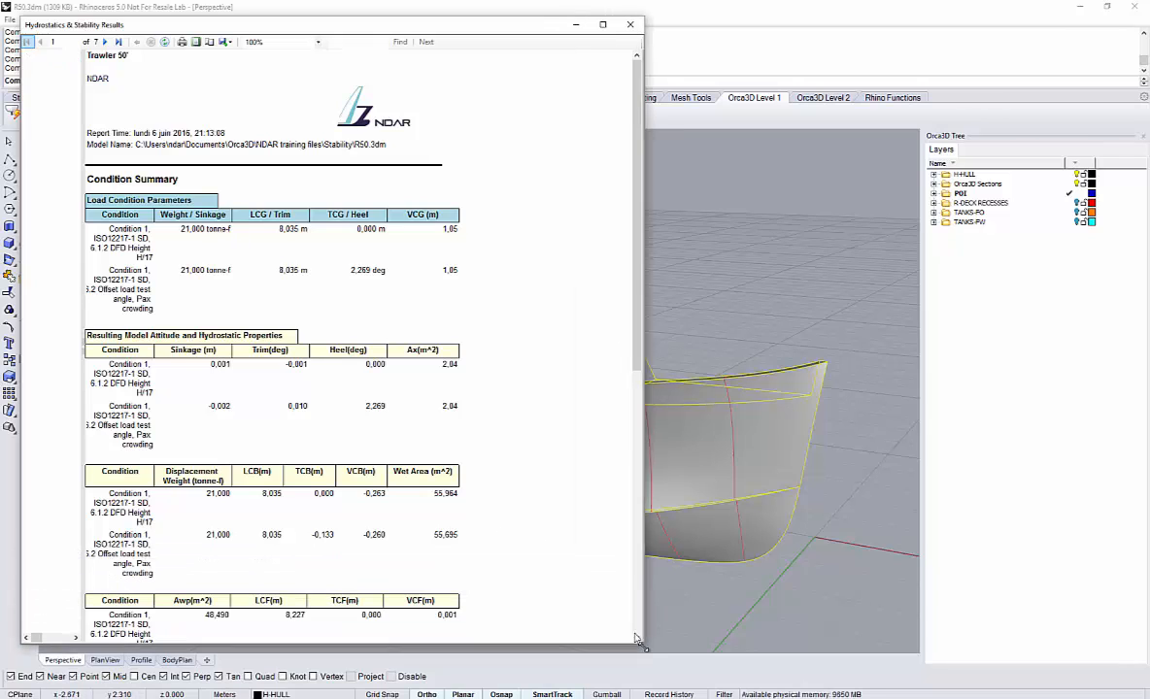
click(64, 98)
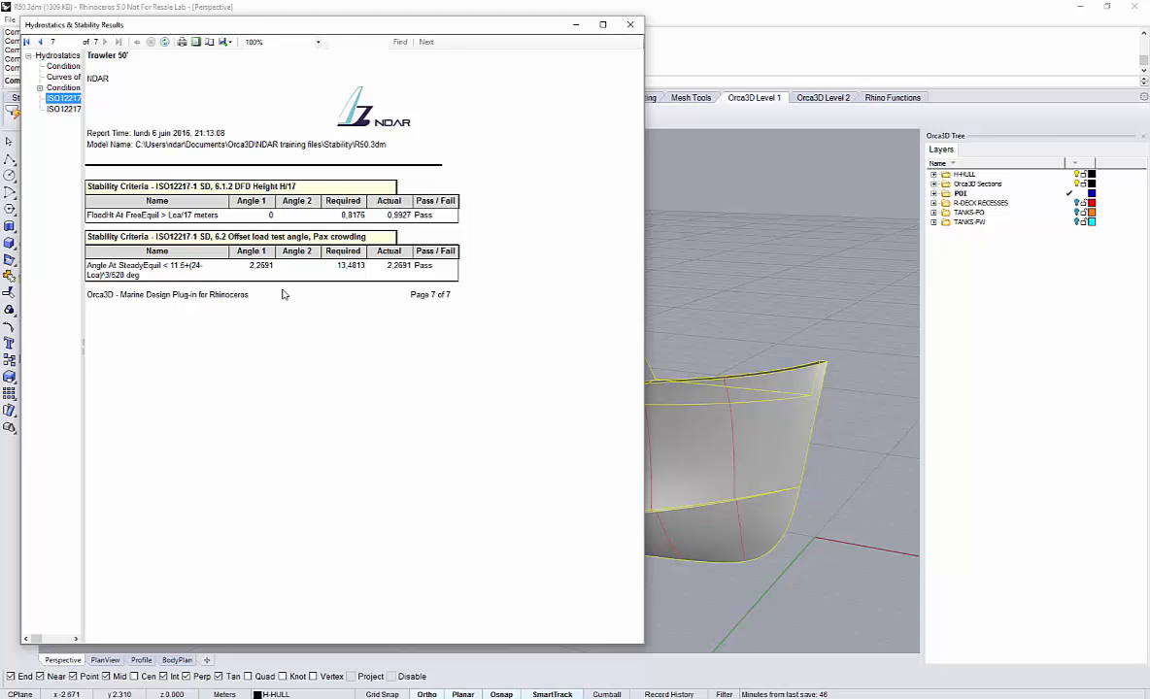
click(632, 26)
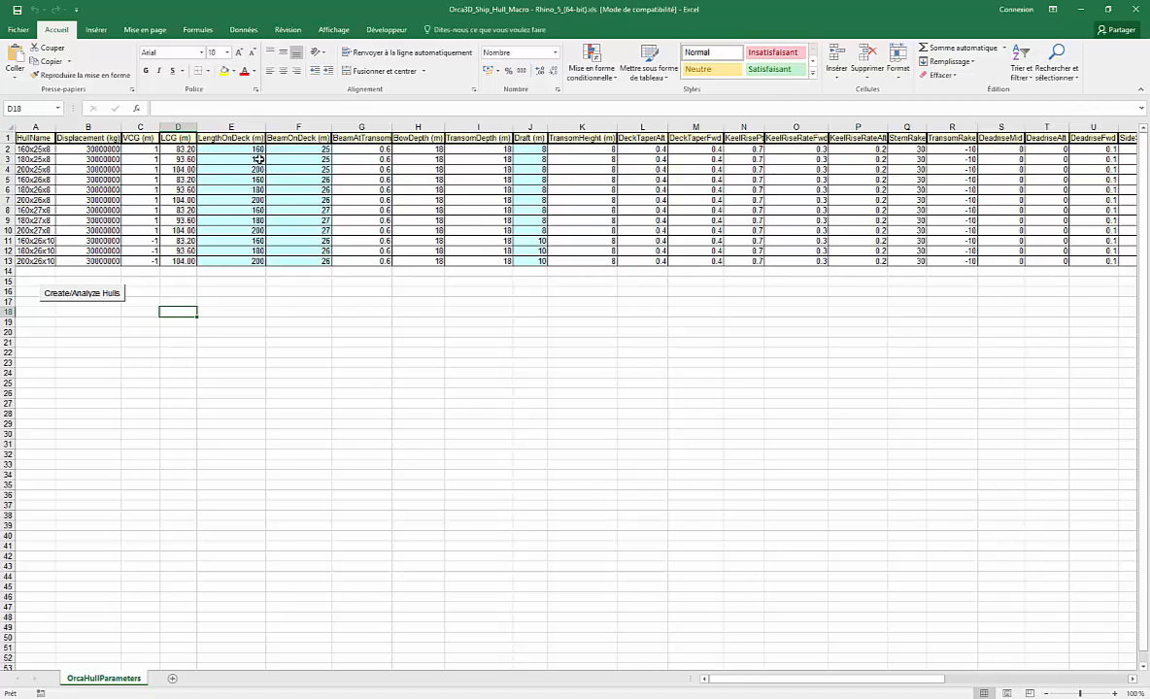
Run the Create/Analyze Hulls macro from the Excel ship hull workbook and start its Ship Hull Assistant script in Rhino to plot righting arms.
click(91, 295)
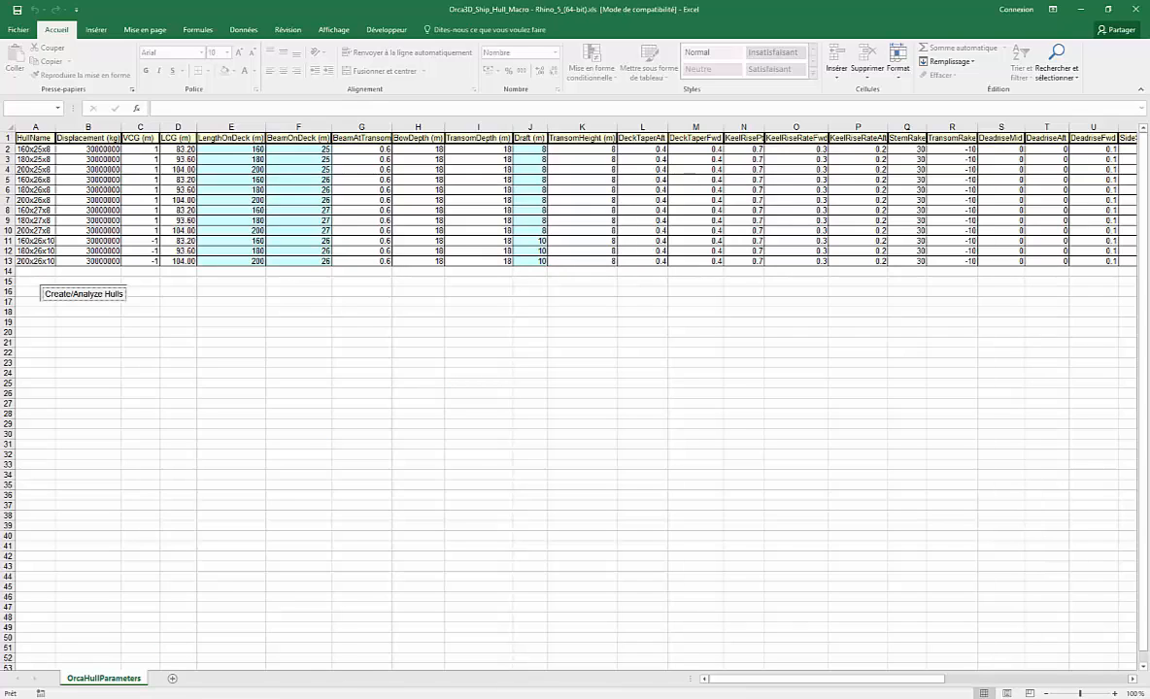
mouse_move(201, 698)
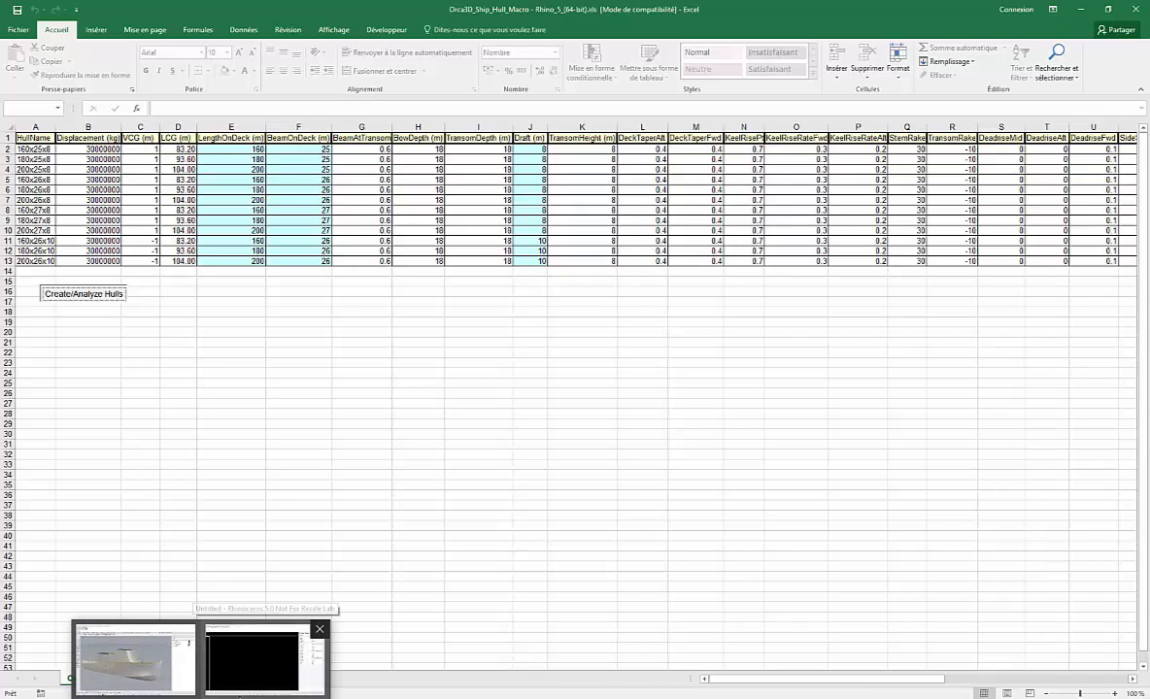
click(264, 627)
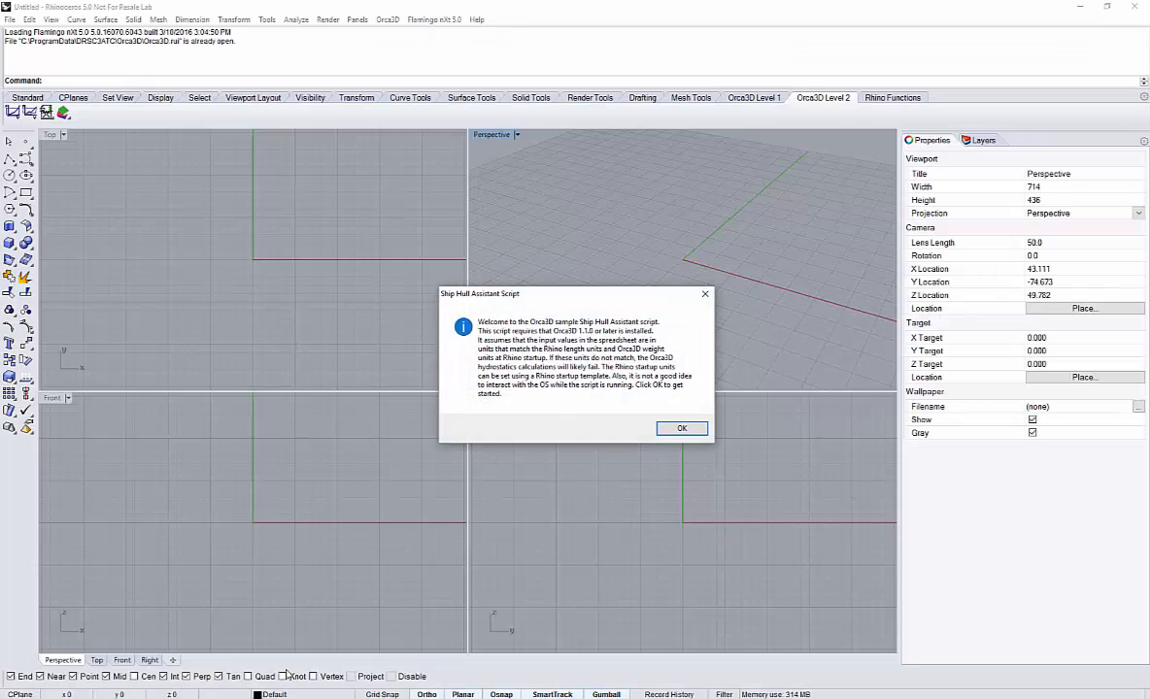
click(678, 429)
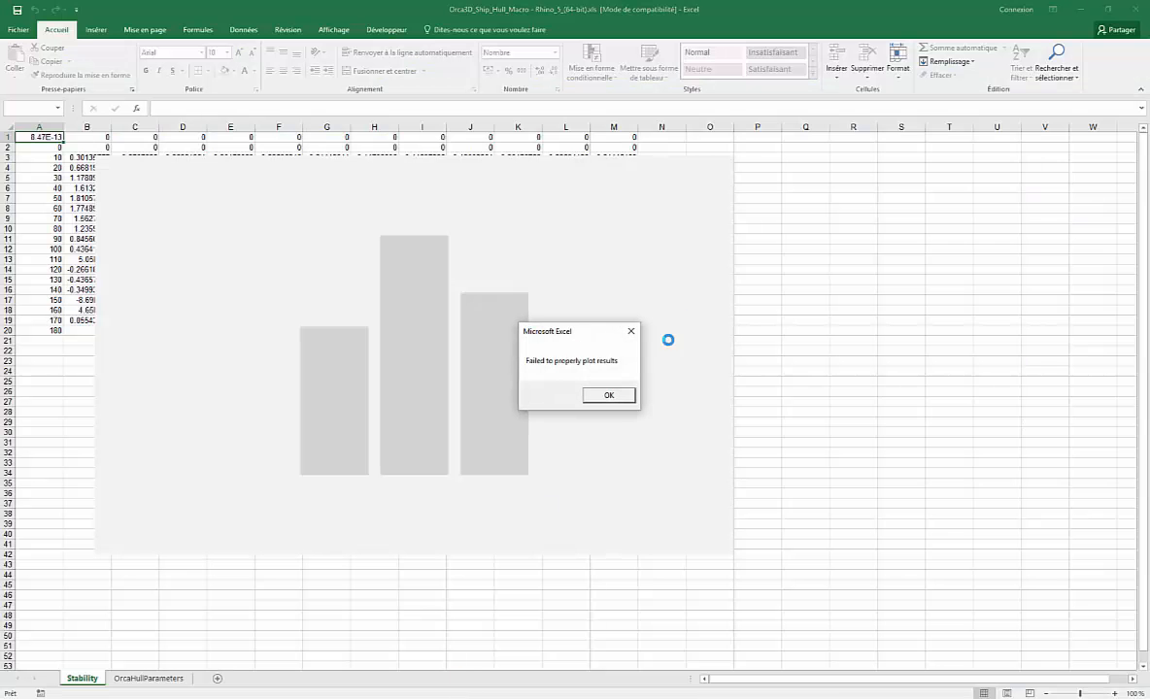
click(607, 396)
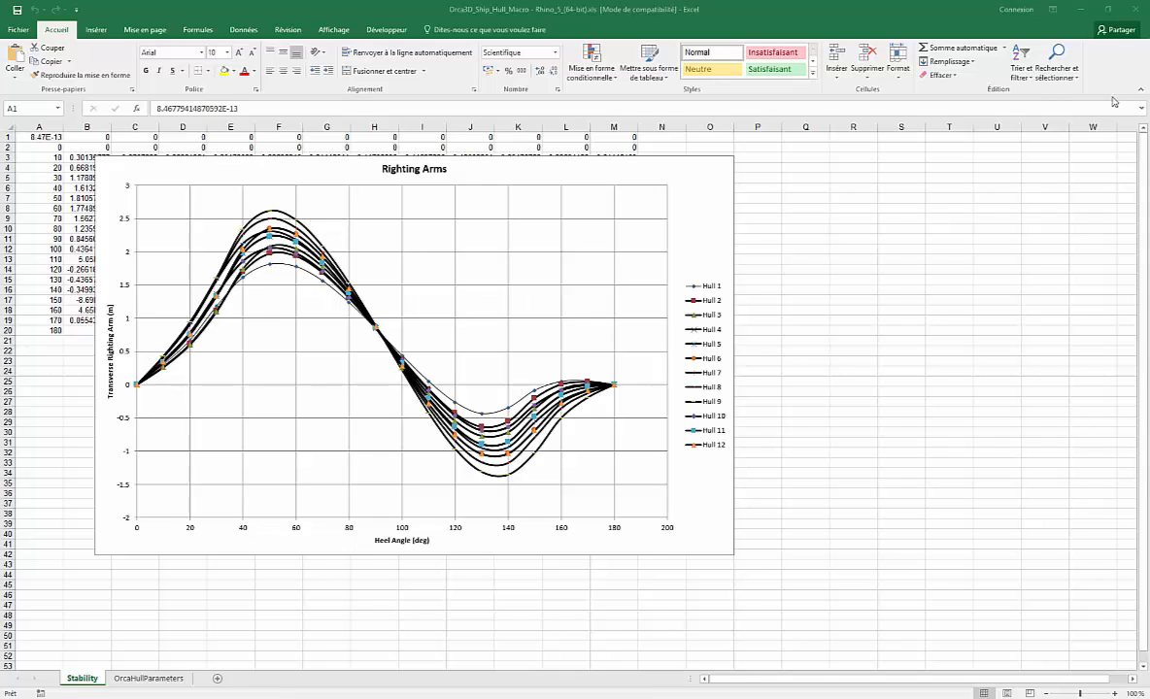
Close the Excel hull macro workbook and the untitled Rhino model without saving either.
click(1138, 7)
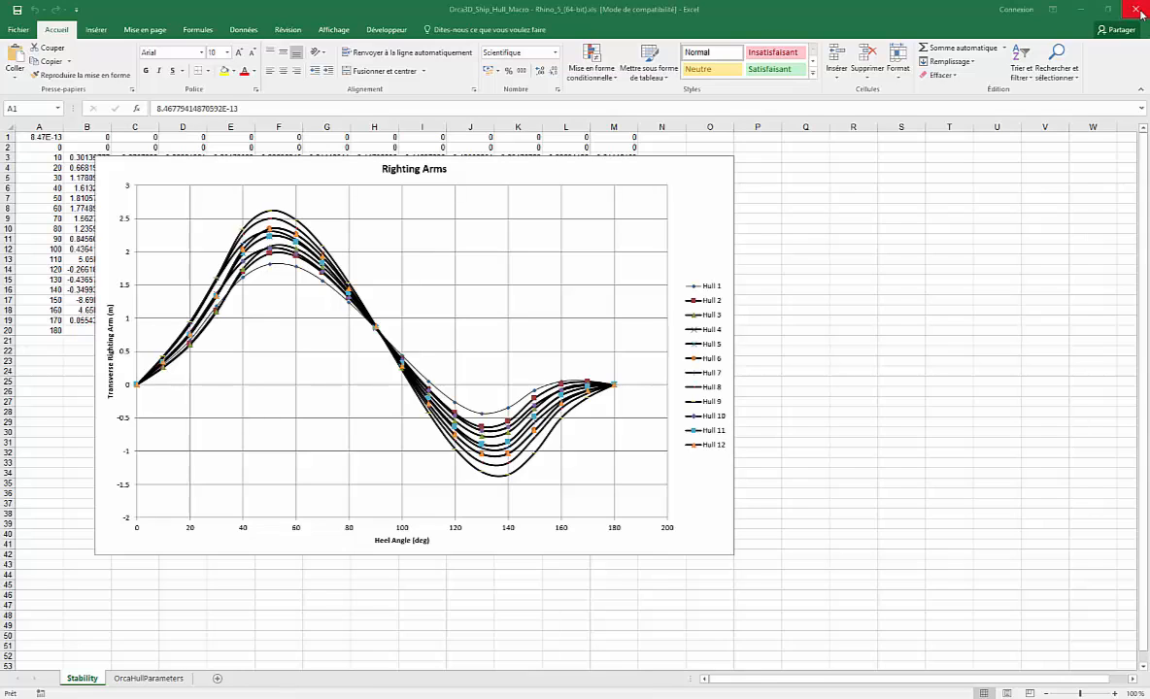
click(578, 375)
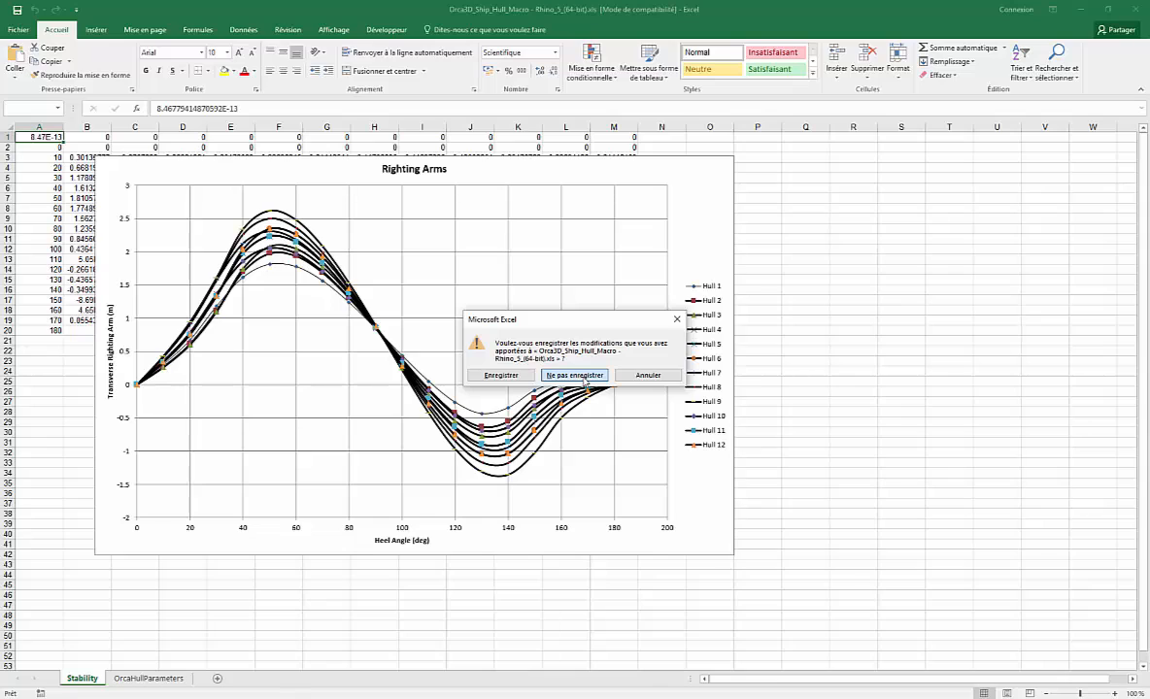
click(585, 378)
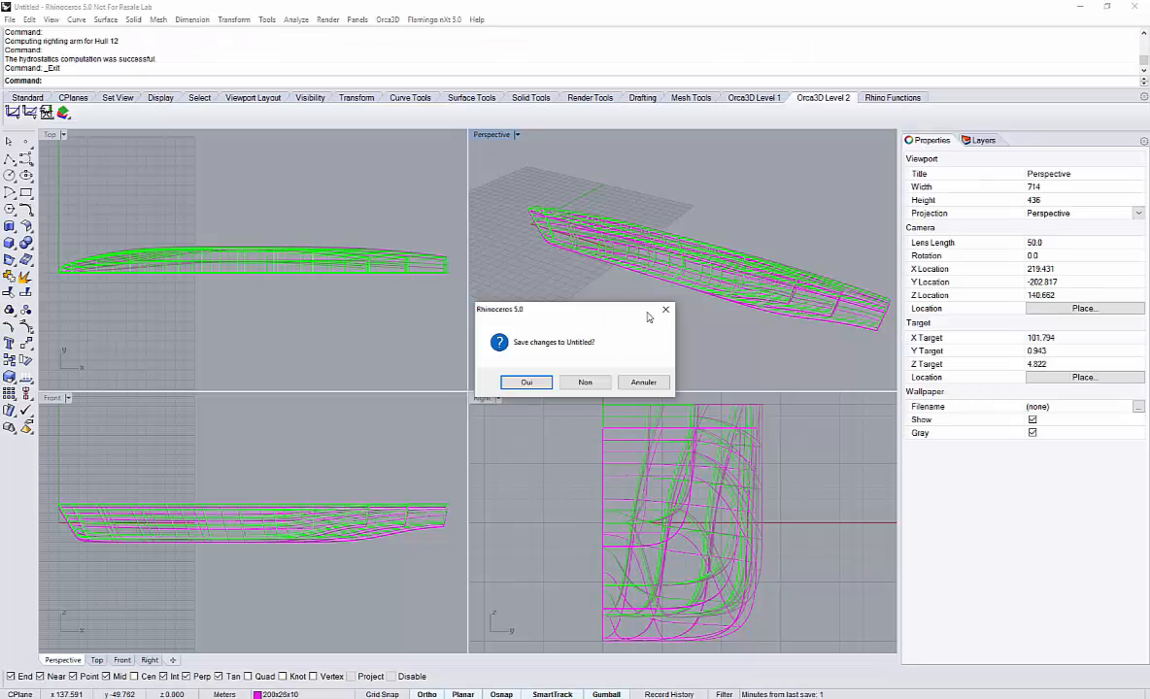
click(585, 382)
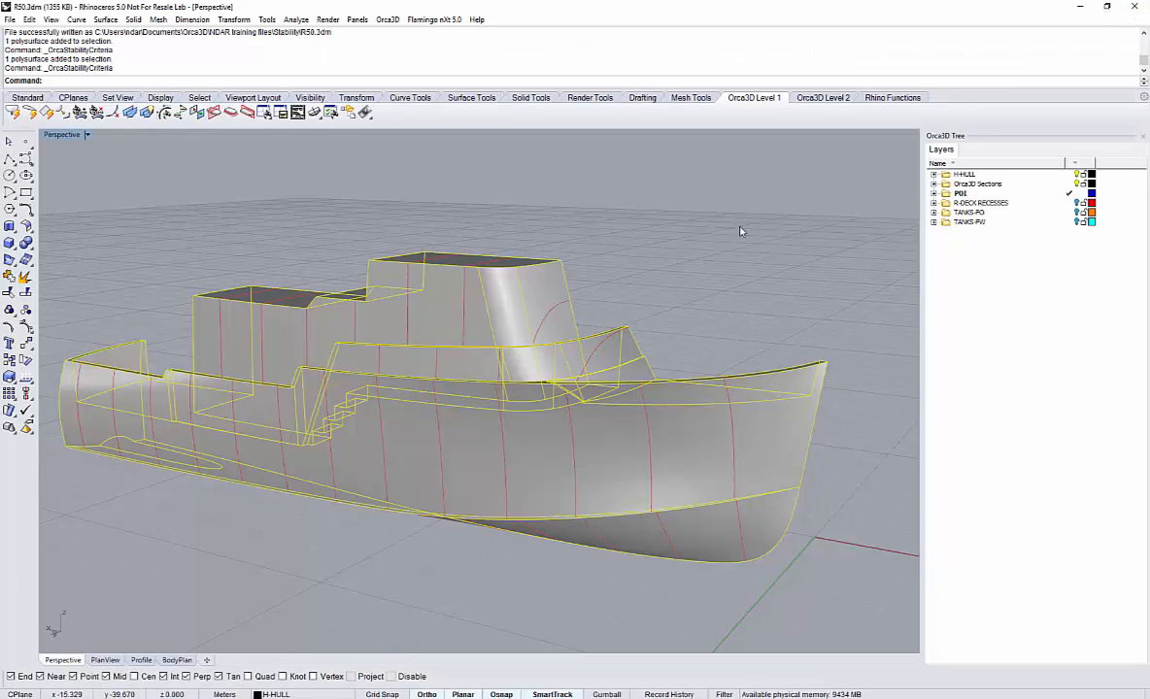
Deselect the R50 hull, open the model 15m fast boat.3dm, and bring up the Orca3D Level 1 tools.
click(737, 227)
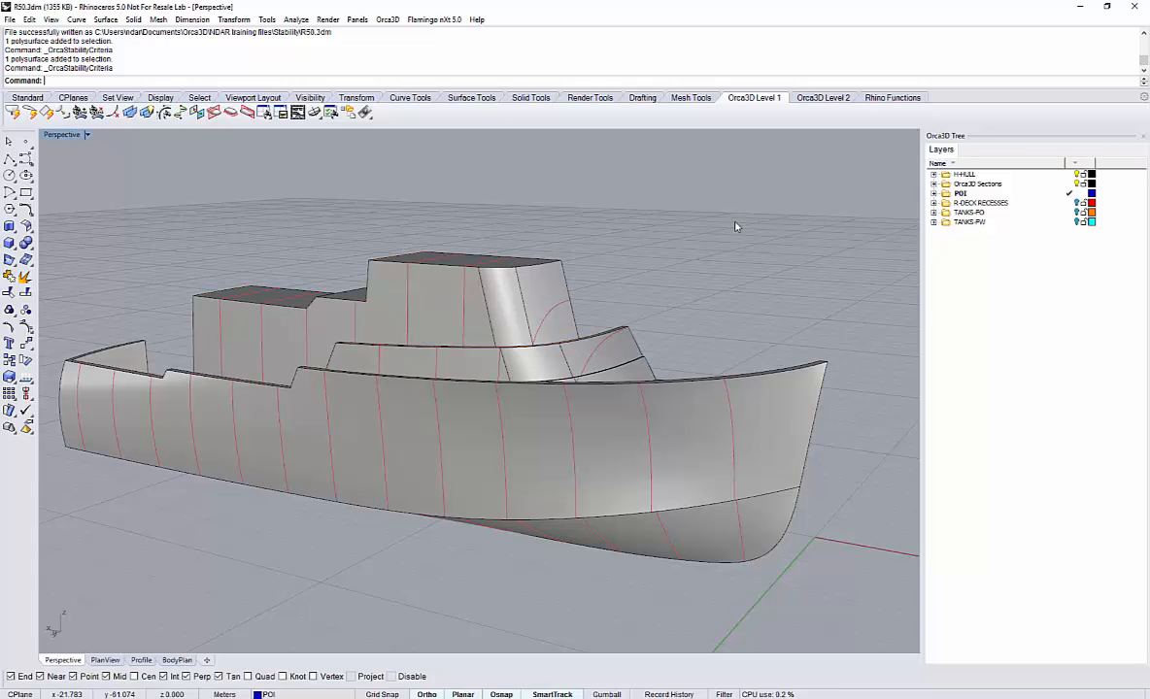
click(9, 20)
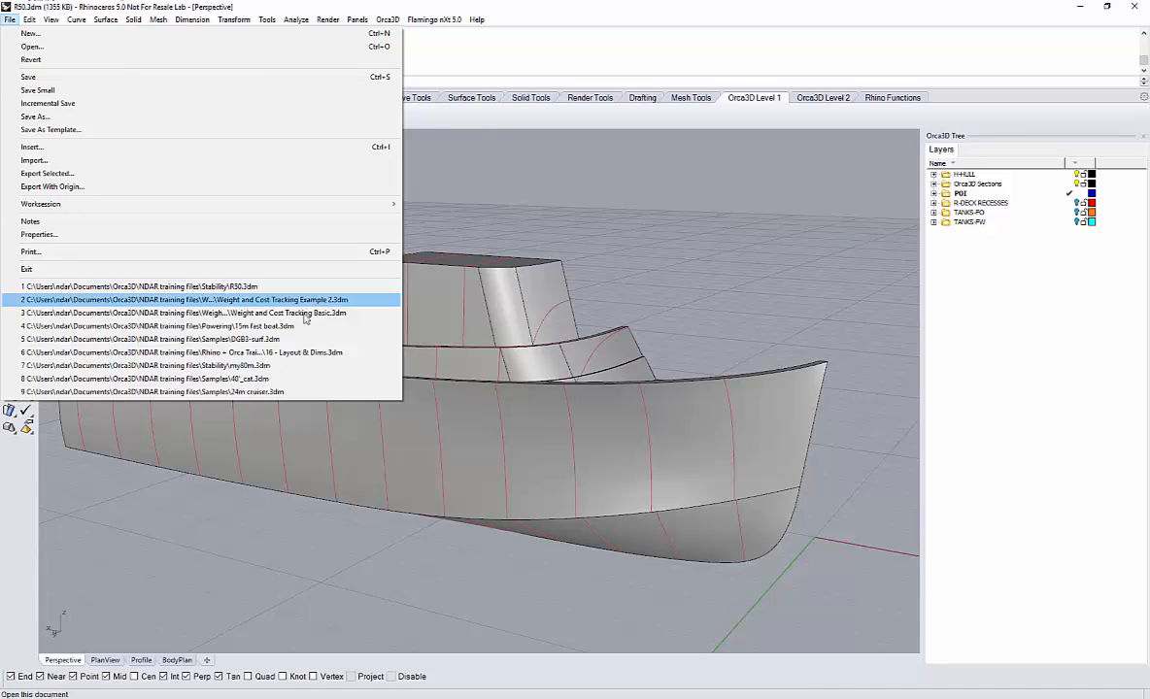
click(146, 277)
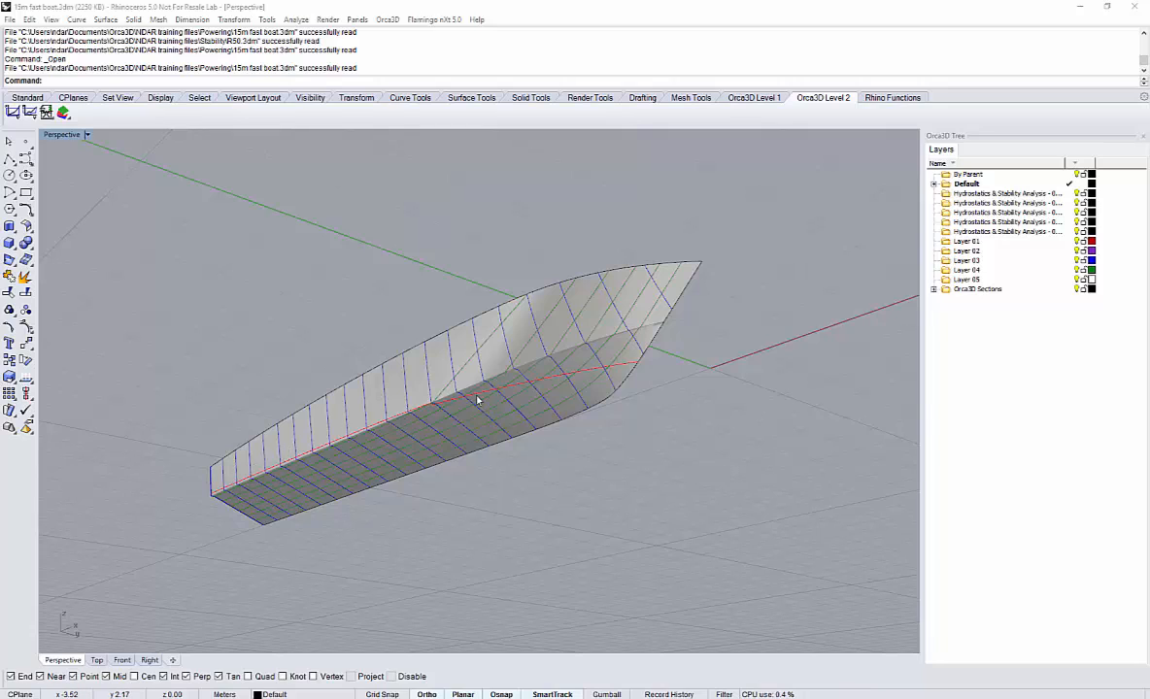
click(738, 97)
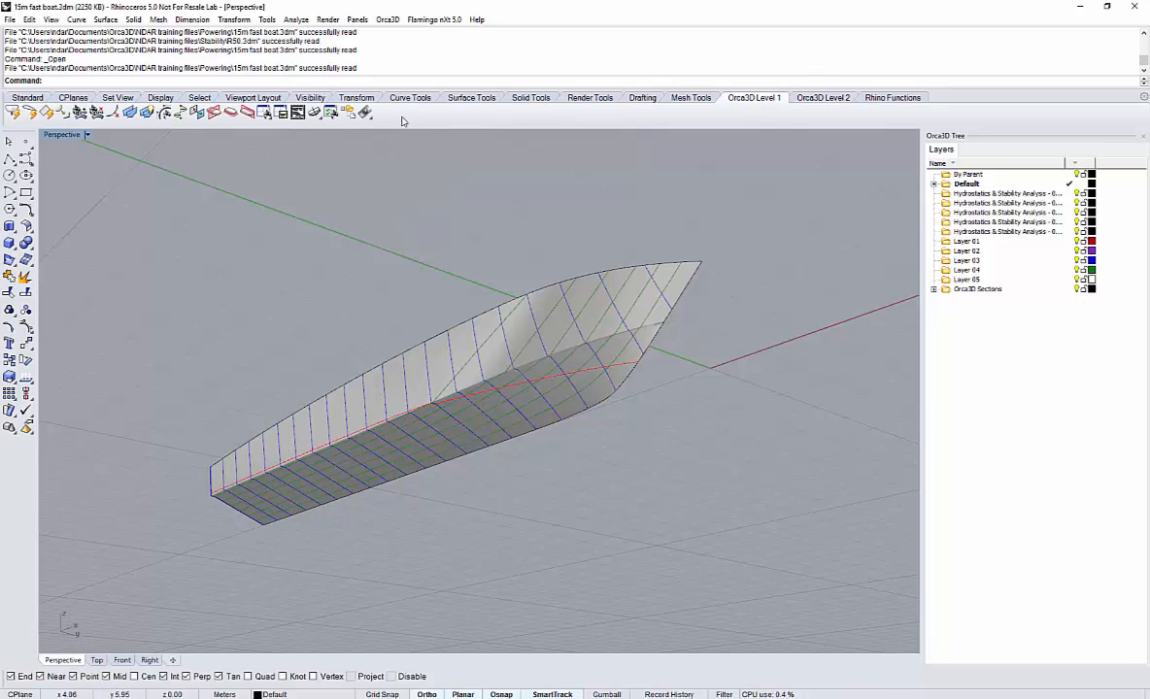
click(314, 112)
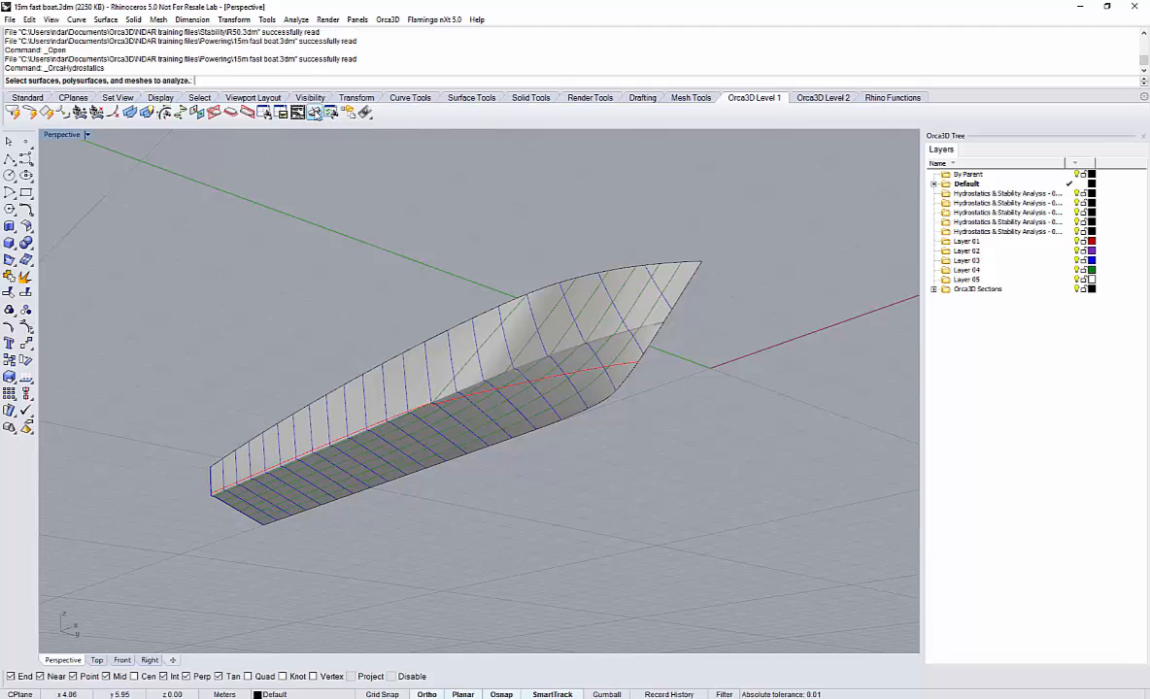
click(375, 372)
key(Return)
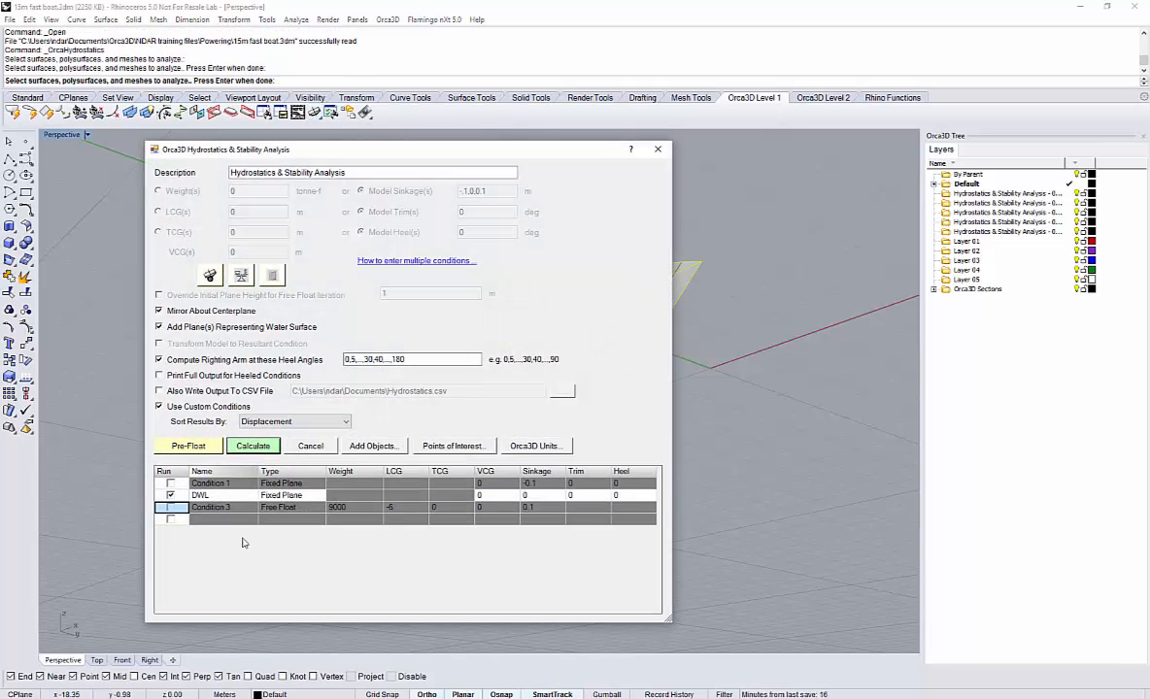
click(657, 150)
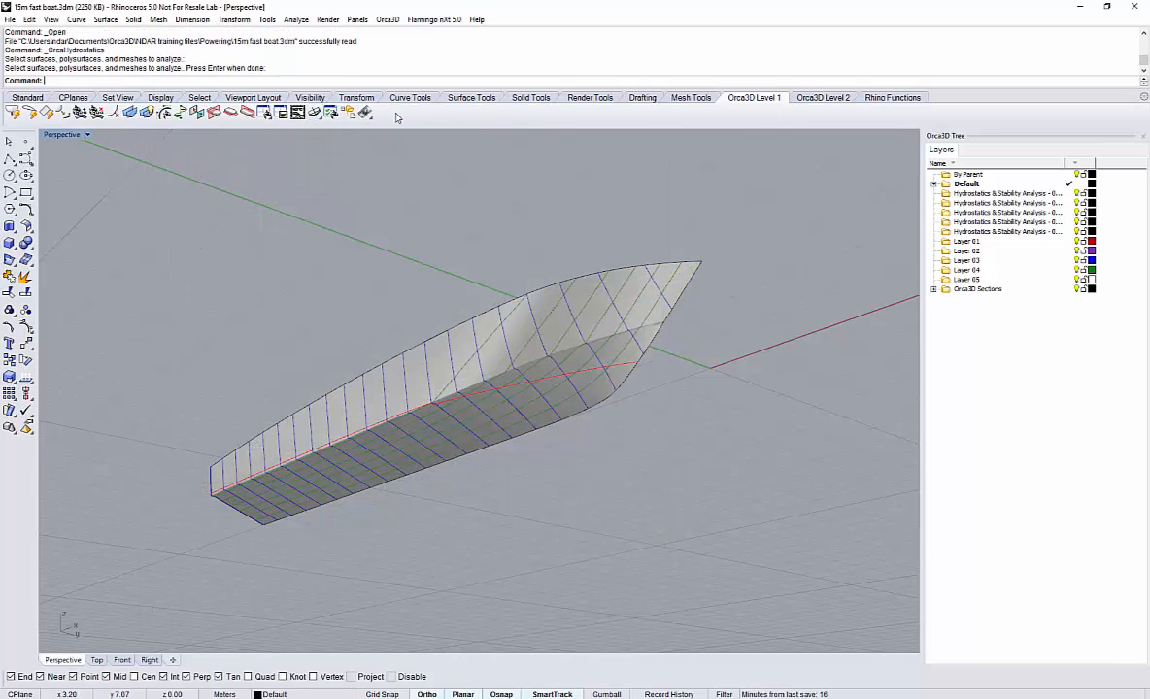
Check the float plane settings of the design hydrostatics condition without changing them.
click(291, 111)
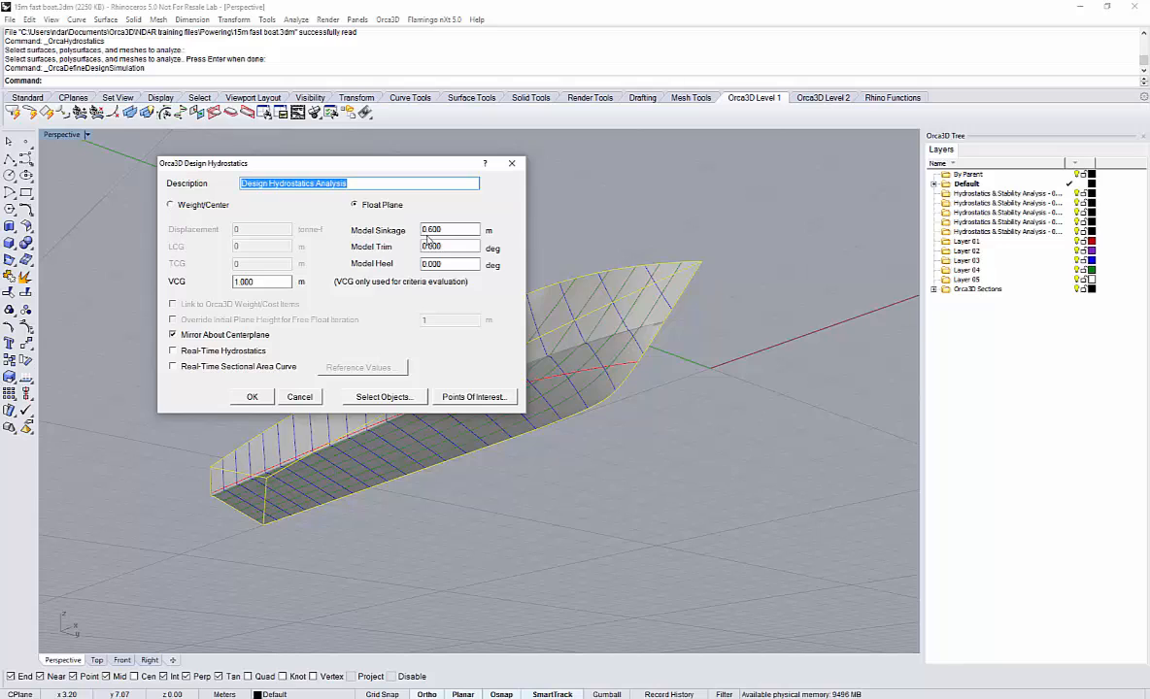
click(300, 397)
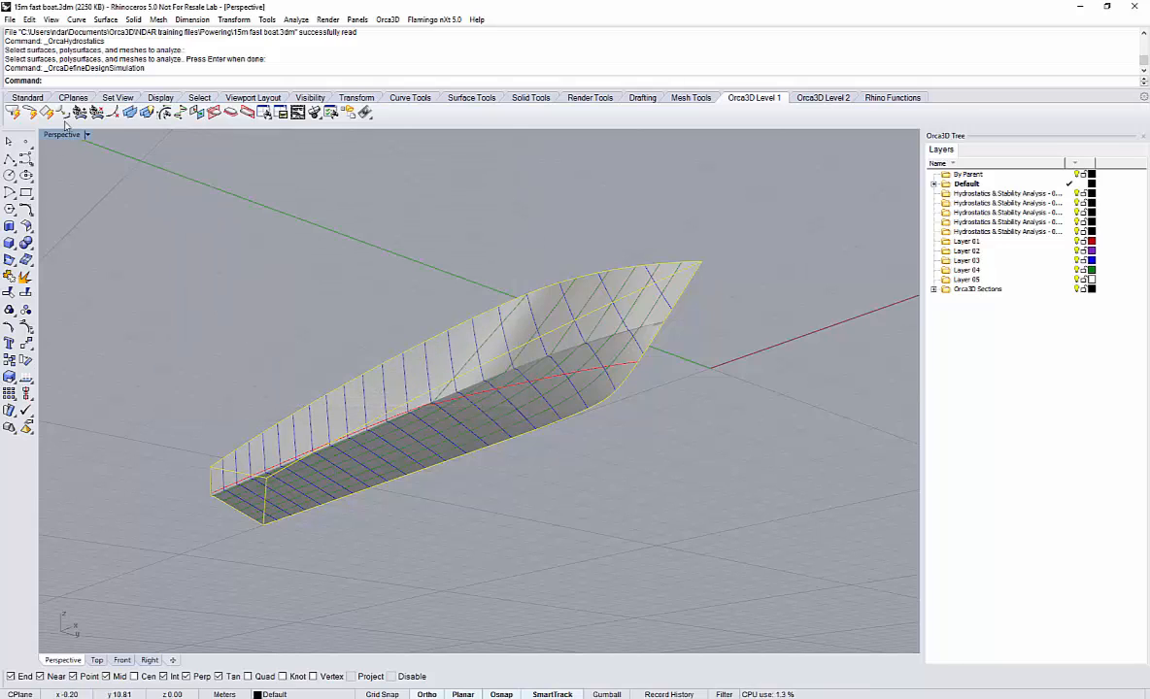
Start an Orca3D planing analysis using the hull as the planing surface.
click(823, 99)
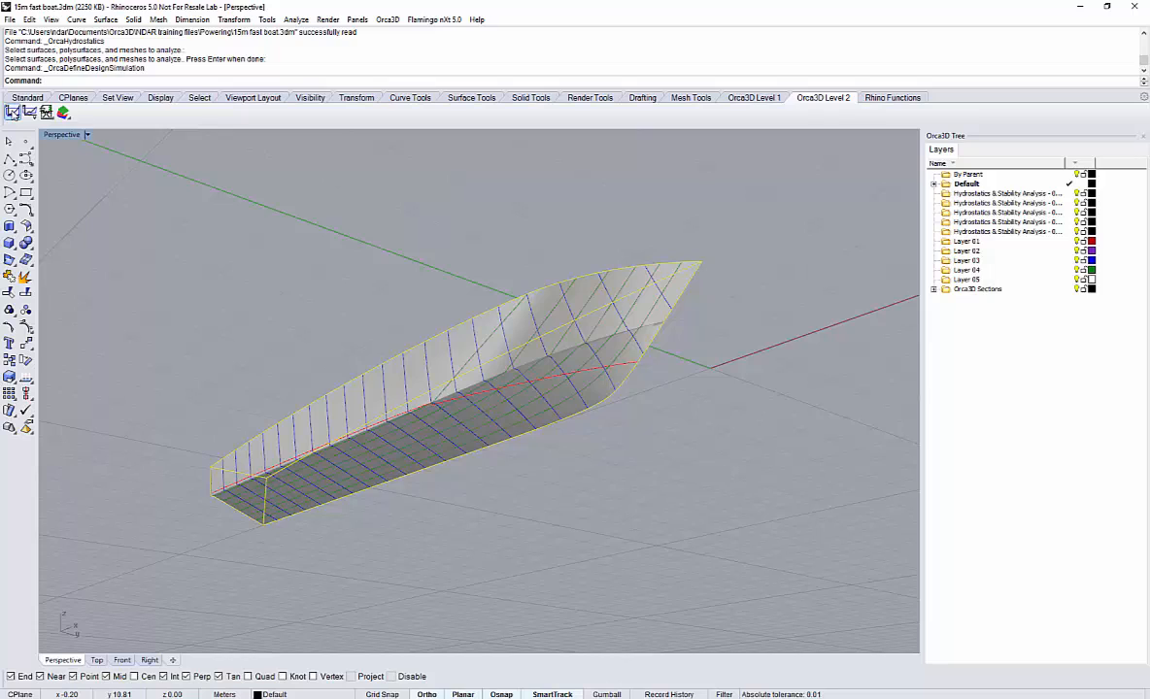
click(30, 113)
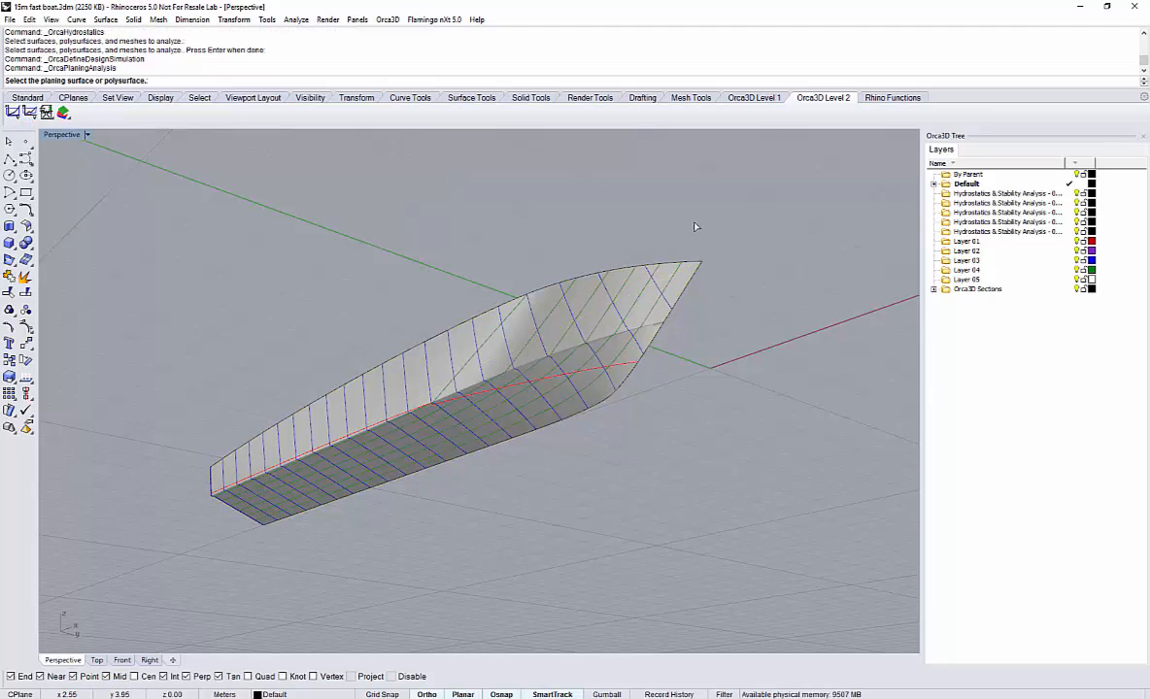
drag(694, 227, 200, 598)
right_click(200, 598)
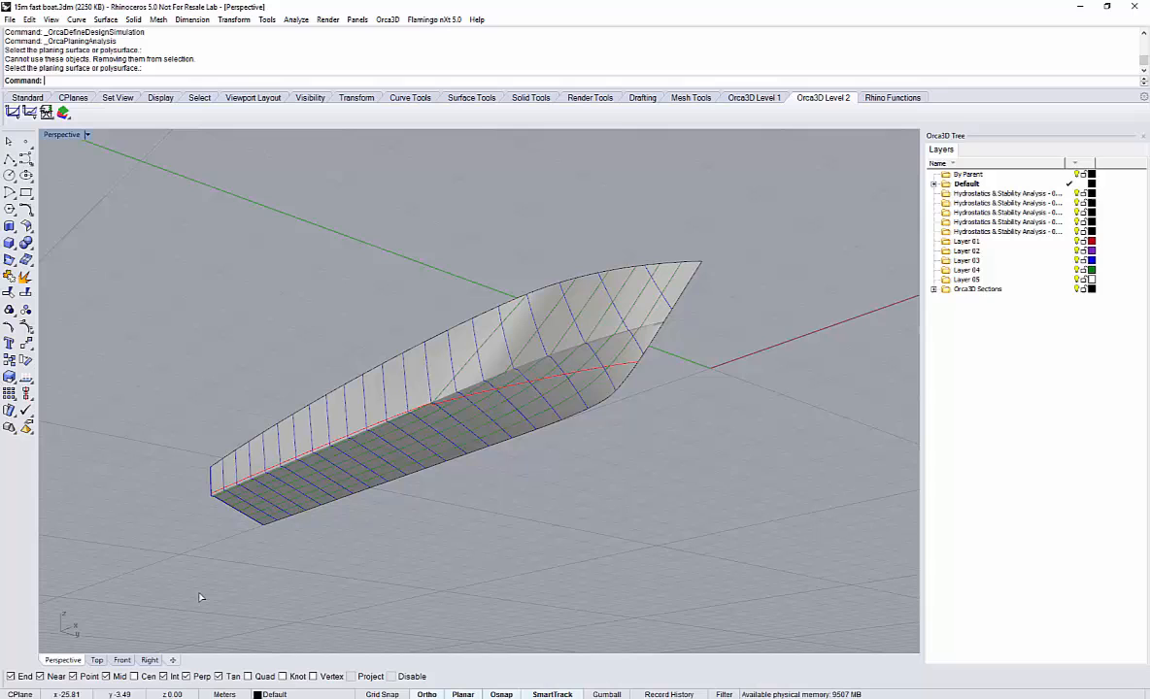
click(296, 463)
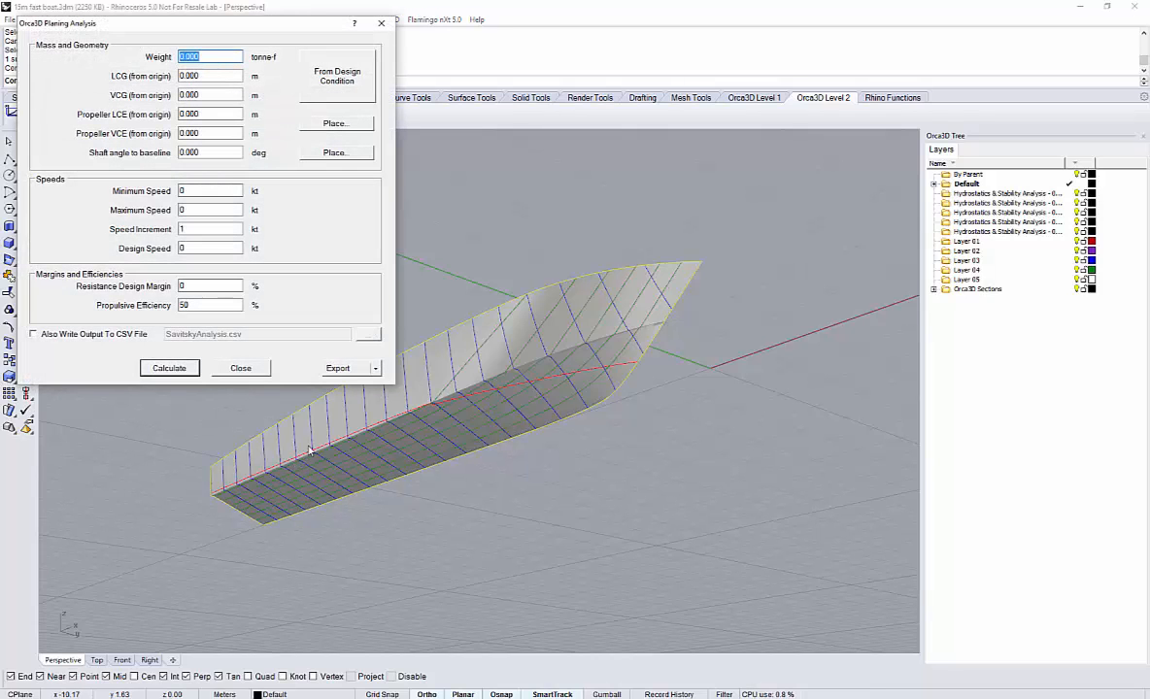
drag(239, 28, 767, 162)
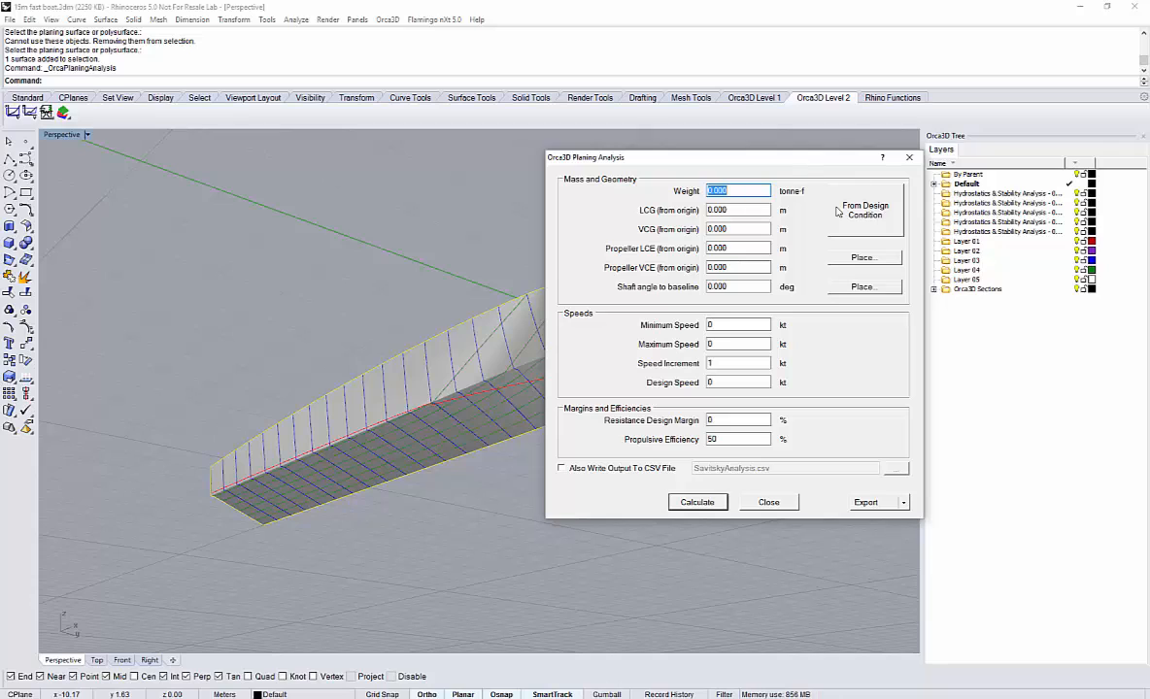
Fill in the weight and LCG from the design condition and set the VCG to 1 m.
click(867, 214)
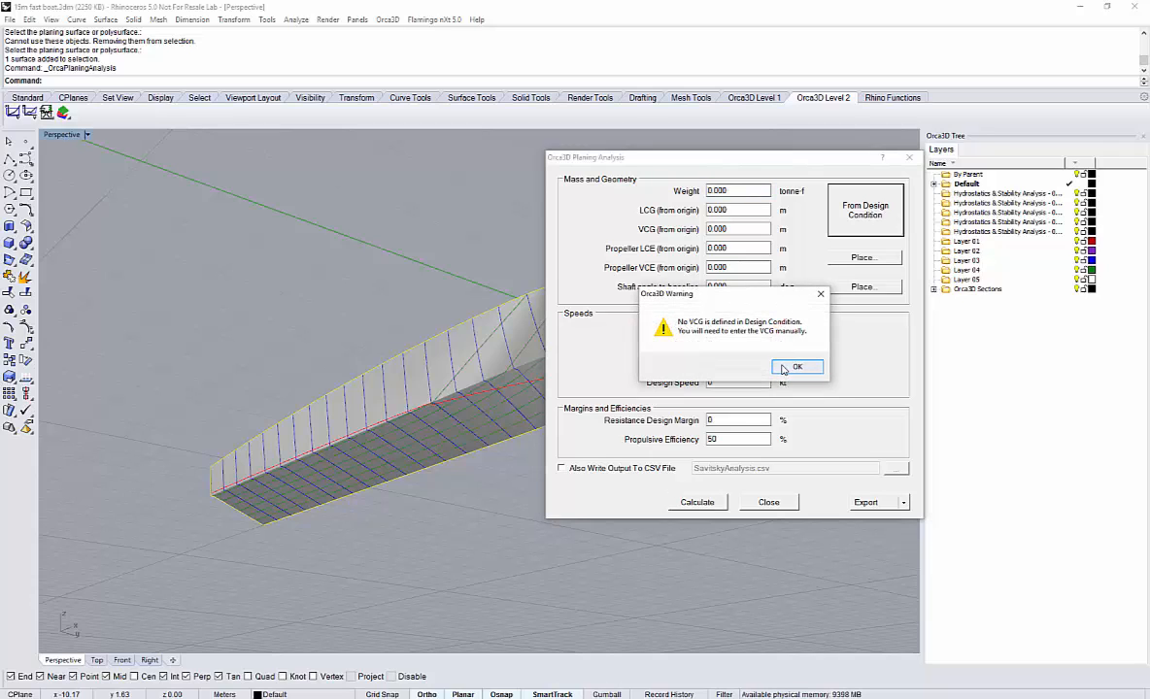
click(796, 367)
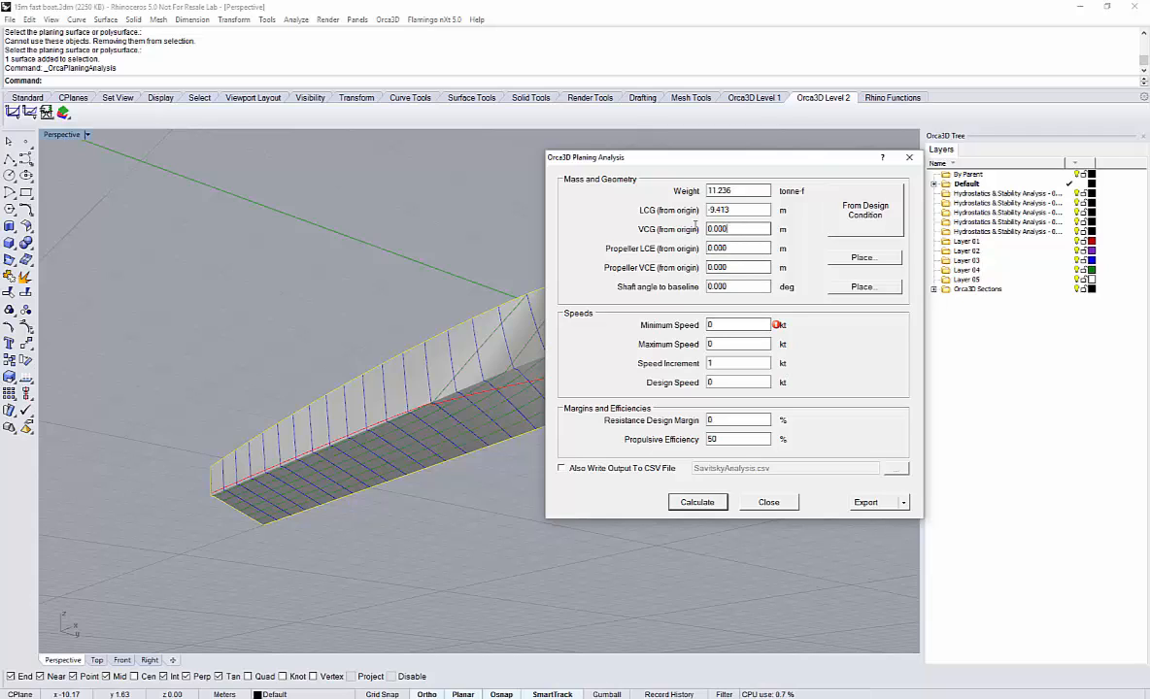
drag(737, 230, 664, 231)
text(1)
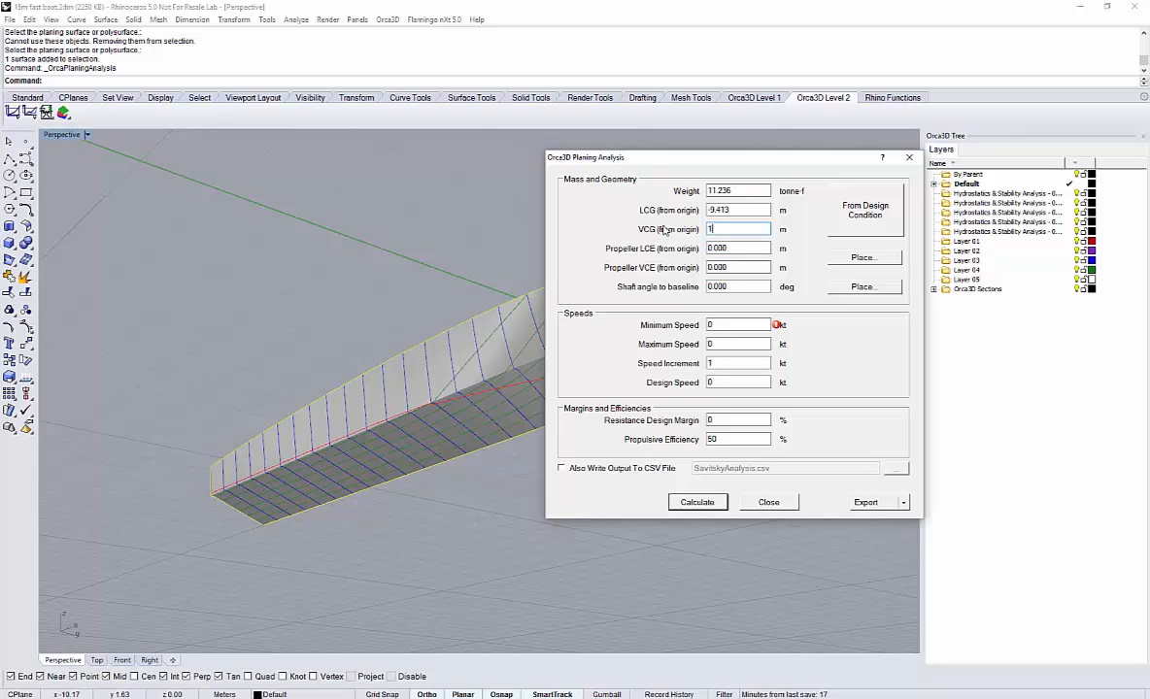
key(Tab)
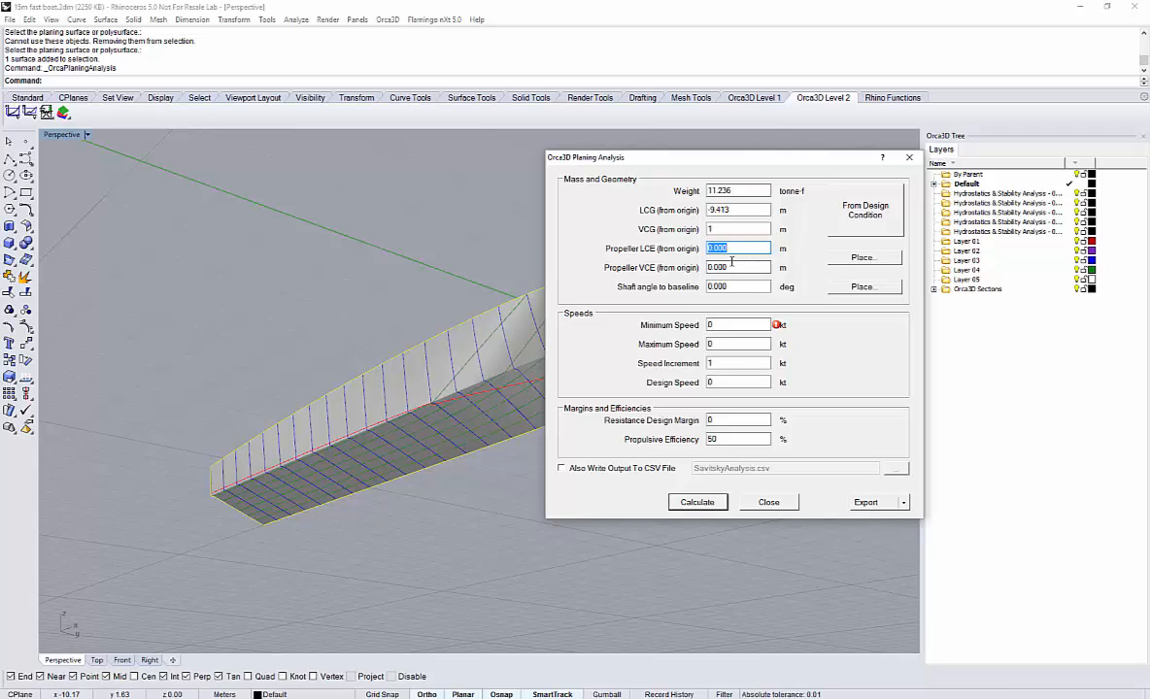
Place the propeller center of effort at the aft end of the hull's keel line.
click(860, 258)
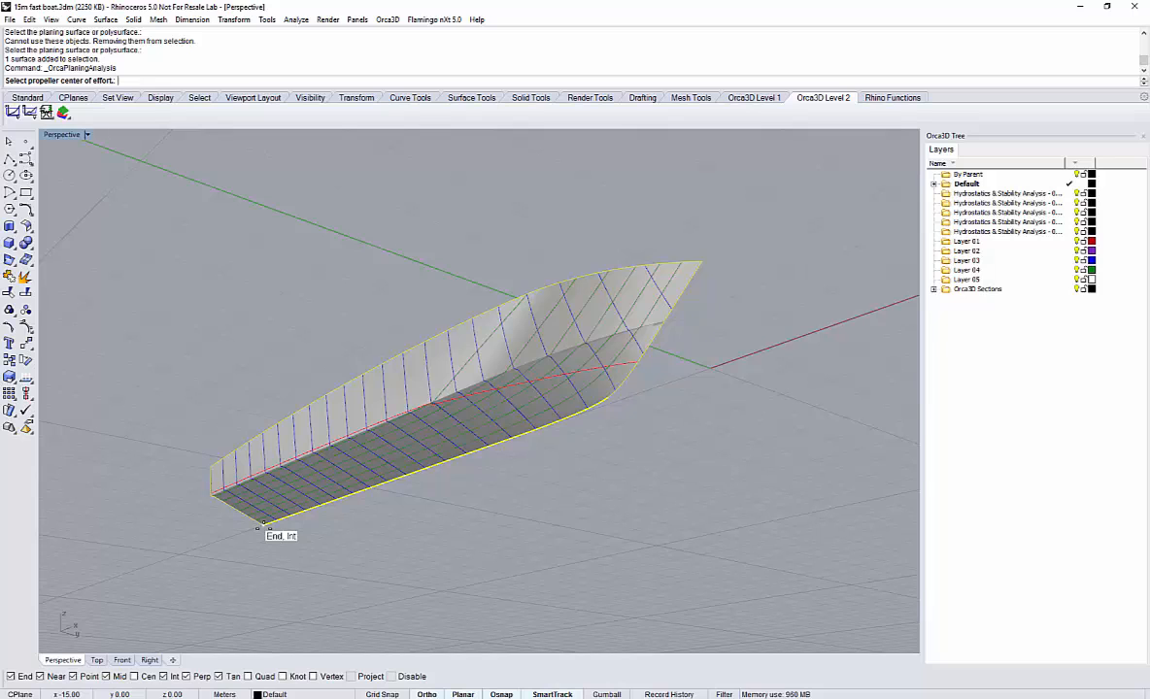
click(262, 528)
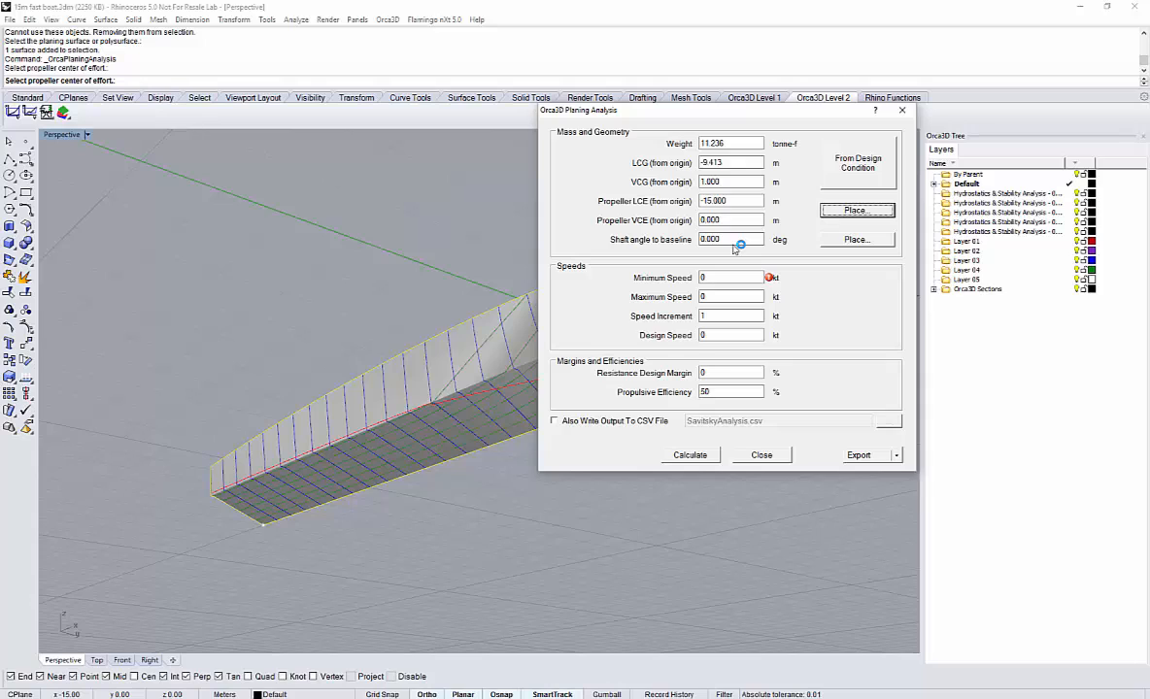
Set the planing speeds to 12 kt minimum, 40 kt maximum, 2 kt increment and 36 kt design speed.
drag(719, 280, 659, 275)
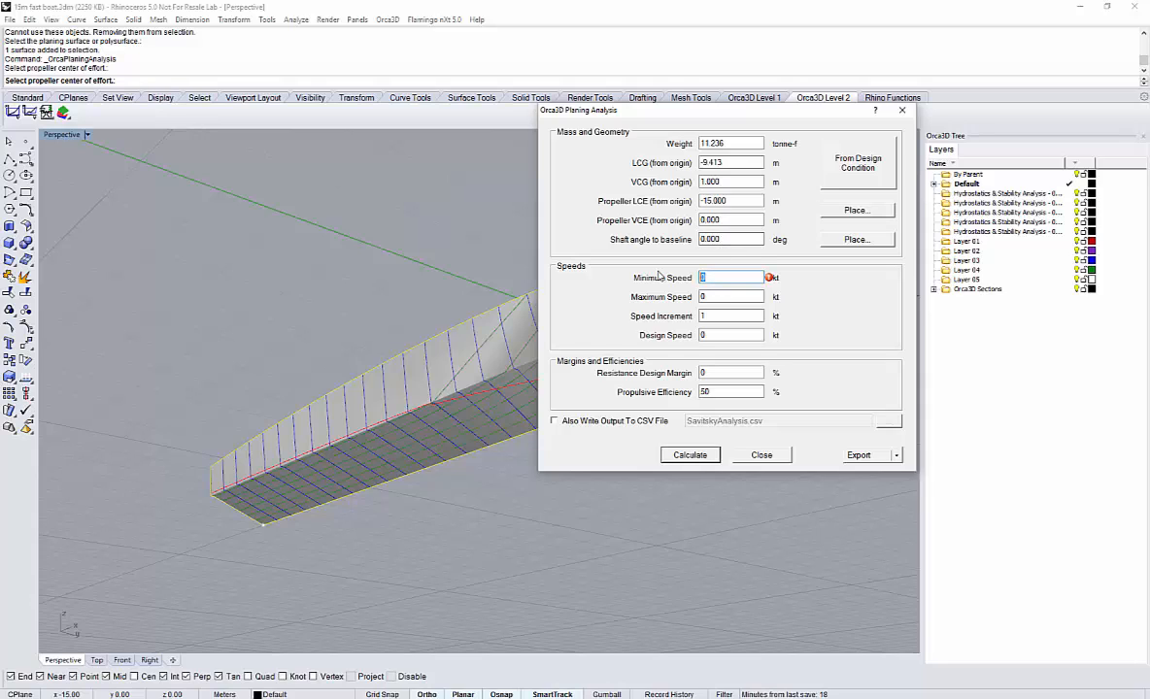
text(12)
key(Tab)
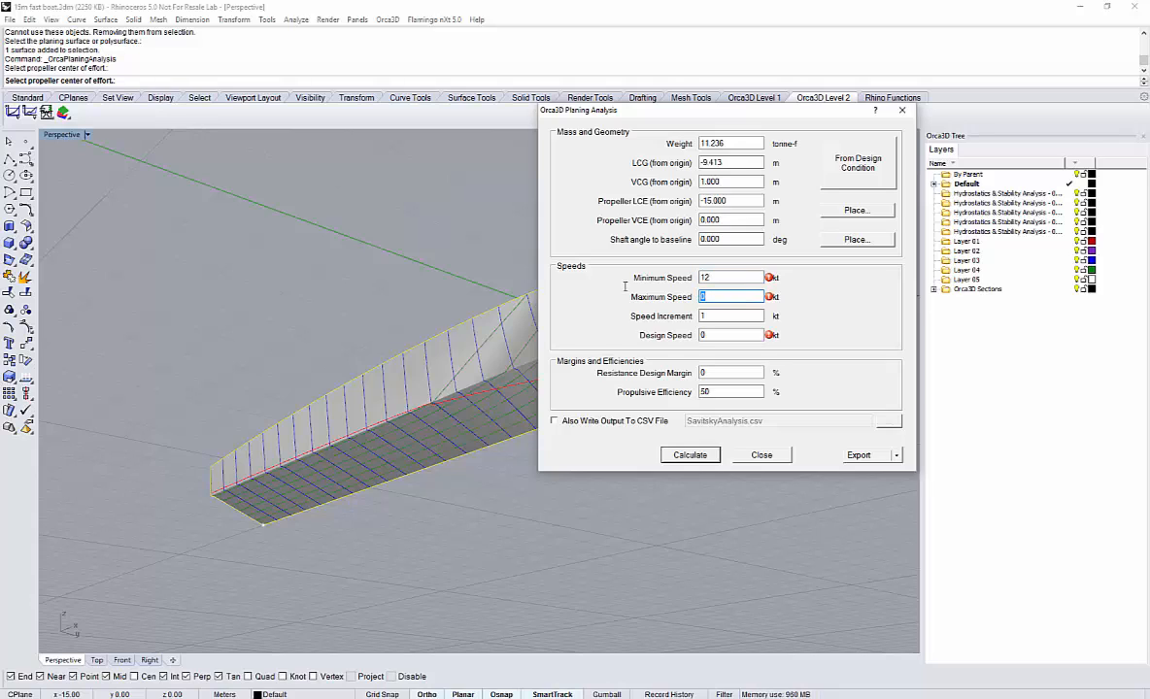
text(40)
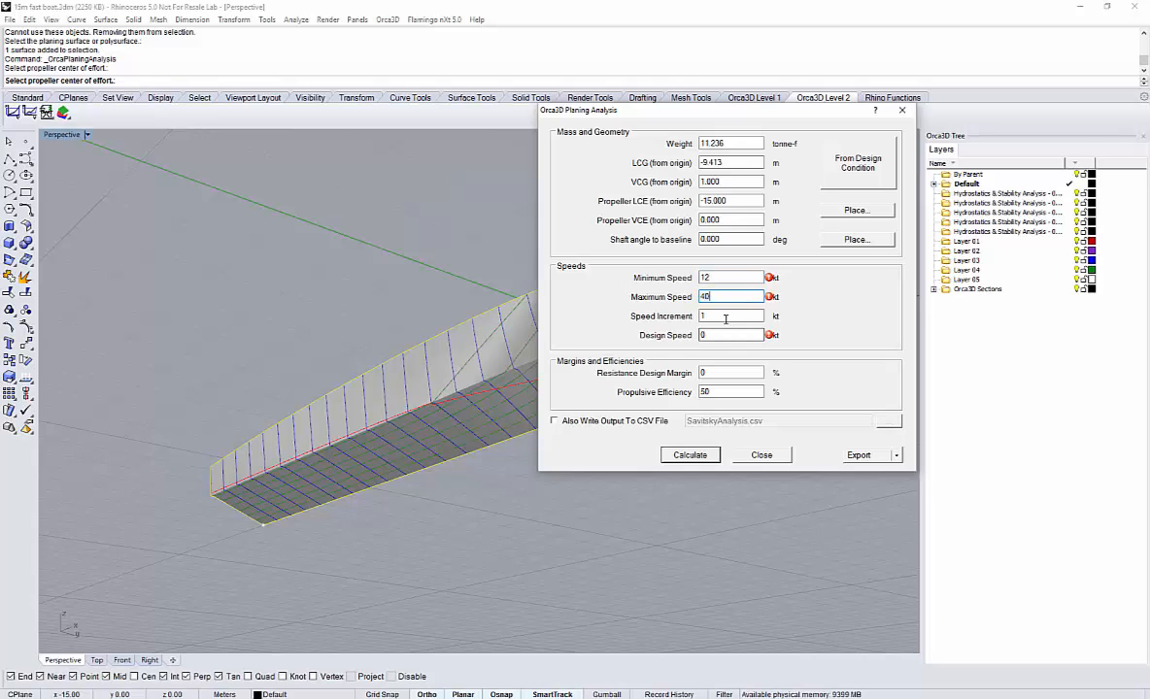
key(Tab)
text(2)
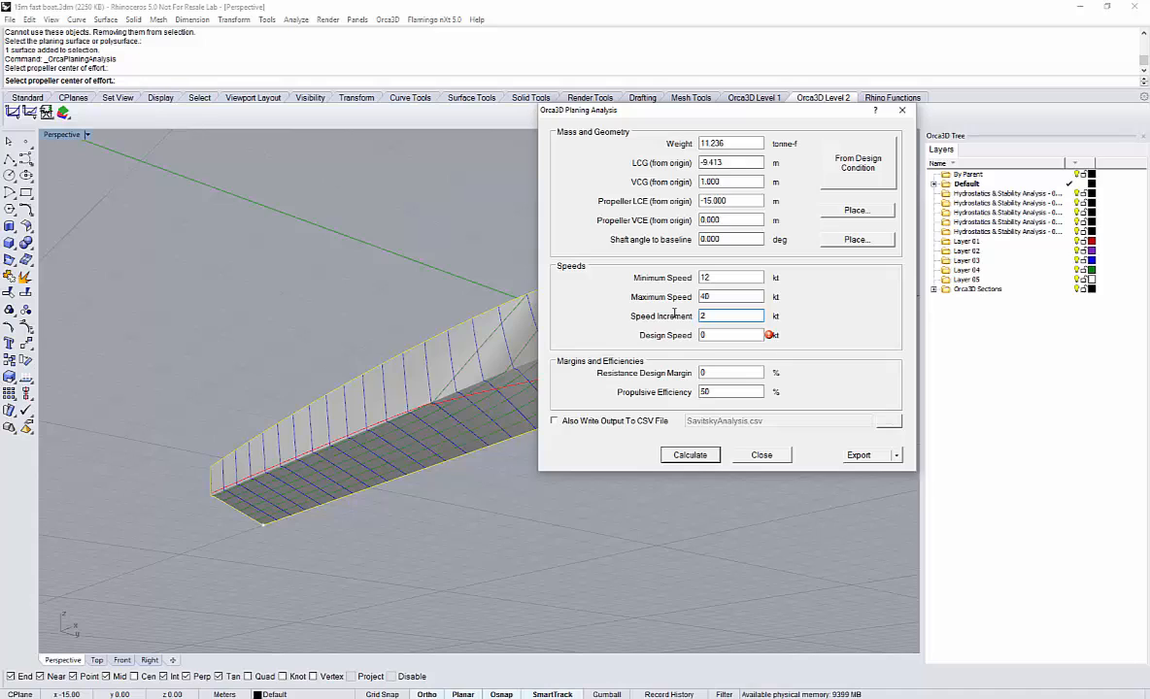
key(Tab)
text(3)
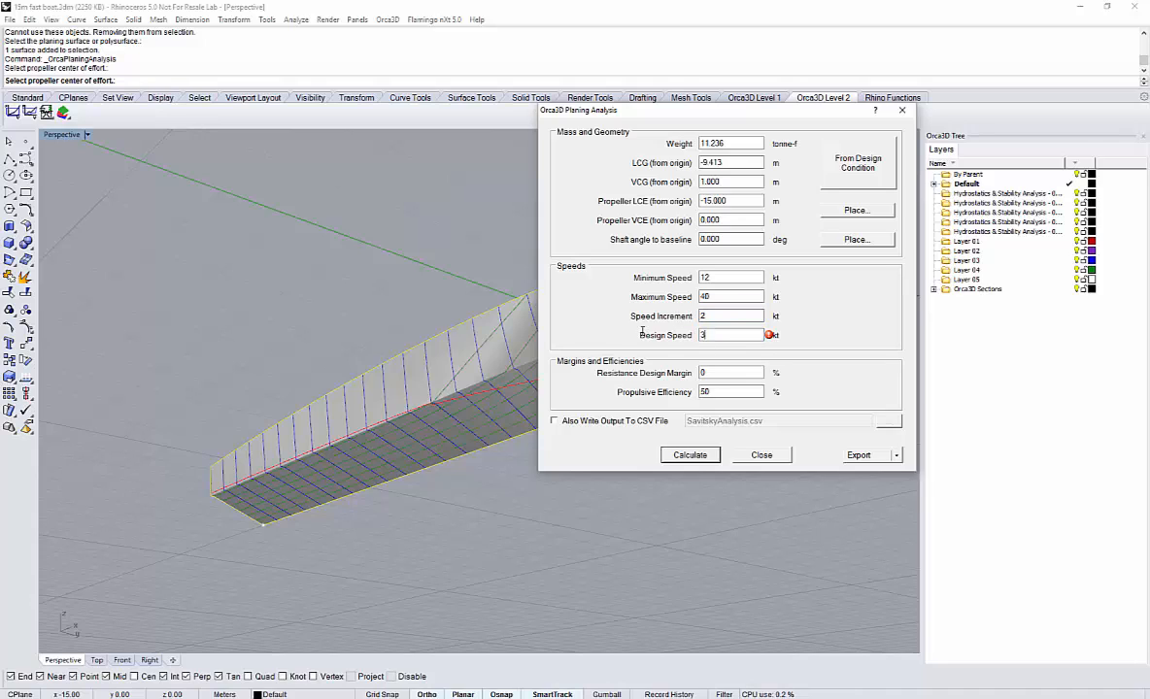
text(6)
Set the resistance design margin to 5% and calculate the planing analysis, continuing despite the possible chine.
click(718, 373)
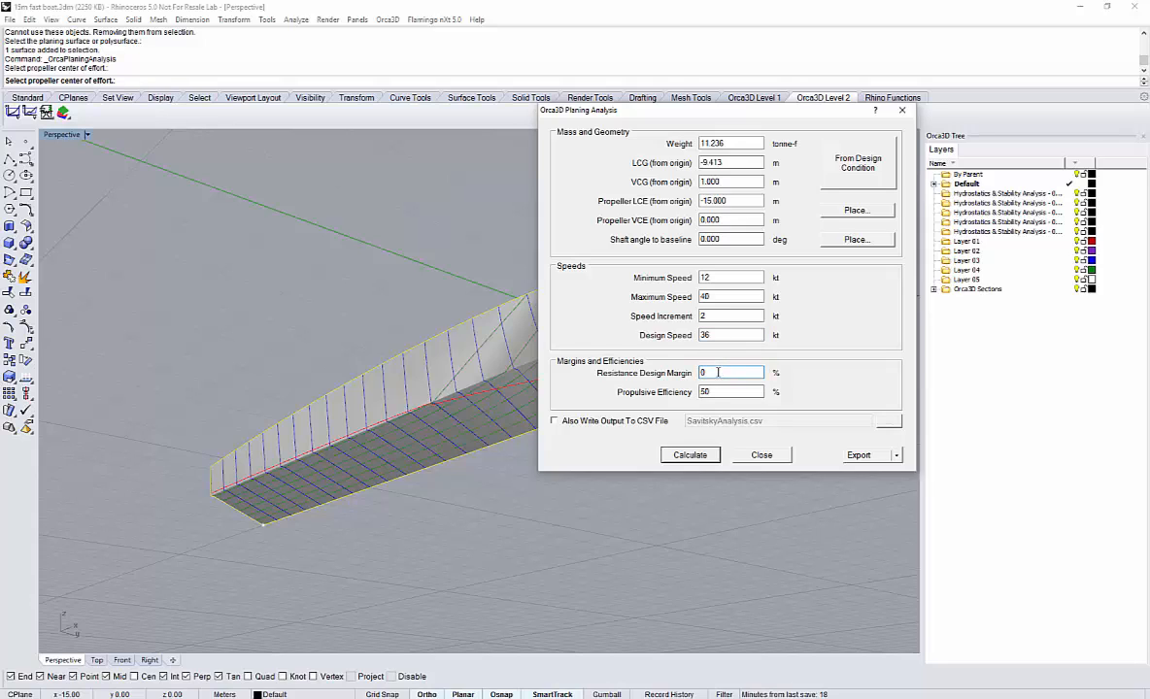
double_click(718, 373)
double_click(717, 373)
key(BackSpace)
text(5)
key(Tab)
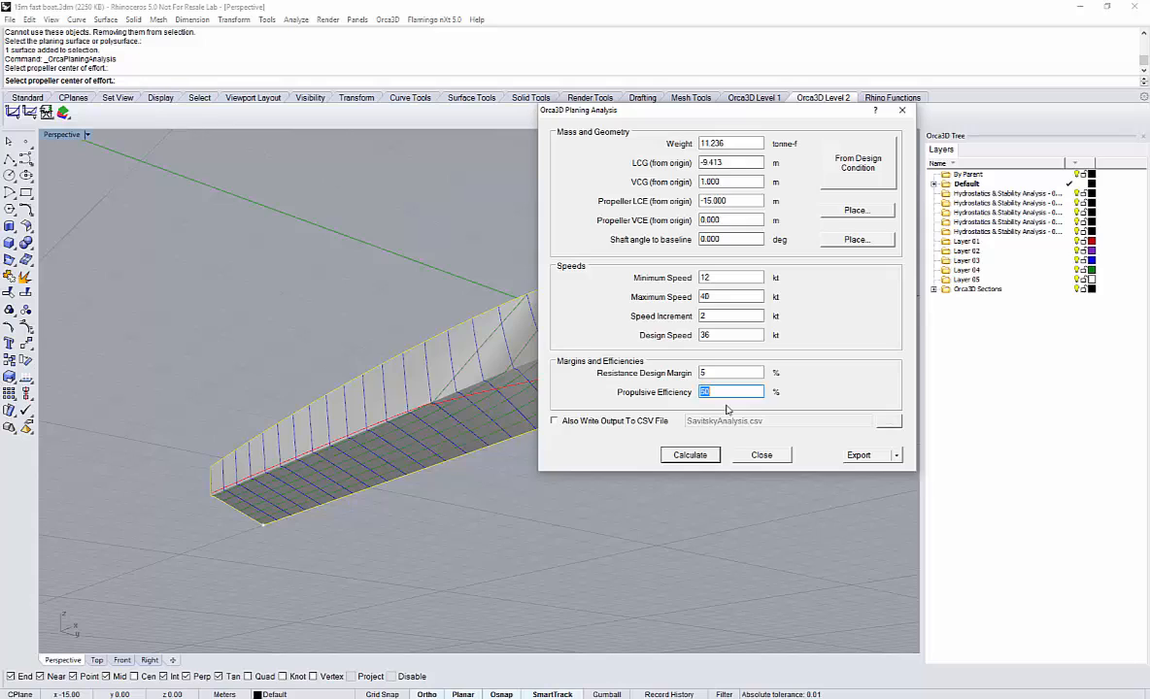
click(677, 456)
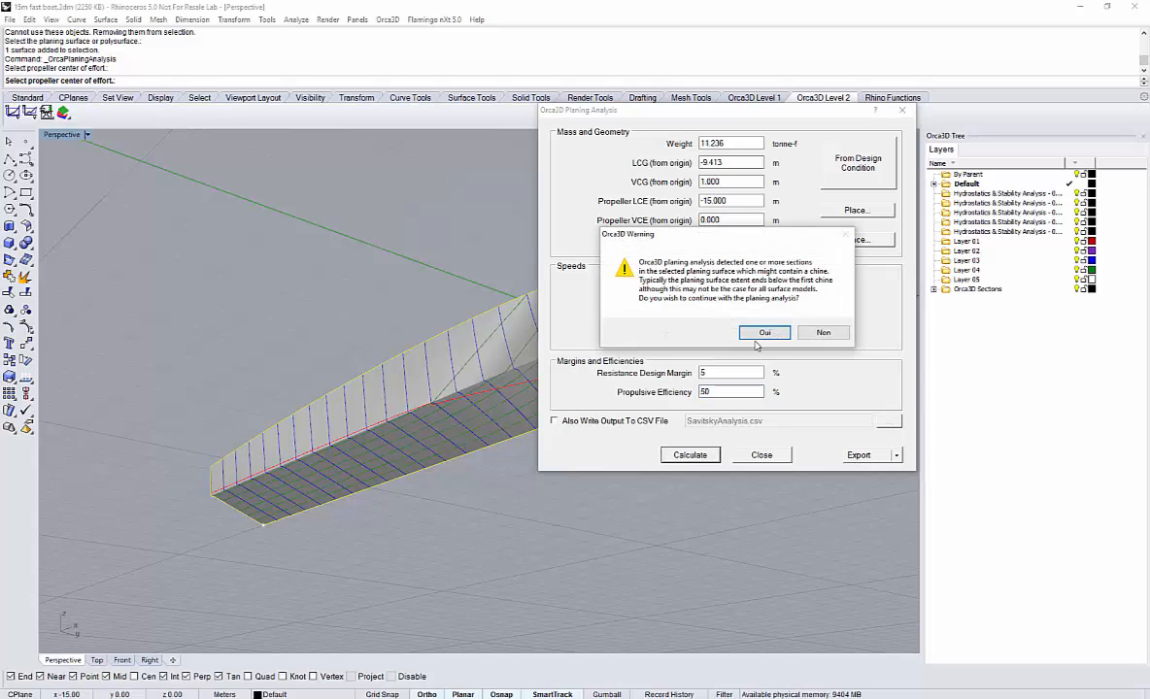
click(762, 333)
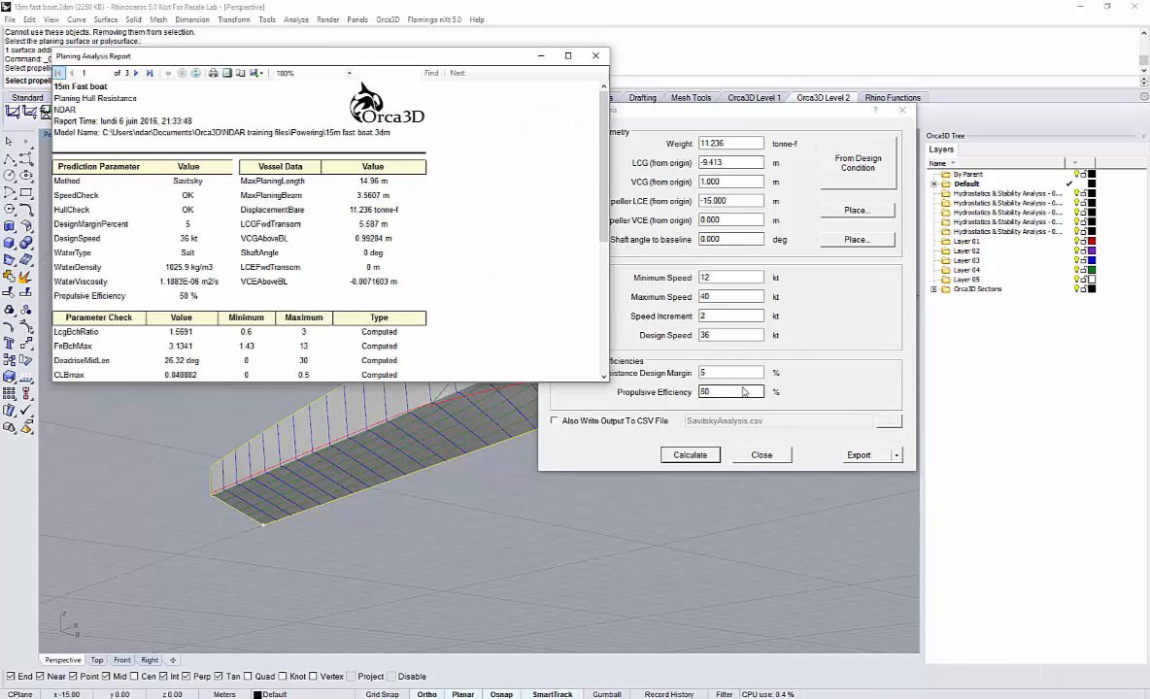
Enlarge the planing report, examine its resistance tables, prediction checks, sensitivity analysis and resistance, power and trim graphs, and close it.
drag(476, 55, 478, 20)
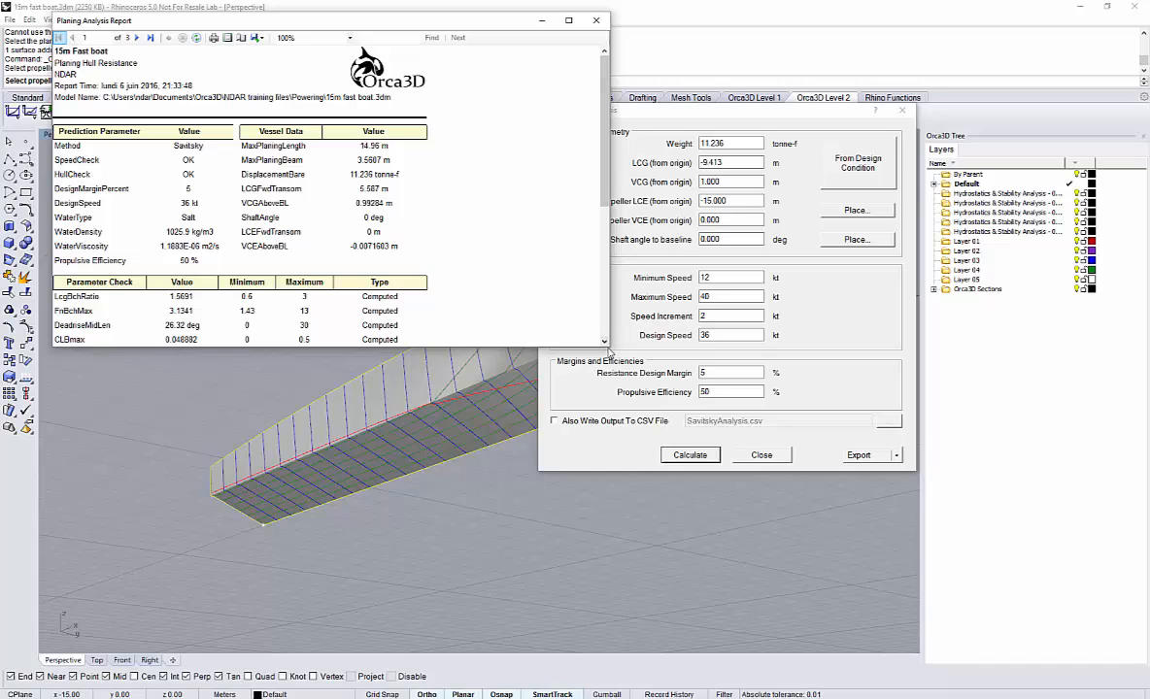
drag(609, 350, 544, 637)
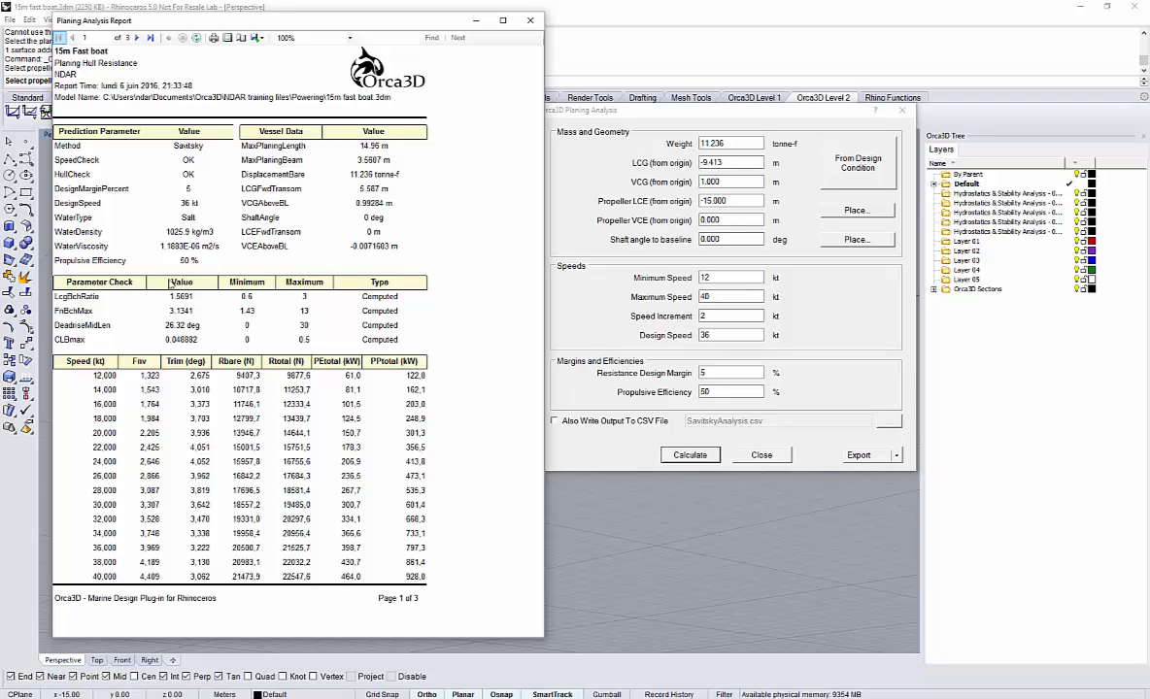
scroll(107, 315, down, 1)
scroll(108, 313, up, 1)
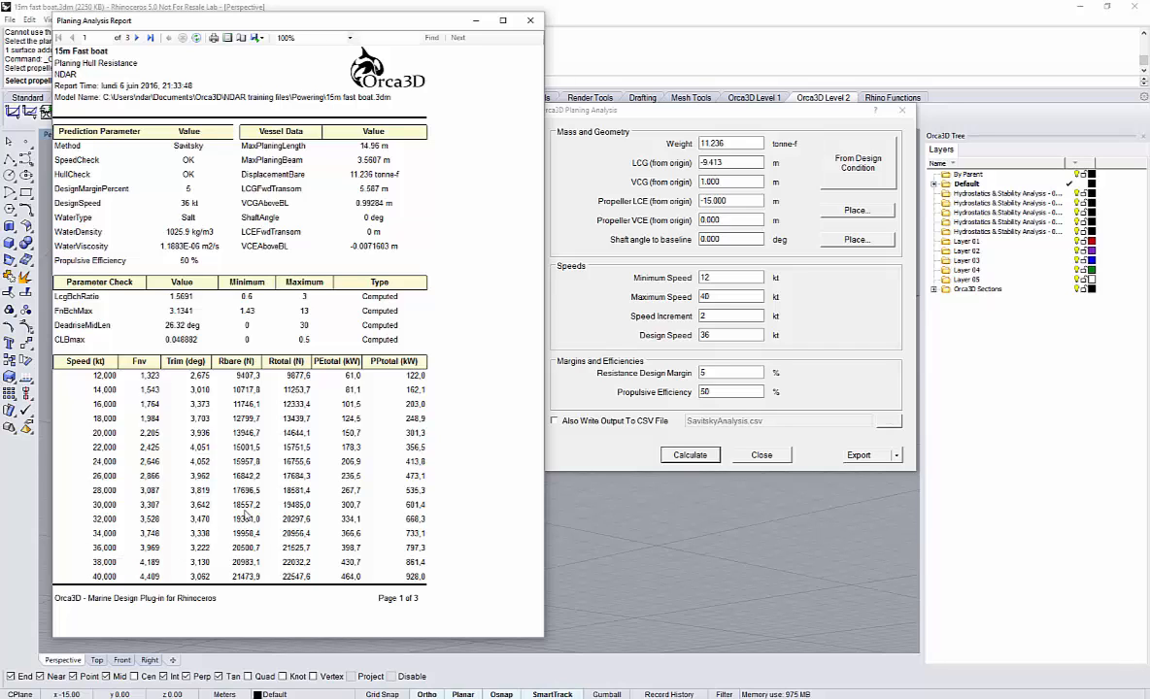
scroll(246, 517, down, 3)
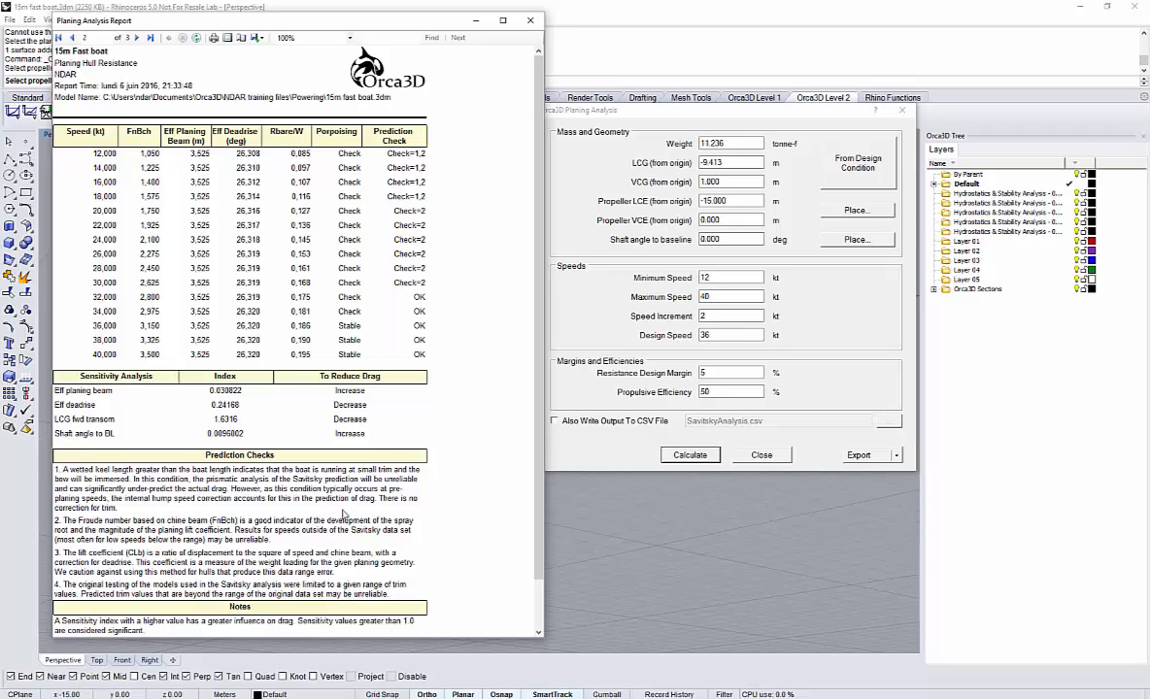
scroll(342, 516, down, 1)
scroll(343, 516, down, 1)
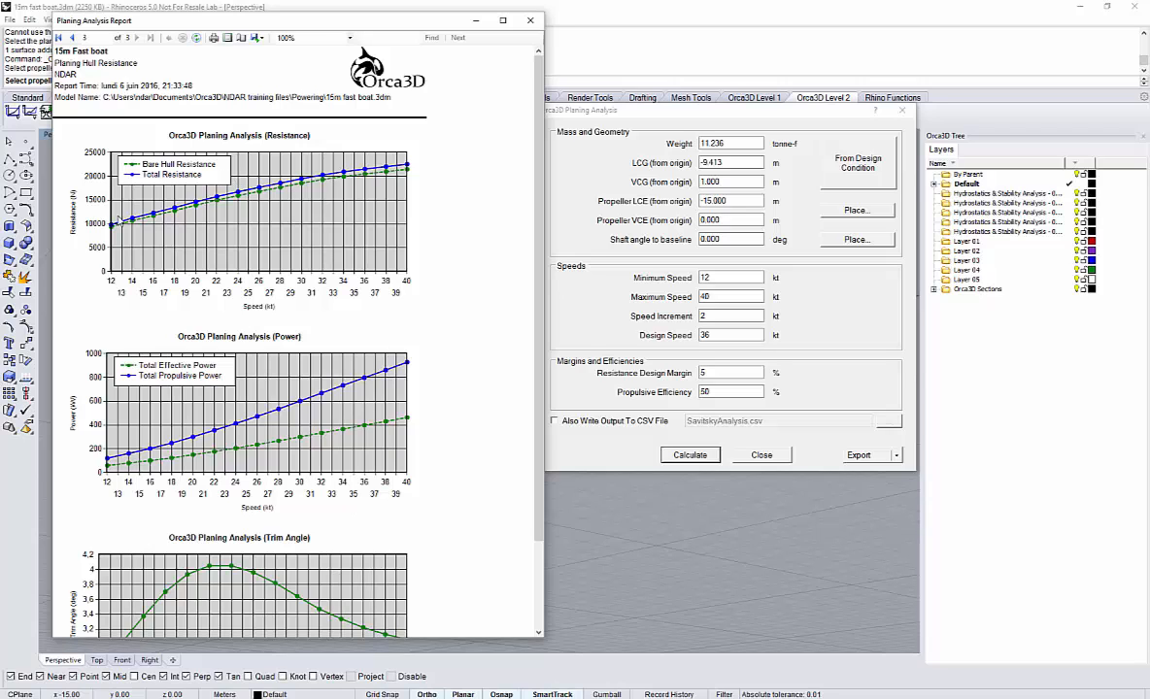
scroll(390, 305, down, 1)
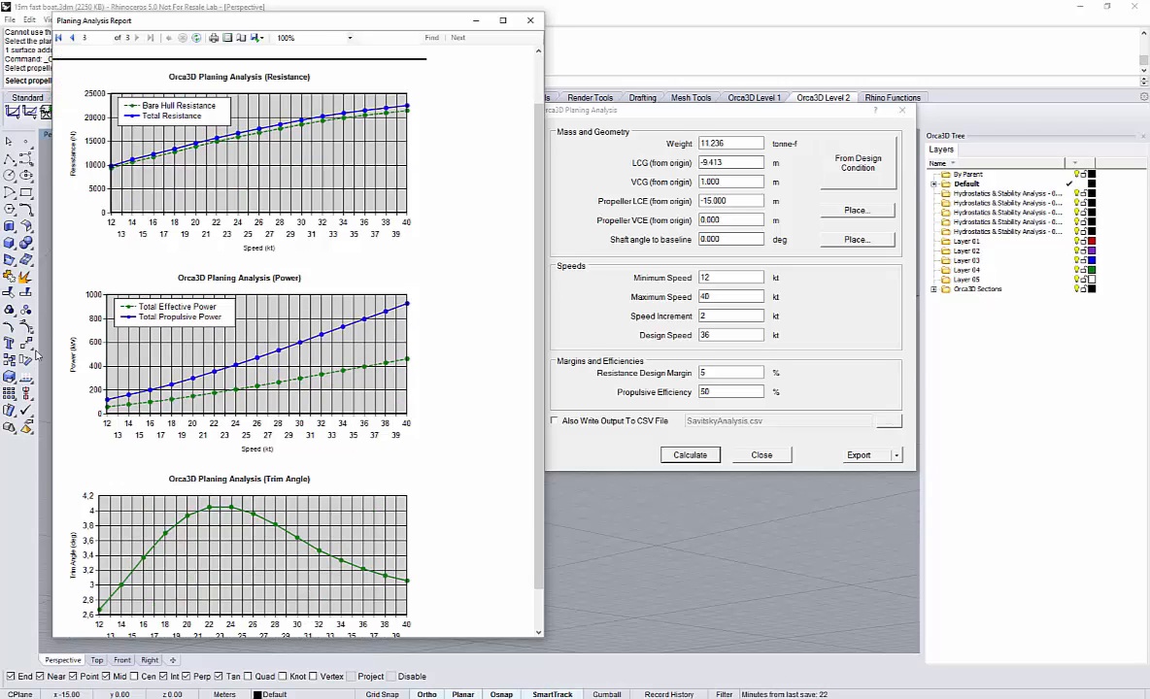
scroll(285, 321, down, 1)
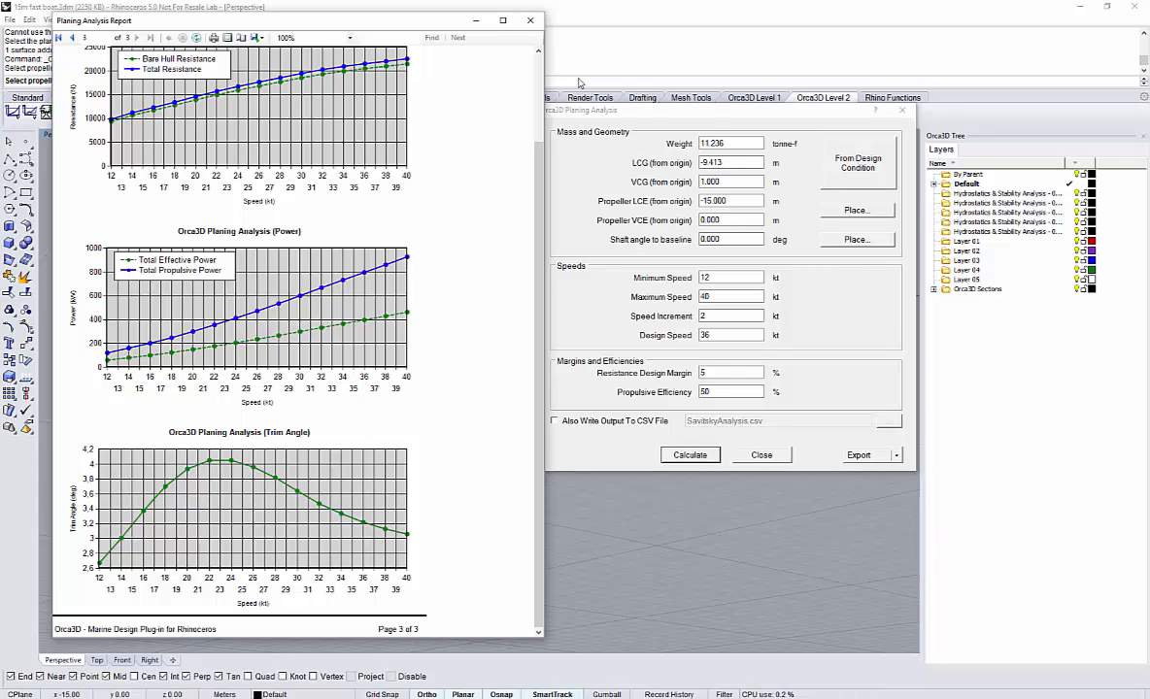
click(530, 20)
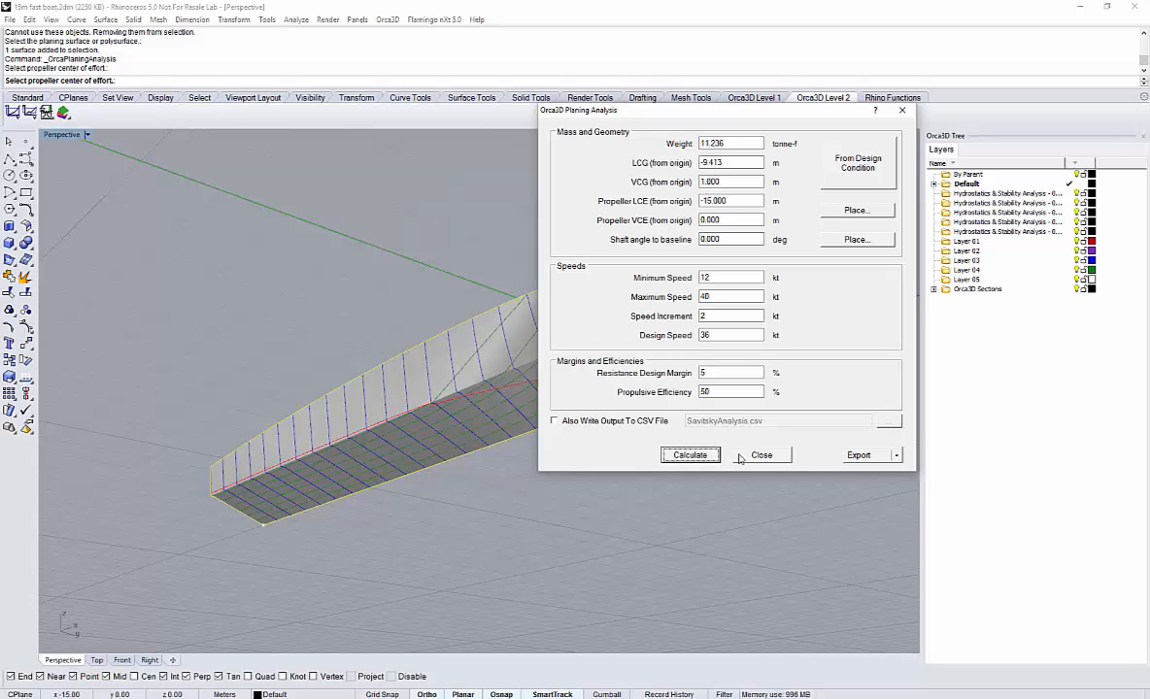
Recalculate the planing analysis with the same inputs to bring up its report again.
click(690, 455)
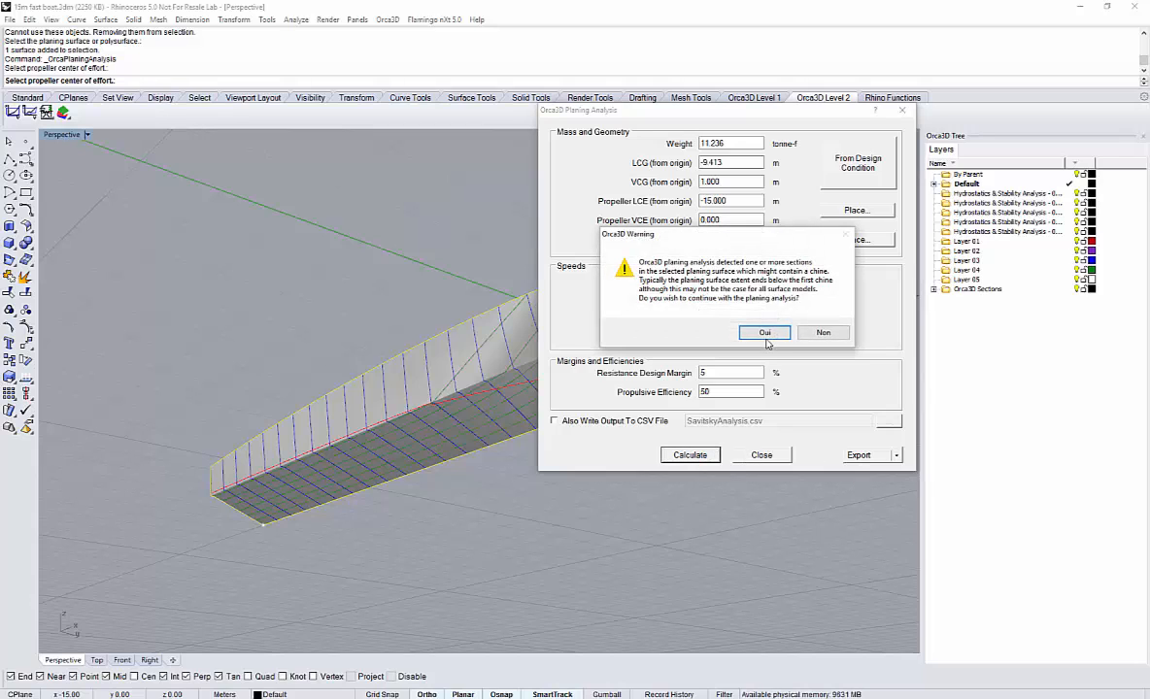
click(764, 332)
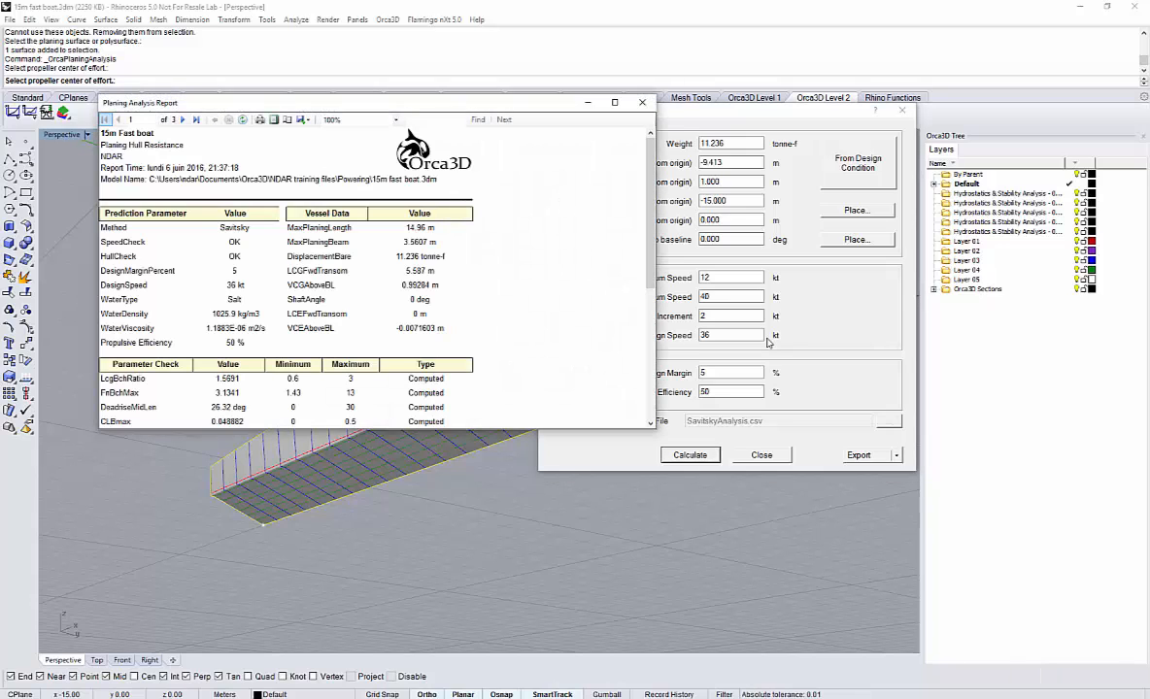
Enlarge the planing report, examine its first-page results and available export formats, and close the report and planing analysis.
drag(353, 104, 291, 21)
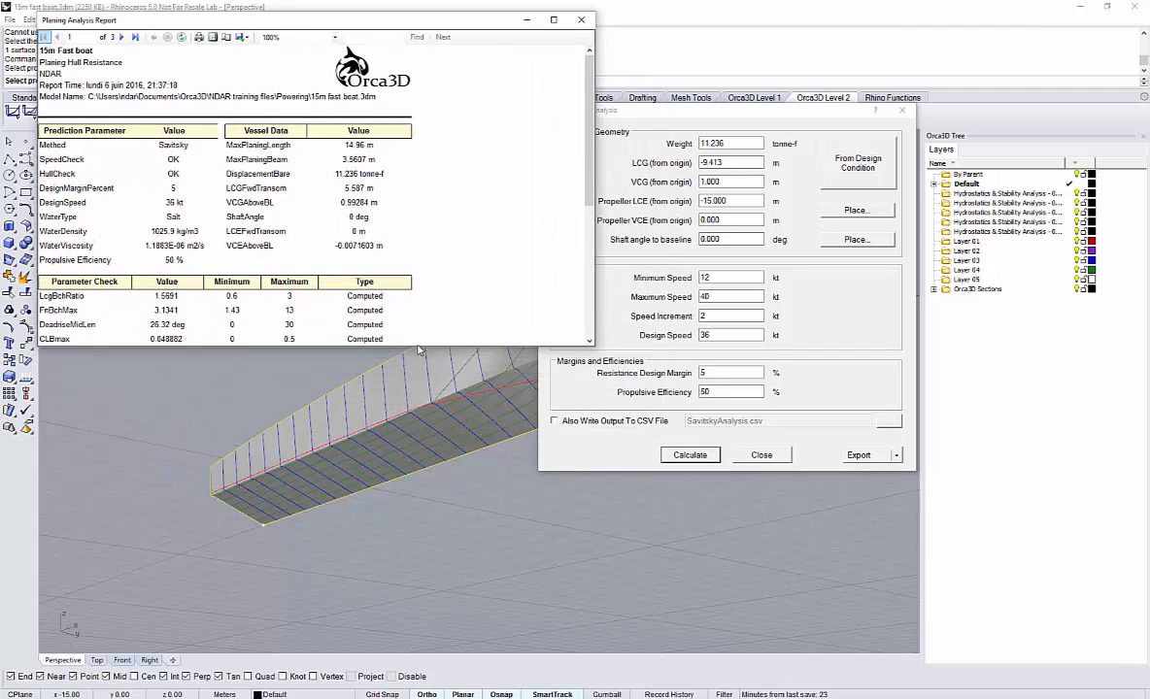
drag(419, 346, 419, 592)
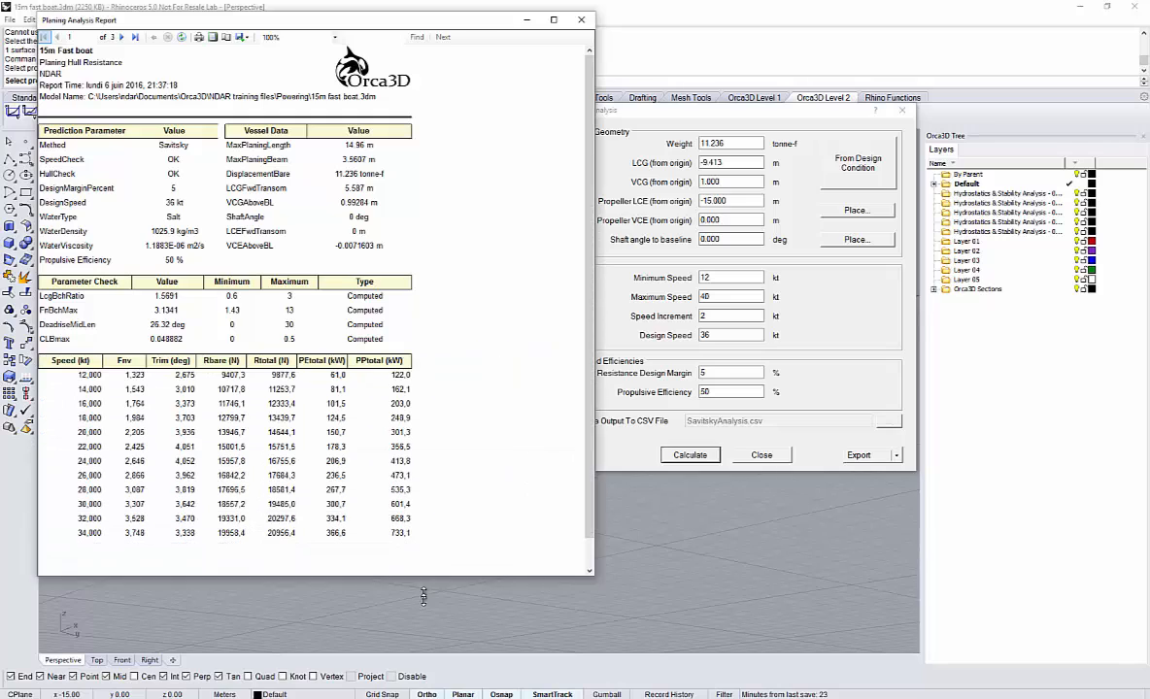
click(247, 39)
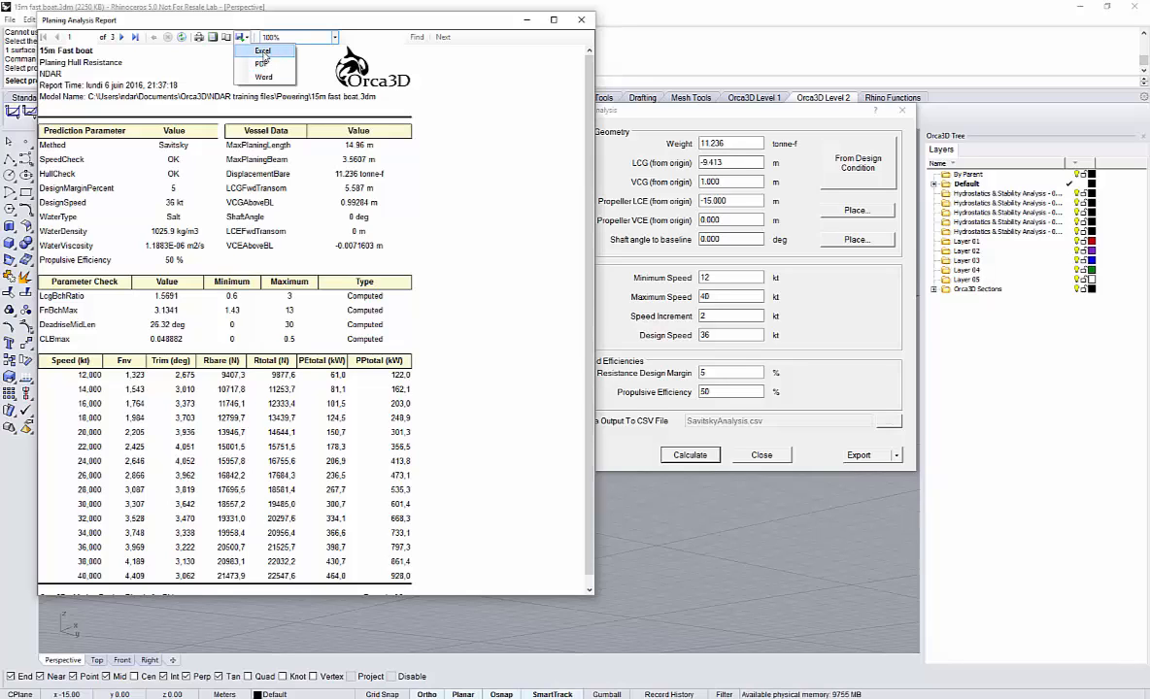
click(573, 23)
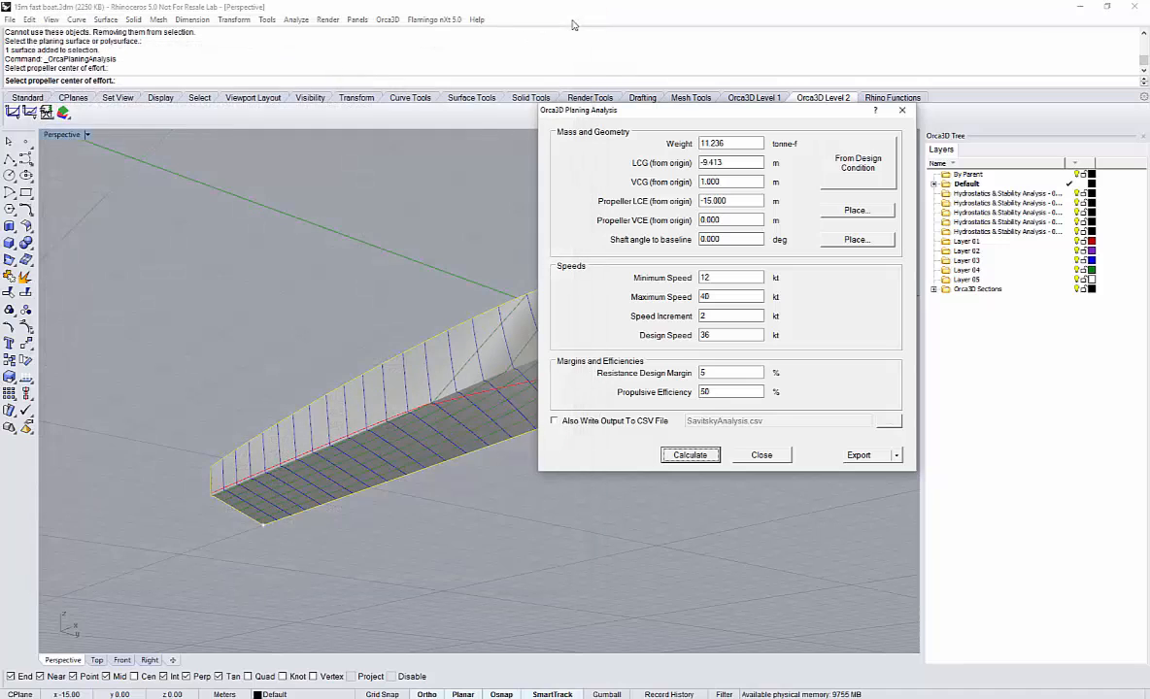
click(762, 455)
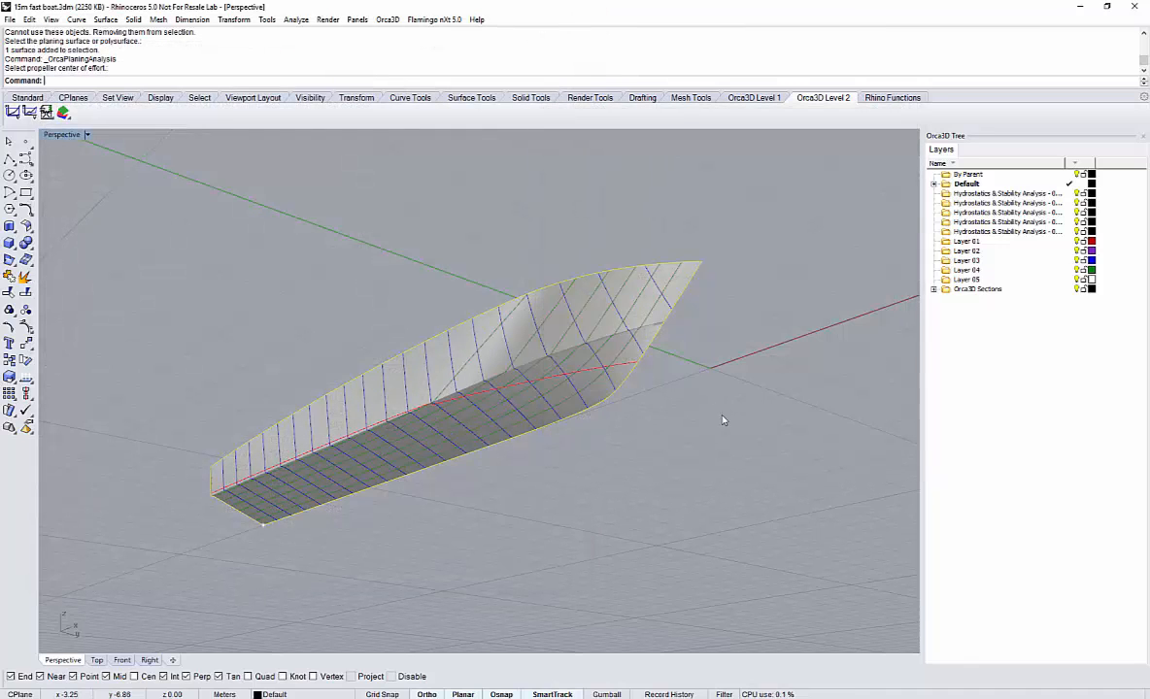
Open the recent model Weight and Cost Tracking Basic.3dm.
click(10, 19)
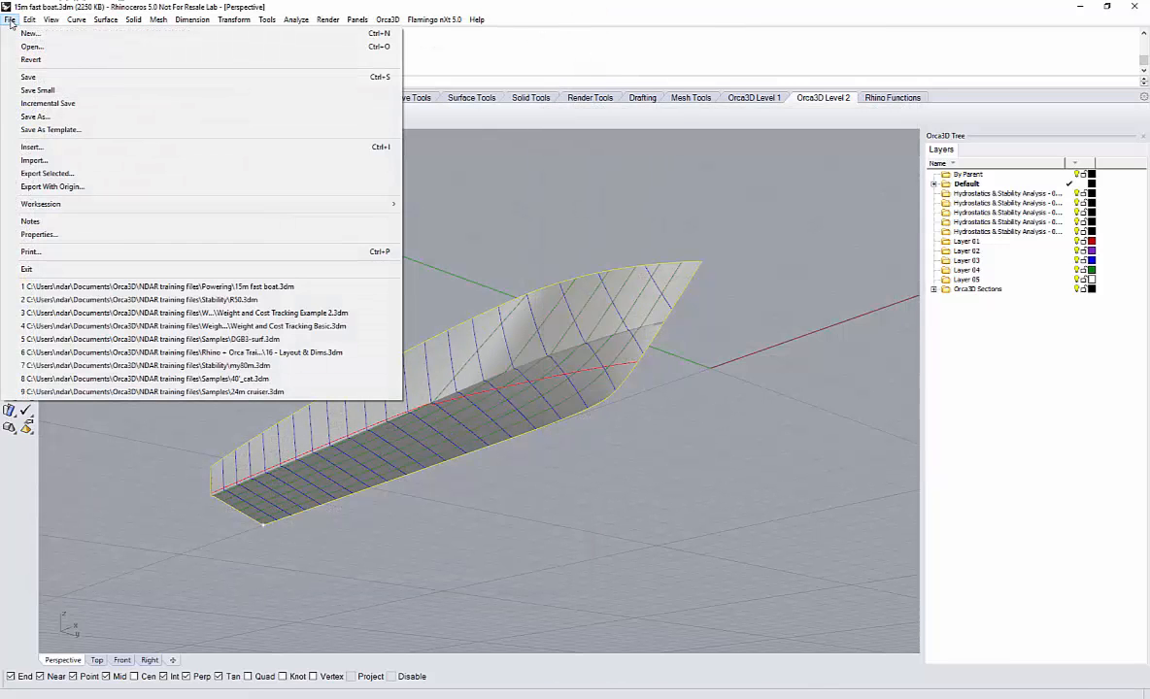
key(Right)
key(Right)
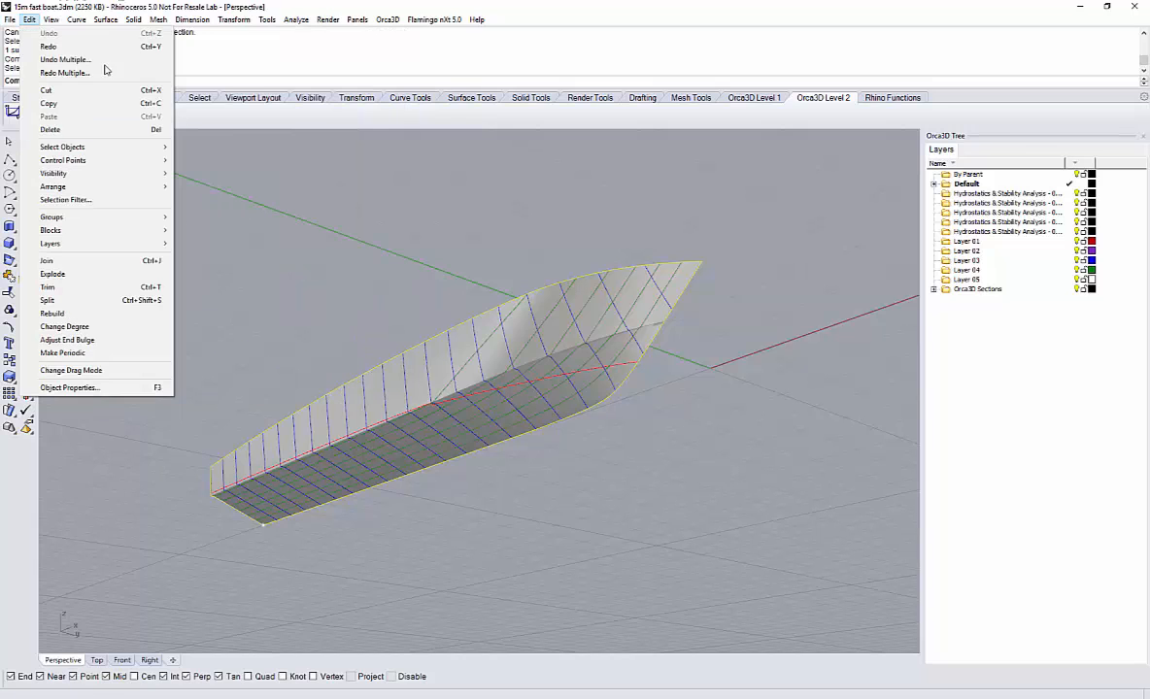
mouse_move(16, 18)
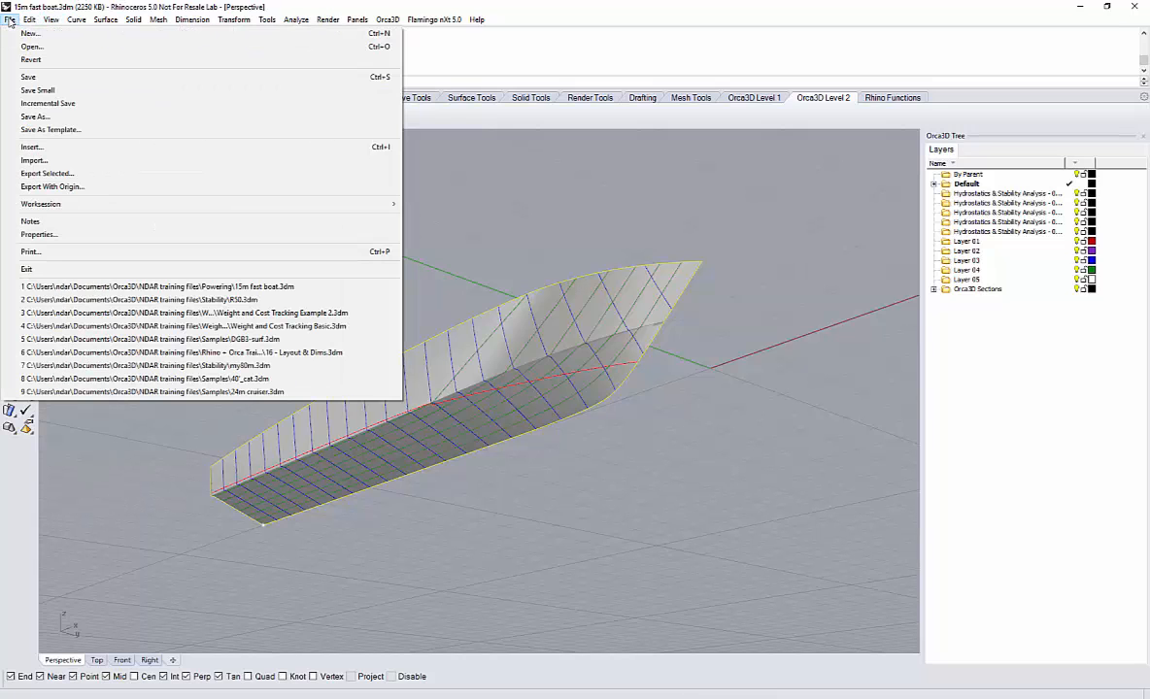
click(204, 327)
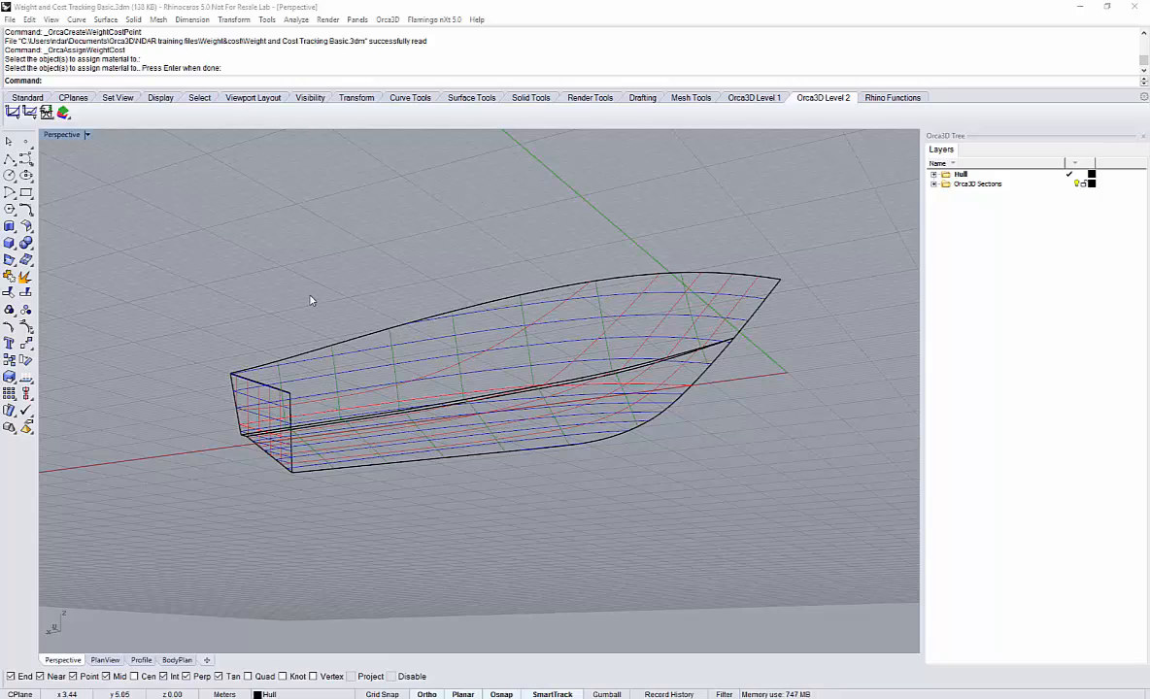
Assign the 10mm FRP surface material to the hull's topside surface through its weight/cost properties.
mouse_move(311, 300)
right_down()
mouse_move(323, 342)
mouse_move(309, 279)
right_up()
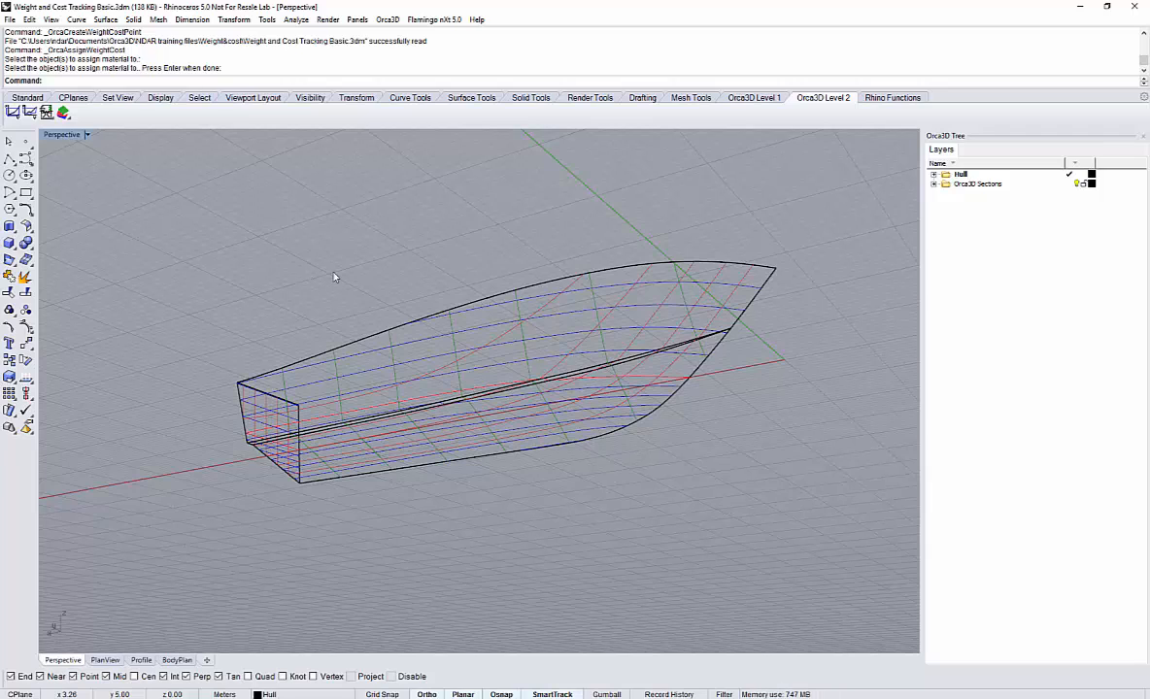
click(388, 20)
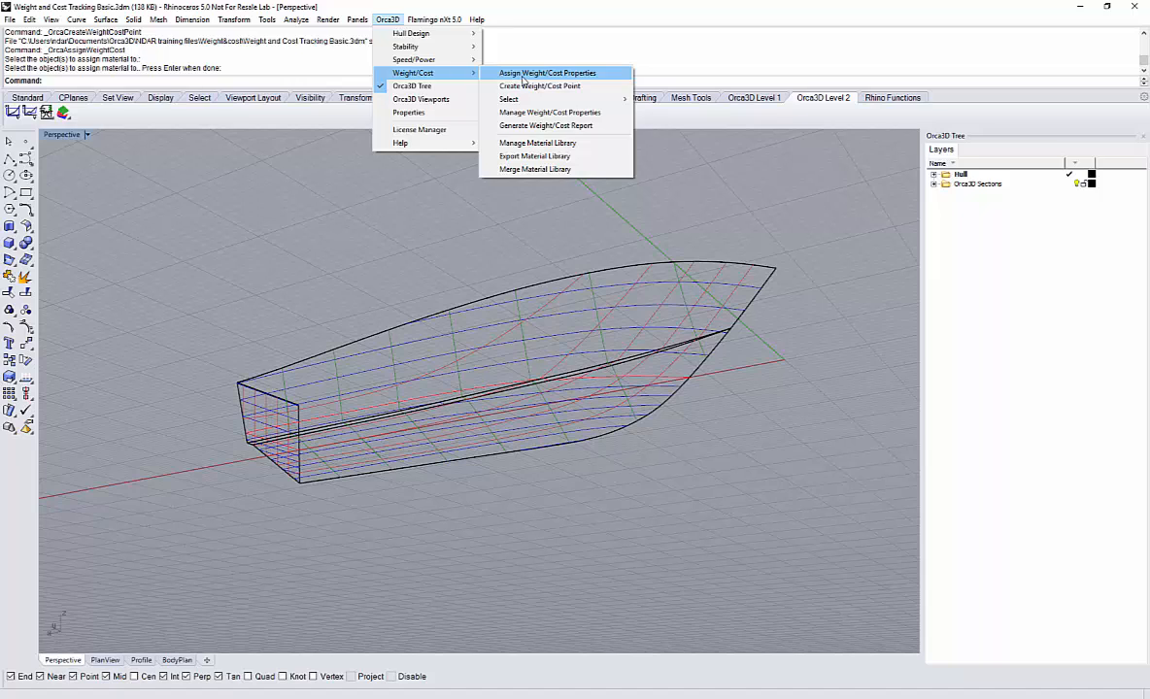
click(524, 73)
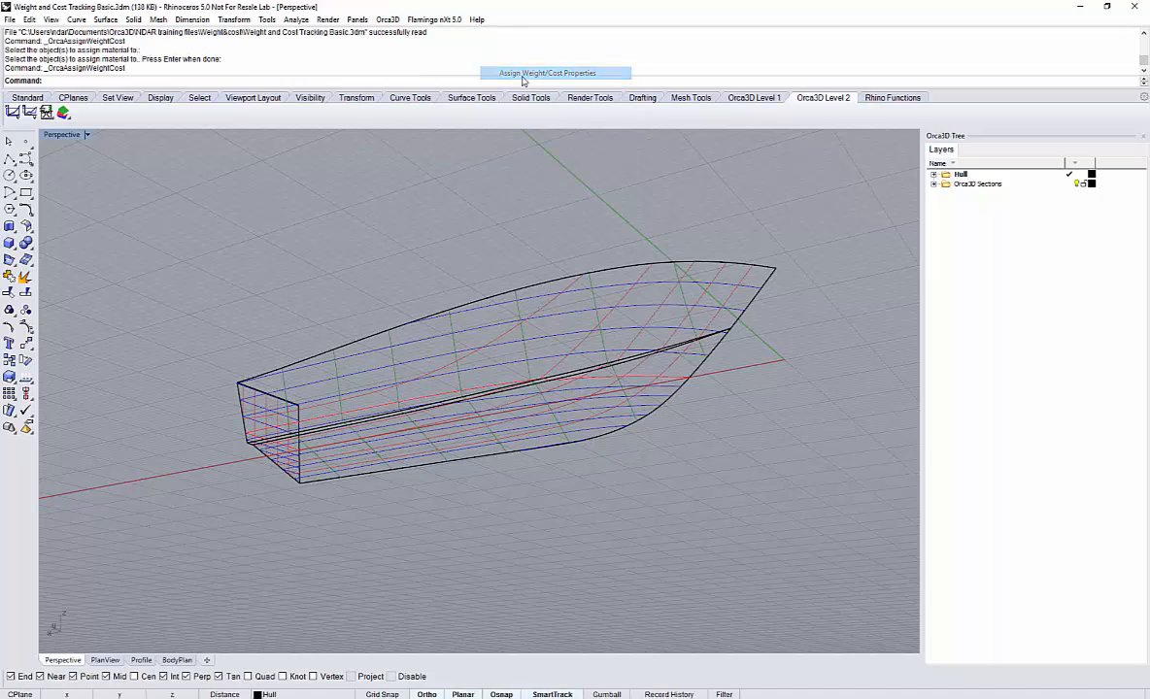
click(541, 286)
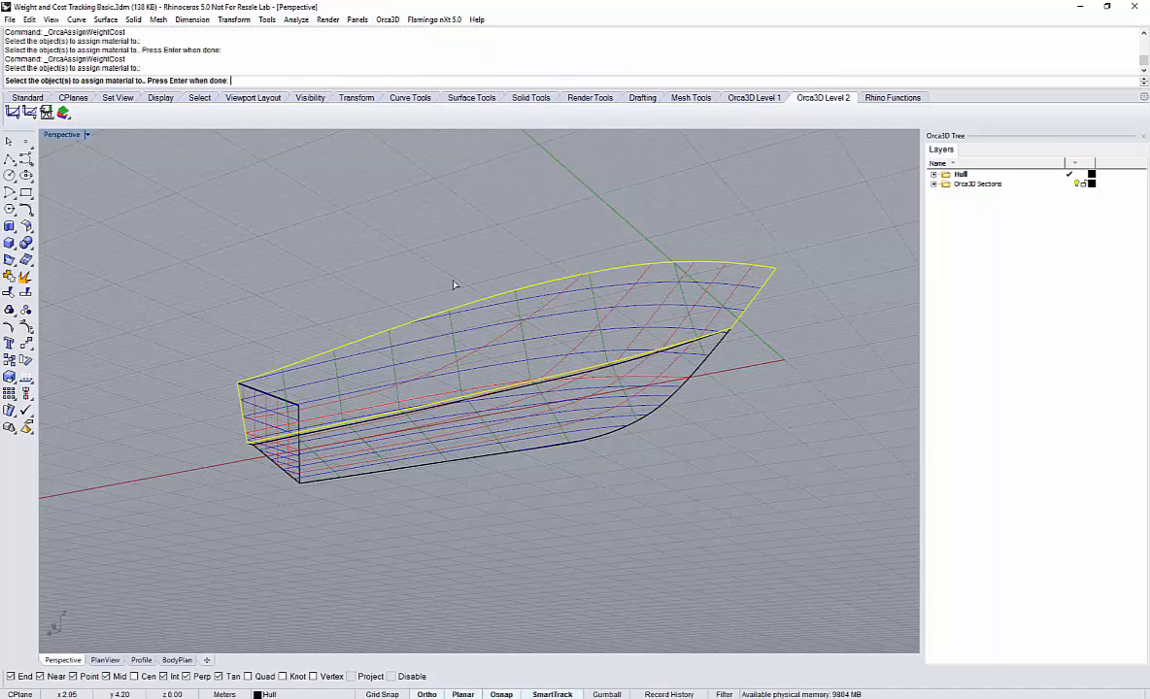
key(Return)
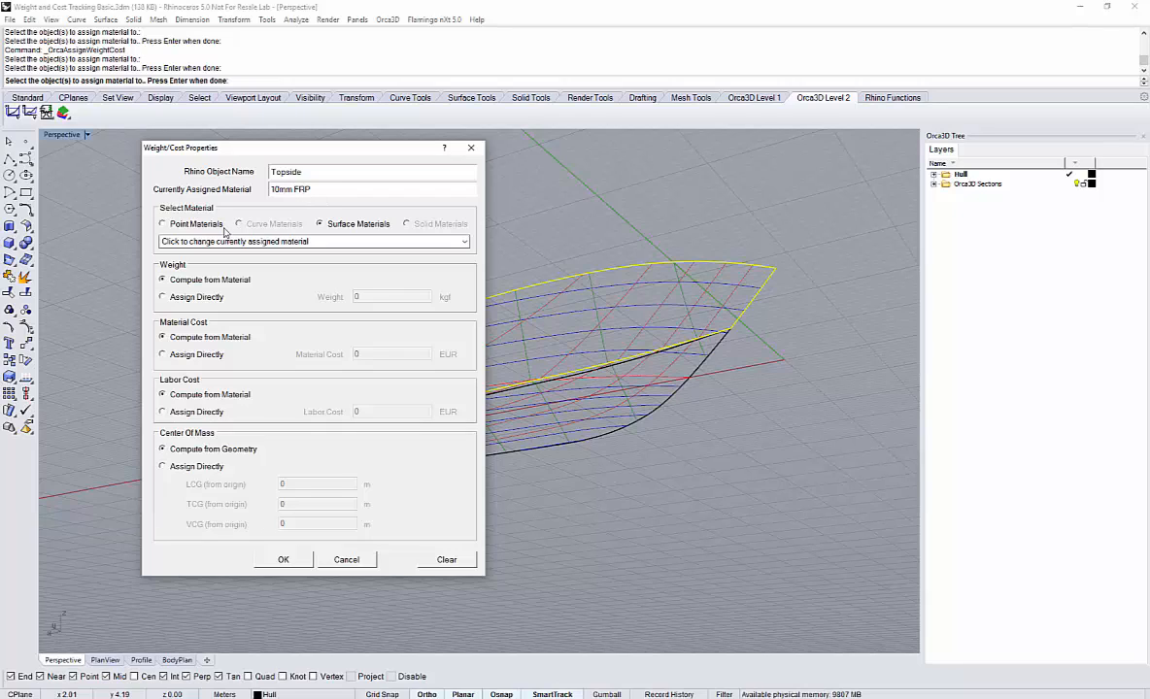
click(351, 242)
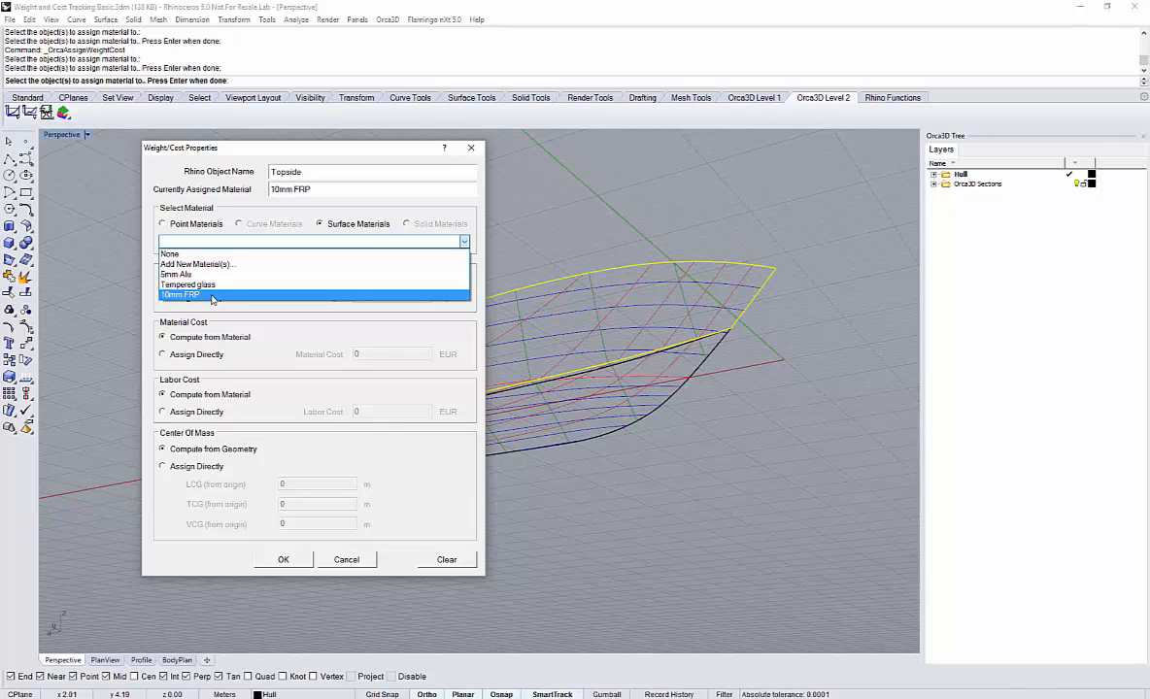
click(250, 211)
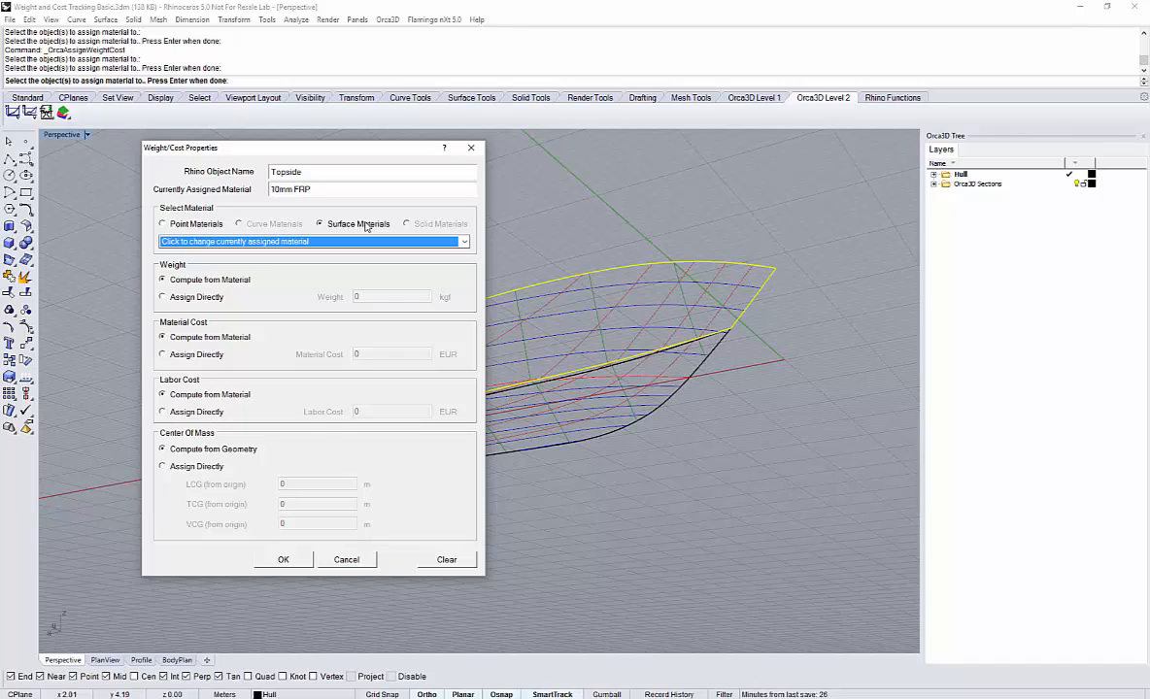
click(278, 241)
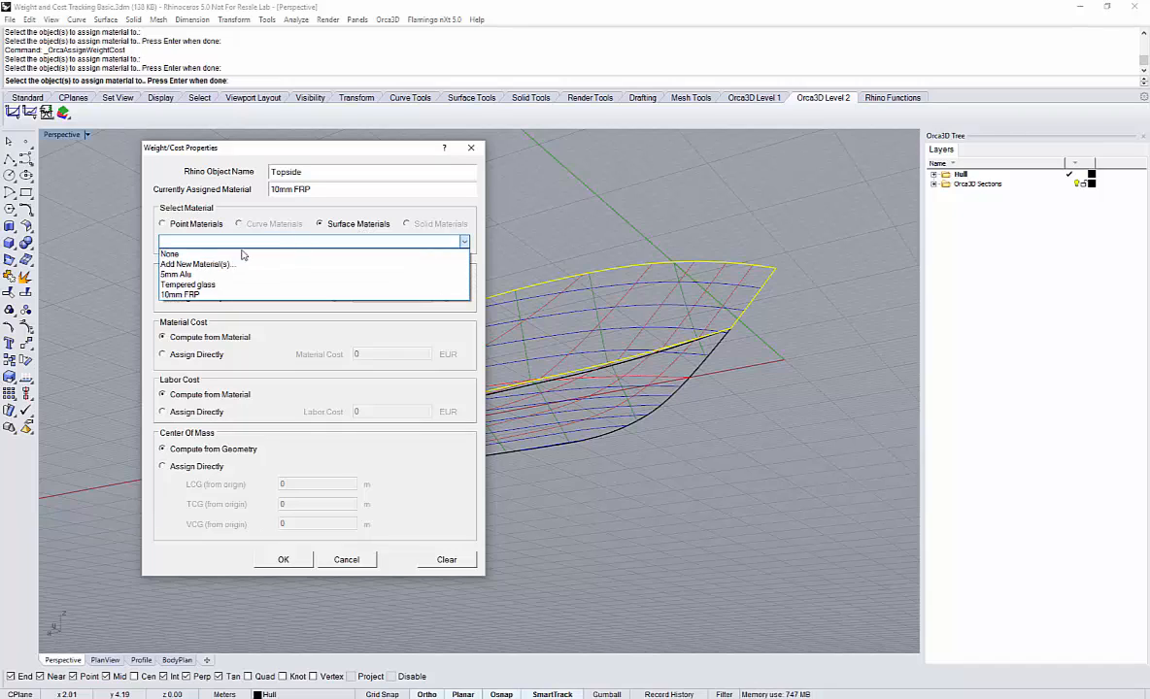
click(194, 296)
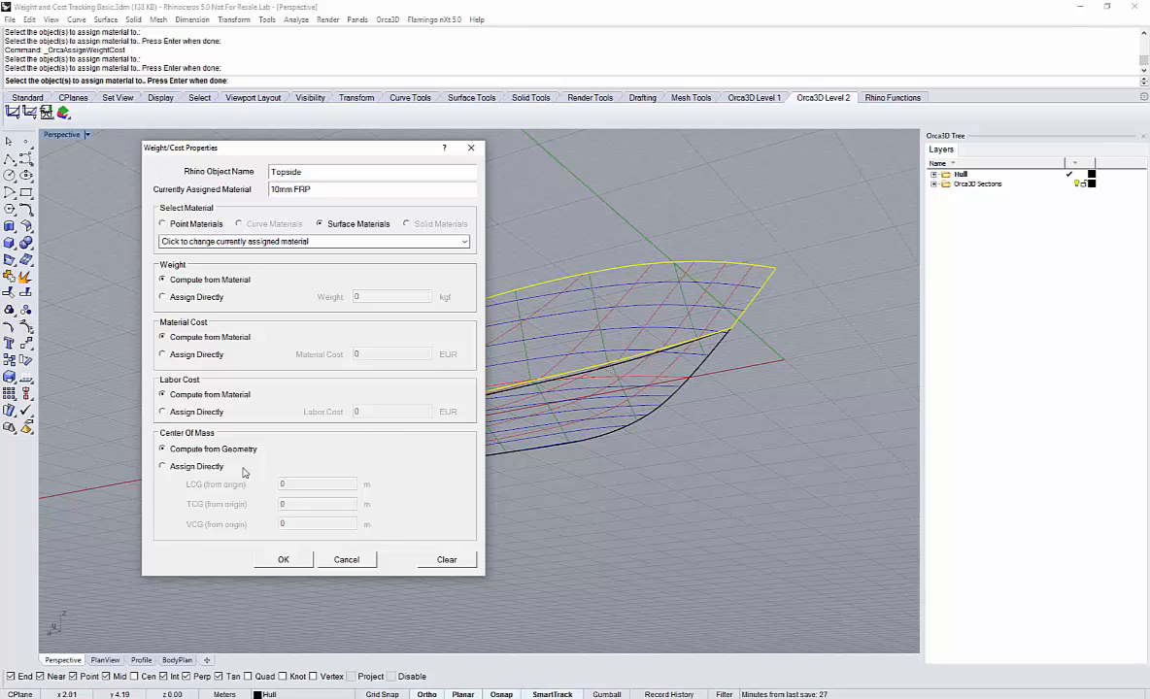
click(283, 561)
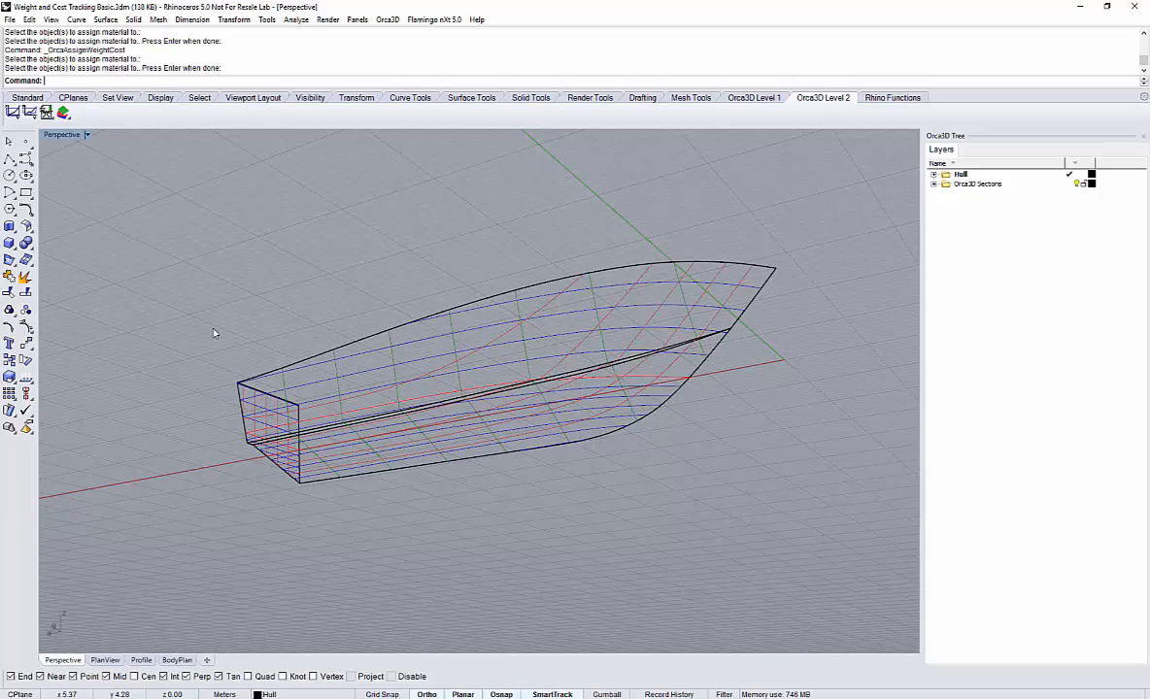
Change the transom surface's weight/cost material to the surface material 10mm FRP.
click(298, 406)
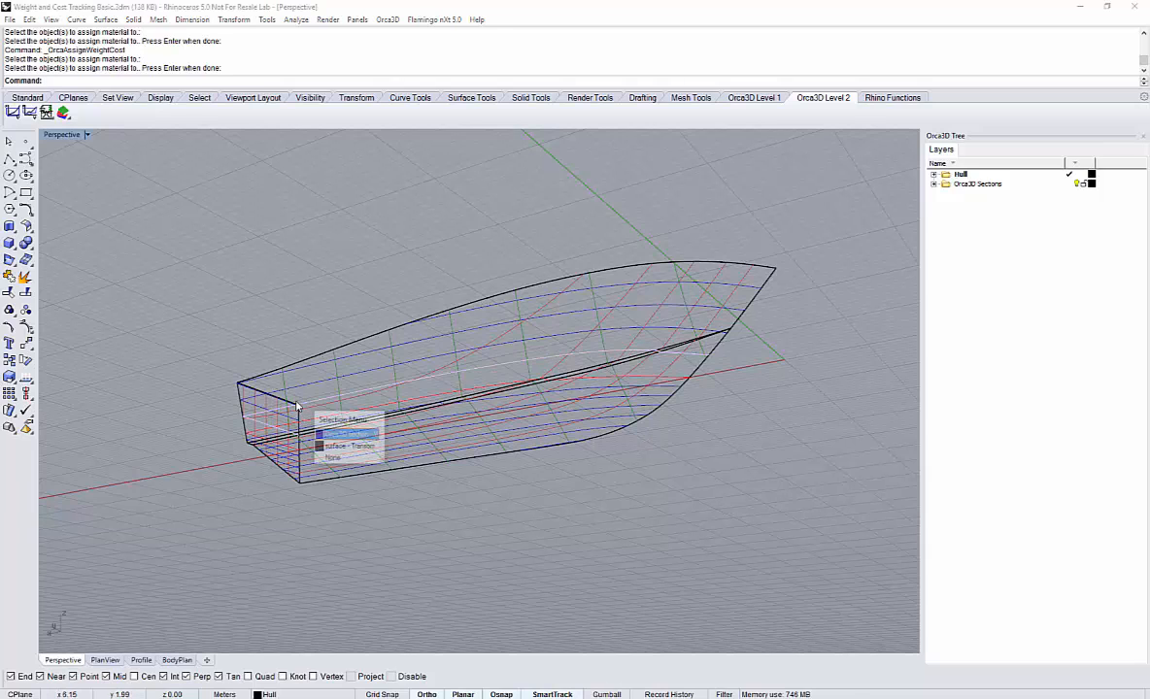
click(347, 446)
key(Return)
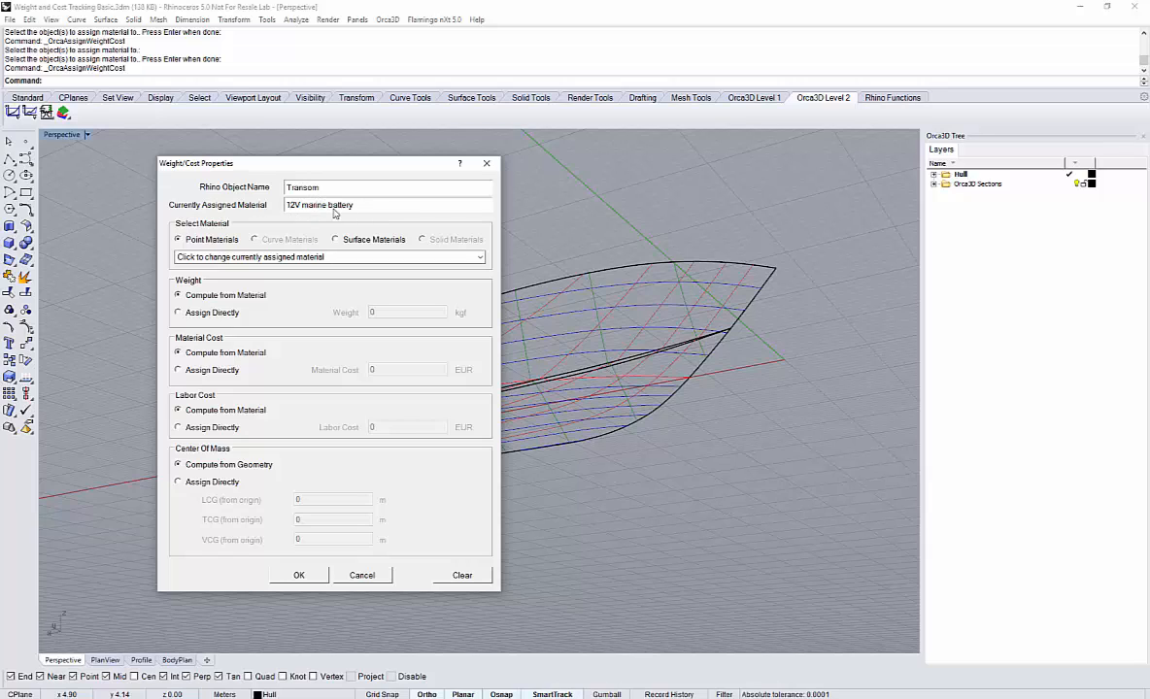
click(343, 241)
click(328, 257)
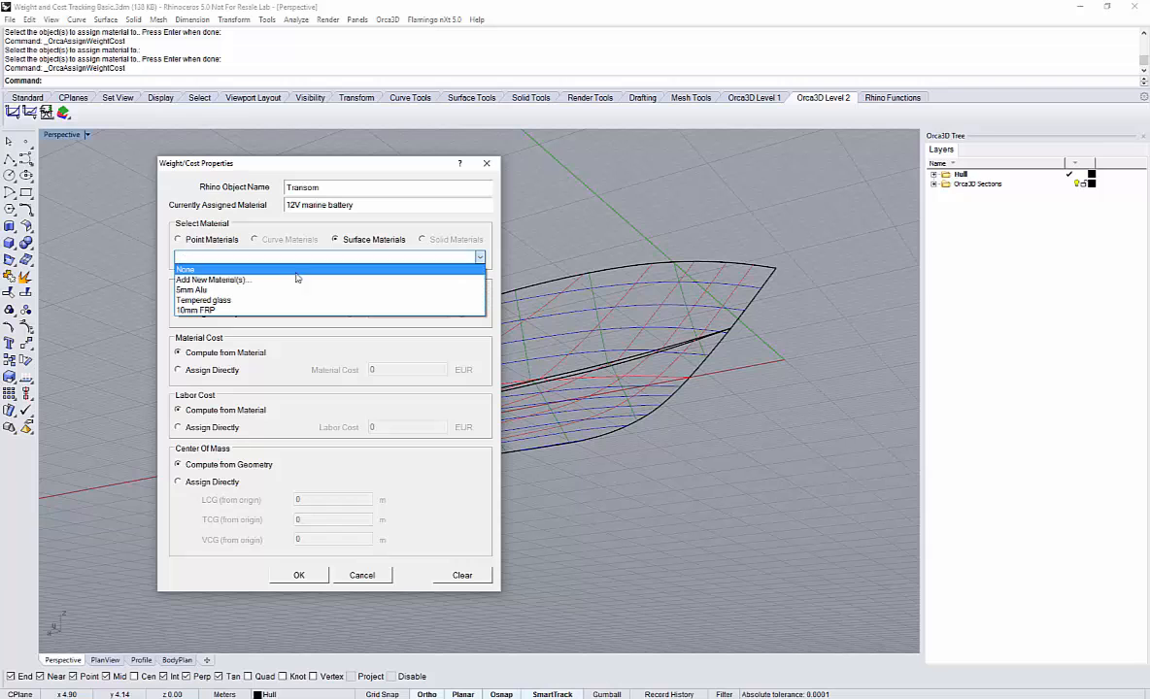
click(236, 311)
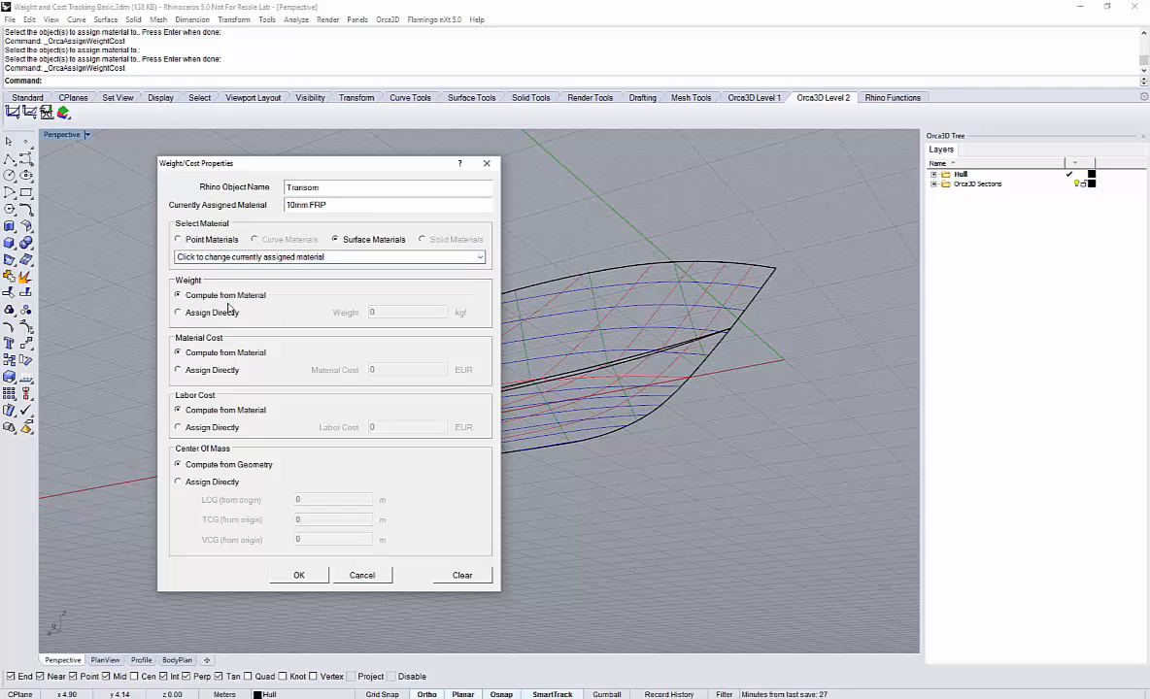
click(299, 574)
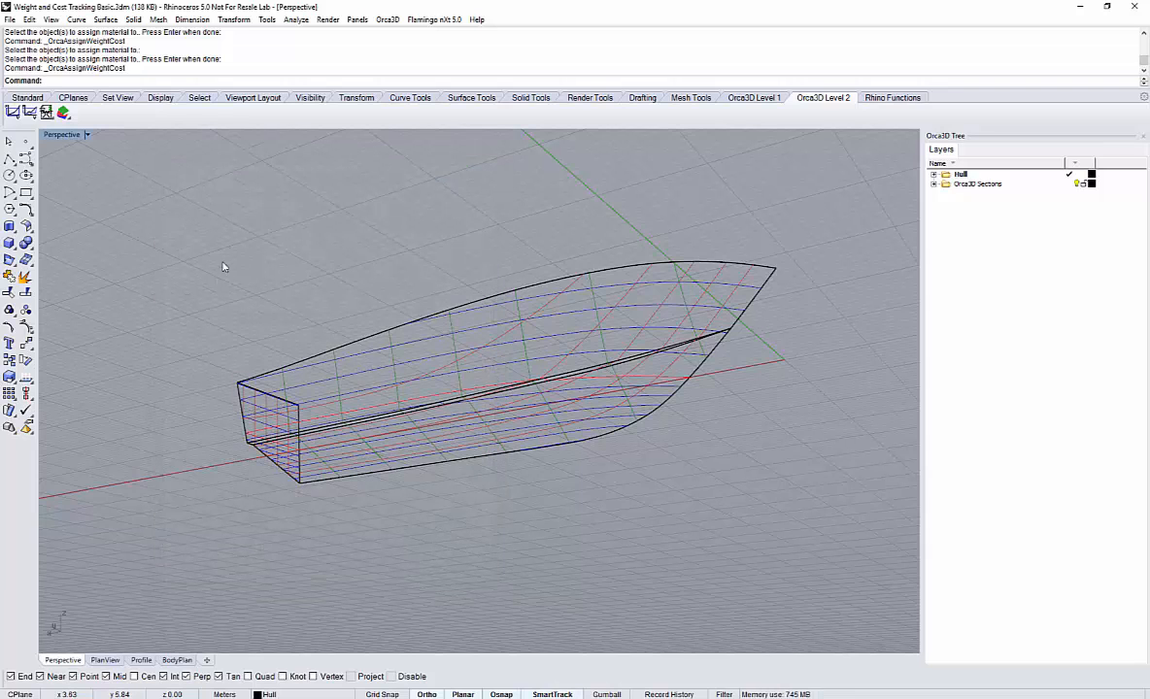
Examine the point, curve, surface and solid materials in the stock materials library, widening the solid materials' mass/volume column, and close it.
right_drag(224, 264, 195, 264)
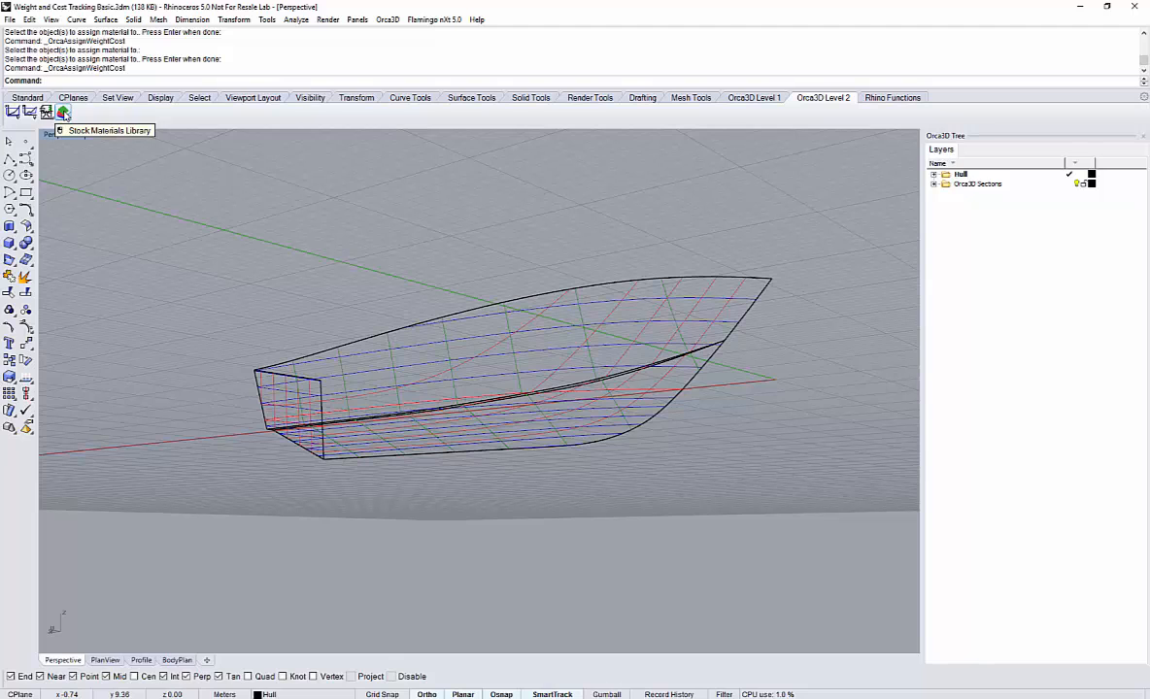
click(63, 113)
drag(291, 25, 458, 183)
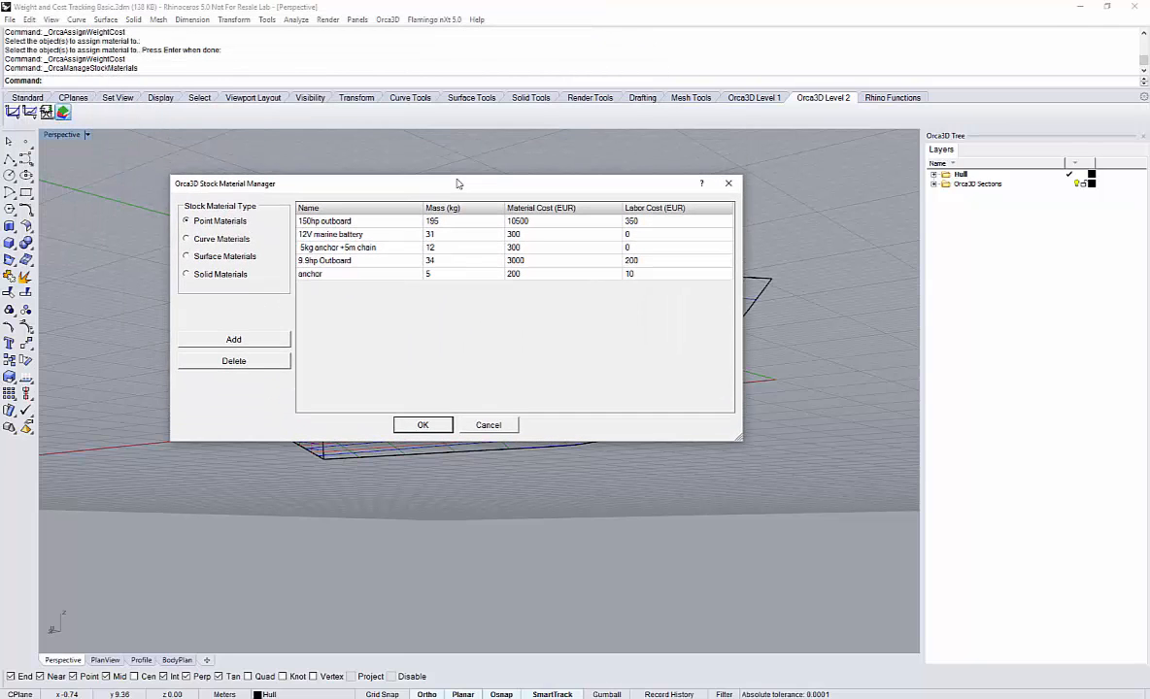
click(186, 240)
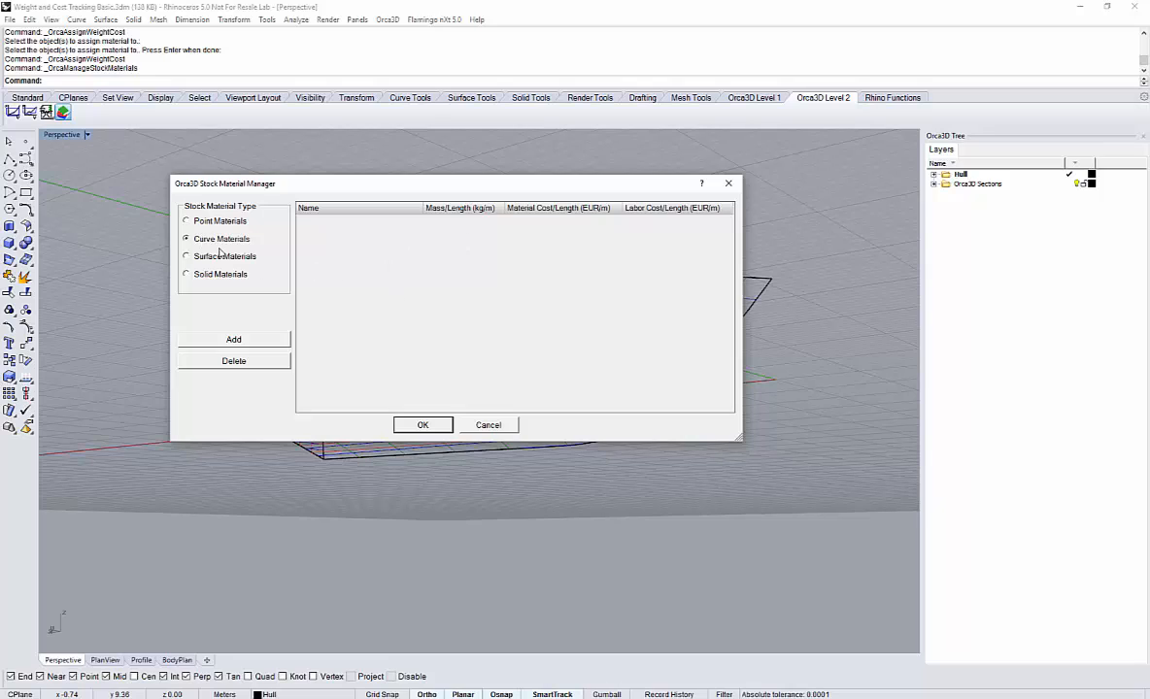
click(224, 257)
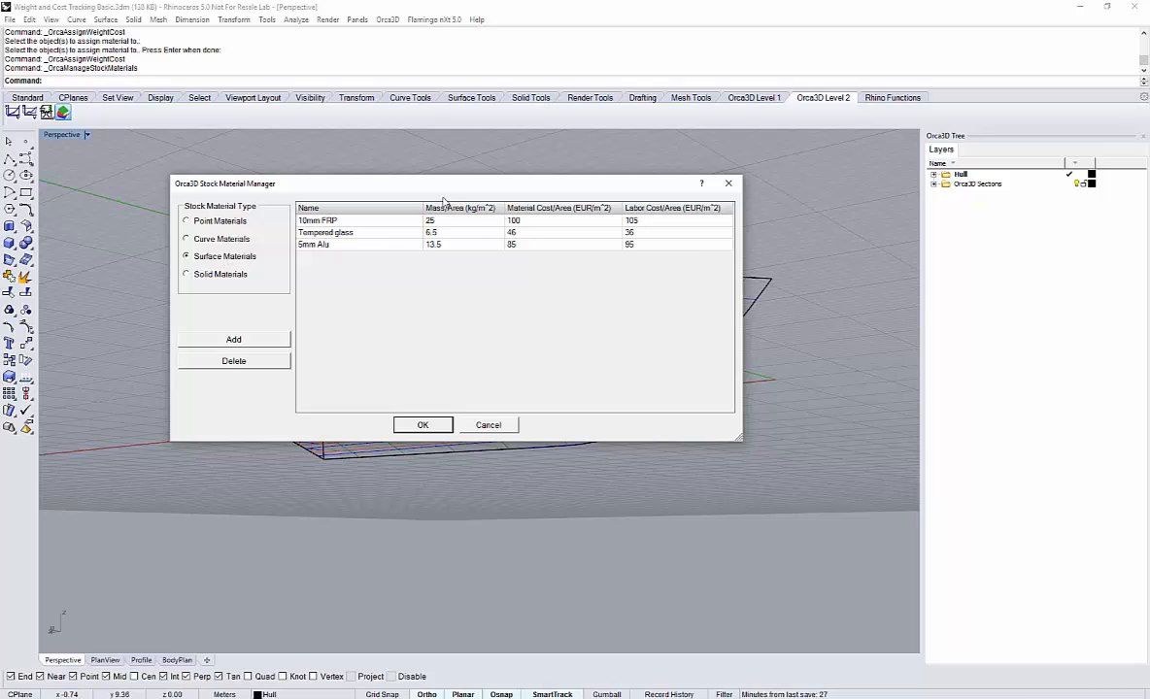
click(200, 272)
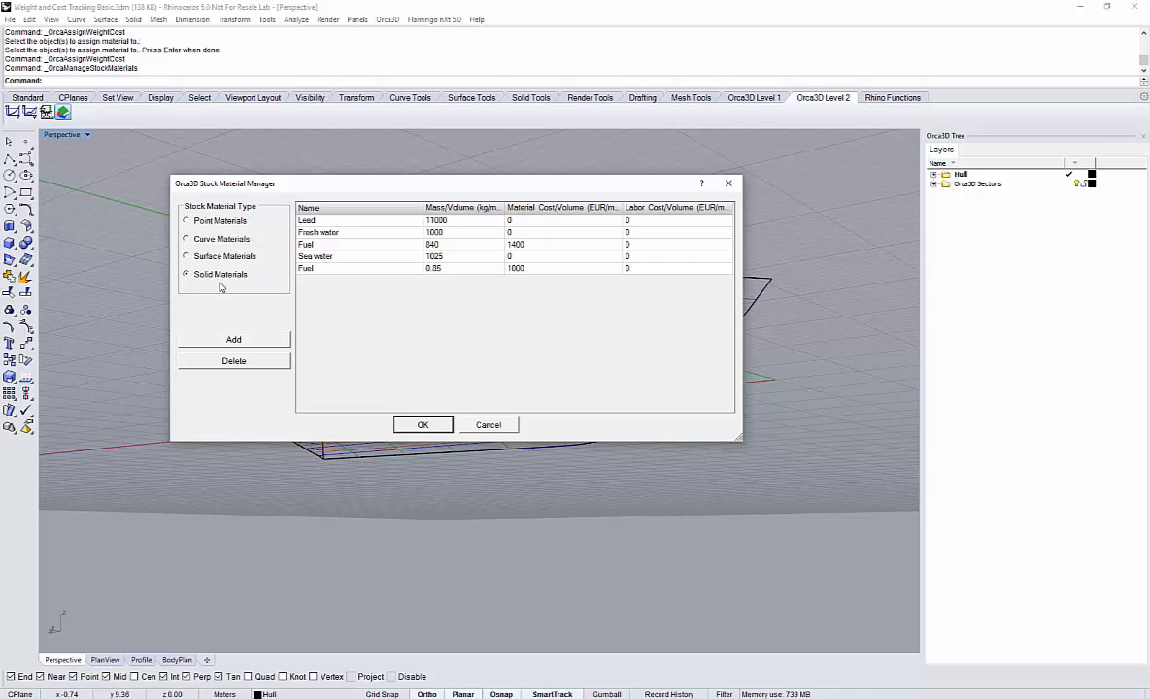
drag(504, 207, 518, 207)
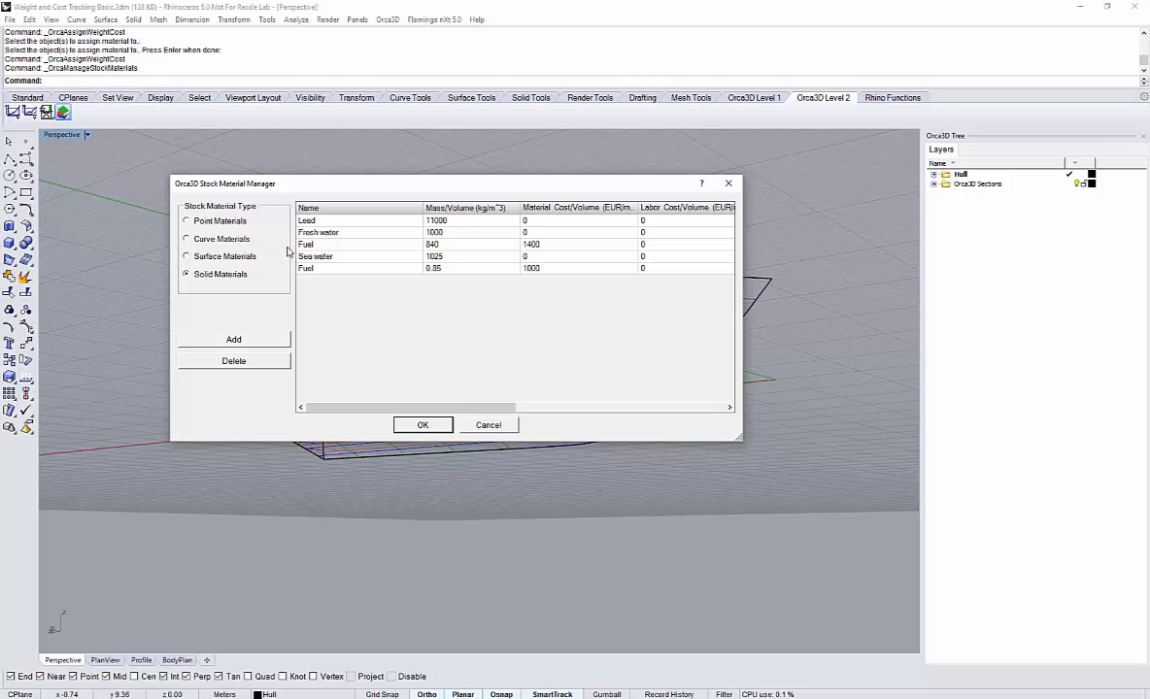
click(419, 424)
Create a weight/cost point item named ancre at the bow tip of the sheer, using the stock material anchor.
right_drag(267, 255, 241, 218)
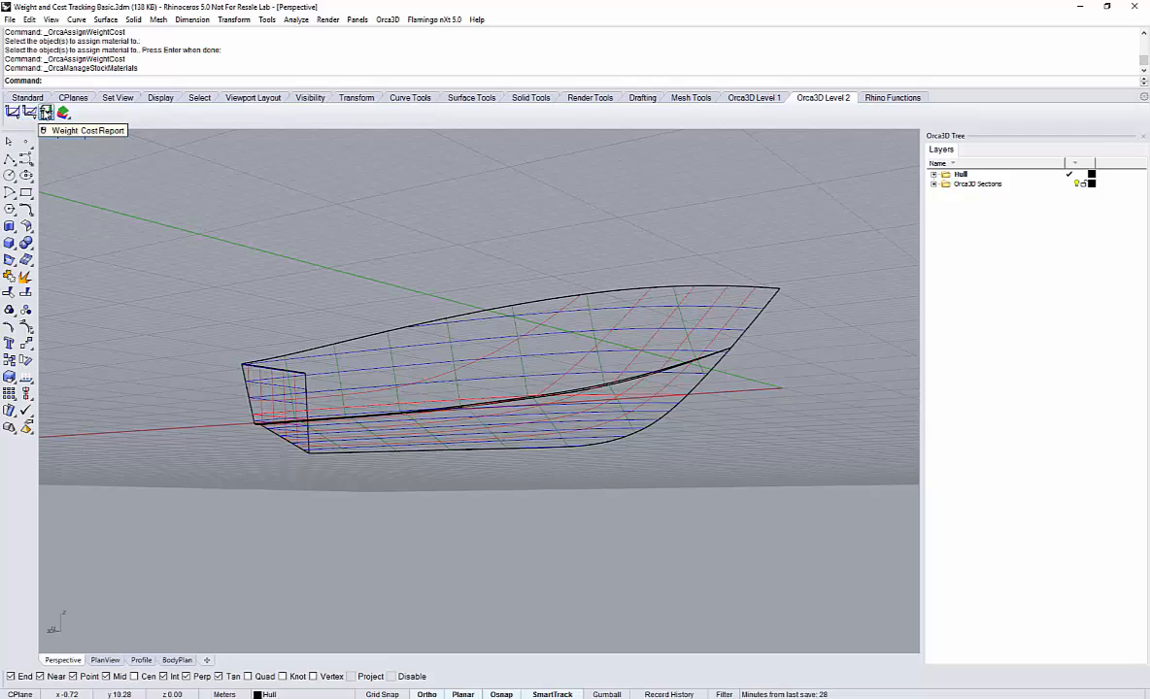
click(48, 114)
drag(64, 124, 274, 186)
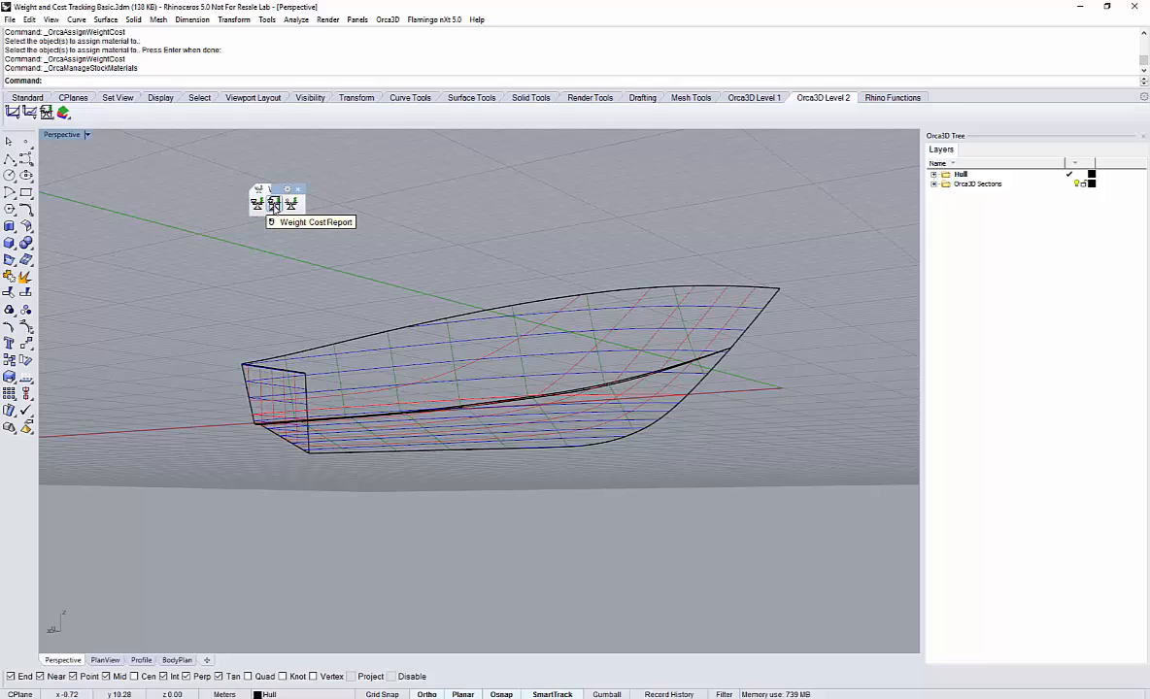
click(274, 203)
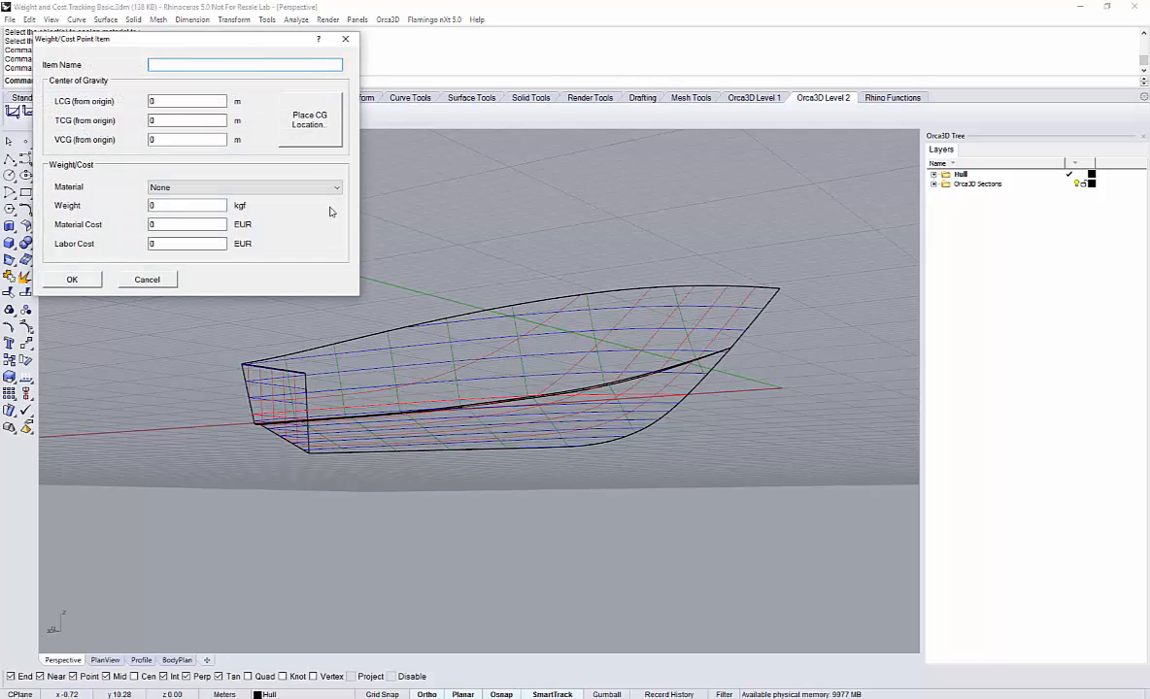
click(553, 365)
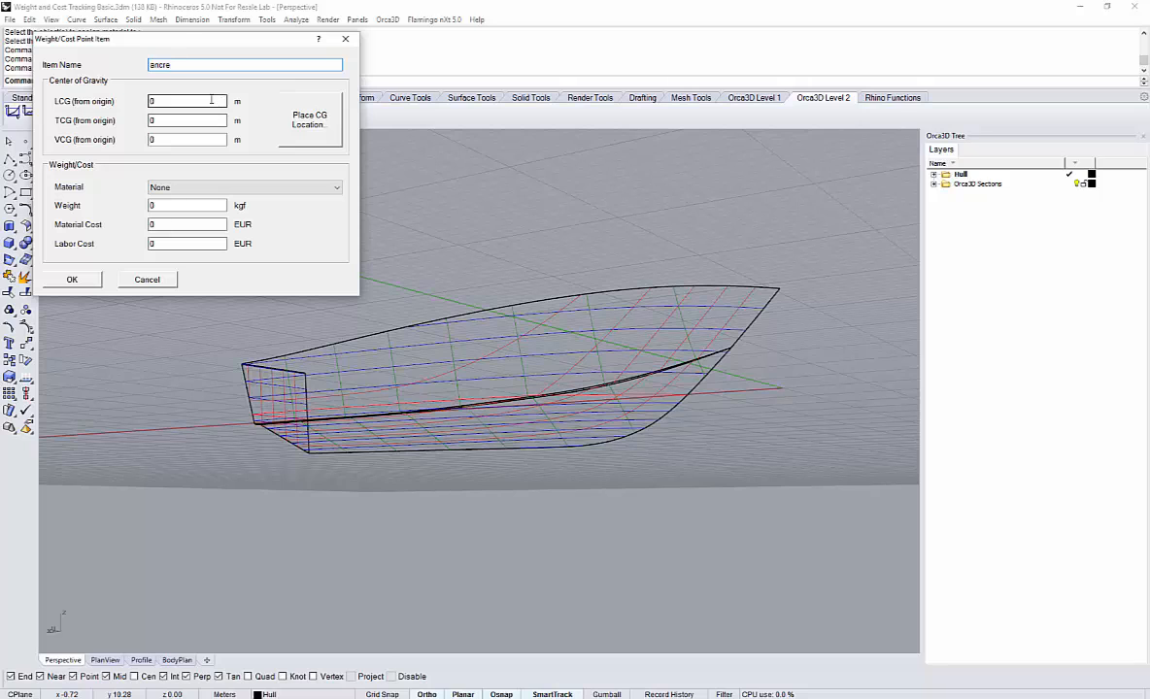
click(310, 121)
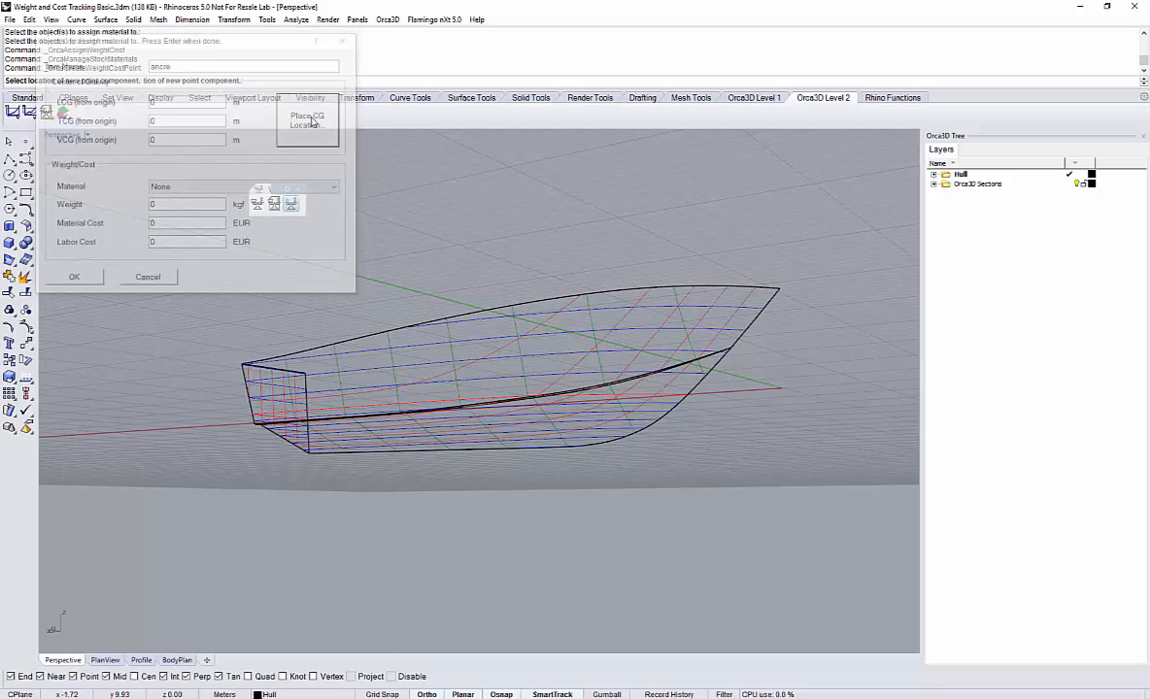
click(776, 287)
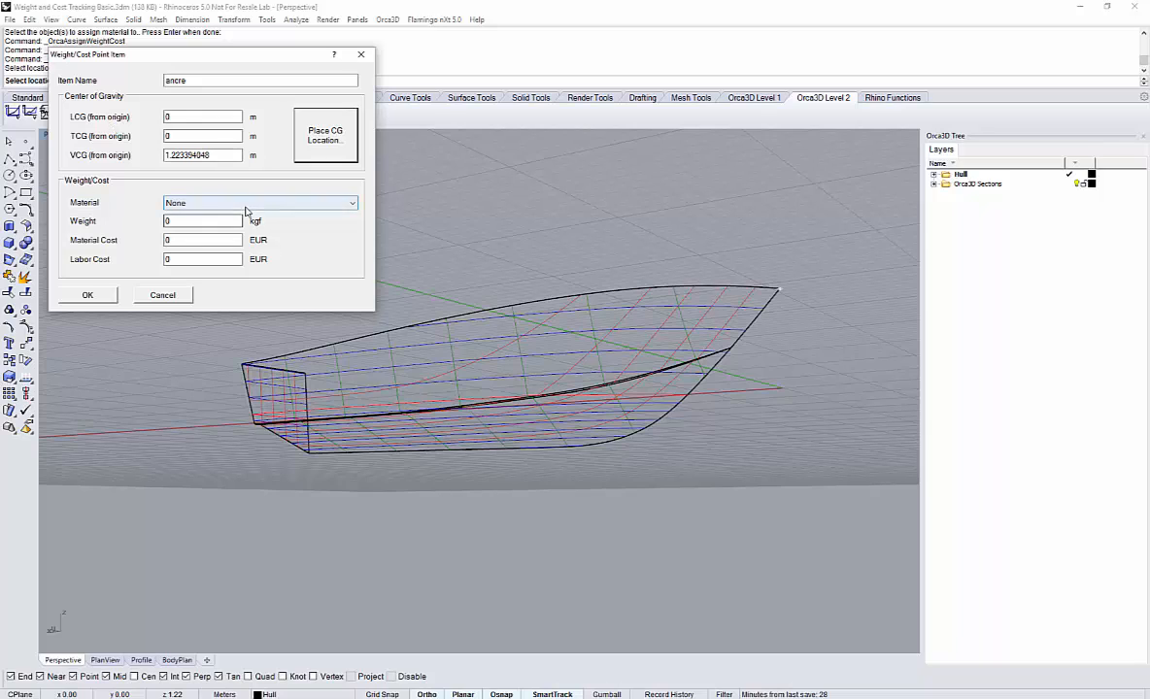
click(246, 204)
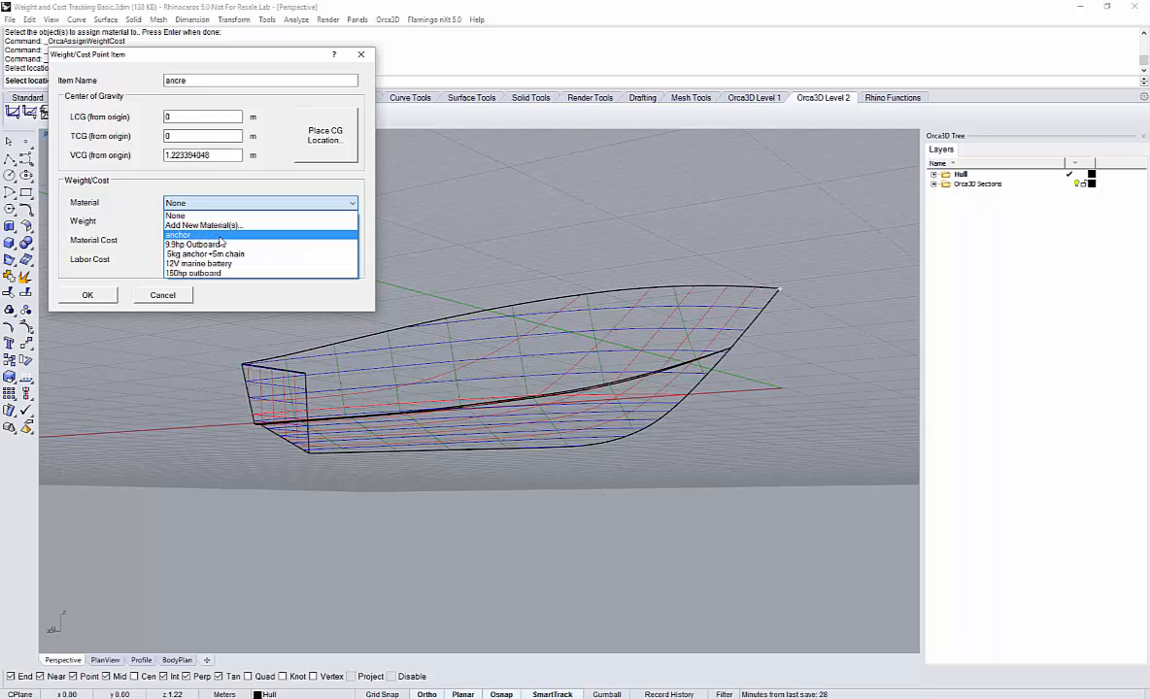
click(178, 235)
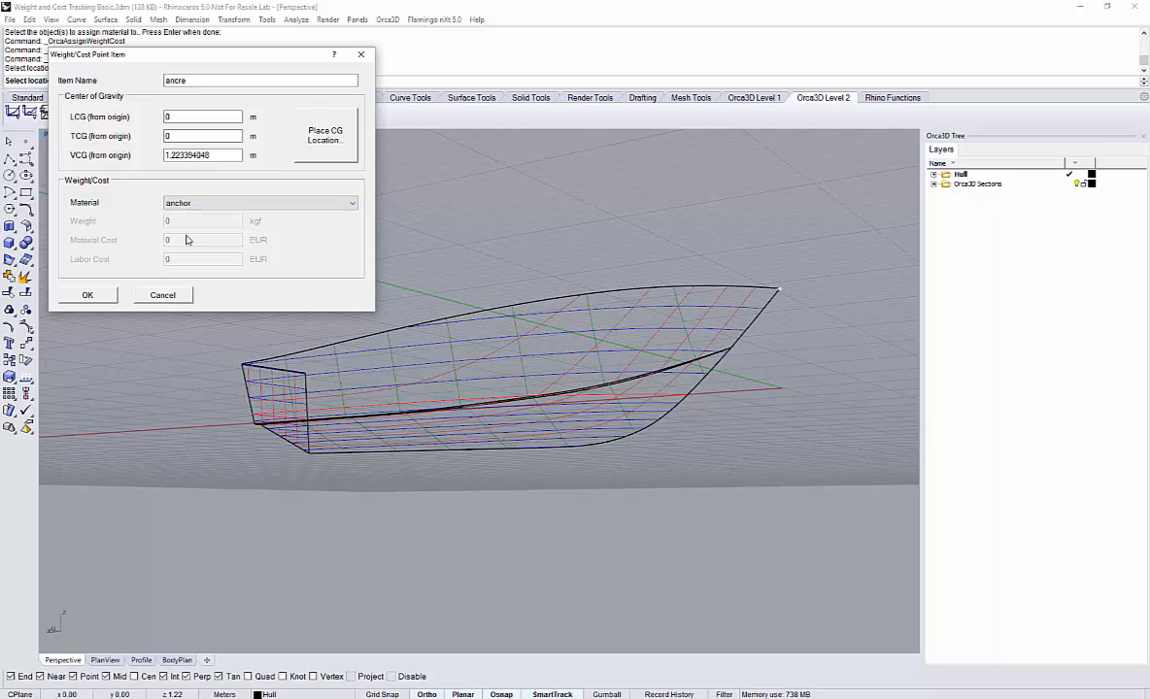
click(88, 295)
Create a weight/cost point item named Moteur at the transom's upper centreline corner, using the stock material 150hp outboard.
right_drag(380, 260, 258, 268)
right_click(286, 256)
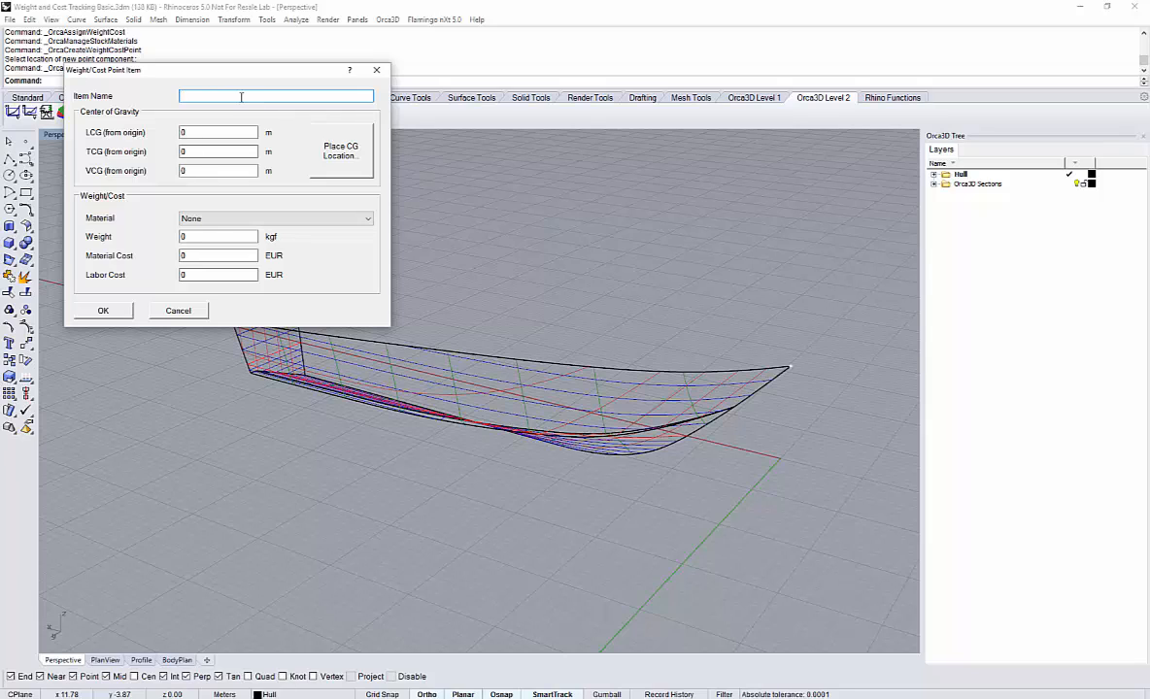
text(Moteur)
click(340, 150)
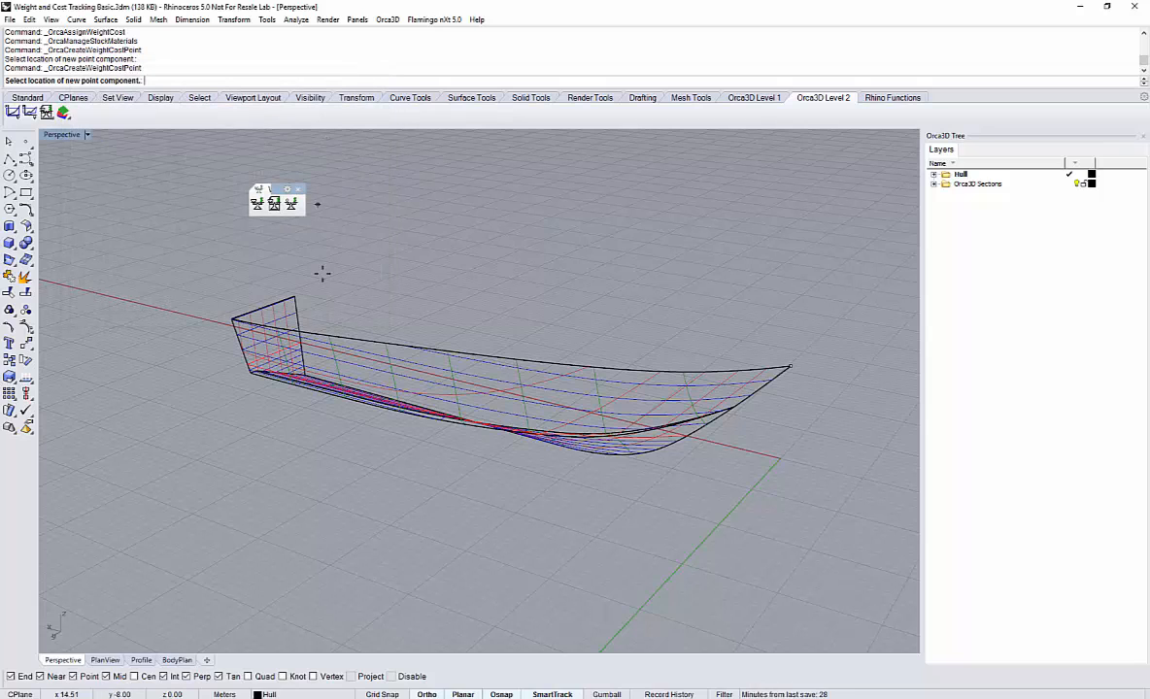
click(303, 298)
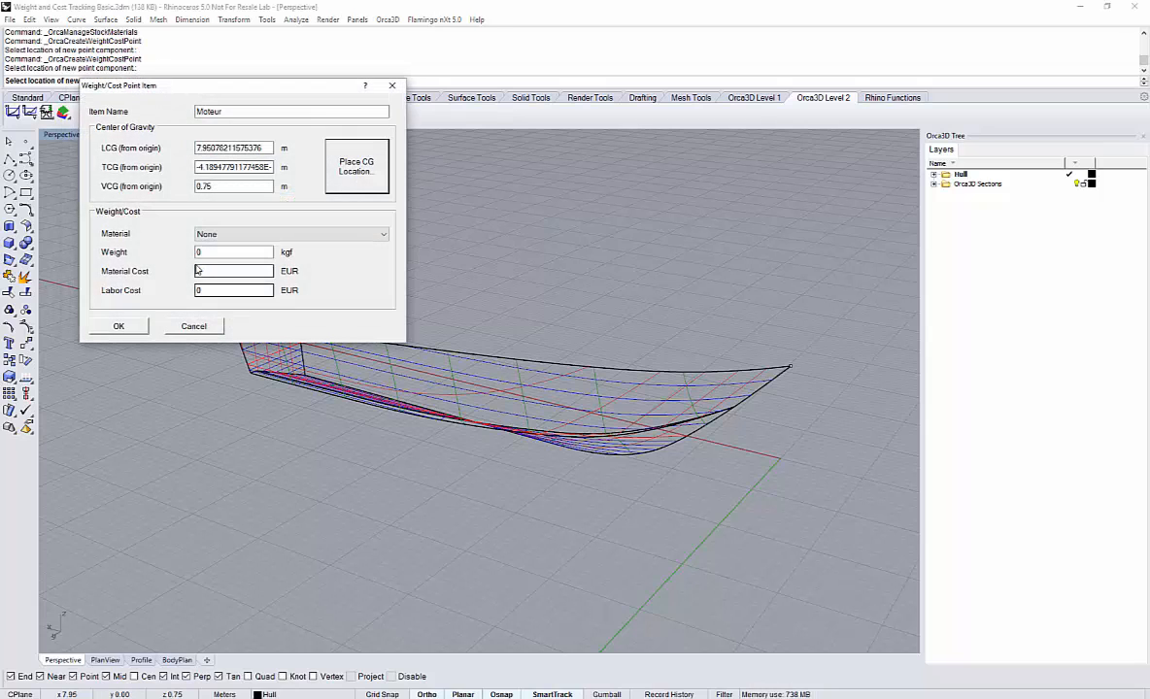
click(225, 237)
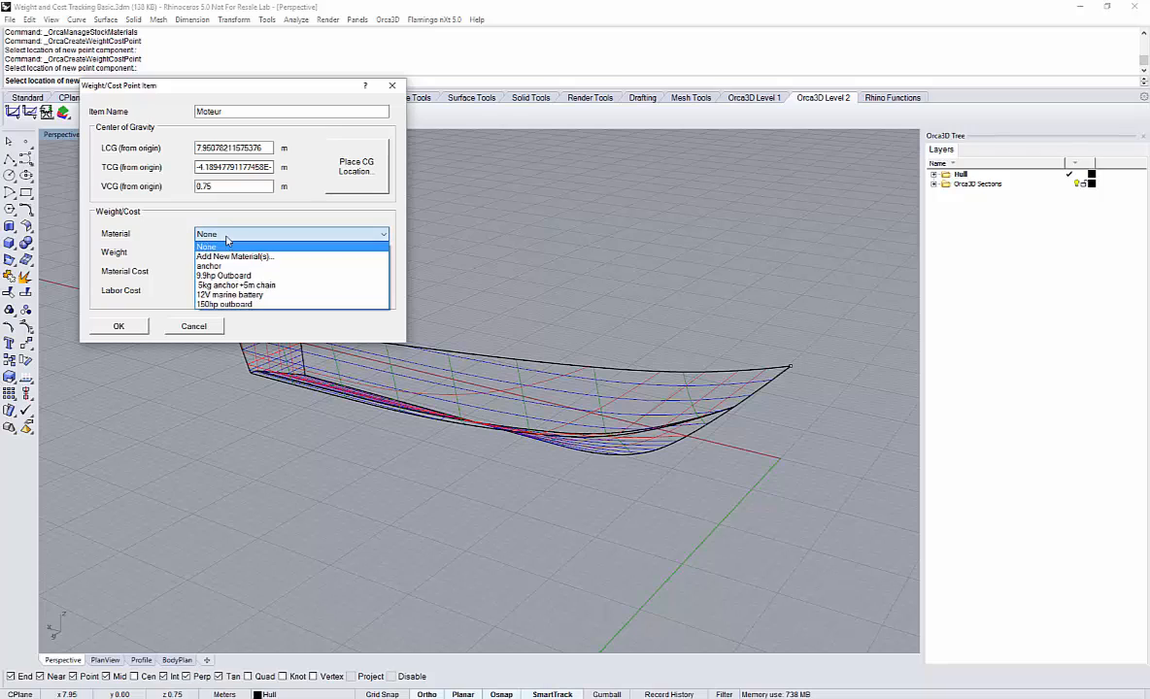
click(239, 305)
click(129, 329)
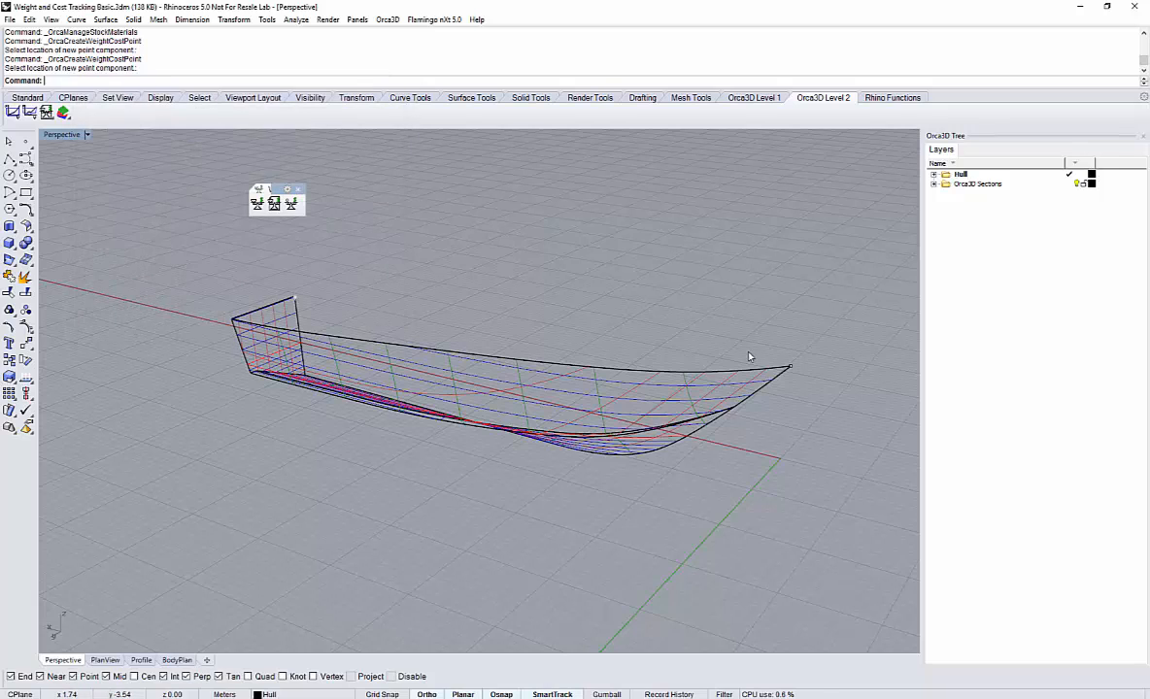
Generate the weight and cost report for the enabled items, grouped by Rhino layer.
click(274, 204)
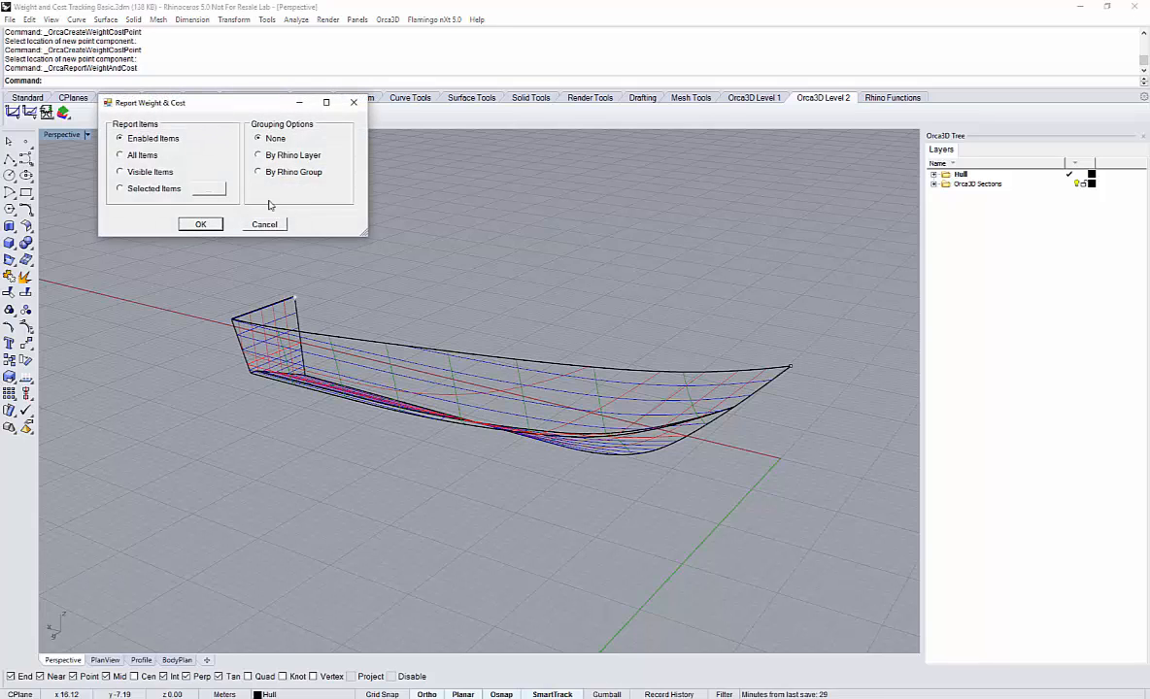
drag(237, 107, 535, 225)
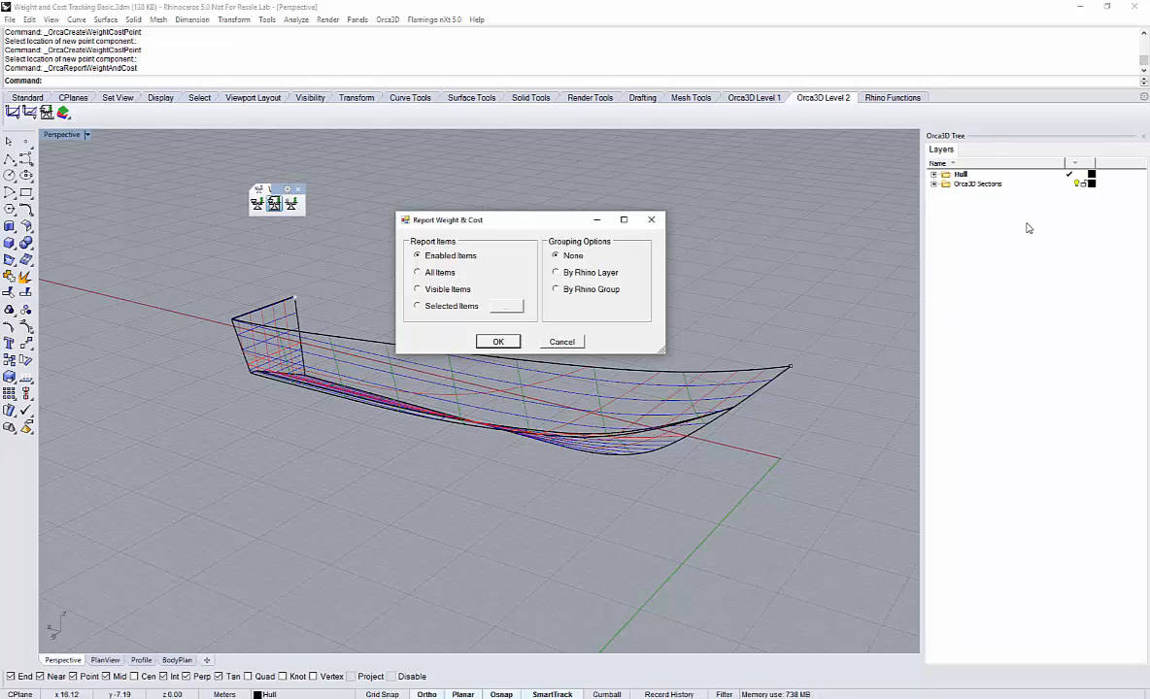
click(556, 273)
click(495, 341)
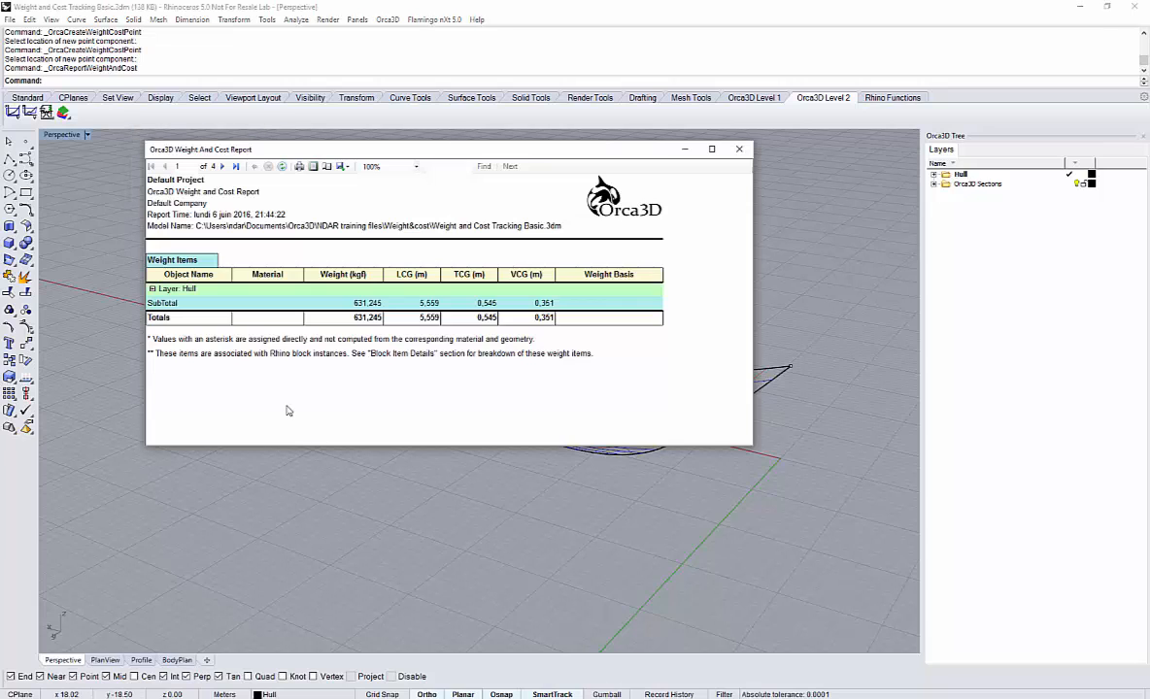
Expand the Hull layer in the report, review its weight items, cost items and material library pages, and close it.
click(150, 288)
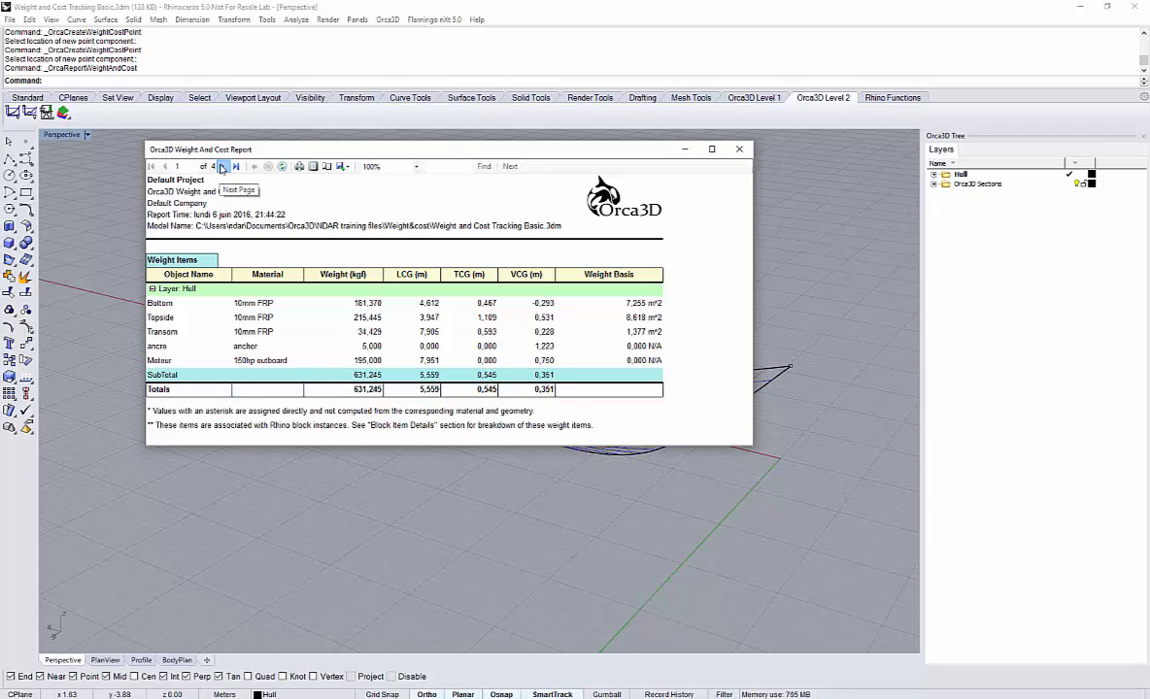
click(222, 166)
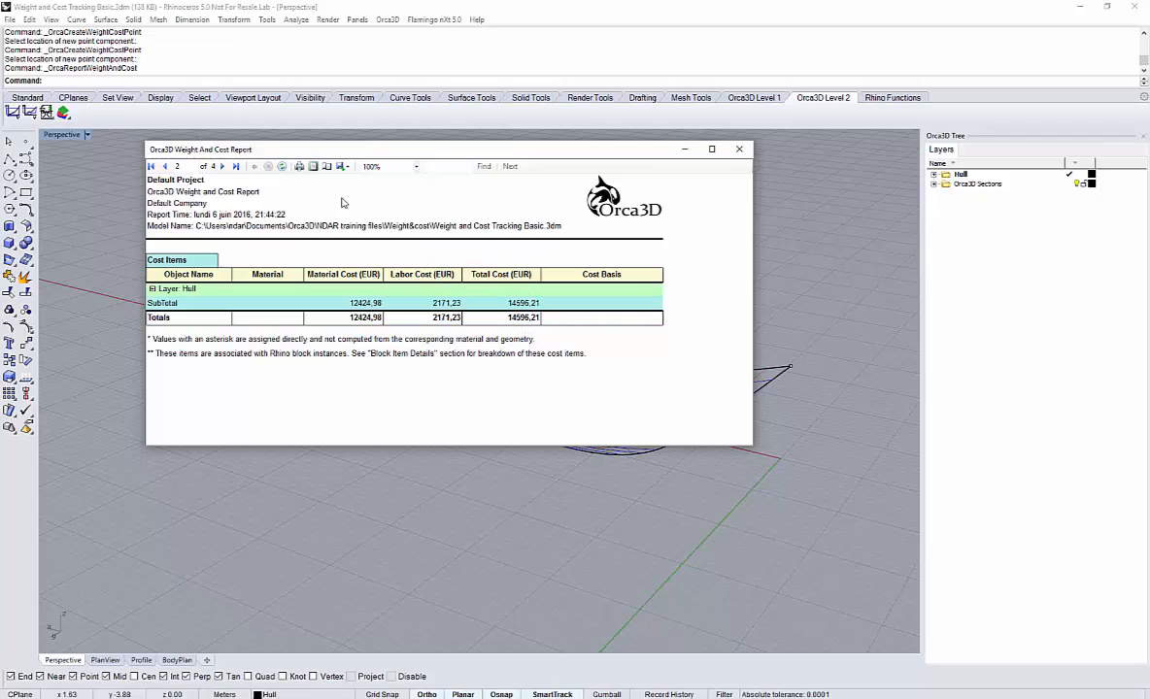
click(222, 167)
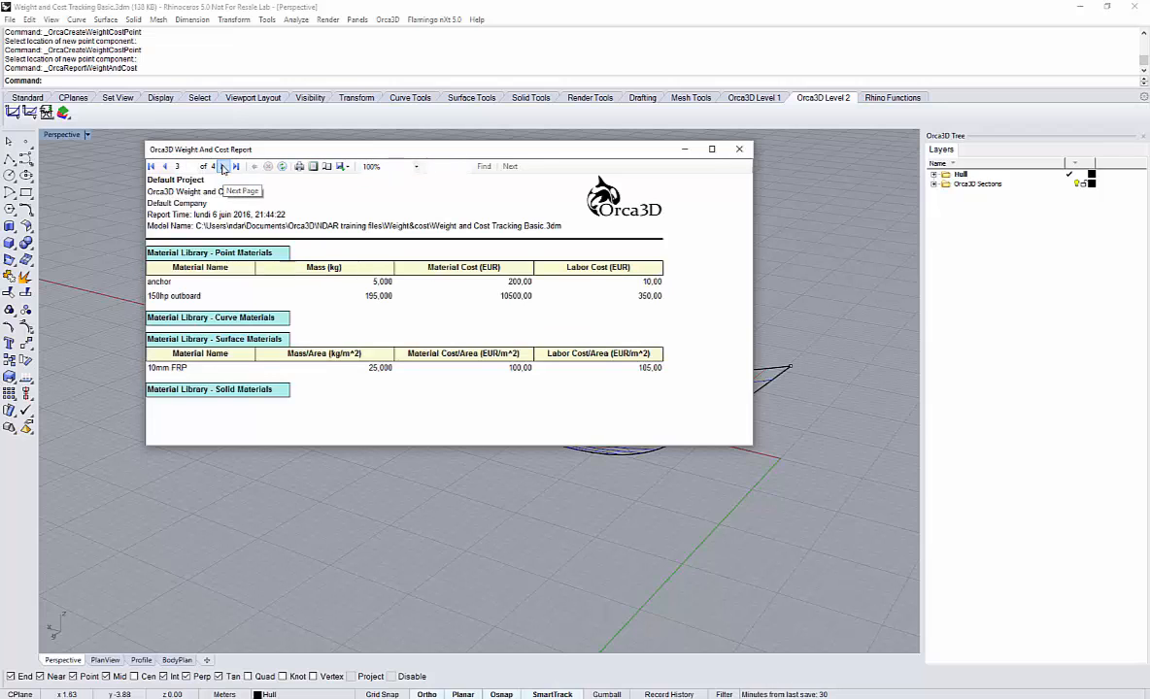
click(740, 150)
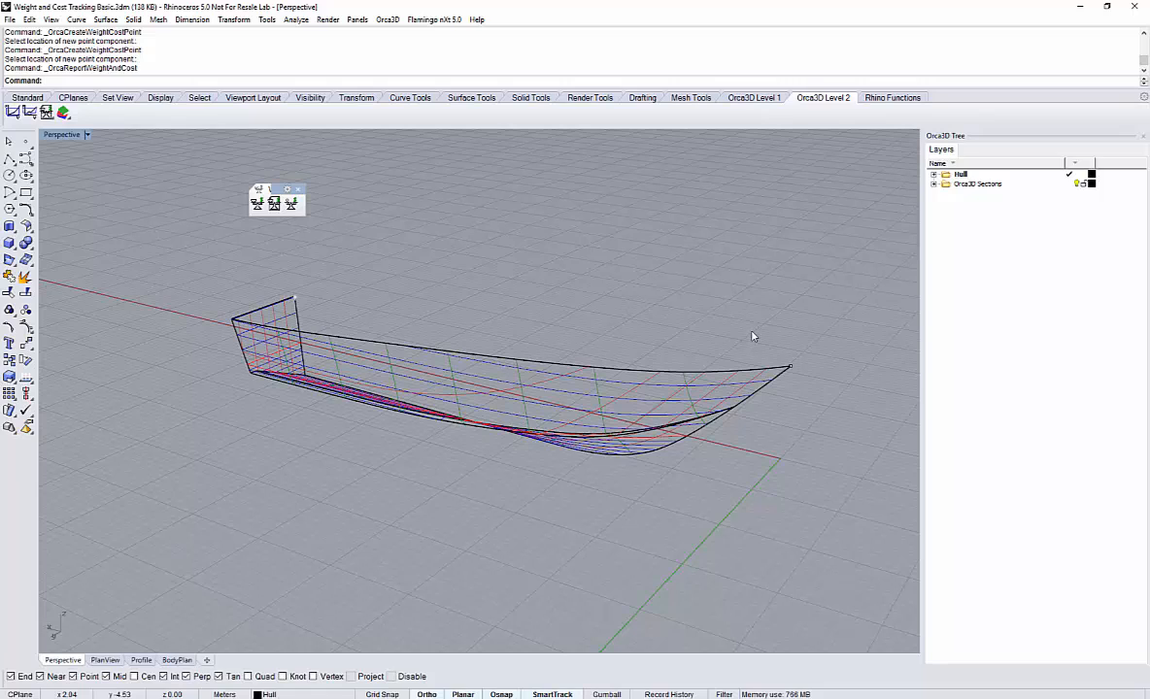
Move the anchor point item at the bow 0.5 m aft along the boat's length.
click(791, 367)
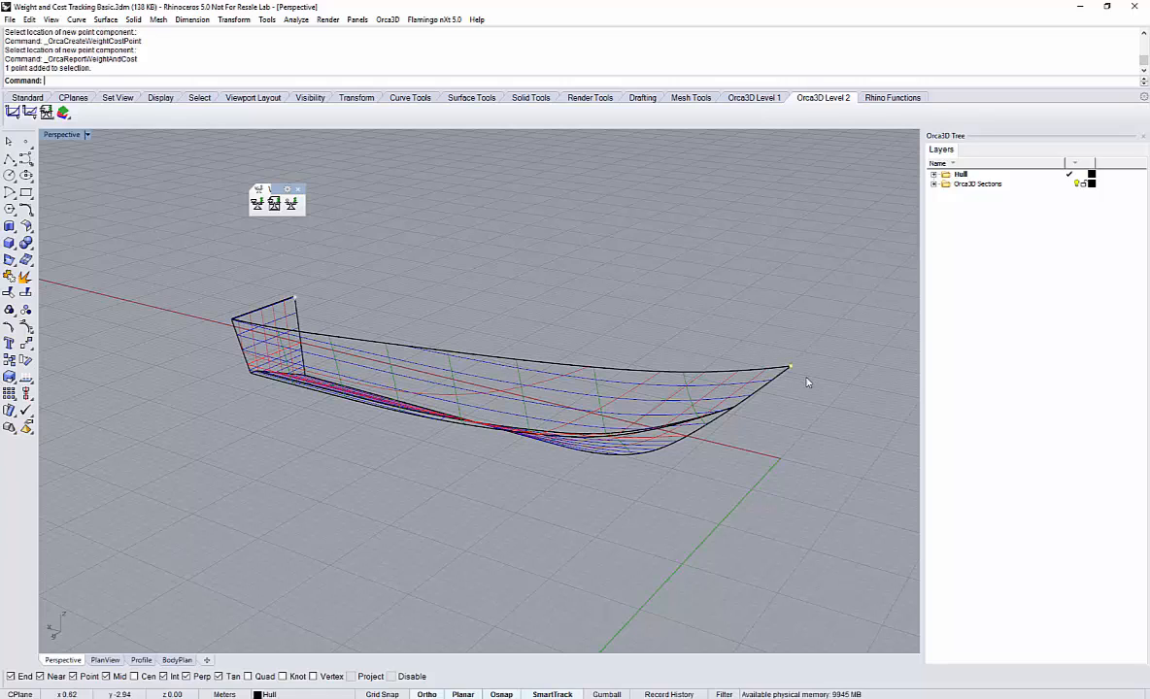
click(25, 311)
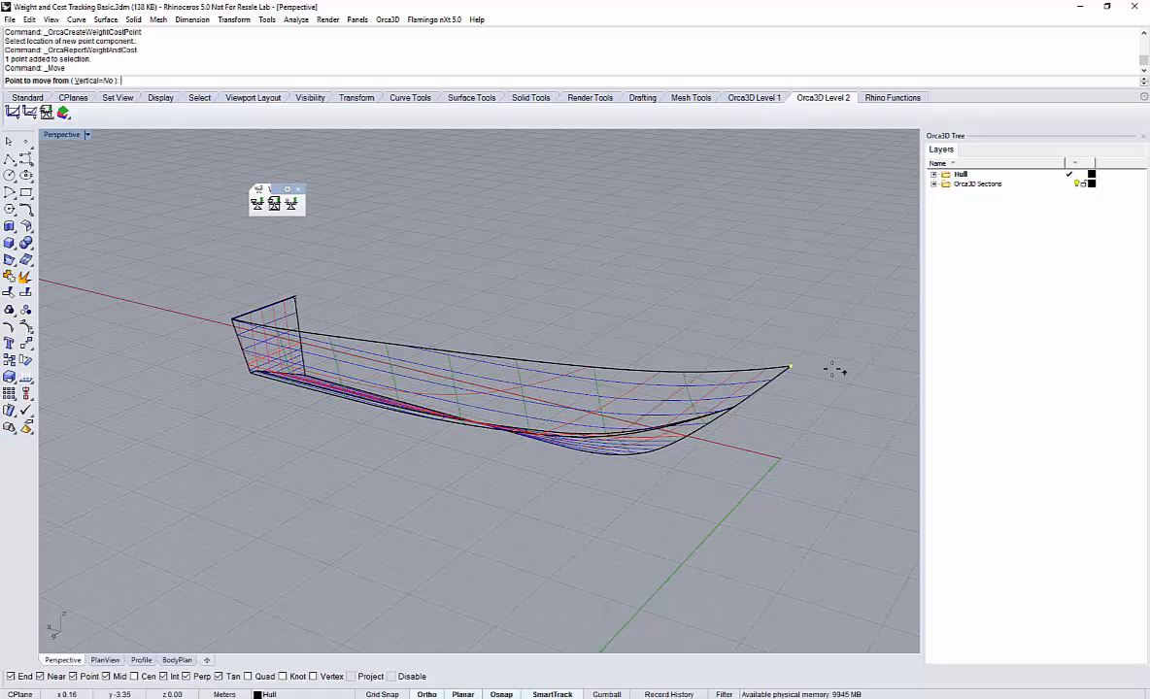
click(767, 520)
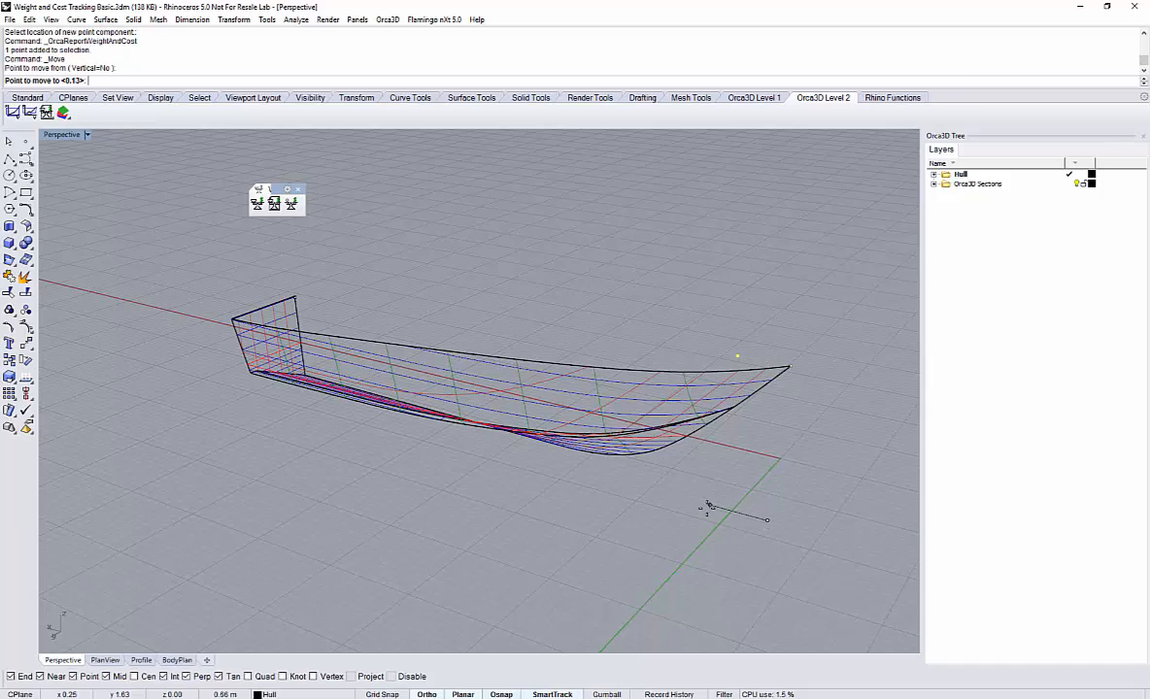
text(0.5)
key(Return)
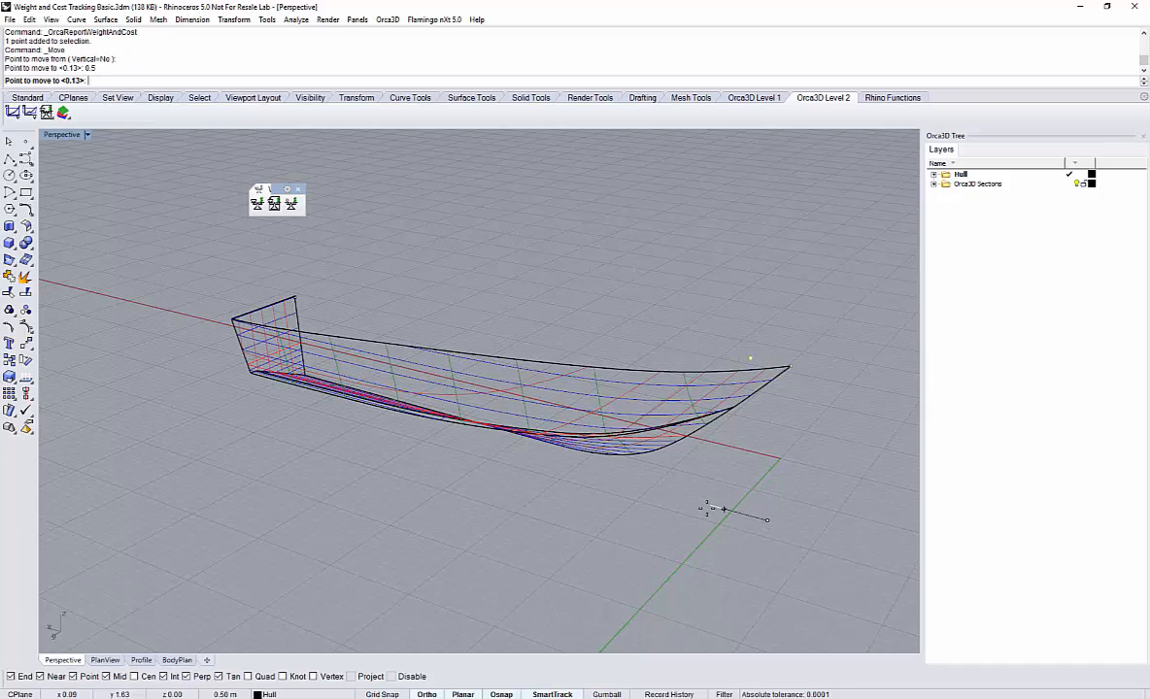
key(Escape)
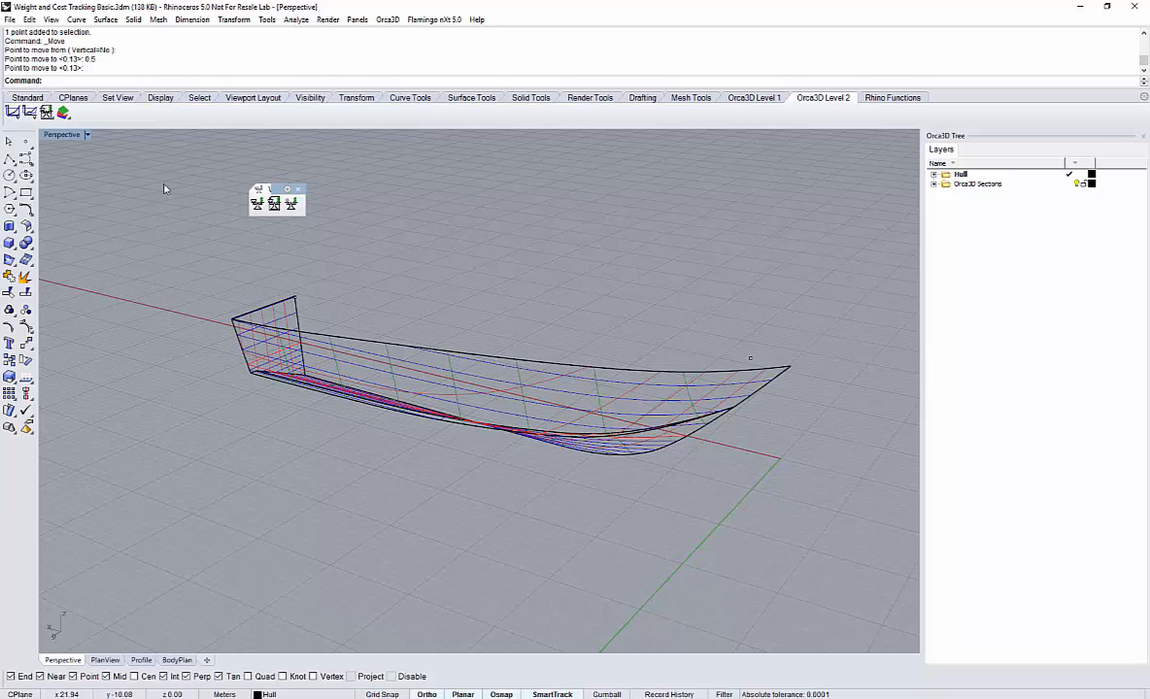
Regenerate the layer-grouped weight and cost report, check the Hull layer's individual weights and centres of gravity, and close it.
click(274, 203)
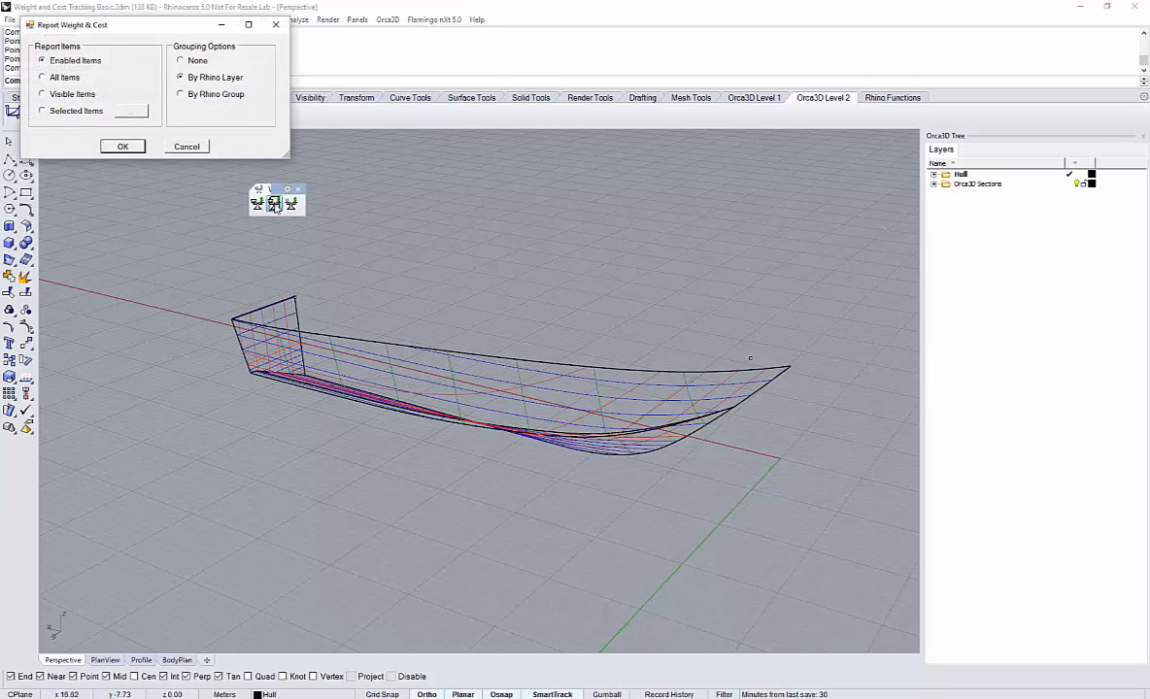
click(122, 144)
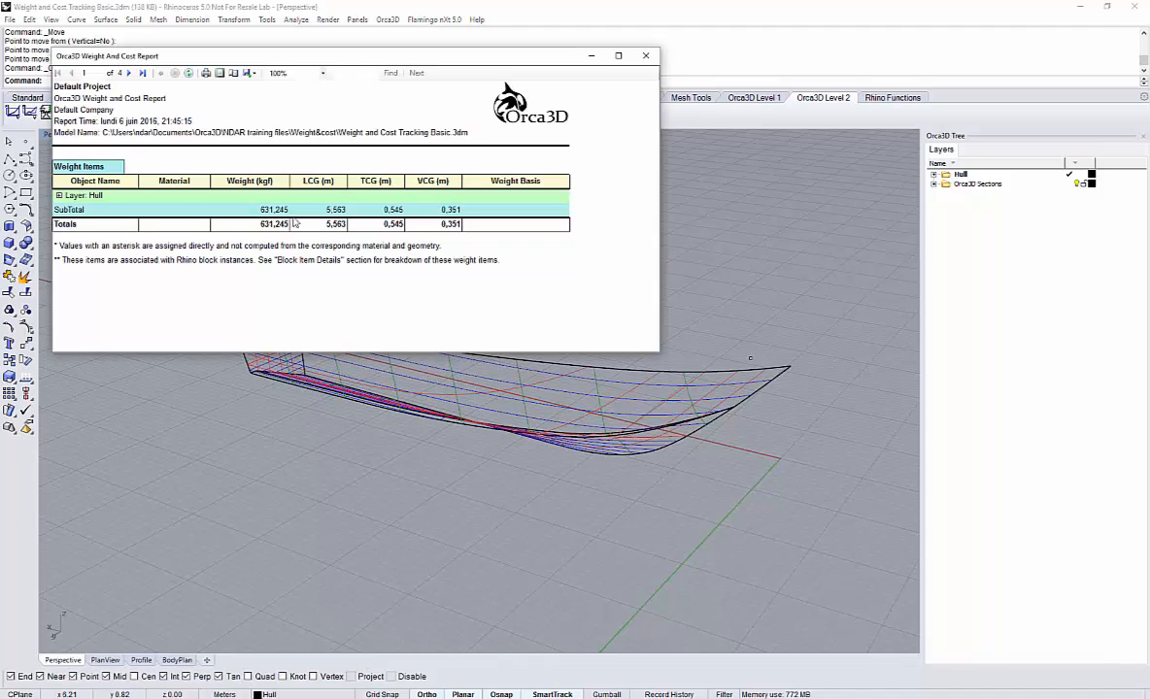
click(59, 195)
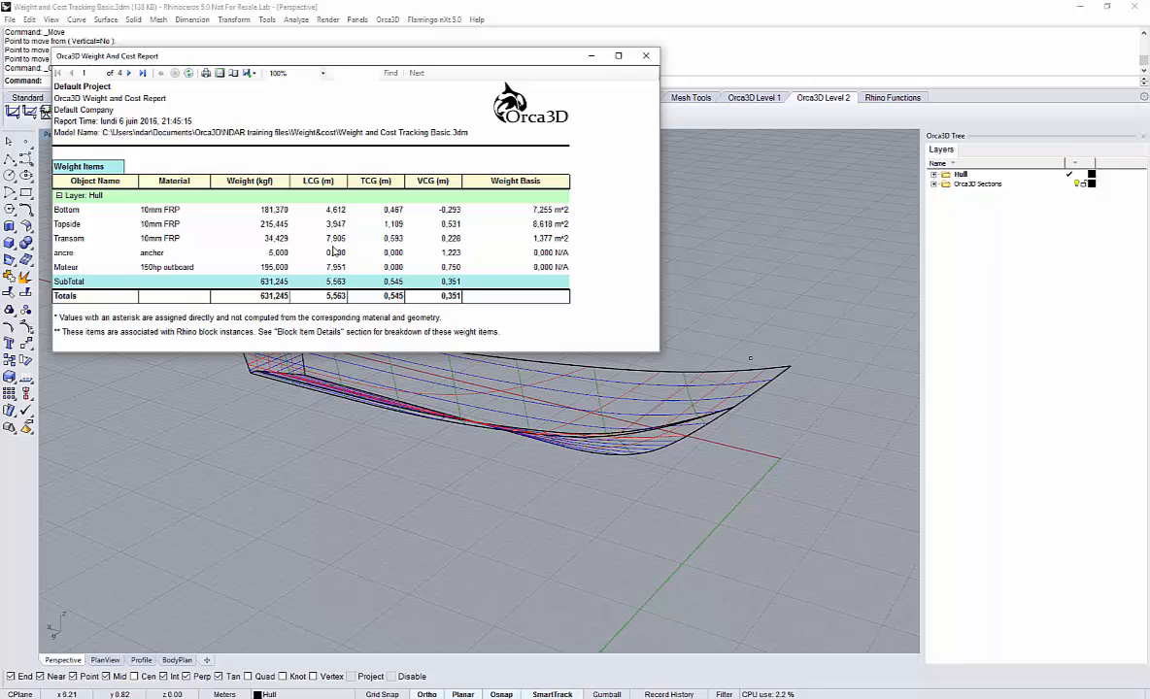
click(647, 56)
Open the recent model Weight and Cost Tracking Example 2.3dm without saving the changes to the current one.
click(9, 20)
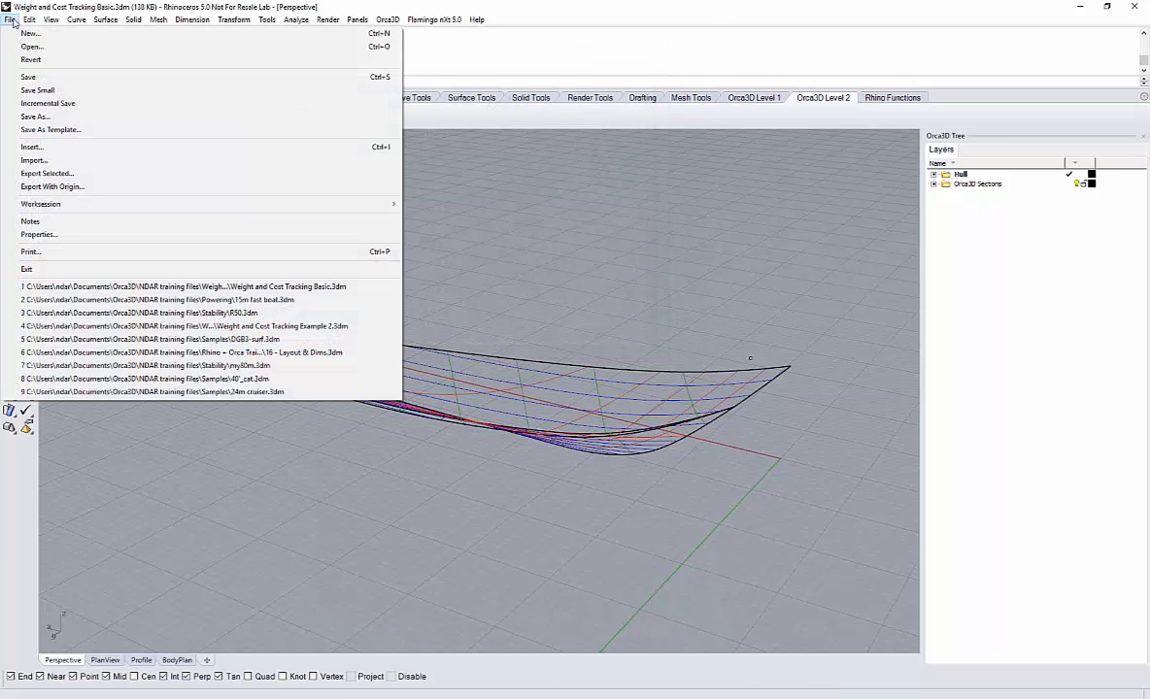
click(324, 327)
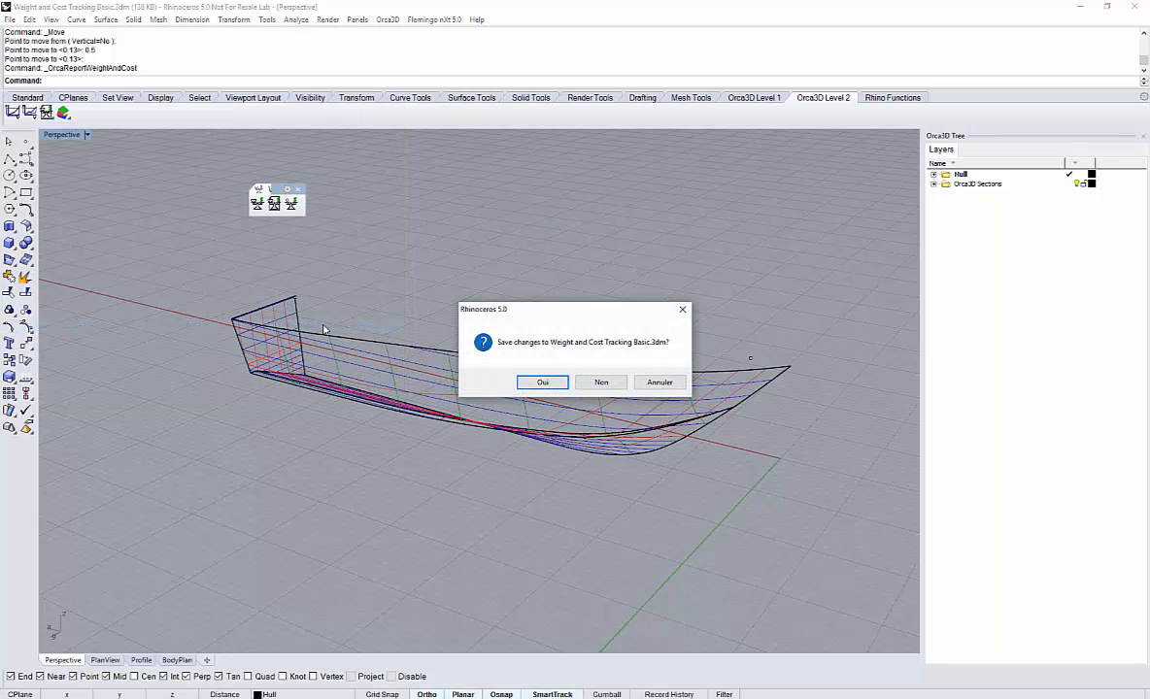
click(603, 383)
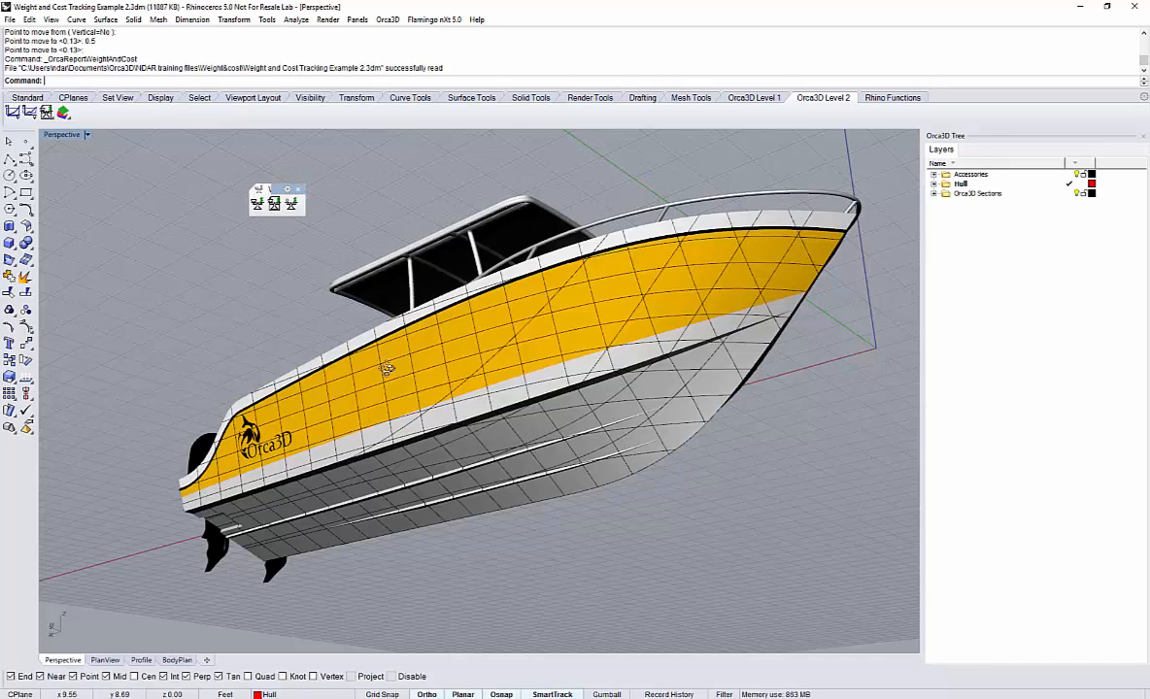
Generate a weight and cost report for the centre-console boat's enabled items, grouped by Rhino layer.
right_drag(356, 340, 459, 424)
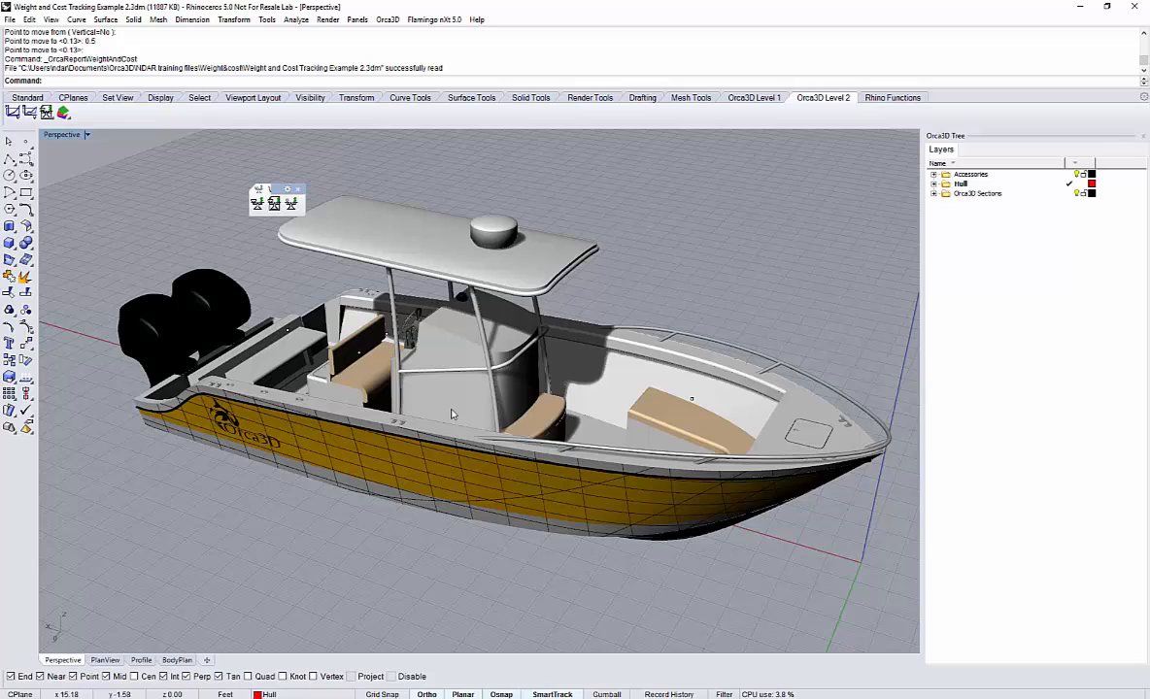
click(274, 204)
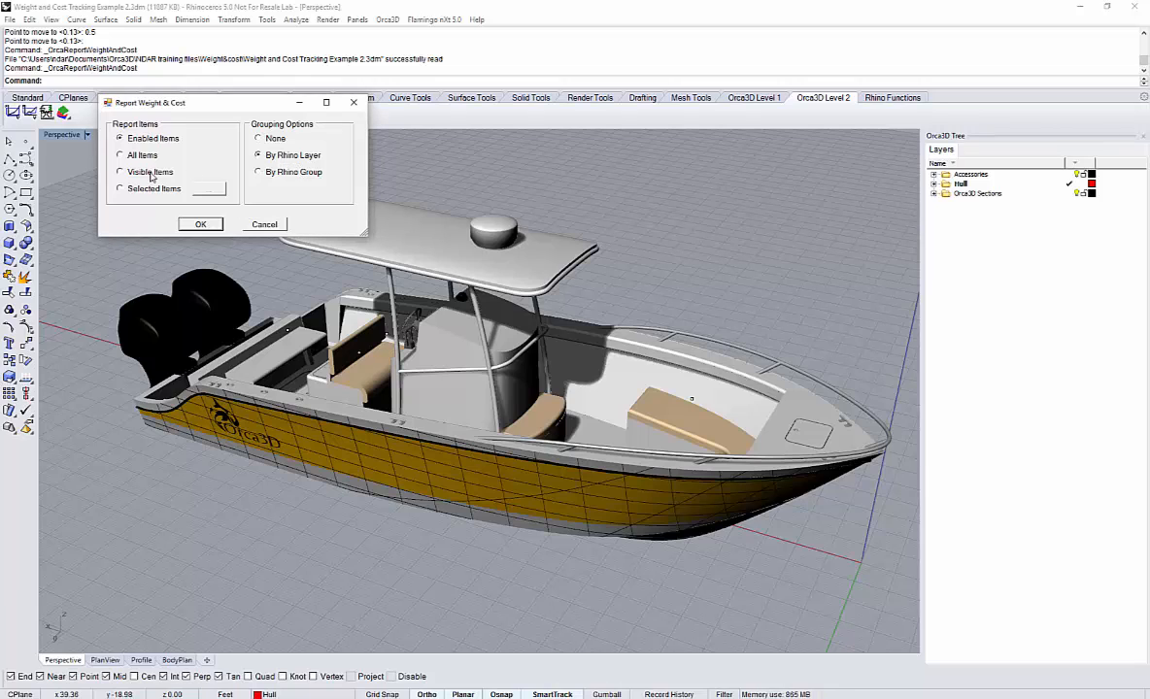
click(200, 224)
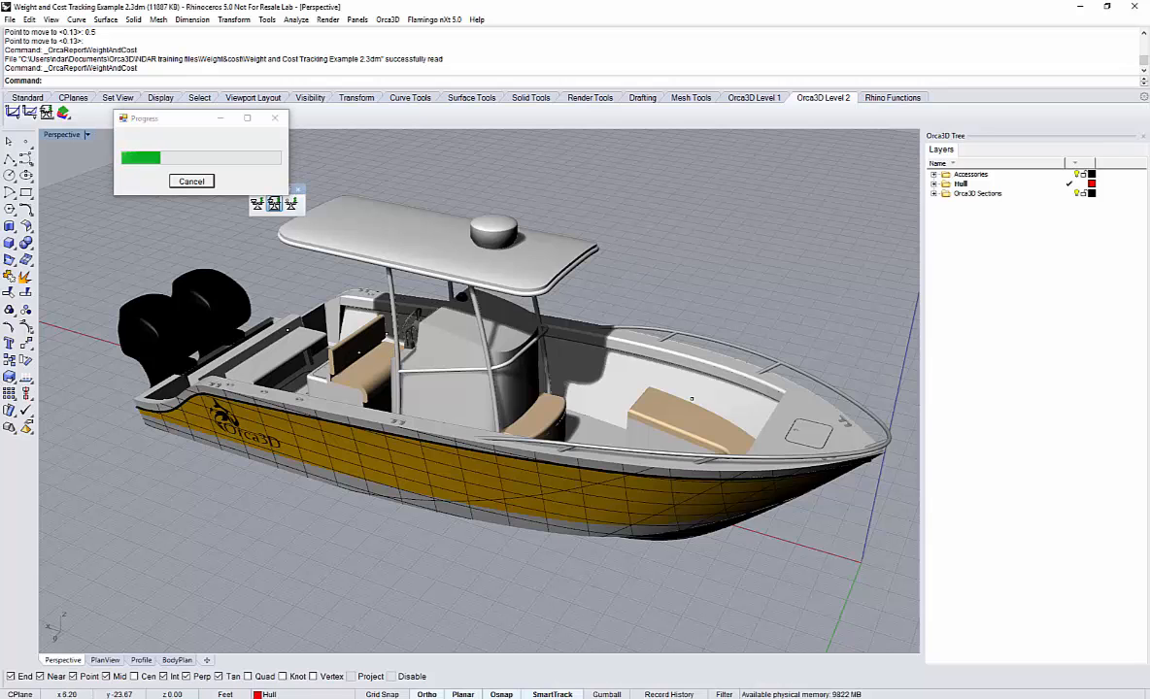
drag(892, 170, 662, 158)
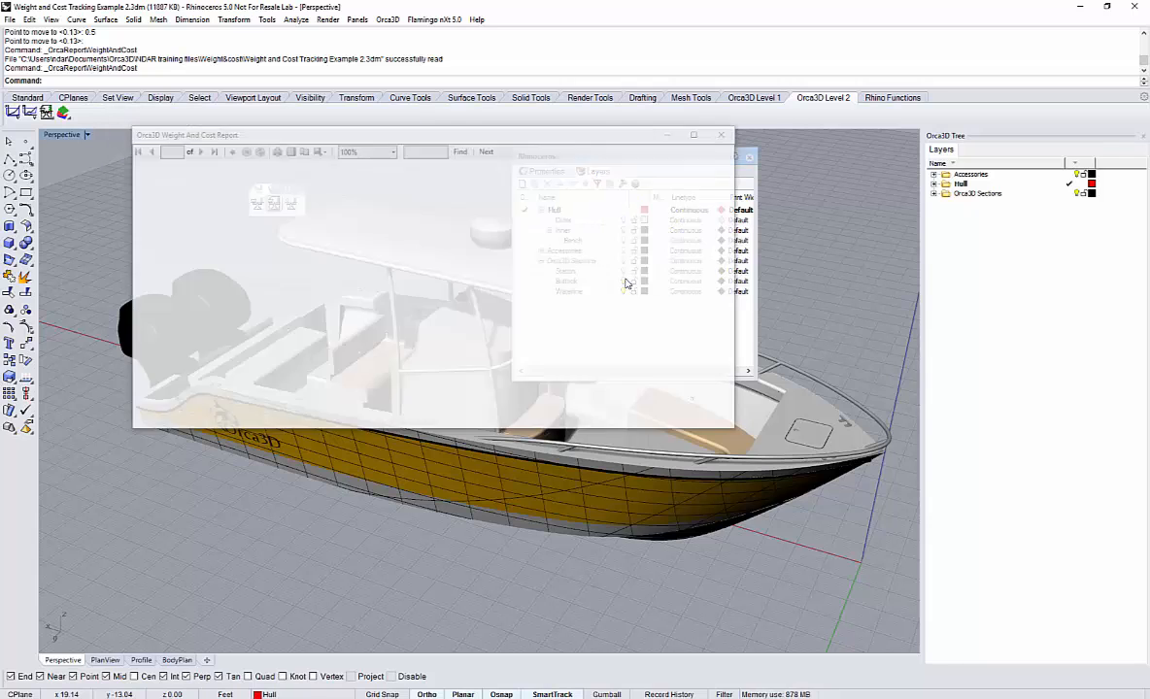
Enlarge the weight and cost report, examine its per-layer weight and cost subtotals and overall totals, and close it.
click(280, 698)
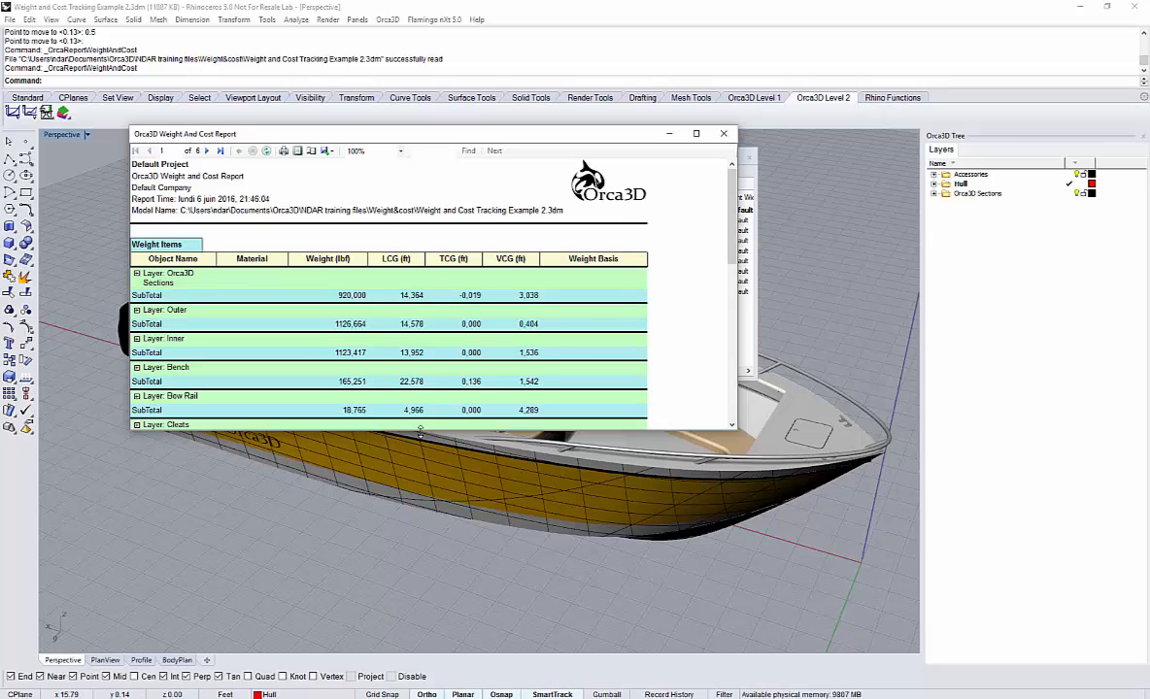
drag(419, 428, 427, 610)
scroll(384, 432, down, 5)
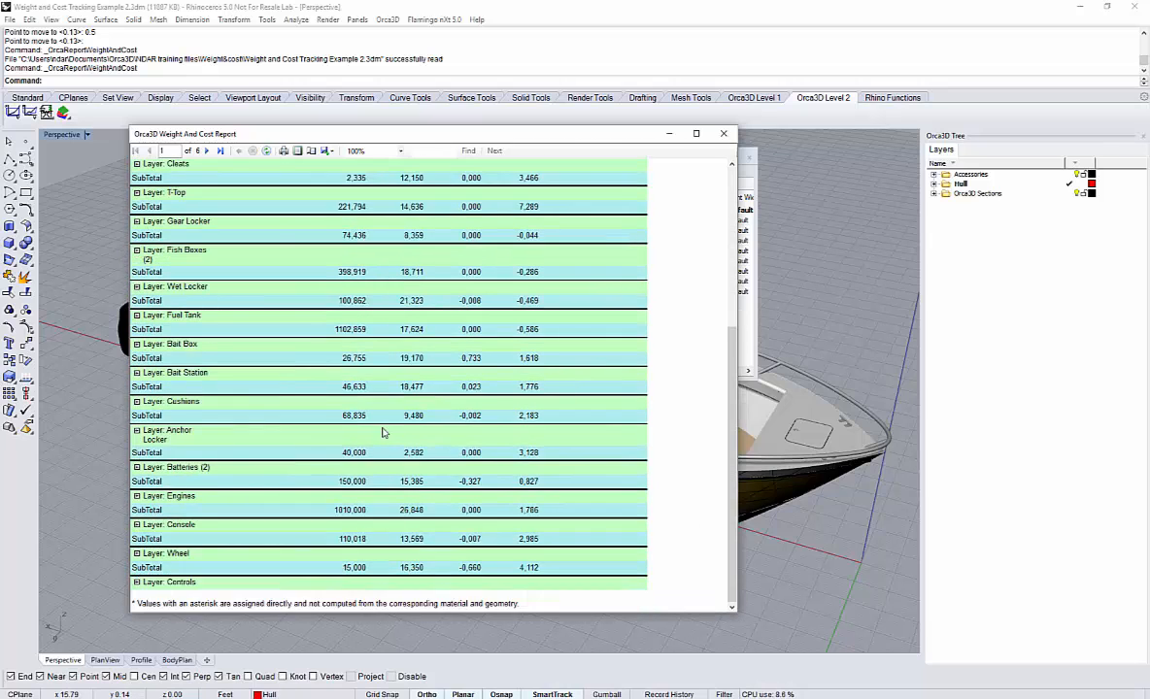
scroll(383, 432, down, 2)
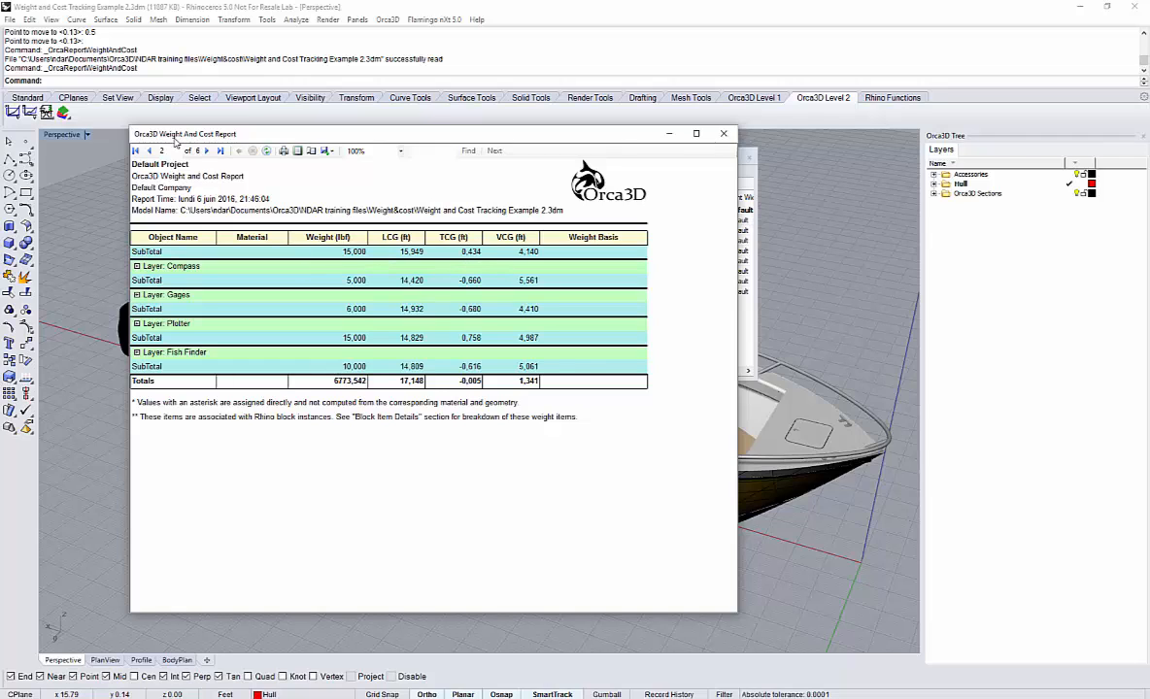
scroll(385, 295, down, 2)
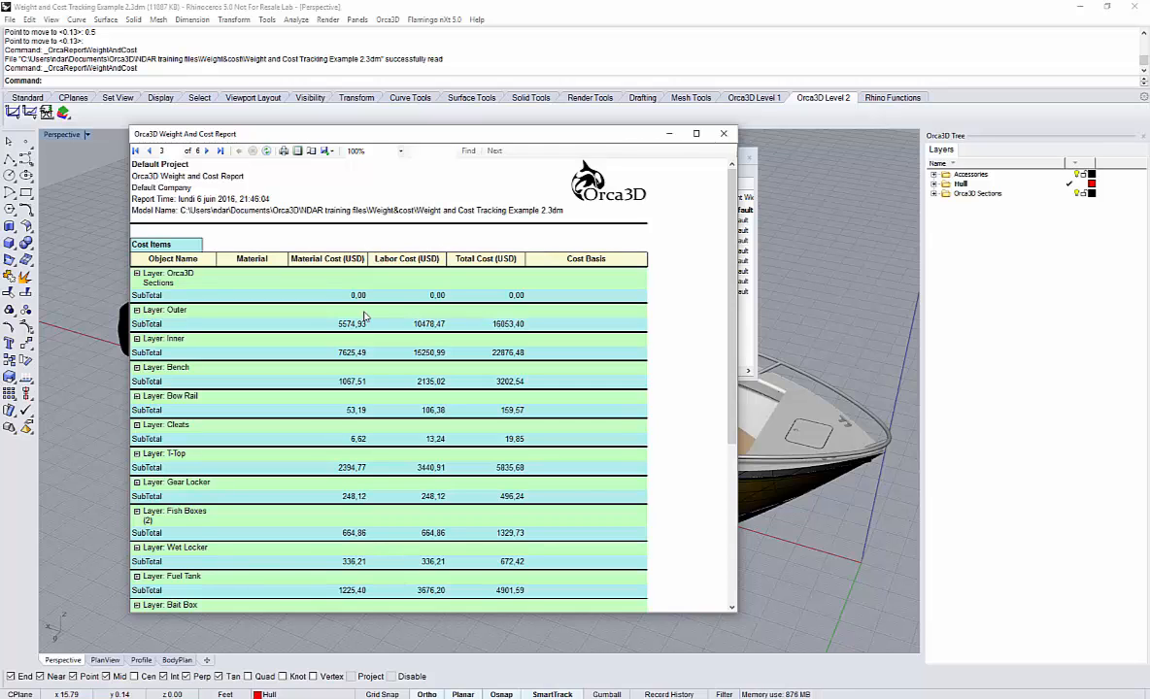
scroll(364, 316, down, 10)
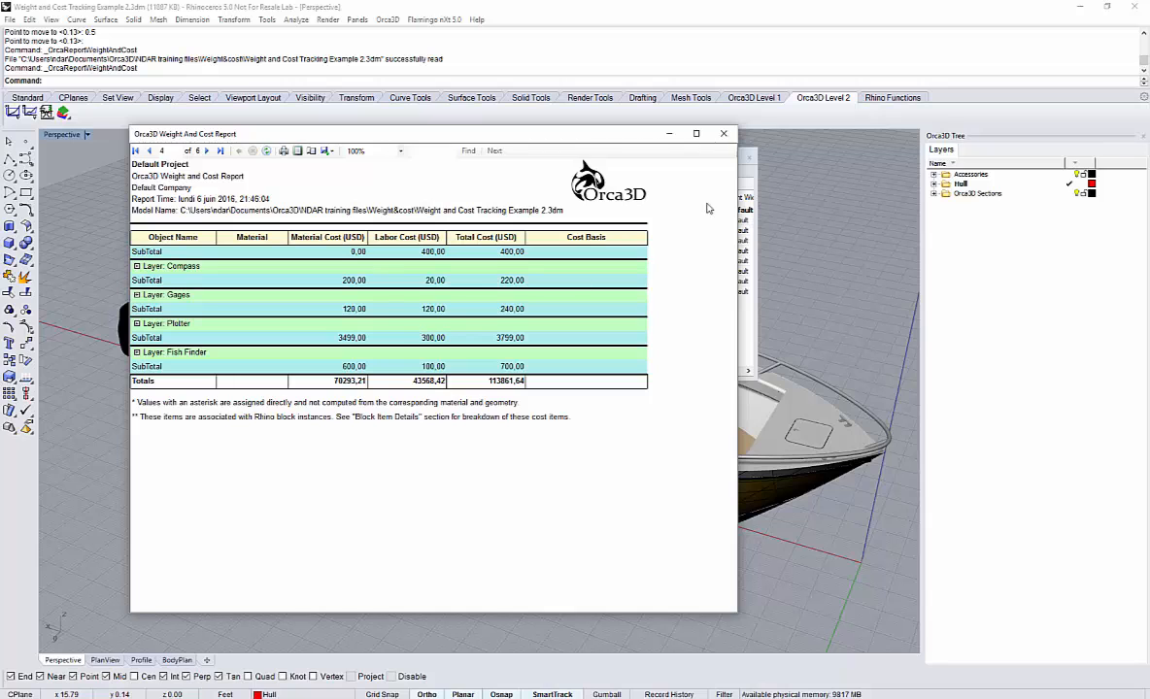
click(723, 134)
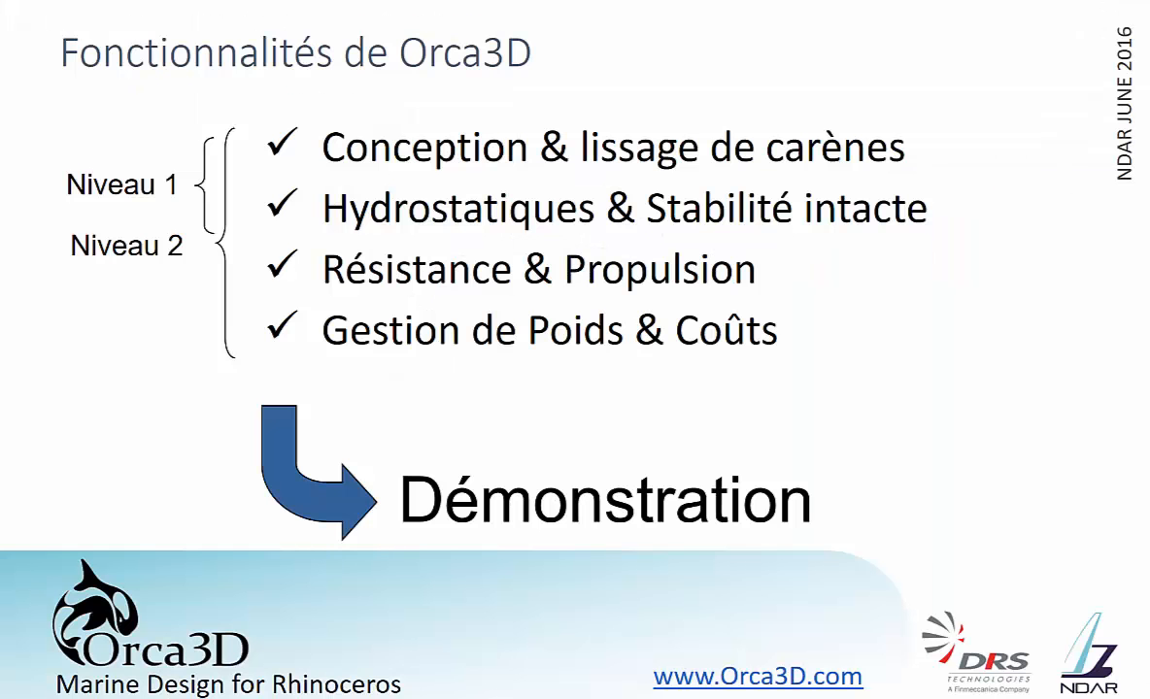
key(Right)
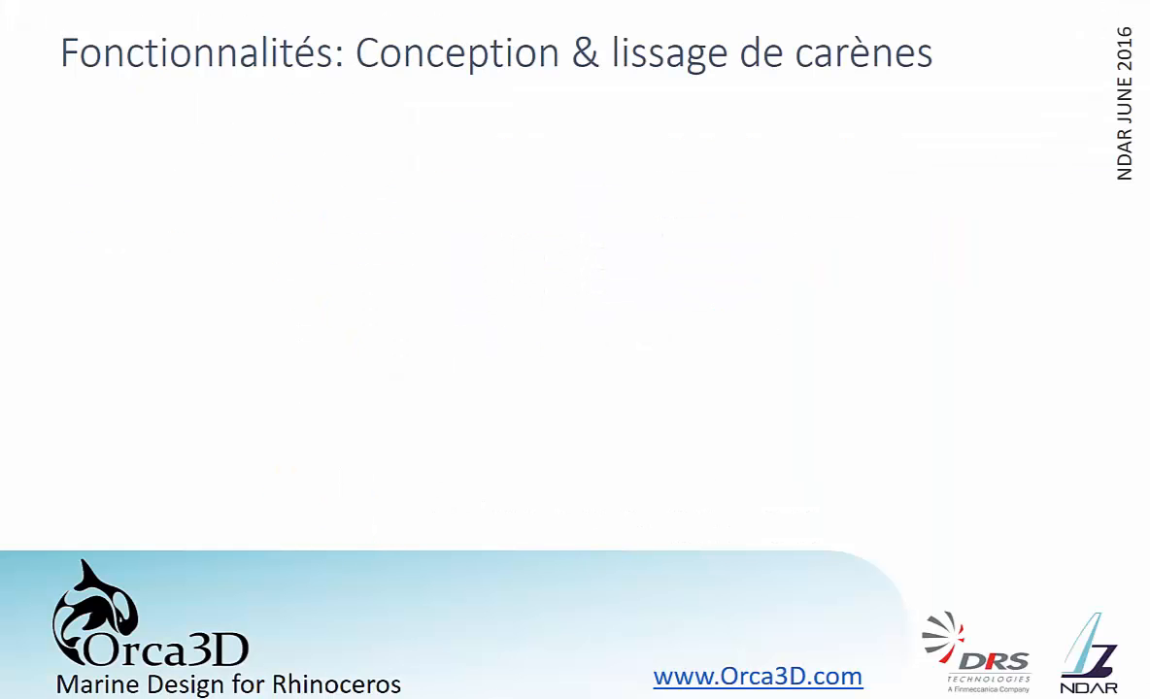
key(Right)
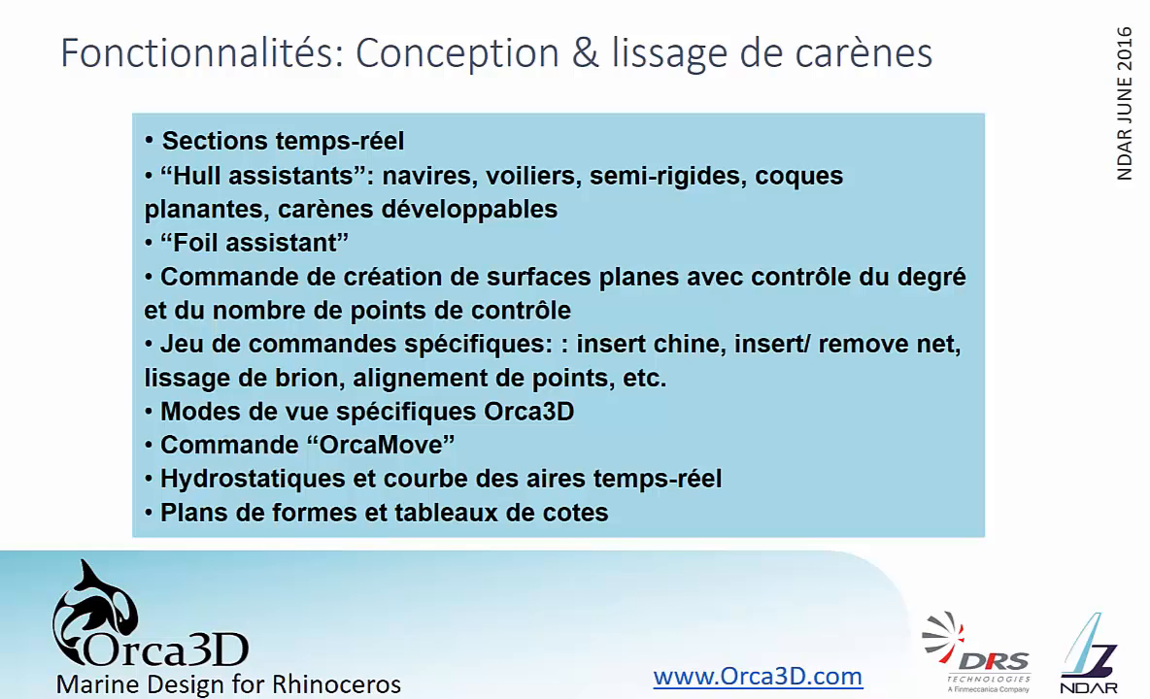